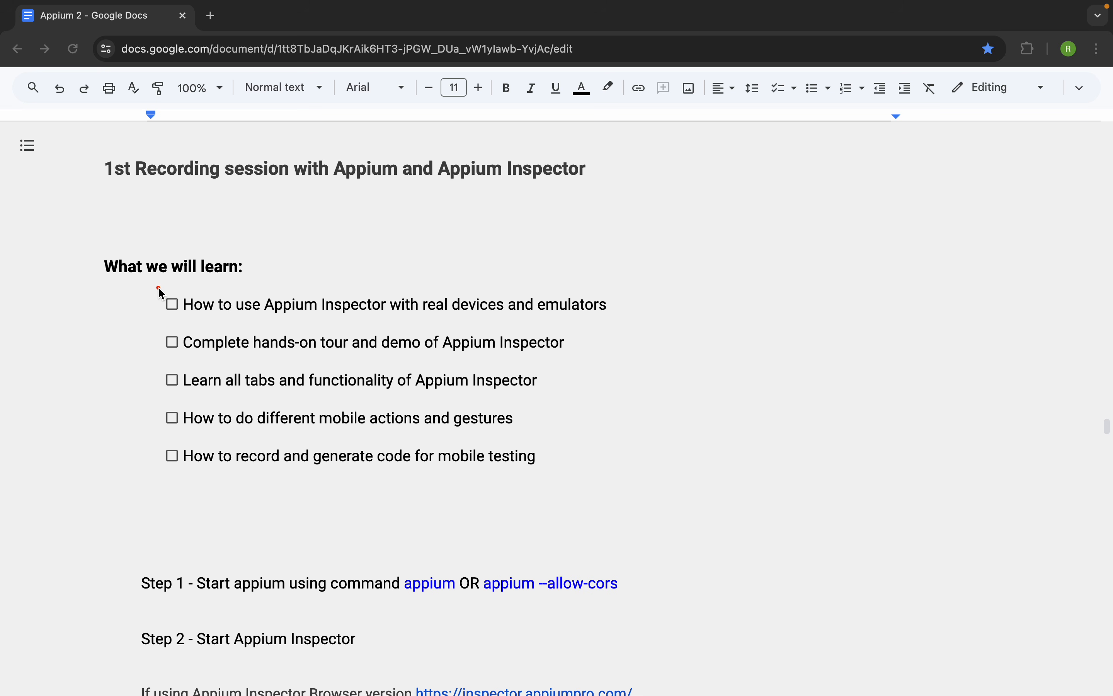
# - Go through the five items of the "What we will learn" checklist in the notes
pyautogui.moveTo(158, 288)
pyautogui.mouseDown()
pyautogui.moveTo(490, 328)
pyautogui.moveTo(626, 327)
pyautogui.mouseUp()
pyautogui.moveTo(150, 323); pyautogui.dragTo(595, 362)
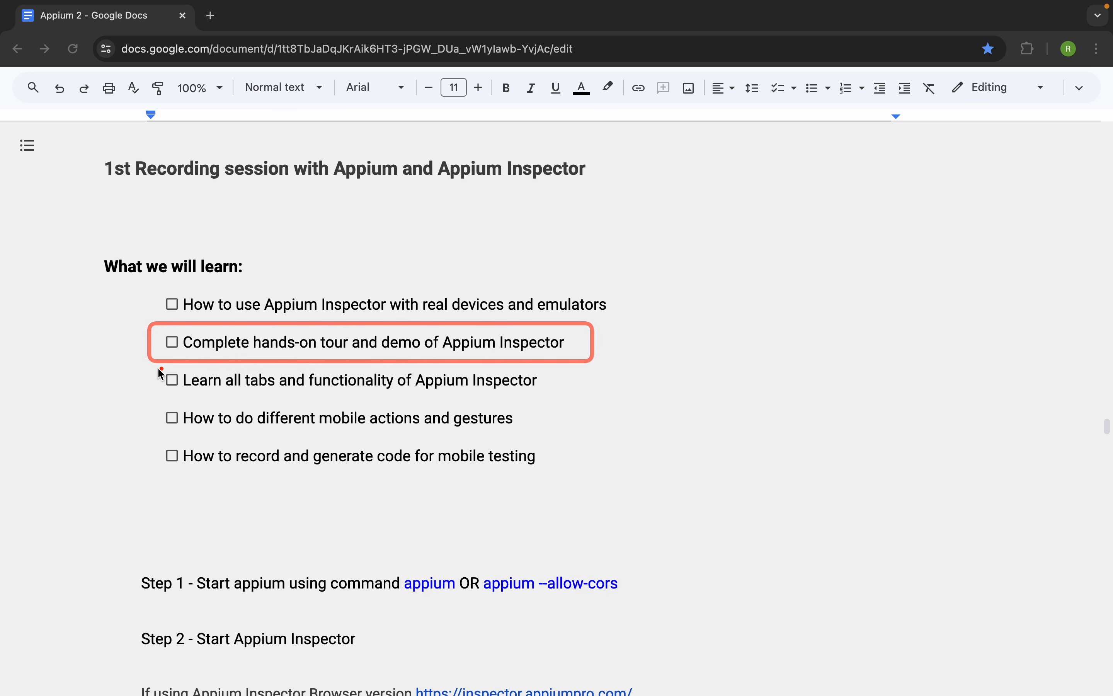
pyautogui.moveTo(149, 363)
pyautogui.mouseDown()
pyautogui.moveTo(382, 394)
pyautogui.moveTo(564, 397)
pyautogui.mouseUp()
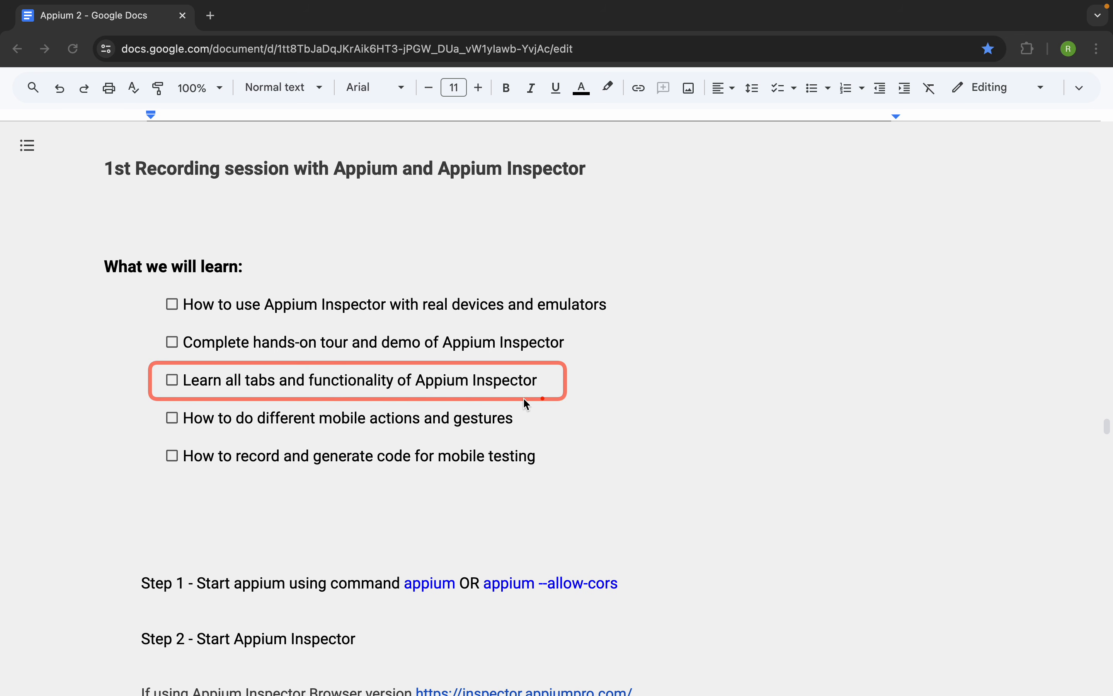
pyautogui.moveTo(156, 398)
pyautogui.mouseDown()
pyautogui.moveTo(552, 425)
pyautogui.moveTo(552, 435)
pyautogui.mouseUp()
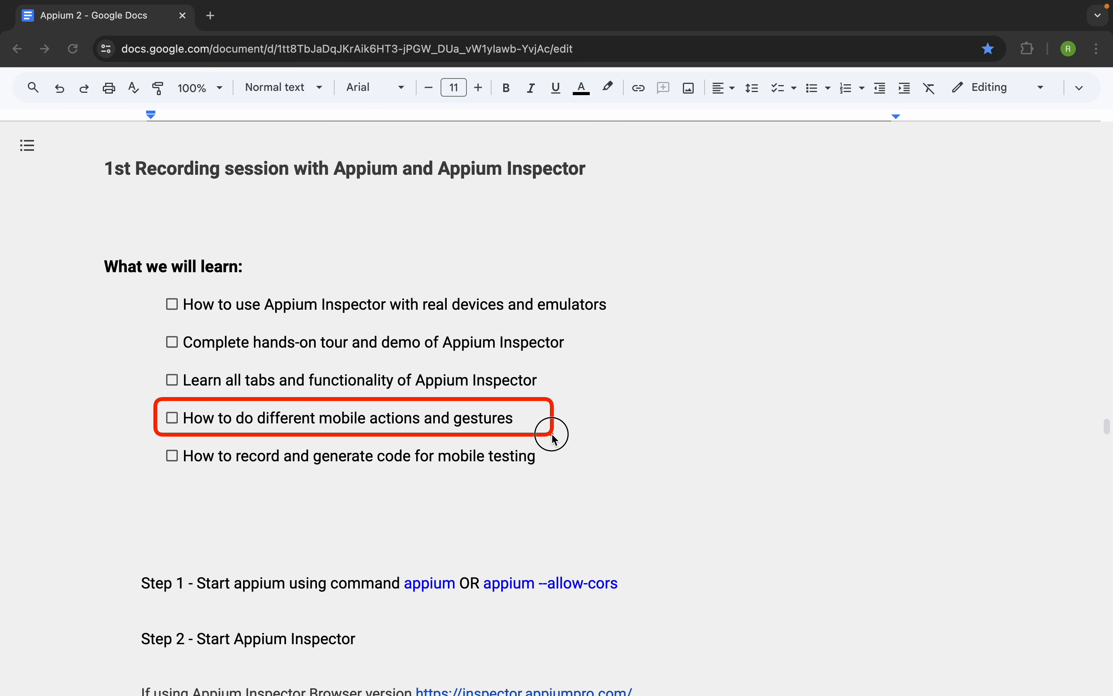
pyautogui.moveTo(552, 435); pyautogui.dragTo(552, 439)
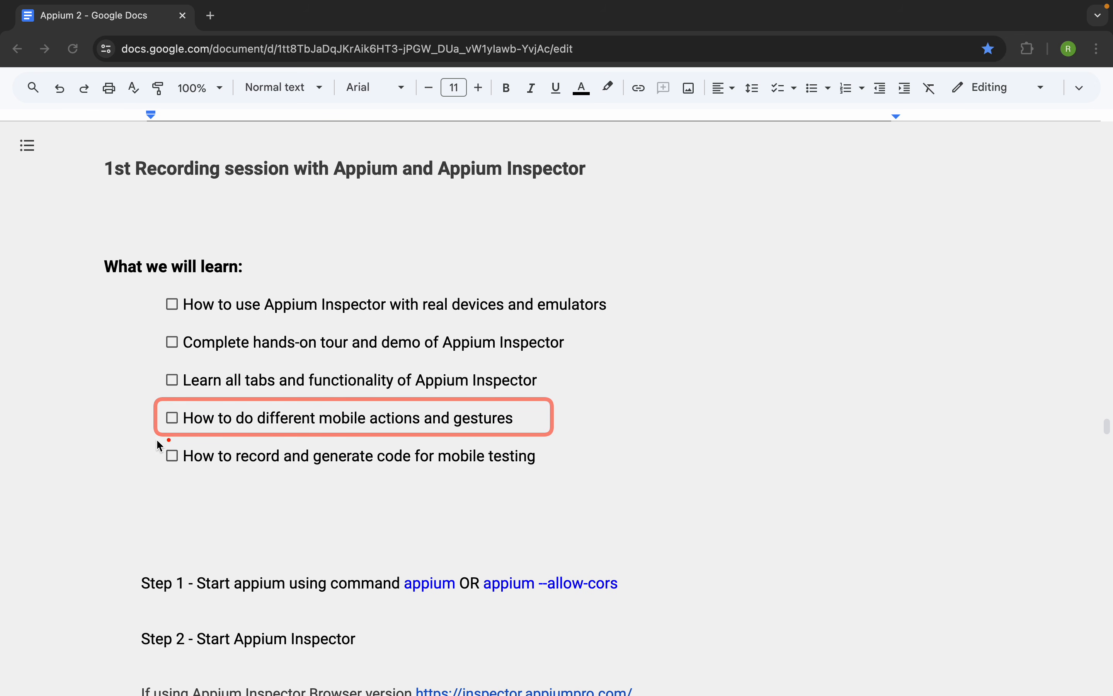
pyautogui.moveTo(147, 439)
pyautogui.mouseDown()
pyautogui.moveTo(570, 450)
pyautogui.moveTo(594, 474)
pyautogui.mouseUp()
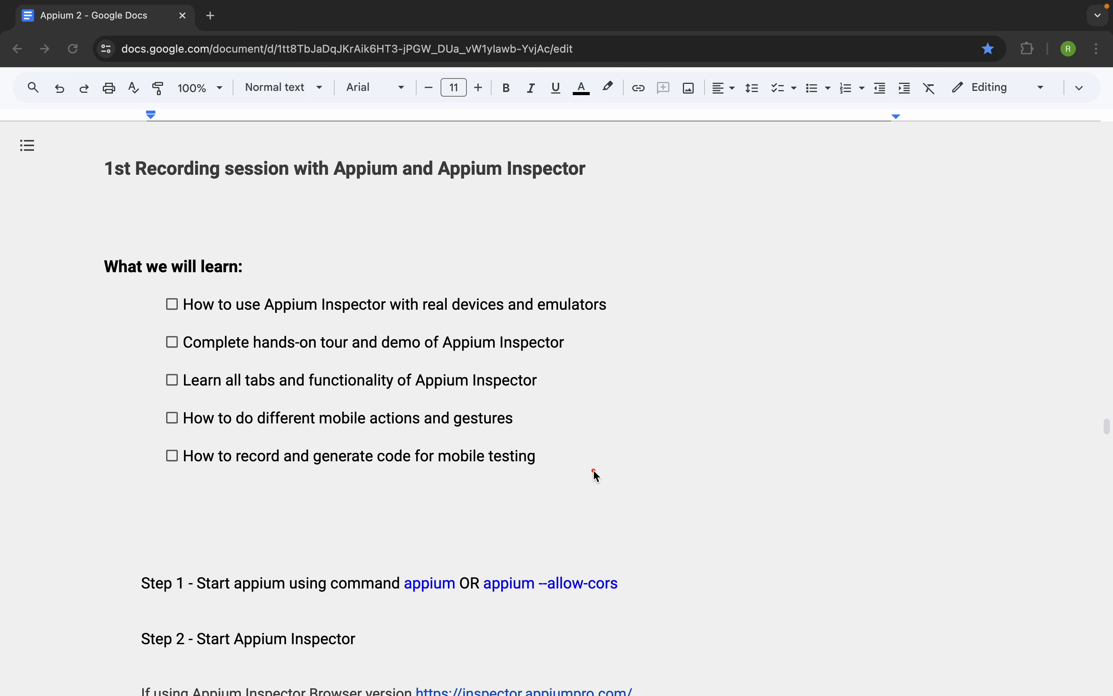
# - Read the Step 1 server start commands, the --allow-cors option and the Appium Inspector browser version link
pyautogui.scroll(-6, 594, 469)
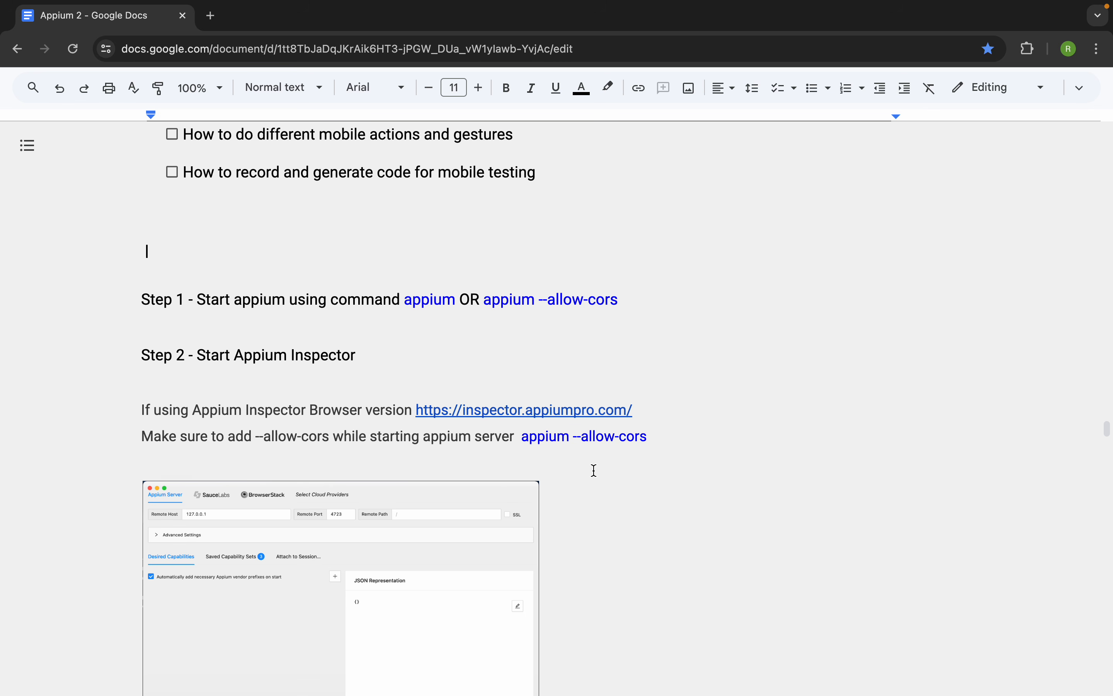
pyautogui.moveTo(199, 295); pyautogui.dragTo(456, 300)
pyautogui.click(462, 335)
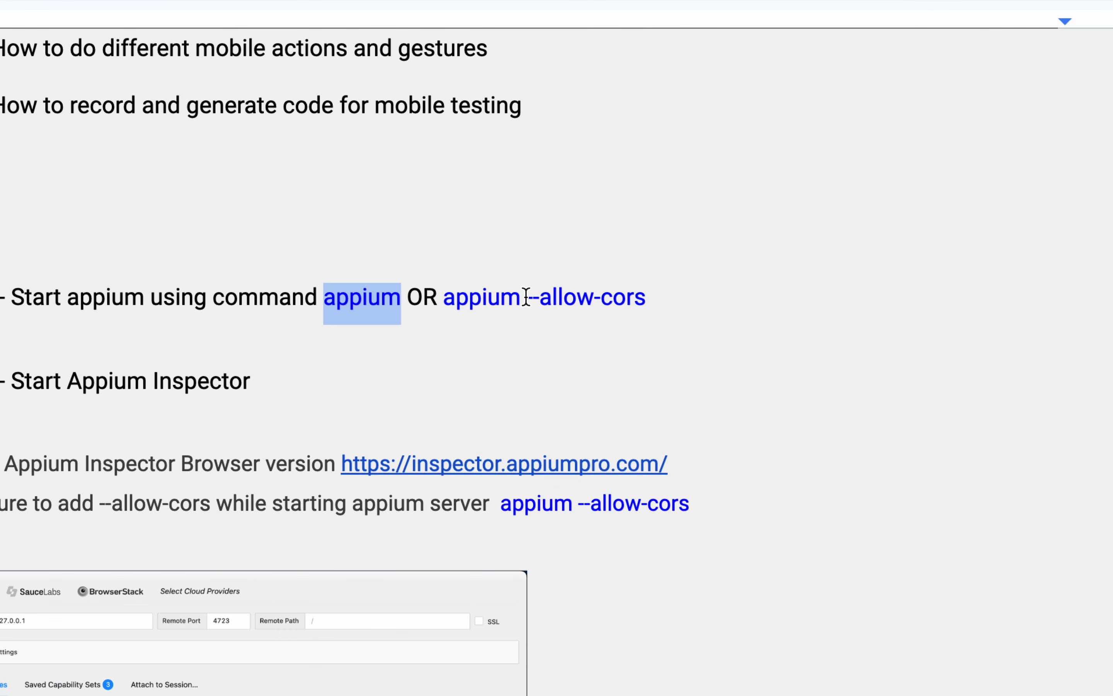
pyautogui.moveTo(526, 298); pyautogui.dragTo(645, 298)
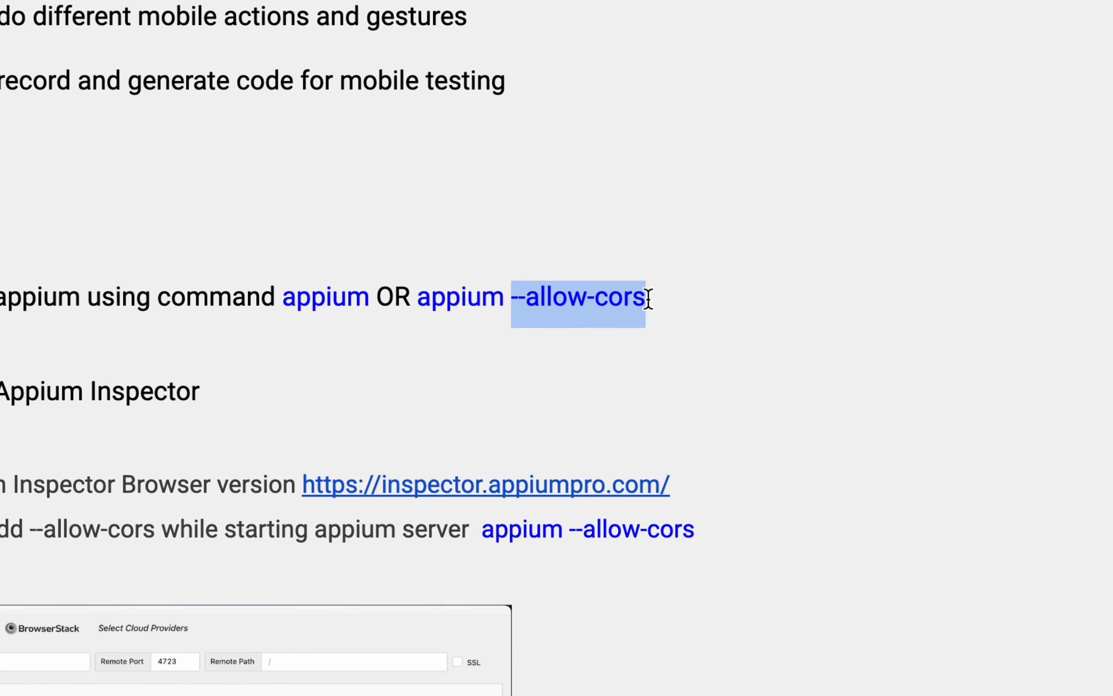
pyautogui.click(648, 298)
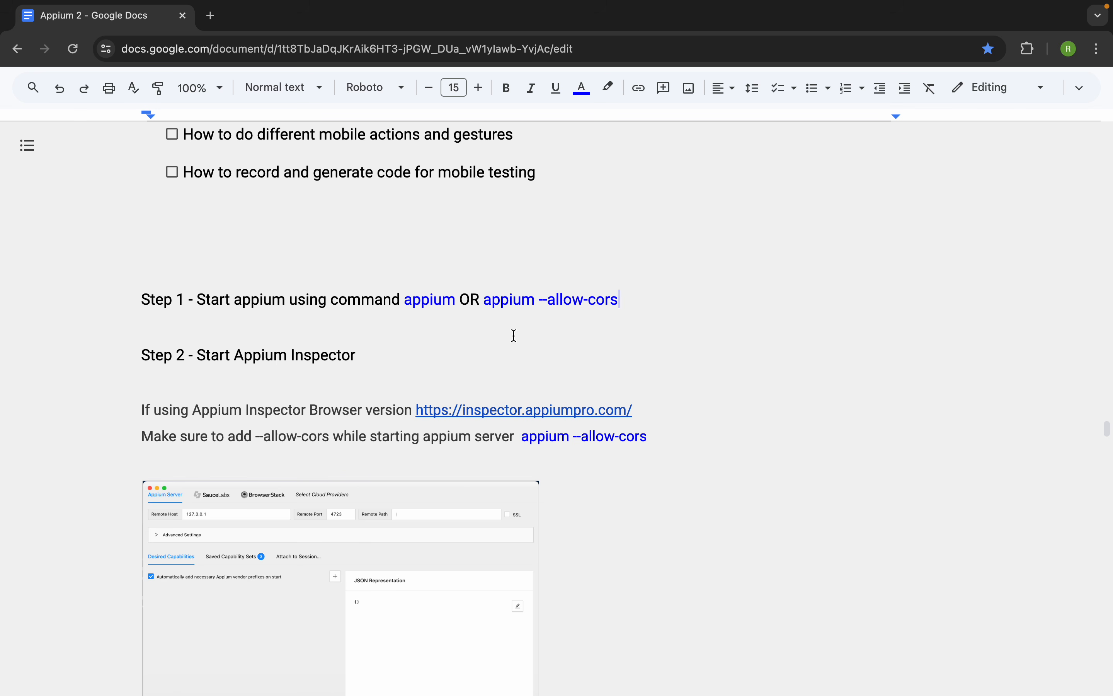
pyautogui.moveTo(456, 300); pyautogui.dragTo(400, 300)
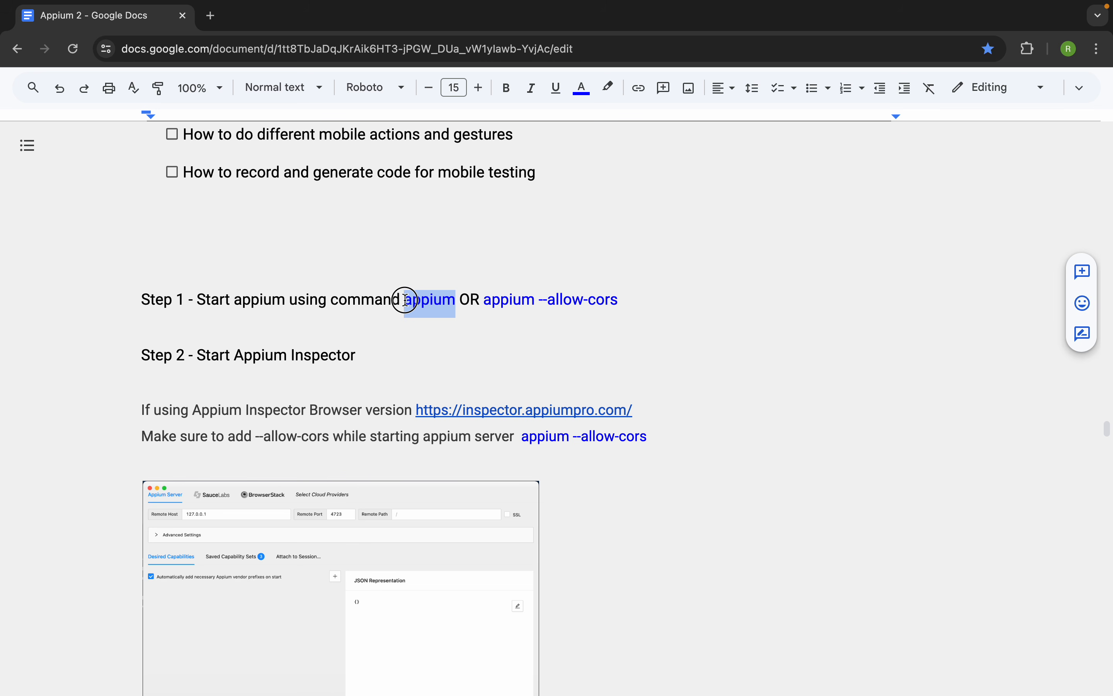
pyautogui.moveTo(625, 302); pyautogui.dragTo(532, 302)
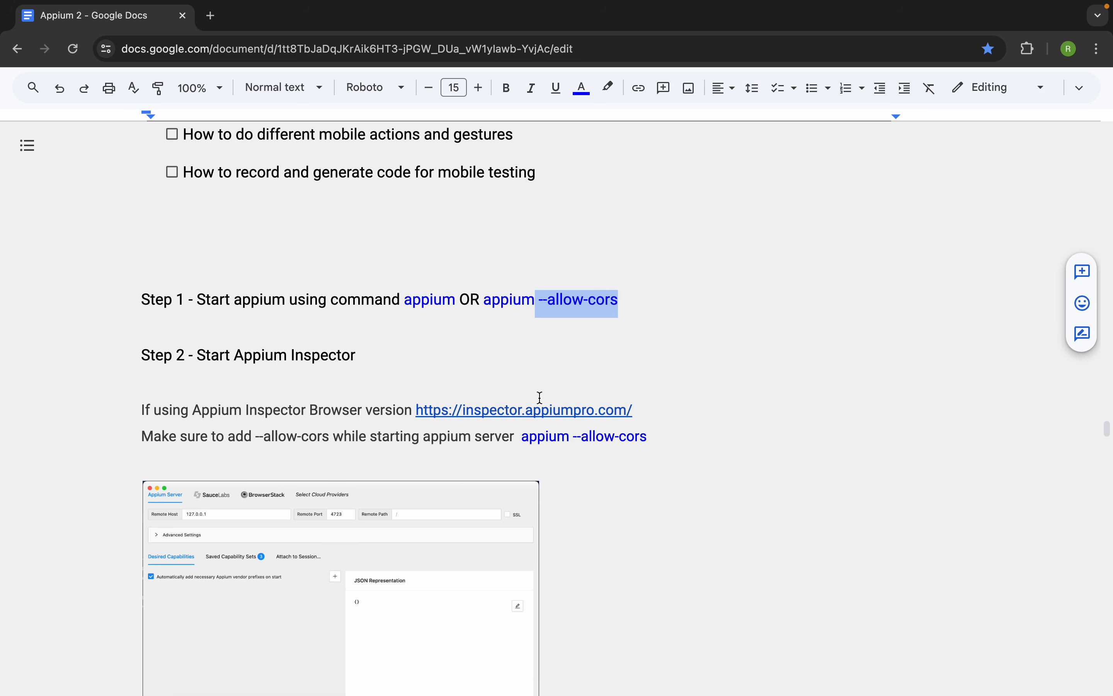
pyautogui.moveTo(641, 411); pyautogui.dragTo(411, 406)
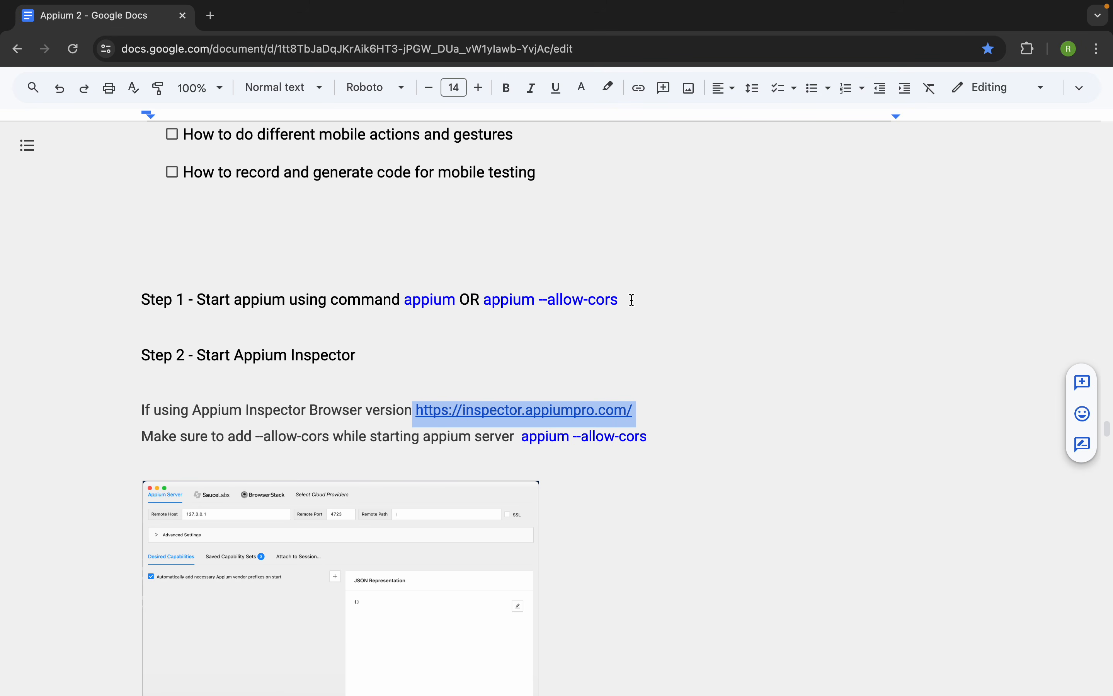
pyautogui.moveTo(632, 300); pyautogui.dragTo(530, 302)
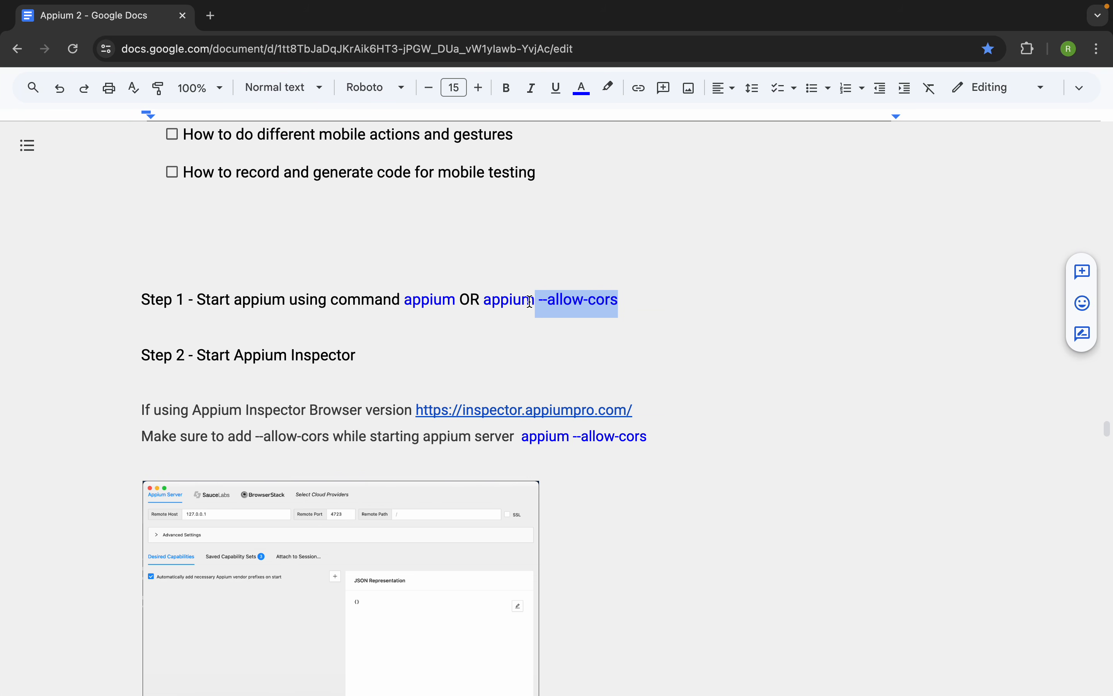
# - Switch to another desktop, open a Terminal window and reposition it slightly
pyautogui.hotkey('ctrl', 'Right')
pyautogui.press('super+space')
pyautogui.write('ter')
pyautogui.press('Return')
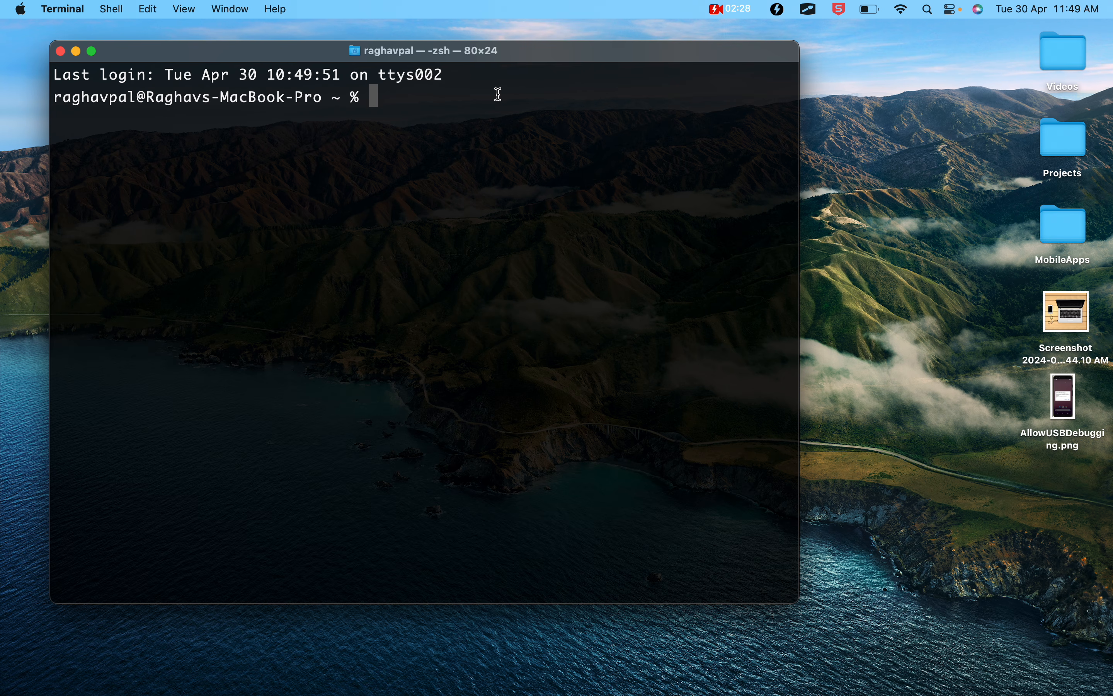
pyautogui.moveTo(482, 60); pyautogui.dragTo(507, 85)
pyautogui.press('Return')
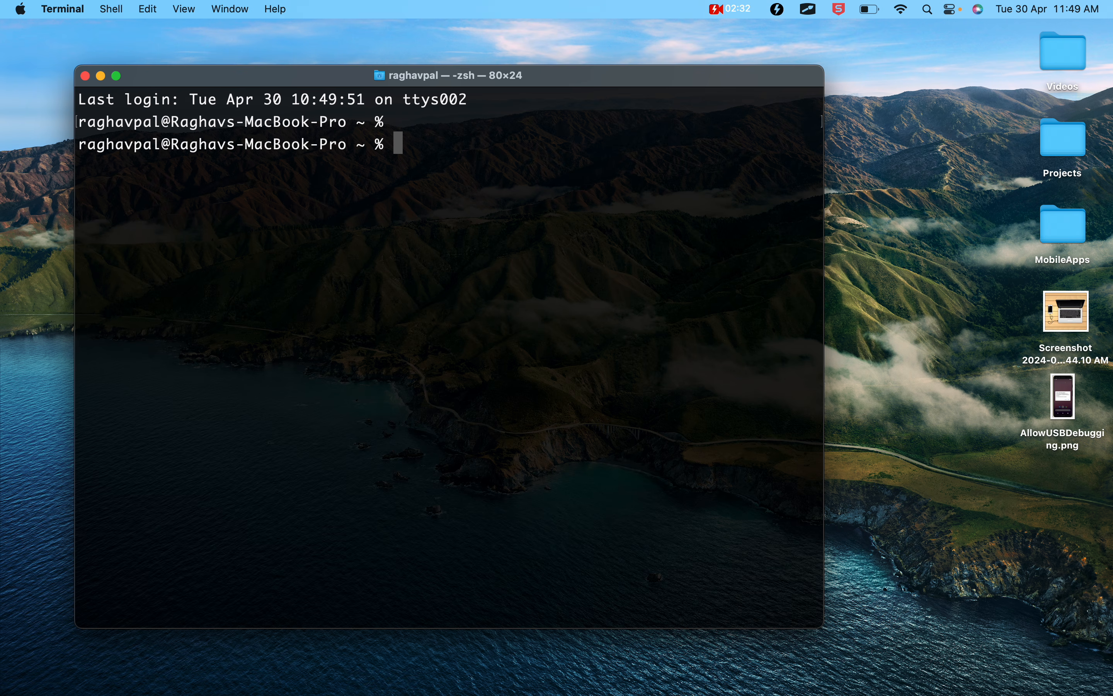
# - Start the Appium server with the plain appium command and select the local host address and port in its output
pyautogui.write('appium')
pyautogui.press('Return')
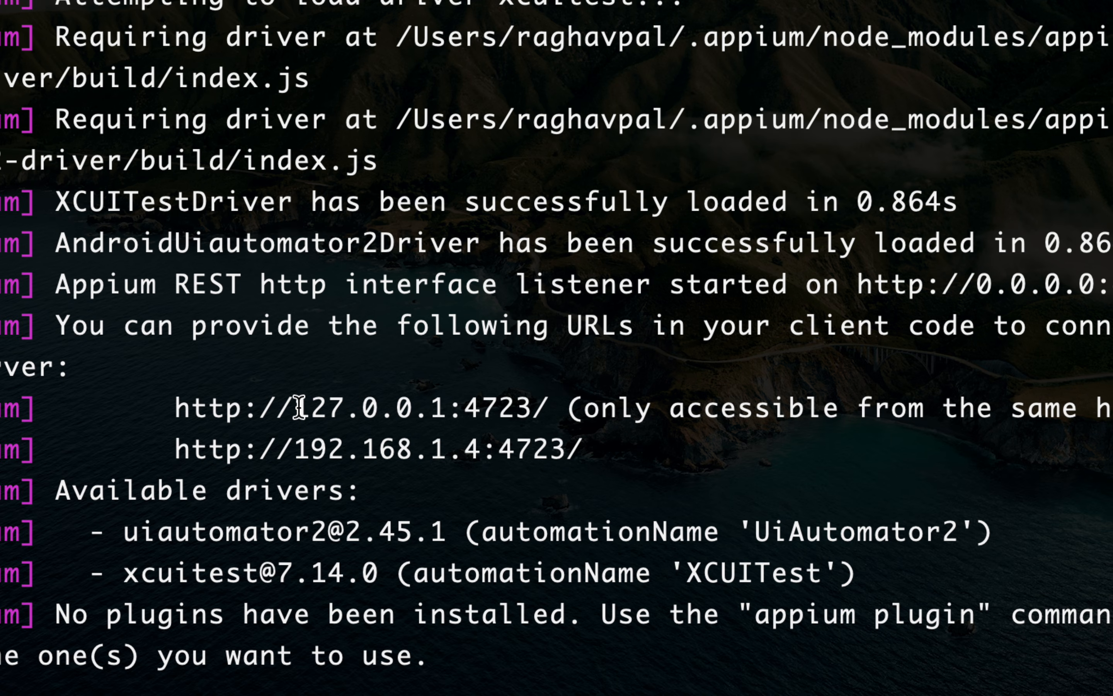
pyautogui.moveTo(295, 408); pyautogui.dragTo(531, 409)
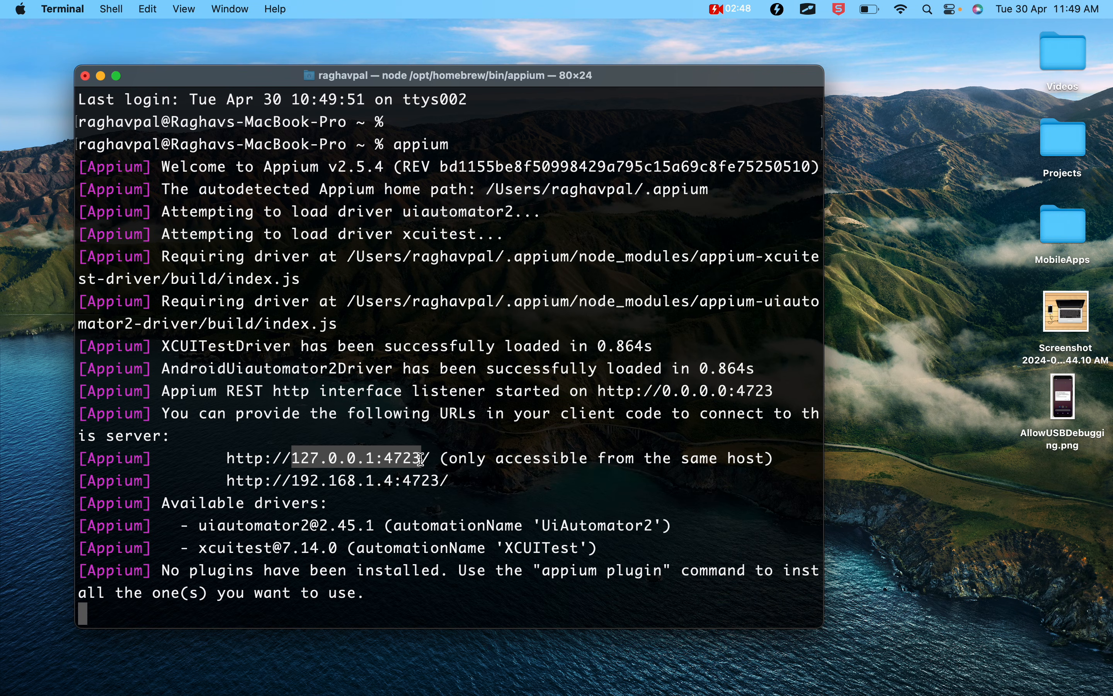
# - Stop the running Appium server and clear the terminal
pyautogui.hotkey('ctrl', 'c')
pyautogui.press('Return')
pyautogui.write('clear')
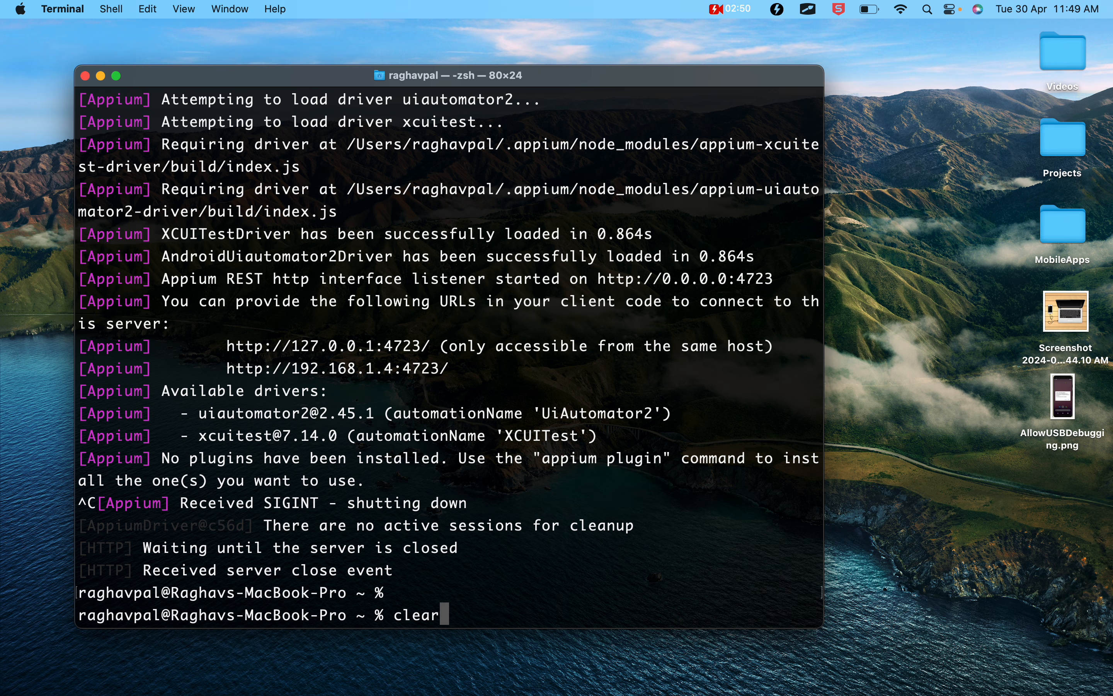
pyautogui.press('Return')
# - Start the Appium server with the command appium --allow-cors
pyautogui.write('appi')
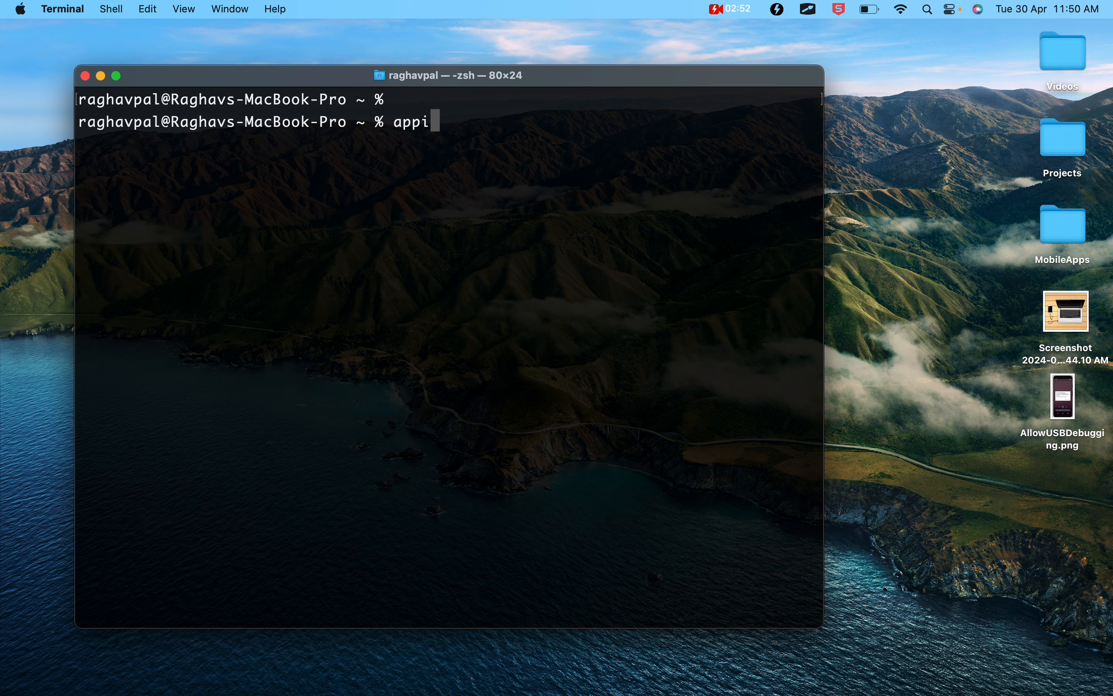
pyautogui.write('um --alow')
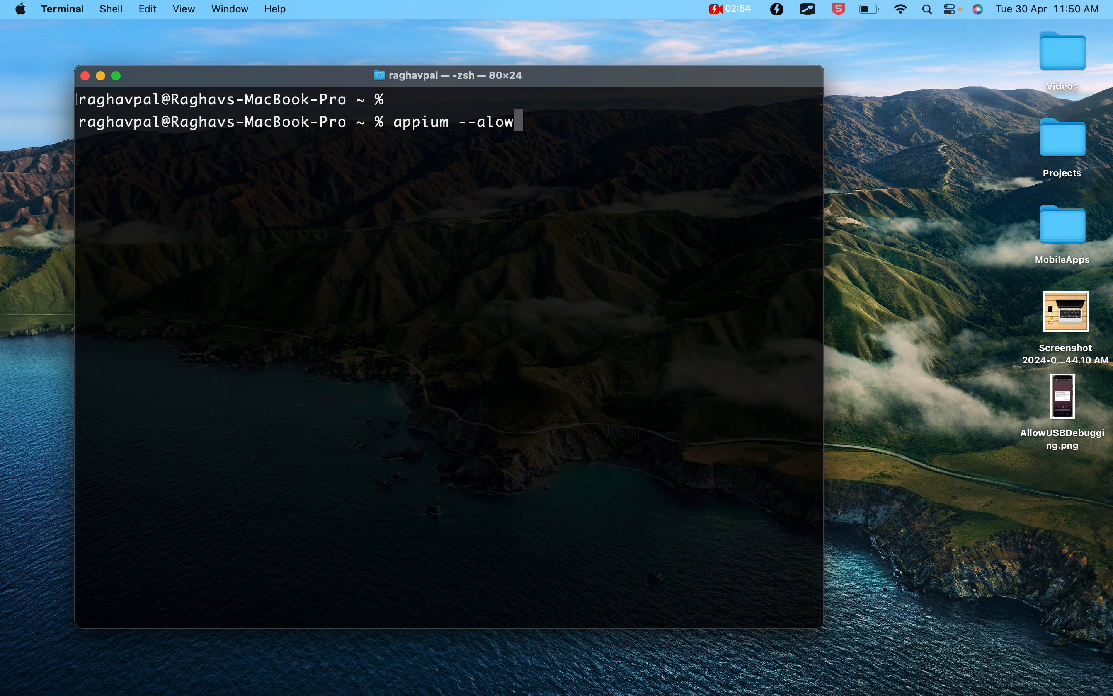
pyautogui.press('BackSpace')
pyautogui.press('BackSpace')
pyautogui.write('low-cors')
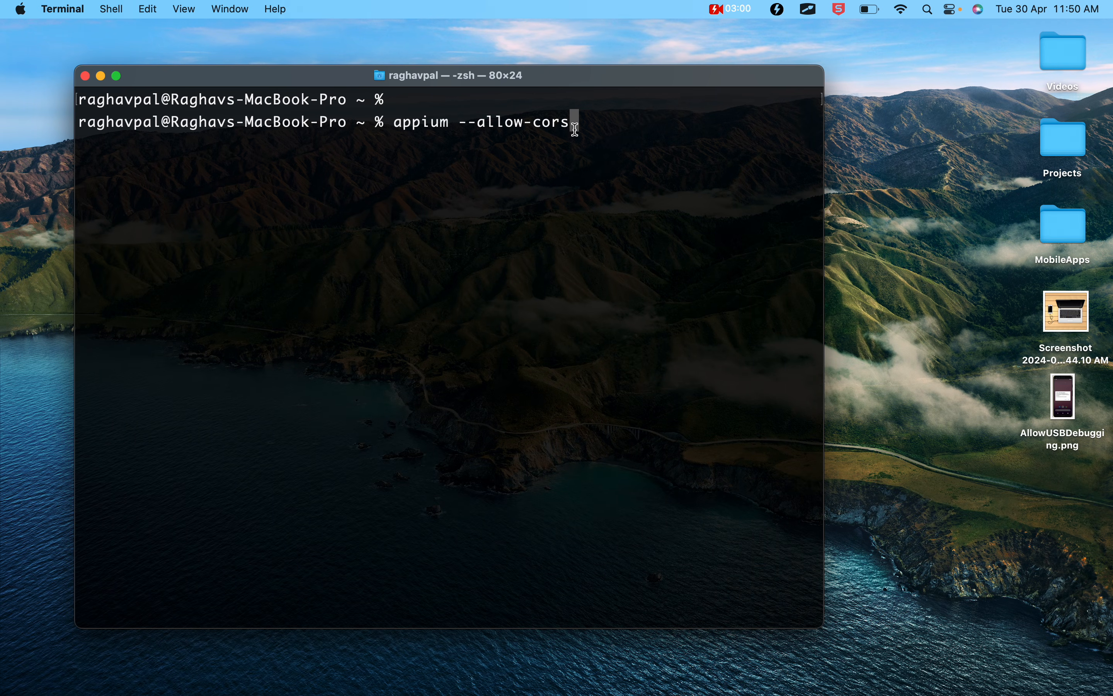
pyautogui.press('Return')
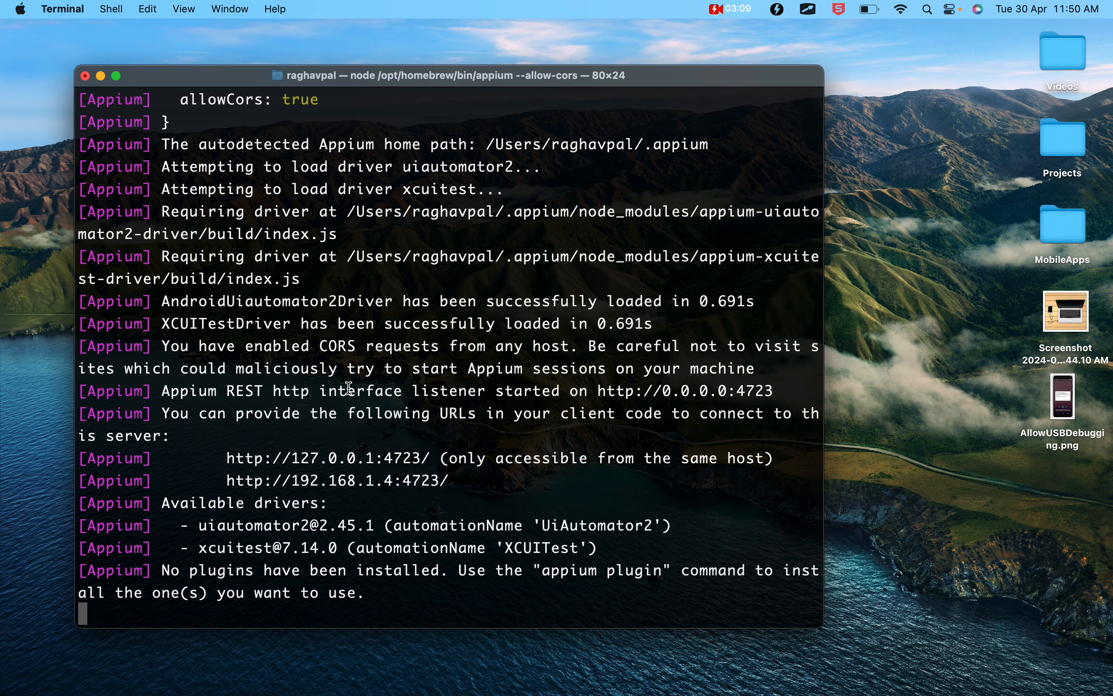
# - Check the allowCors server argument in the startup output
pyautogui.scroll(5, 353, 249)
pyautogui.moveTo(324, 259); pyautogui.dragTo(179, 258)
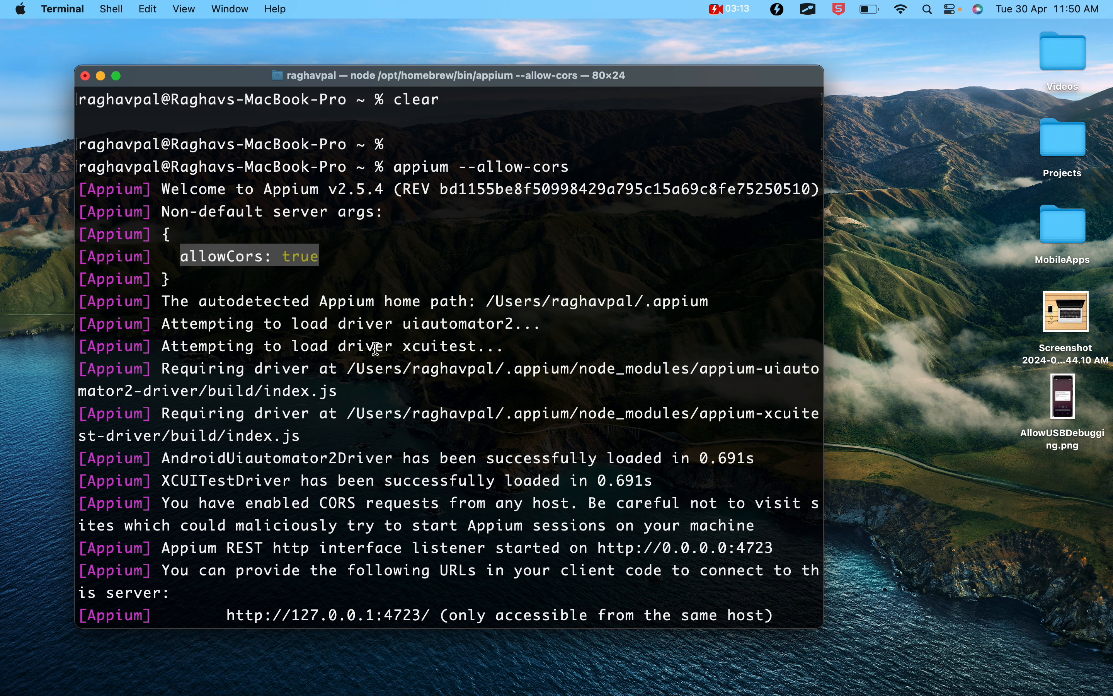
pyautogui.scroll(-4, 375, 349)
# - Return to the notes in Google Docs and review Step 2, the browser version link and the session builder image
pyautogui.hotkey('ctrl', 'Left')
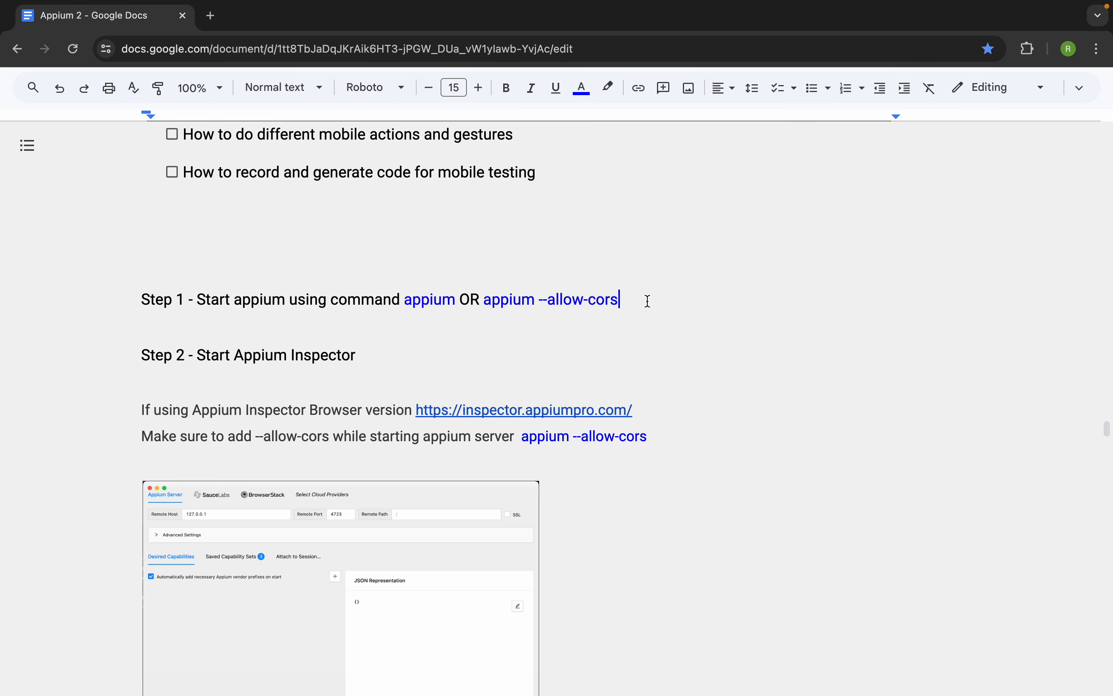
pyautogui.moveTo(649, 305); pyautogui.dragTo(375, 301)
pyautogui.moveTo(375, 346); pyautogui.dragTo(194, 360)
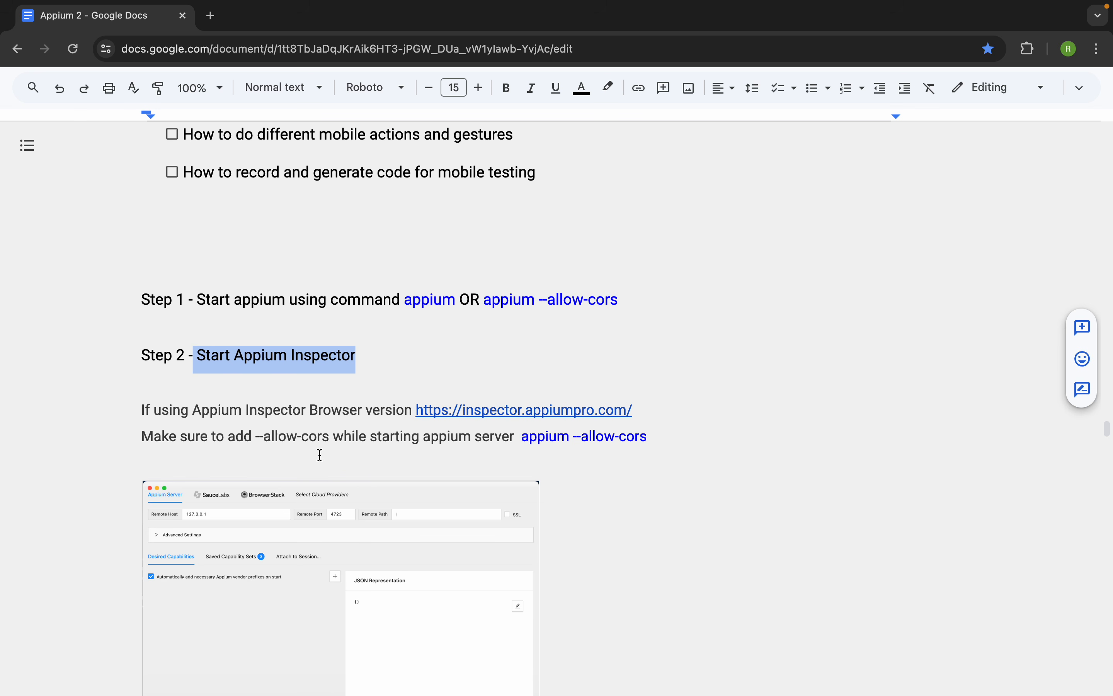
pyautogui.scroll(-1, 313, 501)
pyautogui.scroll(-1, 313, 501)
pyautogui.click(312, 500)
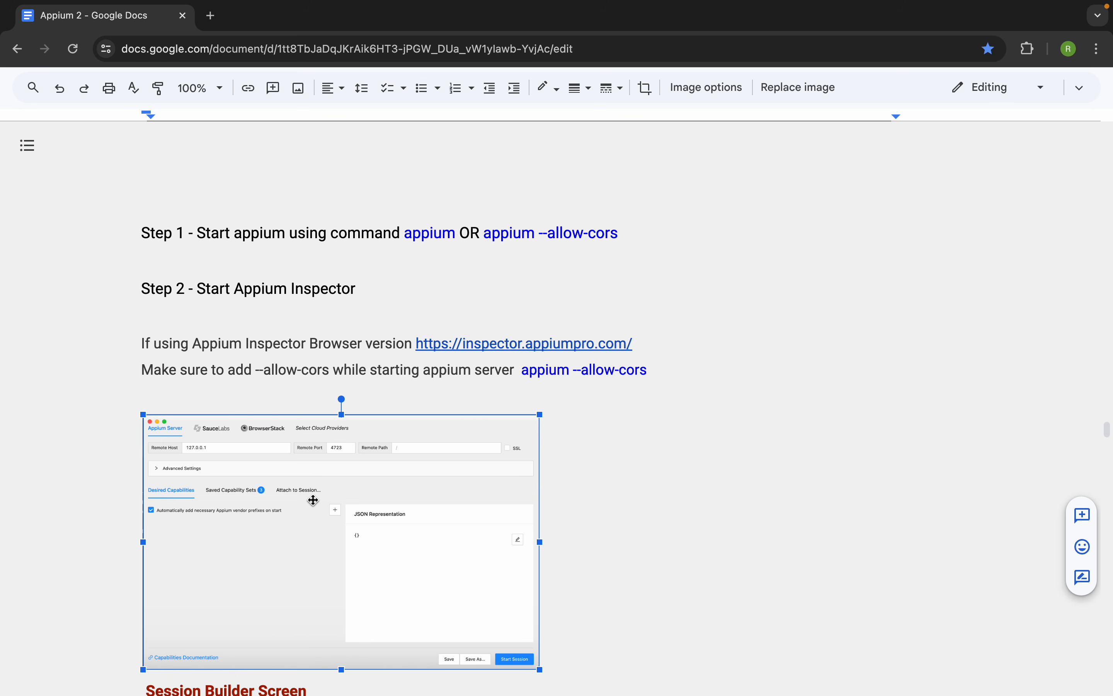
pyautogui.moveTo(635, 341); pyautogui.dragTo(417, 335)
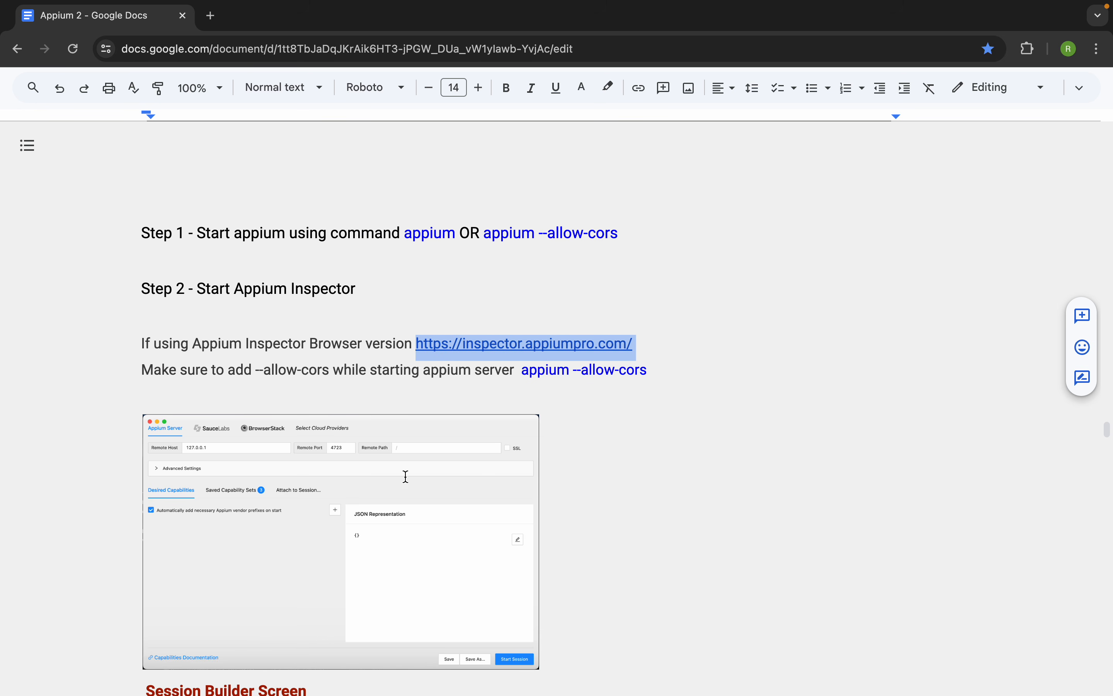
pyautogui.click(407, 563)
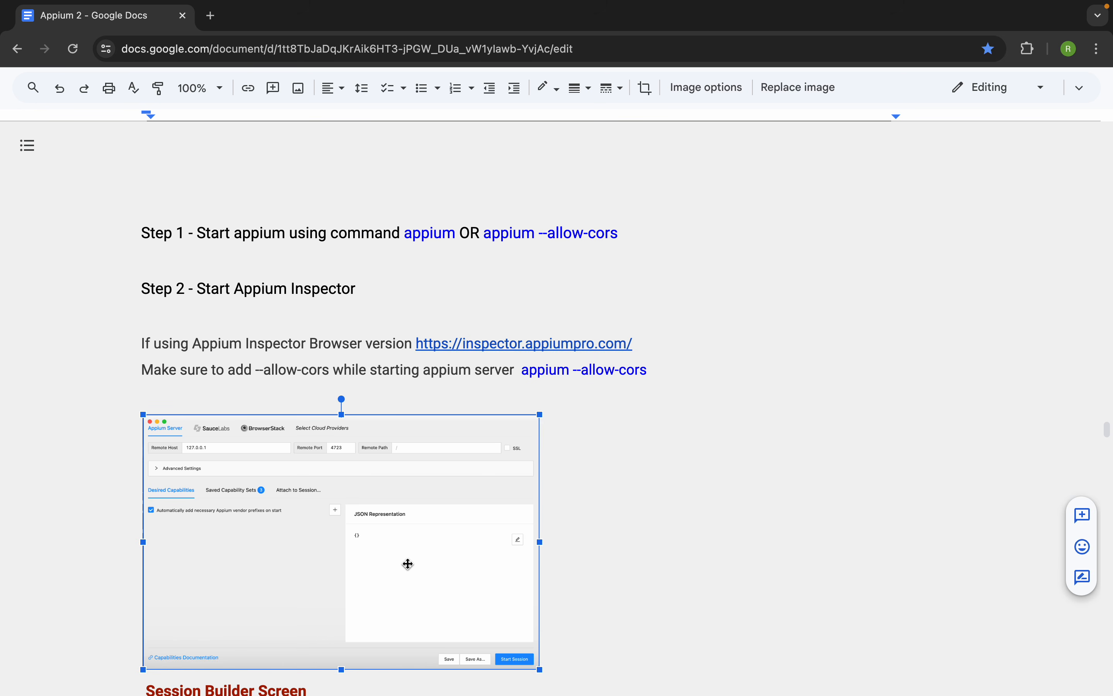
pyautogui.click(664, 347)
pyautogui.moveTo(665, 348); pyautogui.dragTo(420, 339)
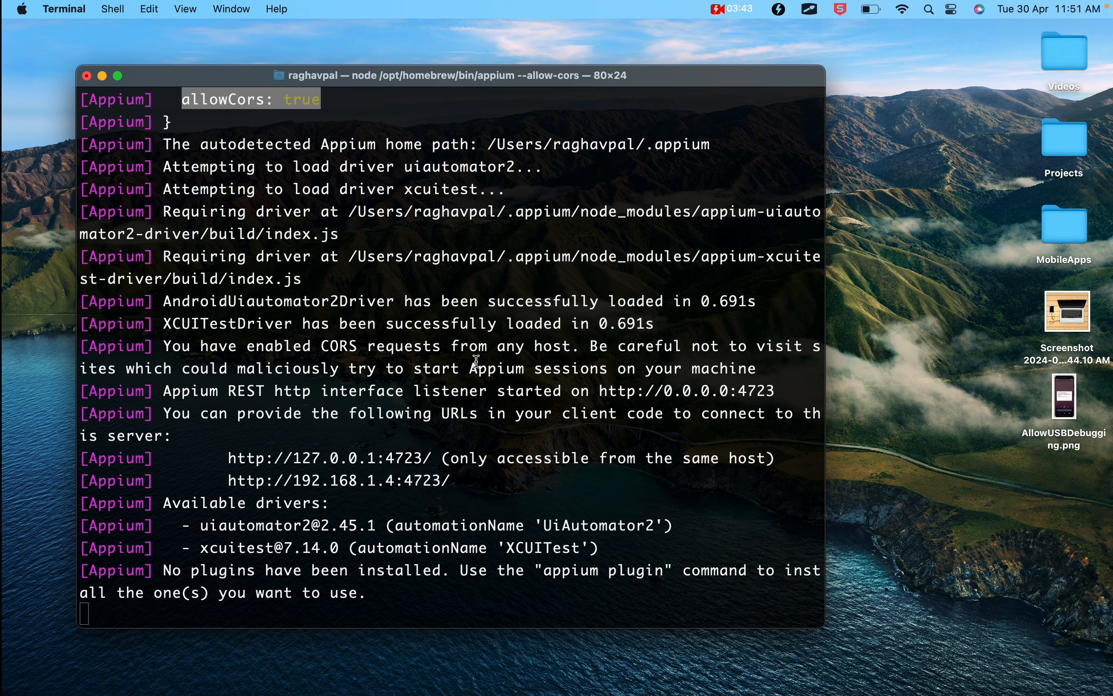
# - Review the appium --allow-cors command in Step 1 and the Step 2 heading in the notes
pyautogui.hotkey('ctrl', 'Left')
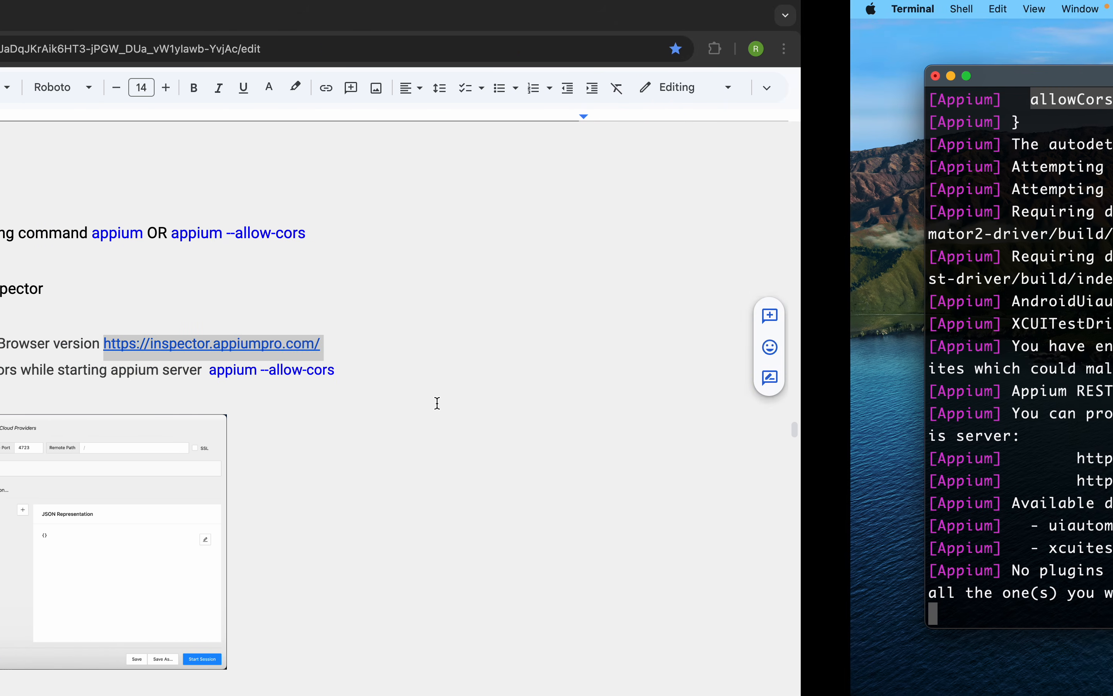
pyautogui.moveTo(632, 237); pyautogui.dragTo(484, 237)
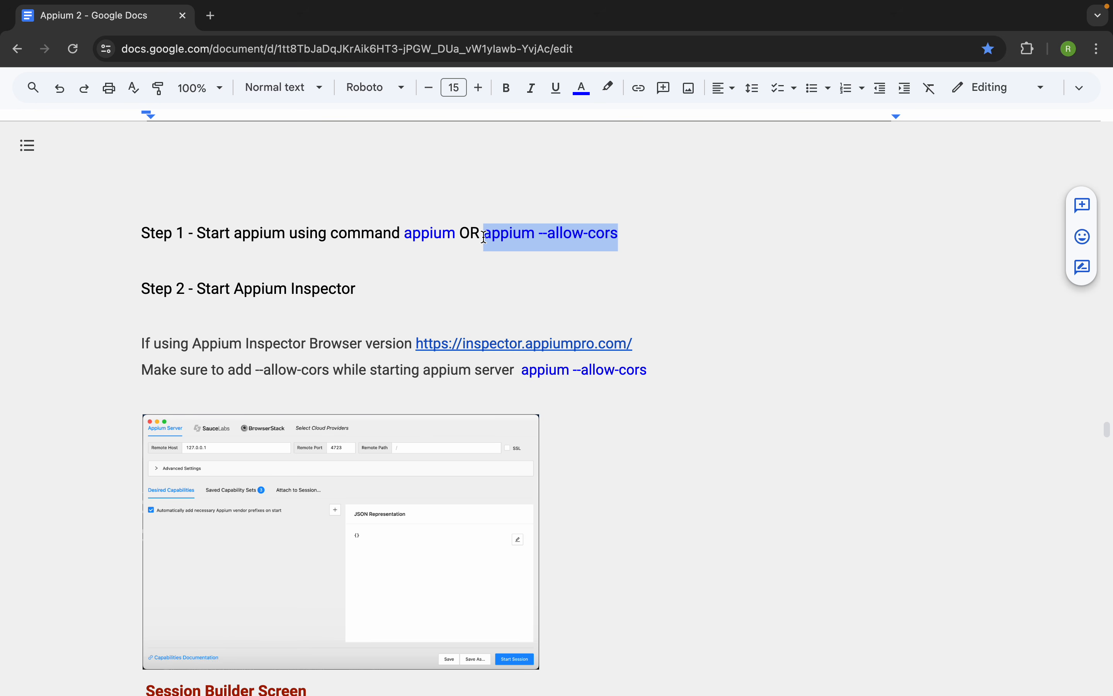
pyautogui.moveTo(659, 5)
pyautogui.click(641, 325)
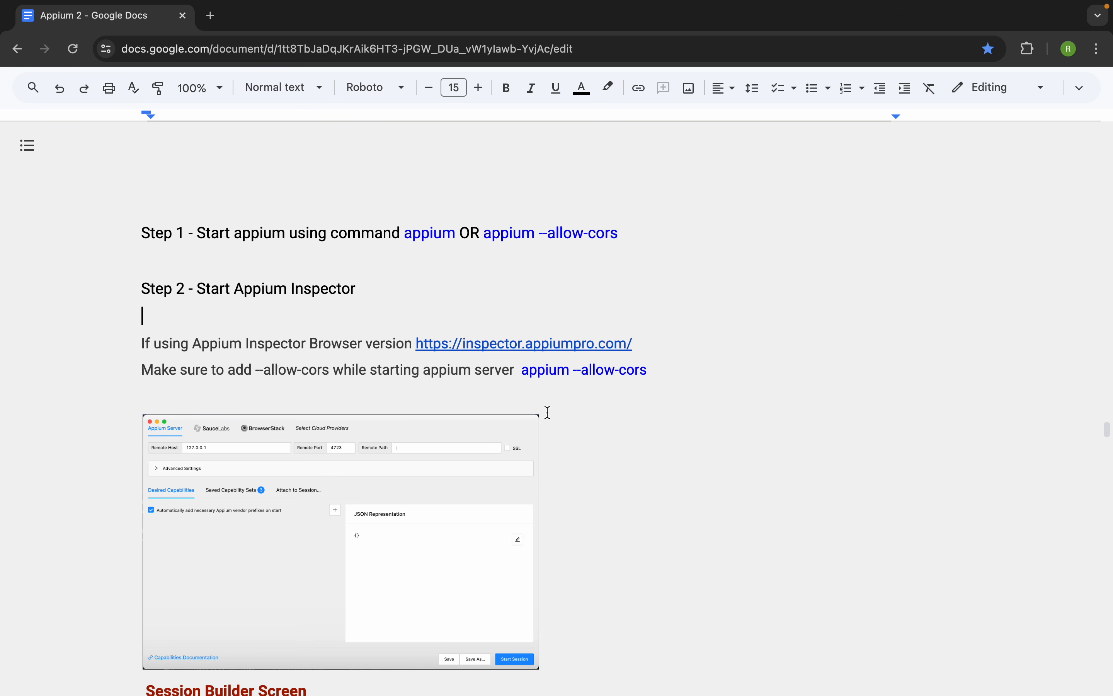
pyautogui.moveTo(129, 223); pyautogui.dragTo(469, 324)
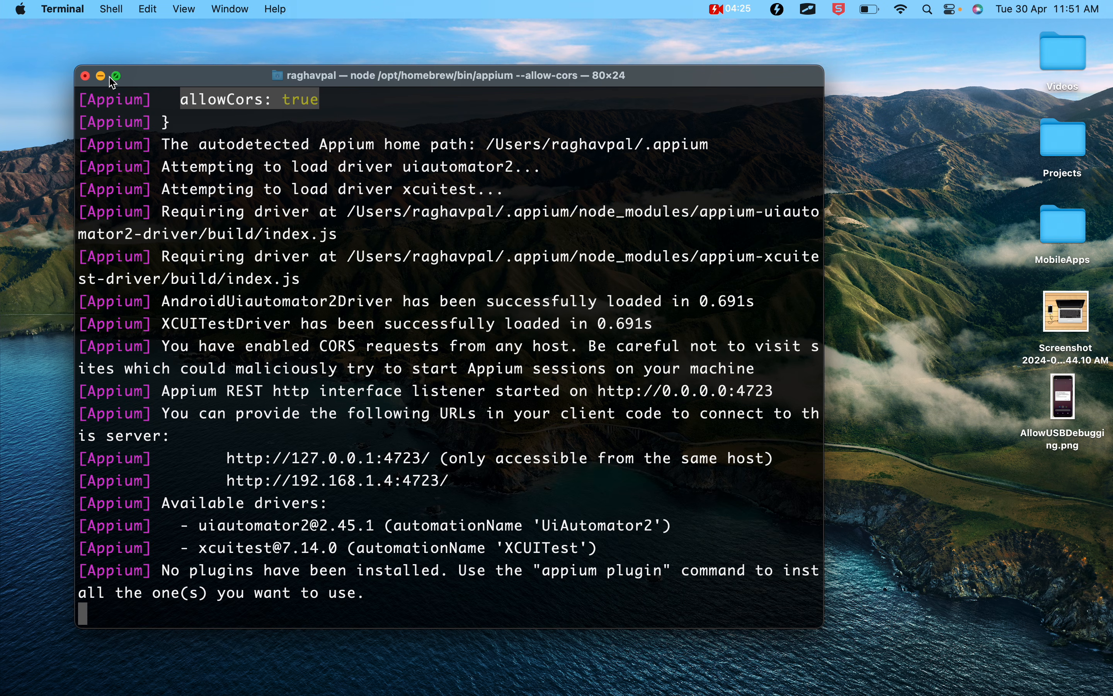
# - Search the Mac for appium and launch the Appium Inspector application
pyautogui.click(909, 290)
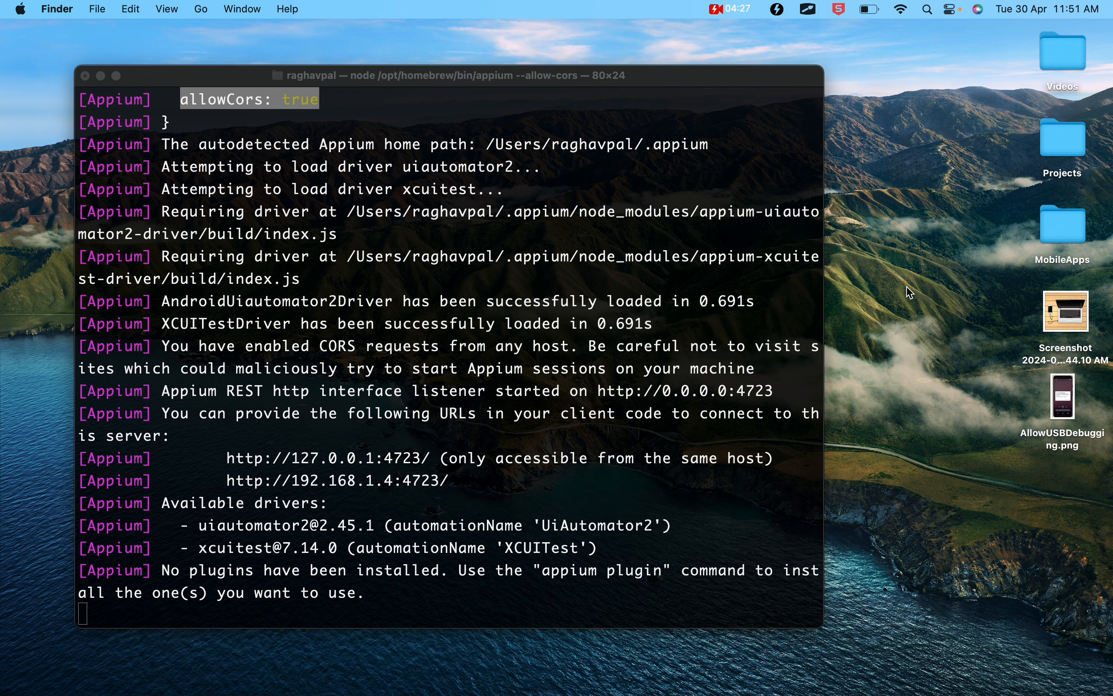
pyautogui.press('super+space')
pyautogui.write('appium')
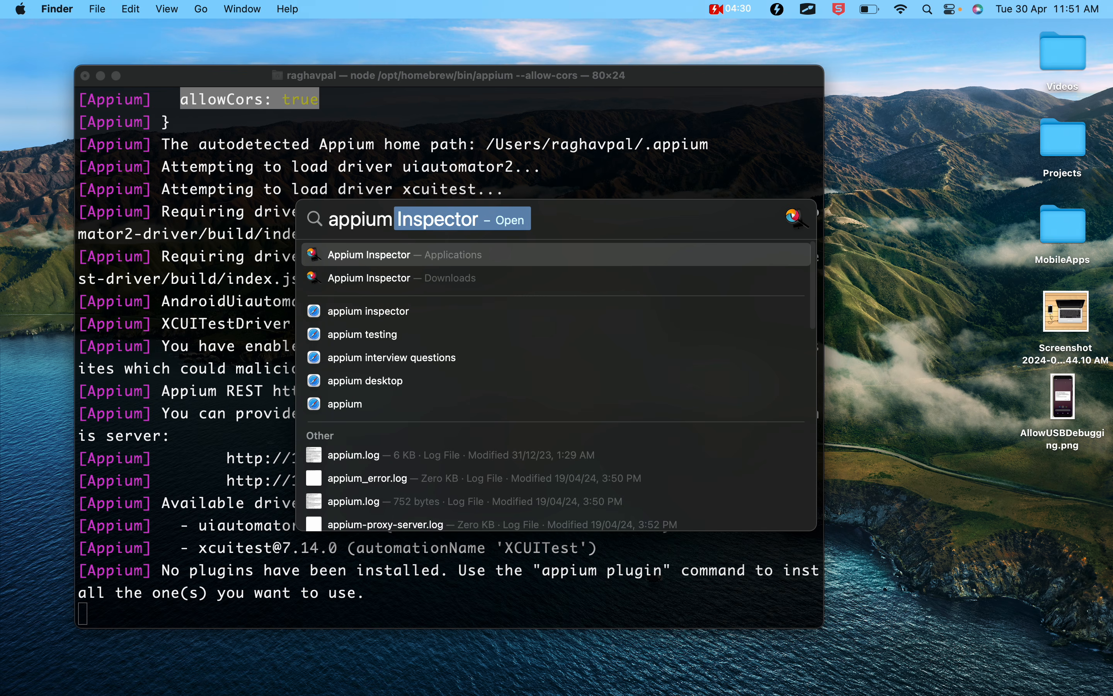
pyautogui.press('Return')
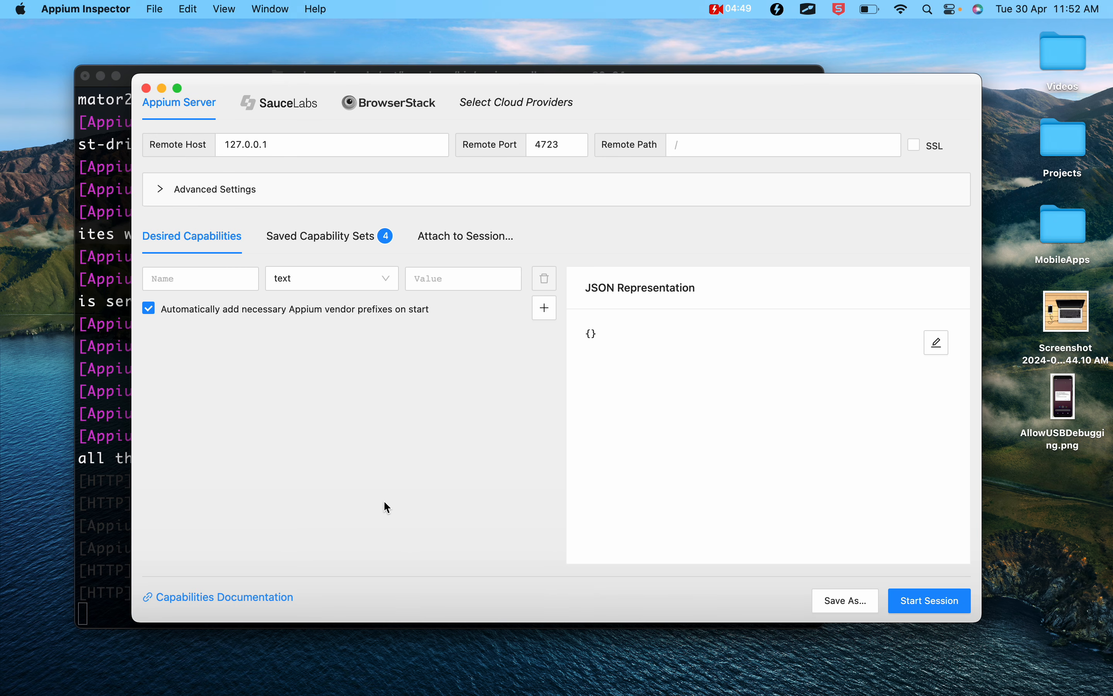
# - Switch to the notes in Google Docs and review the Session Builder Screen image below Step 2
pyautogui.hotkey('ctrl', 'Left')
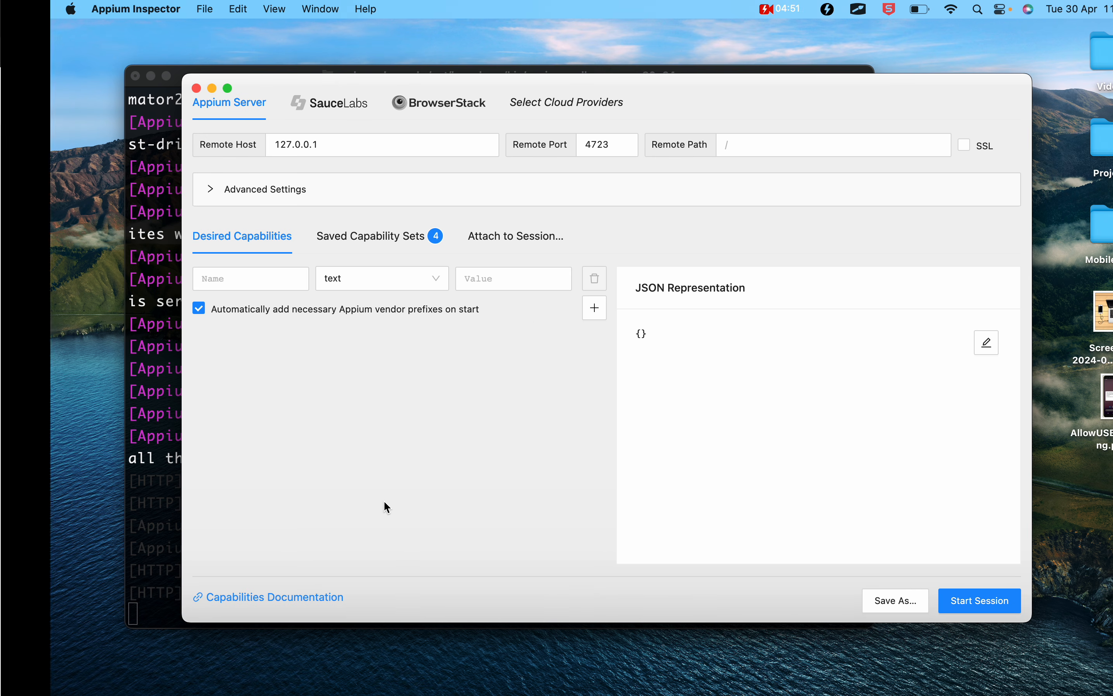
pyautogui.scroll(-2, 441, 461)
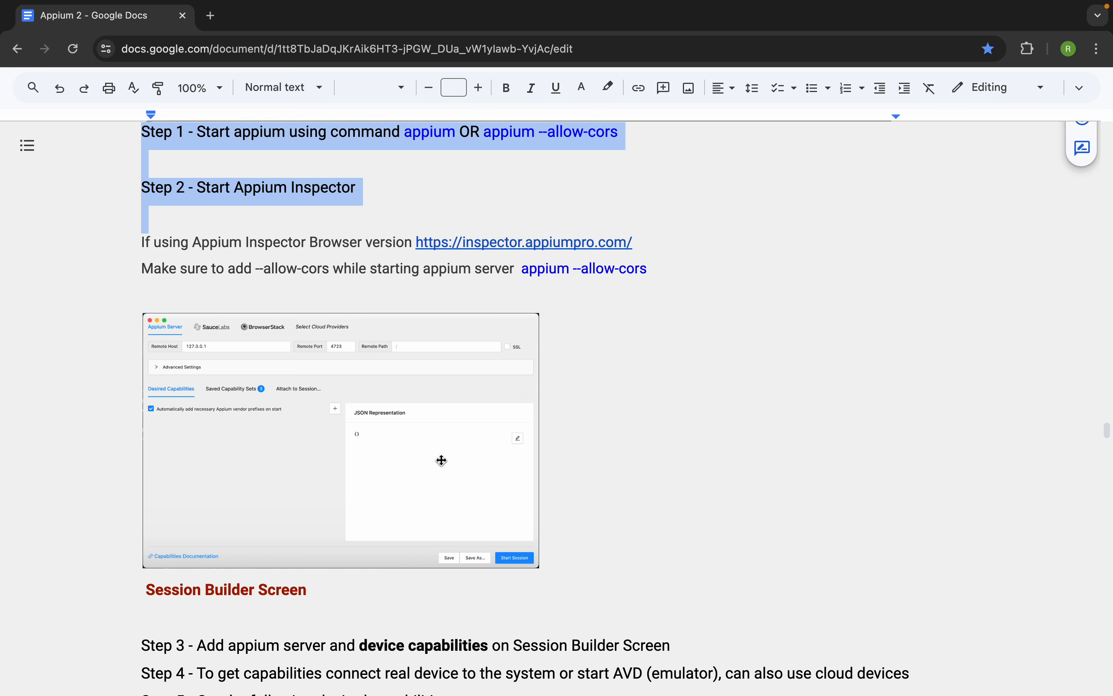
pyautogui.click(410, 418)
pyautogui.scroll(-2, 411, 418)
pyautogui.scroll(-1, 411, 418)
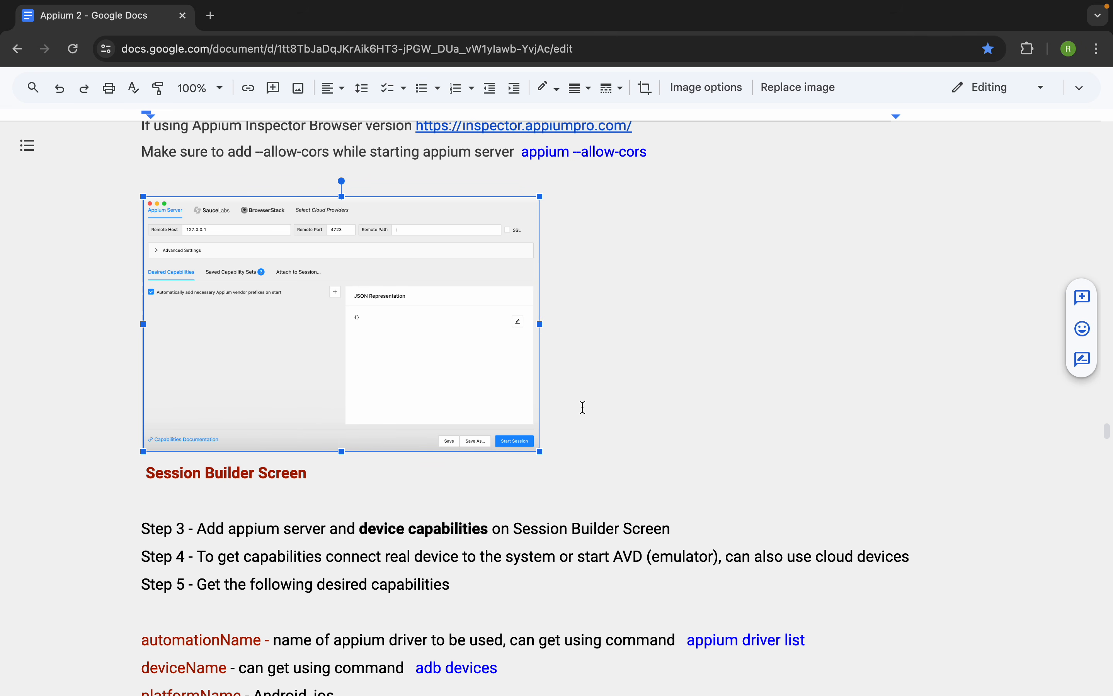
# - Examine the server connection and Desired Capabilities areas in Appium Inspector, and read Step 3 in the Google Docs notes
pyautogui.hotkey('ctrl', 'Right')
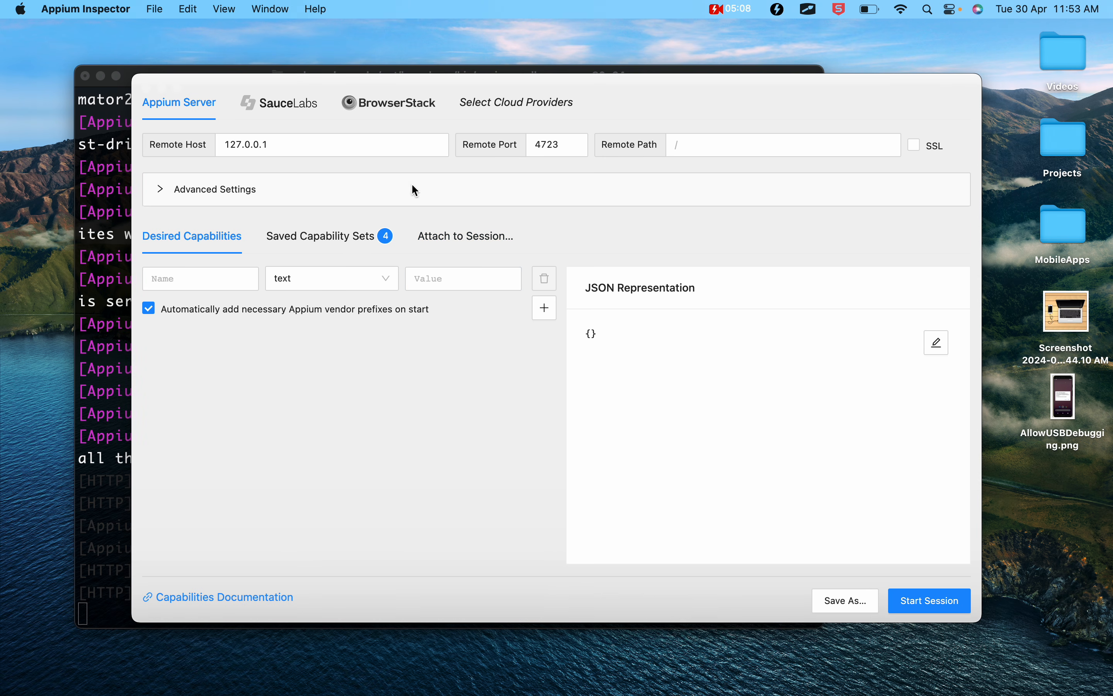
pyautogui.moveTo(142, 125)
pyautogui.mouseDown()
pyautogui.moveTo(754, 171)
pyautogui.moveTo(952, 169)
pyautogui.mouseUp()
pyautogui.moveTo(138, 225)
pyautogui.mouseDown()
pyautogui.moveTo(266, 291)
pyautogui.moveTo(270, 351)
pyautogui.mouseUp()
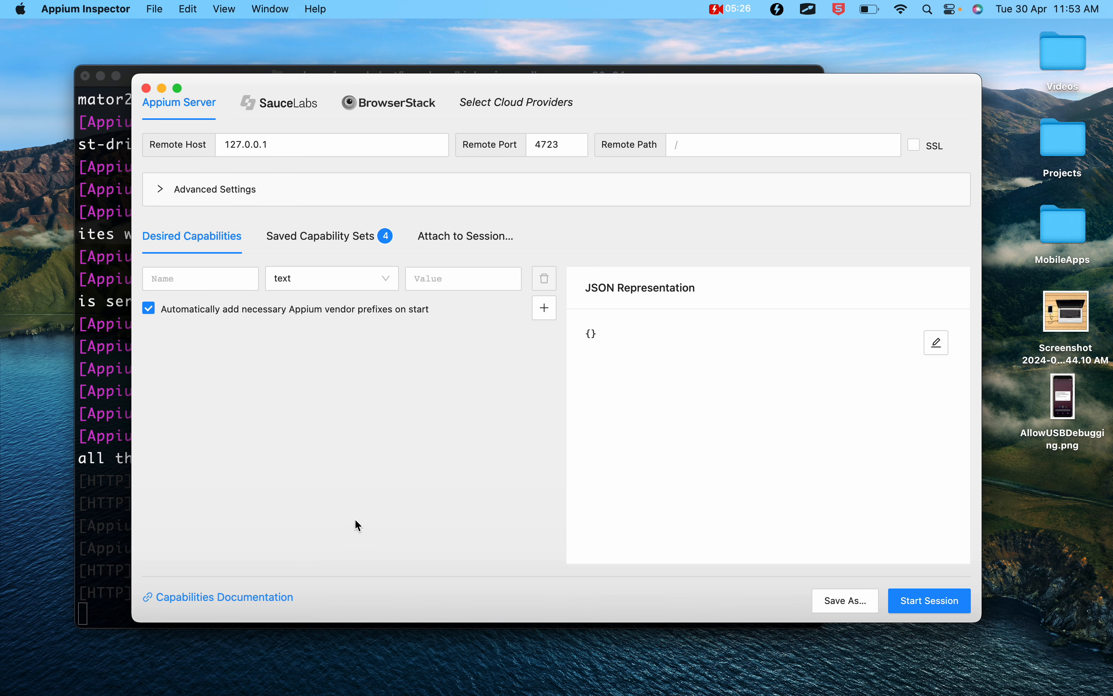
pyautogui.hotkey('ctrl', 'Left')
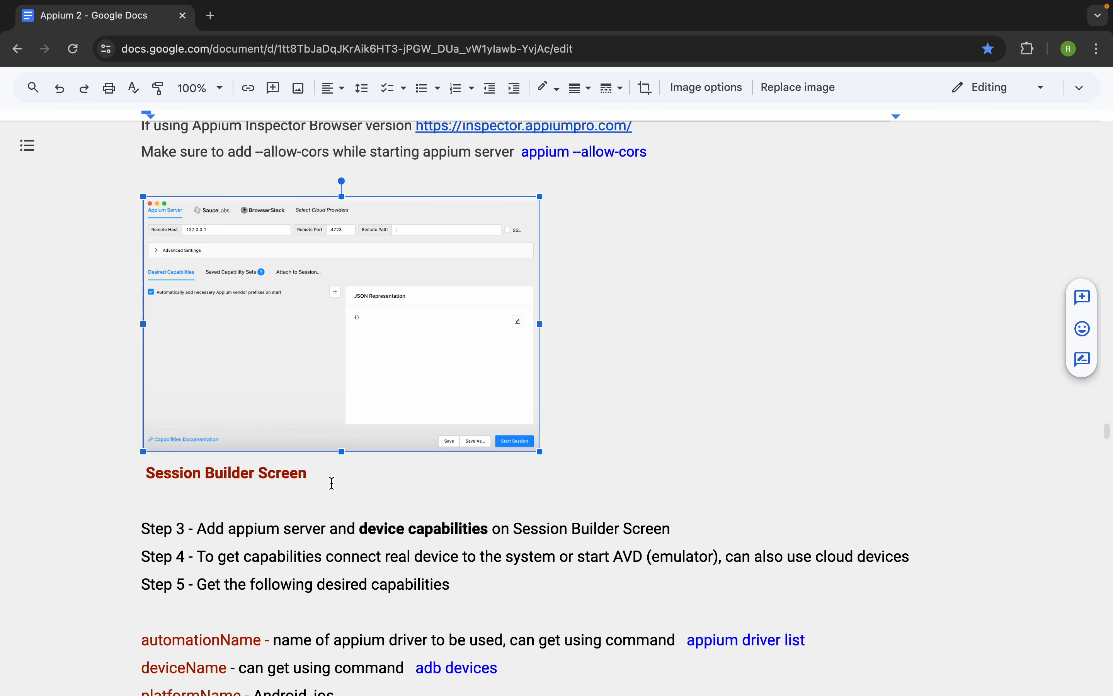
pyautogui.scroll(-2, 412, 474)
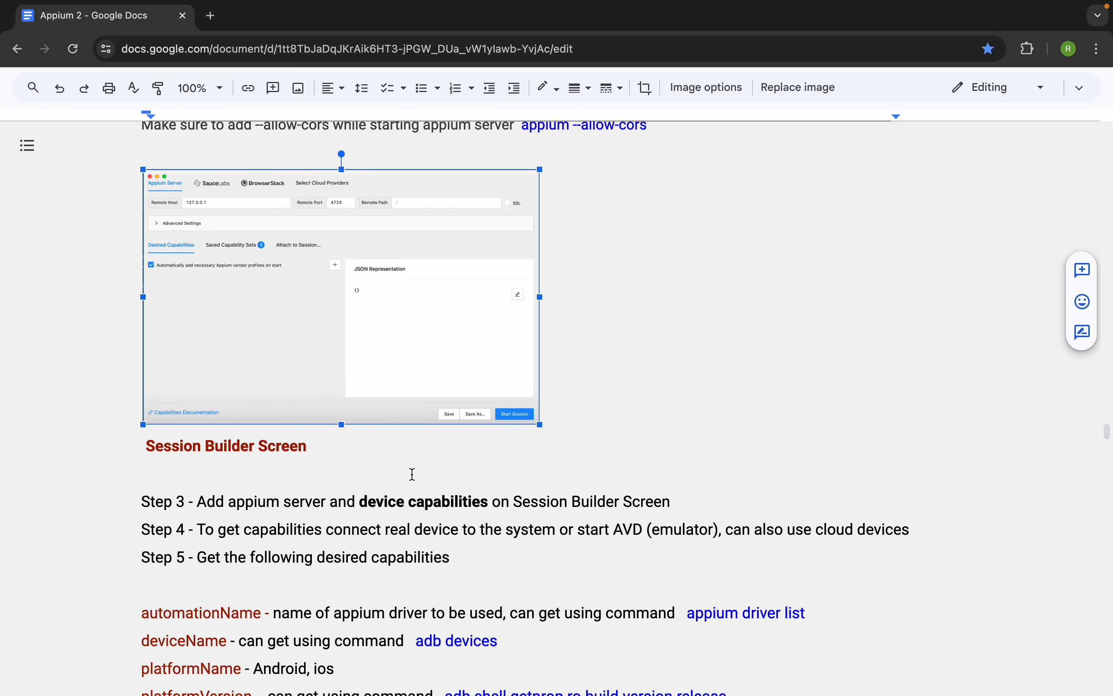
# - Compare the Remote Host in Appium Inspector with the local server URL and port in the Terminal output
pyautogui.hotkey('ctrl', 'Right')
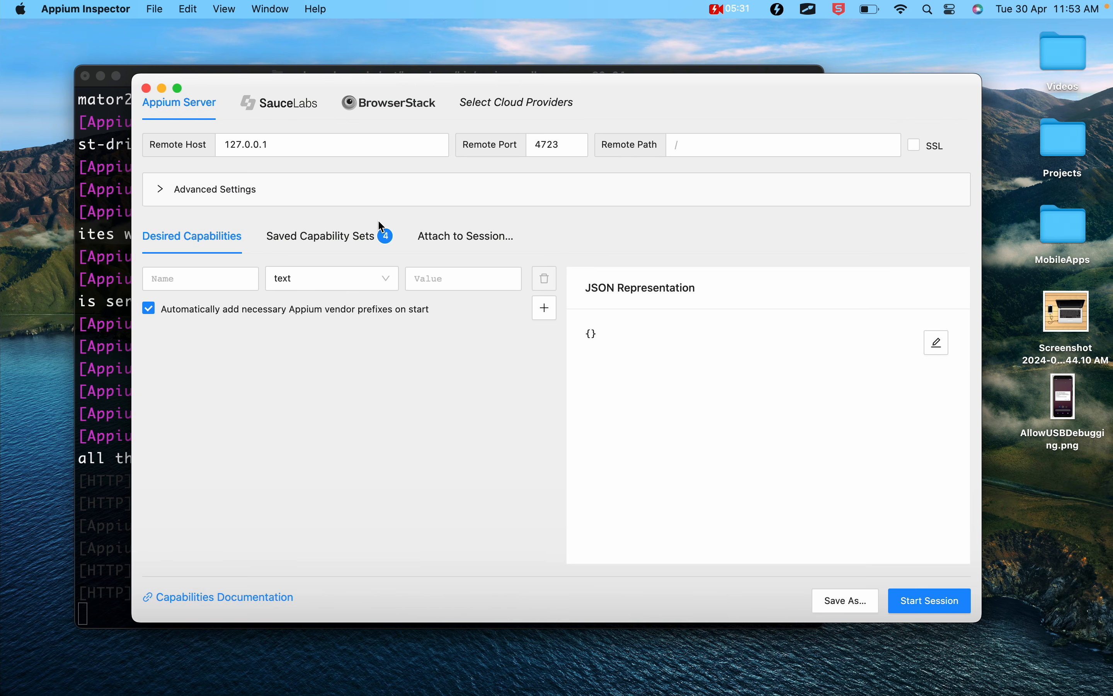
pyautogui.moveTo(279, 151); pyautogui.dragTo(211, 142)
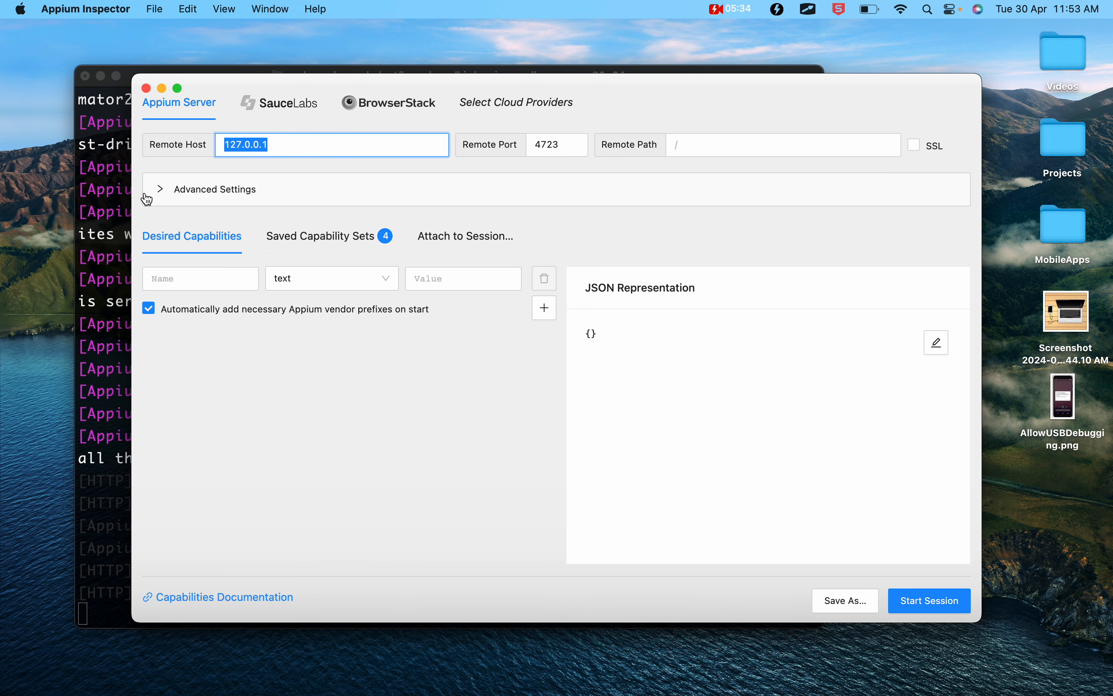
pyautogui.click(115, 227)
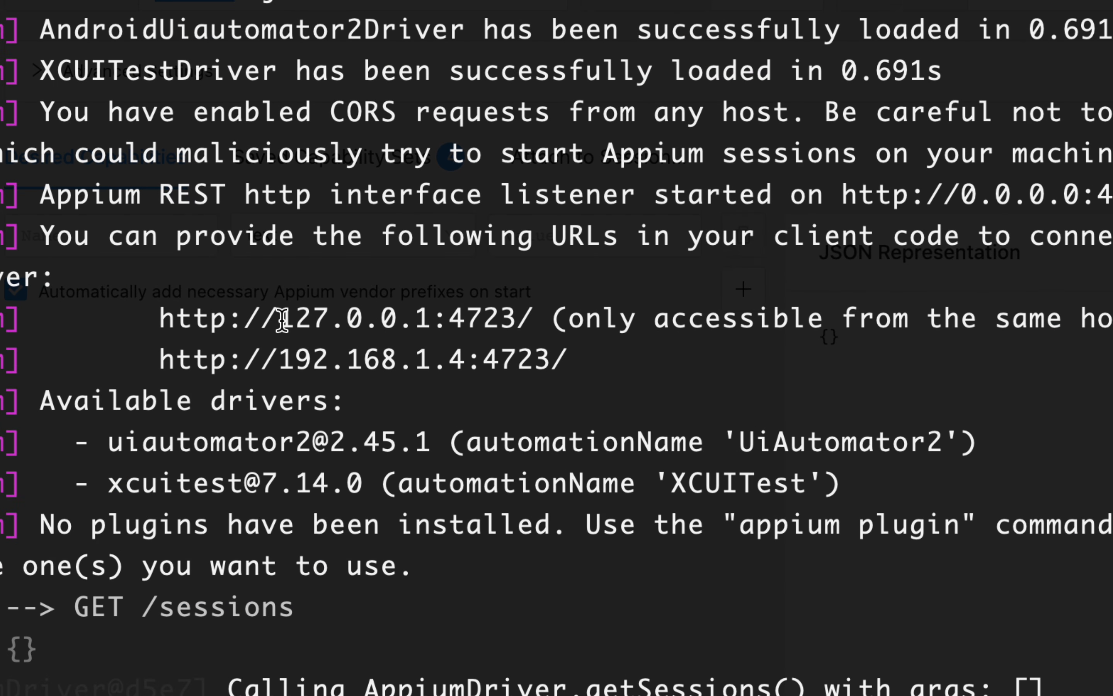
pyautogui.moveTo(281, 319); pyautogui.dragTo(518, 319)
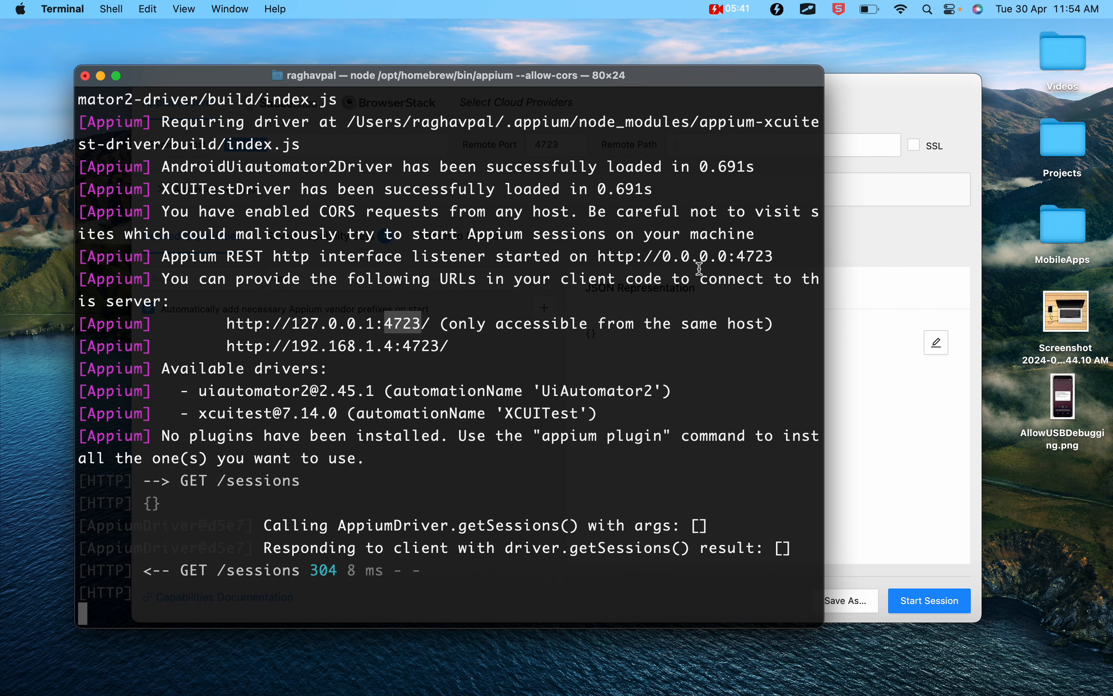
pyautogui.click(882, 246)
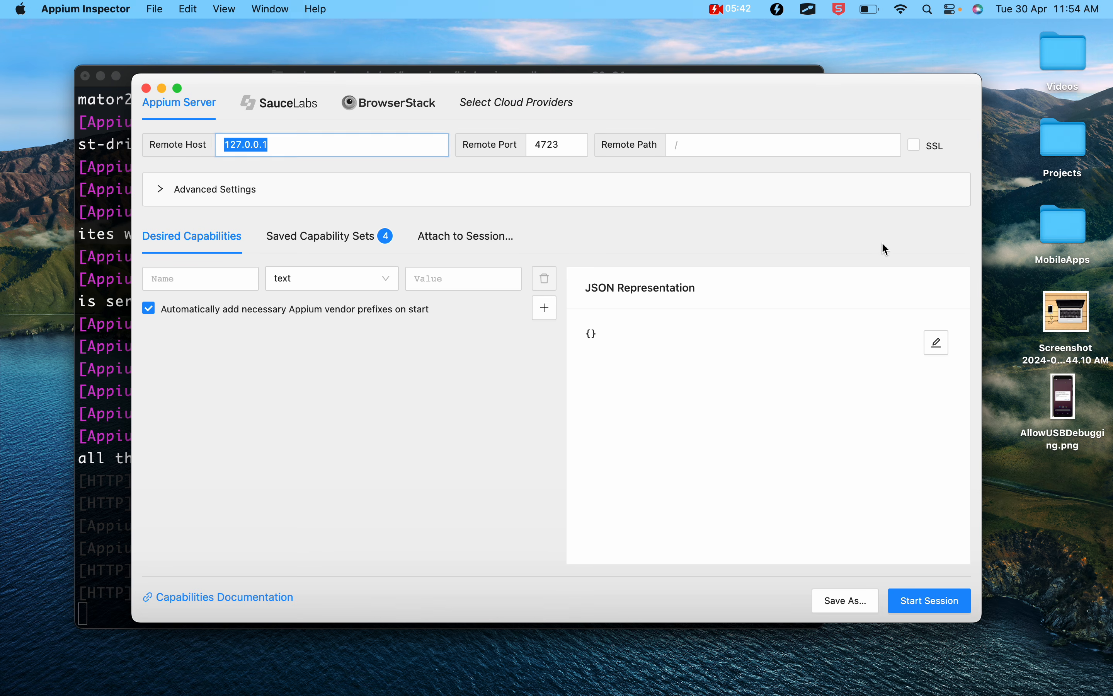
pyautogui.click(370, 148)
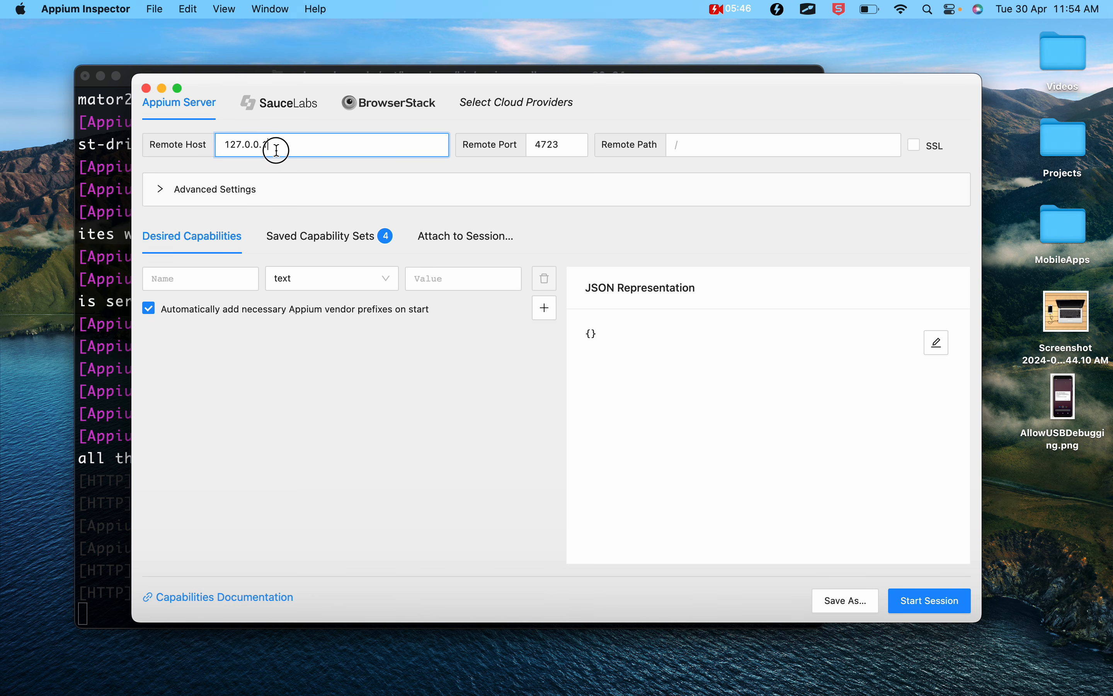
pyautogui.moveTo(276, 150); pyautogui.dragTo(187, 156)
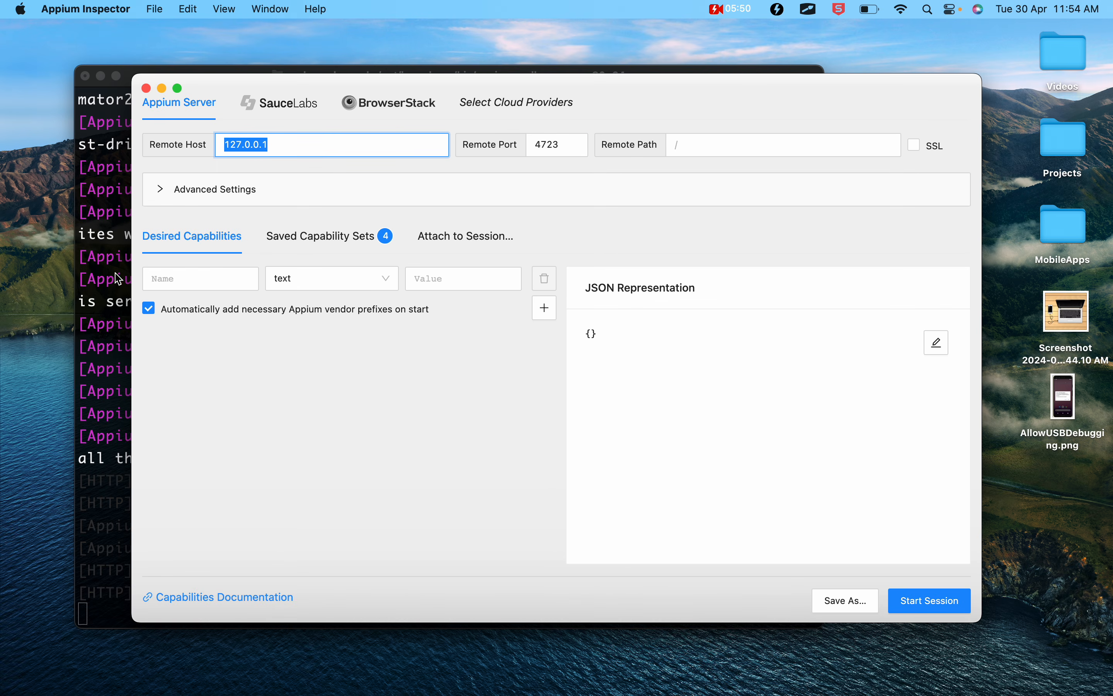
pyautogui.click(108, 275)
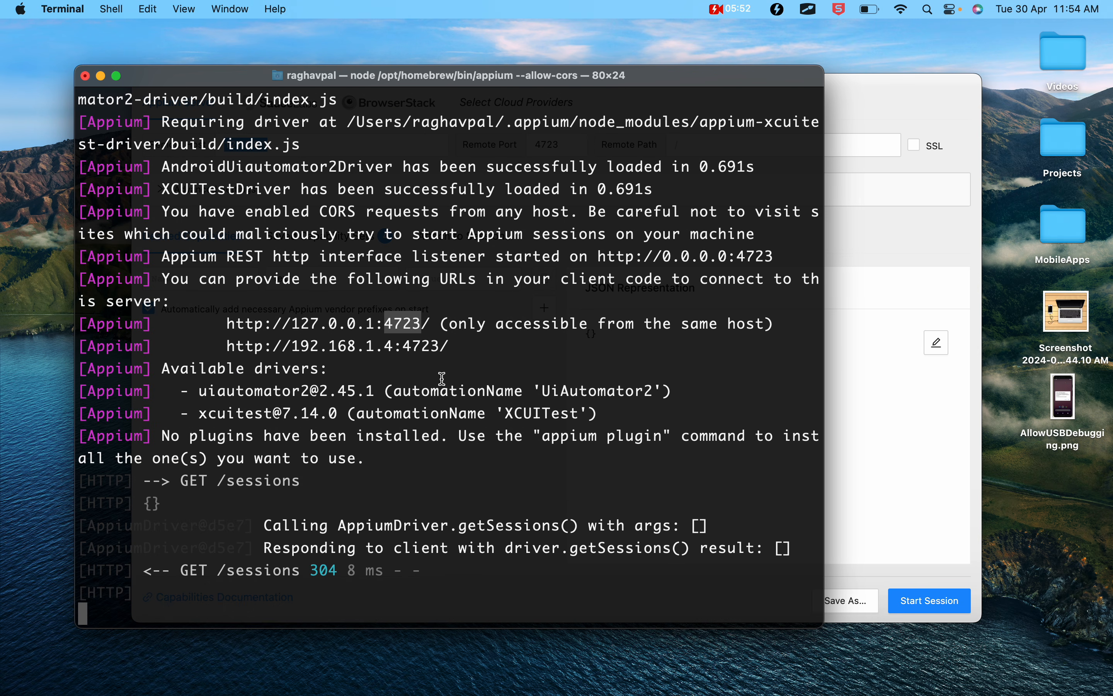
pyautogui.click(877, 267)
pyautogui.moveTo(564, 144); pyautogui.dragTo(520, 152)
# - Open the Appium Basic Setup on Windows and Mac OS section of the notes and find the table of other appium command options
pyautogui.hotkey('ctrl', 'Left')
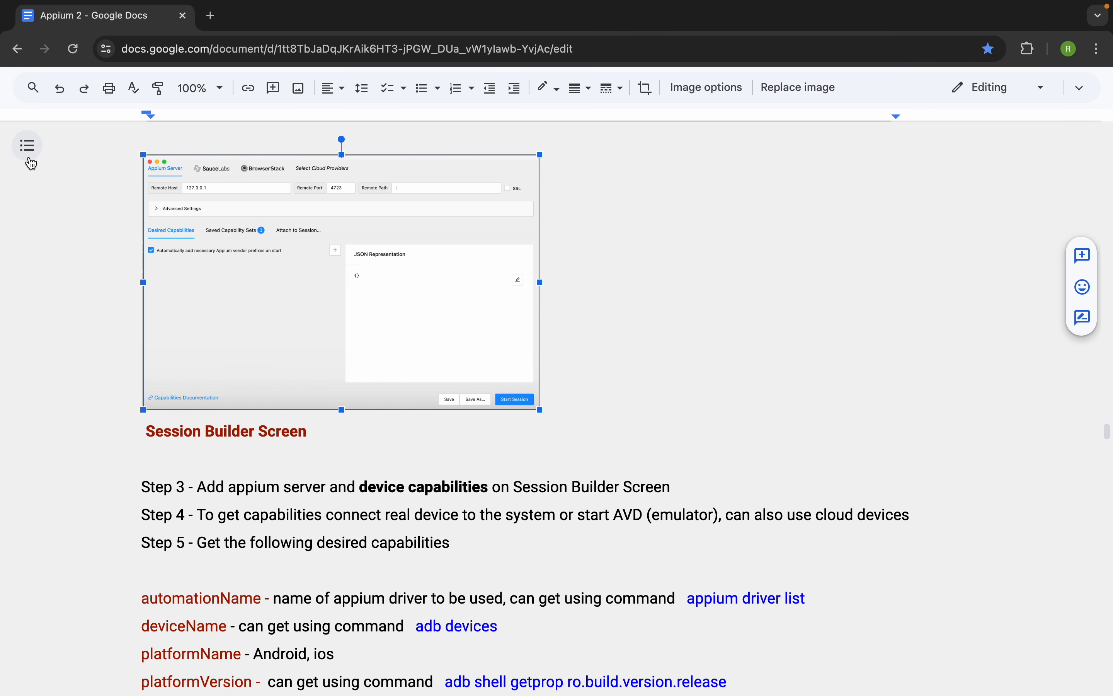
pyautogui.click(27, 148)
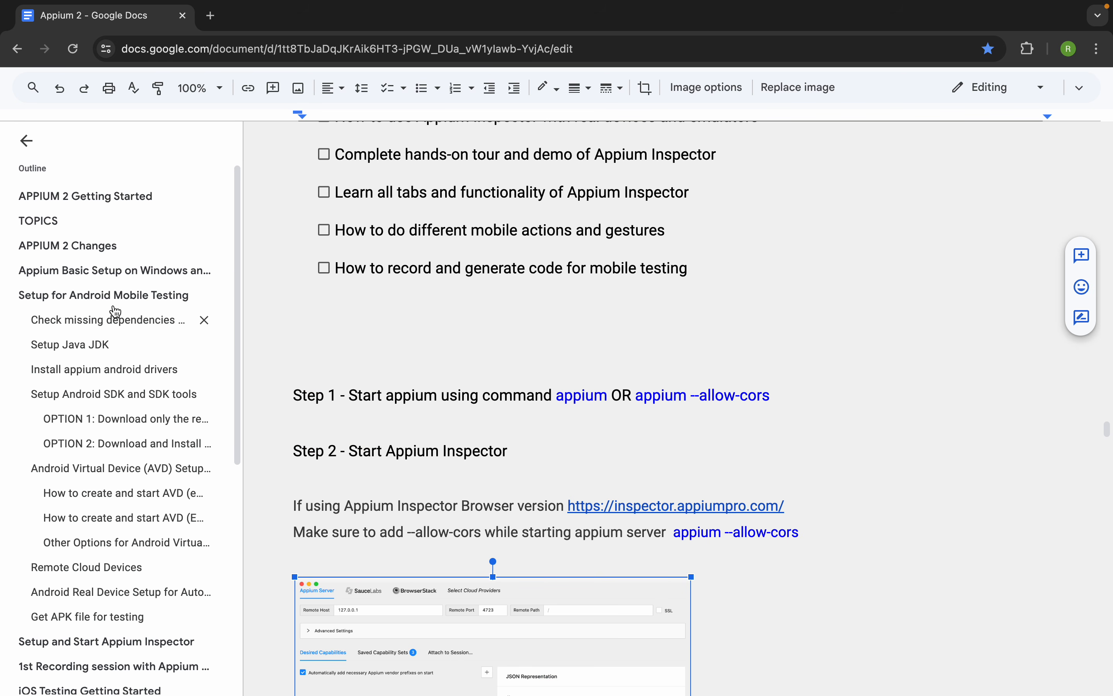
pyautogui.click(103, 278)
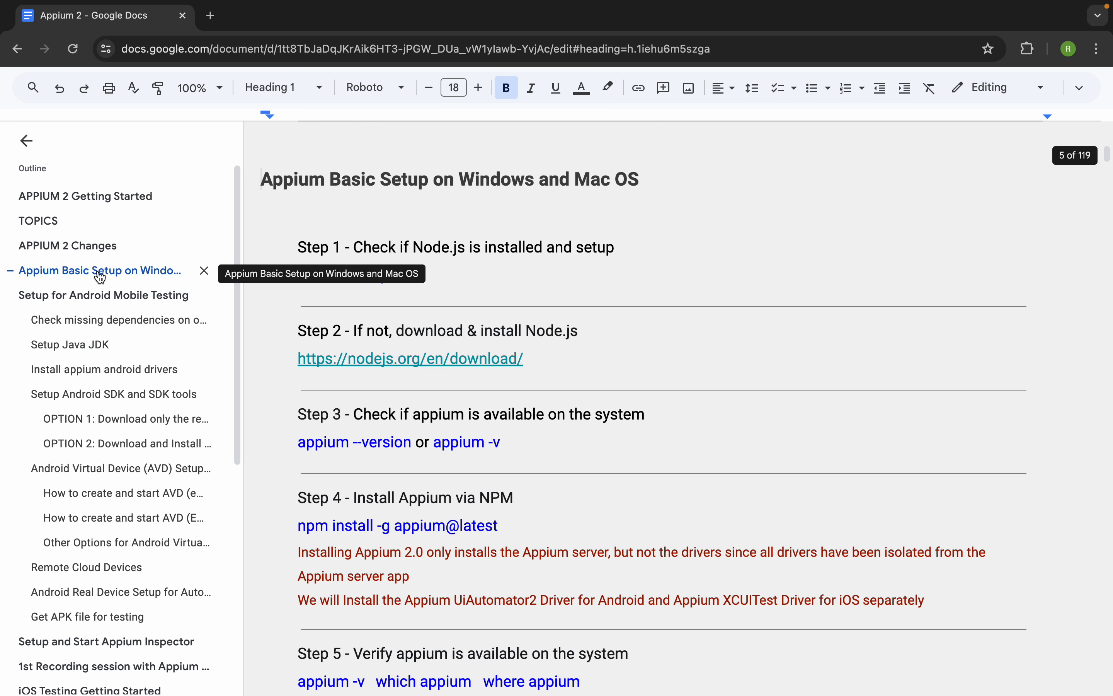
pyautogui.scroll(-5, 423, 345)
pyautogui.scroll(6, 423, 345)
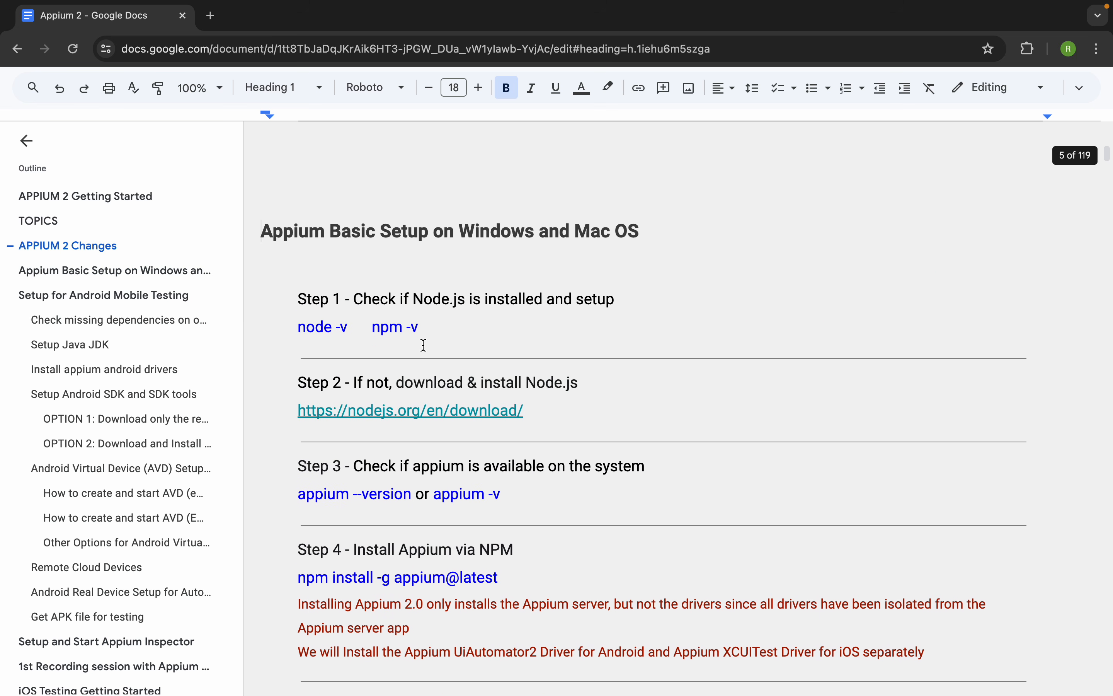
pyautogui.scroll(-20, 424, 346)
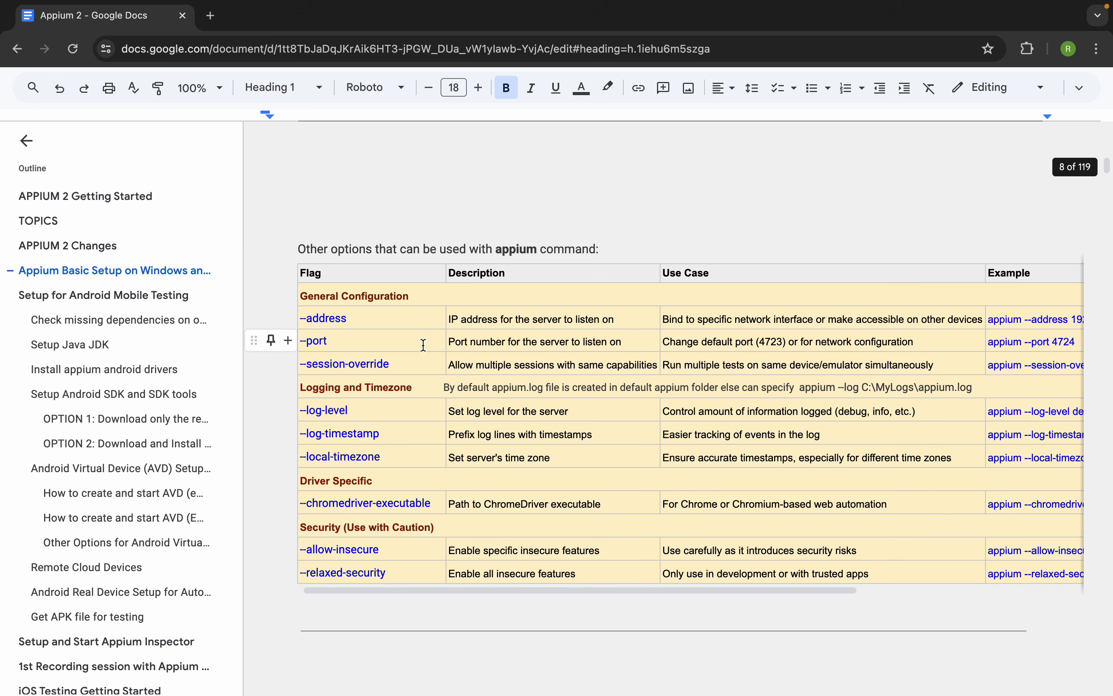
pyautogui.click(26, 141)
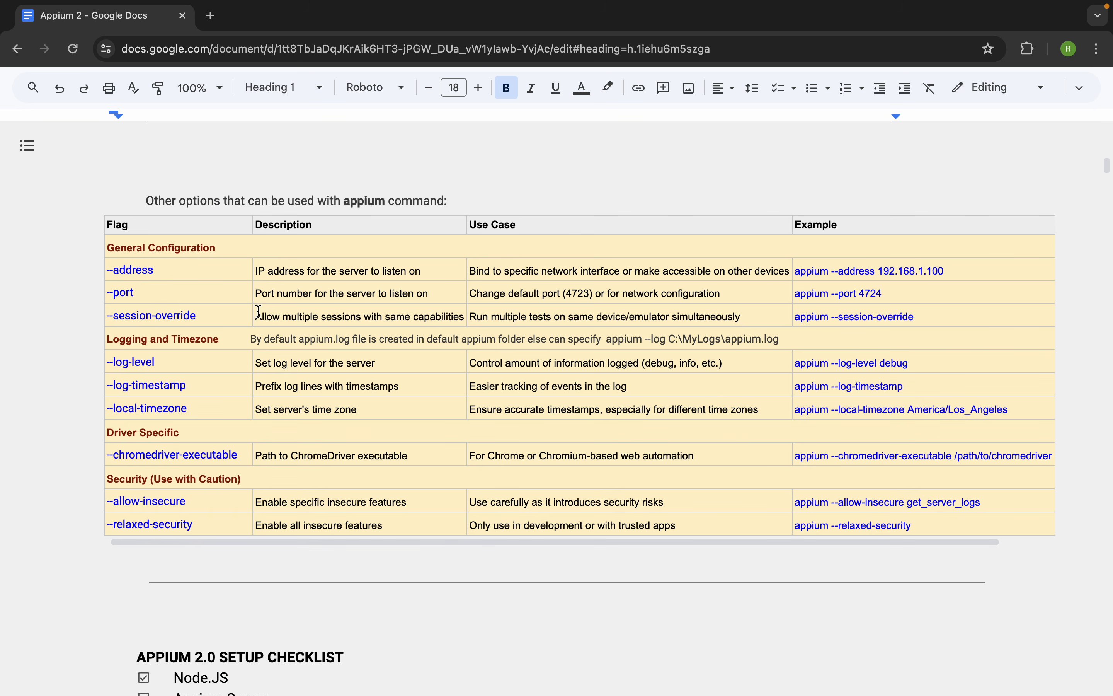
# - Review the --address, --port and --session-override examples and the remaining flags in the appium options table
pyautogui.moveTo(168, 273); pyautogui.dragTo(101, 278)
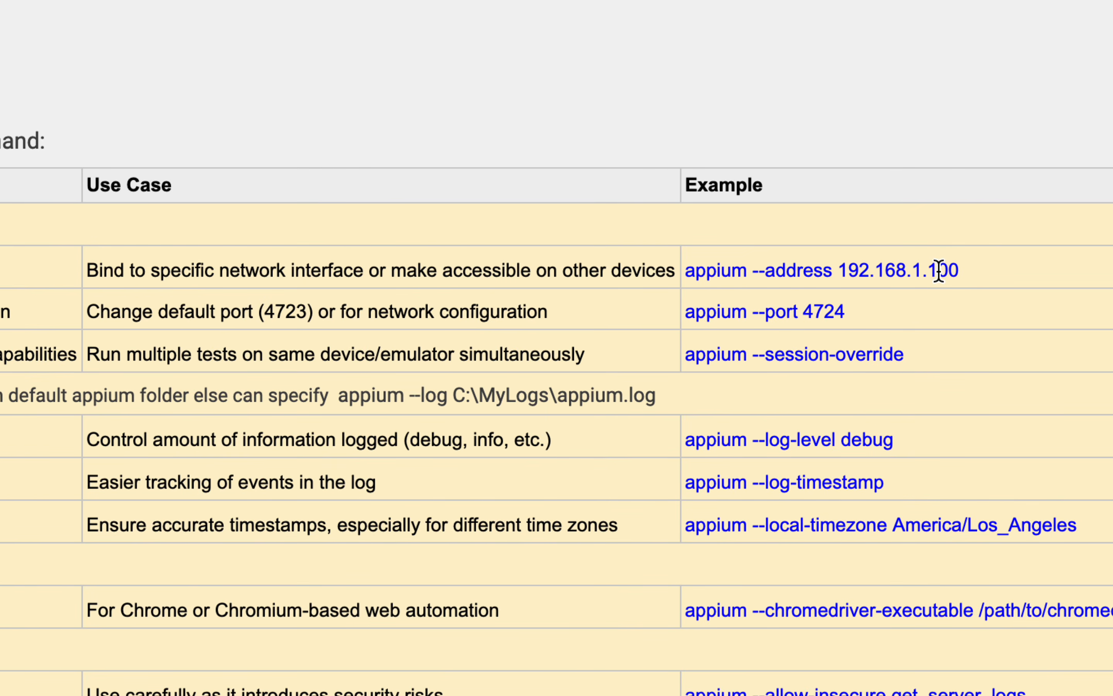
pyautogui.moveTo(938, 271); pyautogui.dragTo(846, 271)
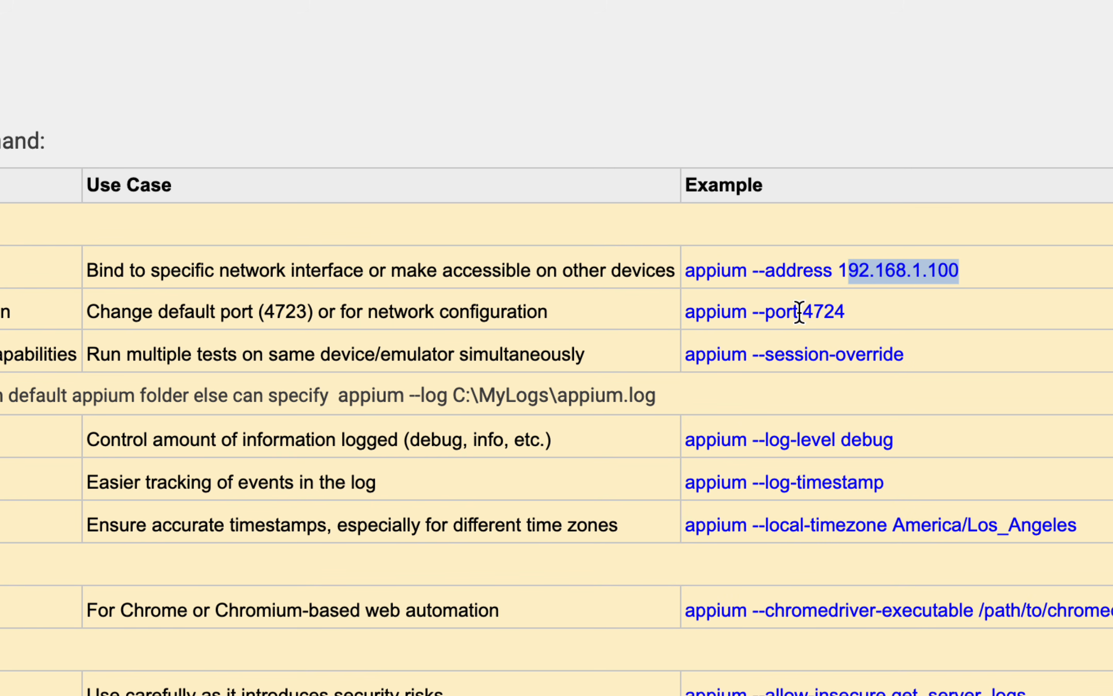
pyautogui.moveTo(765, 312); pyautogui.dragTo(833, 313)
pyautogui.click(786, 354)
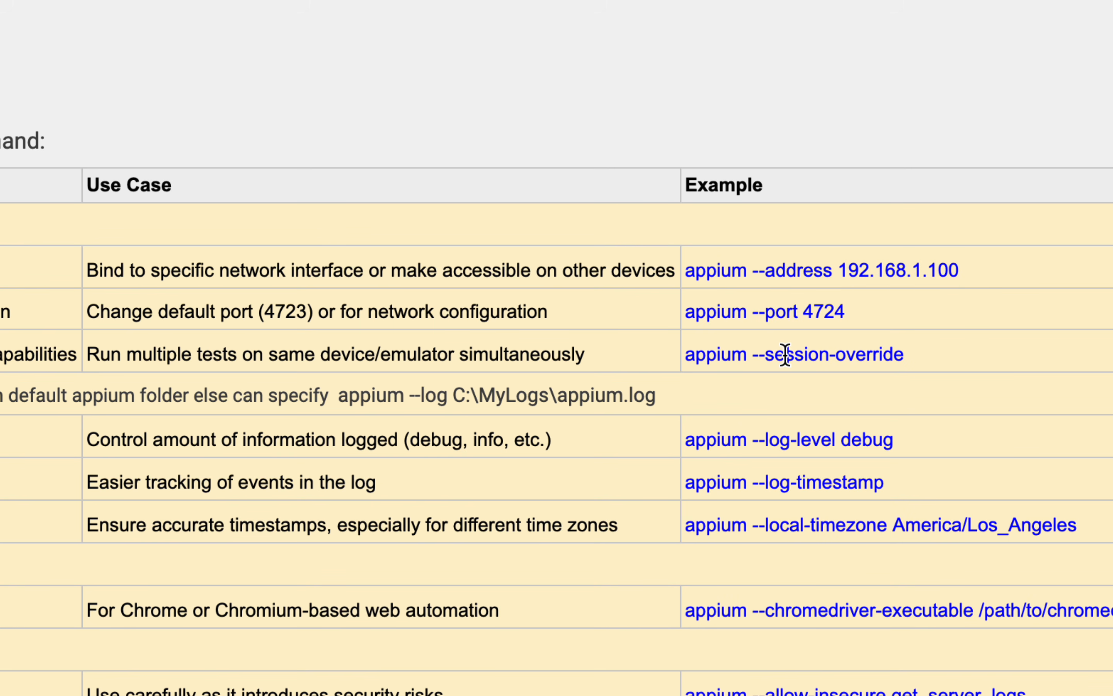
pyautogui.moveTo(786, 355); pyautogui.dragTo(911, 356)
pyautogui.scroll(-2, 826, 456)
pyautogui.scroll(-6, 825, 456)
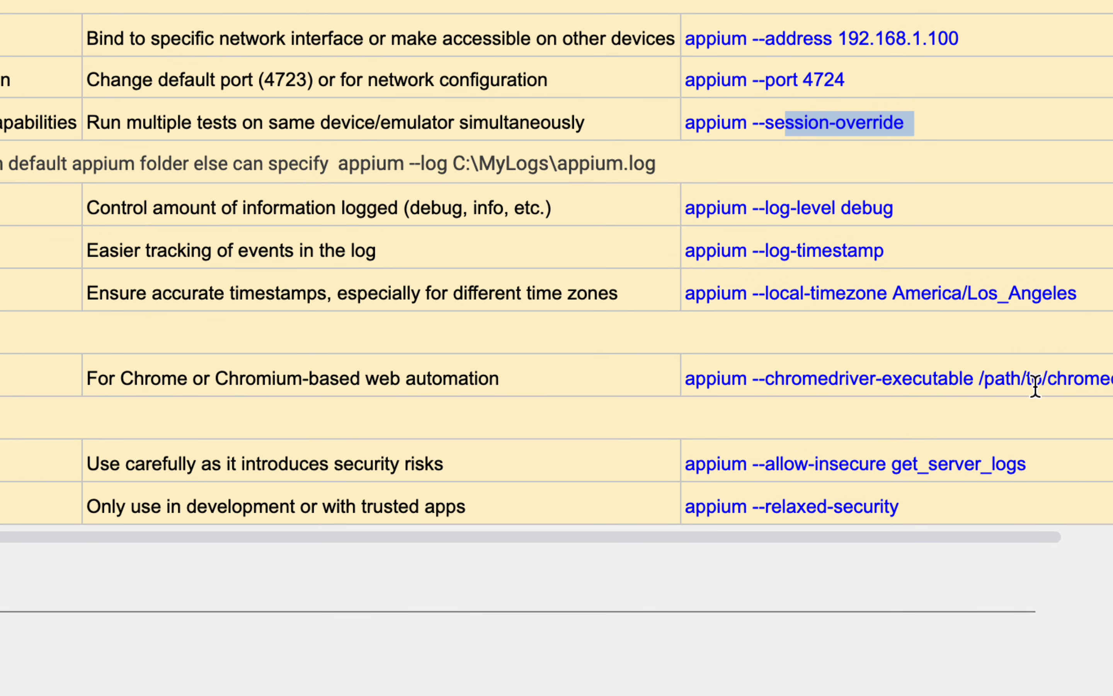
pyautogui.hscroll(3, 1031, 385)
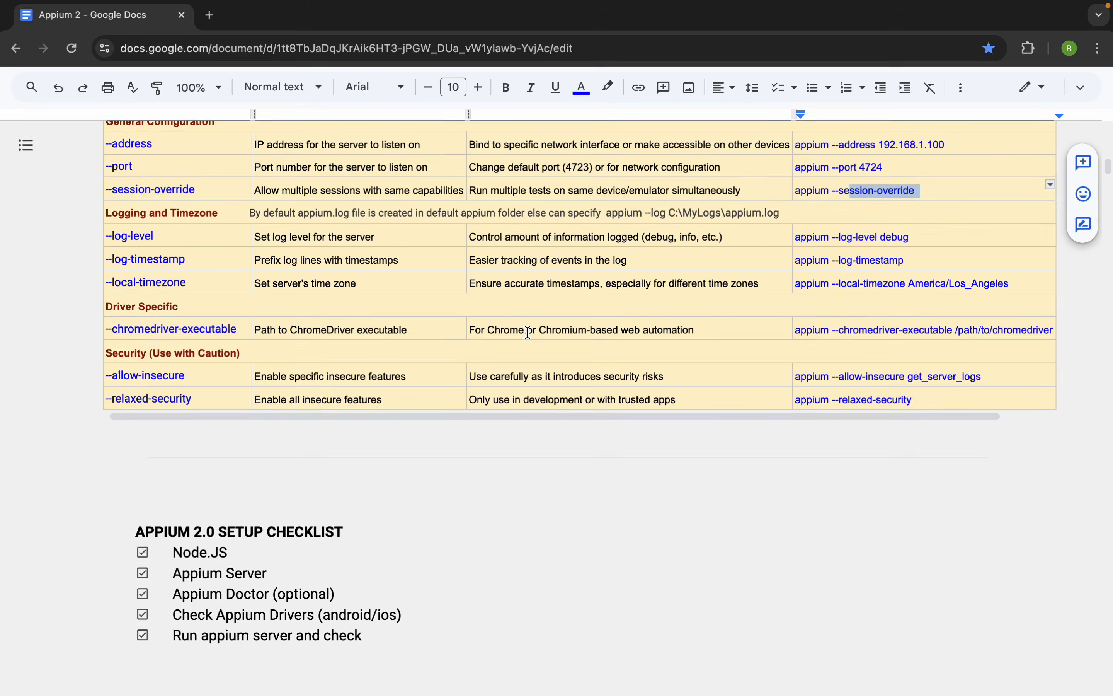
# - Find the explanation of the --allow-cors flag above the options table and highlight the flag name
pyautogui.scroll(5, 527, 472)
pyautogui.scroll(3, 528, 333)
pyautogui.moveTo(214, 205); pyautogui.dragTo(143, 211)
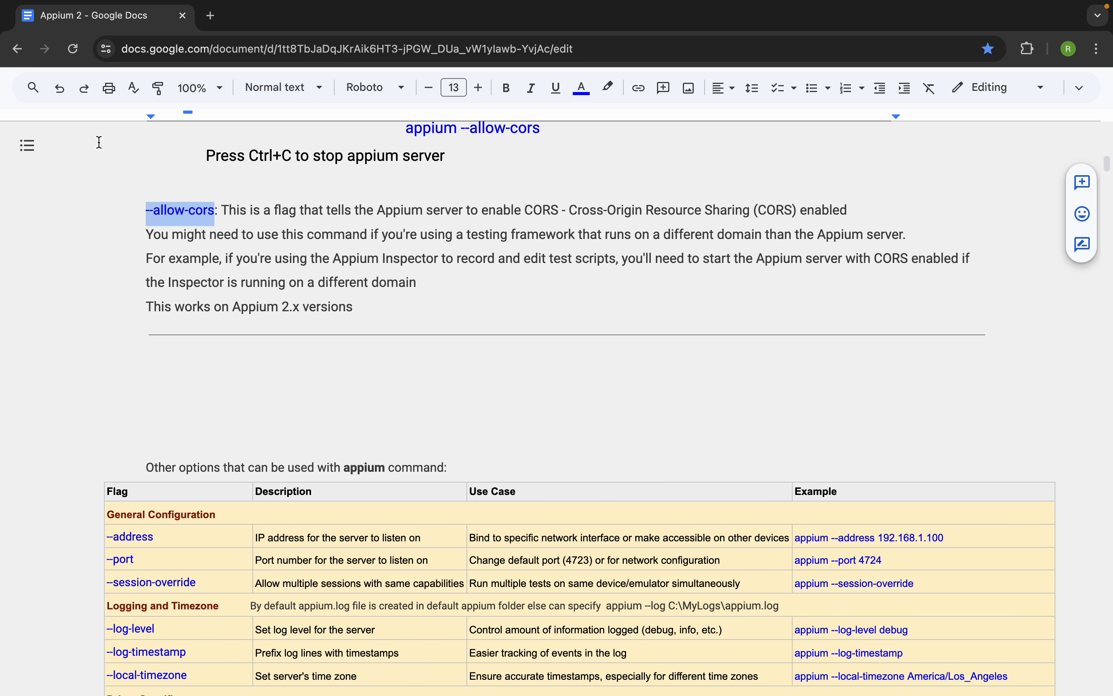
# - Go to the 1st Recording session with Appium and Appium Inspector section and review Steps 3 to 5 below the Session Builder Screen
pyautogui.click(27, 146)
pyautogui.scroll(-3, 105, 429)
pyautogui.scroll(-2, 104, 429)
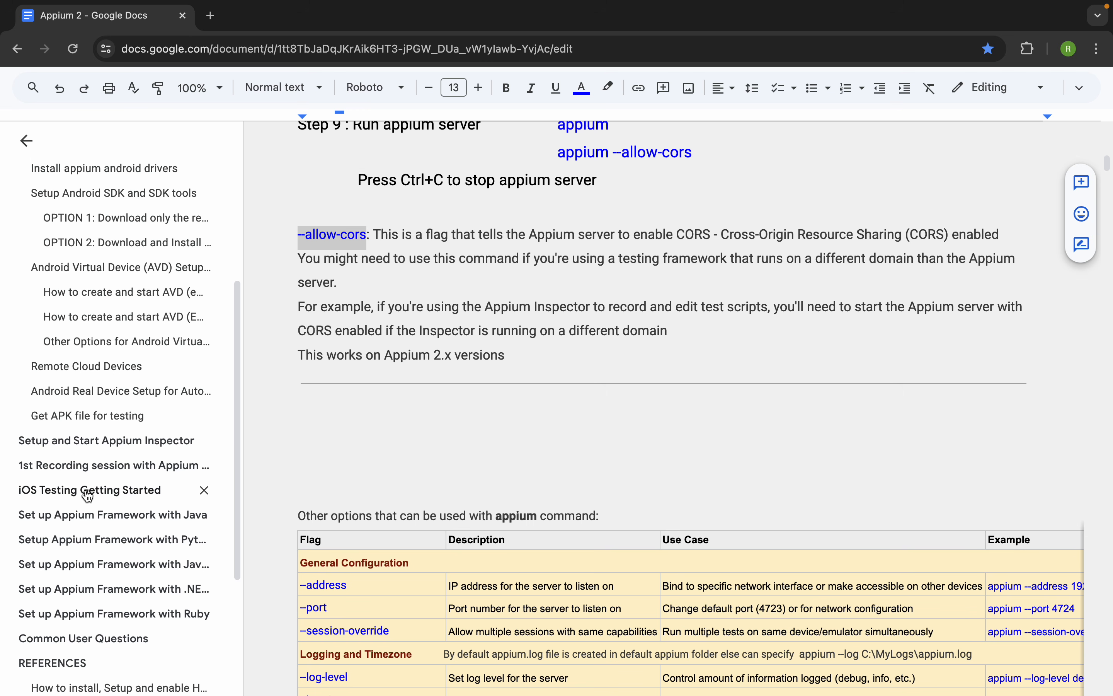
pyautogui.click(73, 474)
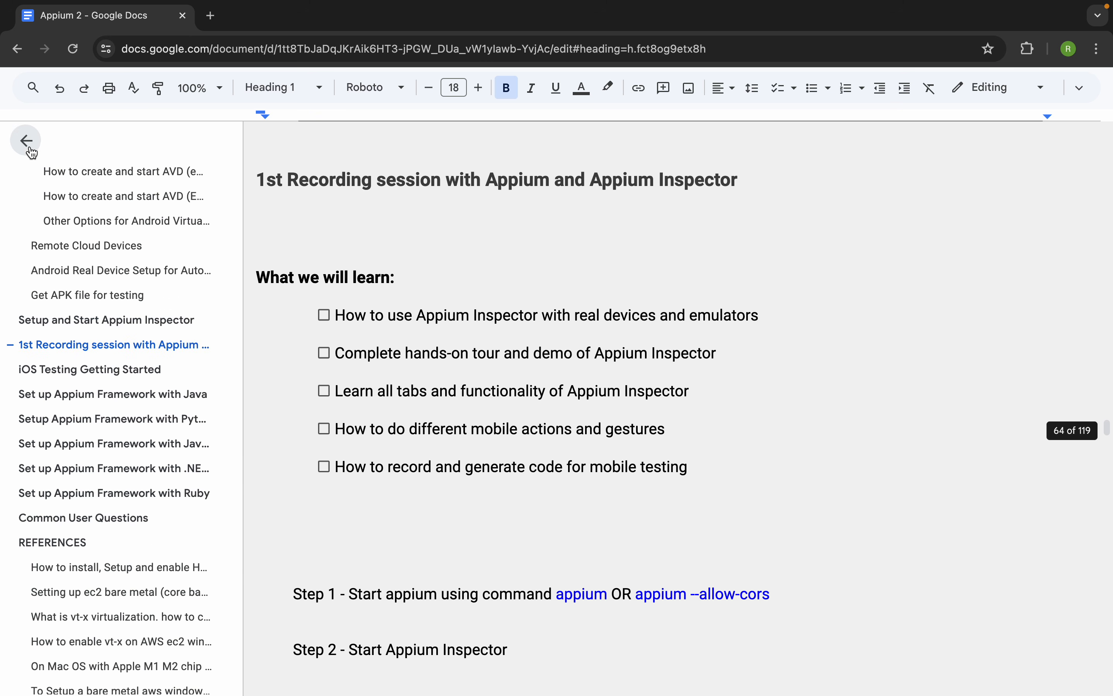
pyautogui.click(31, 148)
pyautogui.scroll(-9, 266, 455)
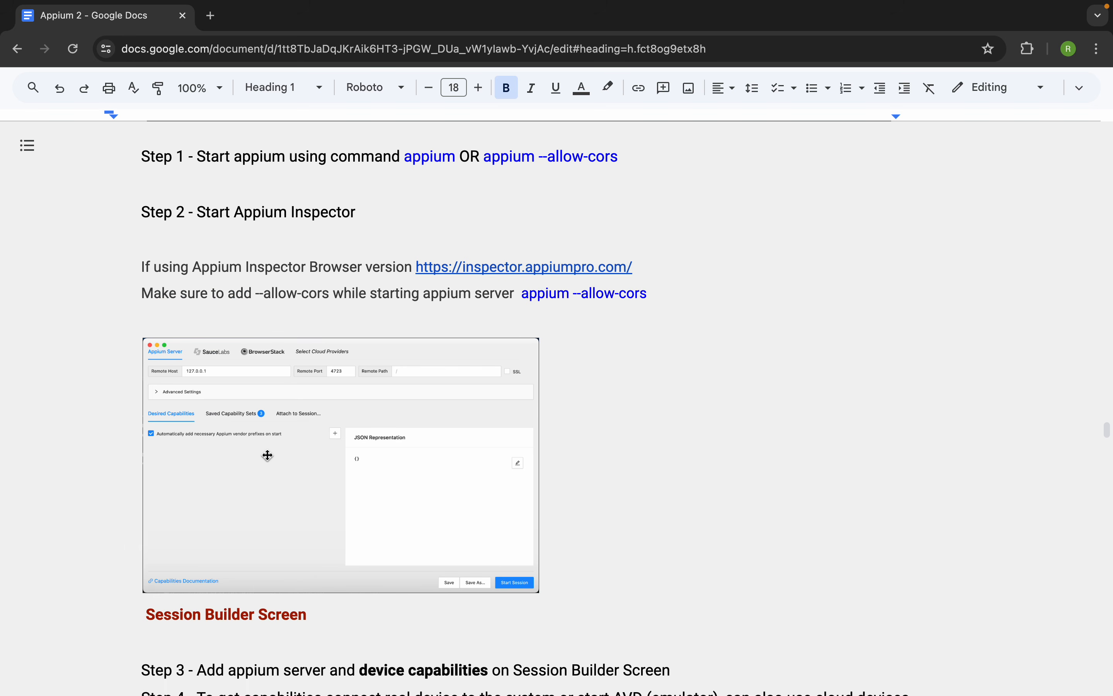
pyautogui.scroll(-2, 267, 455)
pyautogui.scroll(-3, 267, 455)
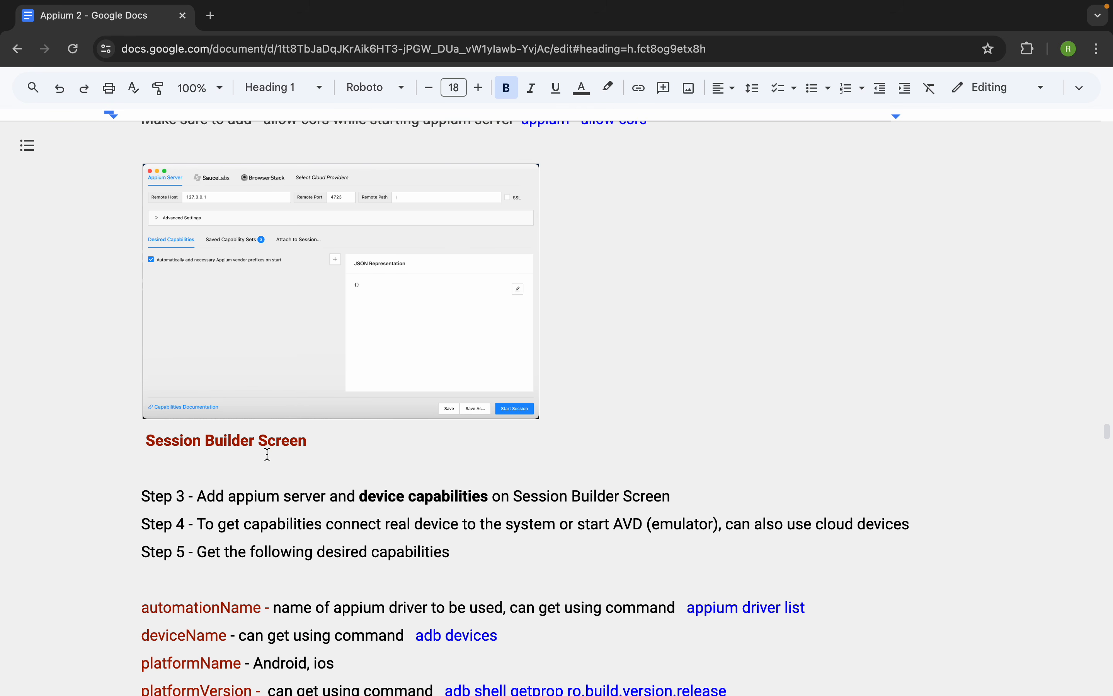
pyautogui.scroll(-1, 267, 454)
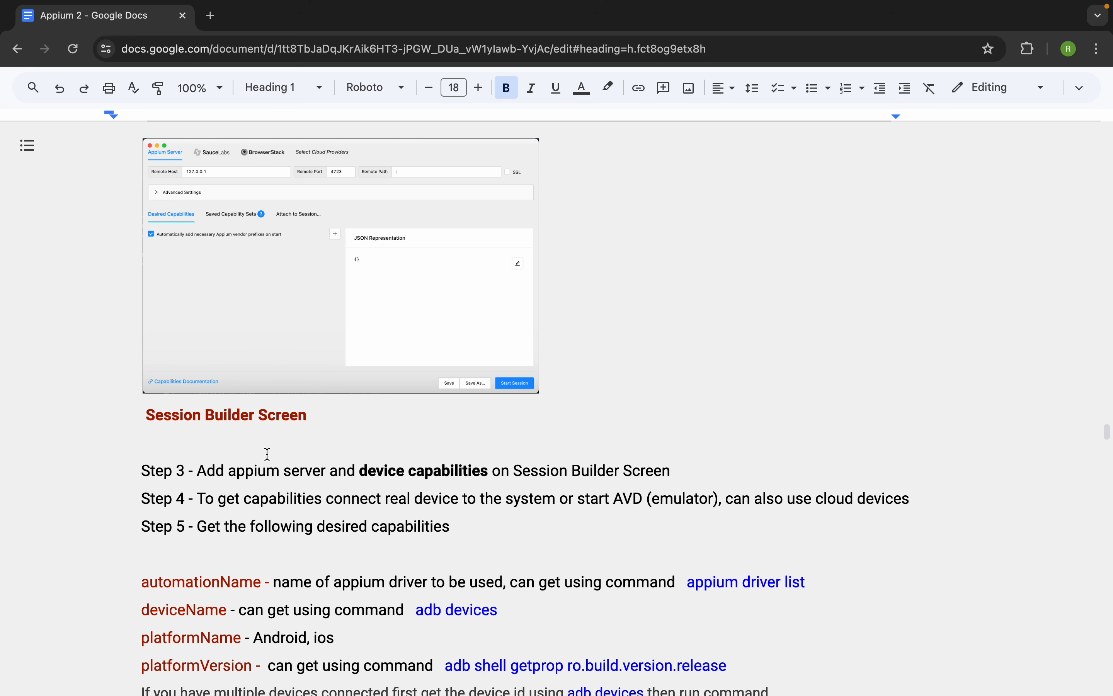
# - Switch to Appium Inspector, try to start a session on port 4723 without any desired capabilities, and dismiss the error
pyautogui.hotkey('ctrl', 'Right')
pyautogui.hotkey('ctrl', 'Left')
pyautogui.hotkey('ctrl', 'Right')
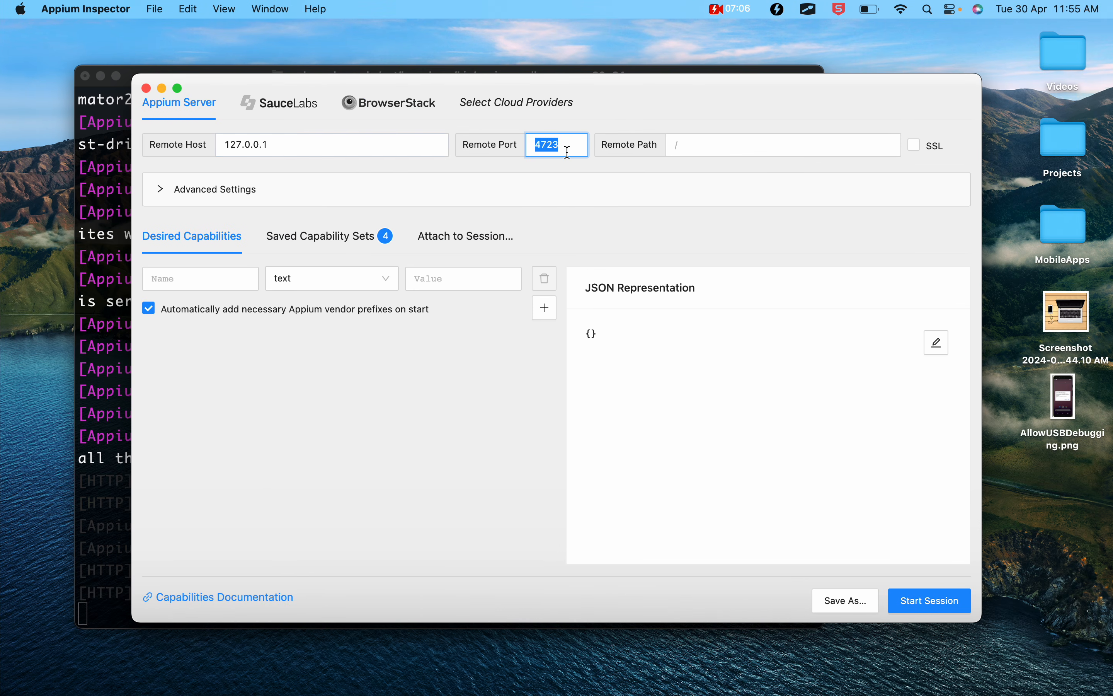
pyautogui.click(568, 152)
pyautogui.click(927, 609)
pyautogui.click(922, 598)
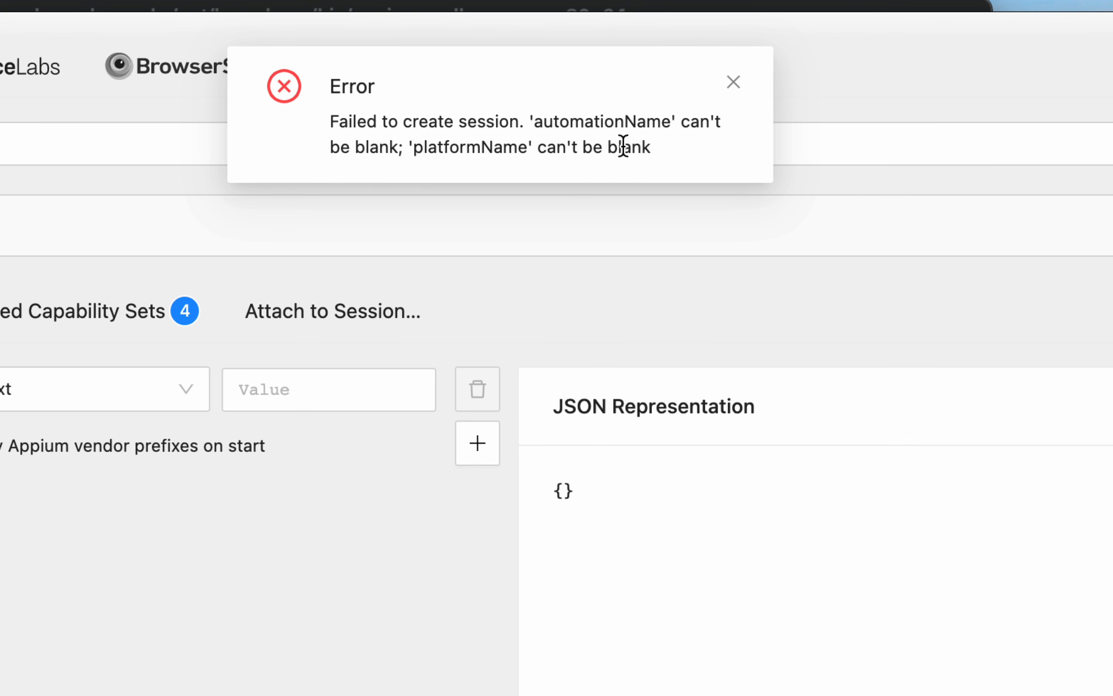
pyautogui.click(733, 84)
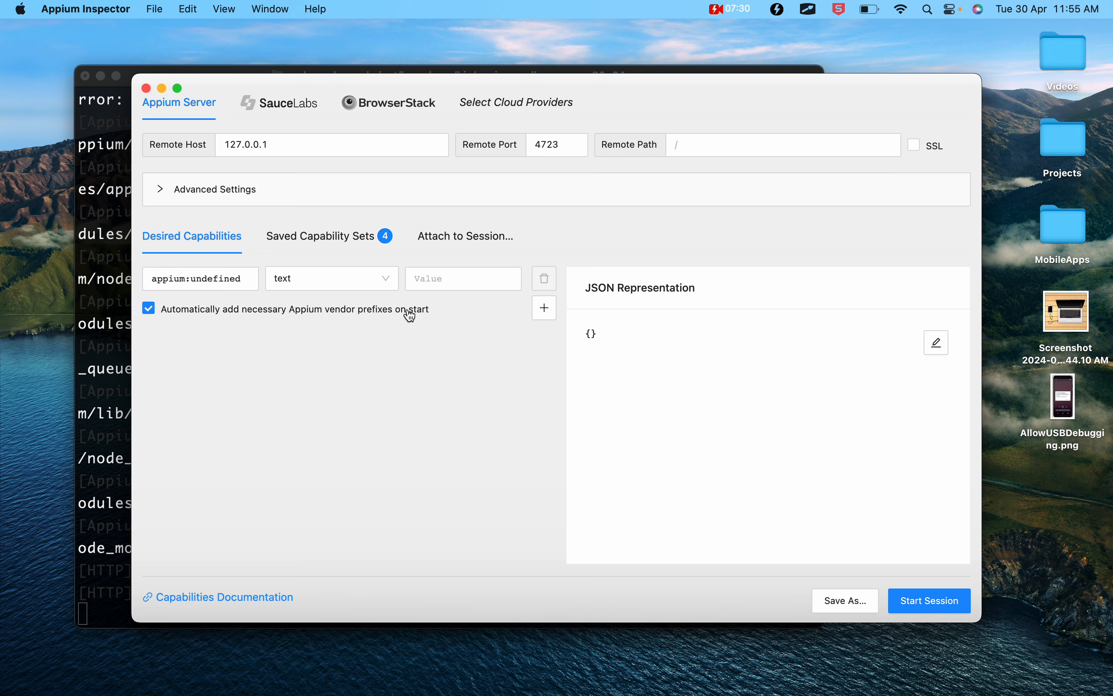
# - Examine the name and value fields and the available data types of the first desired capability row
pyautogui.click(220, 282)
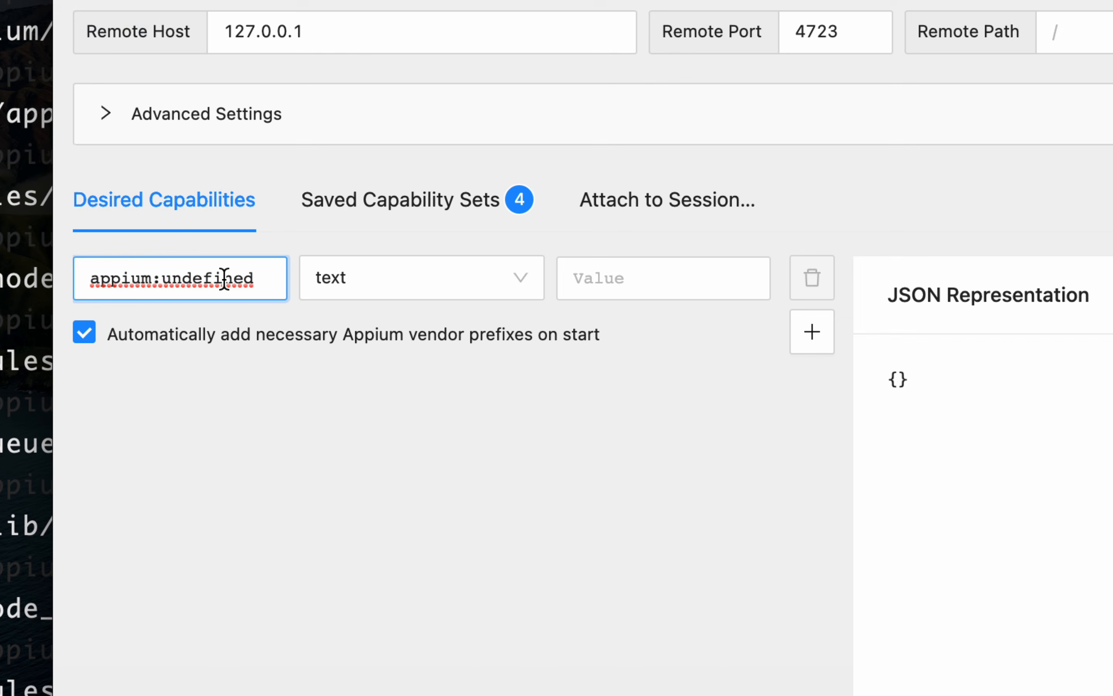
pyautogui.rightClick(215, 283)
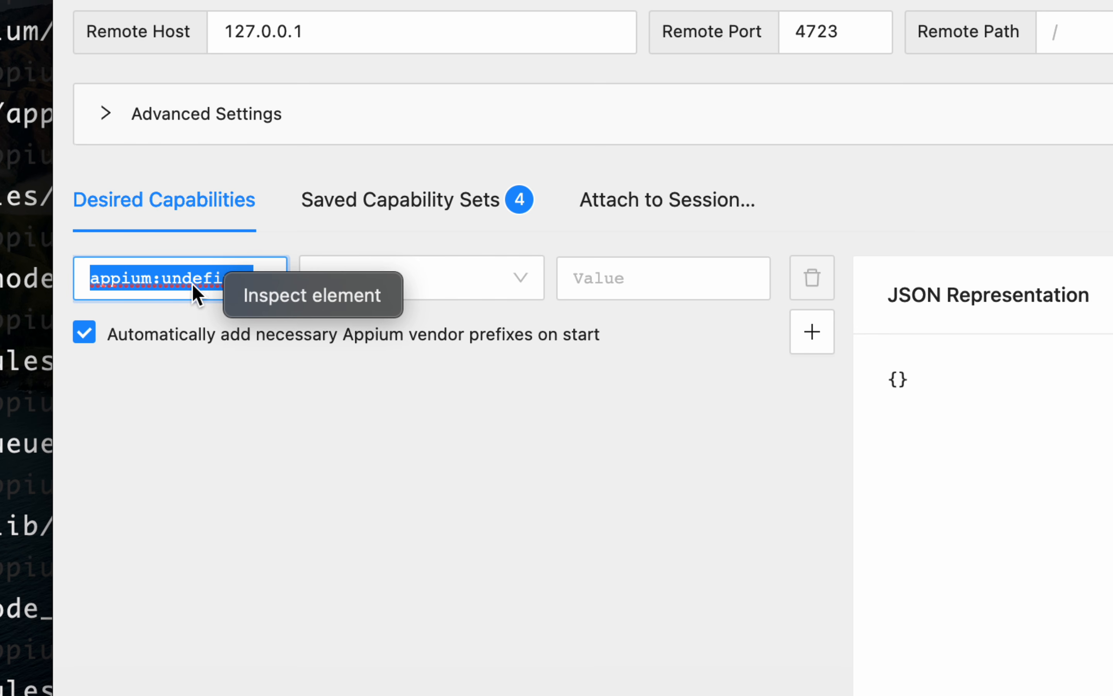
pyautogui.click(442, 290)
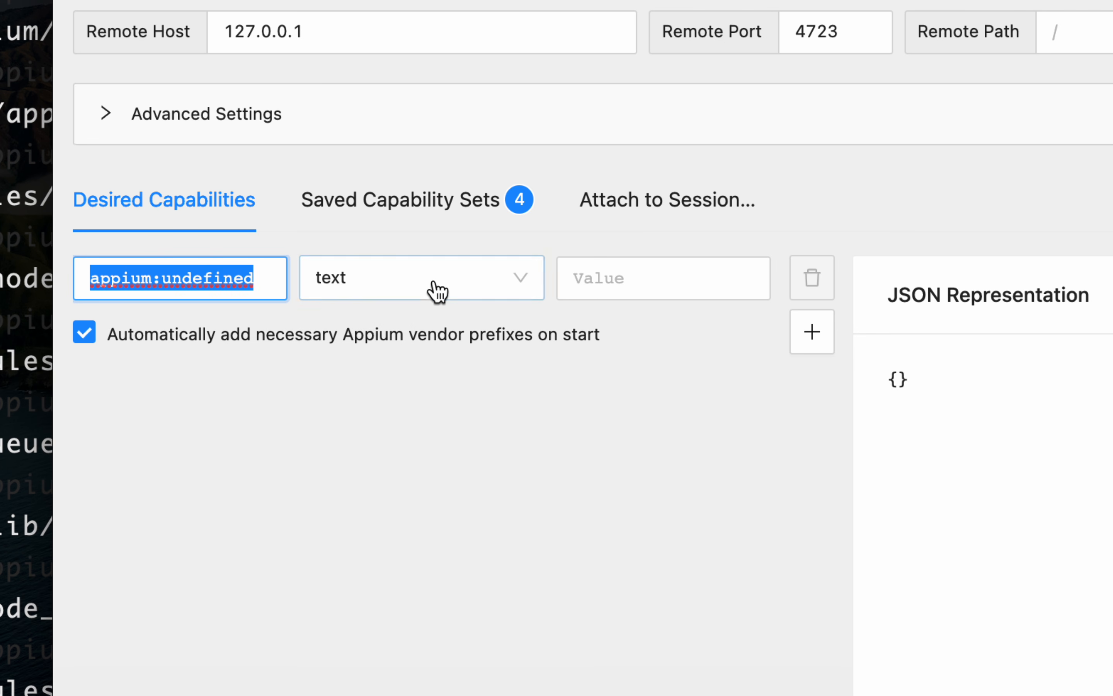
pyautogui.click(522, 290)
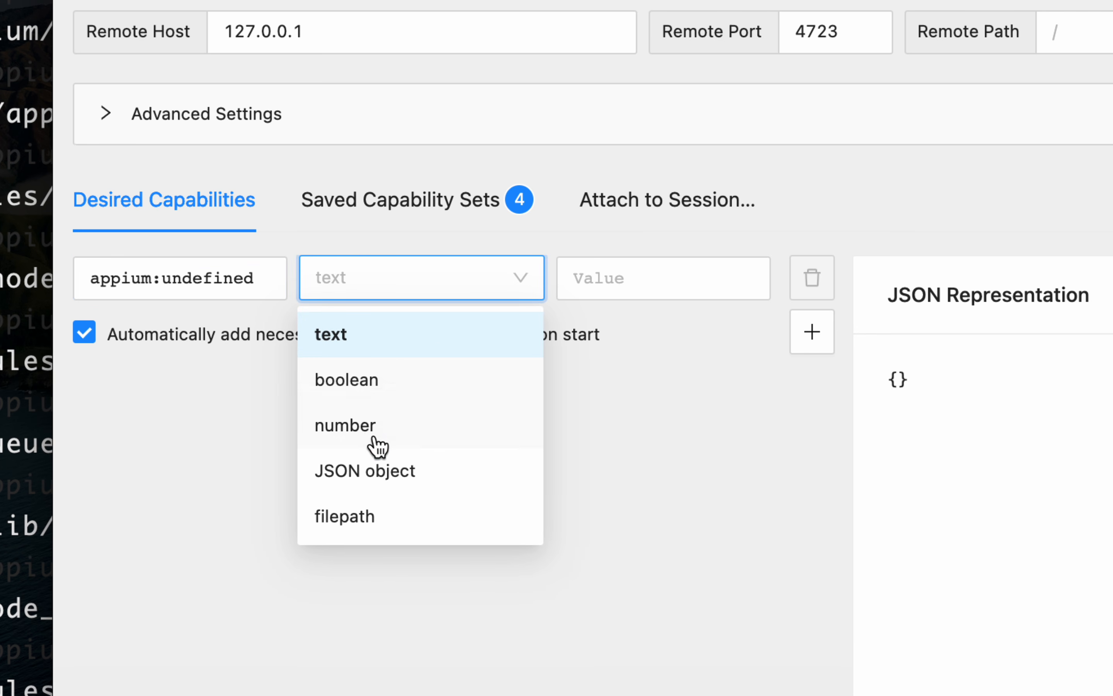
pyautogui.click(728, 296)
# - Add three more empty capability rows to the desired capabilities
pyautogui.click(810, 348)
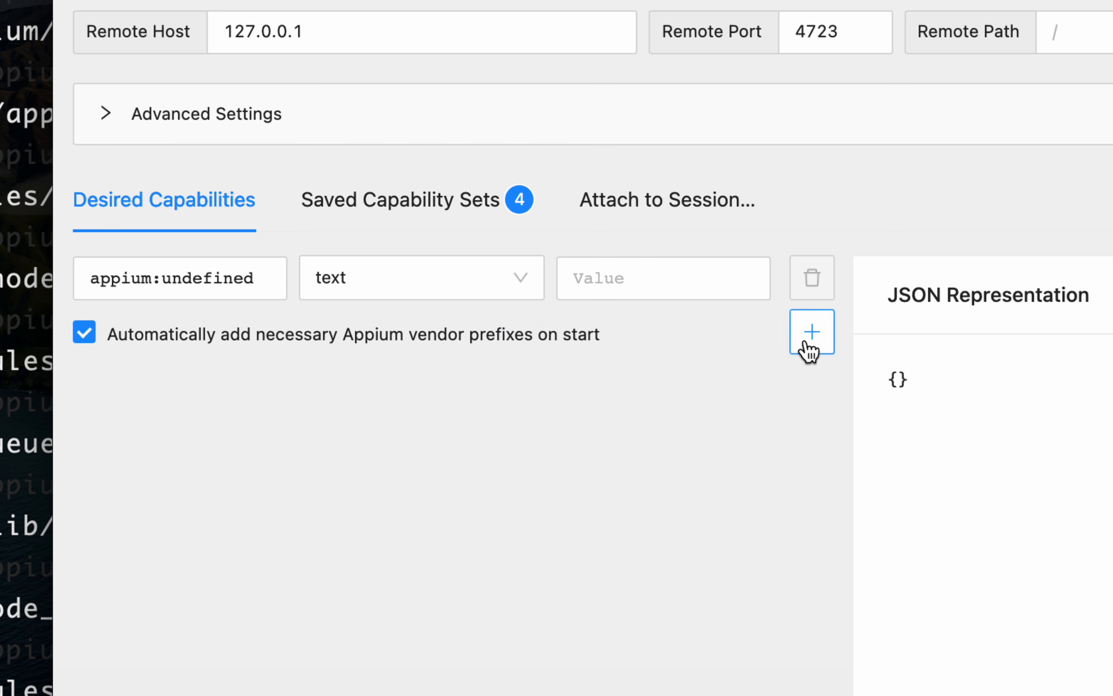
pyautogui.click(811, 389)
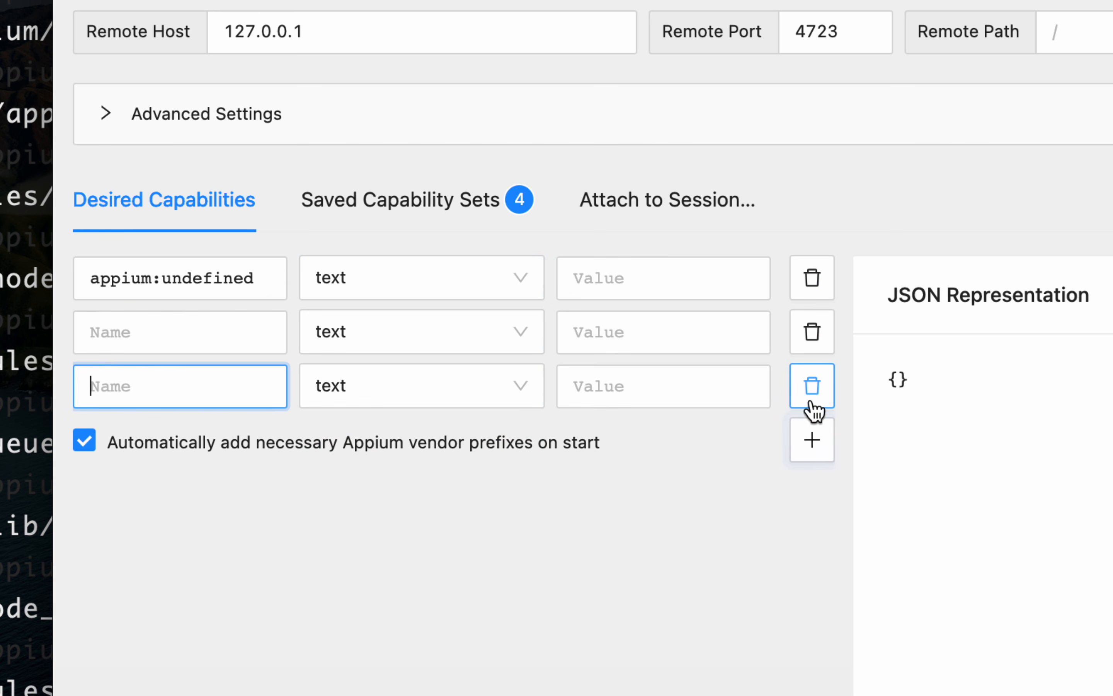
pyautogui.click(814, 441)
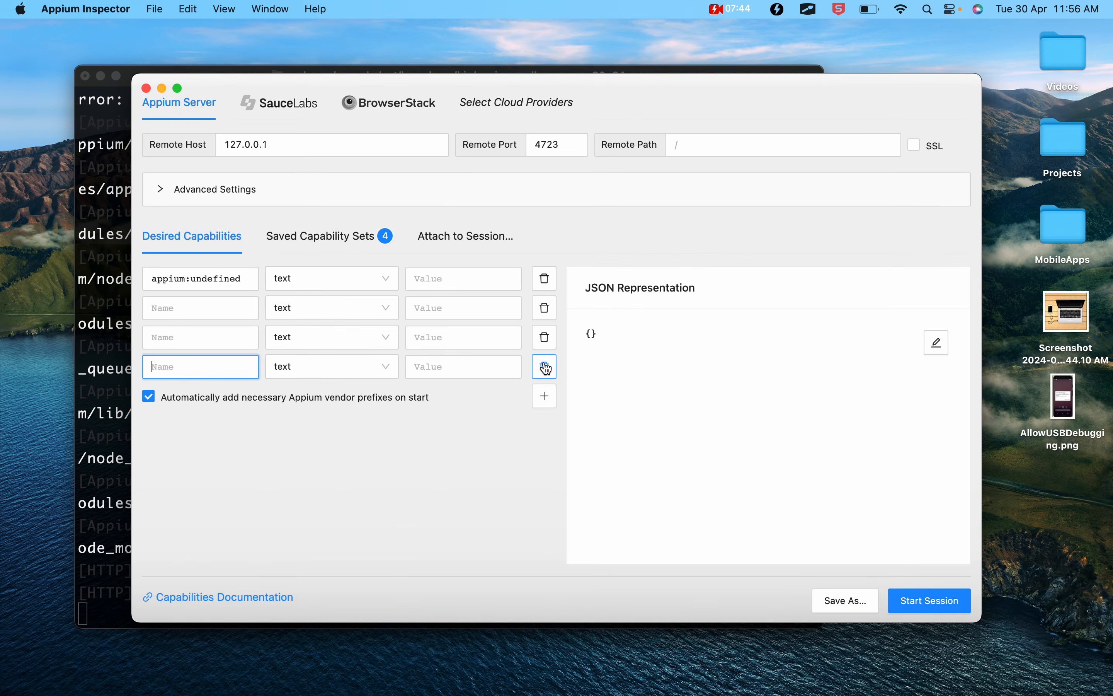
pyautogui.press('Tab')
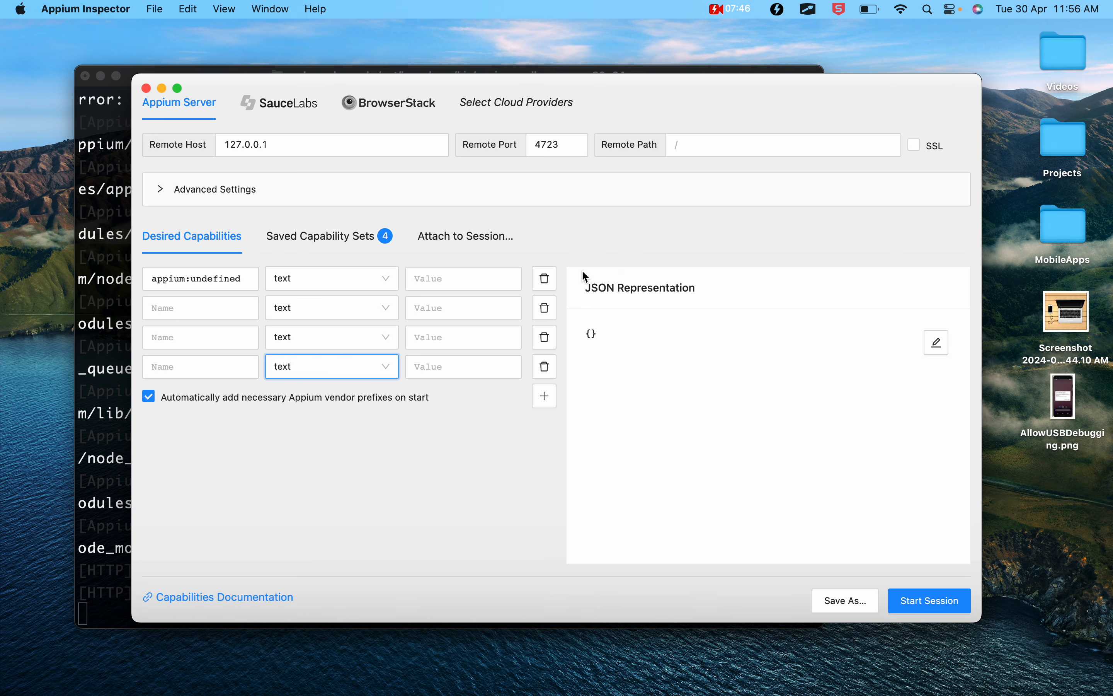
# - Open the JSON representation of the capabilities for editing and insert a line break between the braces
pyautogui.hotkey('ctrl', 'Tab')
pyautogui.moveTo(573, 266)
pyautogui.mouseDown()
pyautogui.moveTo(941, 527)
pyautogui.moveTo(957, 551)
pyautogui.mouseUp()
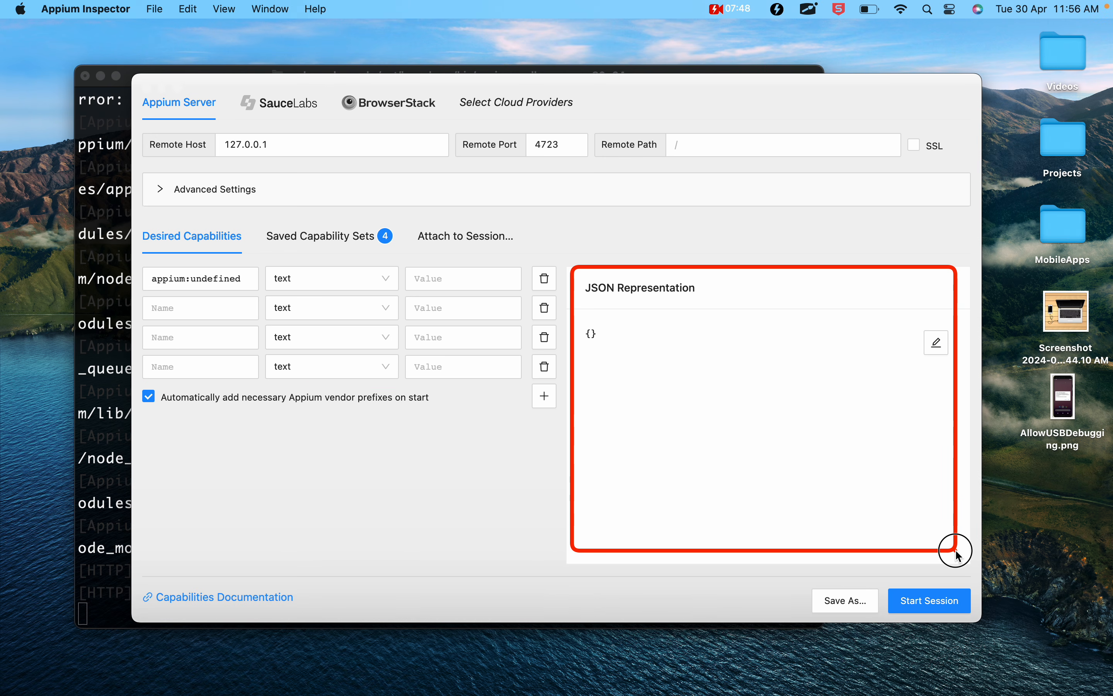
pyautogui.press('Escape')
pyautogui.click(937, 343)
pyautogui.click(617, 339)
pyautogui.click(593, 335)
pyautogui.press('Return')
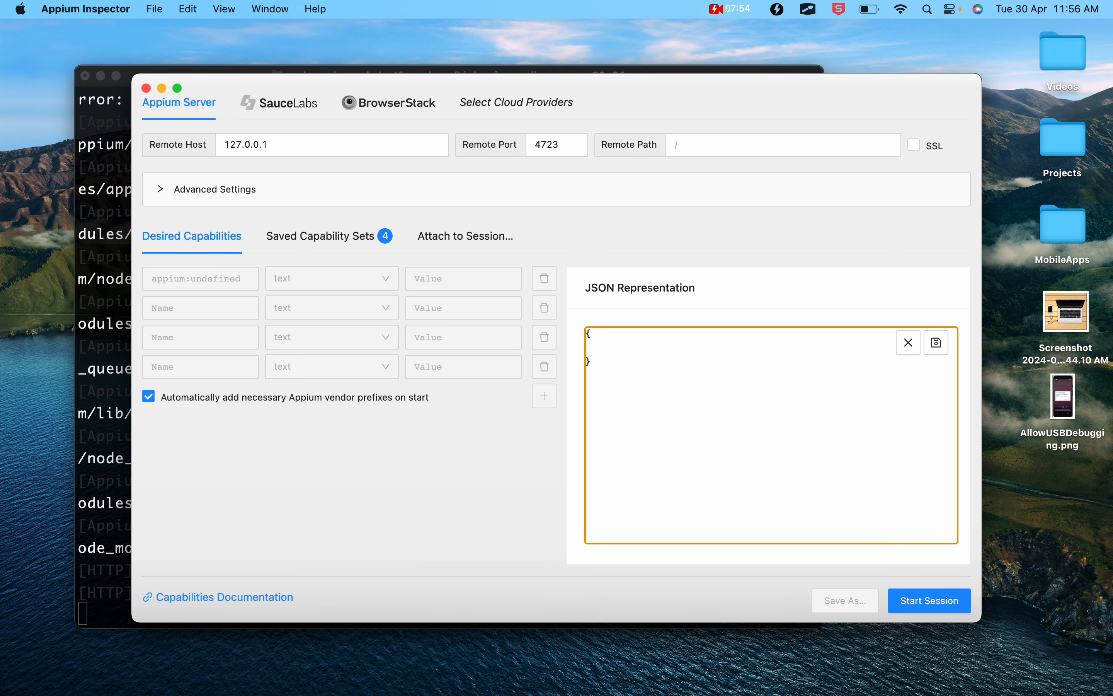
pyautogui.hotkey('ctrl', 'Tab')
pyautogui.moveTo(144, 270); pyautogui.dragTo(530, 439)
pyautogui.press('Escape')
# - Return to the Google Docs notes and review the automationName, deviceName, platformName and platformVersion capabilities under Step 5
pyautogui.hotkey('ctrl', 'Left')
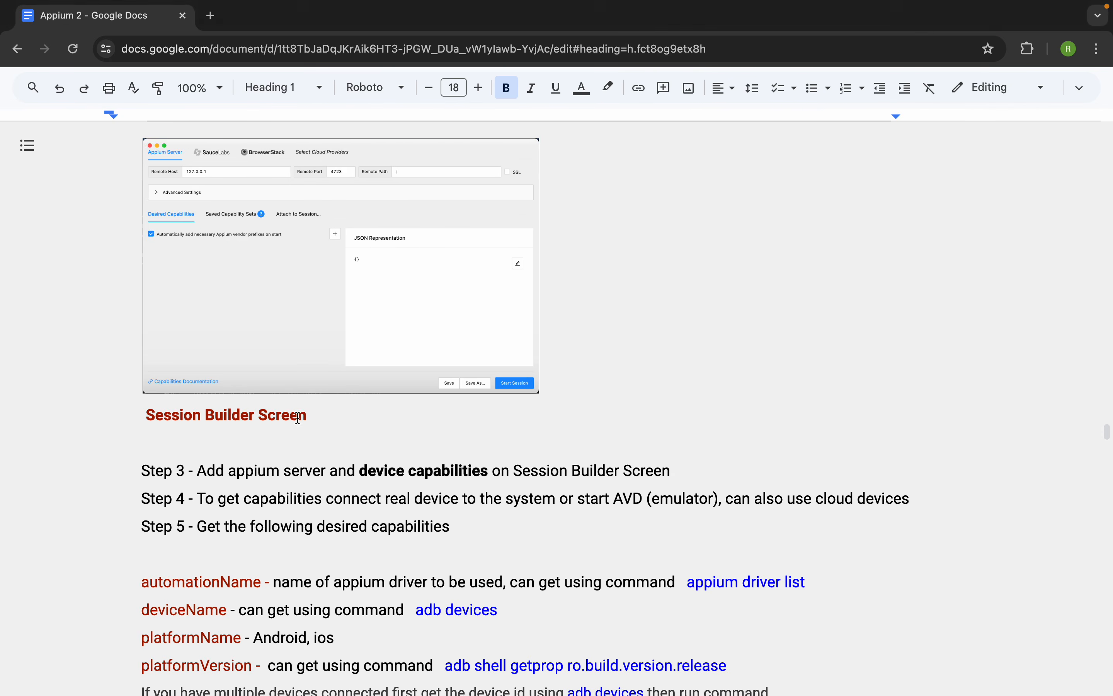
pyautogui.scroll(-2, 301, 467)
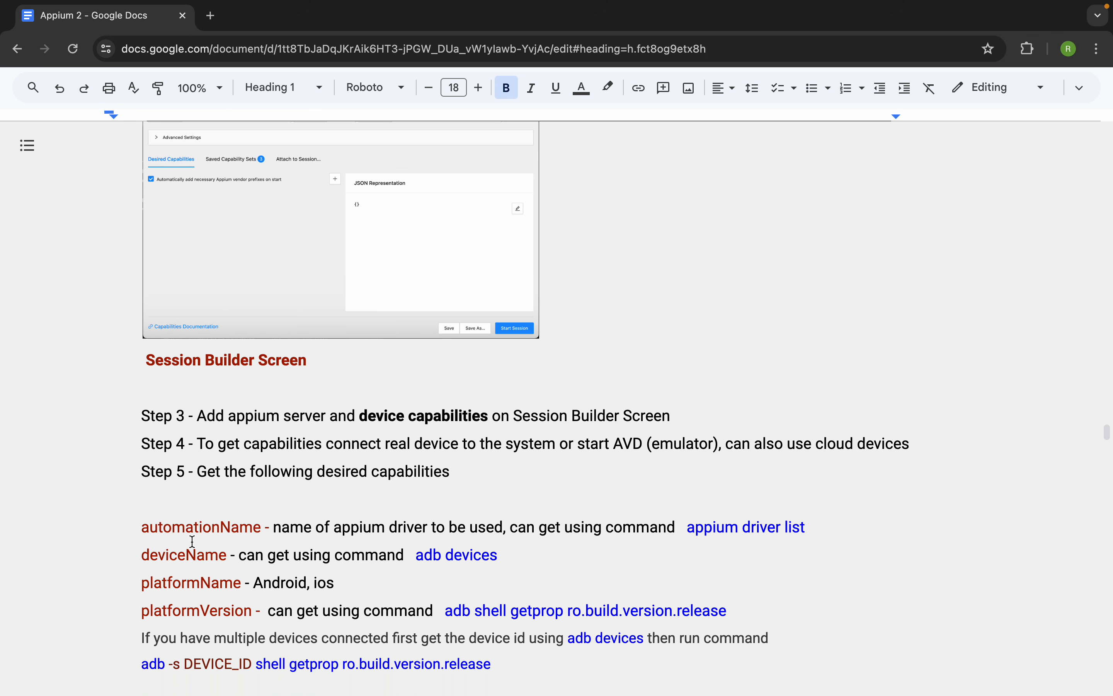
pyautogui.moveTo(142, 527); pyautogui.dragTo(264, 527)
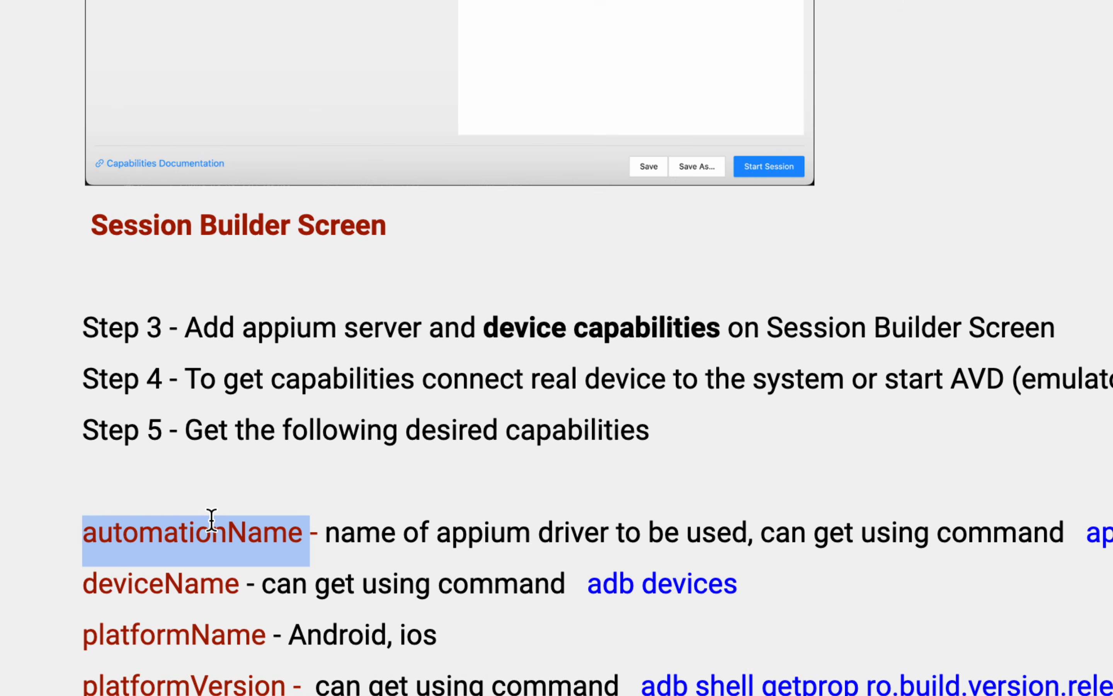
pyautogui.rightClick(212, 522)
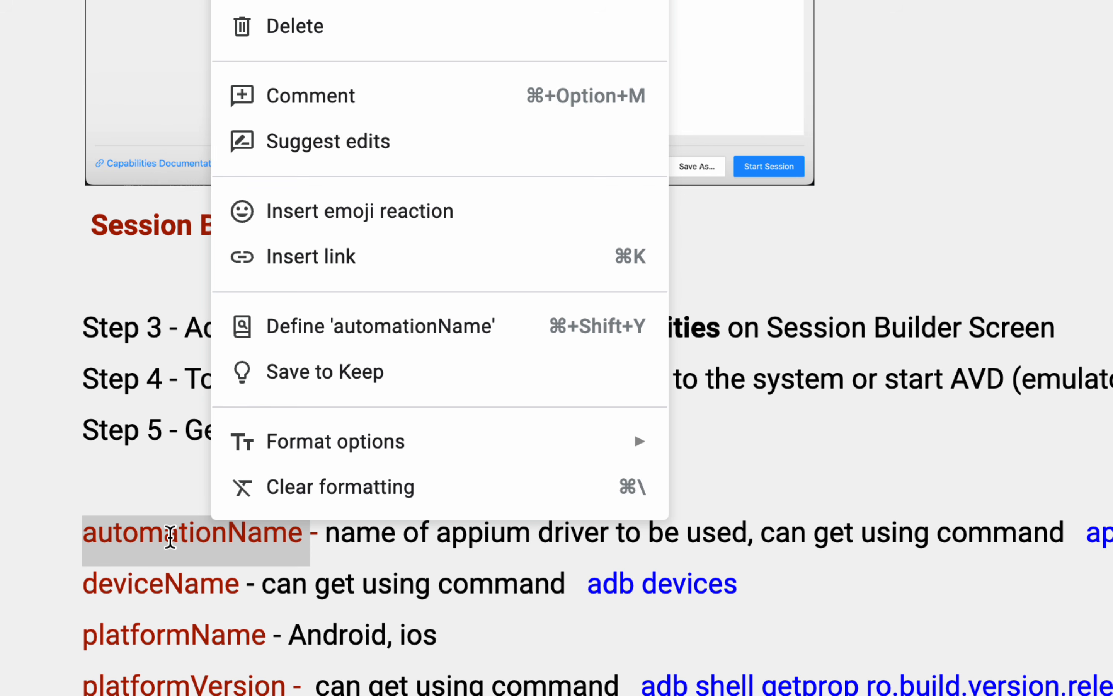
pyautogui.click(170, 534)
pyautogui.doubleClick(162, 574)
pyautogui.doubleClick(164, 631)
pyautogui.scroll(-3, 164, 628)
pyautogui.click(161, 616)
pyautogui.doubleClick(161, 616)
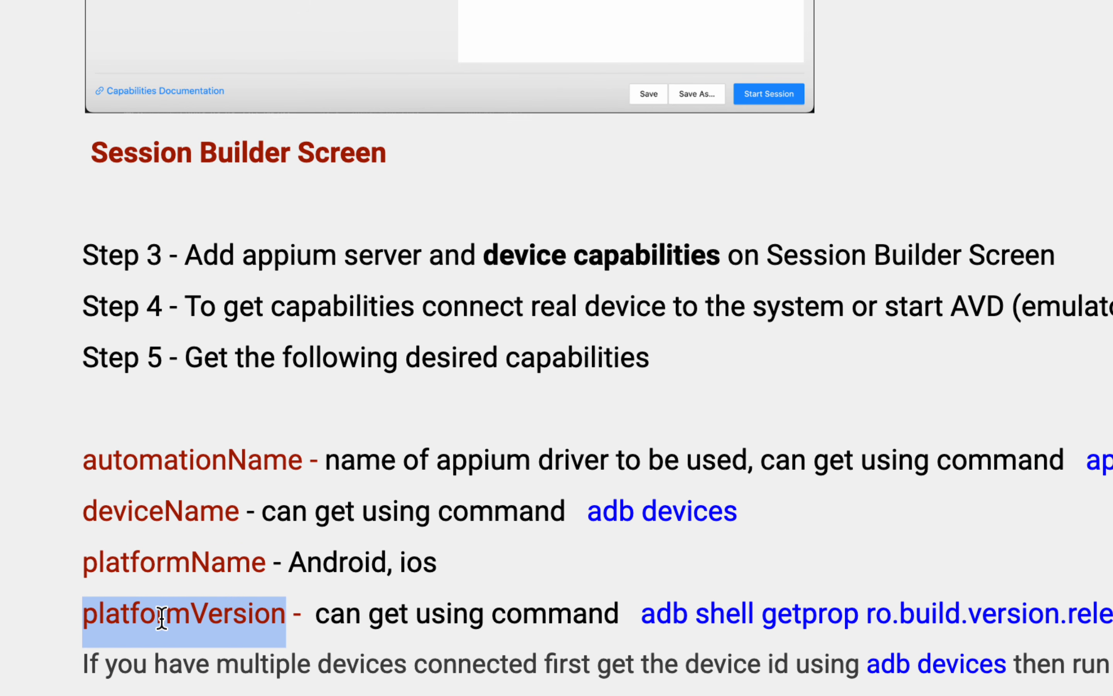
# - Highlight the app capability and the words APK file in its description, and continue to the appPackage and appActivity notes
pyautogui.scroll(-3, 162, 618)
pyautogui.scroll(-5, 162, 618)
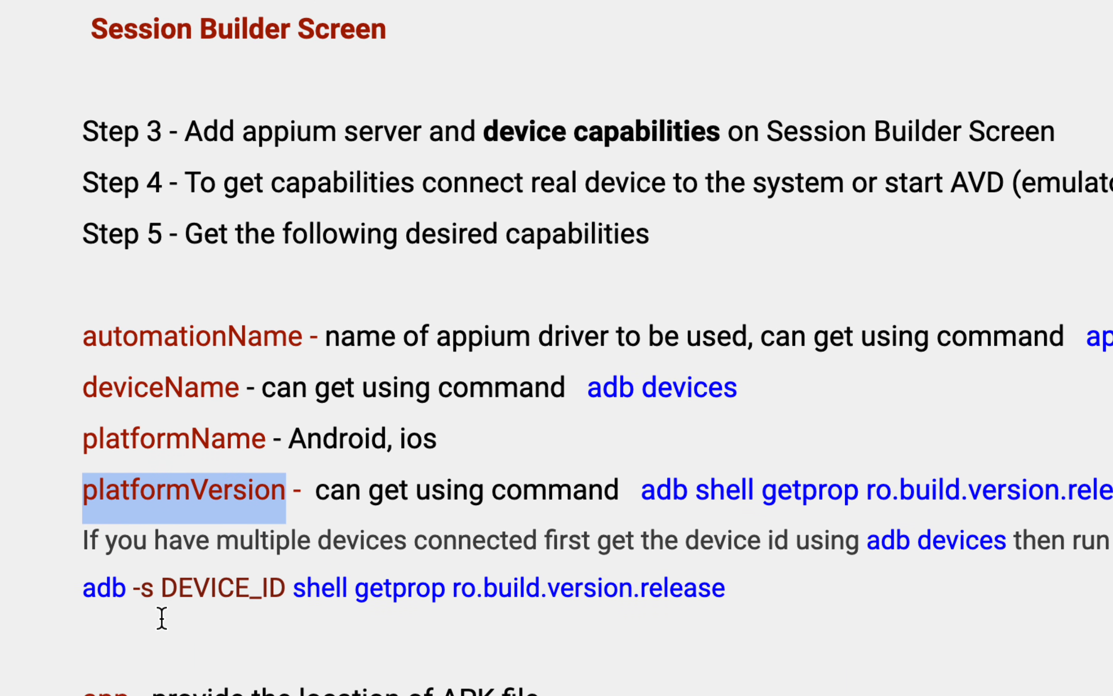
pyautogui.moveTo(130, 634); pyautogui.dragTo(91, 633)
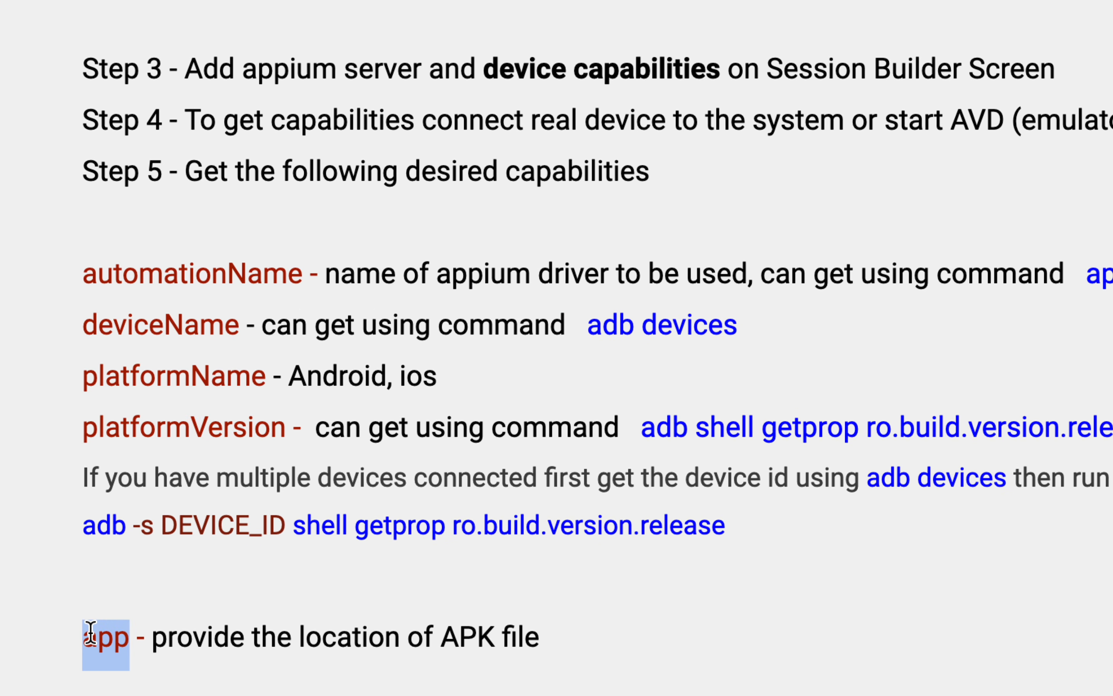
pyautogui.click(442, 636)
pyautogui.moveTo(442, 636); pyautogui.dragTo(543, 636)
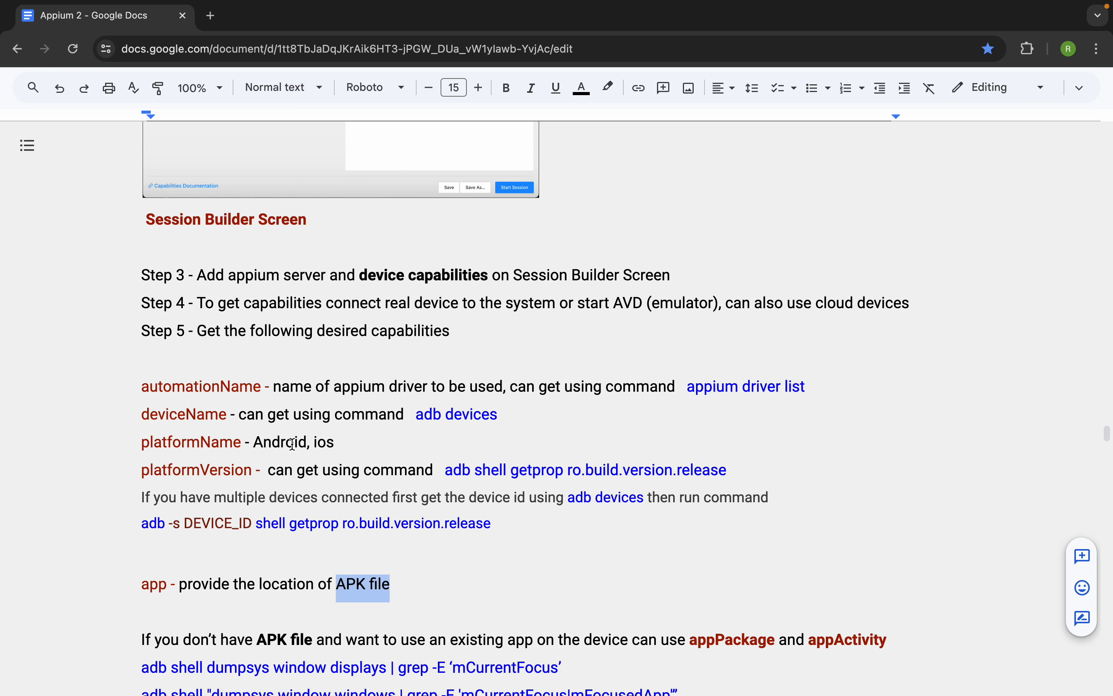
pyautogui.scroll(-1, 303, 497)
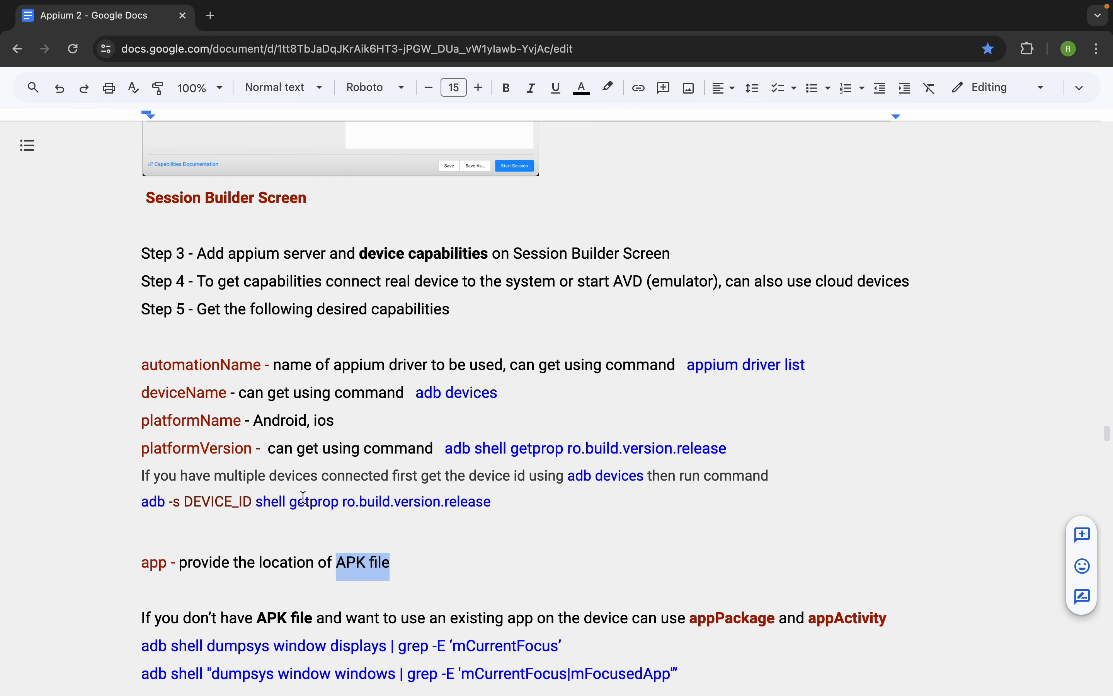
# - Switch back to Appium Inspector and move its window away from the desktop icons
pyautogui.hotkey('ctrl', 'Right')
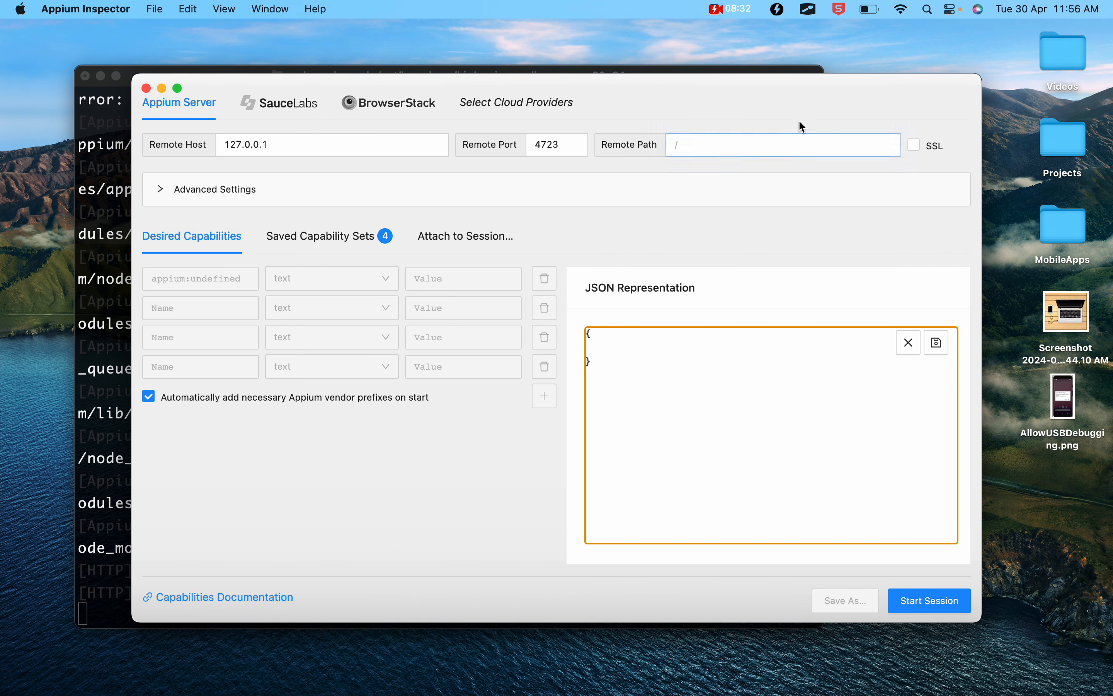
pyautogui.moveTo(787, 94); pyautogui.dragTo(723, 98)
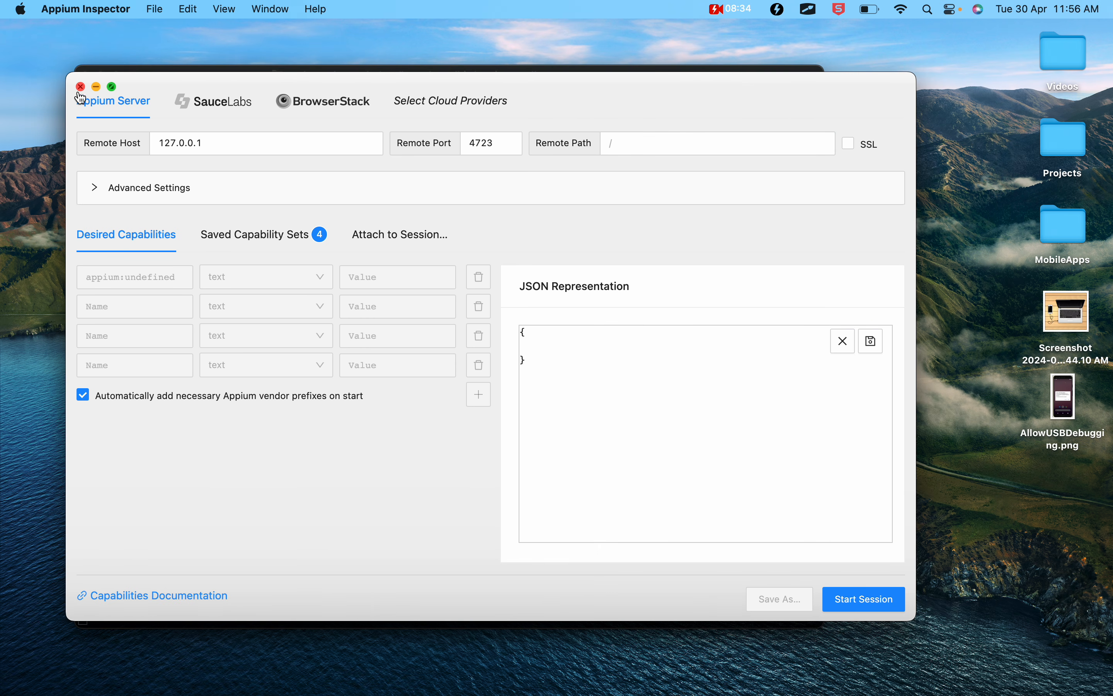
pyautogui.moveTo(391, 79); pyautogui.dragTo(392, 139)
pyautogui.moveTo(622, 99); pyautogui.dragTo(612, 65)
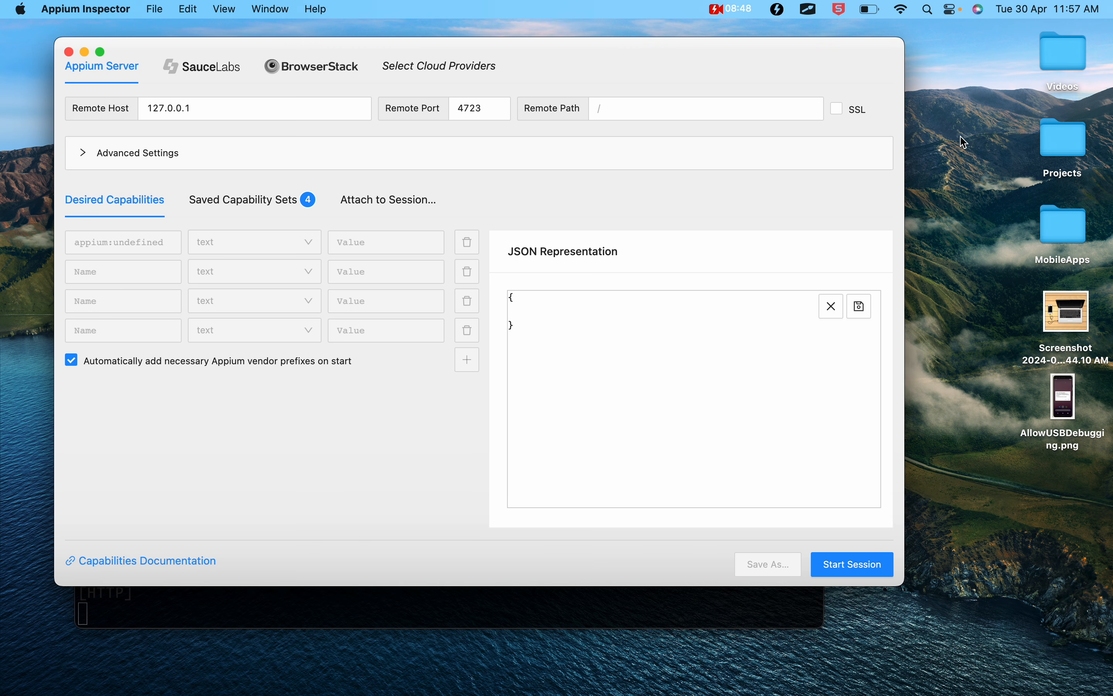
# - View the desktop screenshot of a phone connected to a laptop and AllowUSBDebugging.png, closing each picture after viewing
pyautogui.doubleClick(1071, 307)
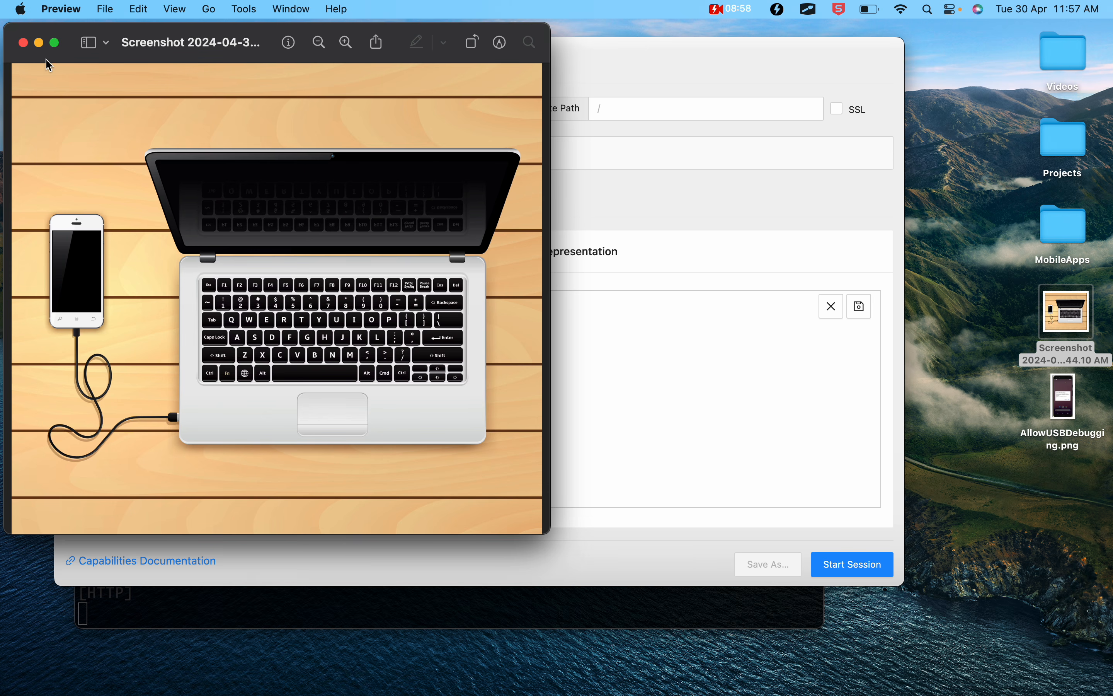
pyautogui.click(24, 45)
pyautogui.doubleClick(1059, 407)
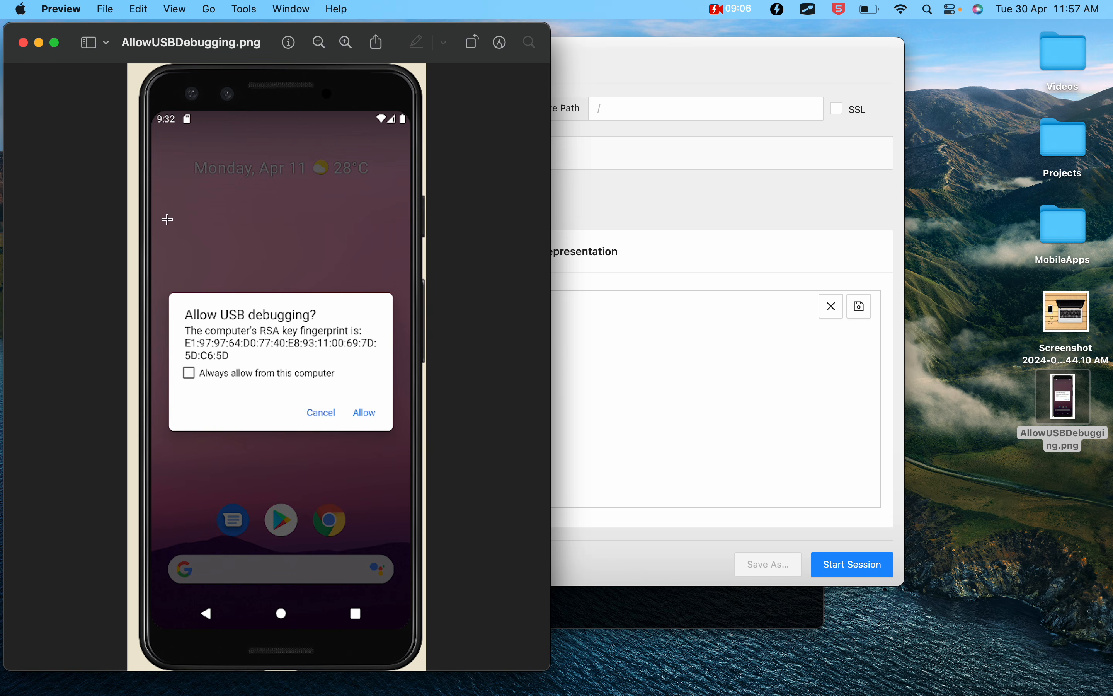
pyautogui.click(23, 44)
pyautogui.click(22, 44)
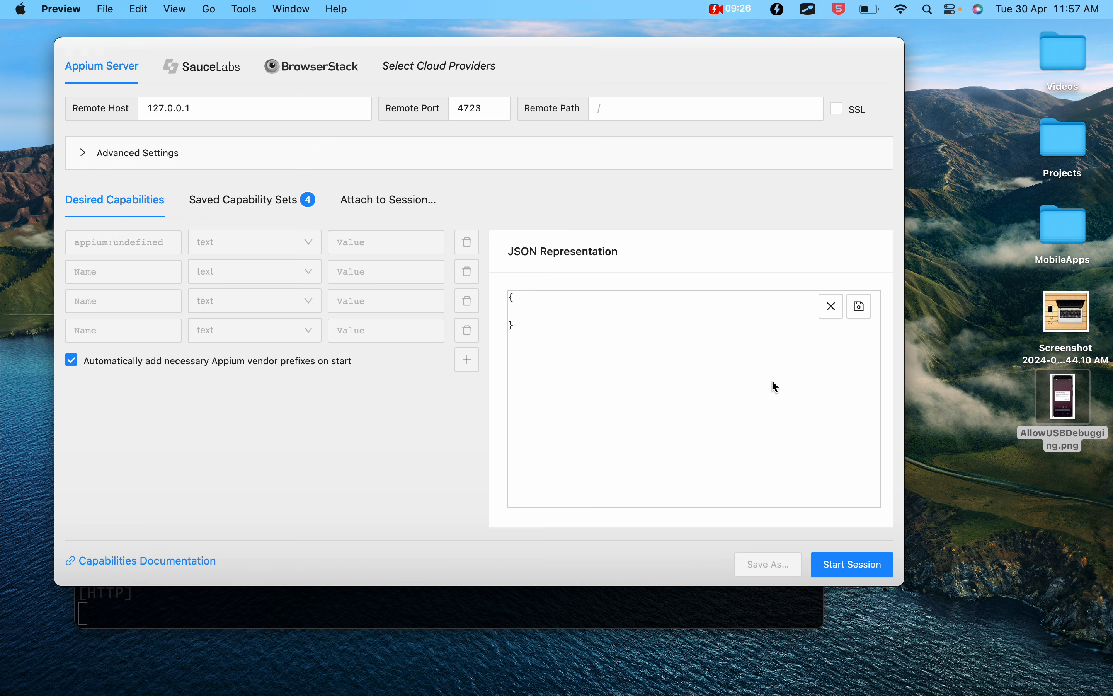
# - Launch Vysor, start viewing the vivo 1818 Android device, and minimize the main Vysor window
pyautogui.press('super+space')
pyautogui.write('vy')
pyautogui.press('Return')
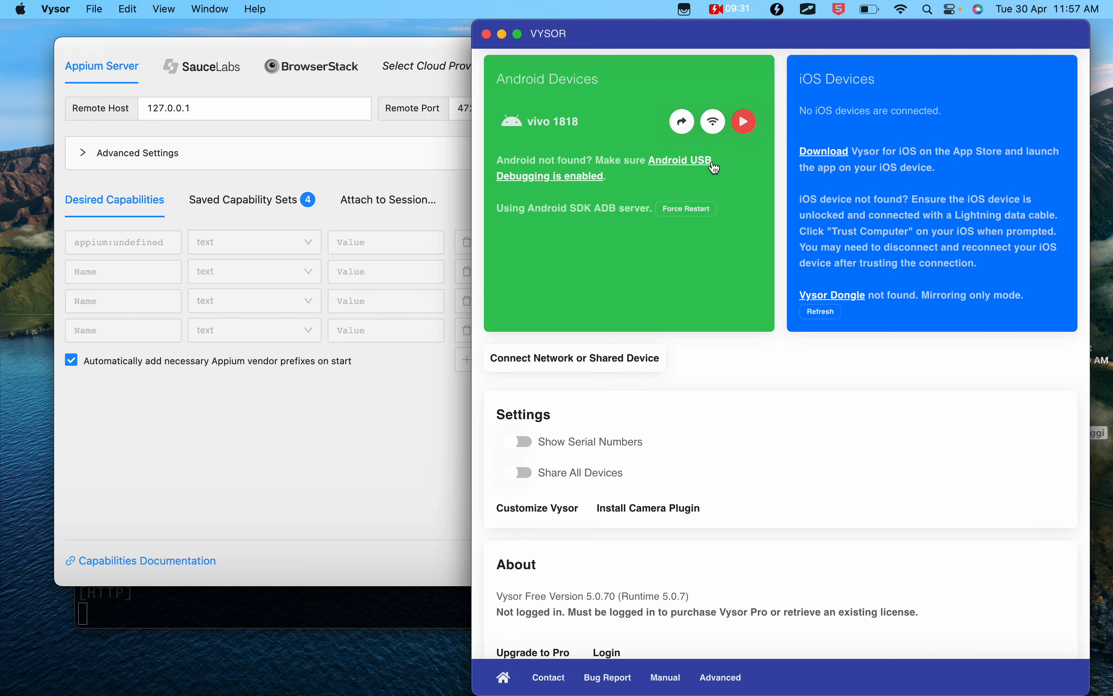
pyautogui.click(744, 121)
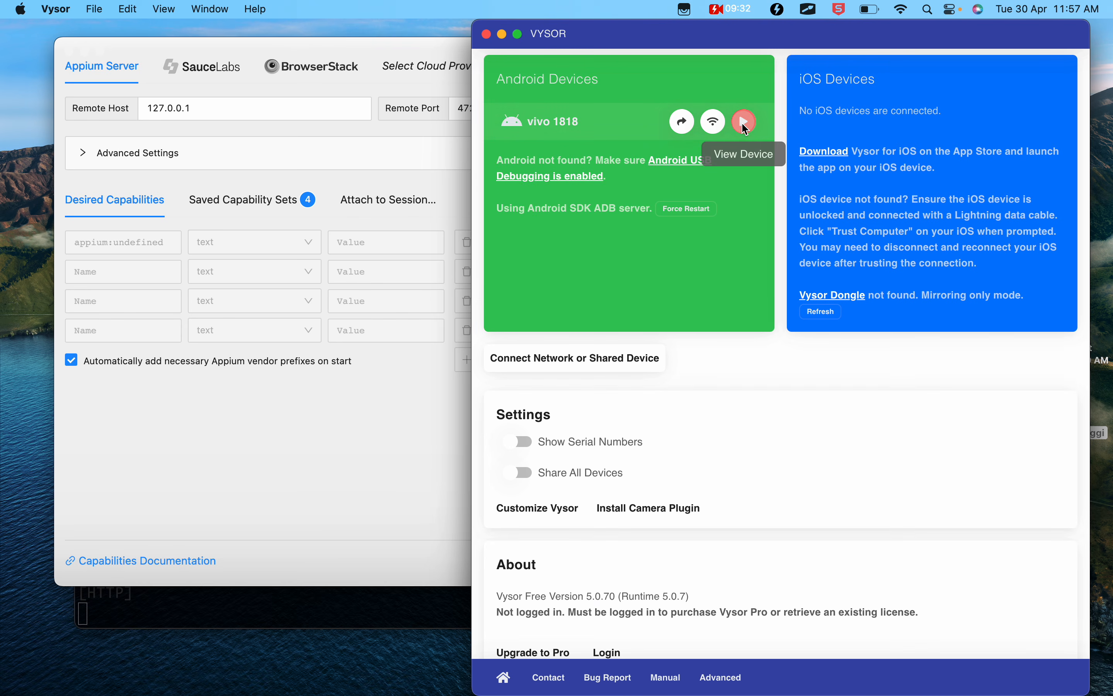
pyautogui.click(502, 34)
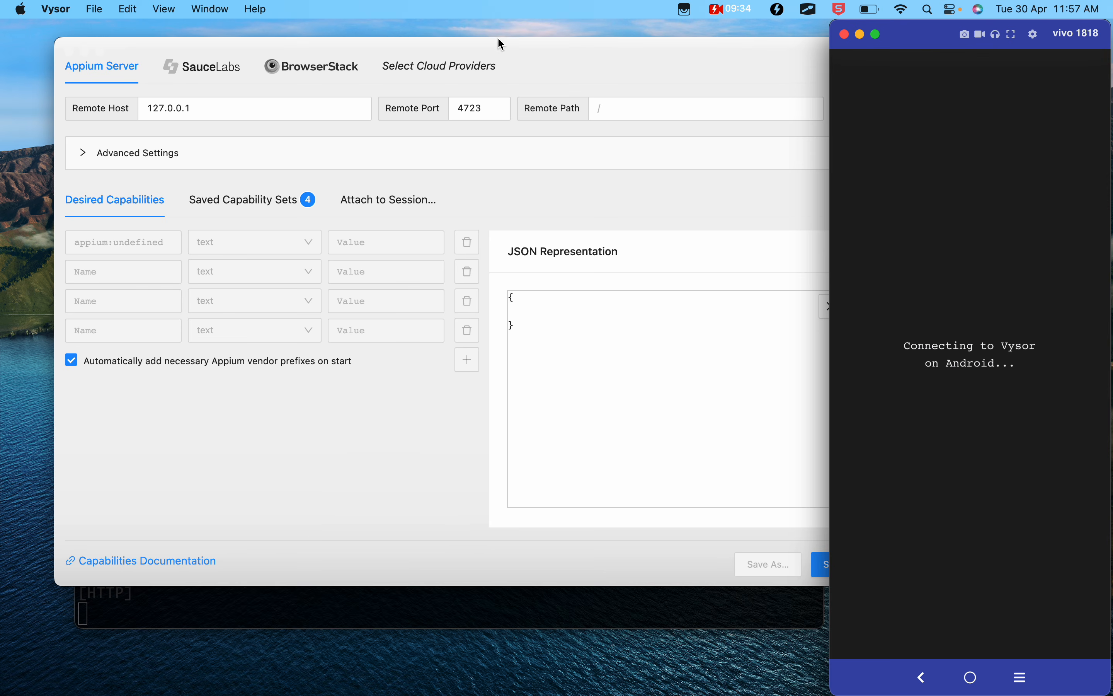
# - Arrange the mirrored device and Appium Inspector windows beside each other and bring the Terminal window to the front
pyautogui.moveTo(937, 40); pyautogui.dragTo(831, 41)
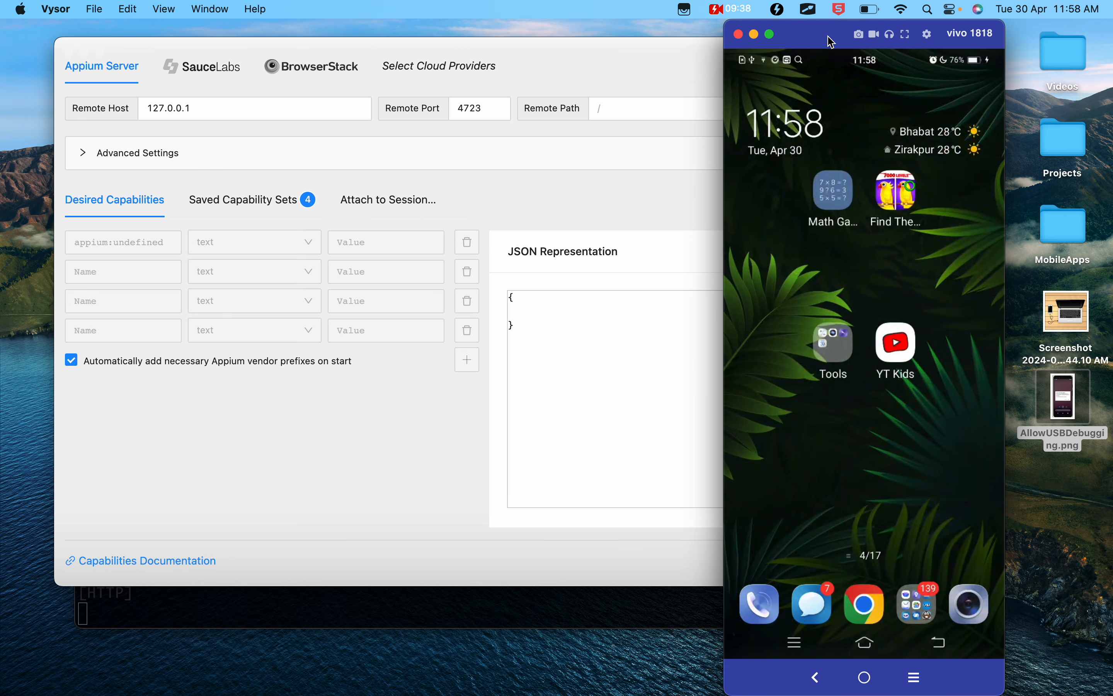
pyautogui.moveTo(828, 42); pyautogui.dragTo(913, 37)
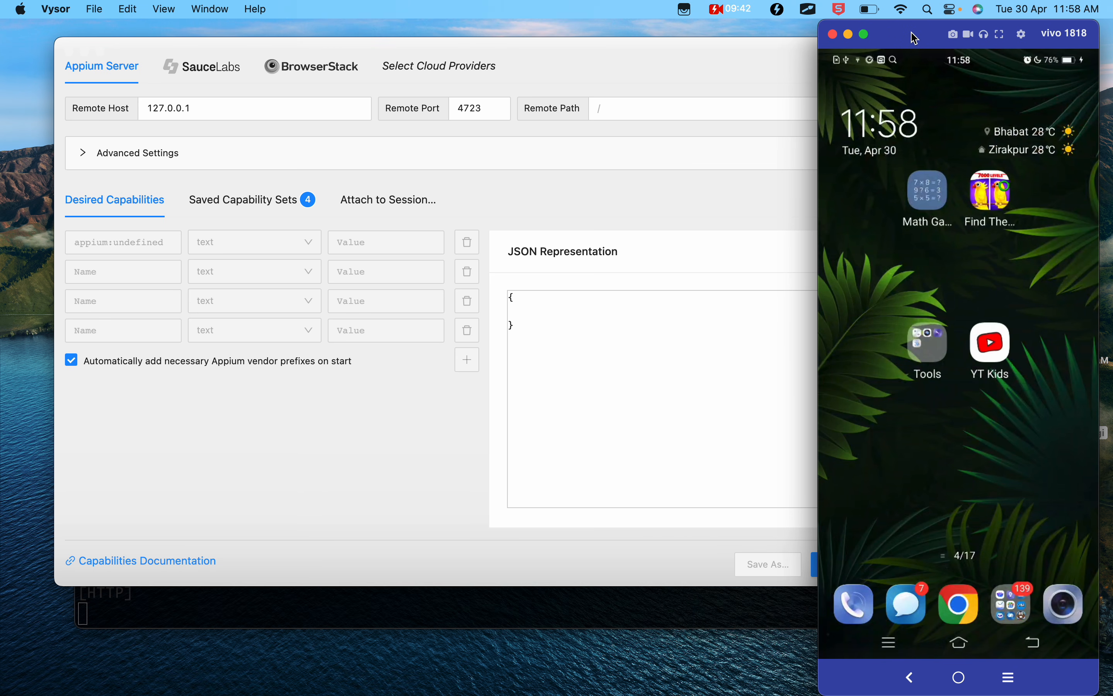
pyautogui.moveTo(721, 52); pyautogui.dragTo(664, 56)
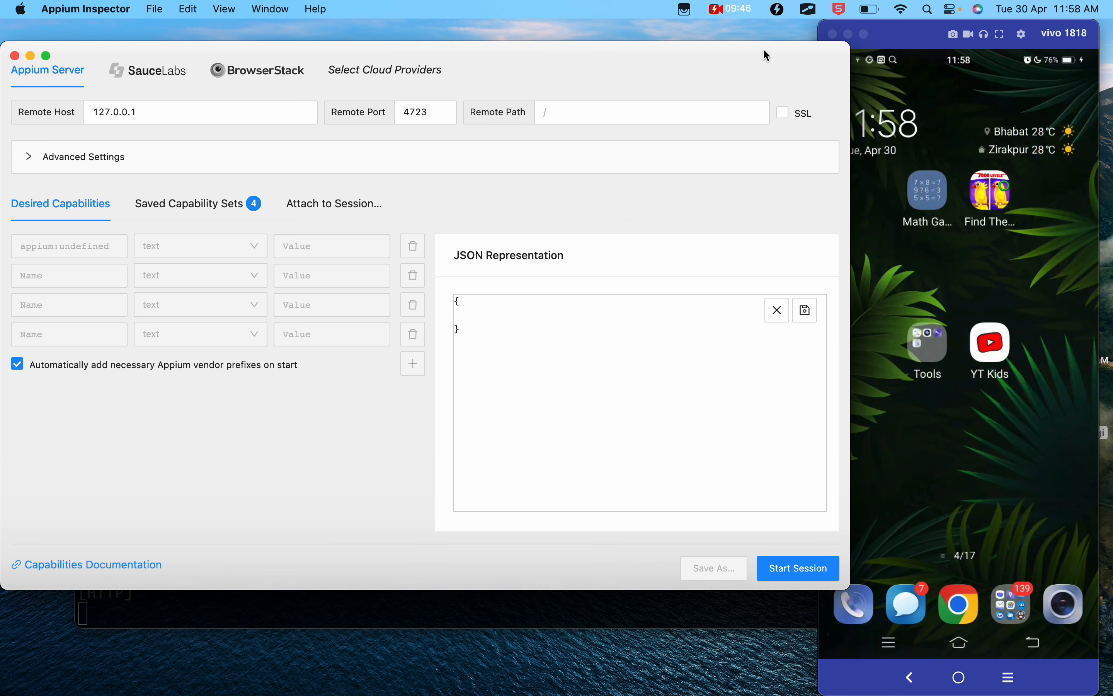
pyautogui.click(533, 609)
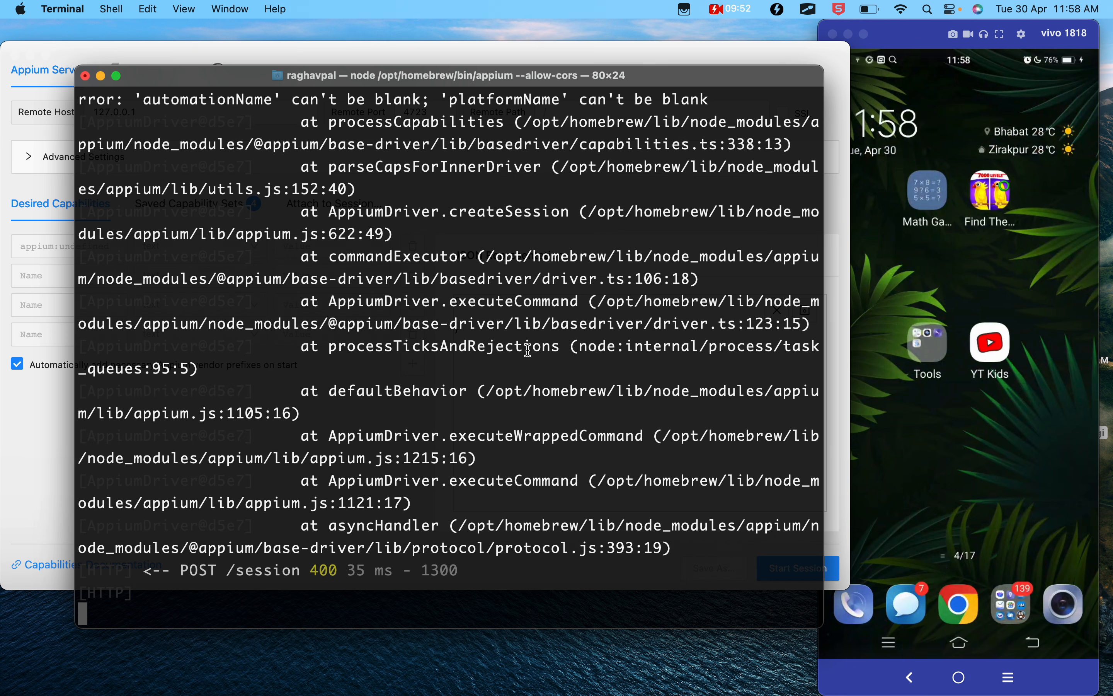
# - Run adb devices in a new Terminal tab and highlight the attached device's entry in the output
pyautogui.press('super+t')
pyautogui.press('Return')
pyautogui.write('adb devices')
pyautogui.press('Return')
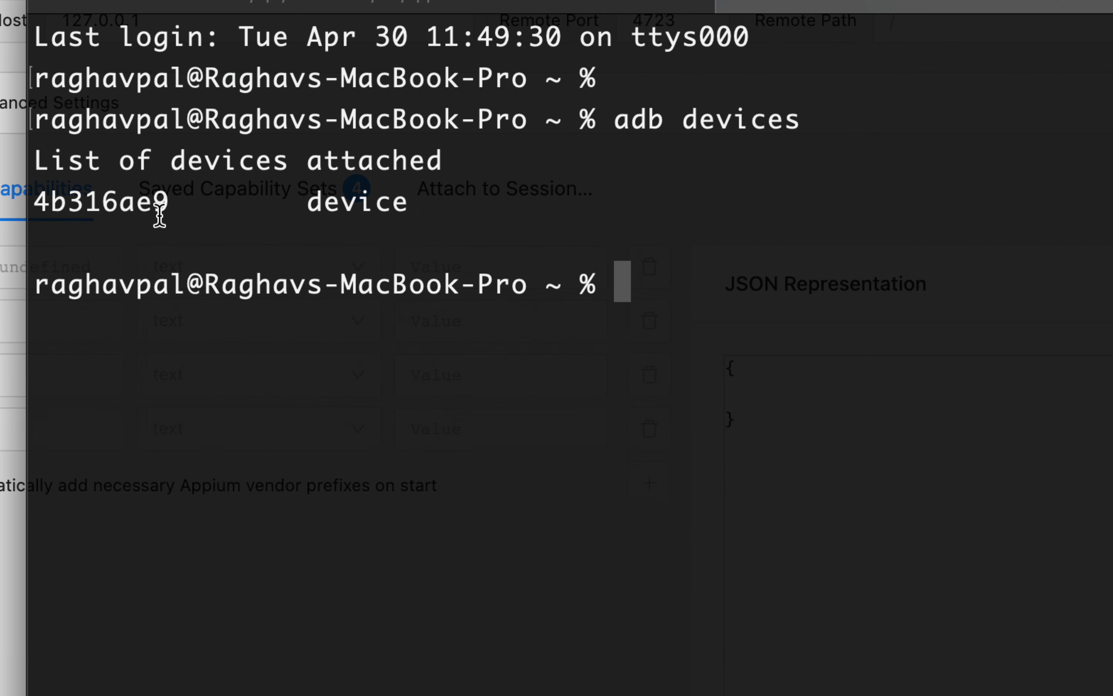
pyautogui.moveTo(160, 215); pyautogui.dragTo(41, 203)
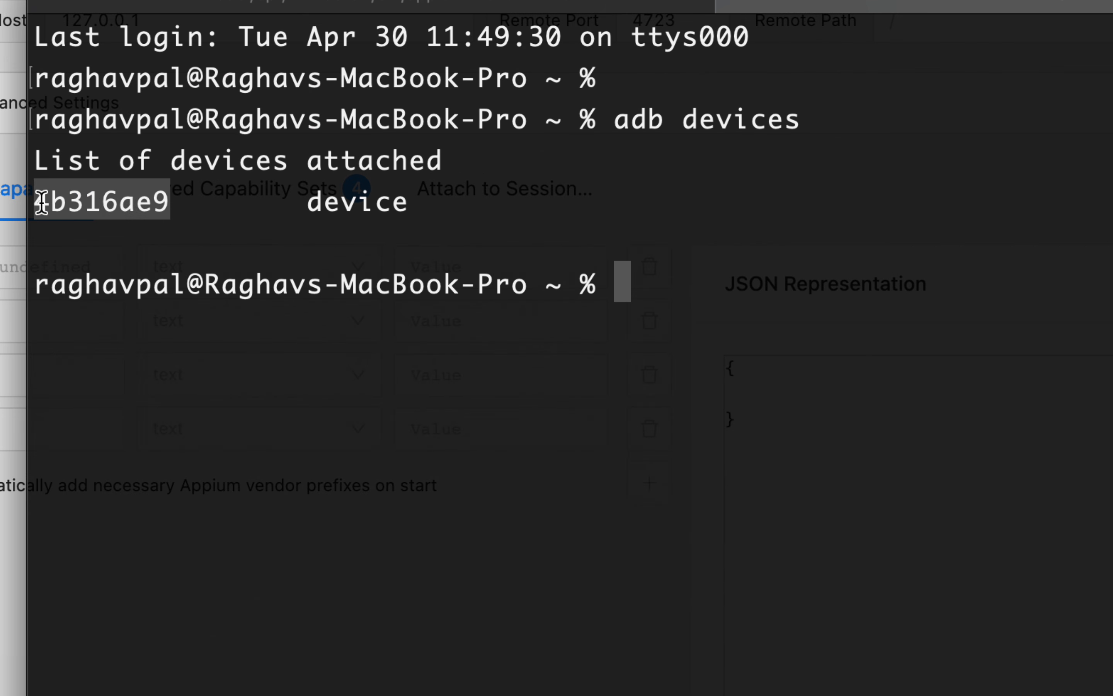
pyautogui.doubleClick(114, 205)
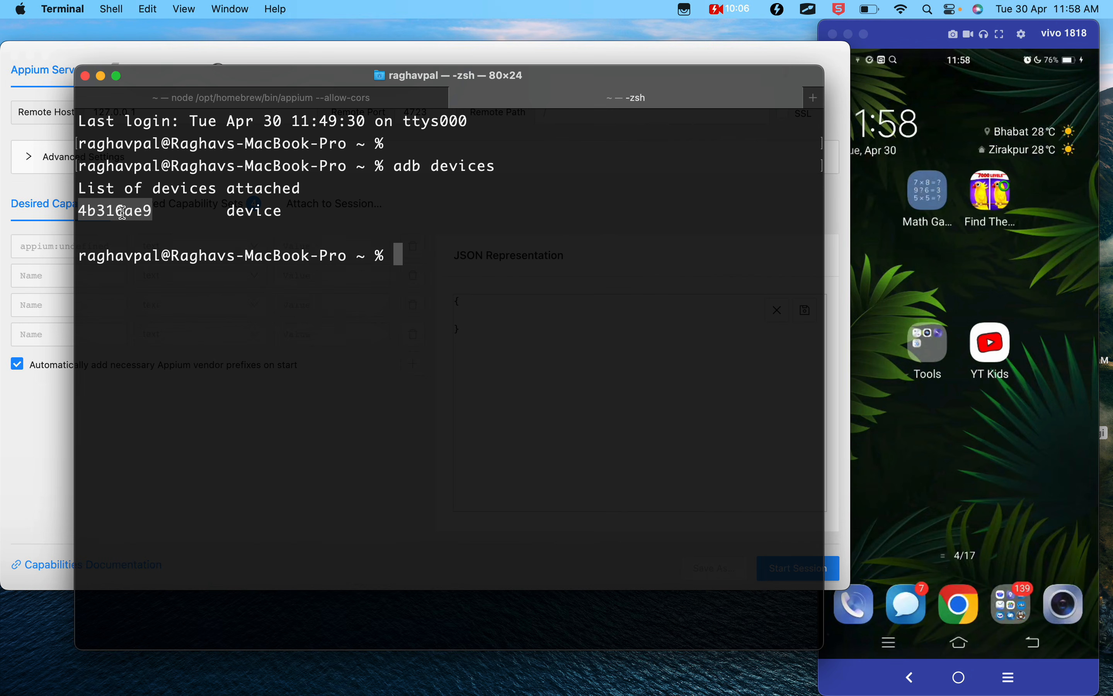
pyautogui.moveTo(283, 211); pyautogui.dragTo(82, 210)
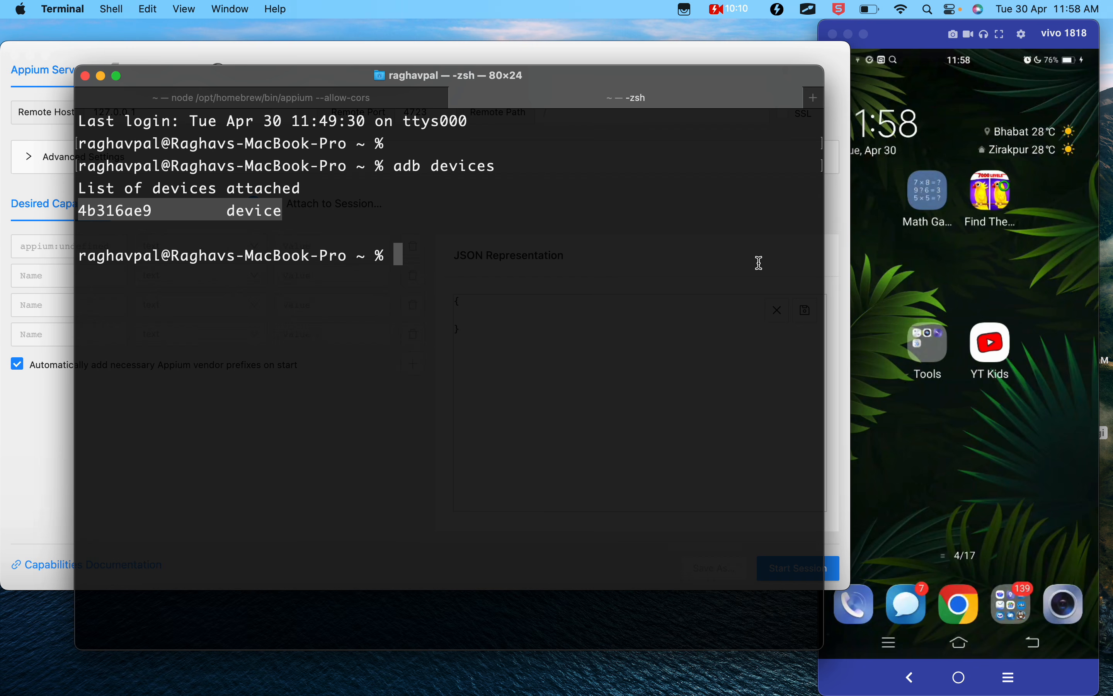
# - Open Settings on the mirrored phone and view the About phone details down to the software version
pyautogui.click(884, 272)
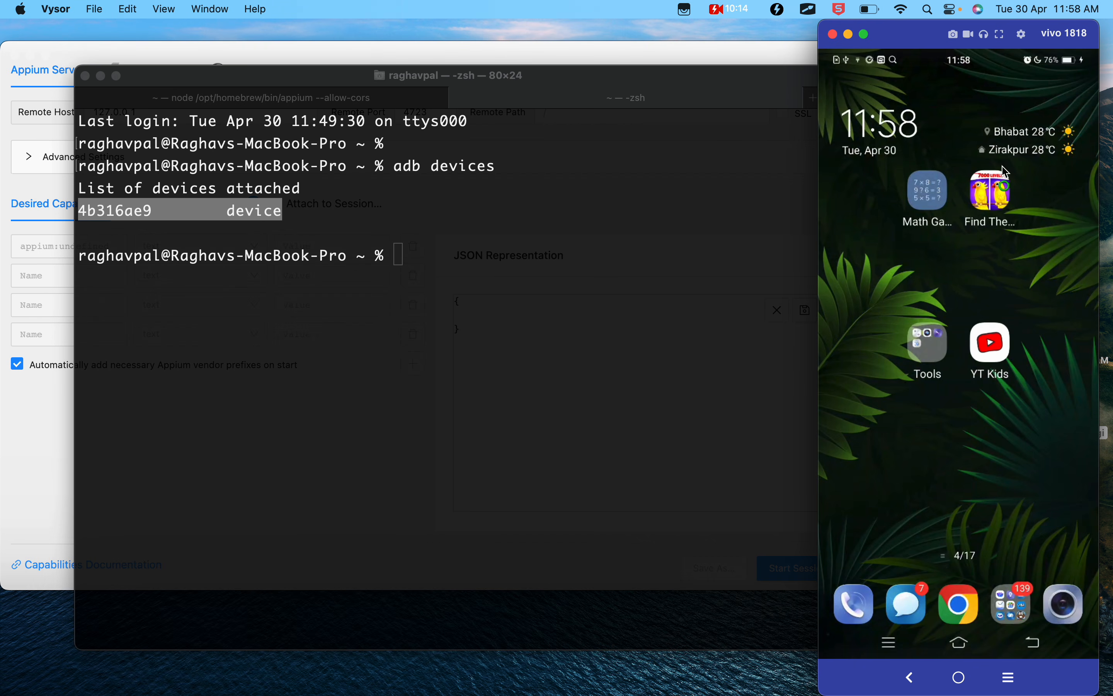
pyautogui.scroll(5, 1015, 263)
pyautogui.click(1017, 263)
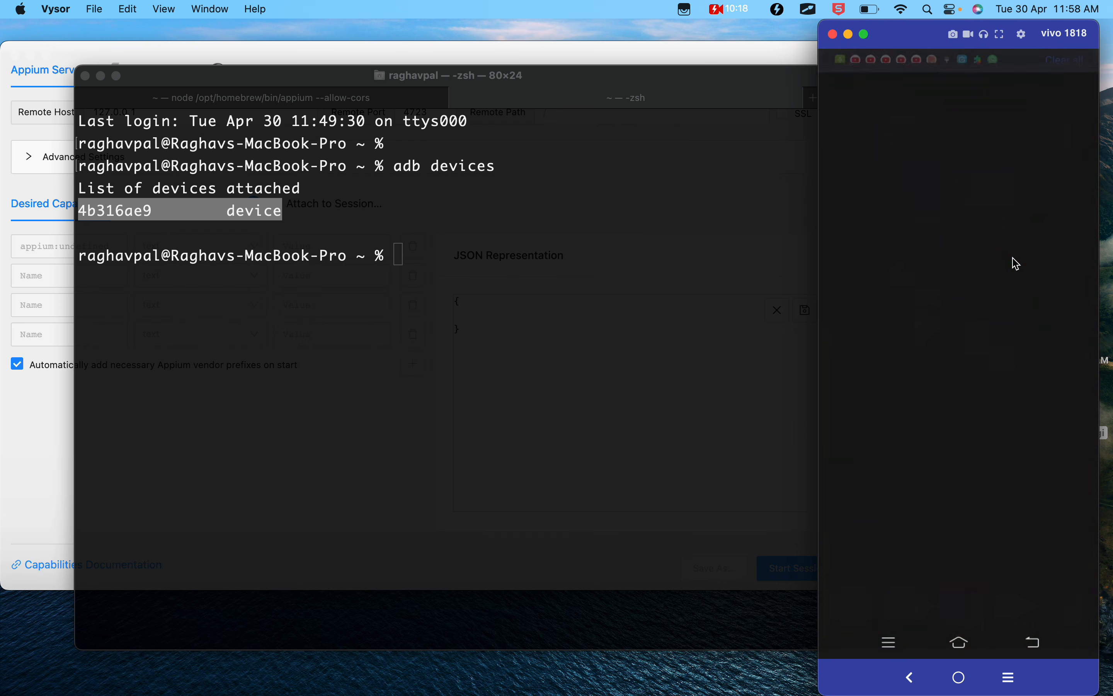
pyautogui.scroll(-2, 1016, 264)
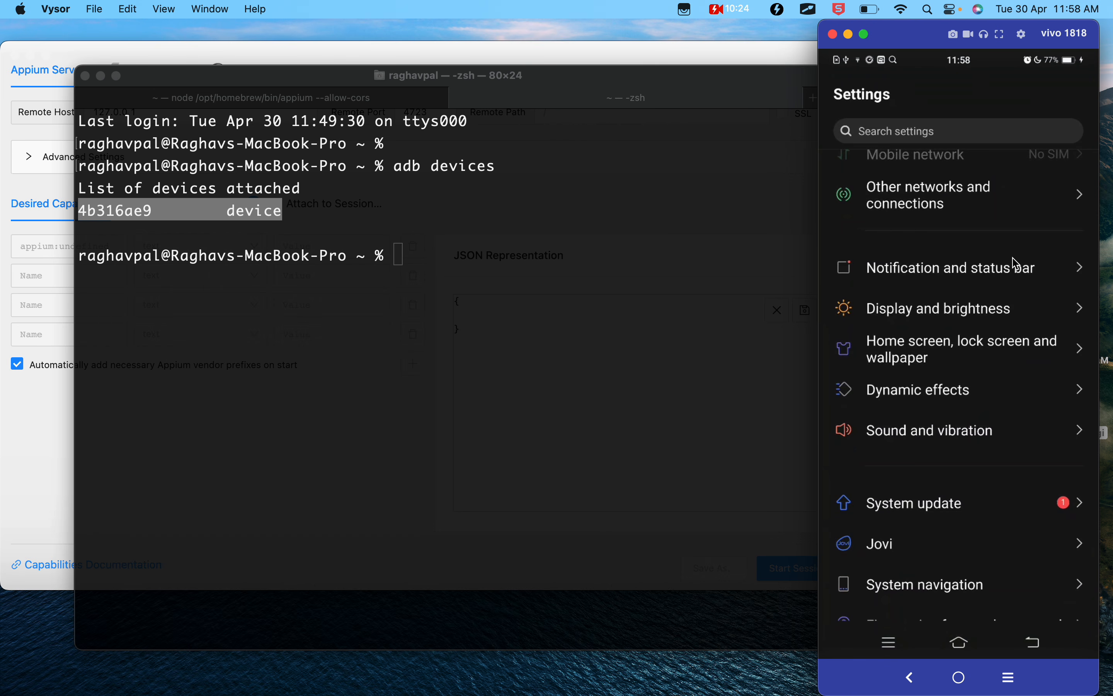
pyautogui.scroll(2, 1017, 264)
pyautogui.scroll(-3, 1017, 264)
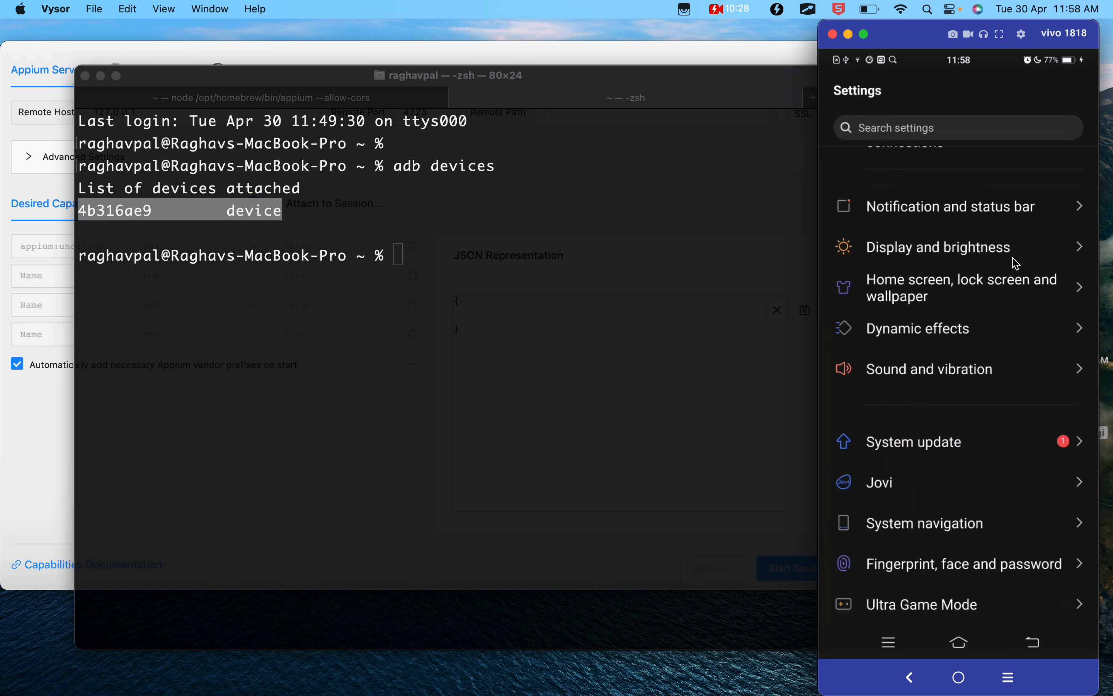
pyautogui.scroll(-5, 1017, 264)
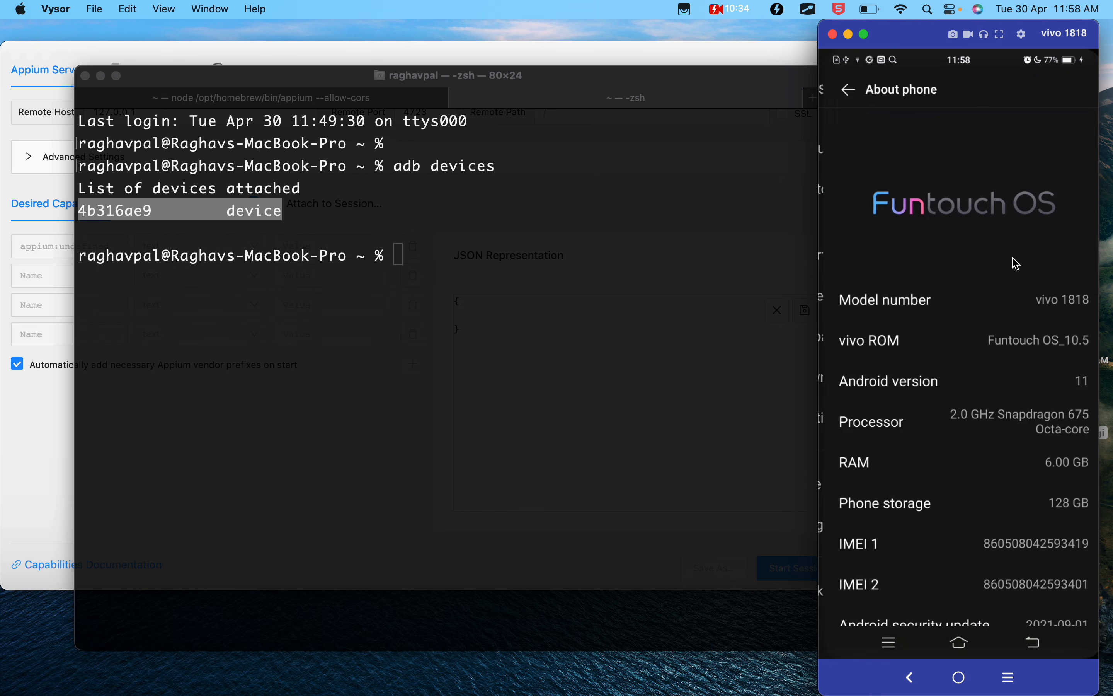
pyautogui.scroll(-2, 1016, 264)
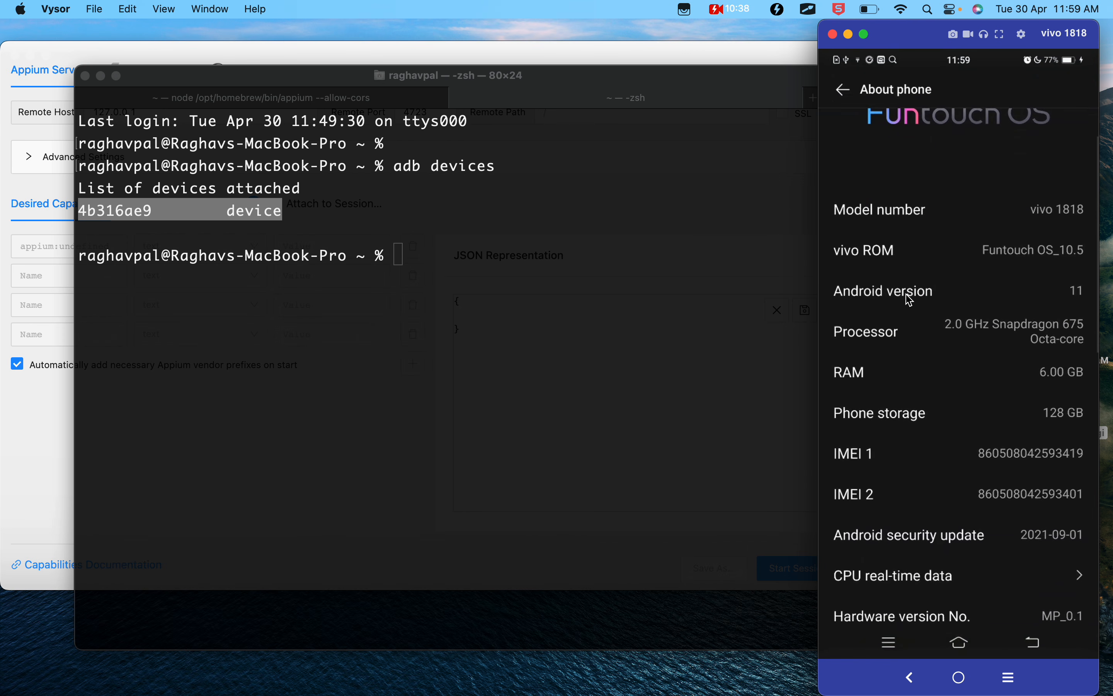
pyautogui.scroll(-6, 909, 514)
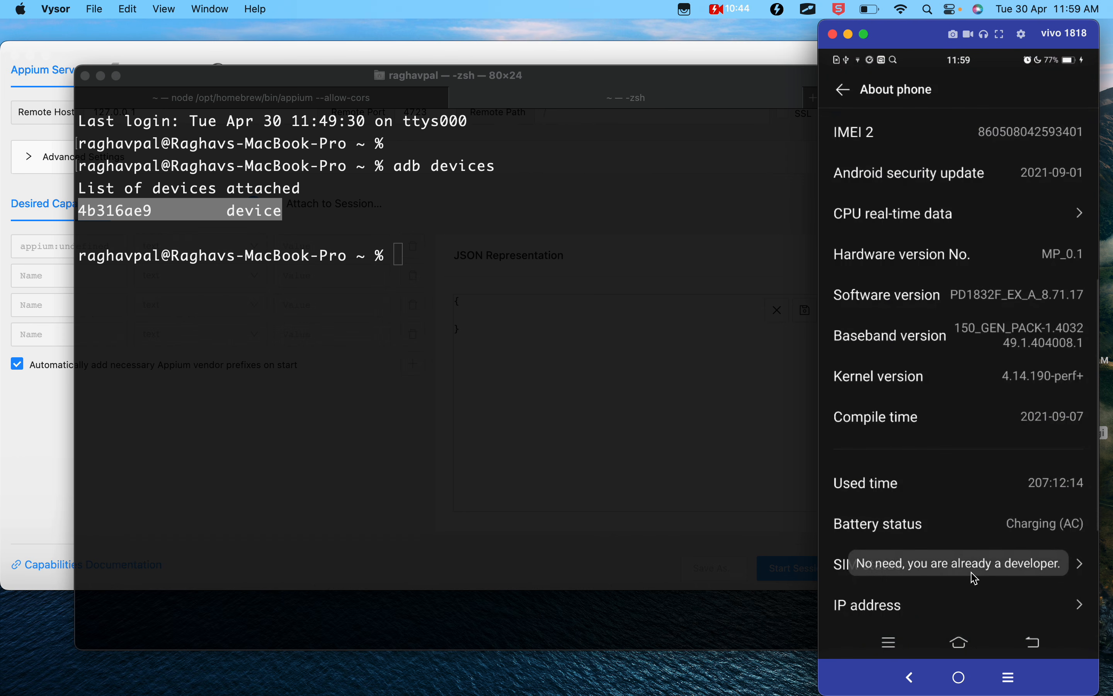
# - Open Developer options under System management on the phone and check the USB debugging setting
pyautogui.rightClick(973, 578)
pyautogui.rightClick(973, 579)
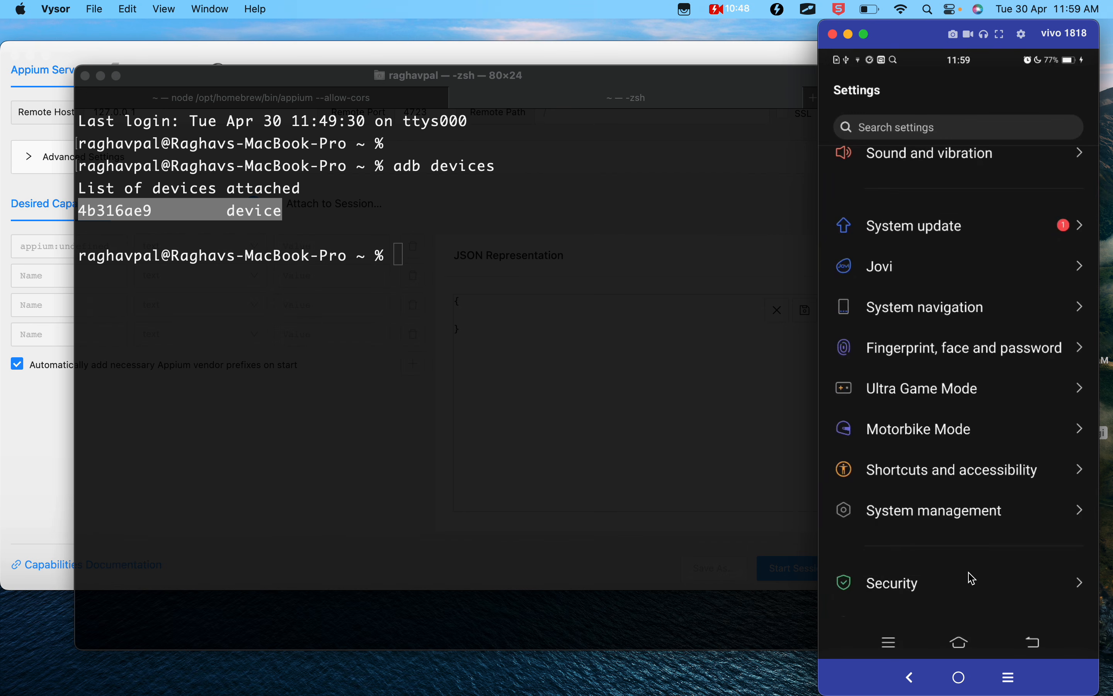
pyautogui.scroll(-5, 973, 579)
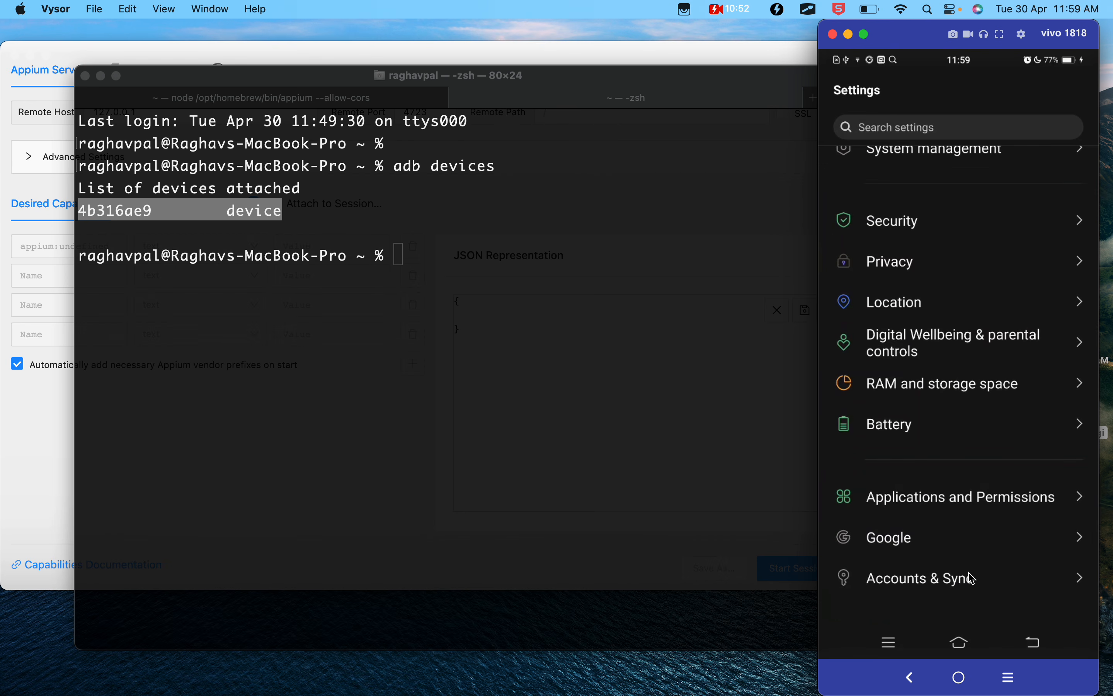
pyautogui.scroll(2, 973, 578)
pyautogui.scroll(-3, 971, 578)
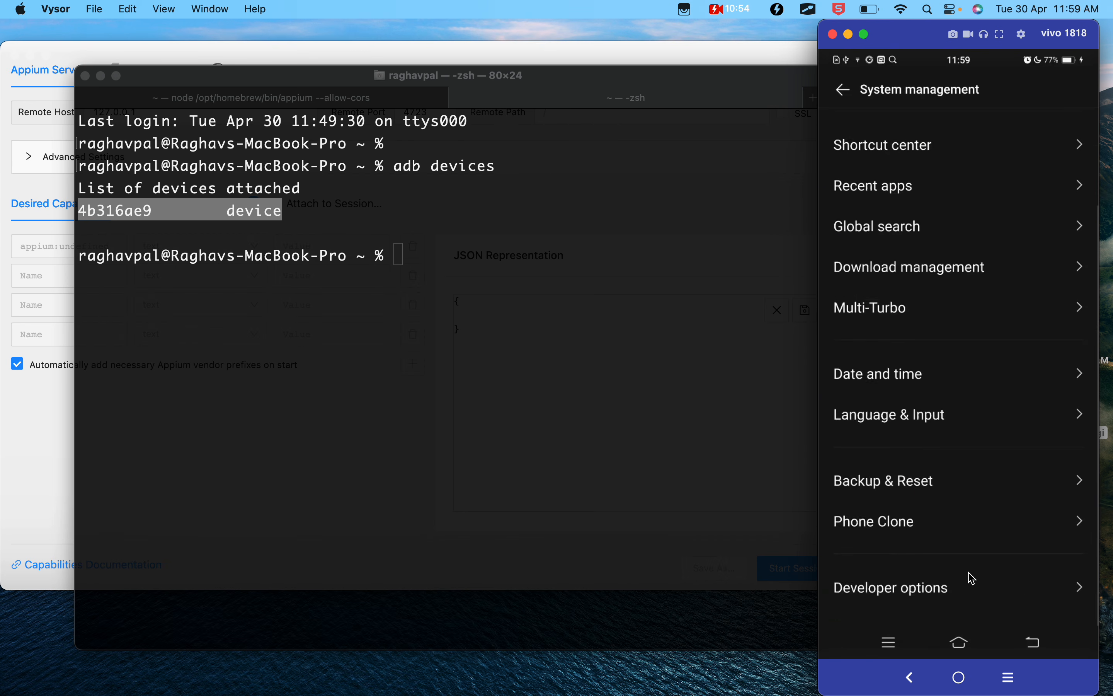
pyautogui.click(815, 564)
pyautogui.moveTo(814, 564); pyautogui.dragTo(1000, 625)
pyautogui.press('Escape')
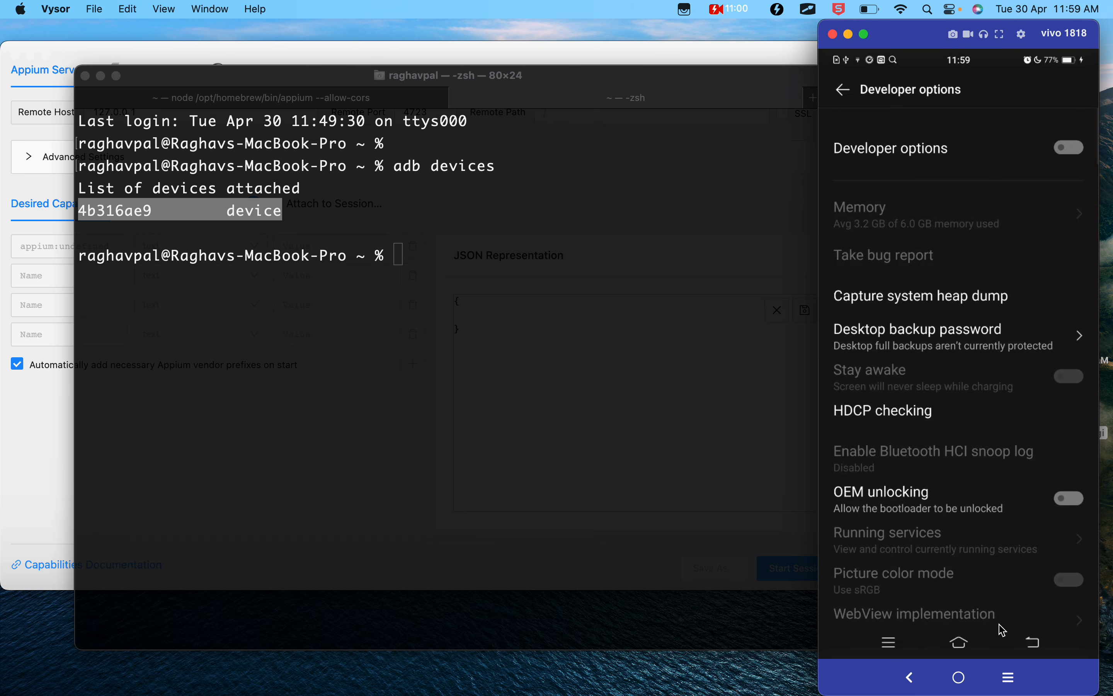
pyautogui.scroll(-5, 999, 625)
pyautogui.scroll(-5, 1000, 624)
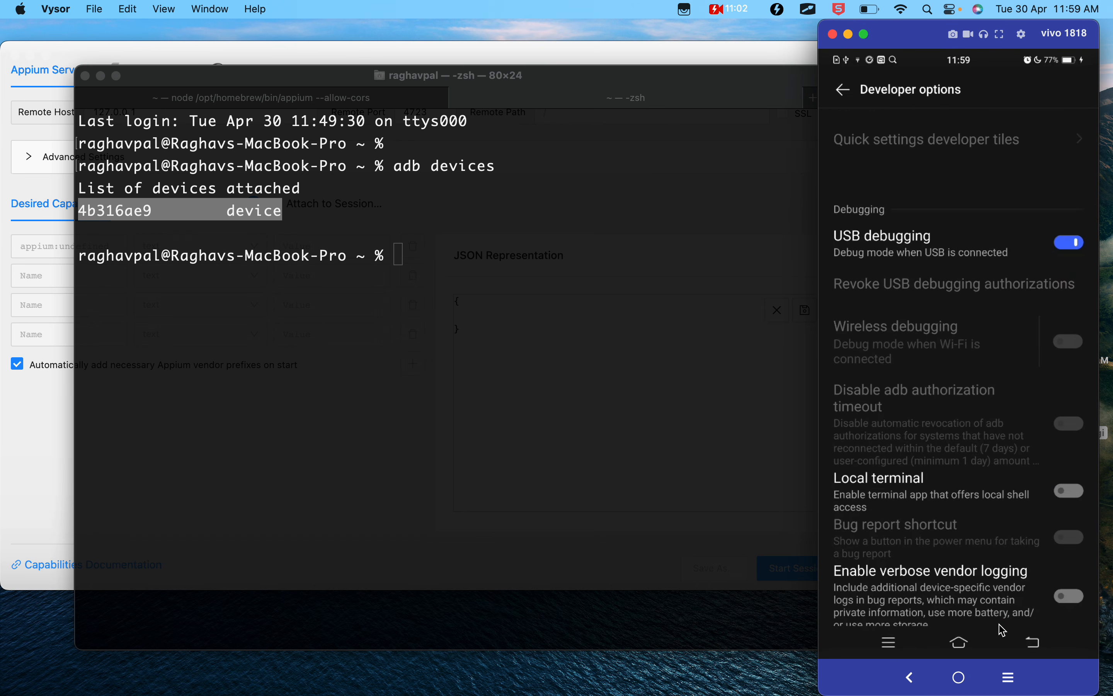
pyautogui.moveTo(1038, 217); pyautogui.dragTo(1098, 266)
# - Clear the Terminal selection, return the mirrored phone to its home screen, and bring Terminal back into focus
pyautogui.click(264, 217)
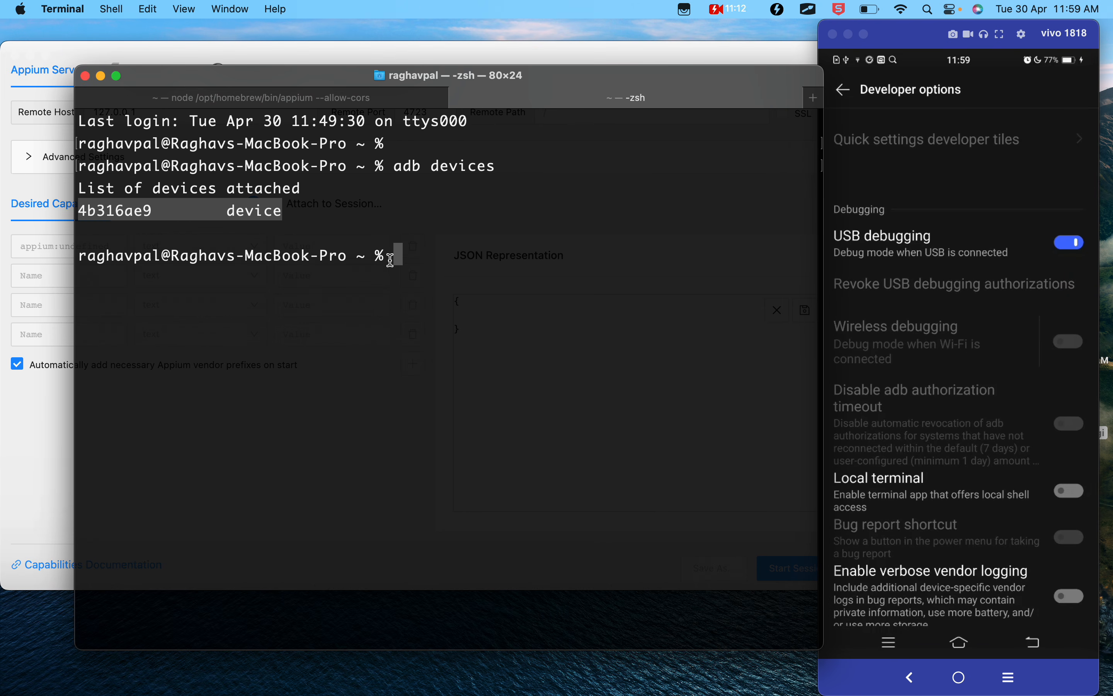
pyautogui.click(402, 264)
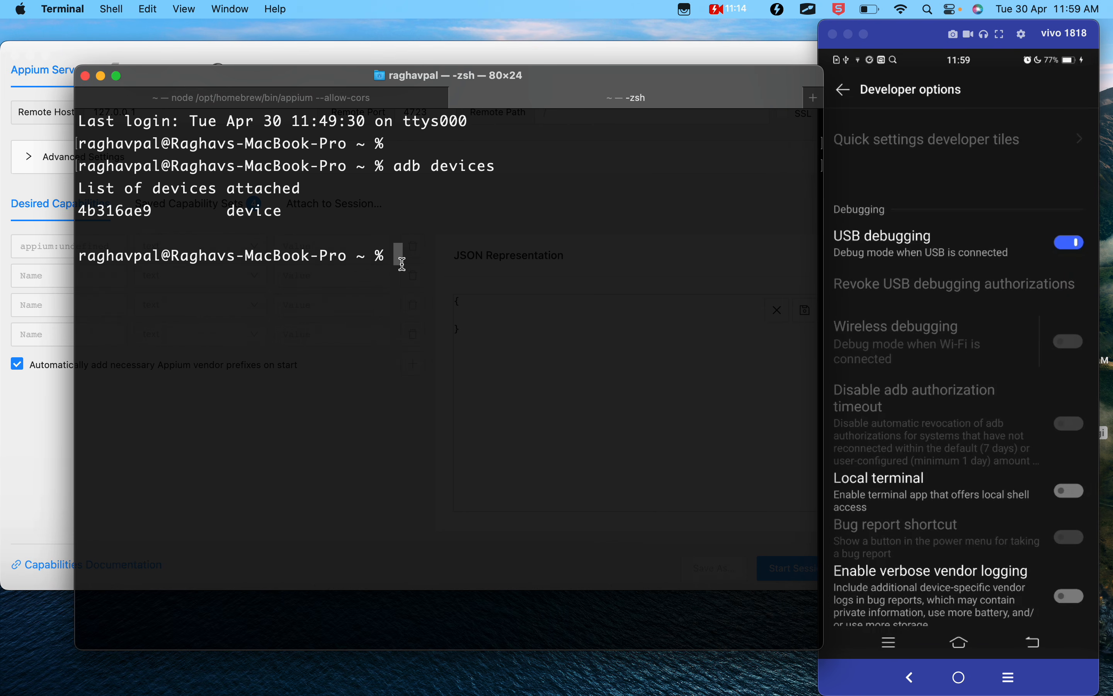
pyautogui.click(845, 92)
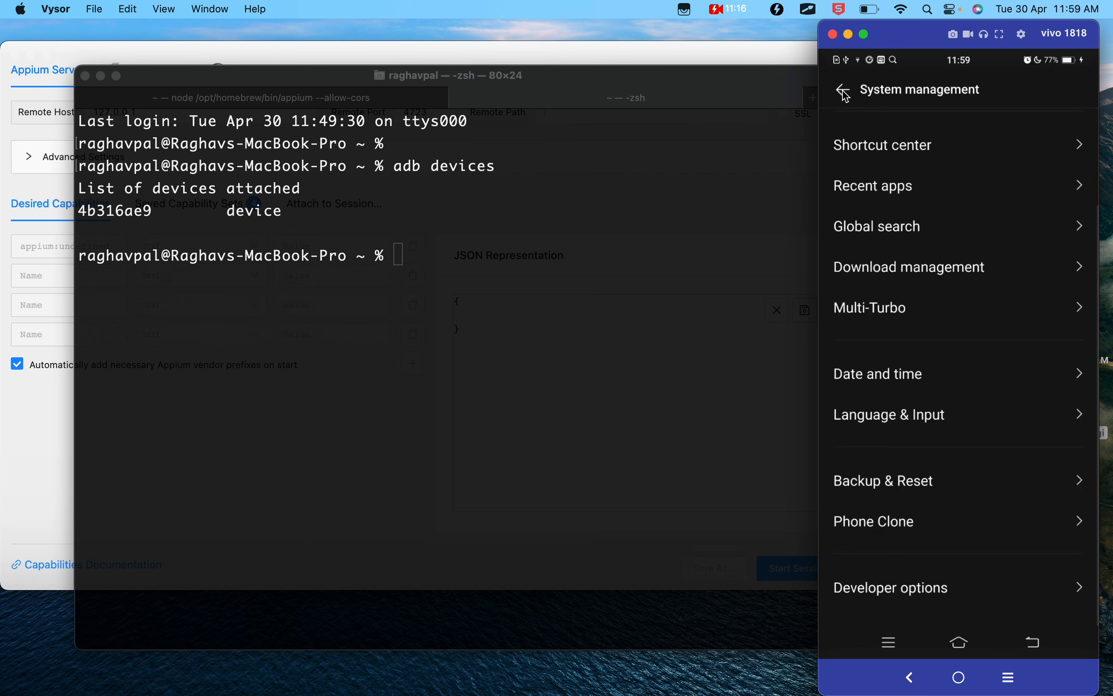
pyautogui.click(846, 92)
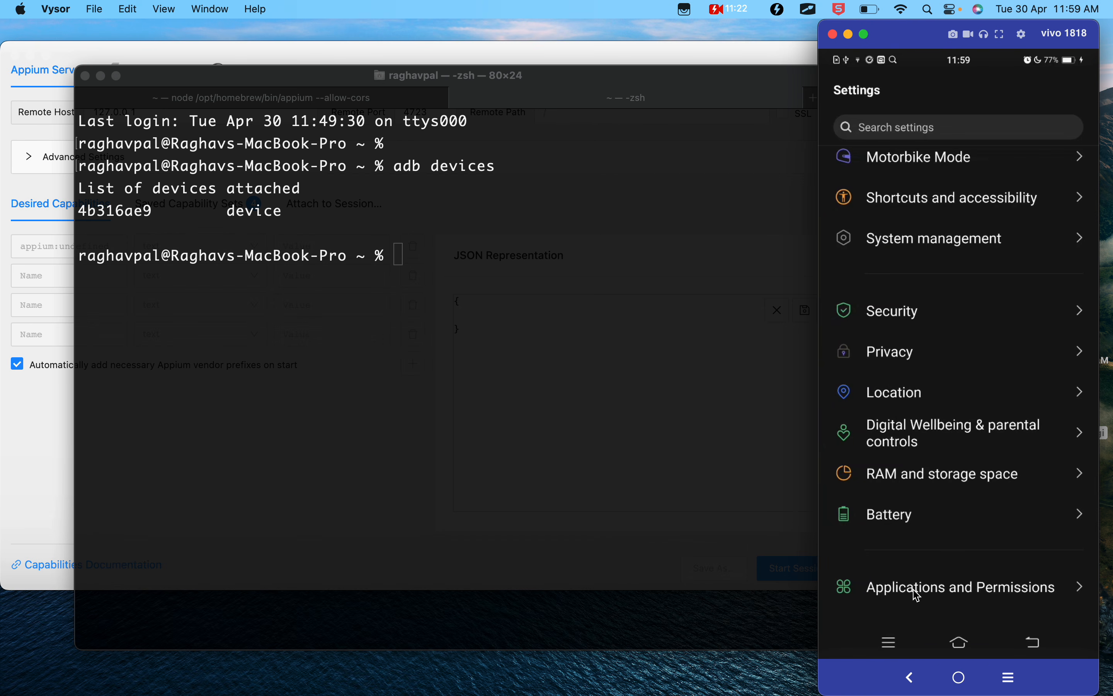
pyautogui.click(961, 647)
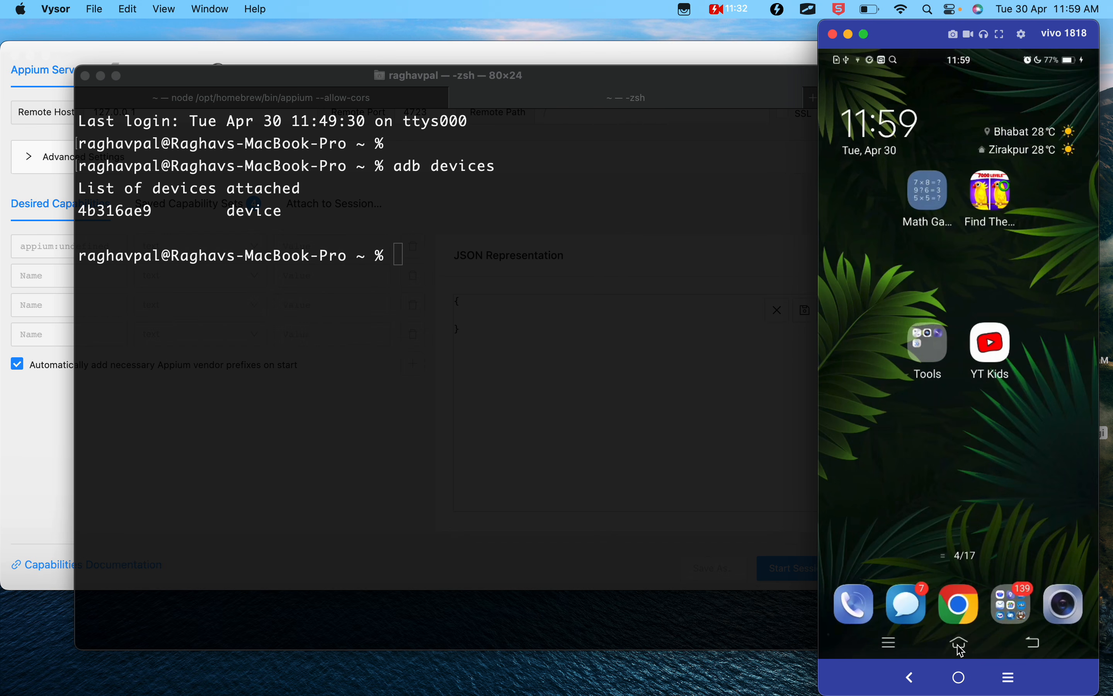
pyautogui.click(526, 571)
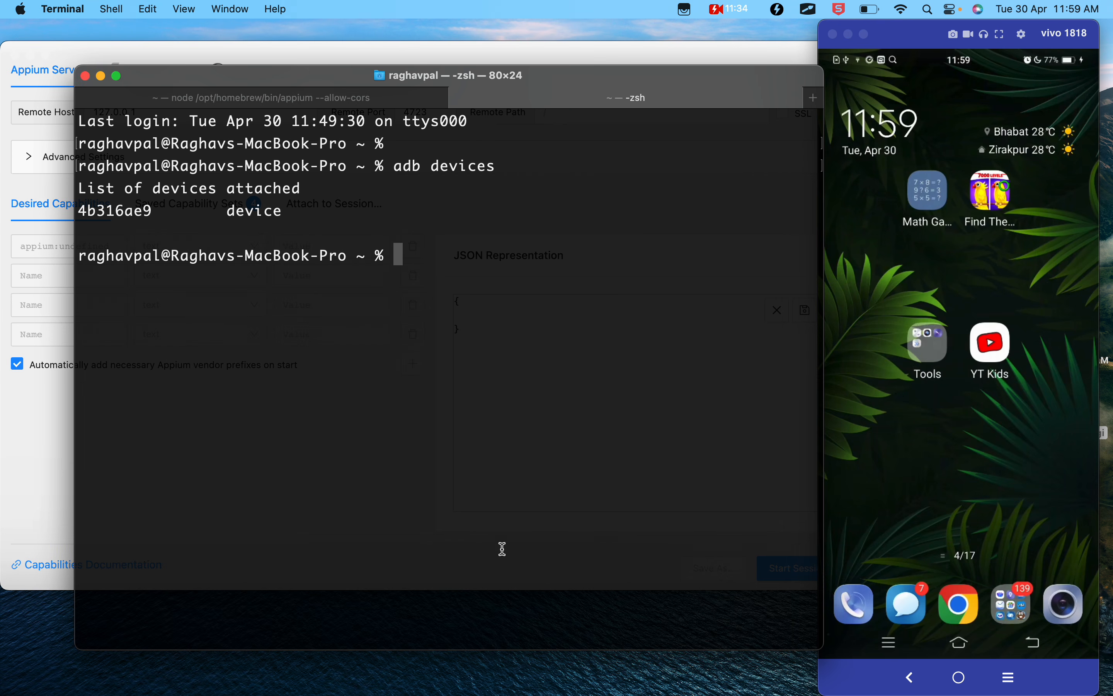
# - Switch to the Appium 2 notes in Google Docs and highlight automationName and its appium driver list command
pyautogui.hotkey('ctrl', 'Left')
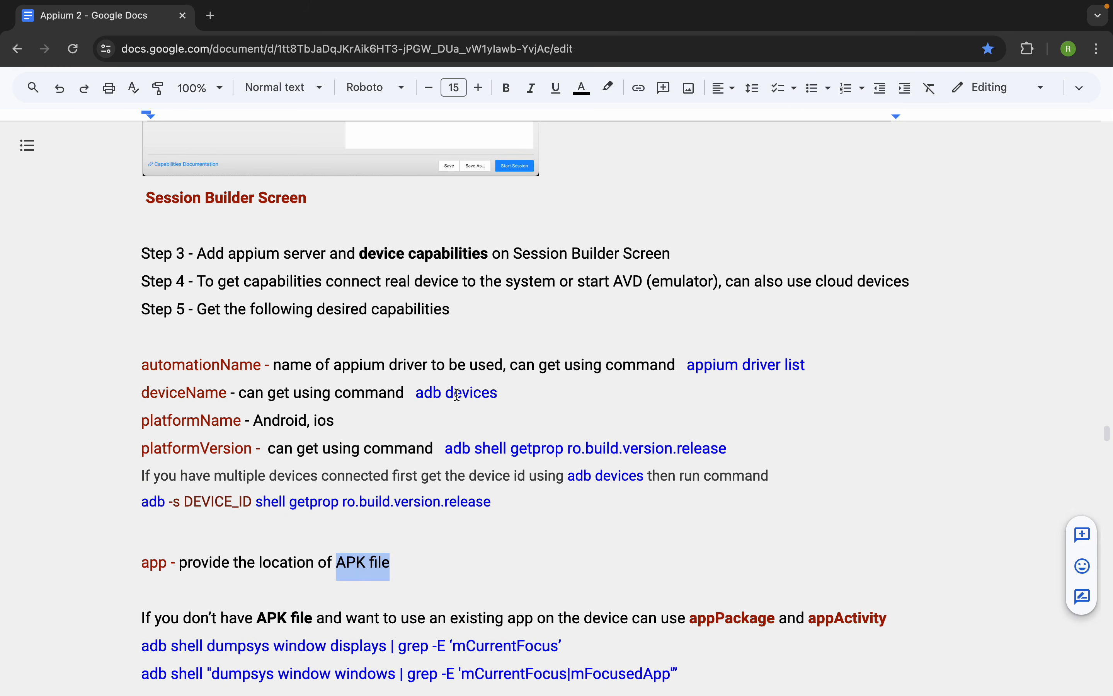
pyautogui.scroll(-1, 472, 474)
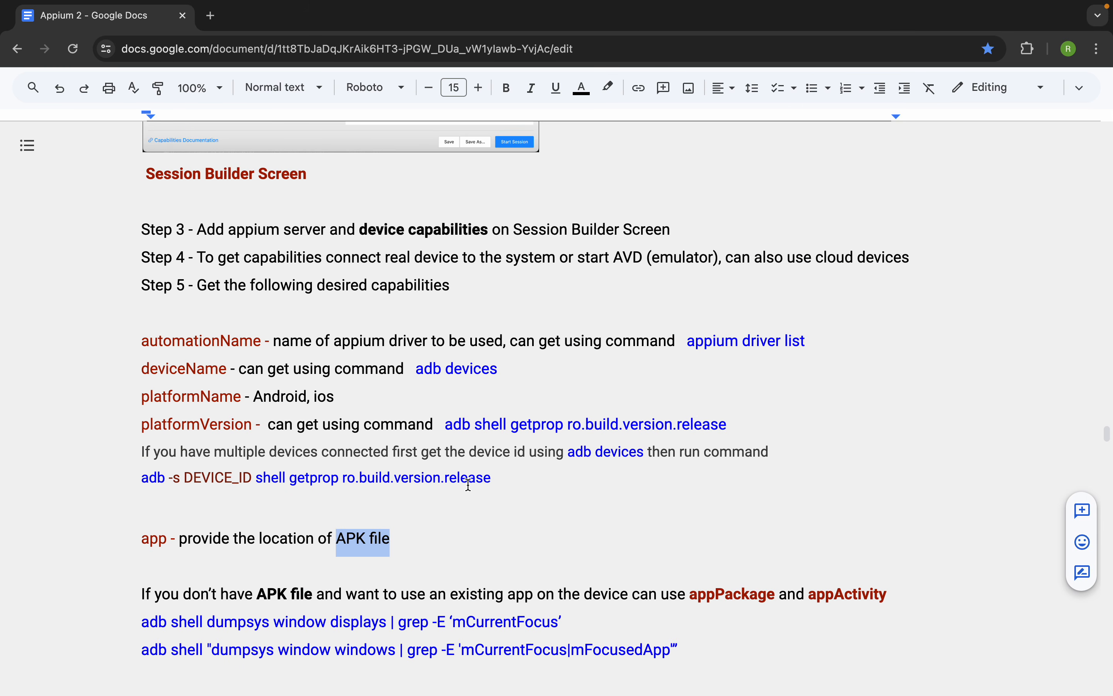
pyautogui.moveTo(260, 341); pyautogui.dragTo(144, 342)
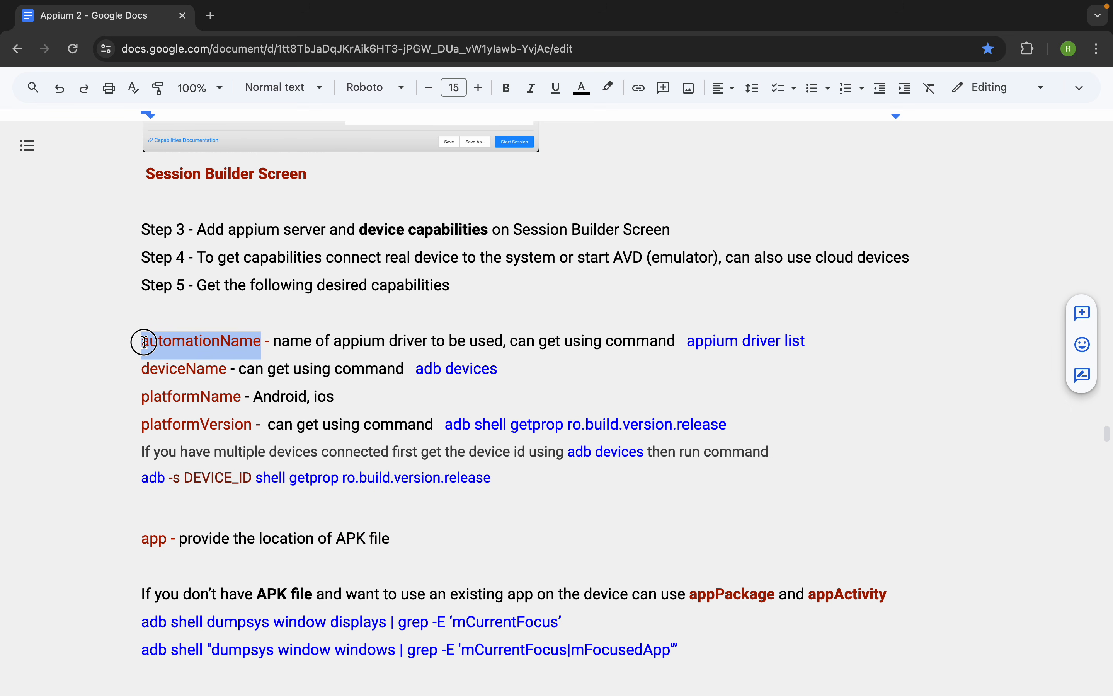
pyautogui.click(236, 374)
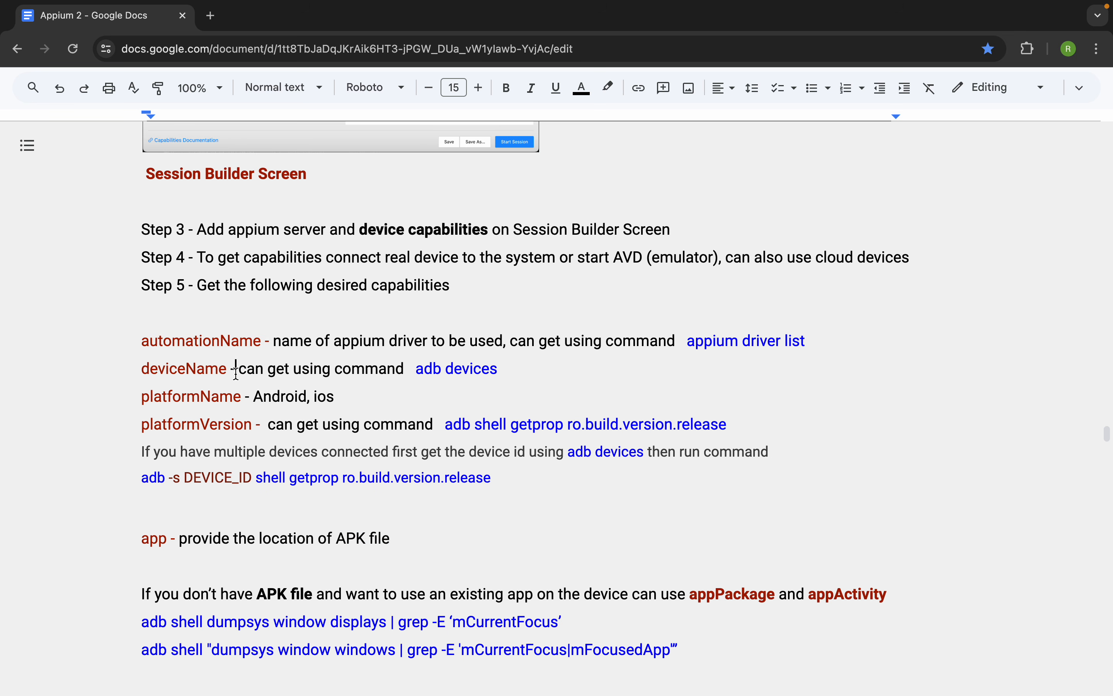
pyautogui.moveTo(261, 341); pyautogui.dragTo(143, 341)
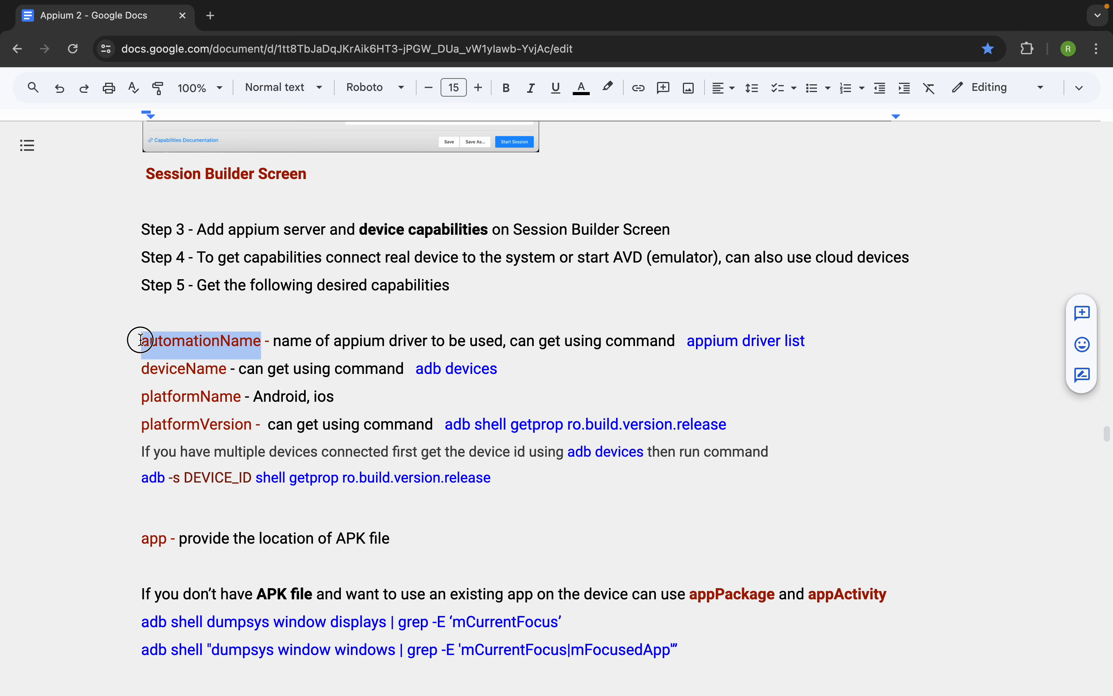
pyautogui.moveTo(840, 344); pyautogui.dragTo(689, 345)
# - Switch back to Terminal, run appium driver list, and highlight the uiautomator2 driver name in the output
pyautogui.hotkey('ctrl', 'Right')
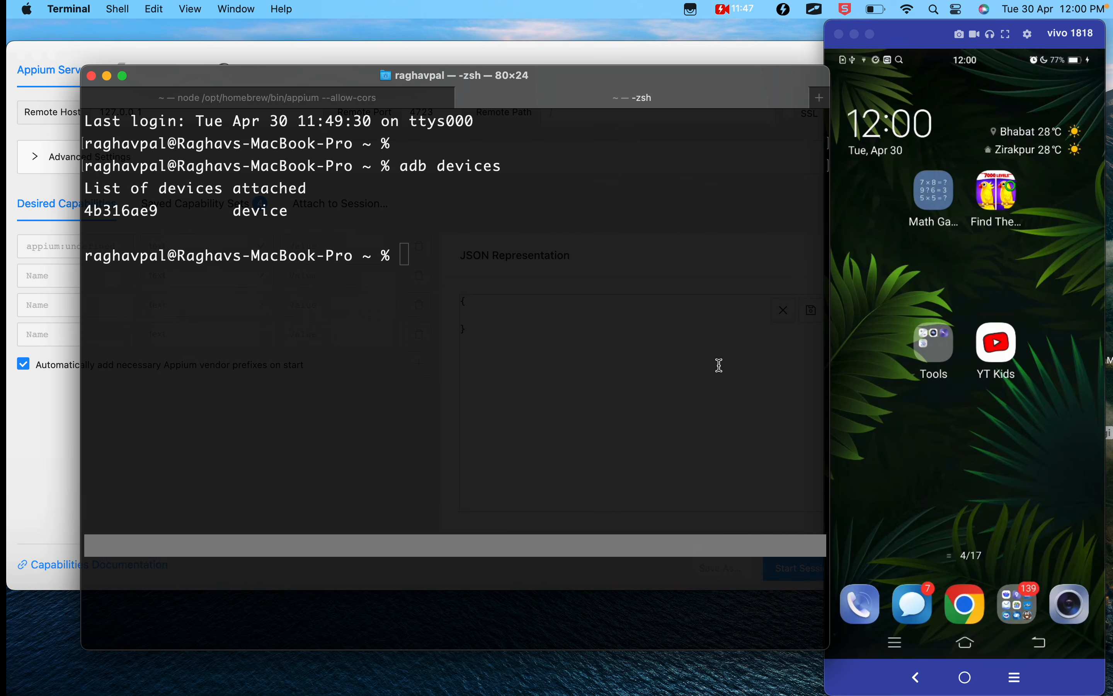
pyautogui.click(484, 243)
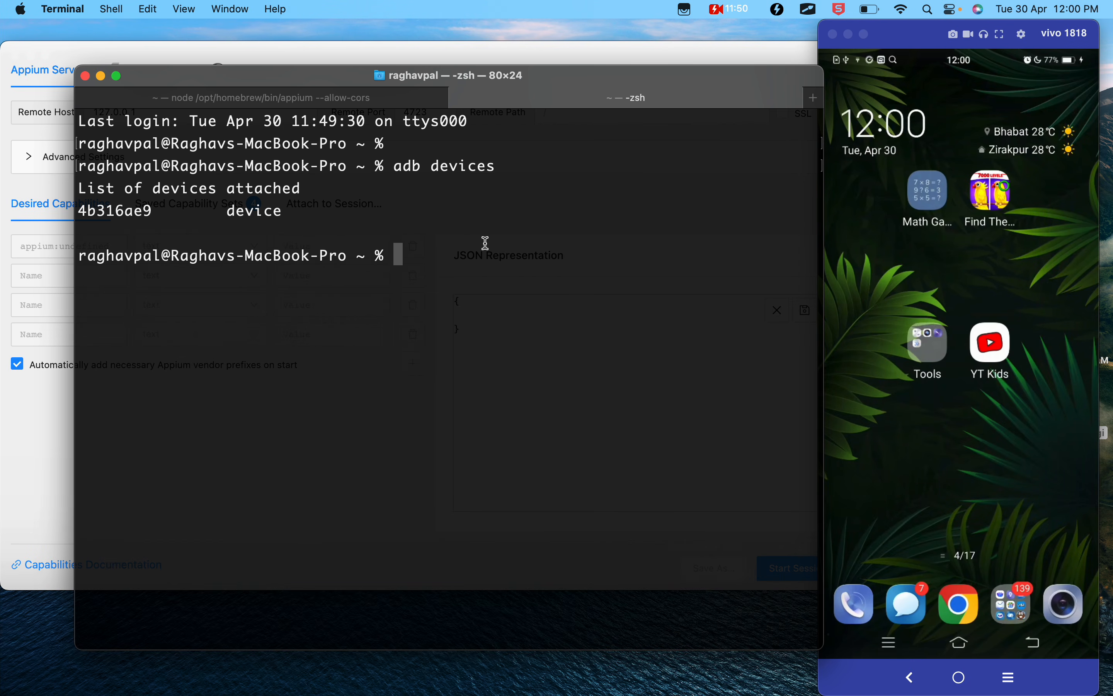
pyautogui.write('appium driver li')
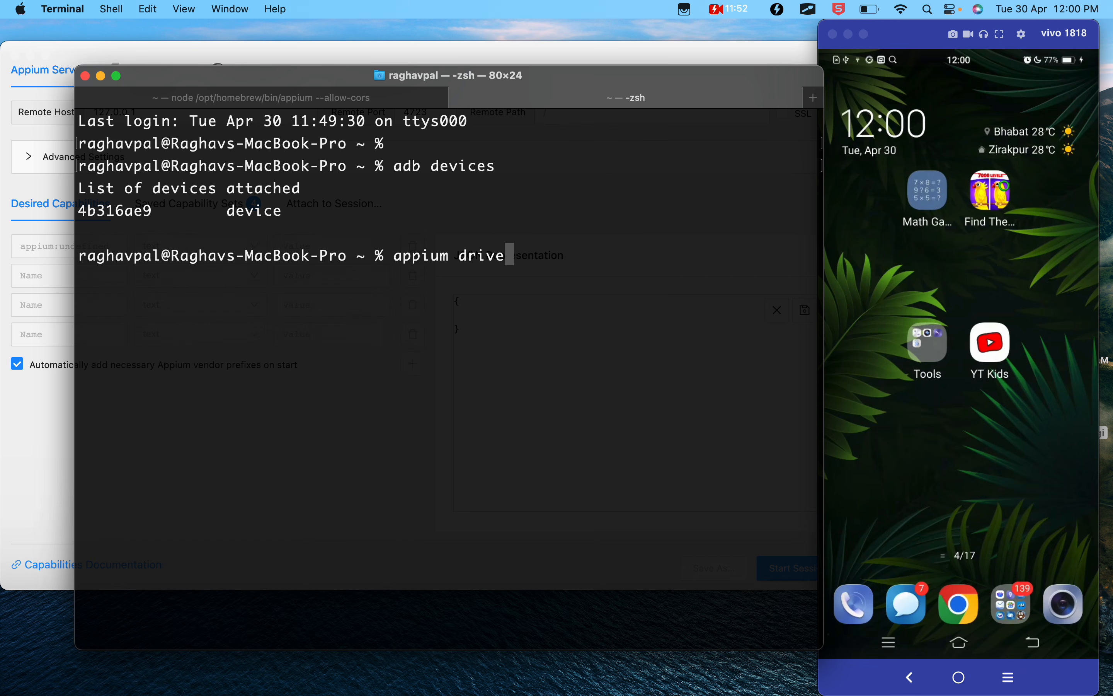
pyautogui.write('st')
pyautogui.press('Return')
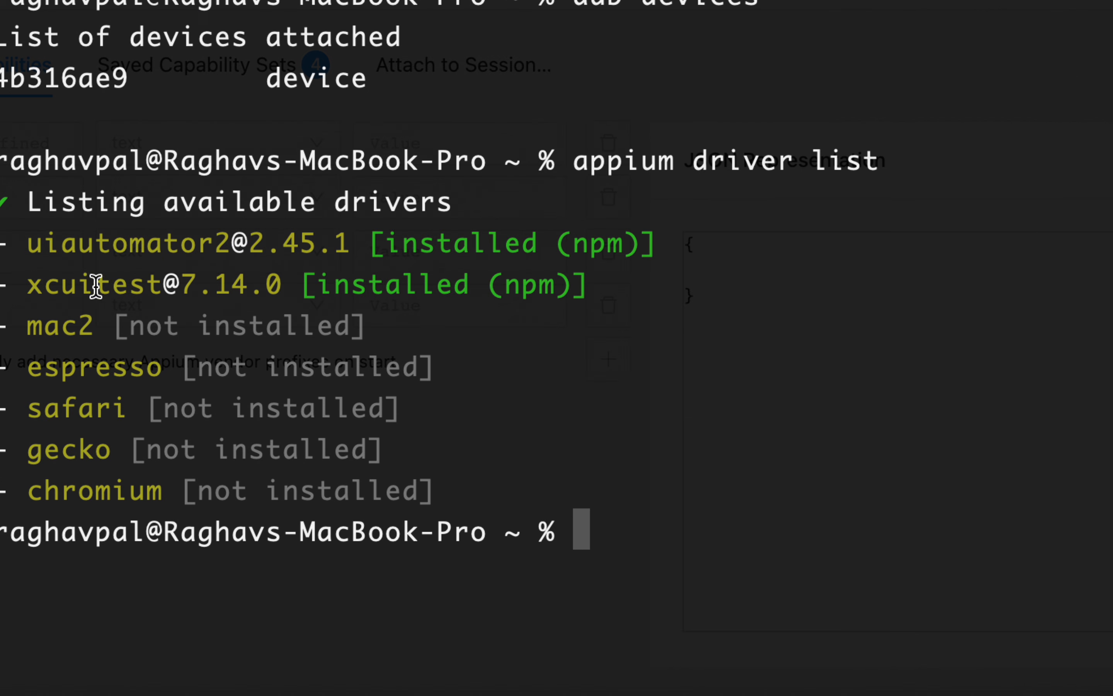
pyautogui.moveTo(302, 243); pyautogui.dragTo(106, 239)
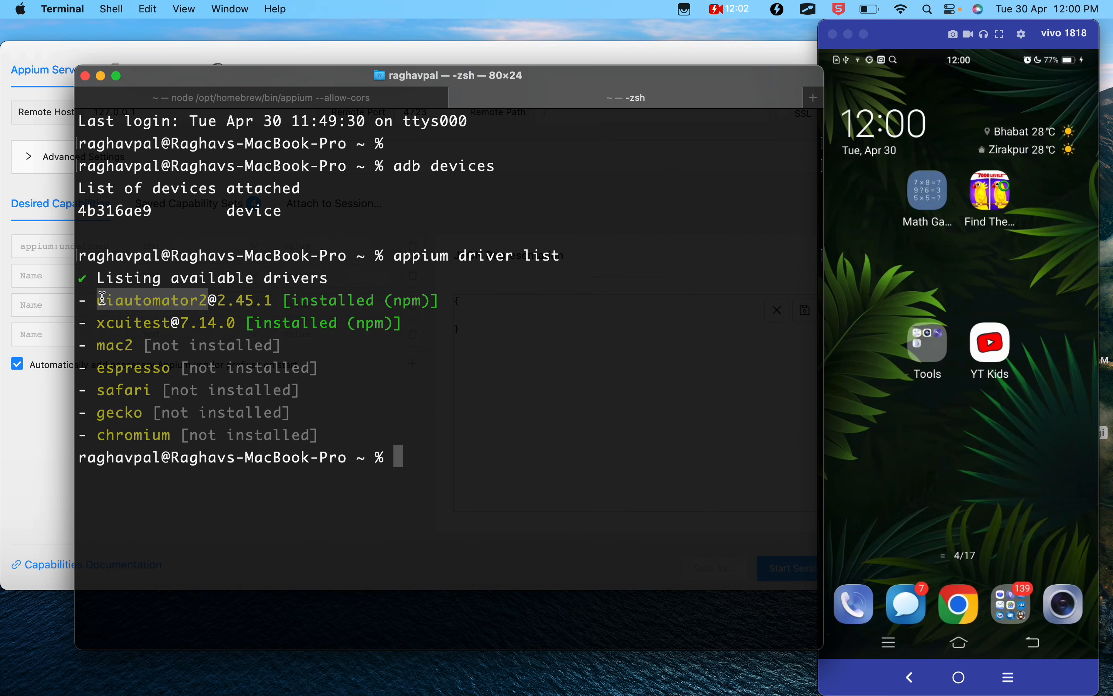
# - Return to the Appium 2 notes in Google Docs and select the automationName capability name
pyautogui.click(50, 462)
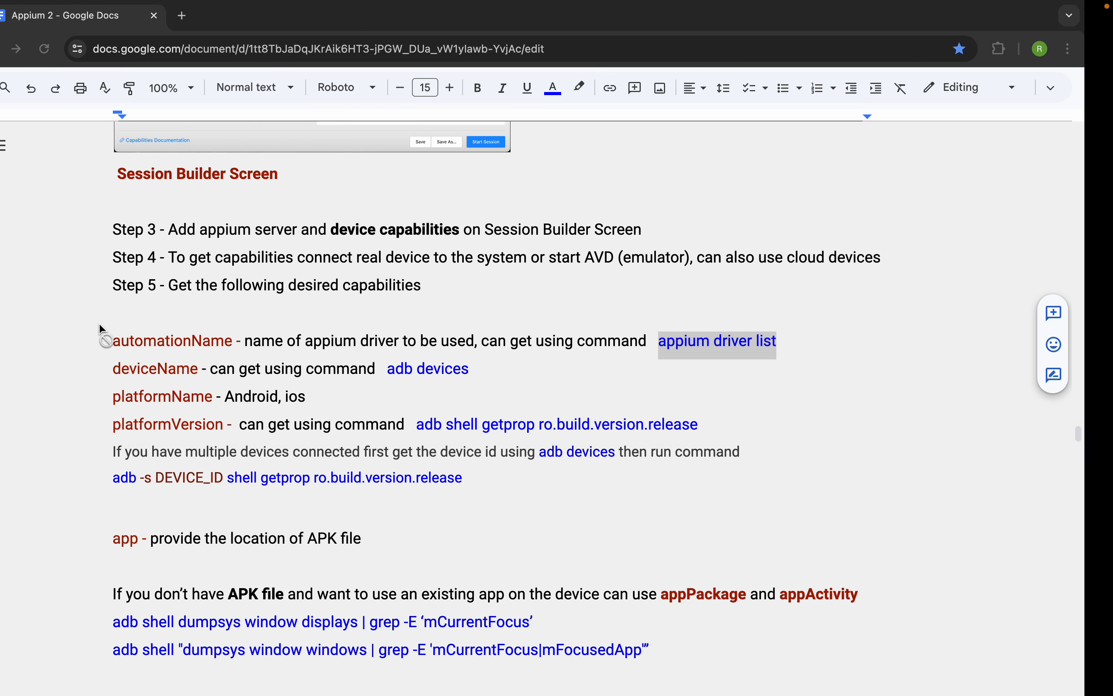
pyautogui.scroll(-1, 460, 368)
pyautogui.click(185, 327)
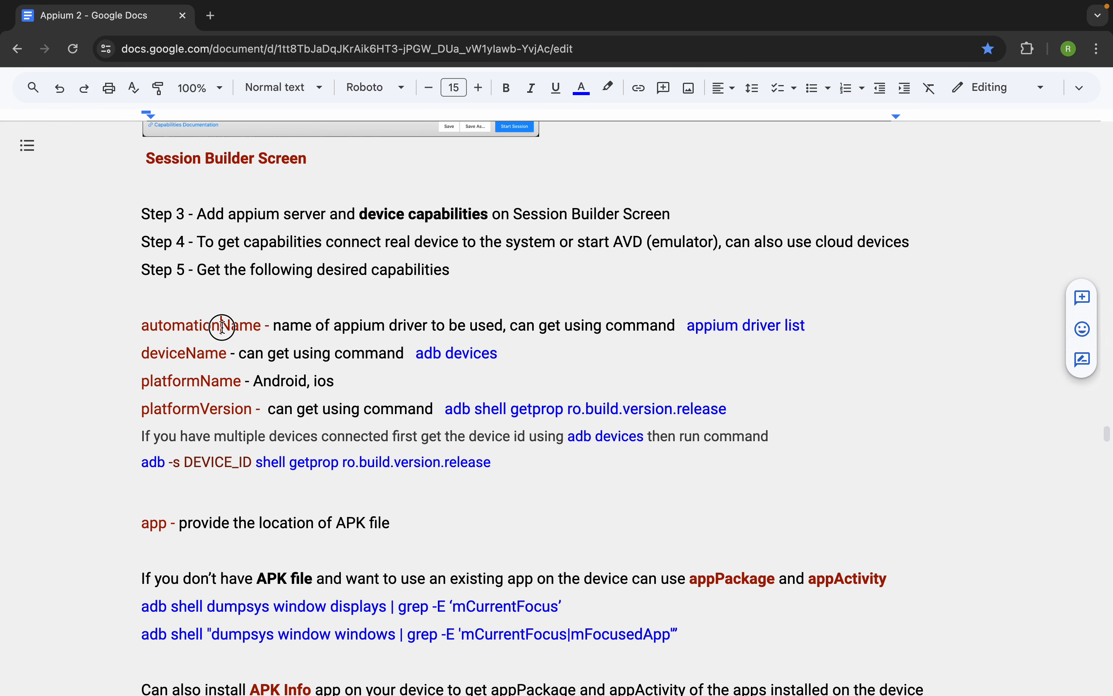
pyautogui.doubleClick(222, 327)
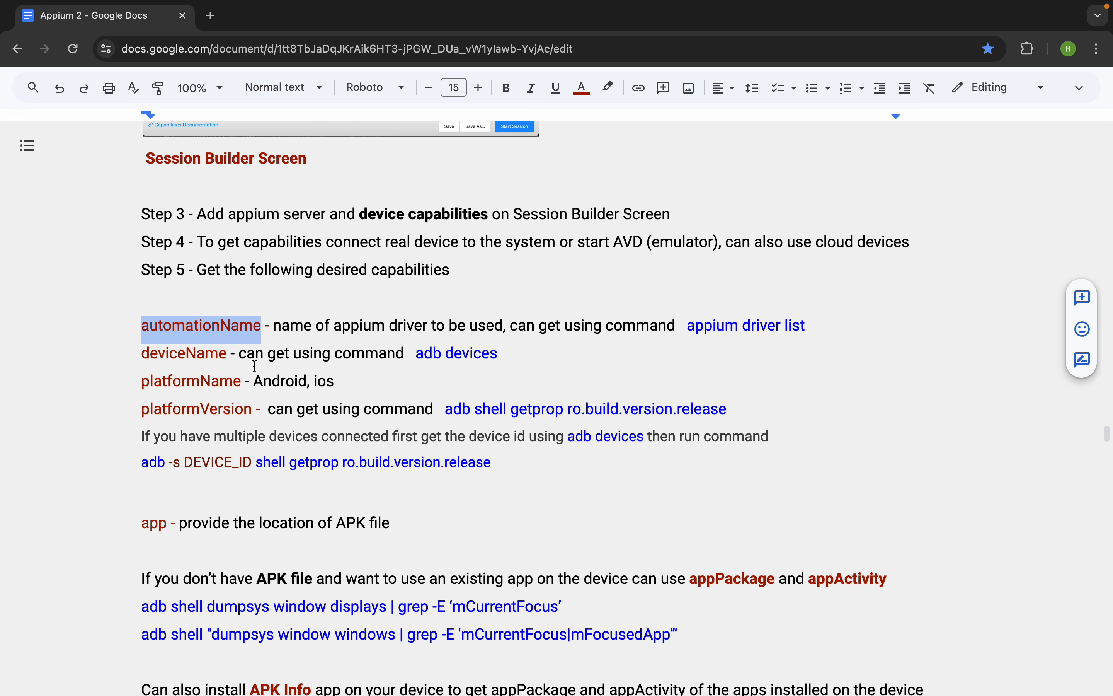
# - Copy the example desired capabilities JSON block under Step 6 of the Appium 2 notes
pyautogui.scroll(-8, 248, 447)
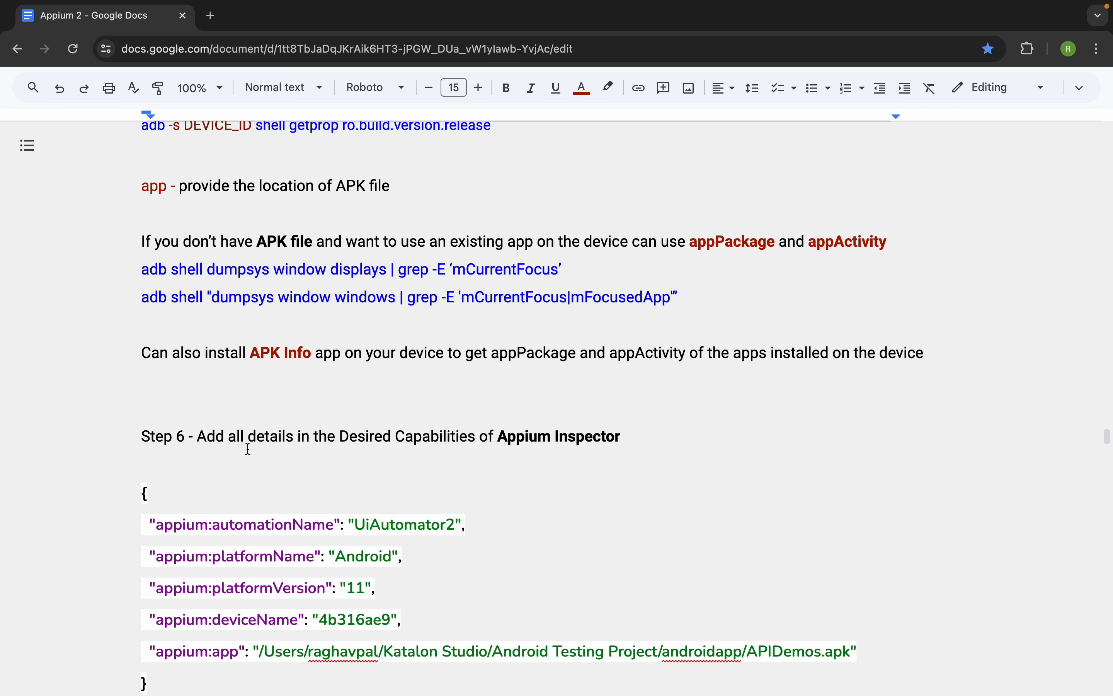
pyautogui.moveTo(160, 637); pyautogui.dragTo(135, 459)
pyautogui.press('super+c')
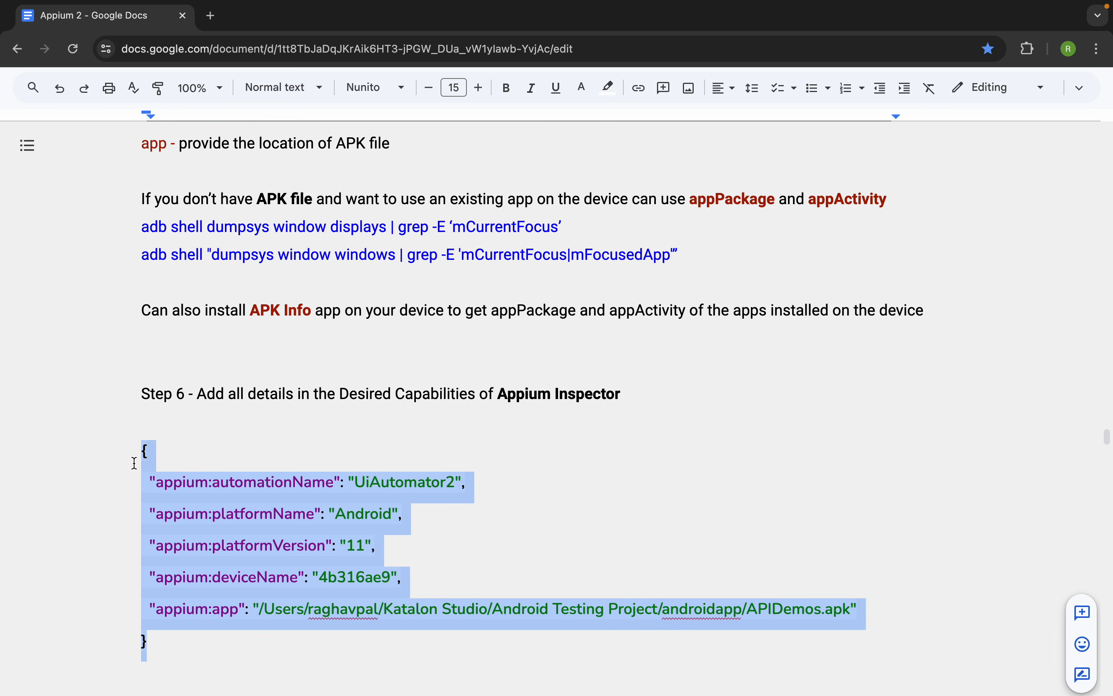
pyautogui.scroll(6, 319, 452)
pyautogui.scroll(2, 319, 452)
pyautogui.scroll(-2, 319, 452)
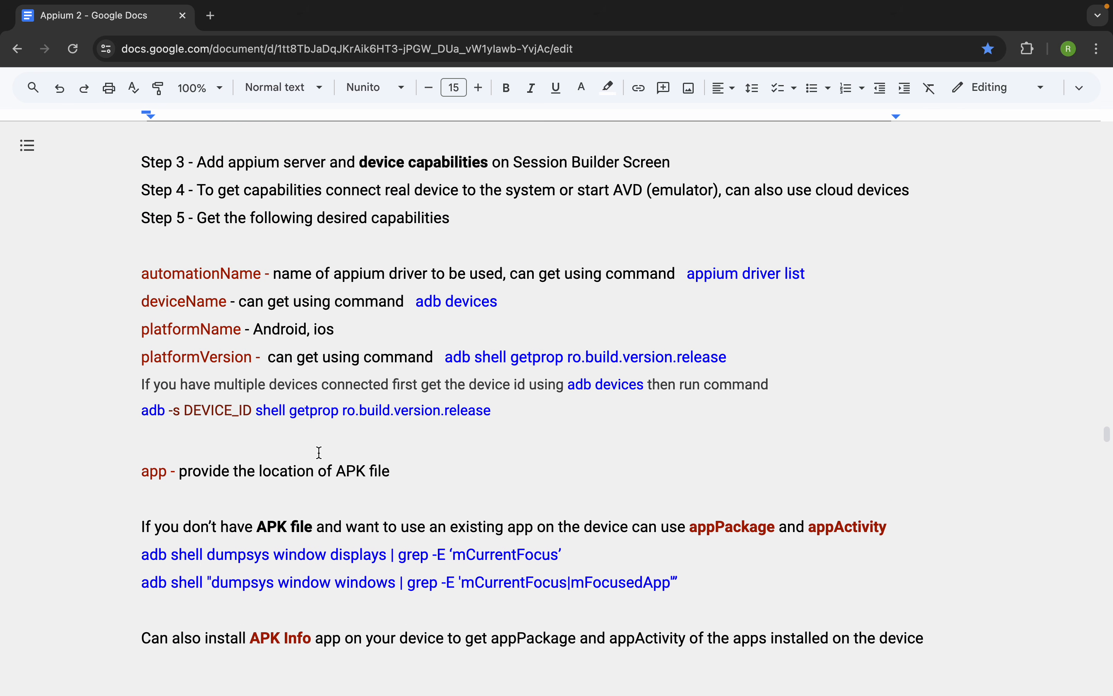
# - Switch to Appium Inspector, replace the JSON representation with the copied capabilities, and save it
pyautogui.hotkey('ctrl', 'Right')
pyautogui.click(506, 348)
pyautogui.press('super+a')
pyautogui.press('super+v')
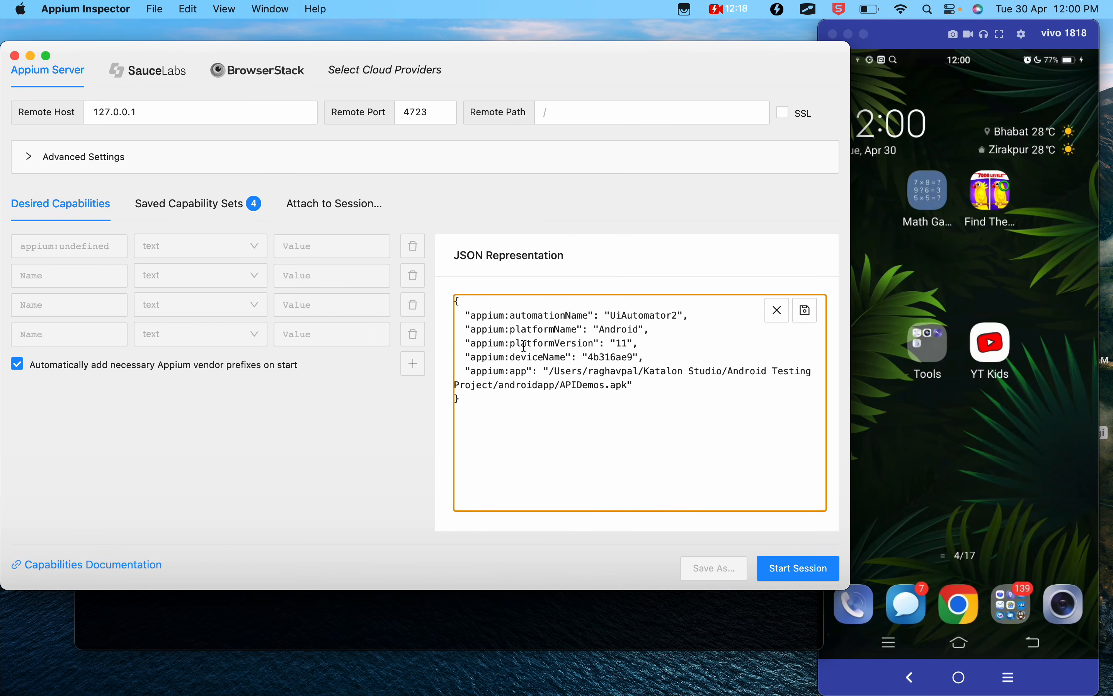
pyautogui.click(674, 269)
pyautogui.click(624, 318)
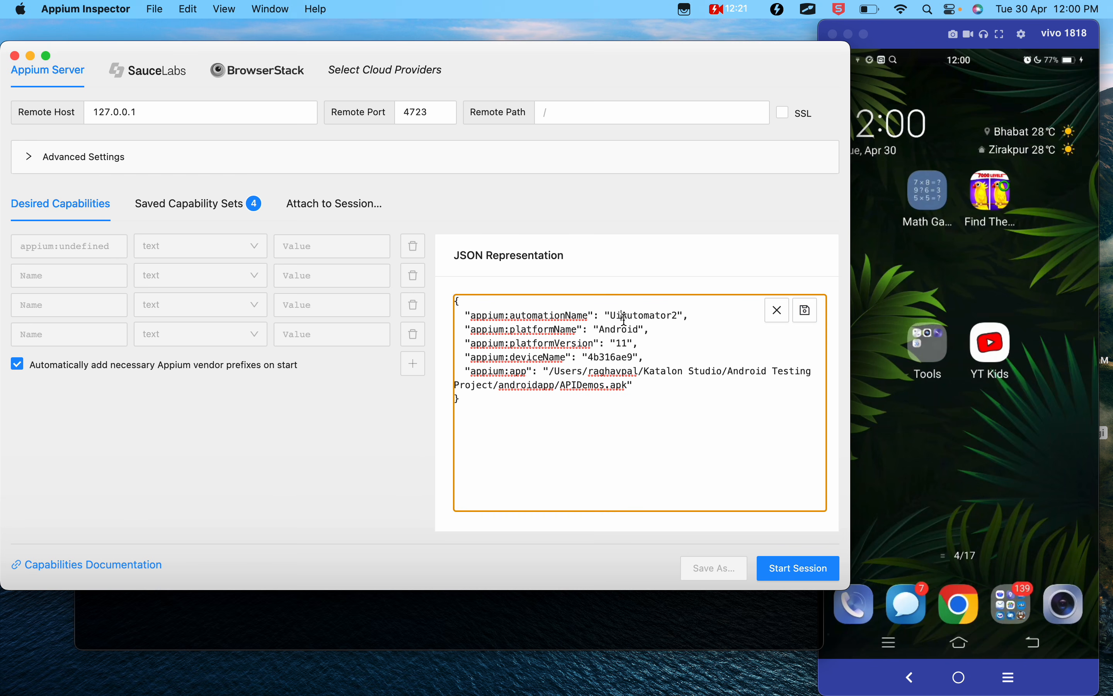
pyautogui.click(805, 310)
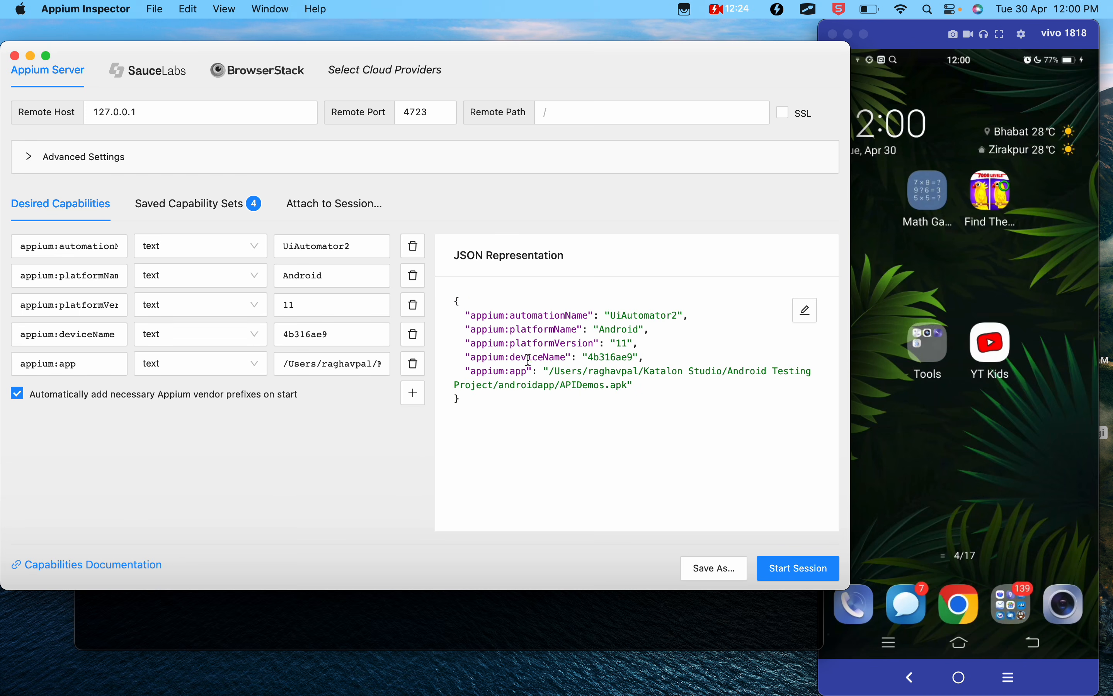
pyautogui.hotkey('ctrl', 'a')
pyautogui.moveTo(9, 226); pyautogui.dragTo(361, 355)
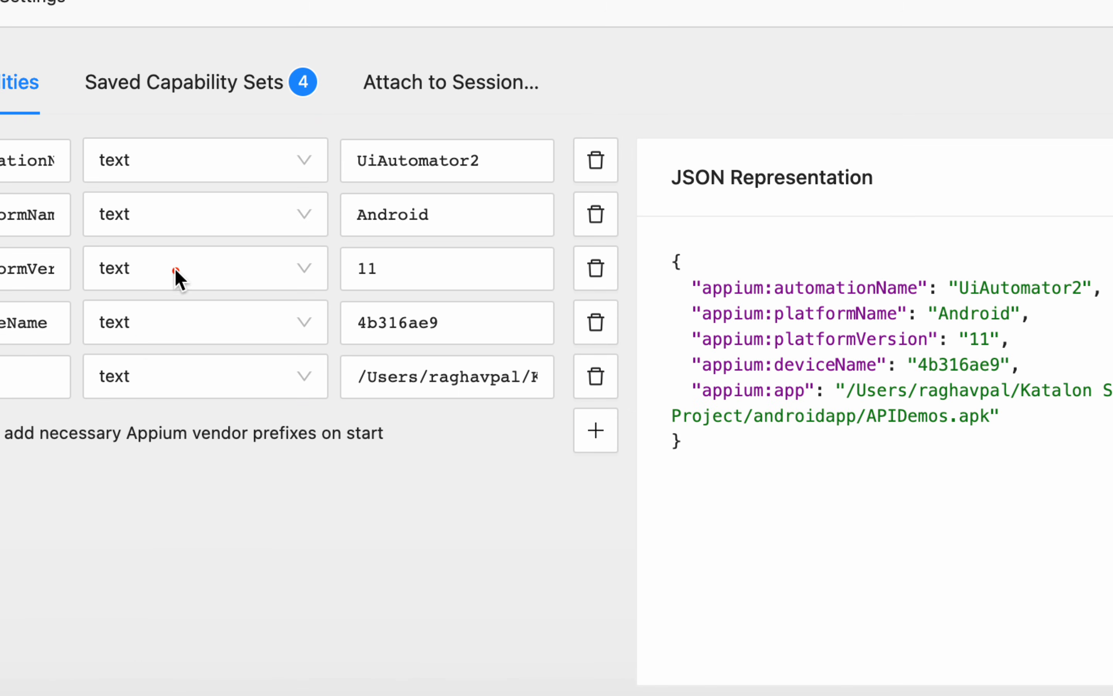
pyautogui.moveTo(735, 253); pyautogui.dragTo(1012, 441)
pyautogui.moveTo(743, 263); pyautogui.dragTo(1024, 411)
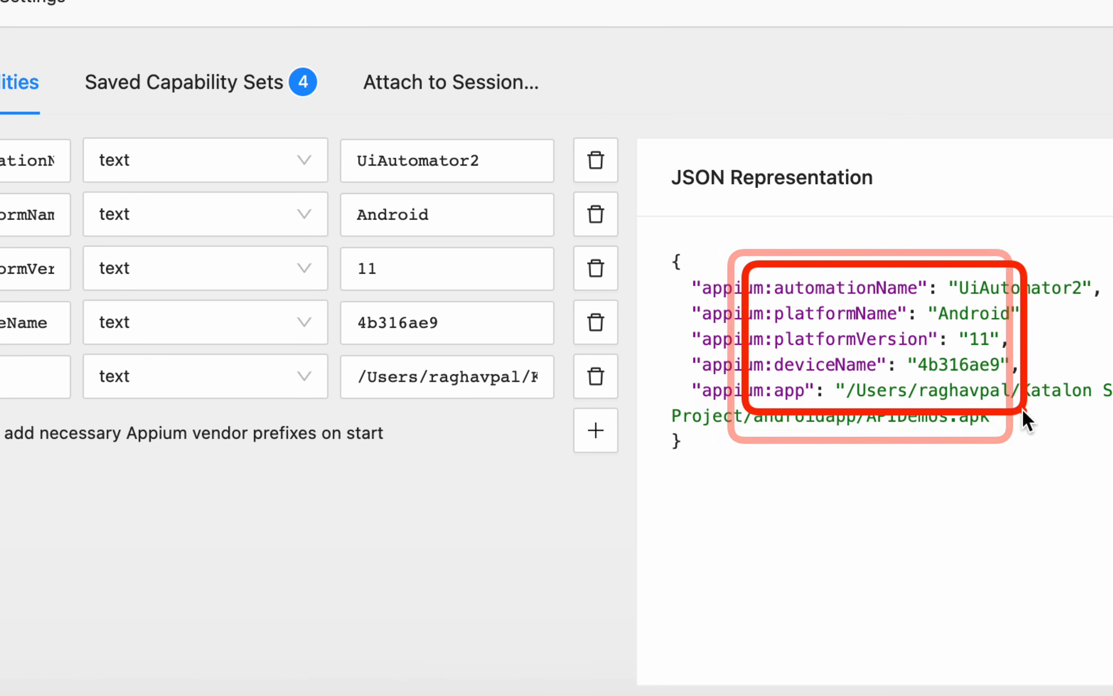
pyautogui.moveTo(150, 198); pyautogui.dragTo(448, 390)
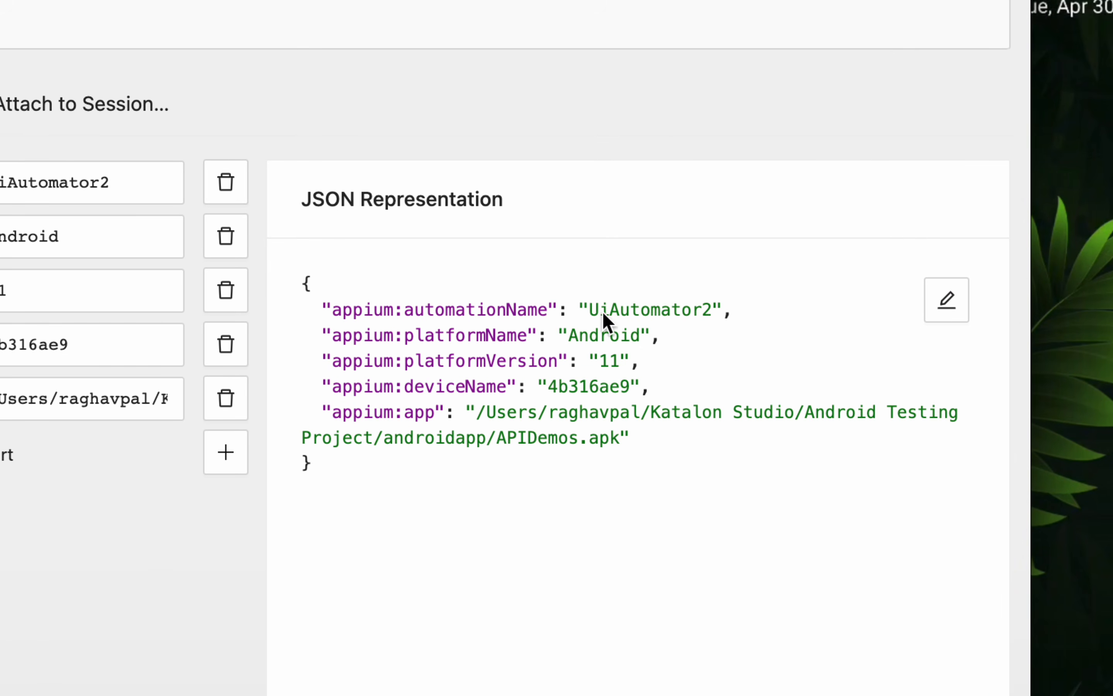
pyautogui.moveTo(328, 299); pyautogui.dragTo(760, 332)
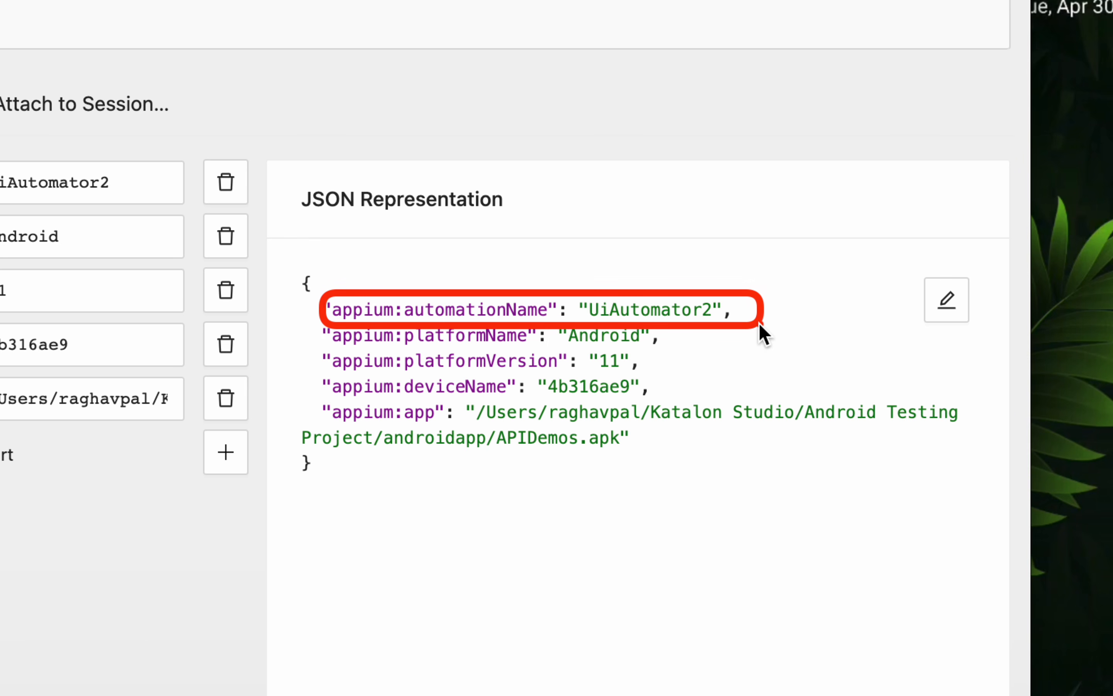
pyautogui.moveTo(324, 298)
pyautogui.mouseDown()
pyautogui.moveTo(438, 323)
pyautogui.moveTo(412, 320)
pyautogui.mouseUp()
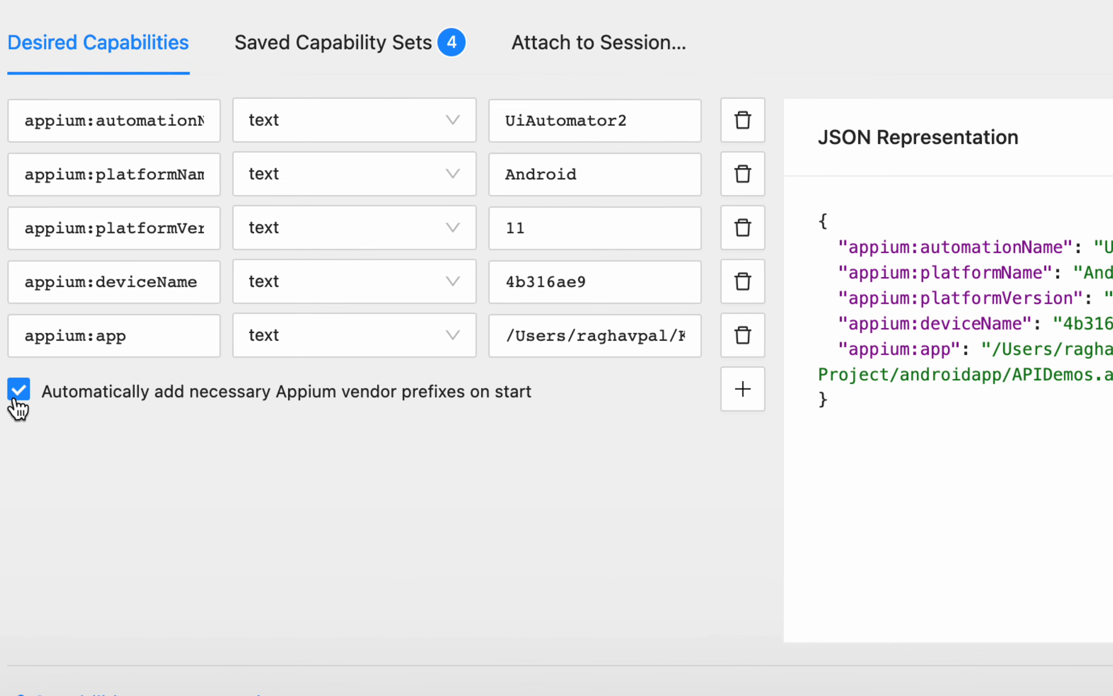
# - Review the option that automatically adds Appium vendor prefixes and highlight the appium: prefix before automationName in the JSON
pyautogui.click(27, 394)
pyautogui.click(29, 395)
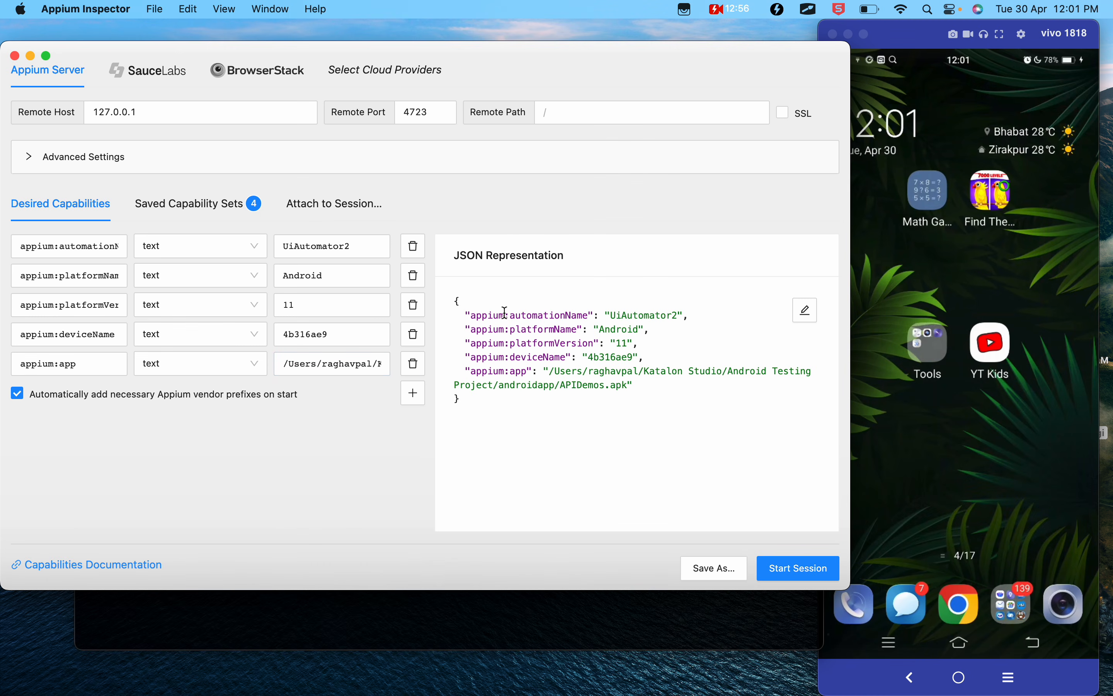
pyautogui.moveTo(931, 248); pyautogui.dragTo(844, 247)
# - Copy the adb devices command from the deviceName line of the notes, run it in Terminal, and highlight the device ID
pyautogui.hotkey('ctrl', 'Left')
pyautogui.moveTo(228, 302); pyautogui.dragTo(142, 301)
pyautogui.moveTo(498, 302); pyautogui.dragTo(419, 303)
pyautogui.press('super+c')
pyautogui.hotkey('ctrl', 'Right')
pyautogui.click(346, 631)
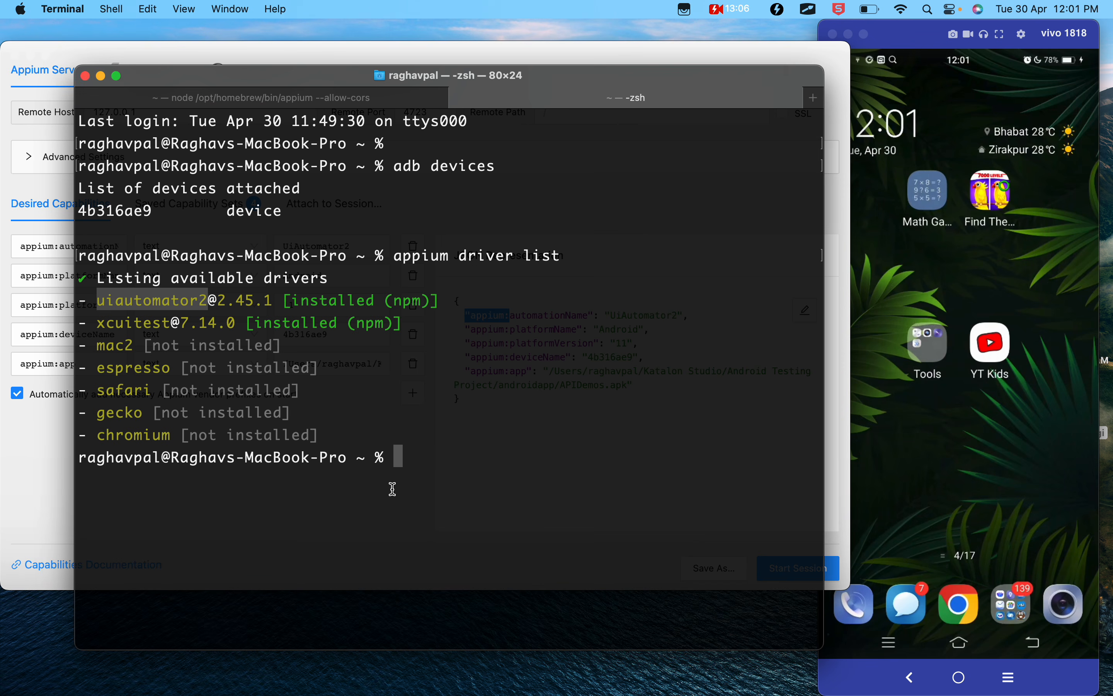
pyautogui.press('super+v')
pyautogui.press('Return')
pyautogui.moveTo(155, 503); pyautogui.dragTo(87, 501)
# - Return to Appium Inspector and highlight the appium:deviceName capability and its value
pyautogui.click(34, 478)
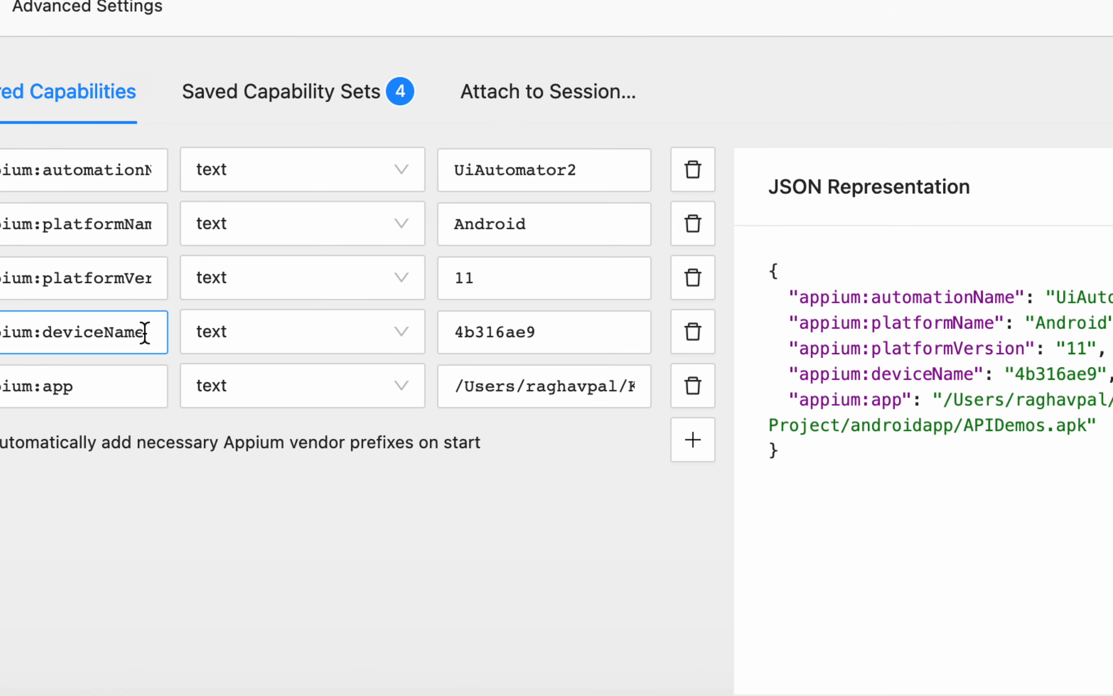
pyautogui.moveTo(111, 334); pyautogui.dragTo(4, 339)
pyautogui.moveTo(635, 334); pyautogui.dragTo(520, 334)
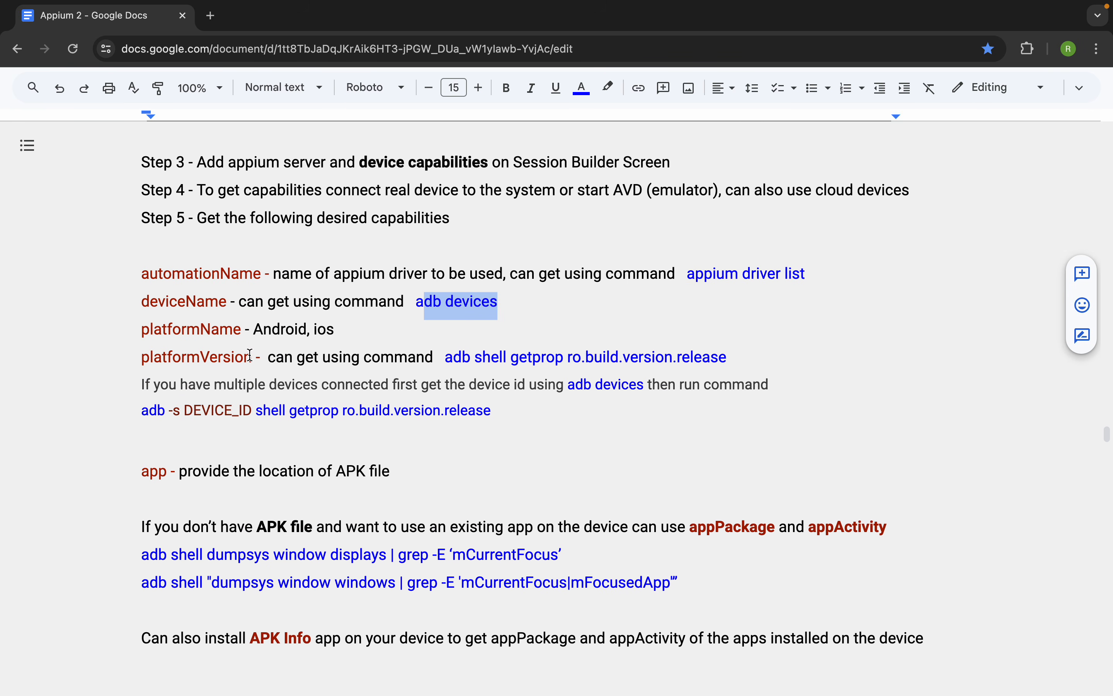
# - Switch to the Google Docs notes, highlight platformVersion, and copy its adb shell getprop ro.build.version.release command
pyautogui.moveTo(250, 355); pyautogui.dragTo(140, 355)
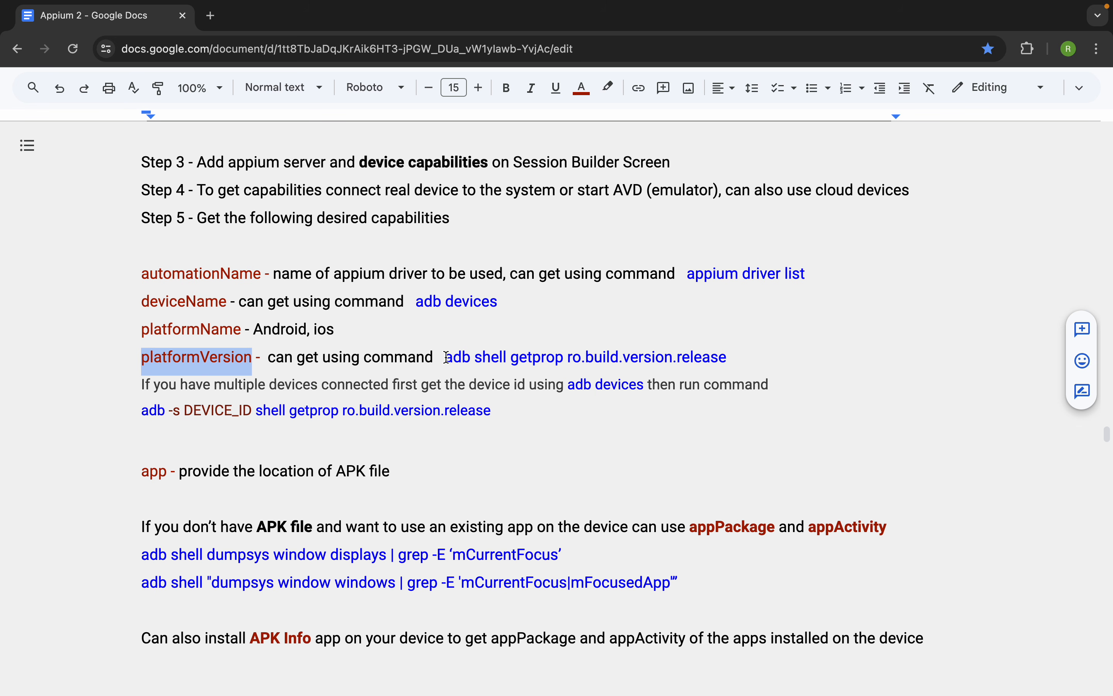
pyautogui.moveTo(446, 357); pyautogui.dragTo(729, 368)
pyautogui.press('super+c')
pyautogui.hotkey('ctrl', 'Right')
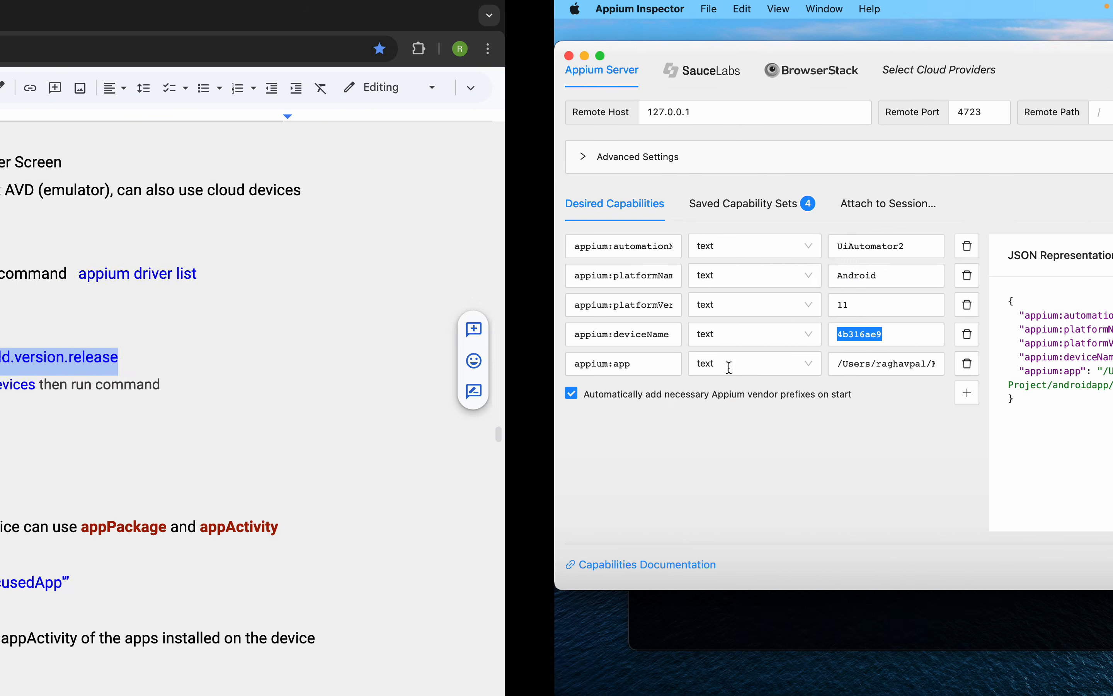
# - Clear Terminal, run adb shell getprop ro.build.version.release, and highlight the version number in the output
pyautogui.click(408, 621)
pyautogui.write('clear')
pyautogui.press('Return')
pyautogui.press('Return')
pyautogui.press('super+v')
pyautogui.press('Return')
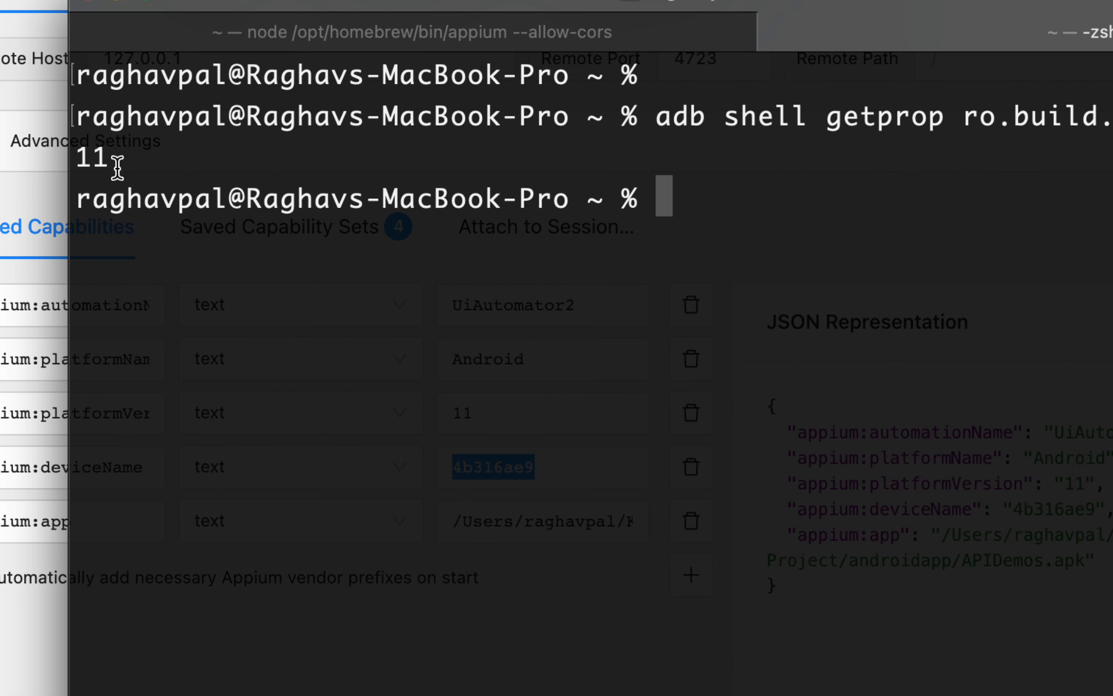
pyautogui.moveTo(117, 166); pyautogui.dragTo(60, 164)
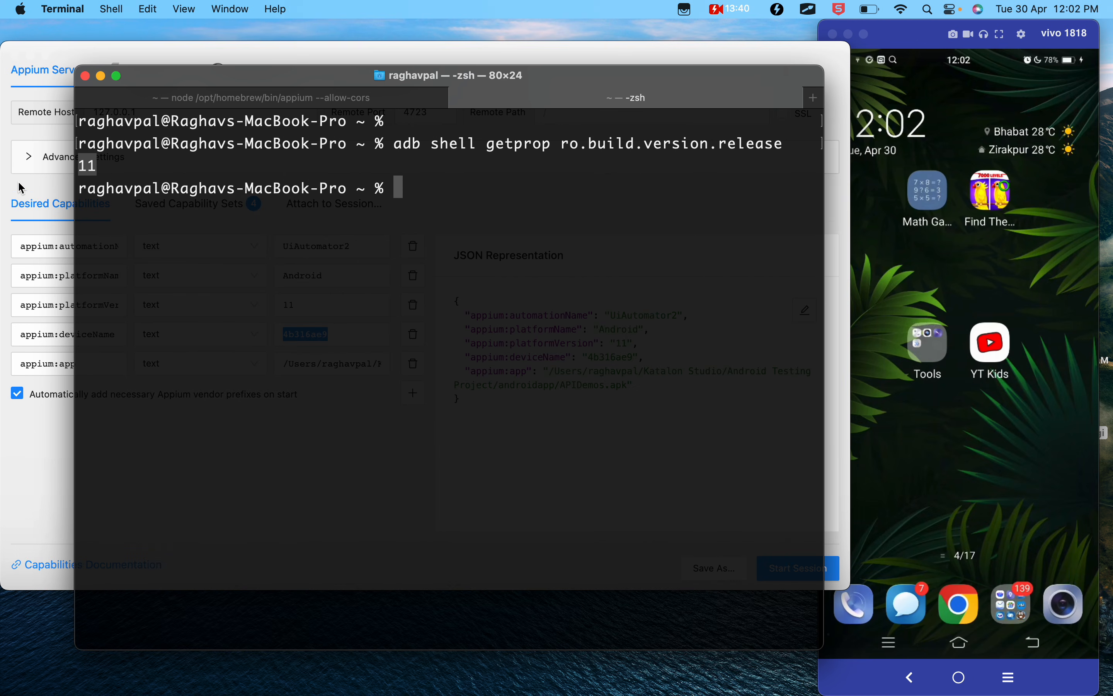
# - Return to Appium Inspector and highlight the appium:platformVersion capability and its value
pyautogui.click(21, 188)
pyautogui.moveTo(318, 303); pyautogui.dragTo(277, 302)
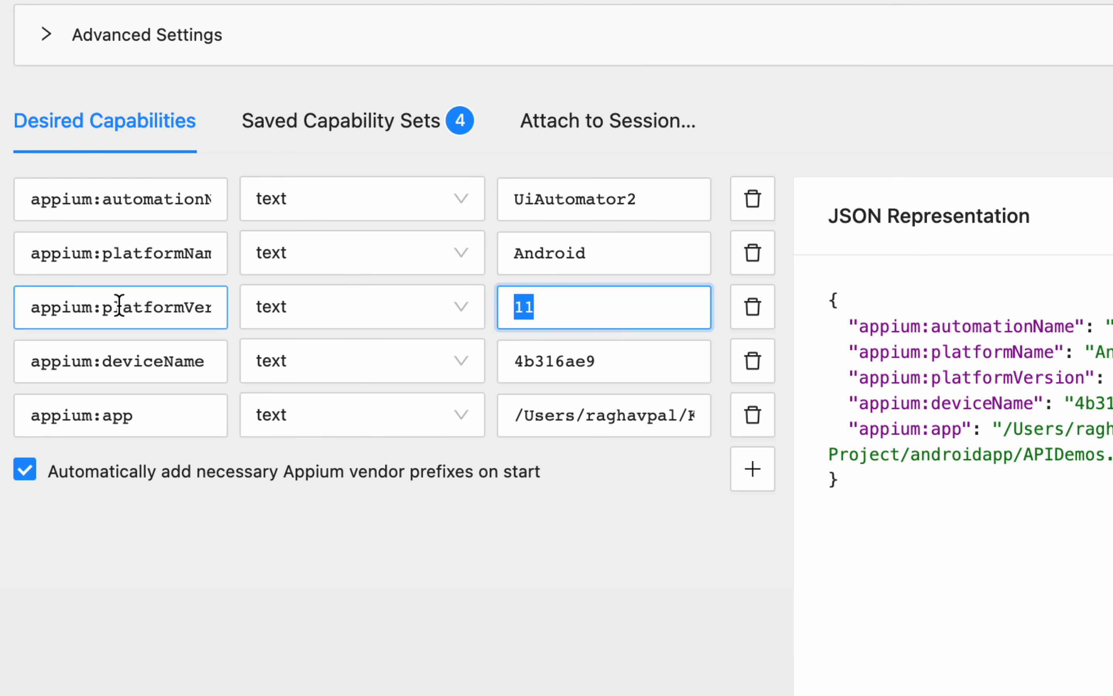
pyautogui.moveTo(69, 305); pyautogui.dragTo(126, 305)
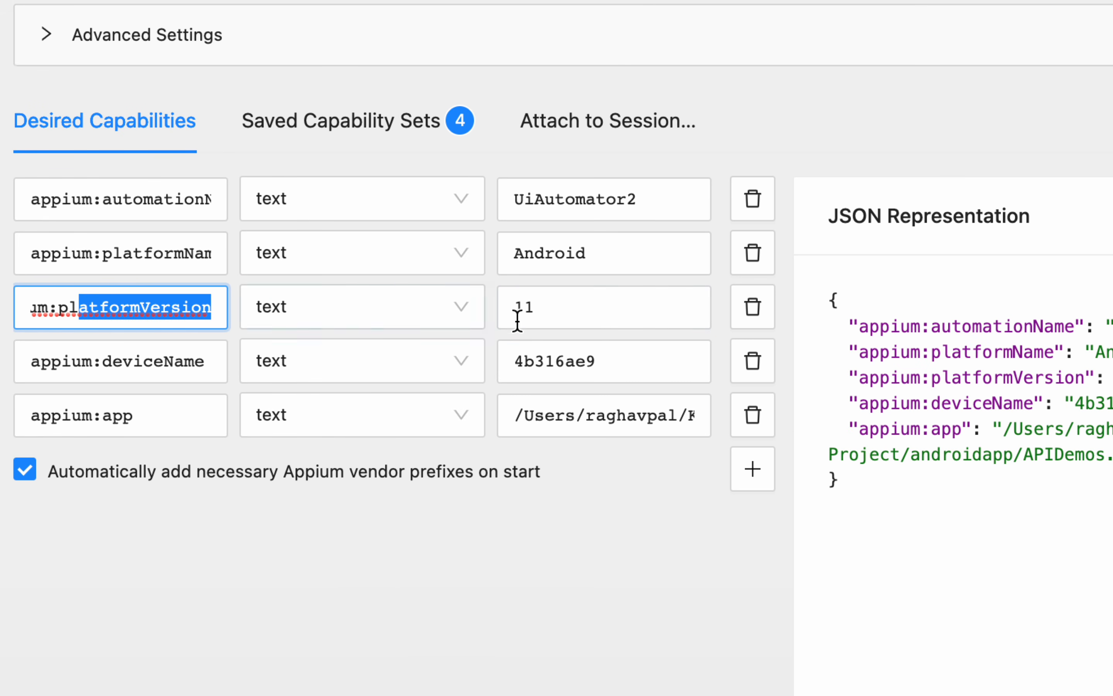
pyautogui.click(529, 305)
pyautogui.moveTo(536, 307); pyautogui.dragTo(499, 310)
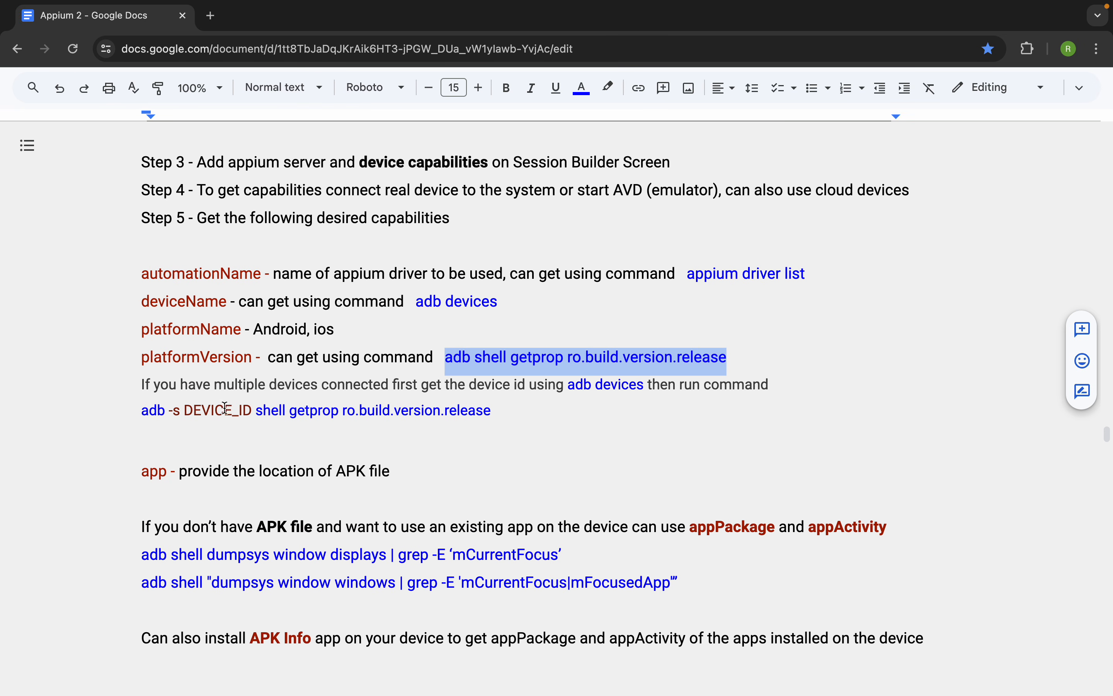
# - Switch to the Google Docs notes and highlight the instructions for getting the platform version with a DEVICE_ID when multiple devices are connected
pyautogui.click(225, 408)
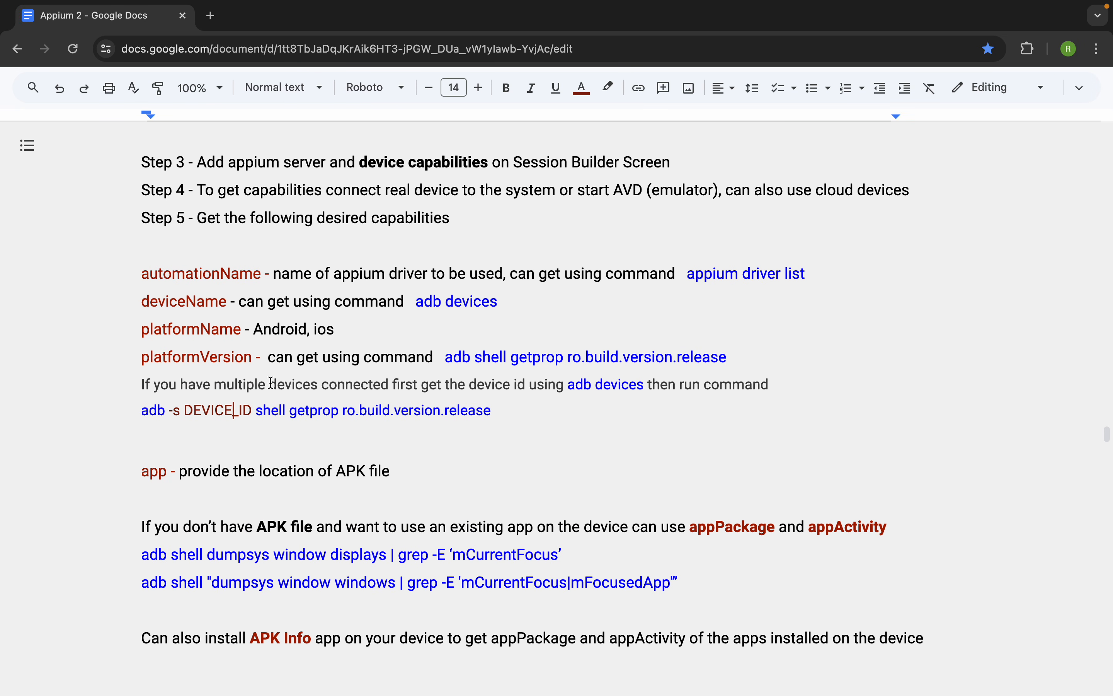
pyautogui.moveTo(159, 384); pyautogui.dragTo(795, 385)
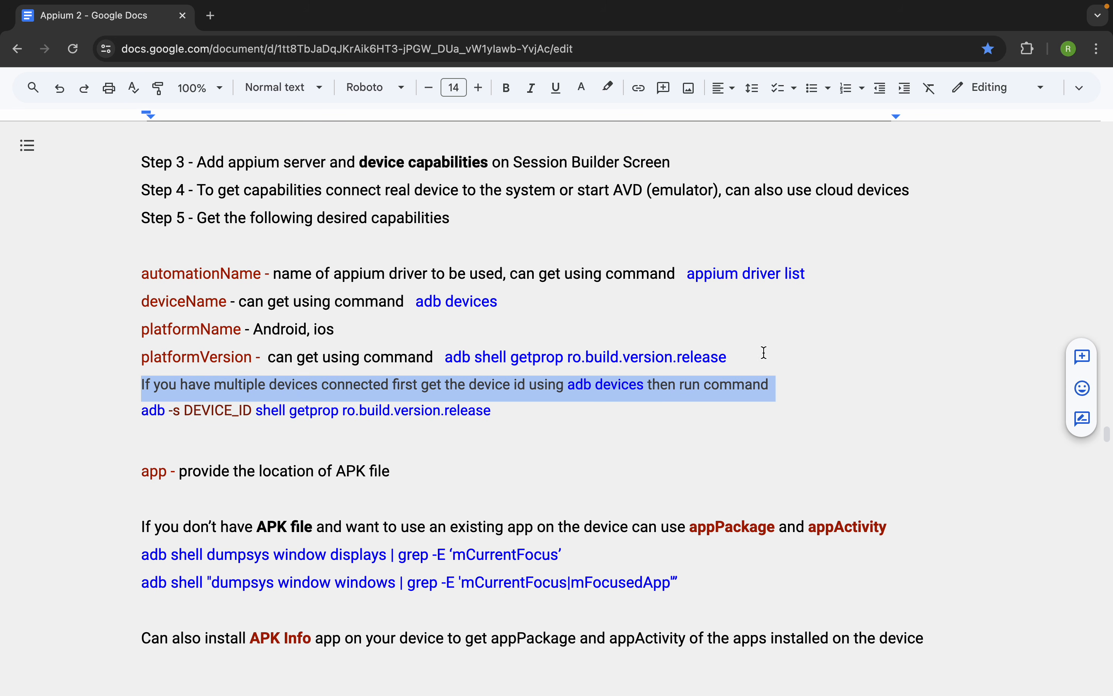
pyautogui.moveTo(740, 353); pyautogui.dragTo(446, 354)
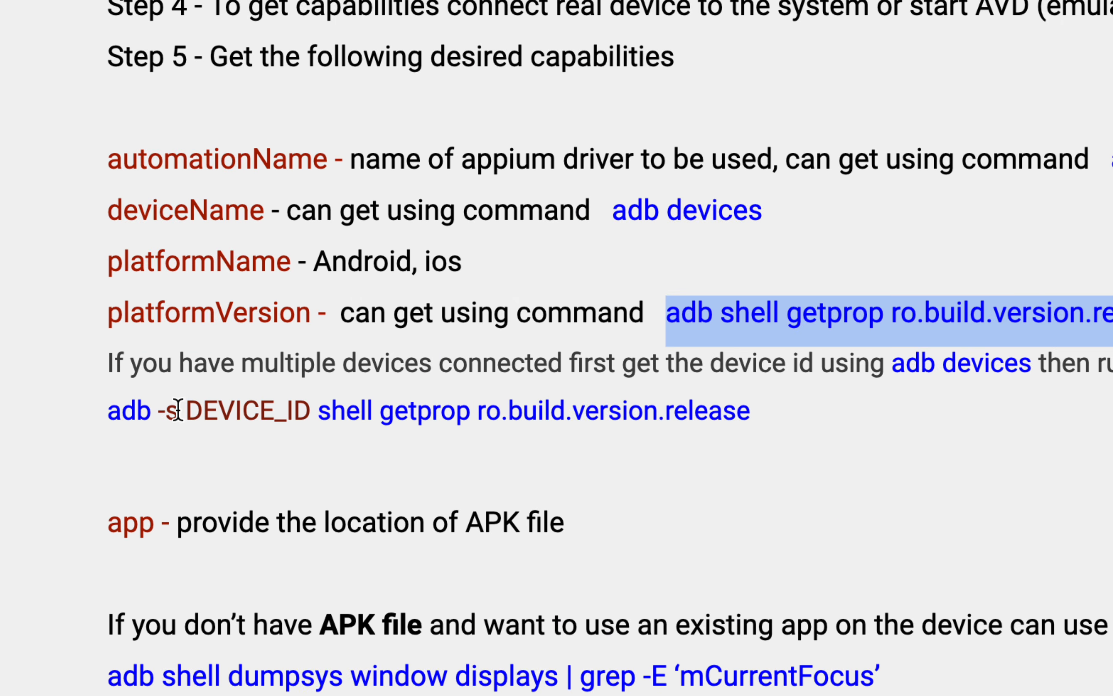
pyautogui.moveTo(181, 410); pyautogui.dragTo(310, 410)
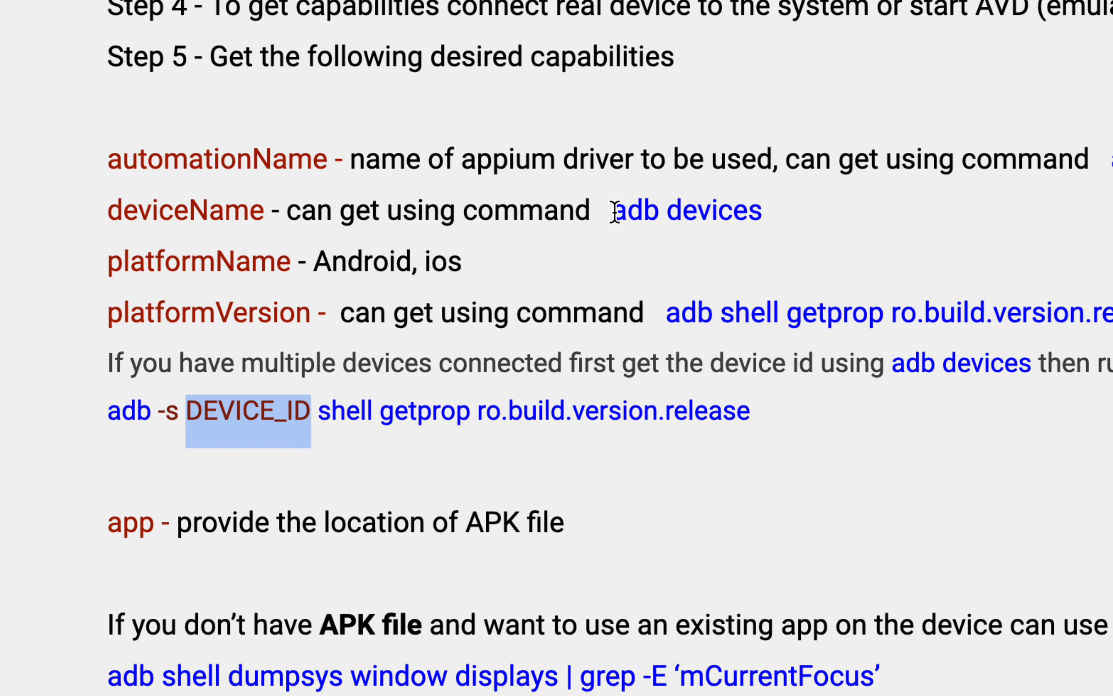
pyautogui.moveTo(614, 210); pyautogui.dragTo(762, 211)
pyautogui.moveTo(322, 416); pyautogui.dragTo(753, 410)
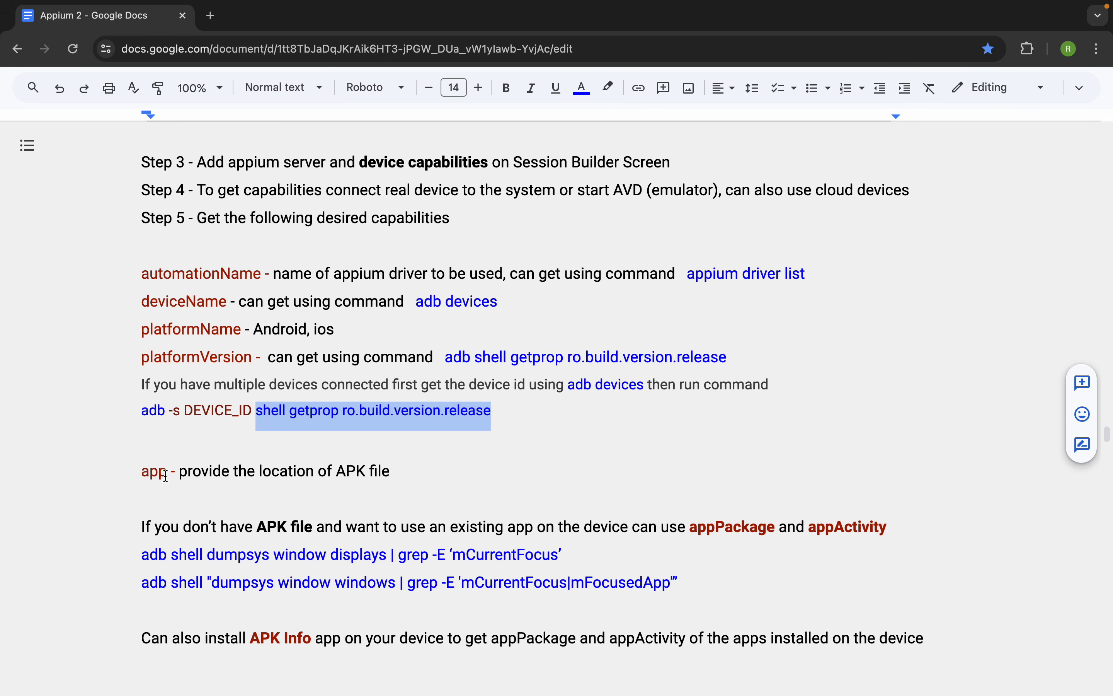
# - Highlight app in the notes, then switch to Appium Inspector and highlight the appium:app capability and its APK path
pyautogui.moveTo(164, 473); pyautogui.dragTo(138, 473)
pyautogui.hotkey('ctrl', 'Right')
pyautogui.moveTo(87, 363); pyautogui.dragTo(64, 364)
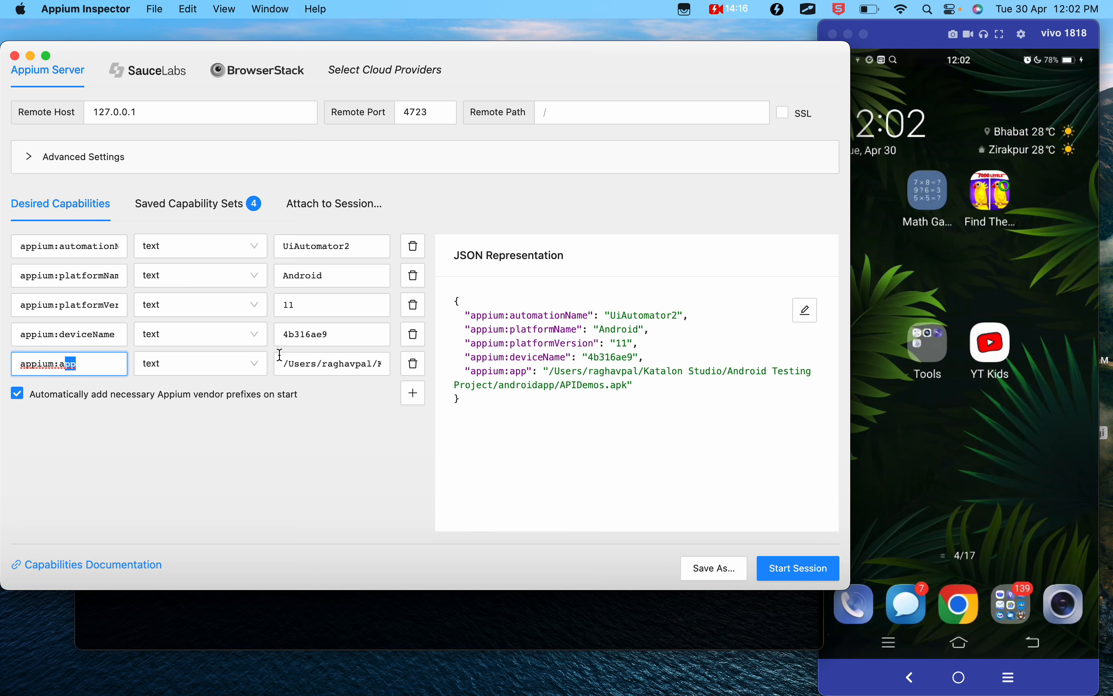
pyautogui.moveTo(547, 371); pyautogui.dragTo(653, 391)
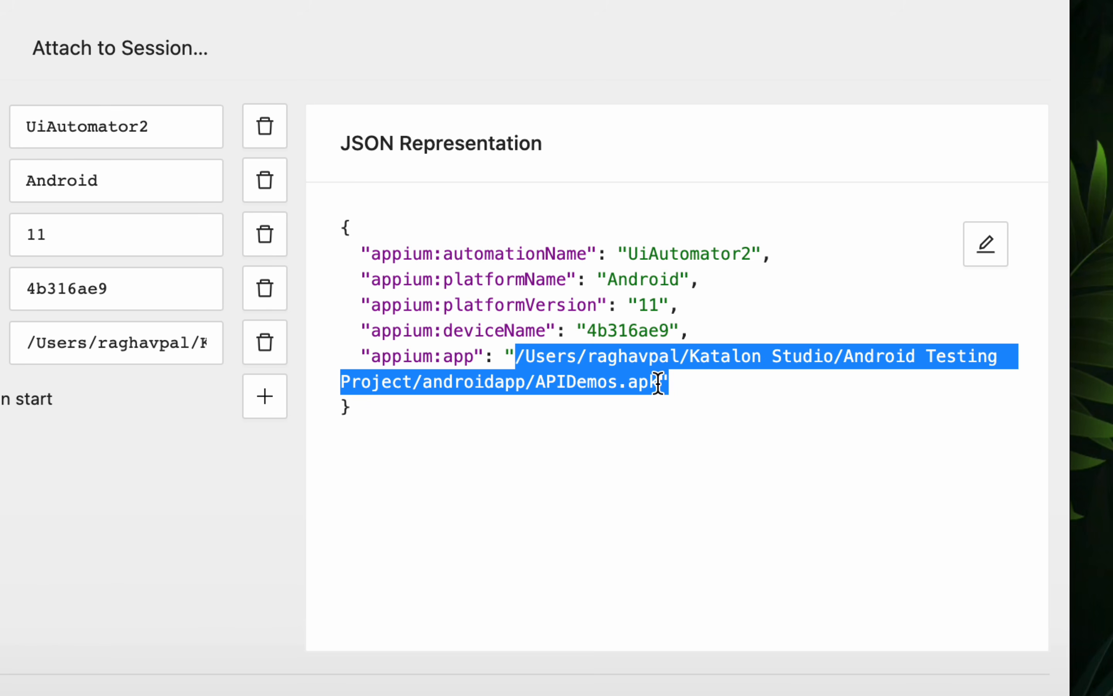
# - Return to the Google Docs notes and highlight the app capability and the appPackage alternative for when no APK file is available
pyautogui.hotkey('ctrl', 'Left')
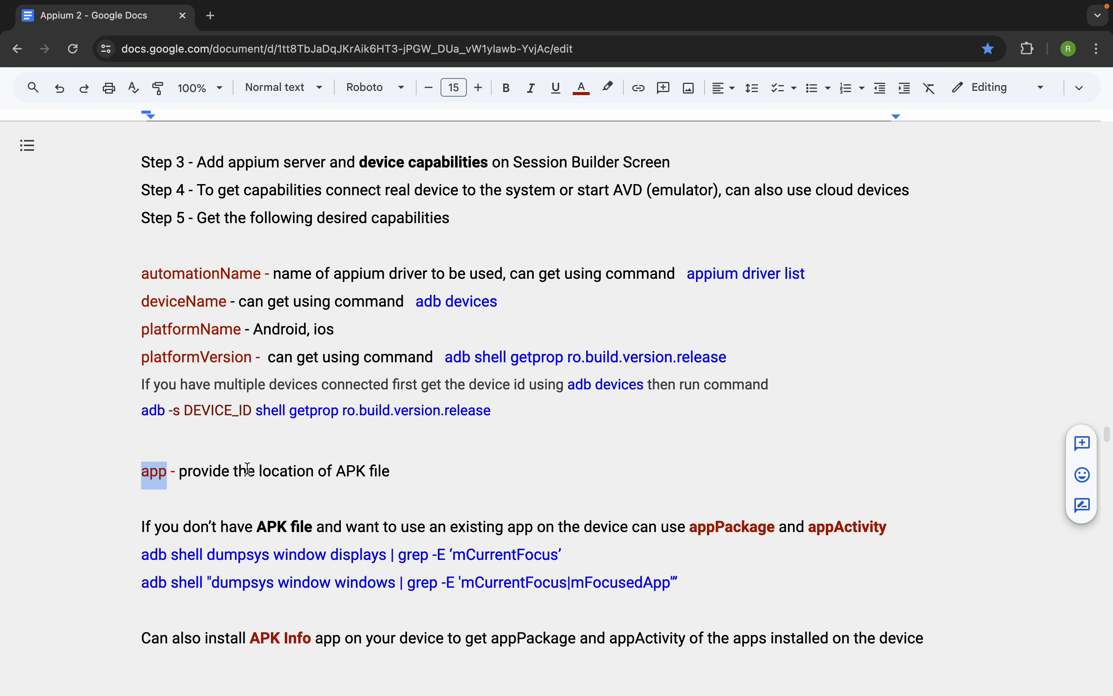
pyautogui.scroll(-3, 247, 468)
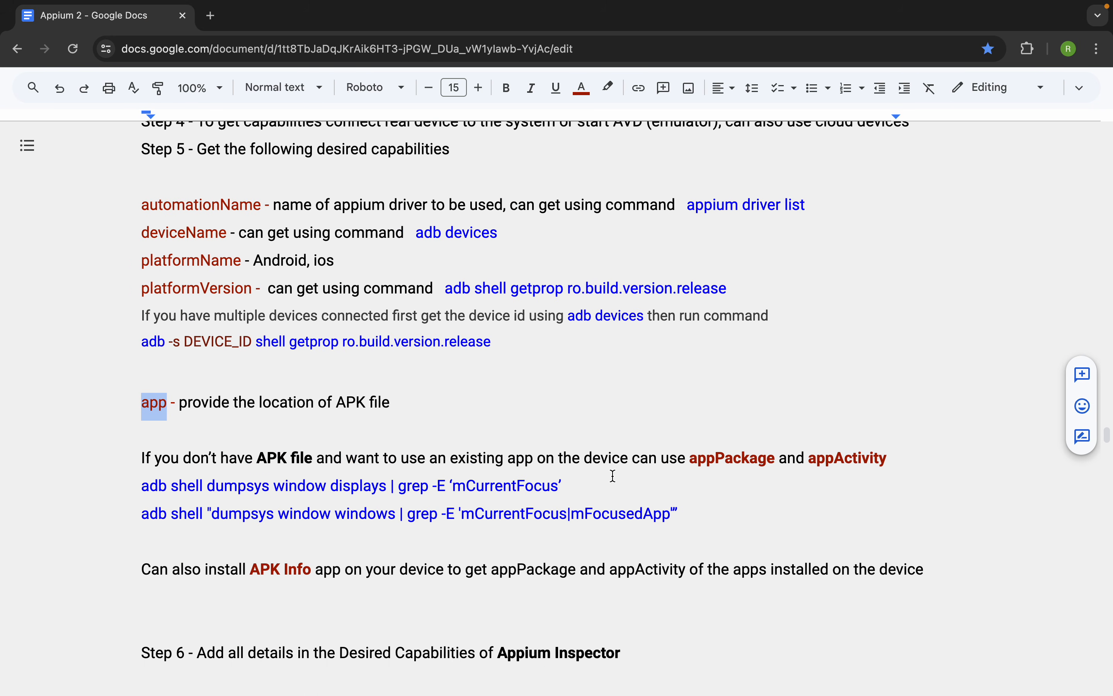
pyautogui.scroll(-2, 613, 476)
pyautogui.scroll(-3, 516, 415)
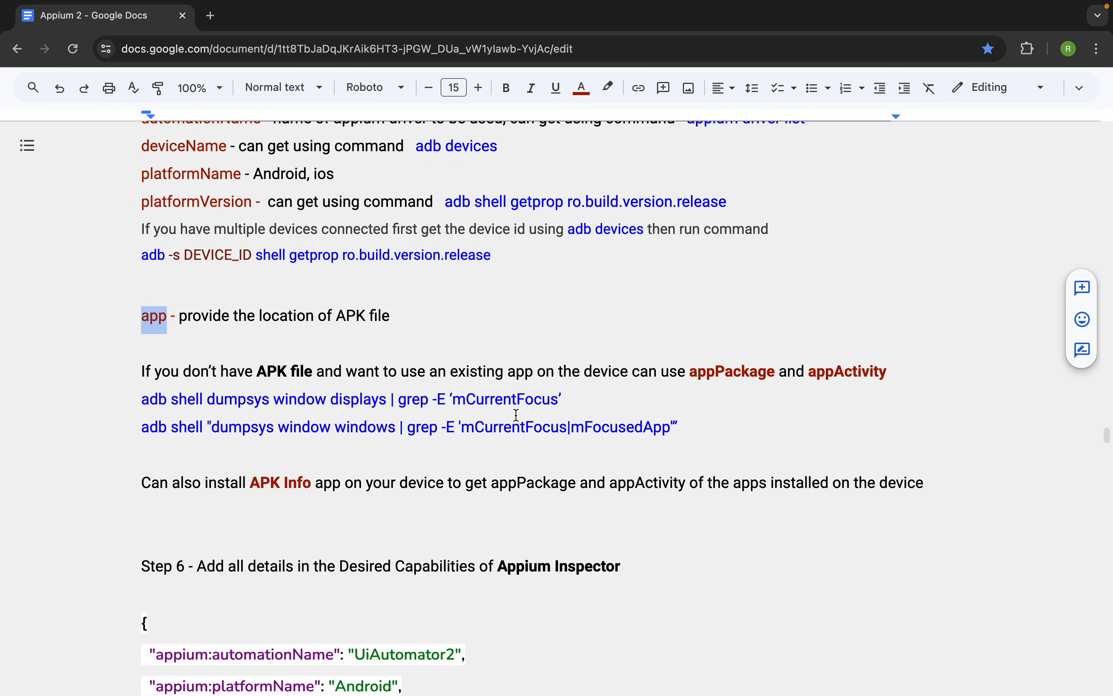
pyautogui.moveTo(694, 420); pyautogui.dragTo(126, 374)
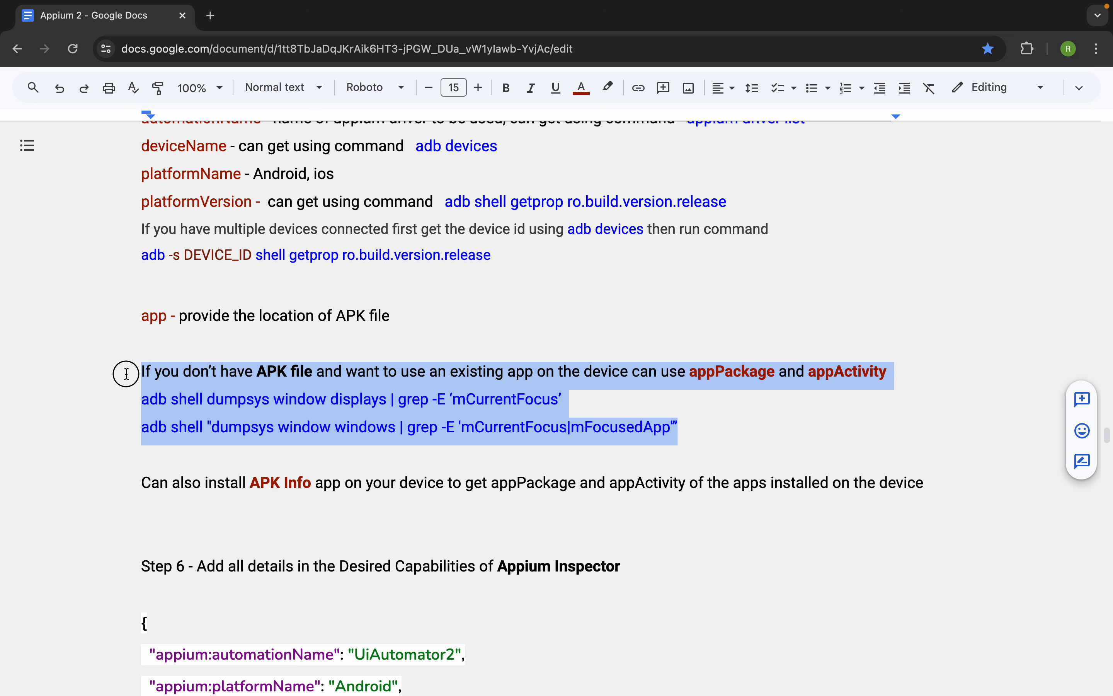
pyautogui.click(191, 316)
pyautogui.moveTo(408, 316); pyautogui.dragTo(55, 316)
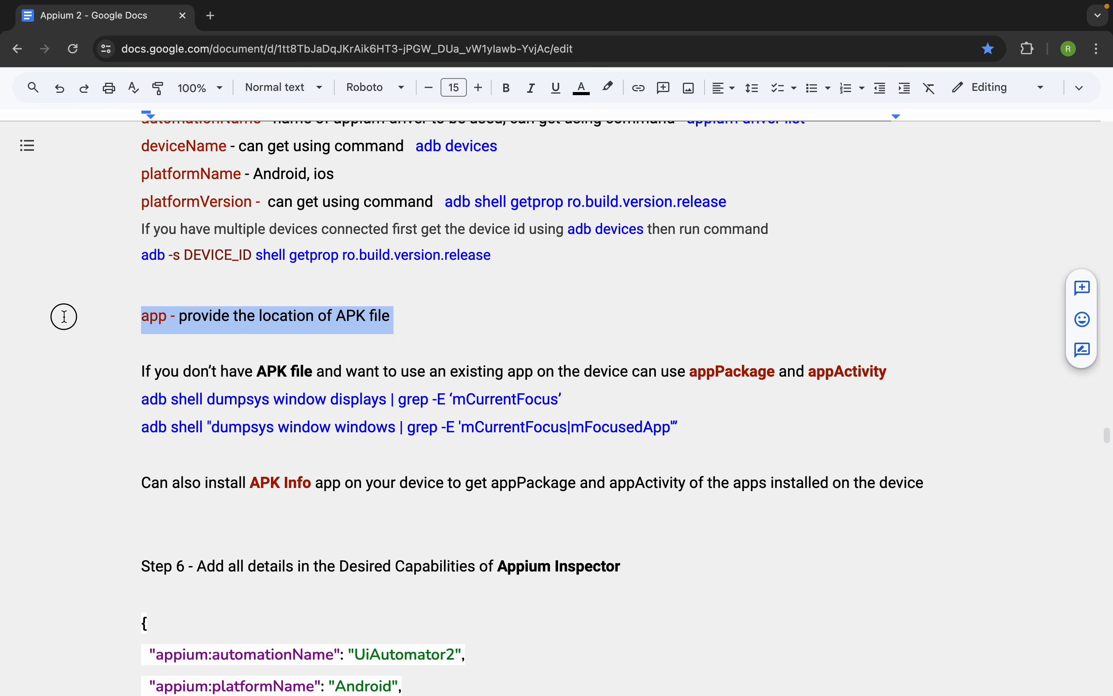
pyautogui.doubleClick(724, 372)
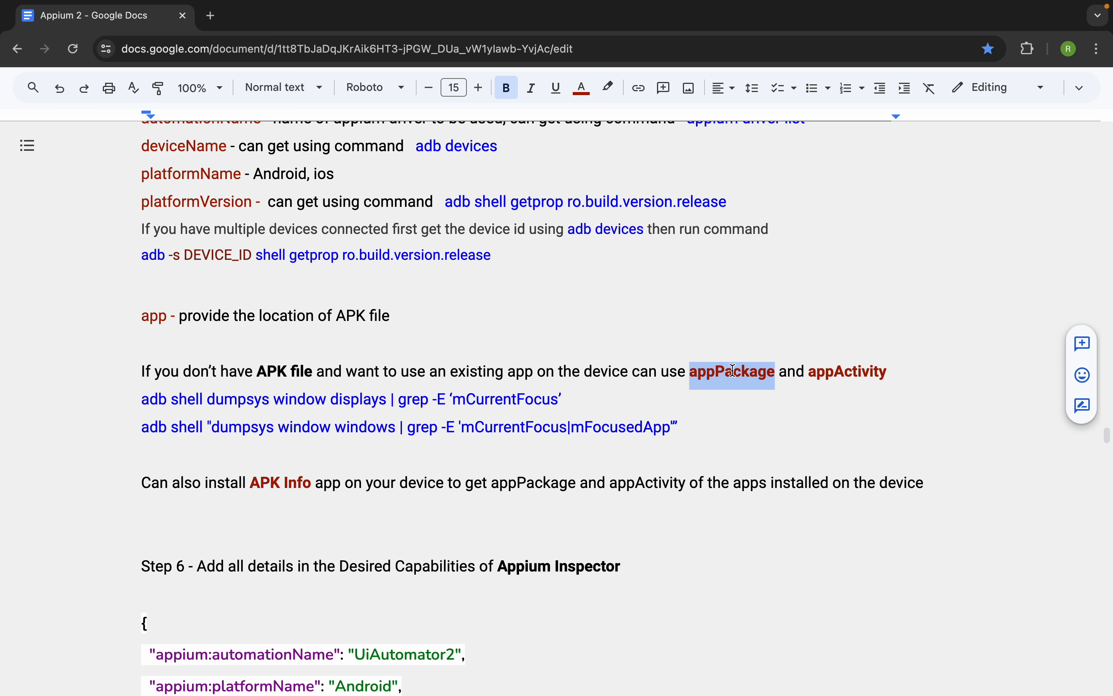
# - Highlight appPackage, appActivity and the adb shell dumpsys window displays command in the notes
pyautogui.doubleClick(849, 373)
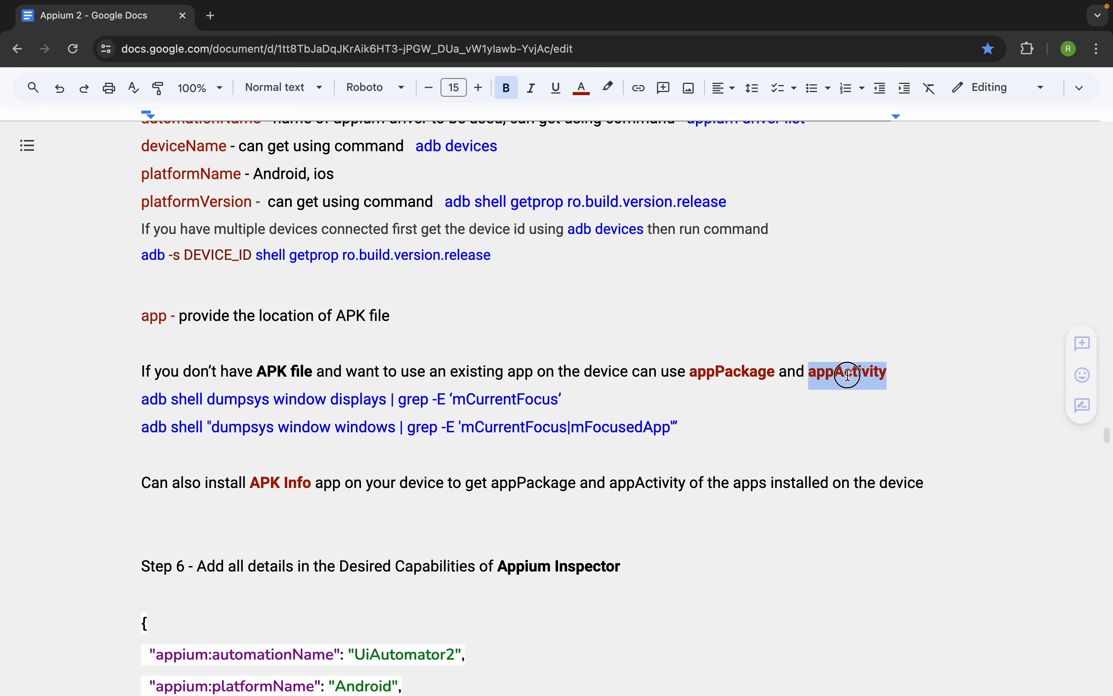
pyautogui.doubleClick(709, 372)
pyautogui.doubleClick(849, 372)
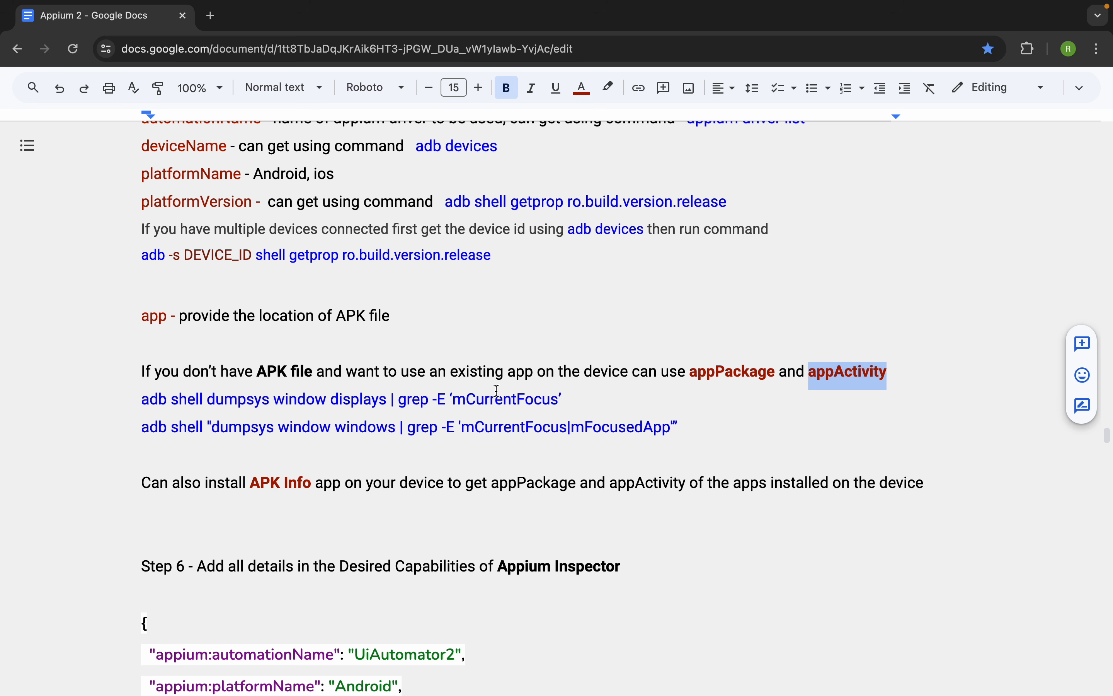
pyautogui.moveTo(562, 399); pyautogui.dragTo(99, 396)
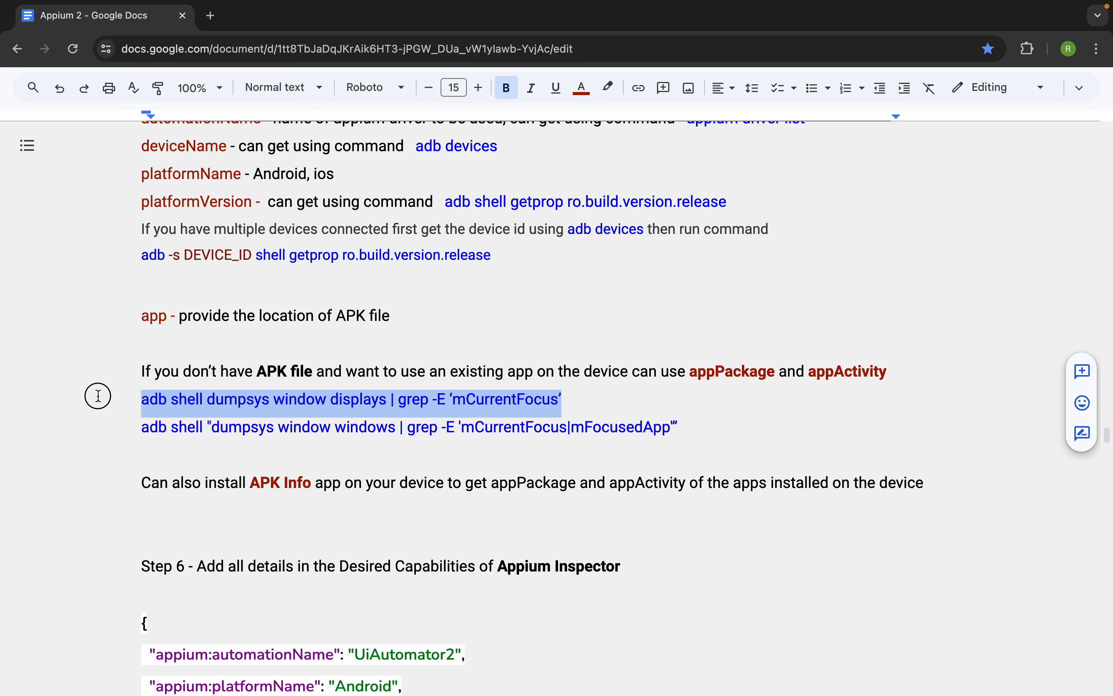
# - Switch to the mirrored phone in Vysor, browse its home screens and open the Classroom app
pyautogui.hotkey('ctrl', 'Right')
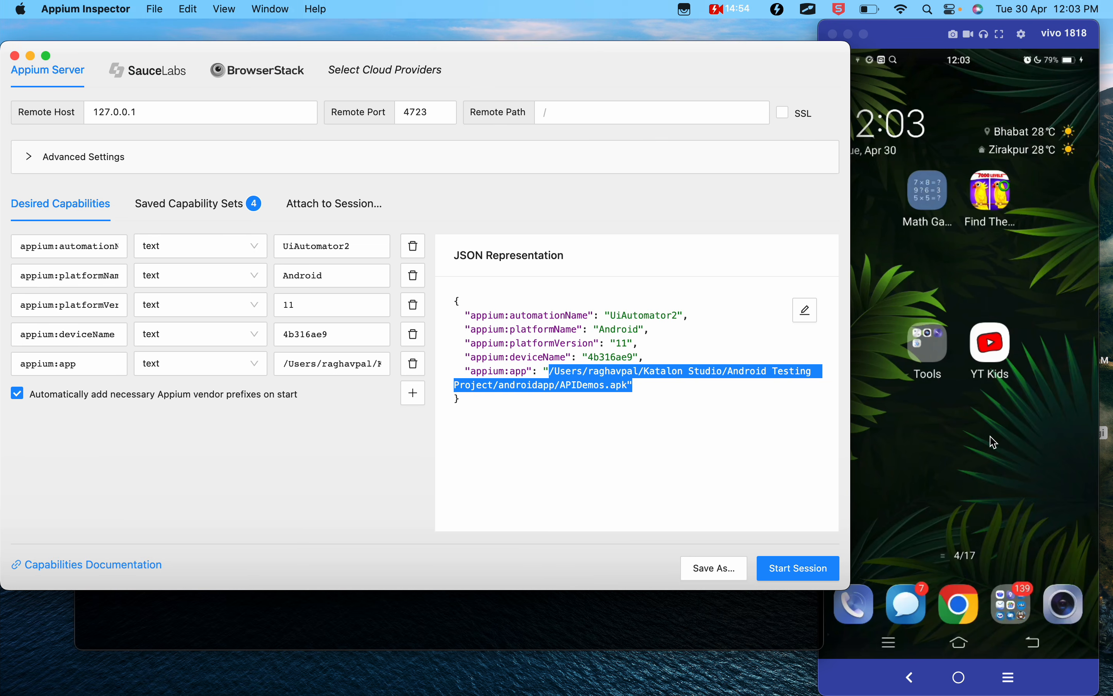
pyautogui.click(990, 437)
pyautogui.hscroll(3, 991, 436)
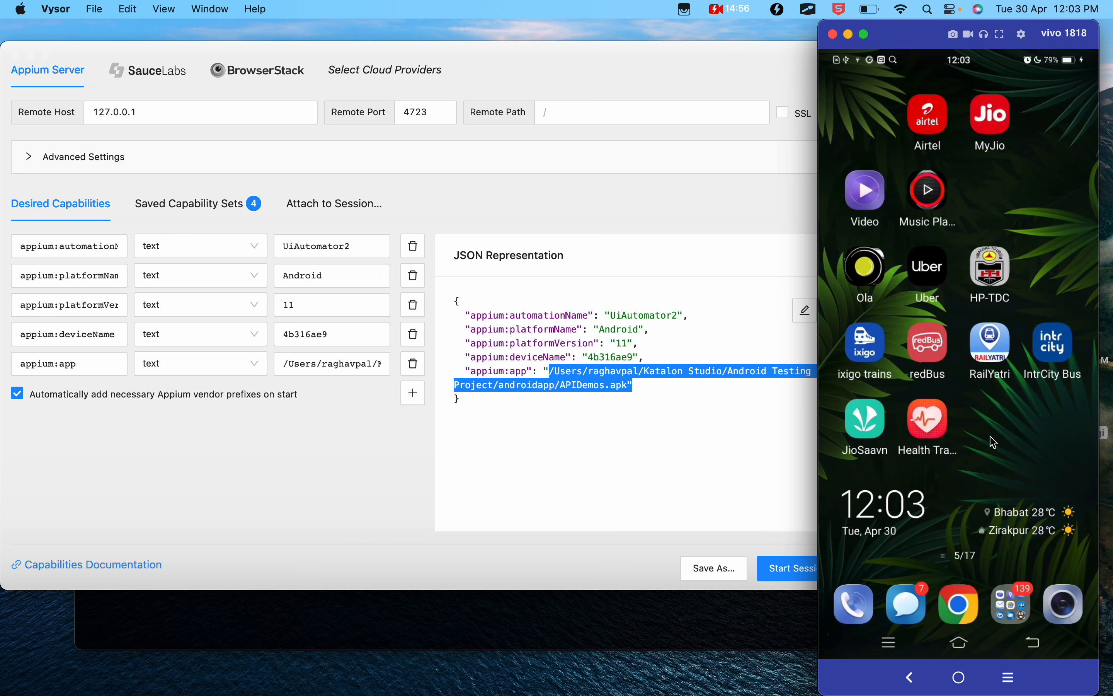
pyautogui.hscroll(-3, 994, 442)
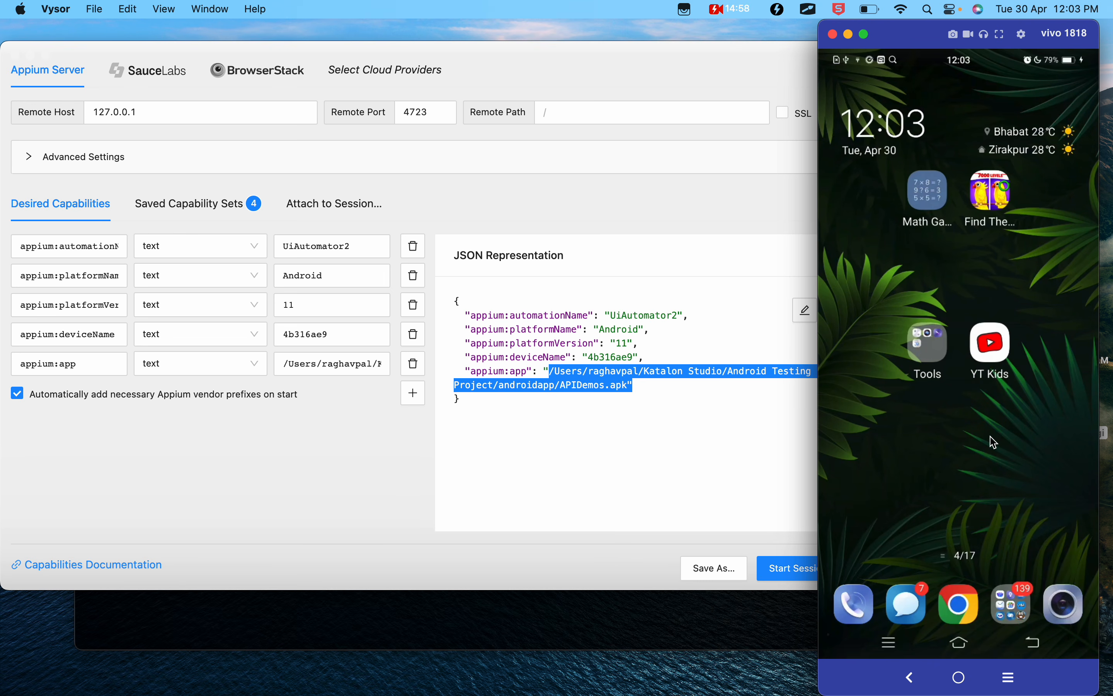
pyautogui.hscroll(-3, 994, 442)
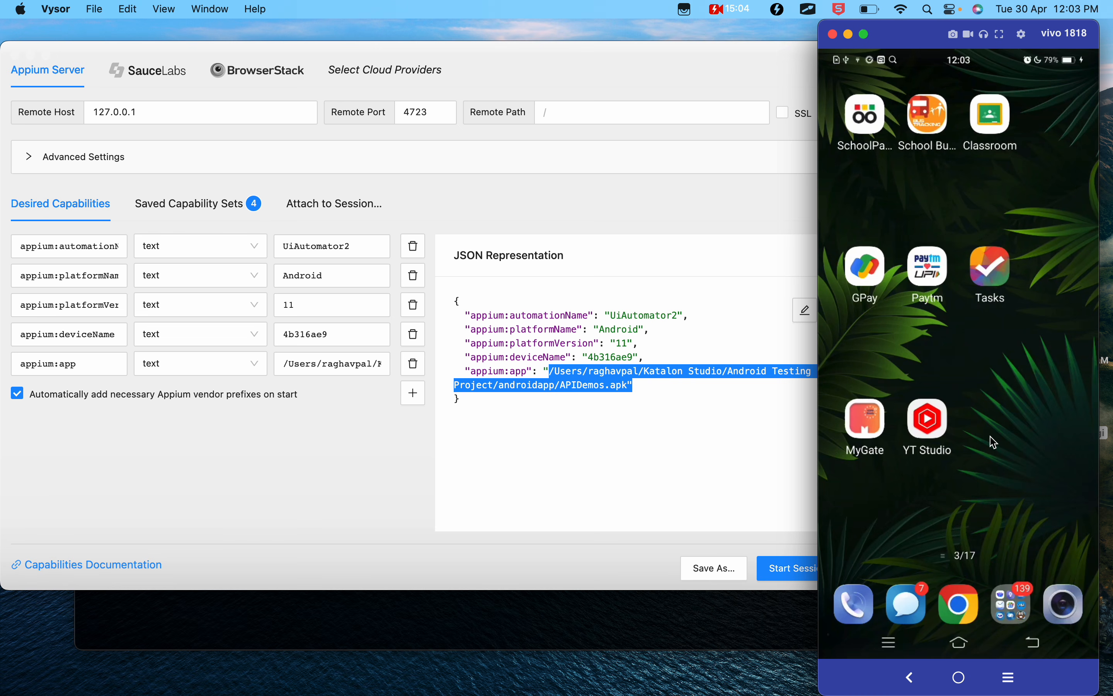
pyautogui.click(997, 116)
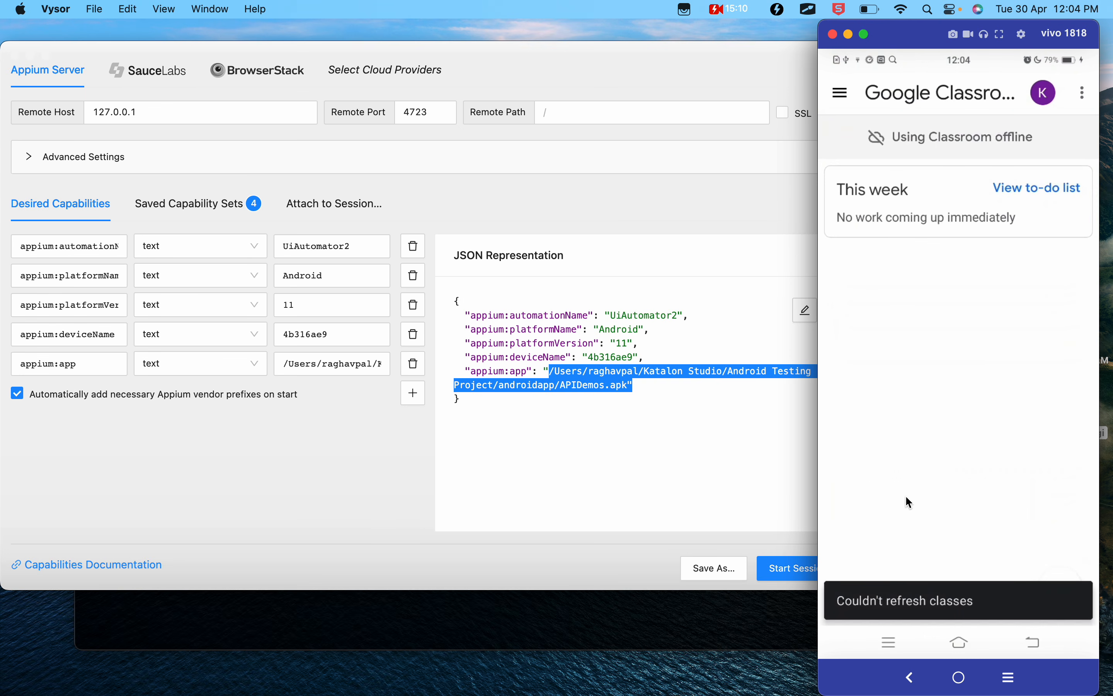
# - Return to the Google Docs notes, undo the accidental text move and copy the full adb shell dumpsys window displays command
pyautogui.hotkey('ctrl', 'Left')
pyautogui.doubleClick(572, 404)
pyautogui.moveTo(580, 398); pyautogui.dragTo(343, 409)
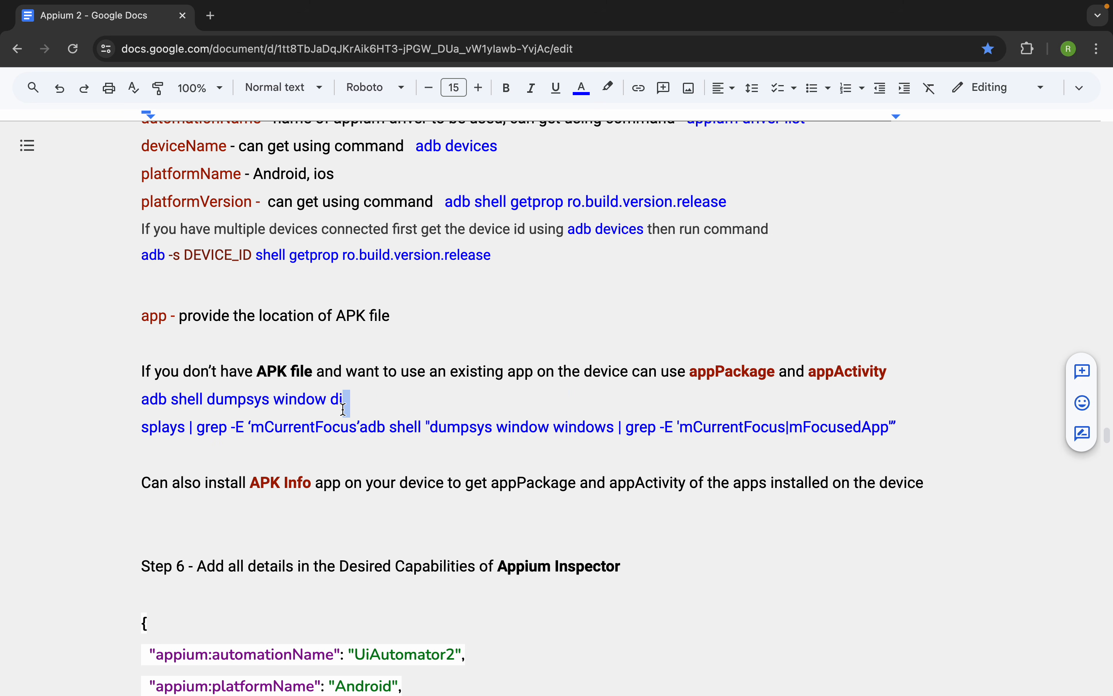
pyautogui.press('super+z')
pyautogui.moveTo(578, 398); pyautogui.dragTo(136, 399)
pyautogui.press('super+c')
# - Switch to Terminal, run the copied dumpsys command, and list the connected devices with adb devices
pyautogui.hotkey('ctrl', 'Right')
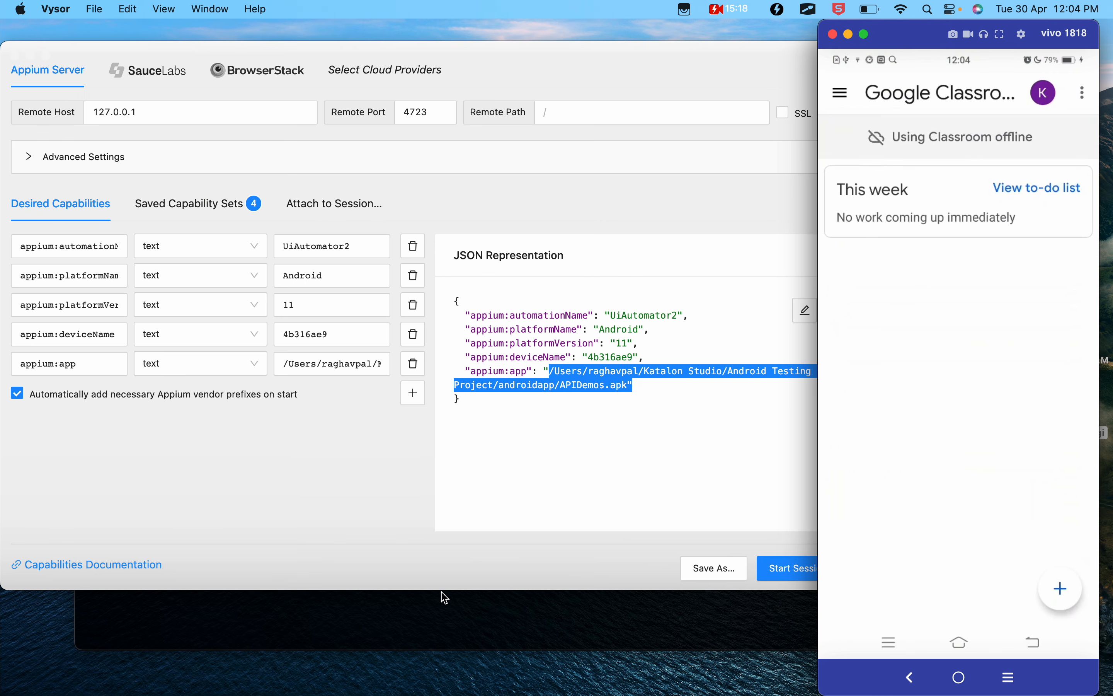
pyautogui.click(431, 616)
pyautogui.press('super+v')
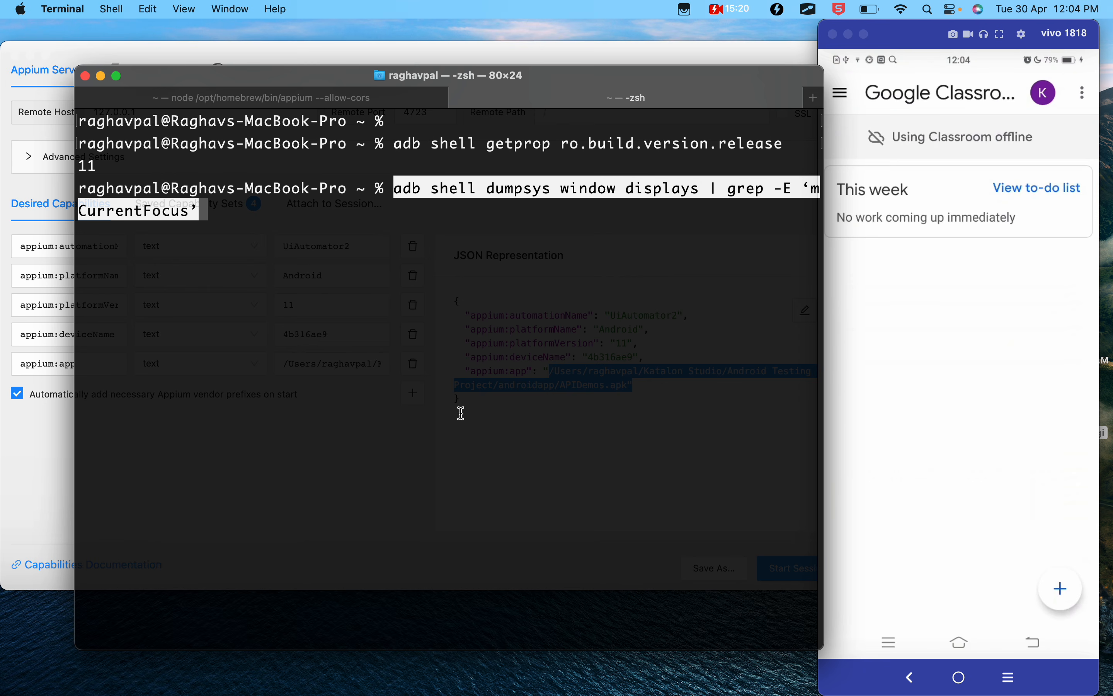
pyautogui.press('Return')
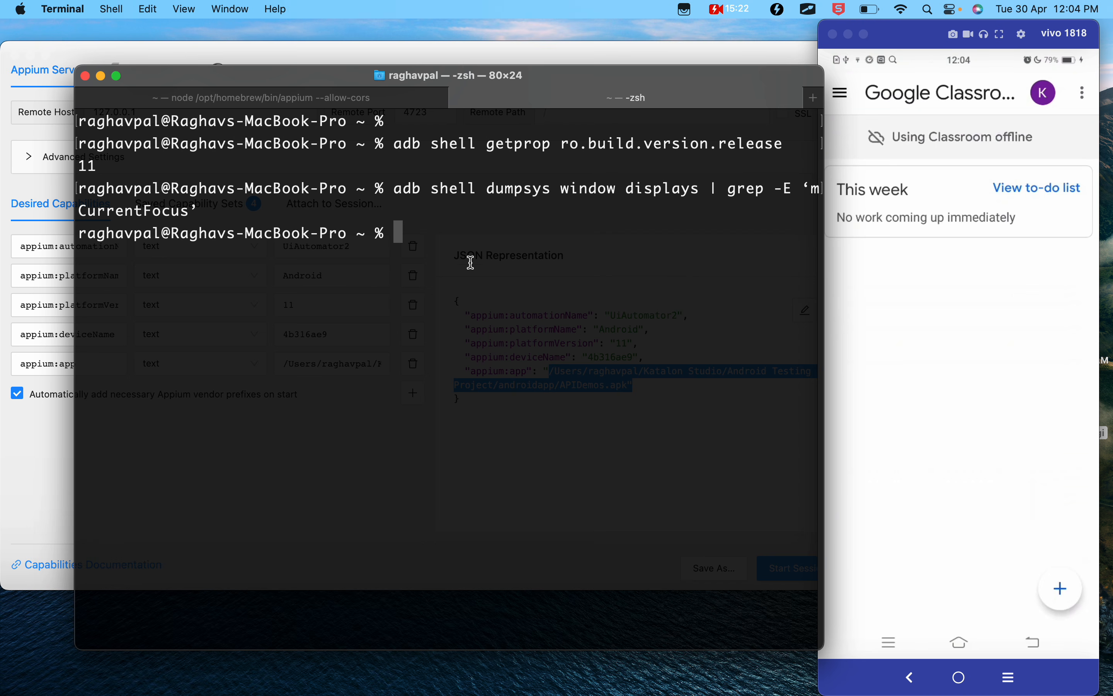
pyautogui.write('adb devices')
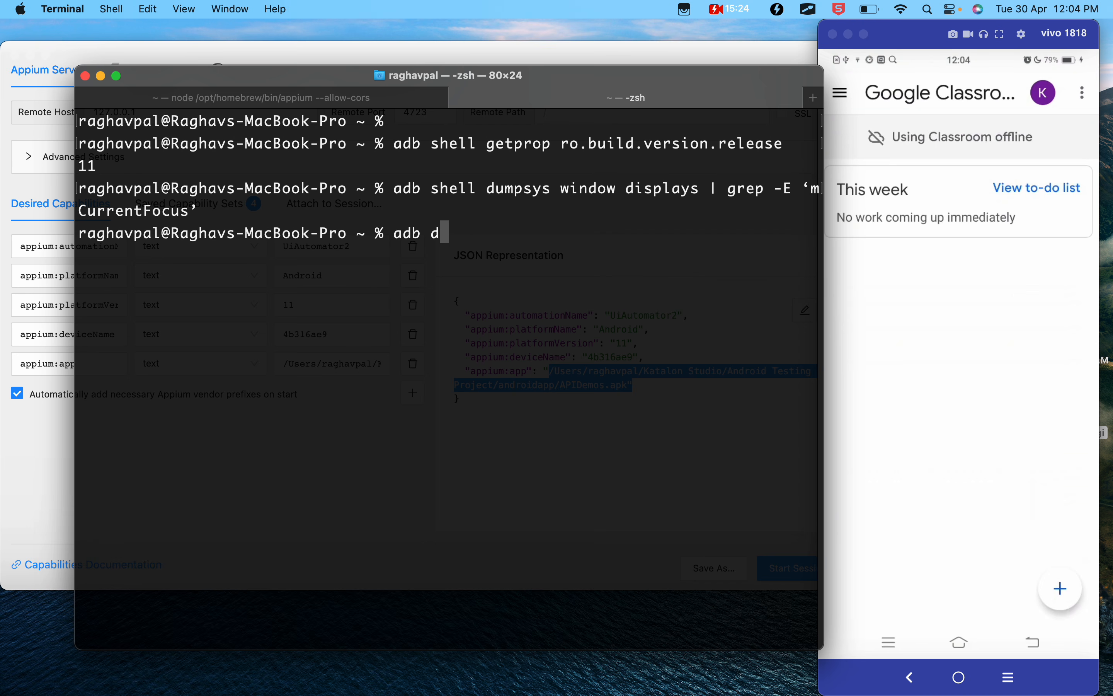
pyautogui.press('Return')
# - Rerun adb shell dumpsys window displays | grep -E 'mCurrentFocus' with straight quotes and highlight the package and activity names in its output
pyautogui.press('Up')
pyautogui.press('Up')
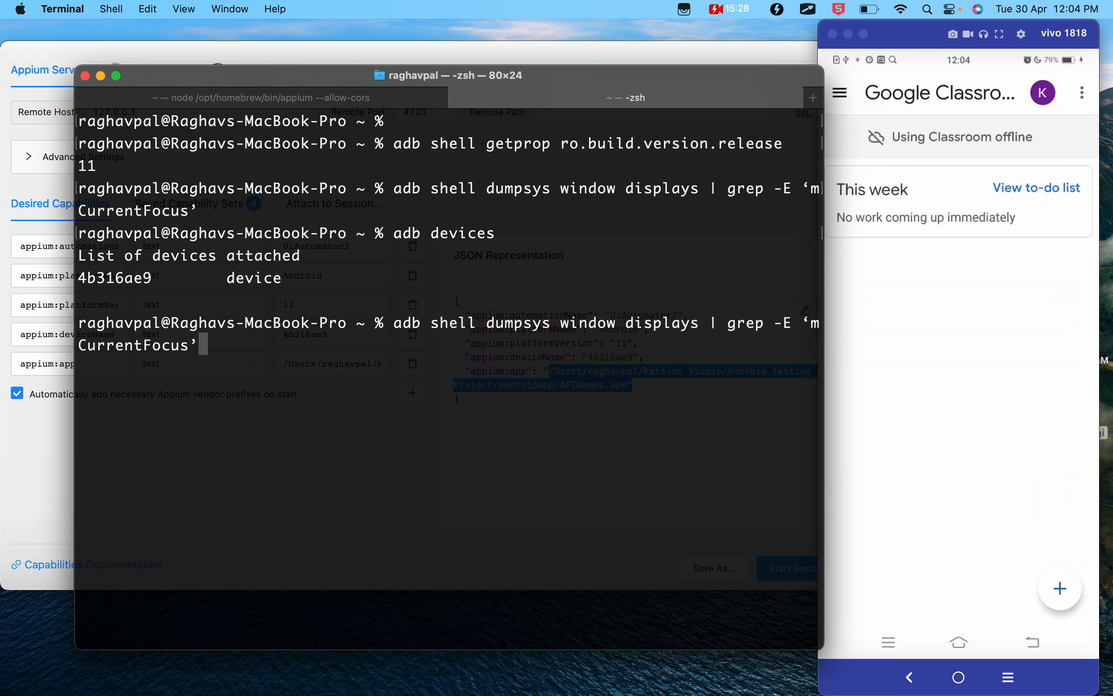
pyautogui.press('BackSpace')
pyautogui.write("'")
pyautogui.press('Left')
pyautogui.press('Left')
pyautogui.press('Left')
pyautogui.press('Left')
pyautogui.press('Left')
pyautogui.press('Left')
pyautogui.press('Left')
pyautogui.press('Left')
pyautogui.press('Left')
pyautogui.press('Left')
pyautogui.press('Left')
pyautogui.press('Left')
pyautogui.press('Left')
pyautogui.press('Left')
pyautogui.press('Left')
pyautogui.press('Left')
pyautogui.press('Left')
pyautogui.press('Left')
pyautogui.press('Right')
pyautogui.press('Right')
pyautogui.press('Right')
pyautogui.press('Right')
pyautogui.press('BackSpace')
pyautogui.write("'")
pyautogui.press('Return')
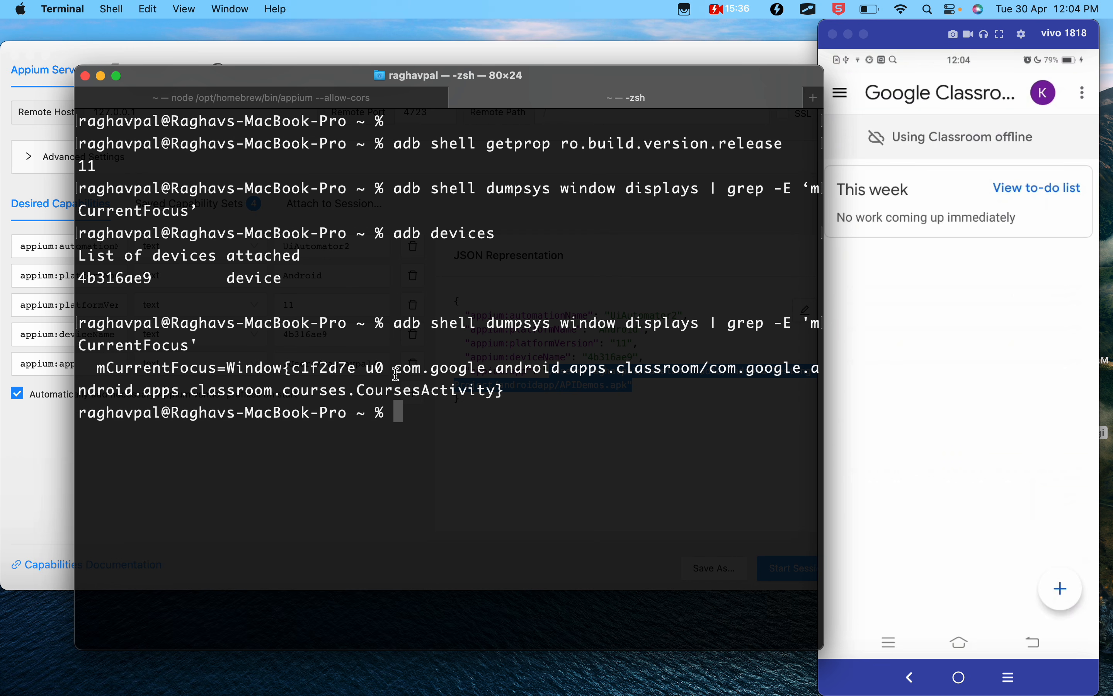
pyautogui.moveTo(395, 367); pyautogui.dragTo(496, 386)
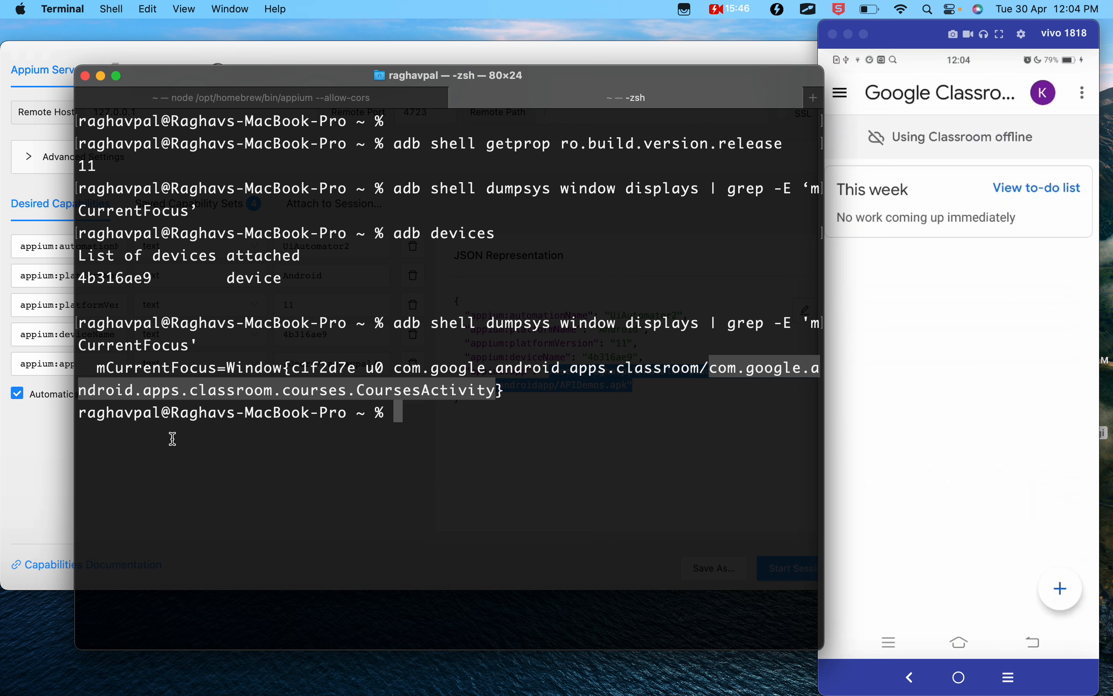
# - Switch to the mirrored phone, open Apk Info from the recent apps and browse its list of installed applications
pyautogui.click(31, 487)
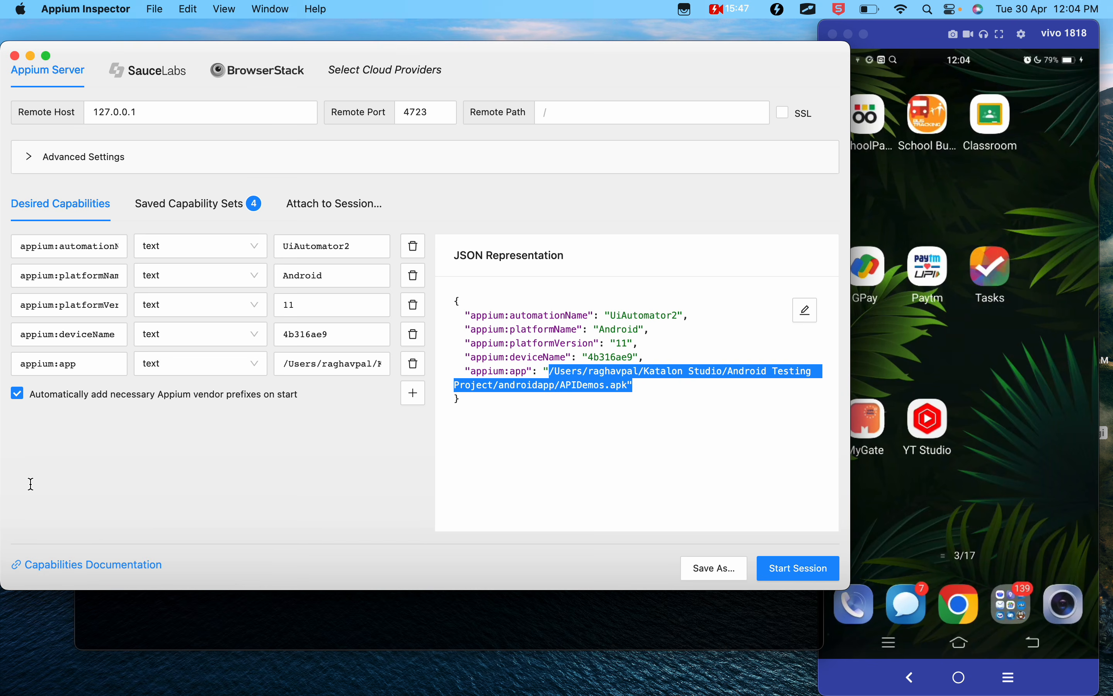
pyautogui.click(1035, 501)
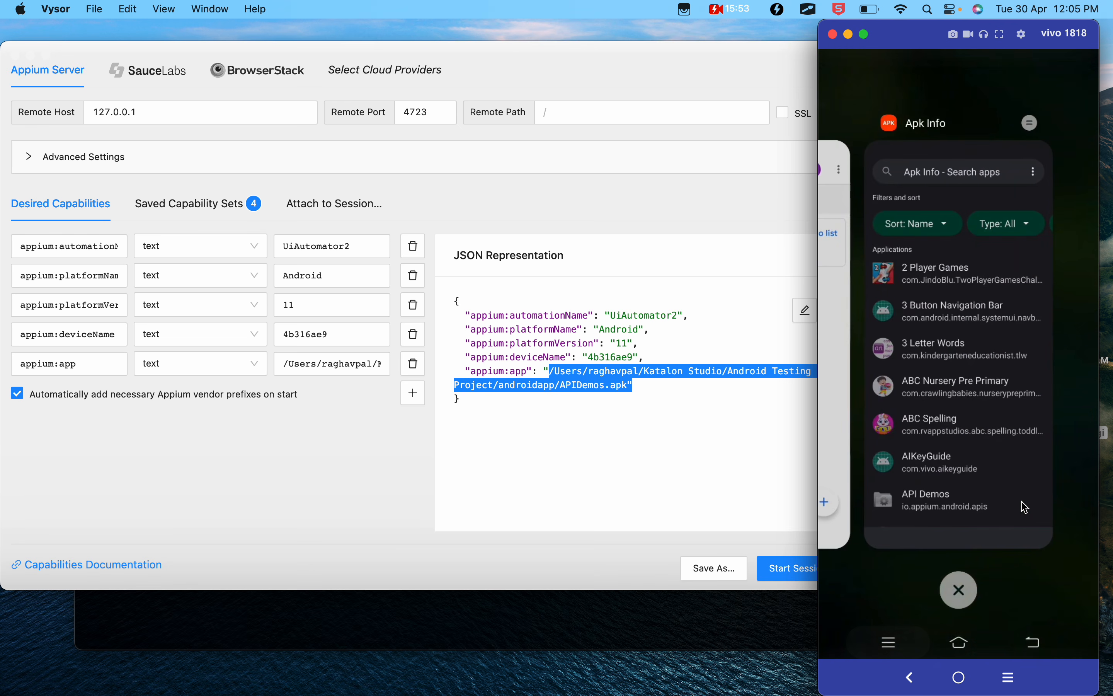
pyautogui.click(1025, 507)
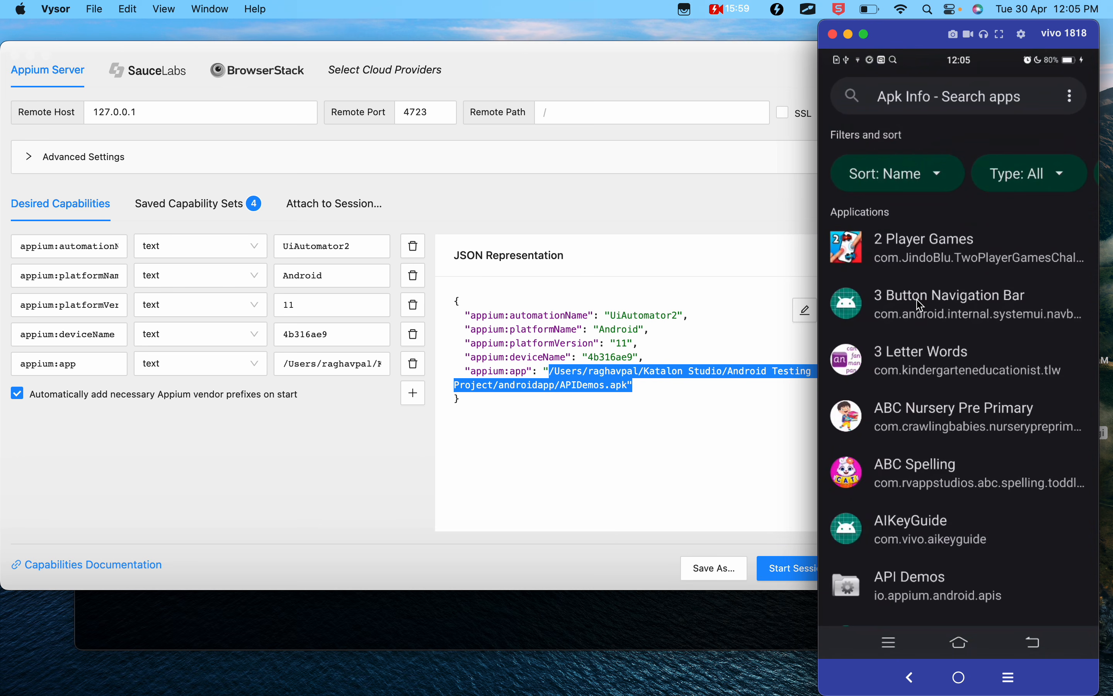
pyautogui.scroll(-3, 922, 305)
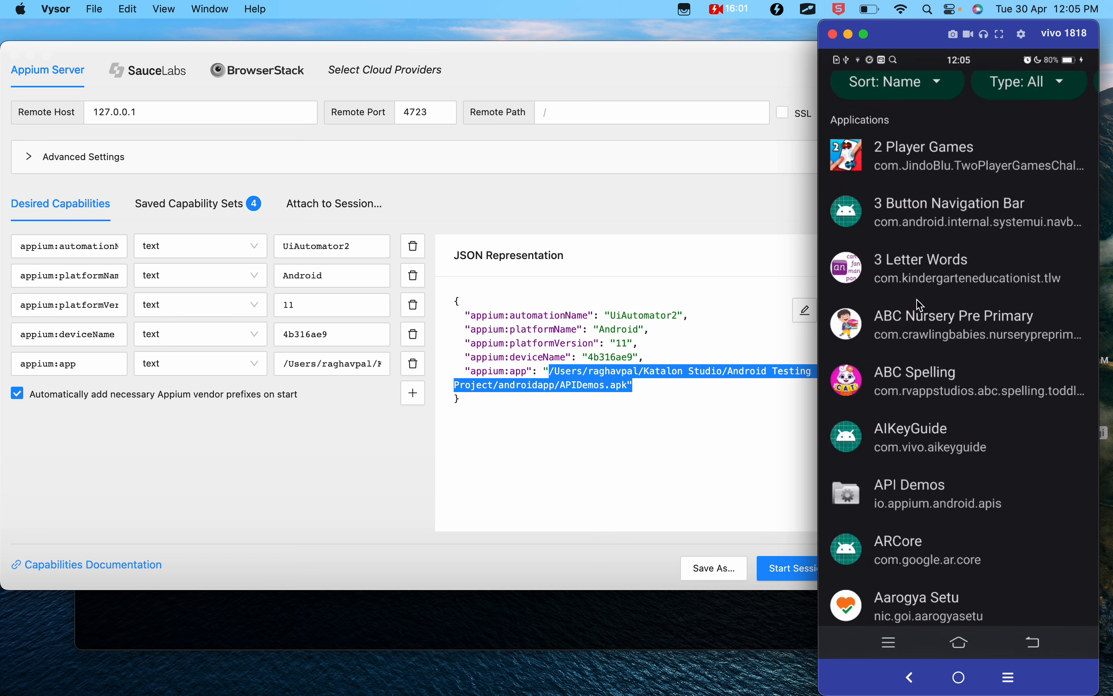
pyautogui.scroll(3, 921, 305)
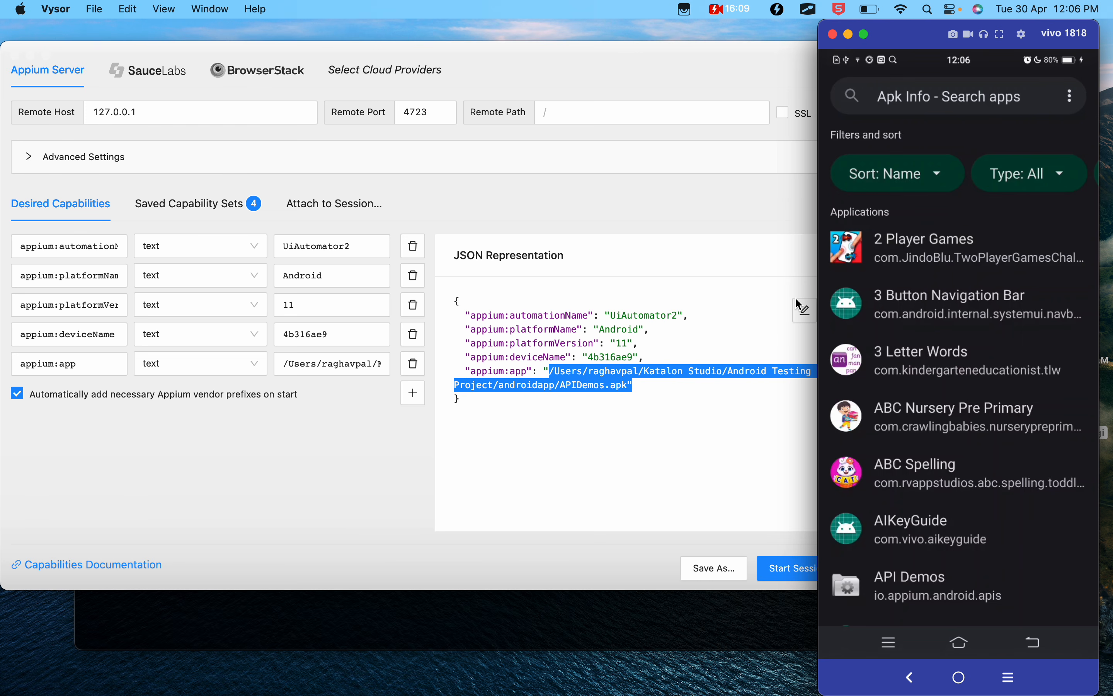
# - Return to the Google Docs notes and highlight the first dumpsys command, appPackage, appActivity and the APK file location text
pyautogui.hotkey('ctrl', 'Left')
pyautogui.click(465, 428)
pyautogui.moveTo(593, 403); pyautogui.dragTo(147, 405)
pyautogui.doubleClick(733, 373)
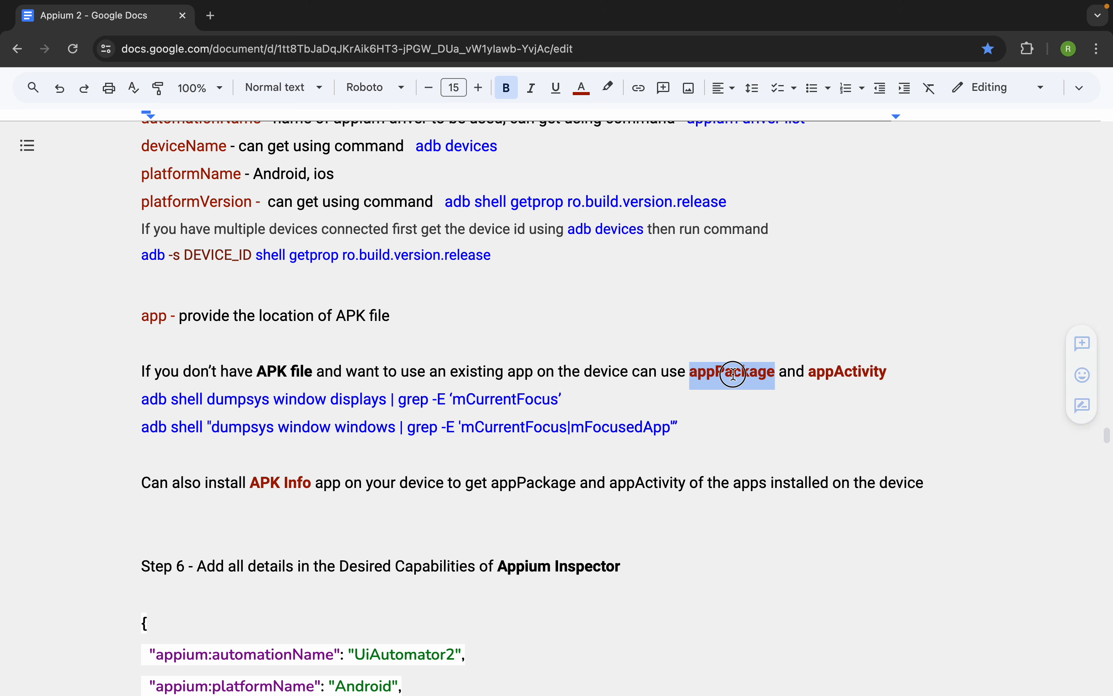
pyautogui.doubleClick(848, 374)
pyautogui.moveTo(402, 314); pyautogui.dragTo(297, 317)
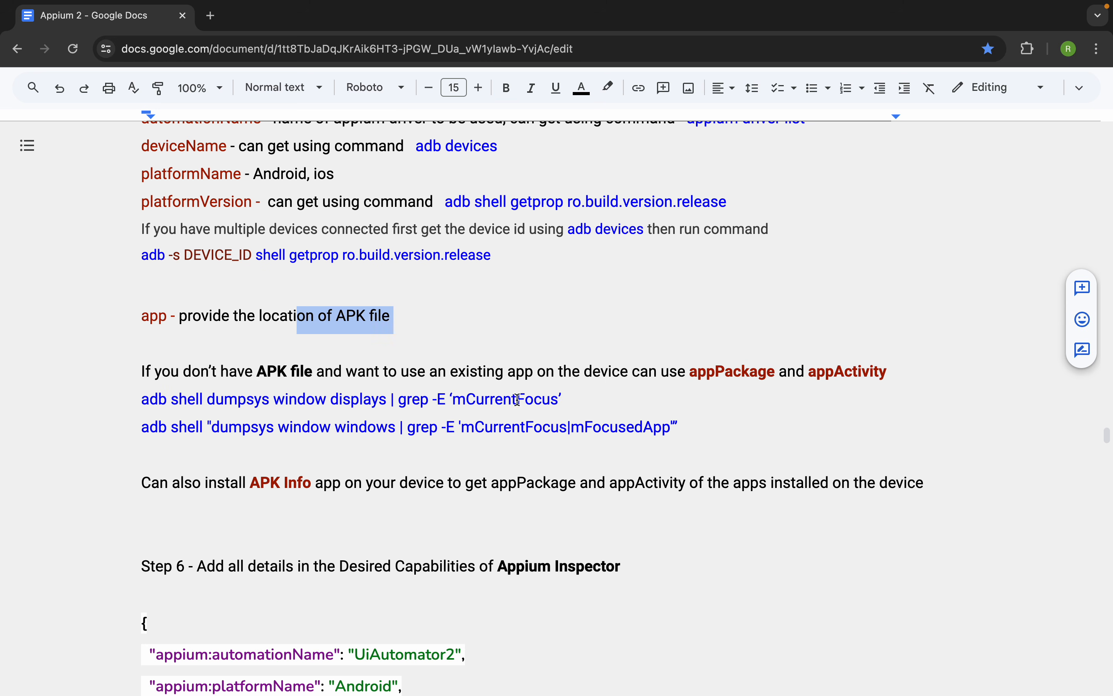
# - Copy the dumpsys window displays part of the command without adb shell, then switch to Terminal and start an adb shell
pyautogui.moveTo(579, 399); pyautogui.dragTo(207, 398)
pyautogui.press('super+c')
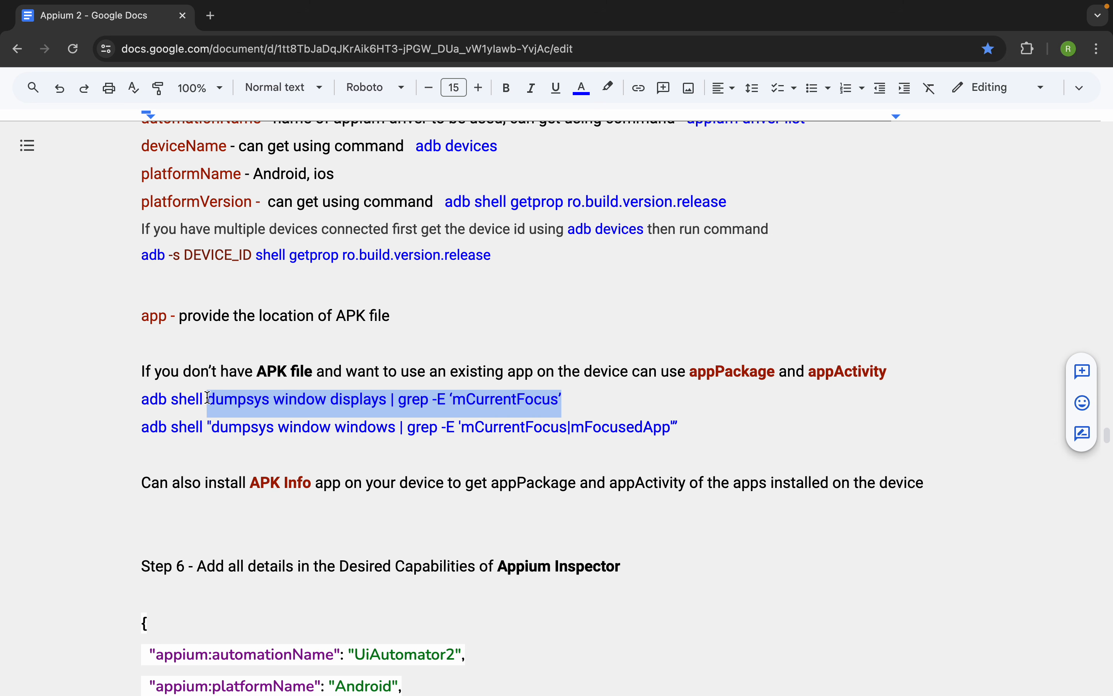
pyautogui.hotkey('ctrl', 'Right')
pyautogui.press('super+Tab')
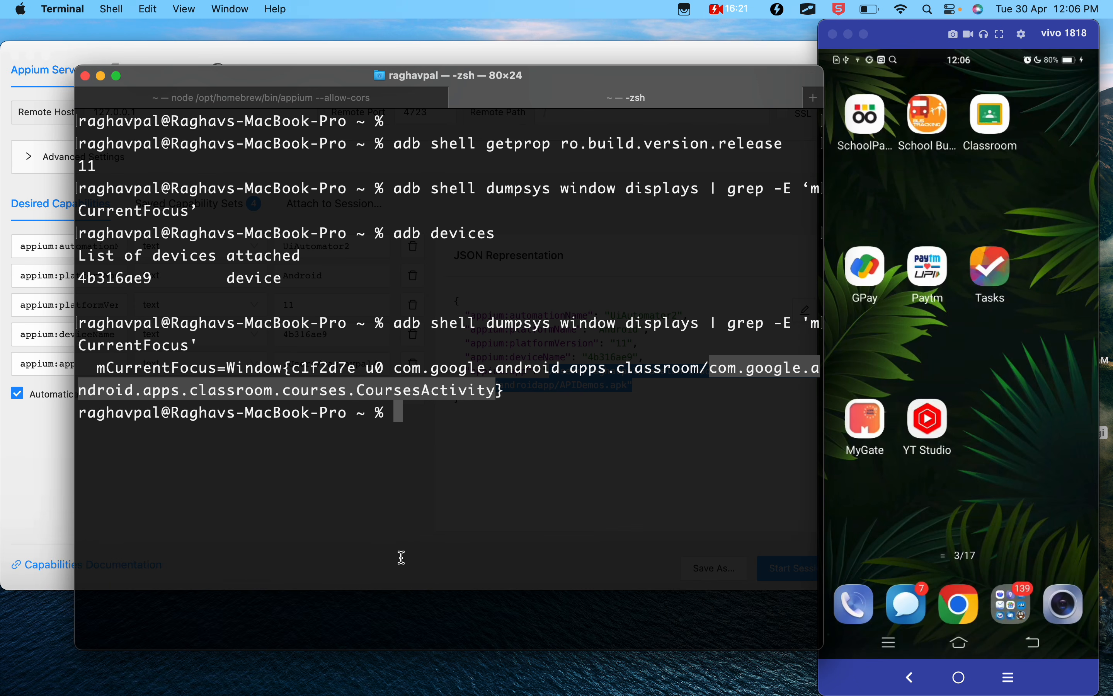
pyautogui.write('adh')
pyautogui.press('BackSpace')
pyautogui.write('b shell')
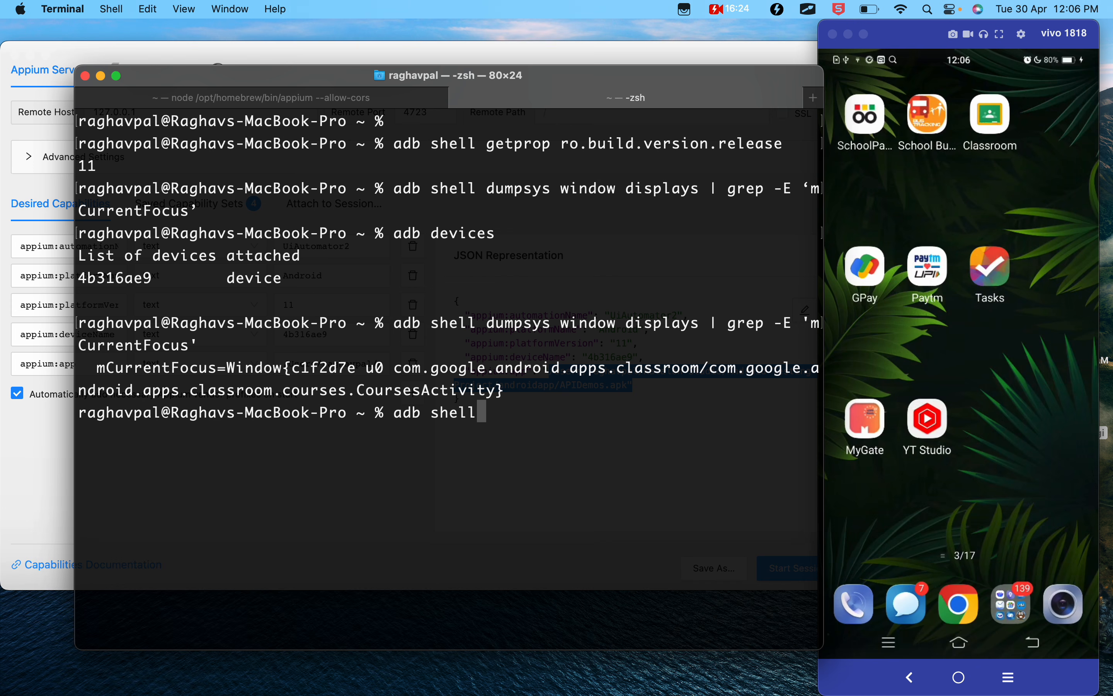
pyautogui.press('Return')
pyautogui.press('Return')
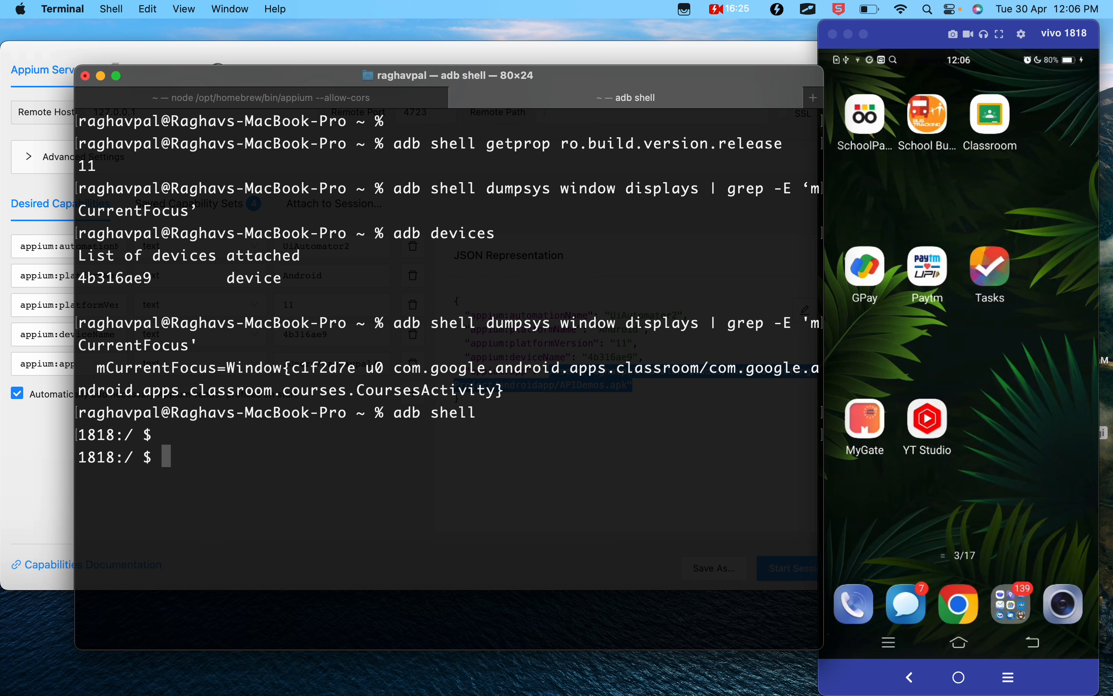
# - Run dumpsys window displays | grep -E 'mCurrentFocus' with straight quotes in the device shell and highlight its output
pyautogui.press('super+v')
pyautogui.press('BackSpace')
pyautogui.write("'")
pyautogui.press('Left')
pyautogui.press('Left')
pyautogui.press('Left')
pyautogui.press('Left')
pyautogui.press('Left')
pyautogui.press('Left')
pyautogui.press('Left')
pyautogui.press('Left')
pyautogui.press('Left')
pyautogui.press('Left')
pyautogui.press('Left')
pyautogui.press('Left')
pyautogui.press('Left')
pyautogui.press('Left')
pyautogui.press('Left')
pyautogui.press('BackSpace')
pyautogui.press('Right')
pyautogui.press('BackSpace')
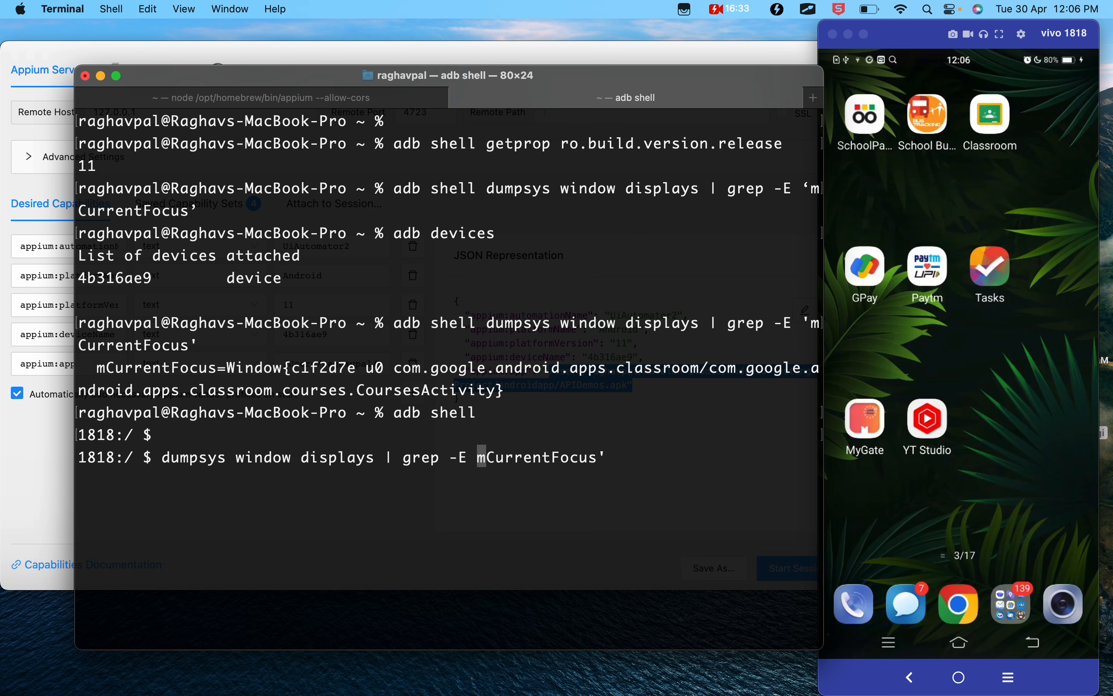
pyautogui.write("'")
pyautogui.press('Return')
pyautogui.moveTo(144, 484); pyautogui.dragTo(761, 486)
pyautogui.click(418, 478)
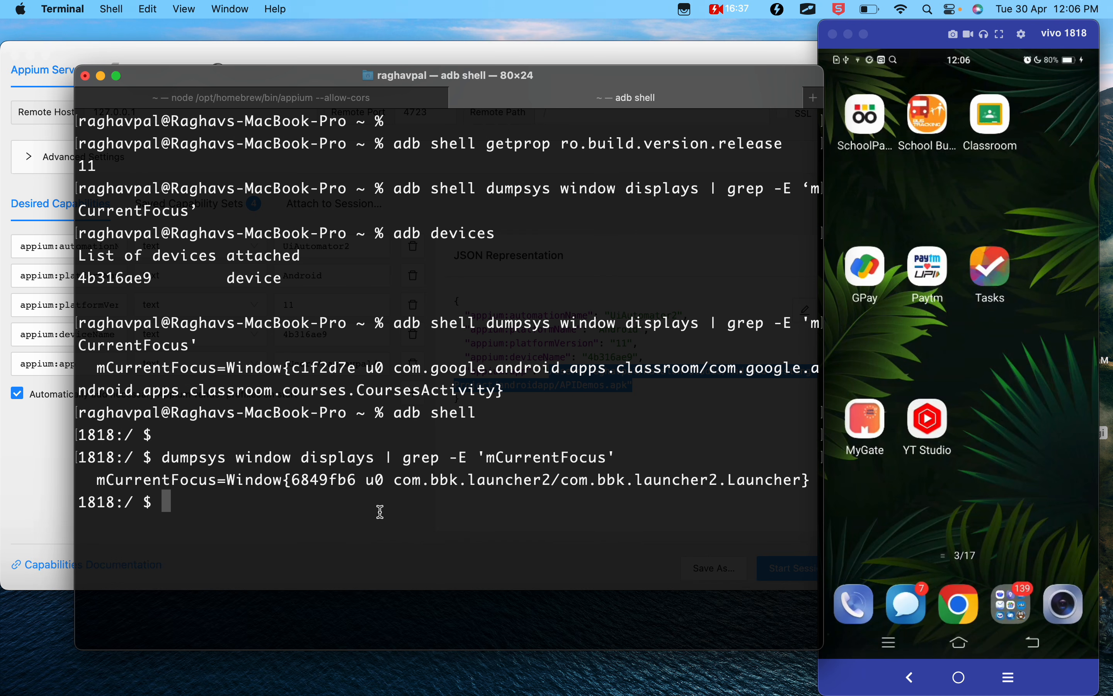
# - Interrupt the prompt and leave the device shell with exit
pyautogui.hotkey('ctrl', 'c')
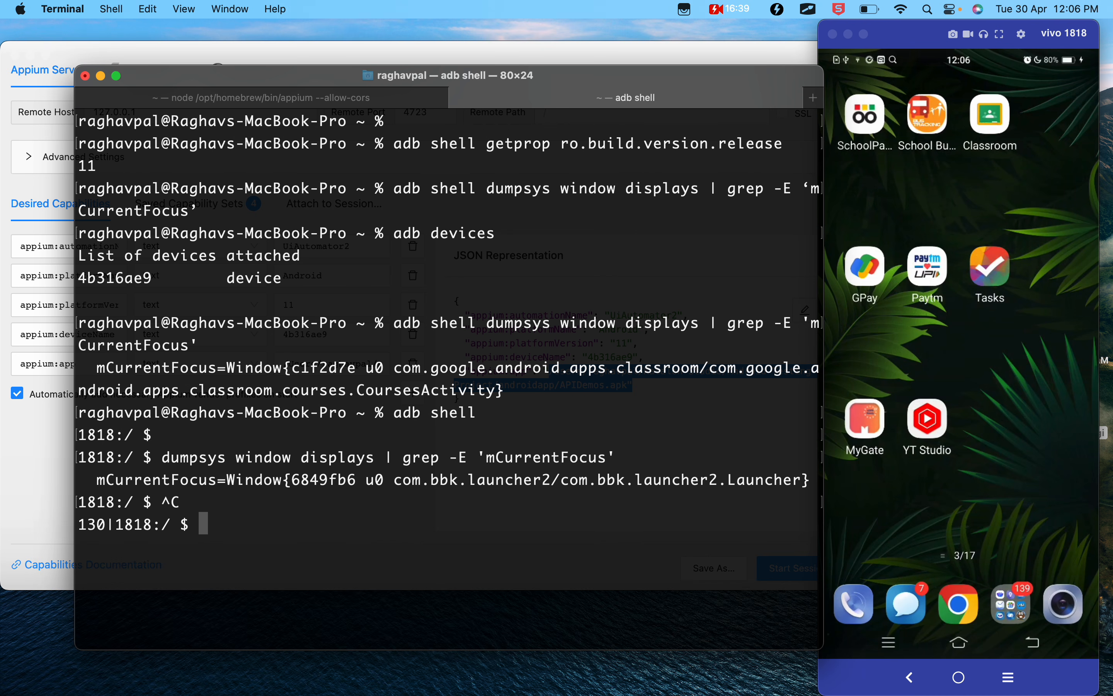
pyautogui.write('edi')
pyautogui.press('BackSpace')
pyautogui.press('BackSpace')
pyautogui.write('xit')
pyautogui.press('Return')
# - List the connected devices with adb devices, then clear the terminal
pyautogui.write('adb devices')
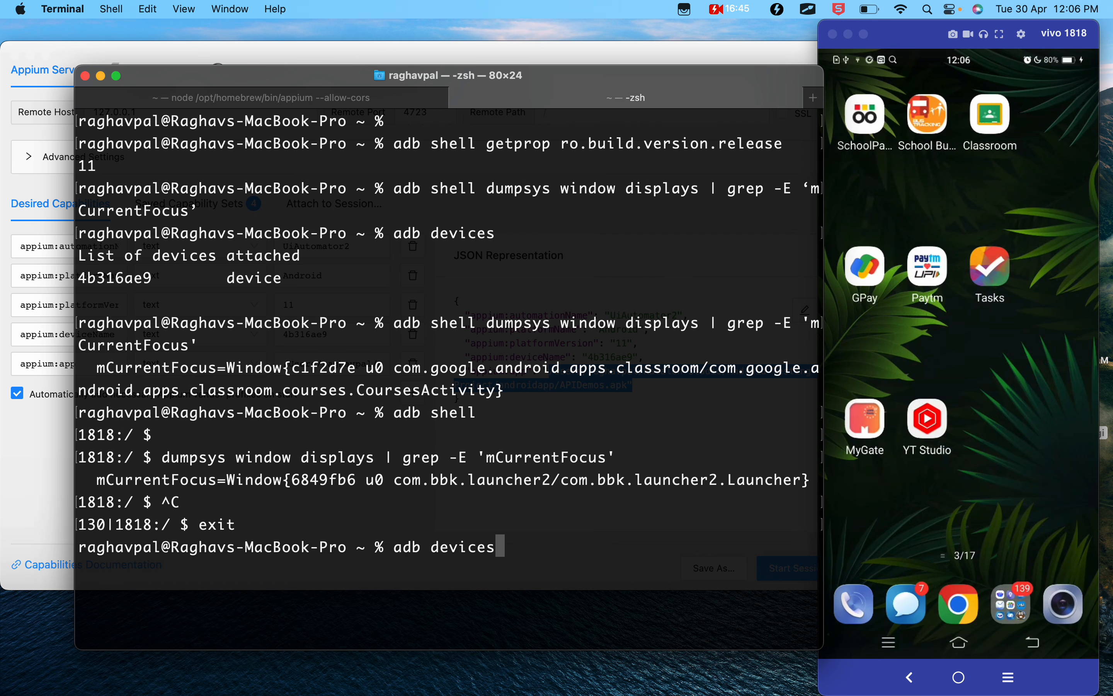
pyautogui.press('Return')
pyautogui.write('clear')
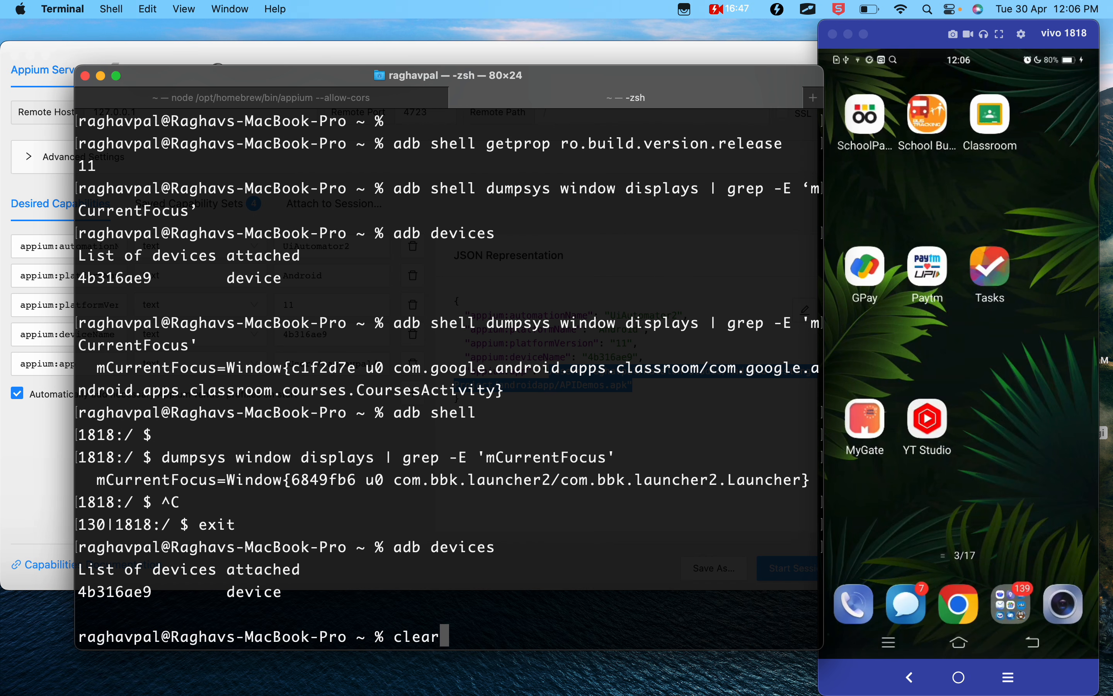
pyautogui.press('Return')
pyautogui.press('Return')
# - Return to the Google Docs notes and highlight the appPackage and appActivity instructions with both dumpsys commands, then the APK Info alternative
pyautogui.hotkey('ctrl', 'Left')
pyautogui.click(478, 421)
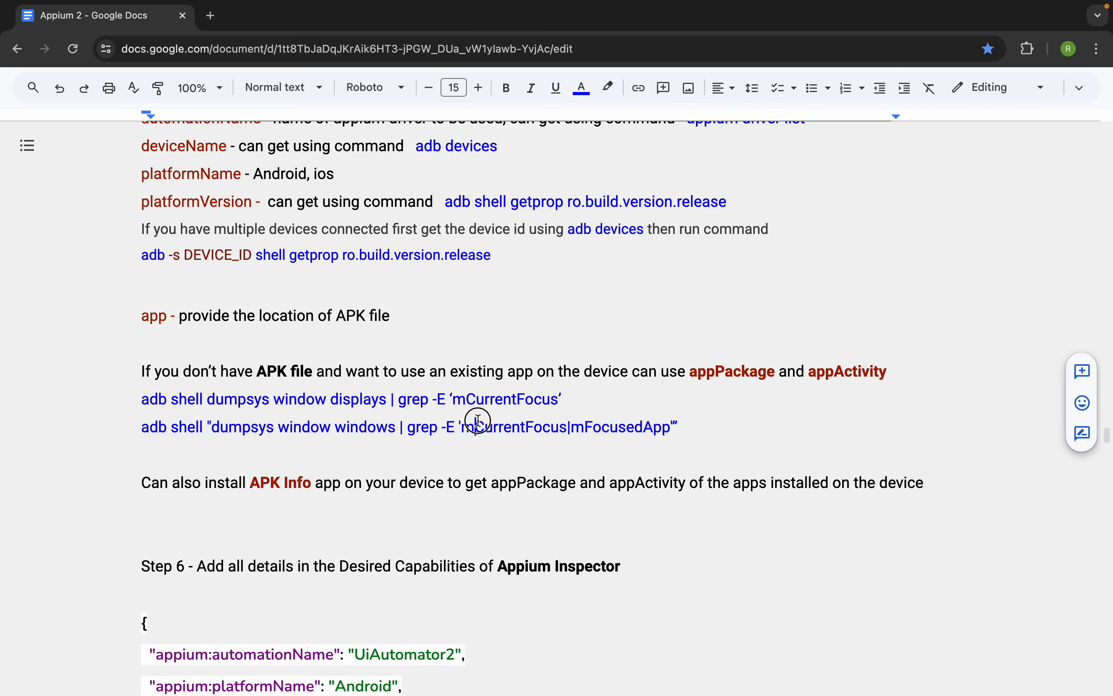
pyautogui.moveTo(697, 438); pyautogui.dragTo(540, 426)
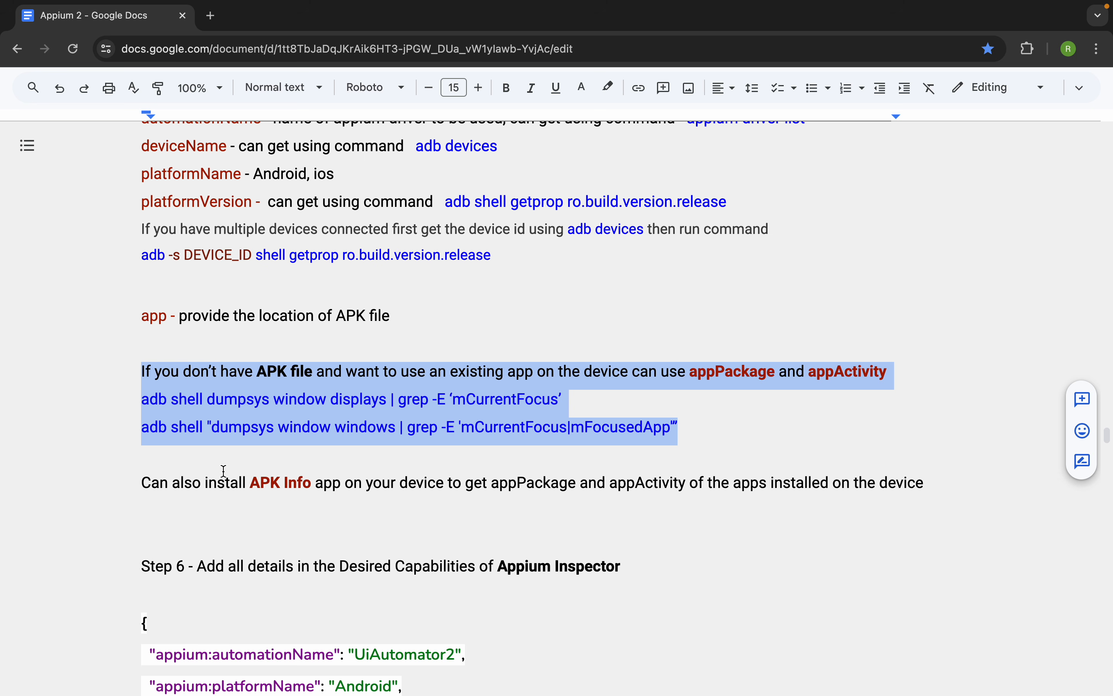
pyautogui.moveTo(140, 482); pyautogui.dragTo(580, 481)
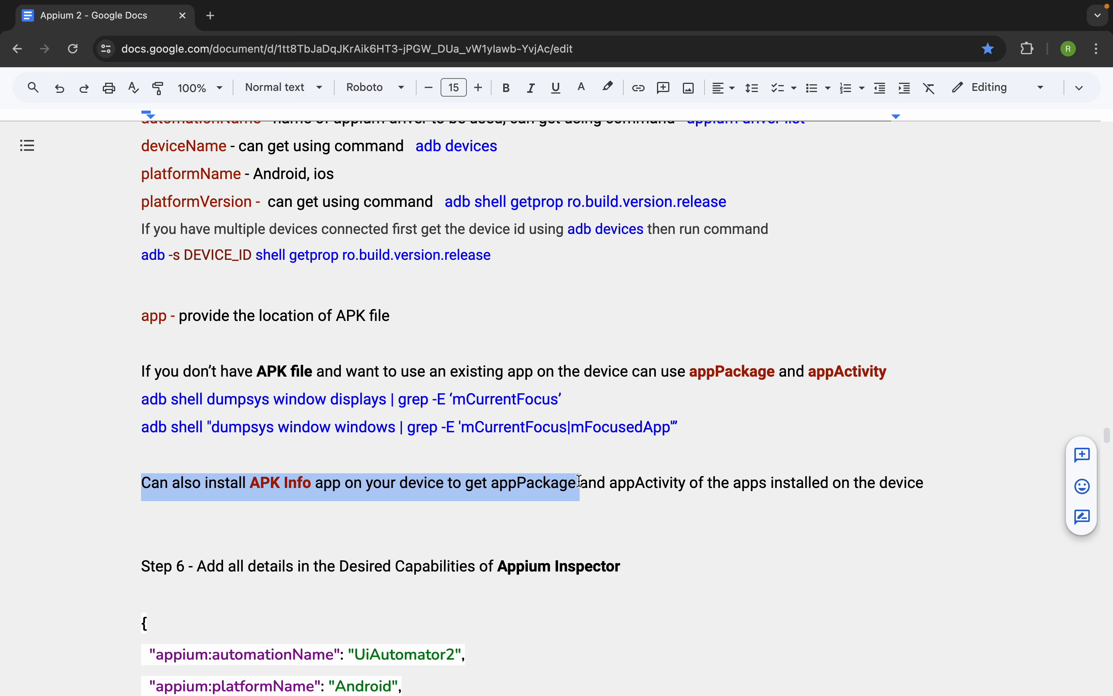
pyautogui.click(415, 445)
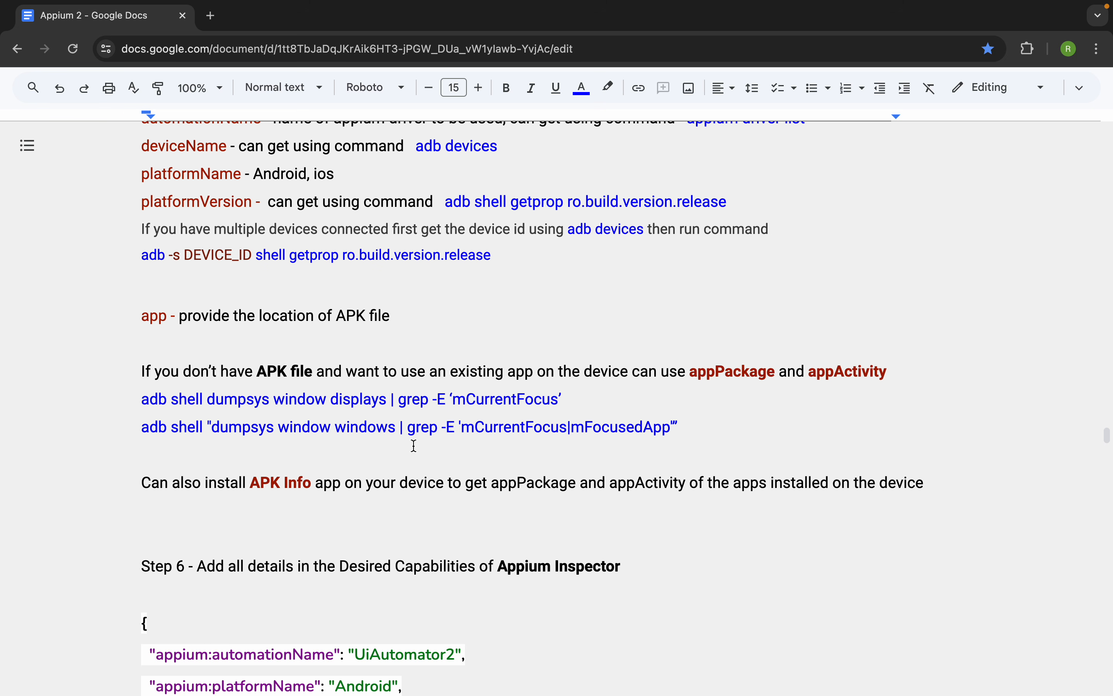
# - Remove the blank line above the APK Info note, and highlight the appium:app path in Appium Inspector's JSON representation
pyautogui.press('BackSpace')
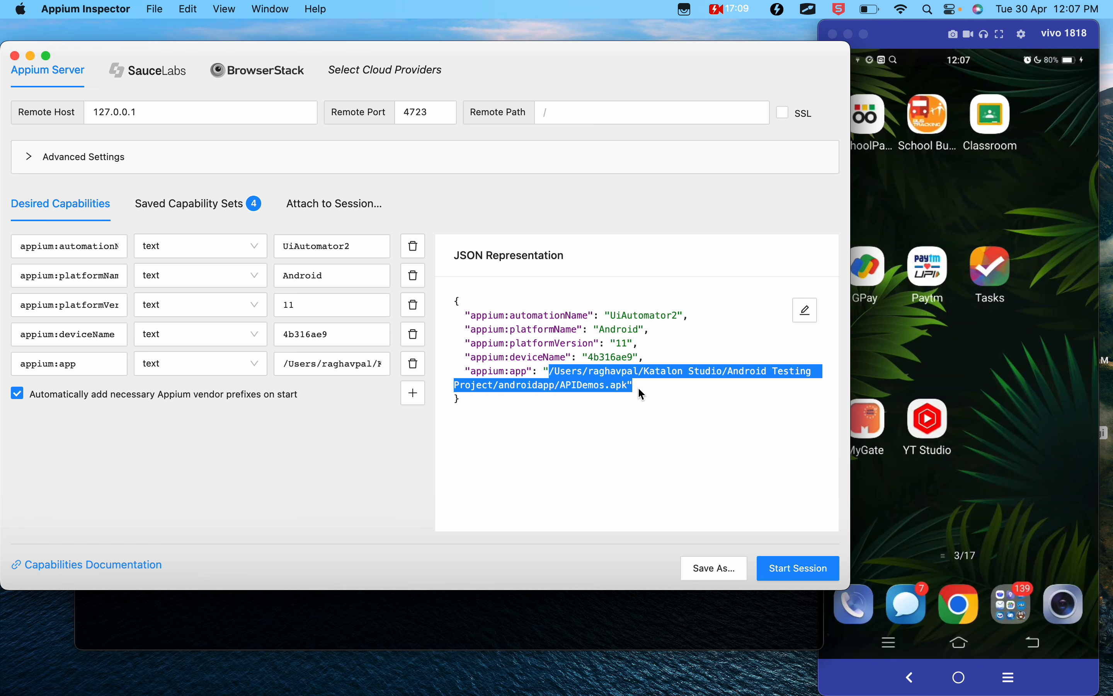
pyautogui.click(630, 388)
pyautogui.moveTo(629, 388); pyautogui.dragTo(551, 373)
pyautogui.hotkey('ctrl', 'Left')
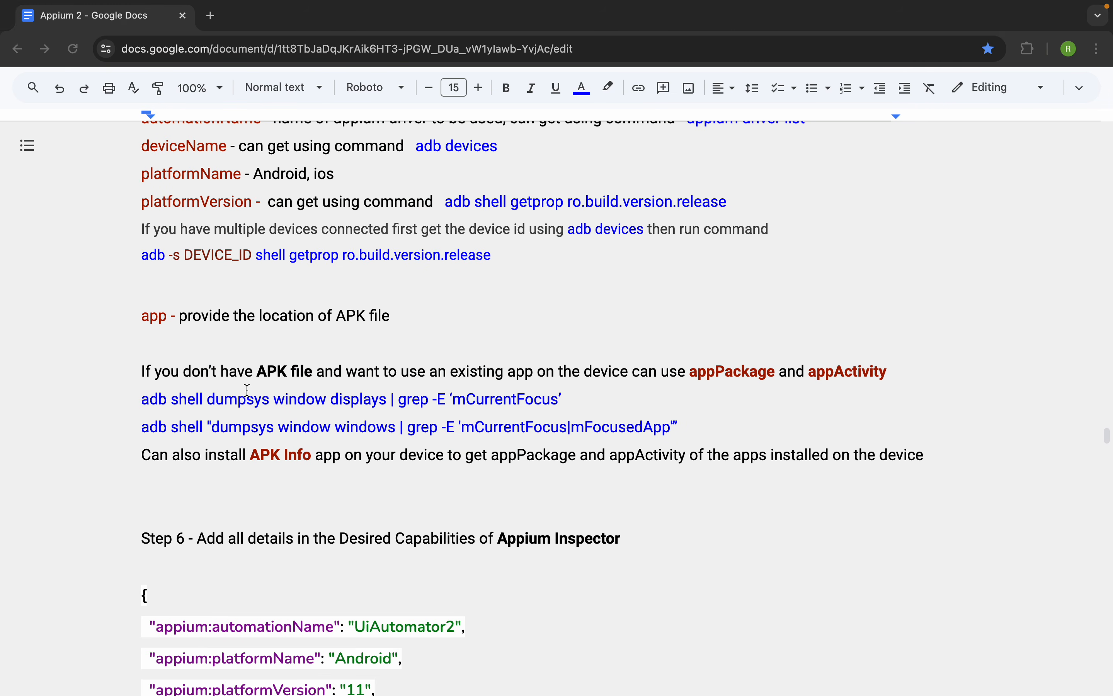
# - Return to the Google Docs notes and look through the sample APK sources in the "Get APK file for testing" section
pyautogui.click(27, 145)
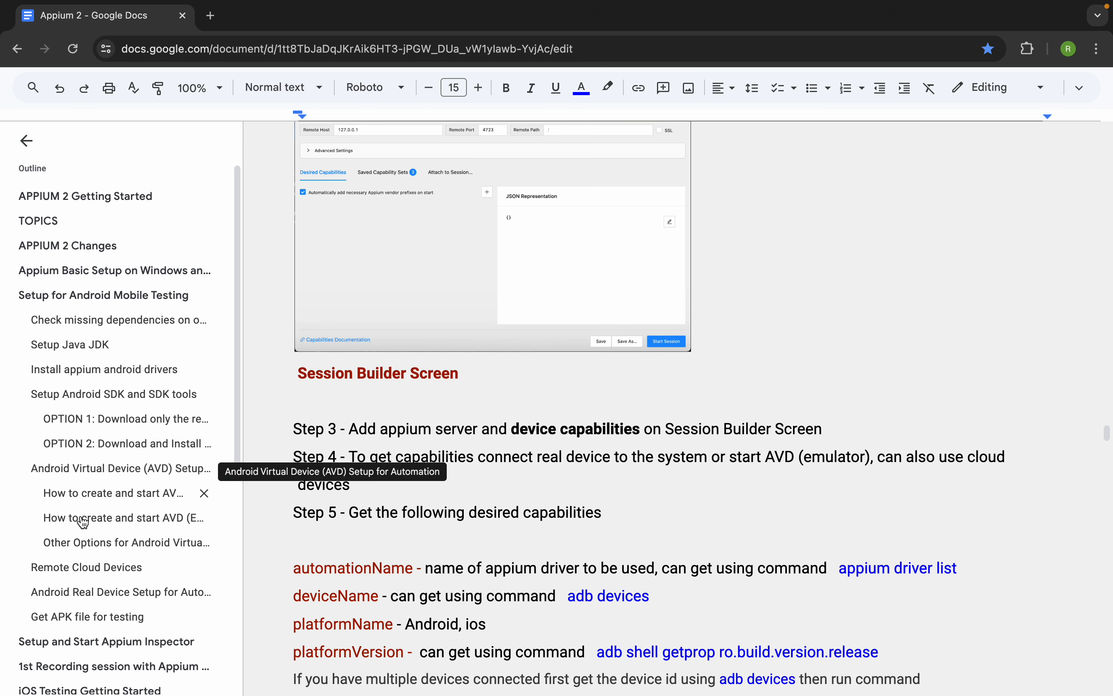
pyautogui.click(94, 617)
pyautogui.scroll(2, 459, 390)
pyautogui.scroll(-1, 459, 390)
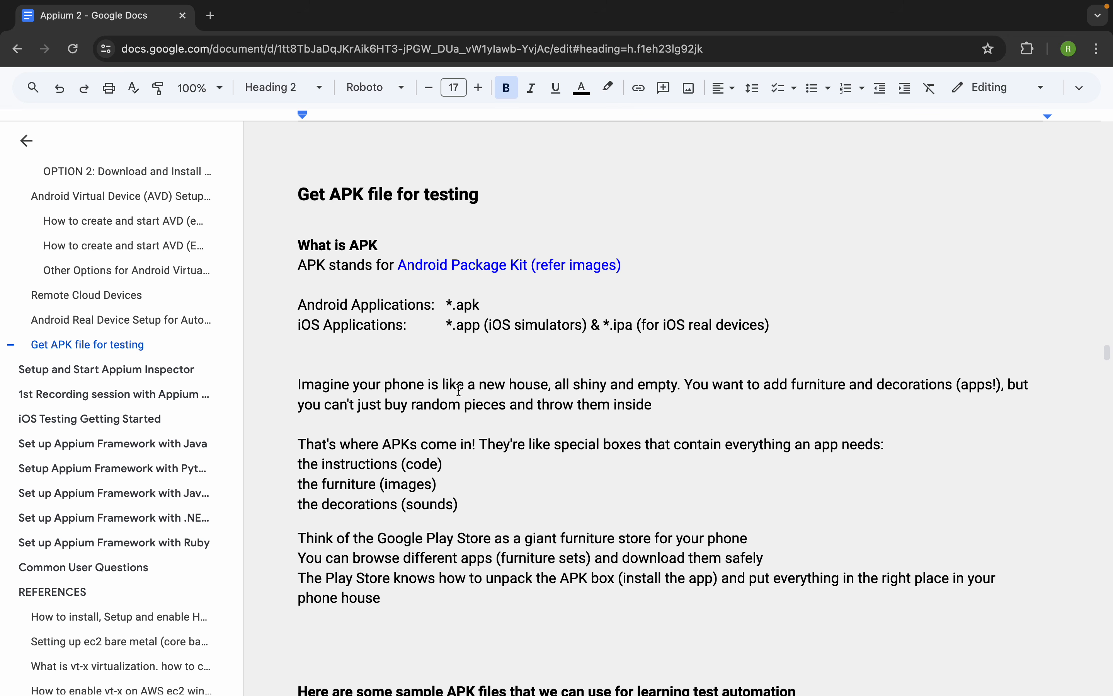
pyautogui.scroll(-5, 453, 377)
pyautogui.scroll(-5, 454, 377)
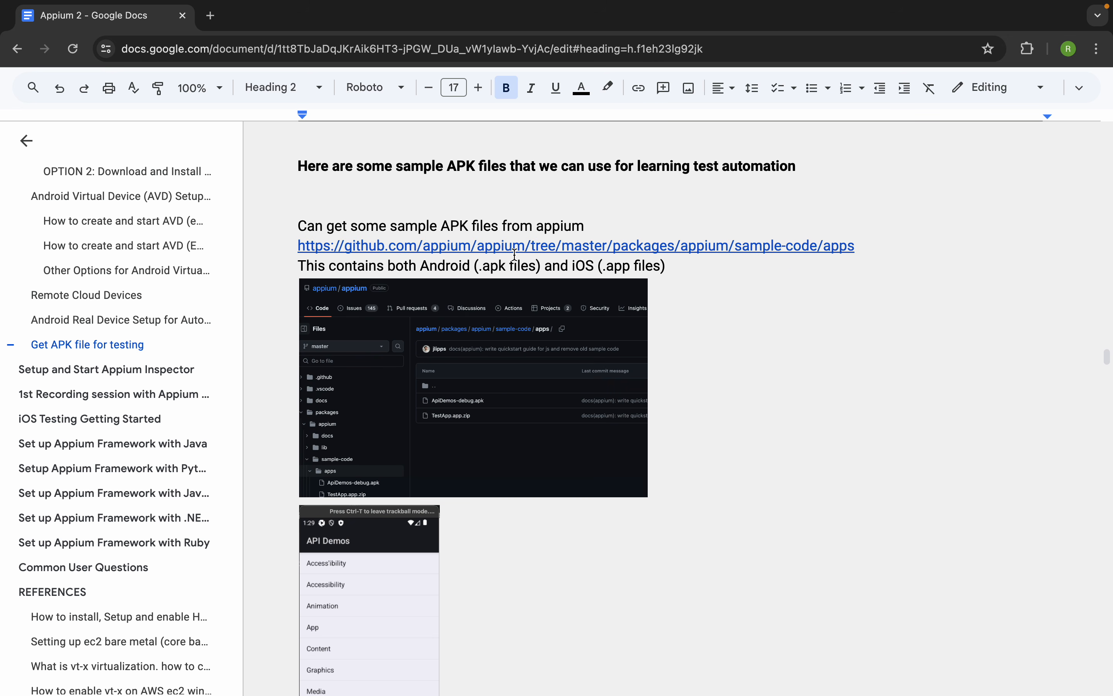
pyautogui.scroll(-9, 492, 507)
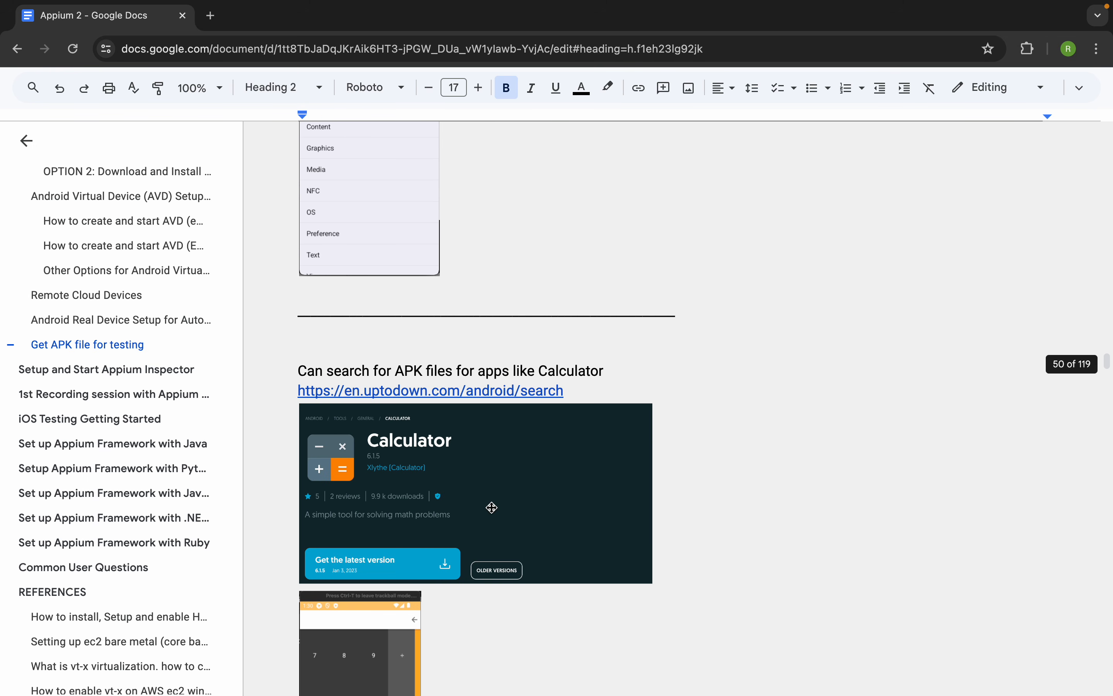
pyautogui.scroll(-1, 491, 507)
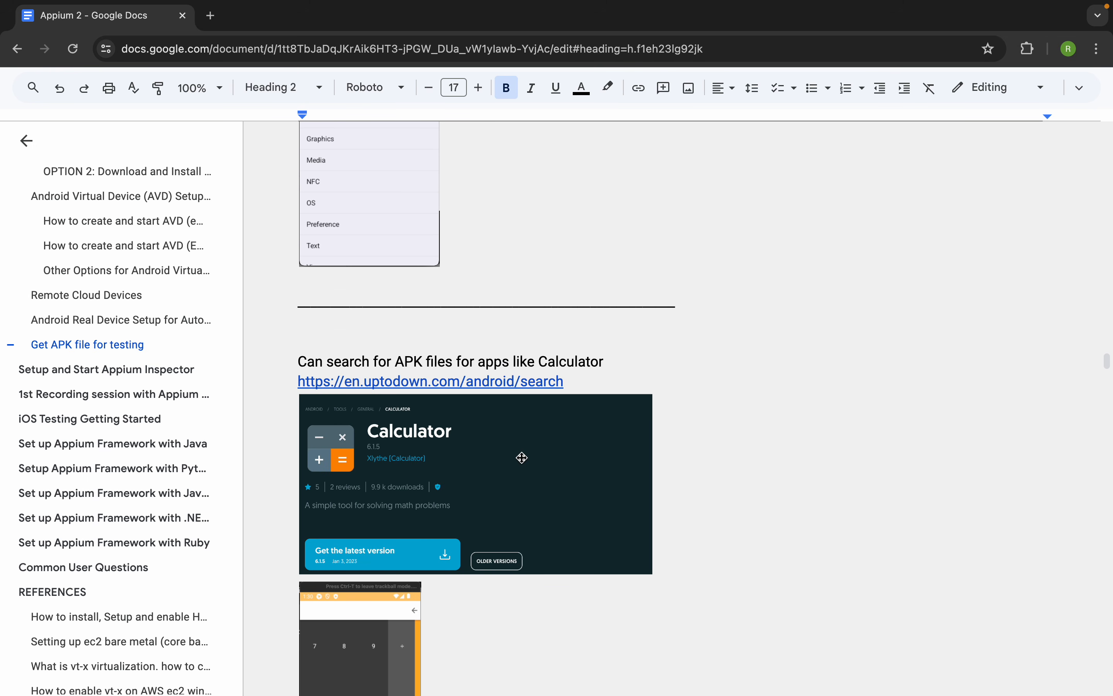
pyautogui.scroll(-4, 522, 457)
pyautogui.scroll(-9, 522, 457)
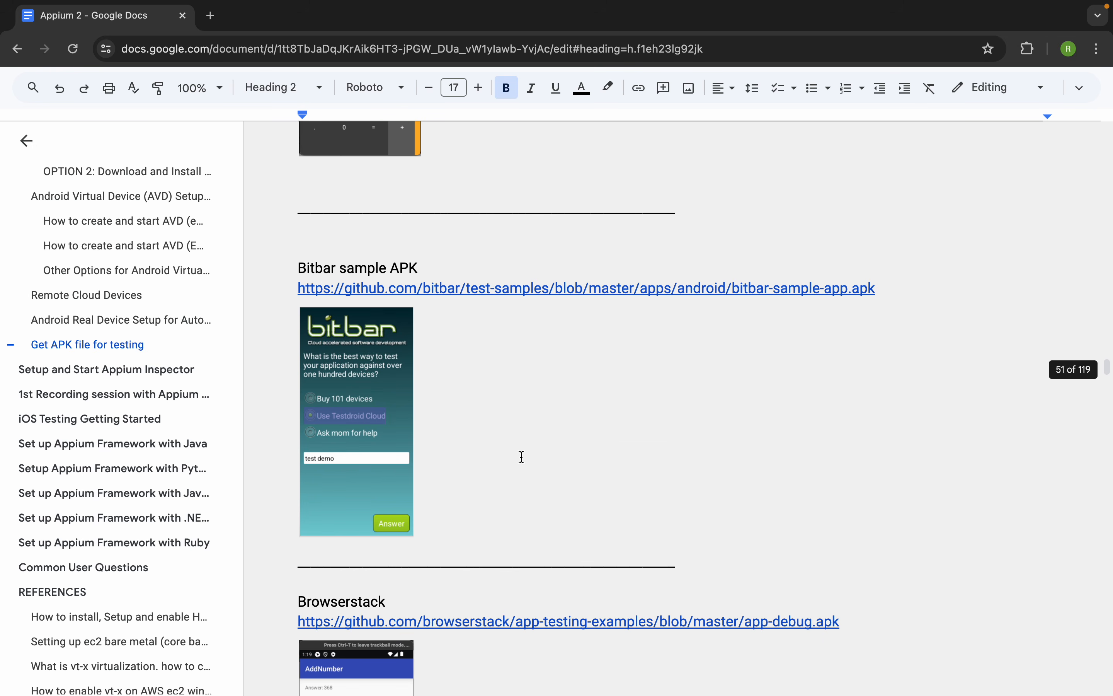
pyautogui.scroll(-6, 522, 457)
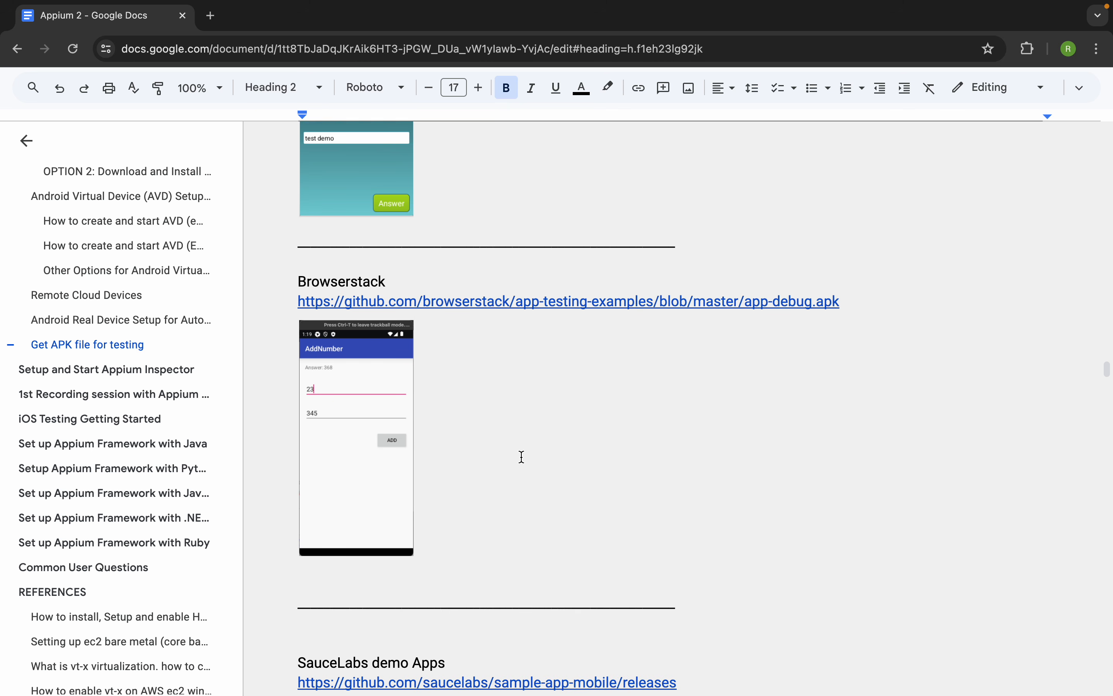
pyautogui.scroll(-10, 522, 457)
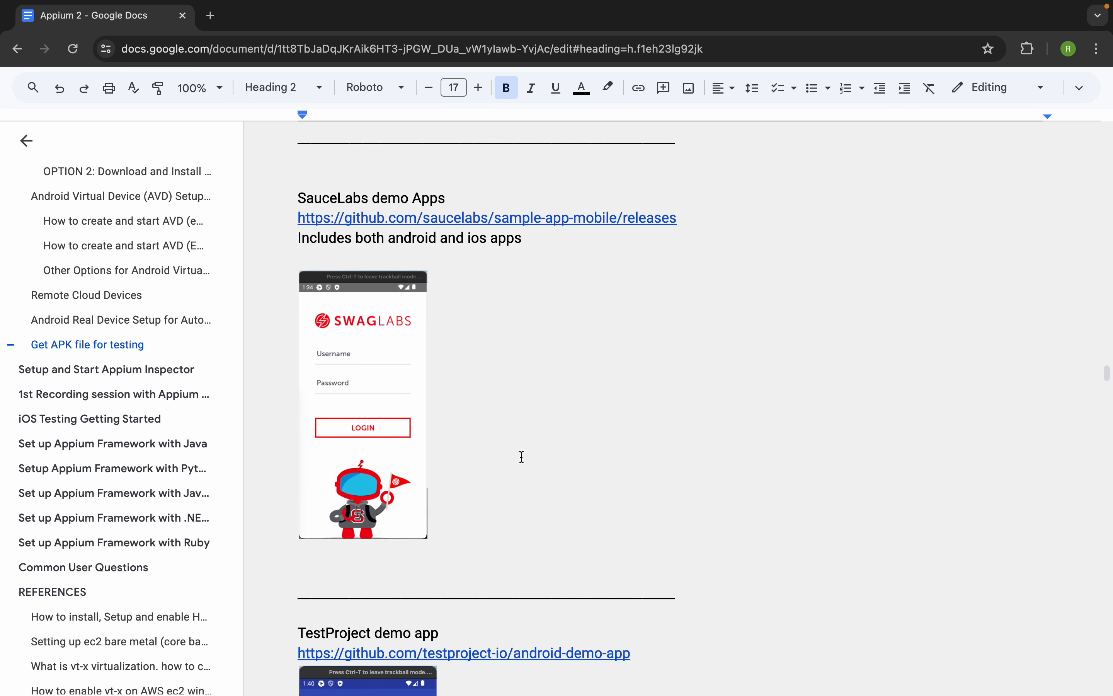
pyautogui.scroll(-8, 522, 457)
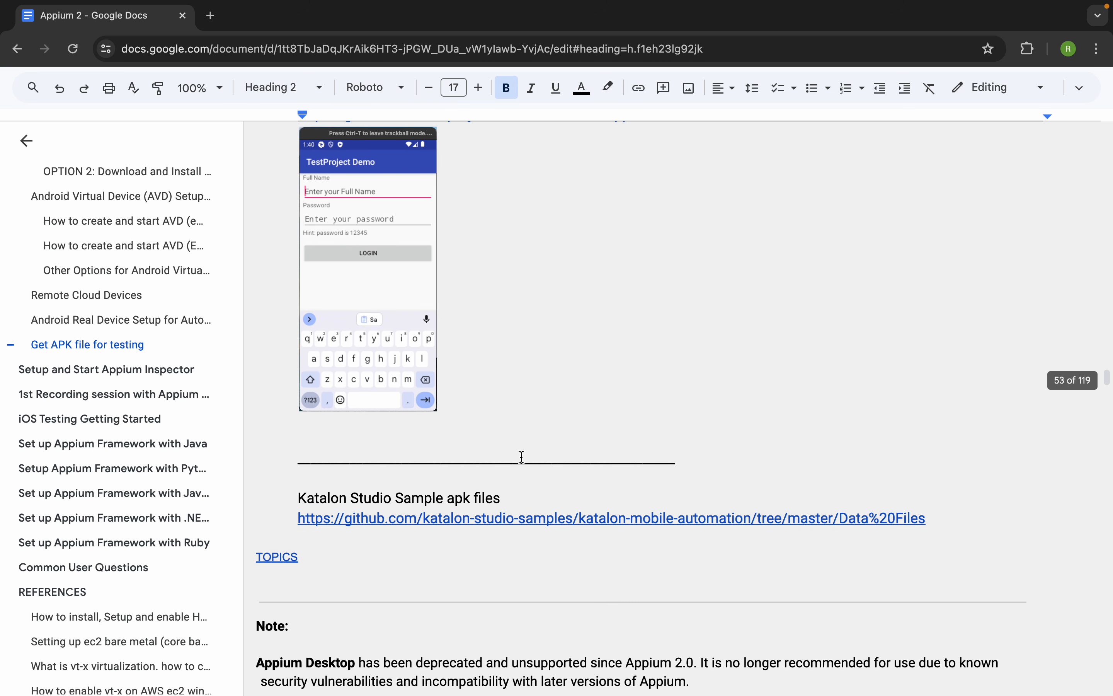
pyautogui.click(341, 504)
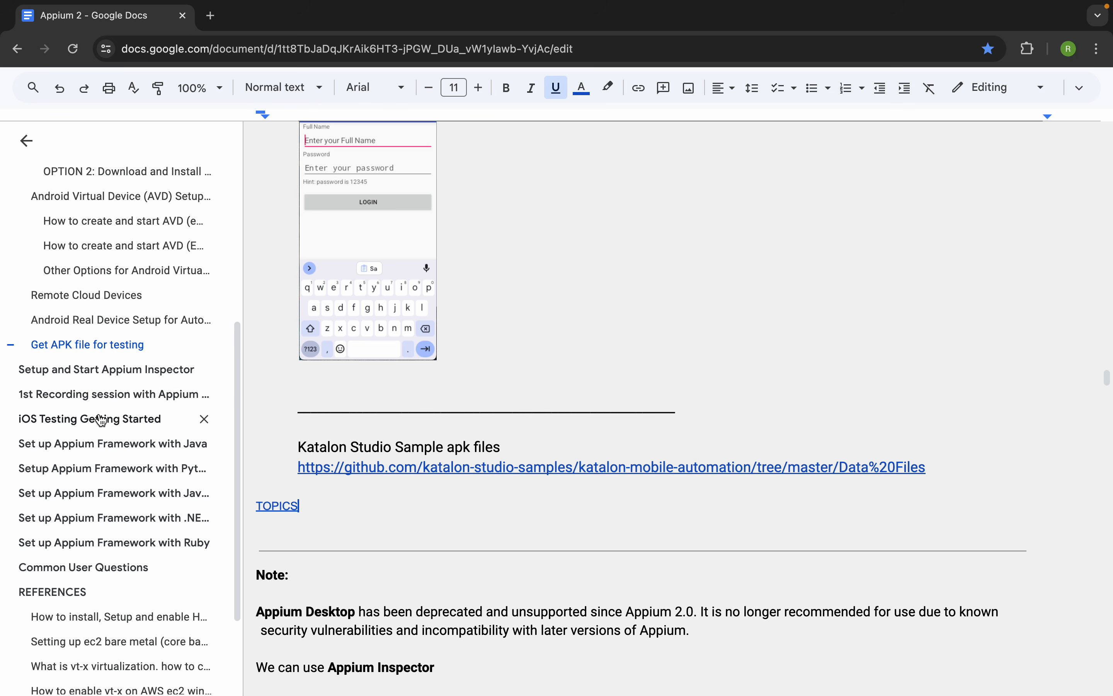
# - Go to the 1st Recording session section, hide the outline and review the real-device and emulator capability instructions
pyautogui.click(81, 404)
pyautogui.scroll(-9, 378, 452)
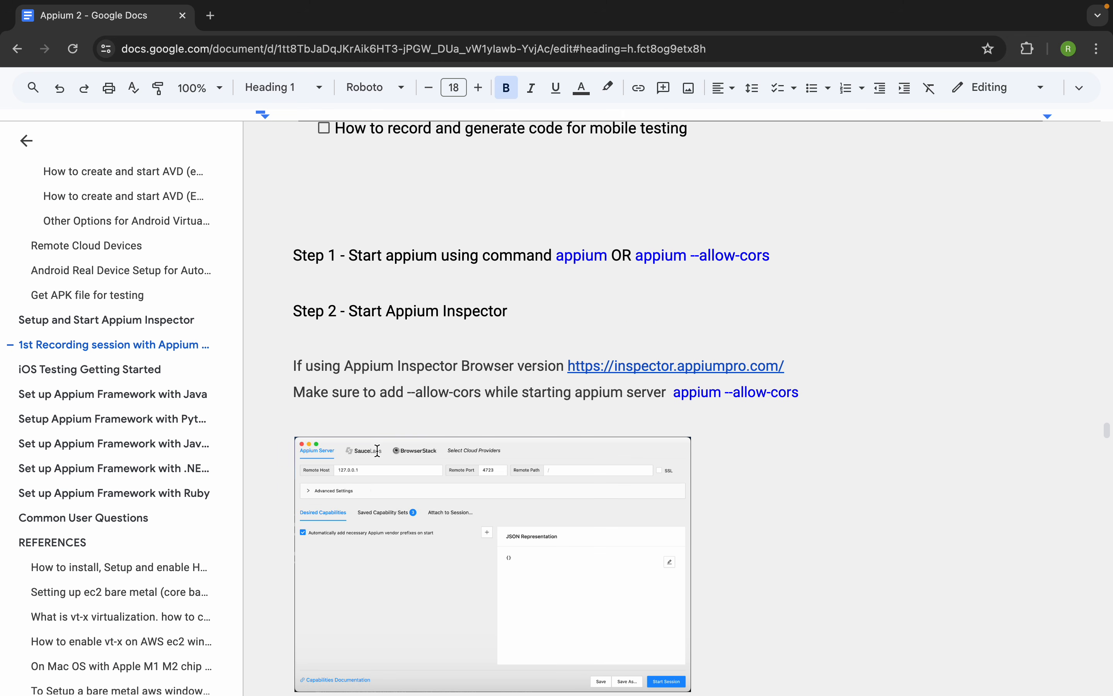
pyautogui.click(26, 140)
pyautogui.scroll(-14, 363, 391)
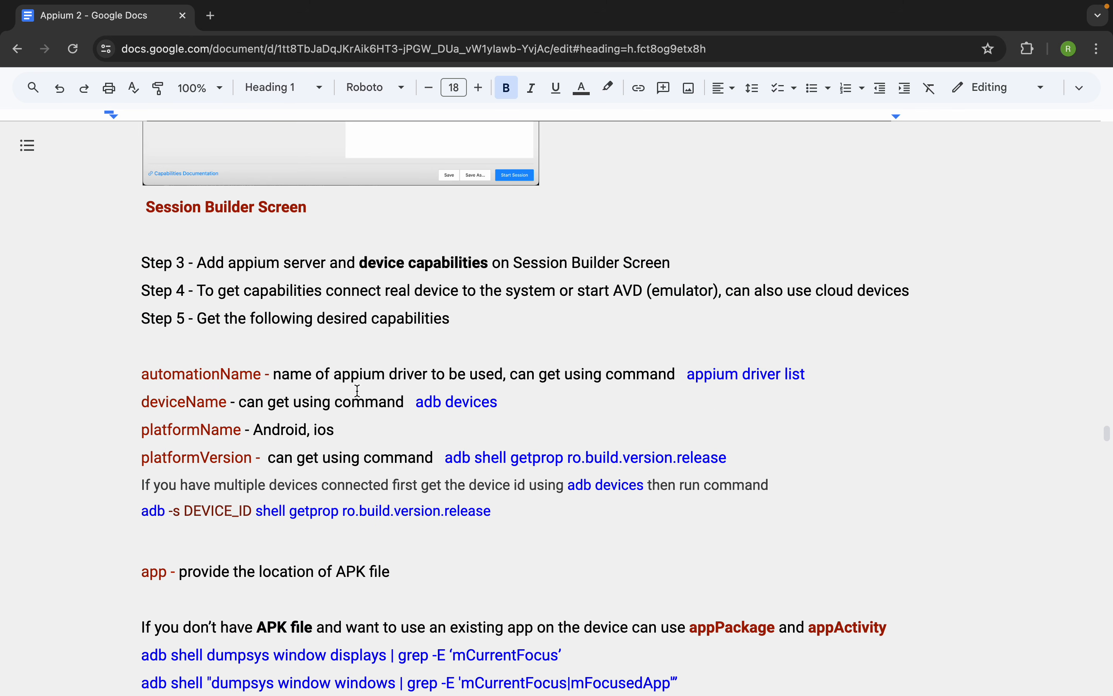
pyautogui.scroll(-10, 358, 390)
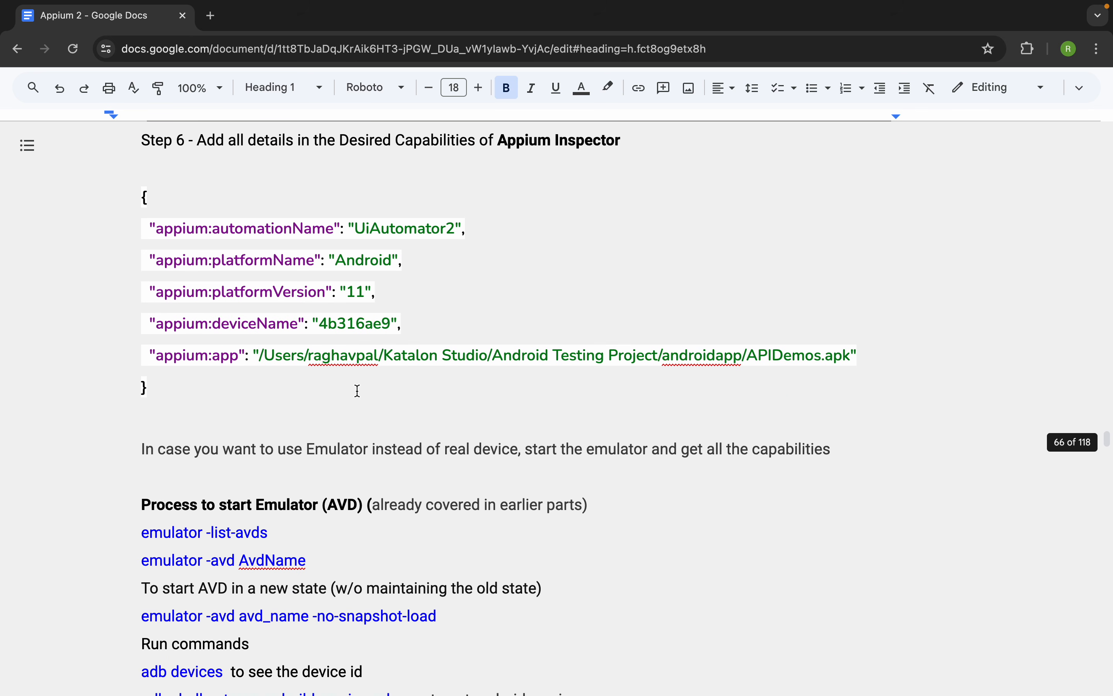
pyautogui.scroll(-1, 358, 391)
pyautogui.scroll(-5, 358, 390)
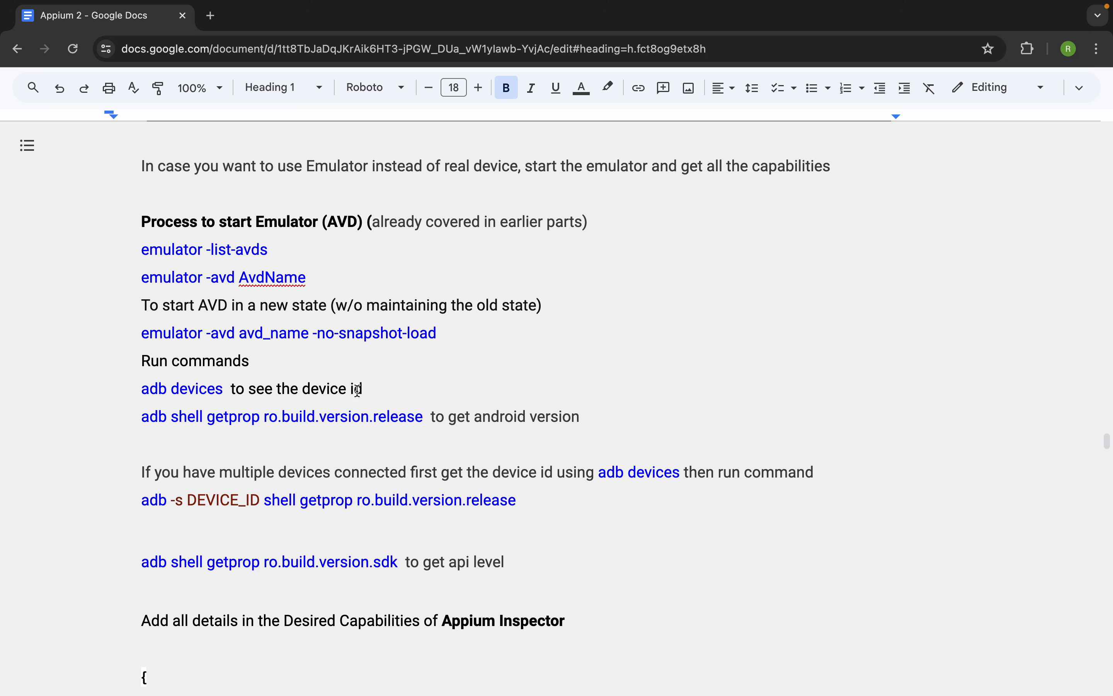
pyautogui.scroll(-3, 358, 390)
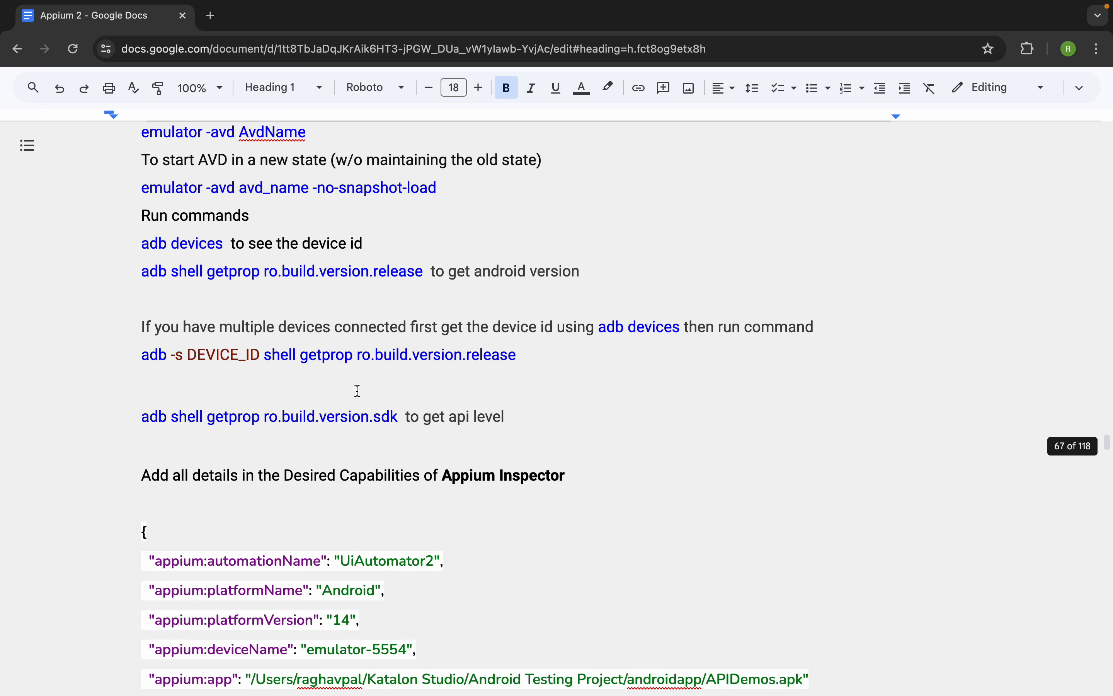
pyautogui.scroll(-5, 358, 391)
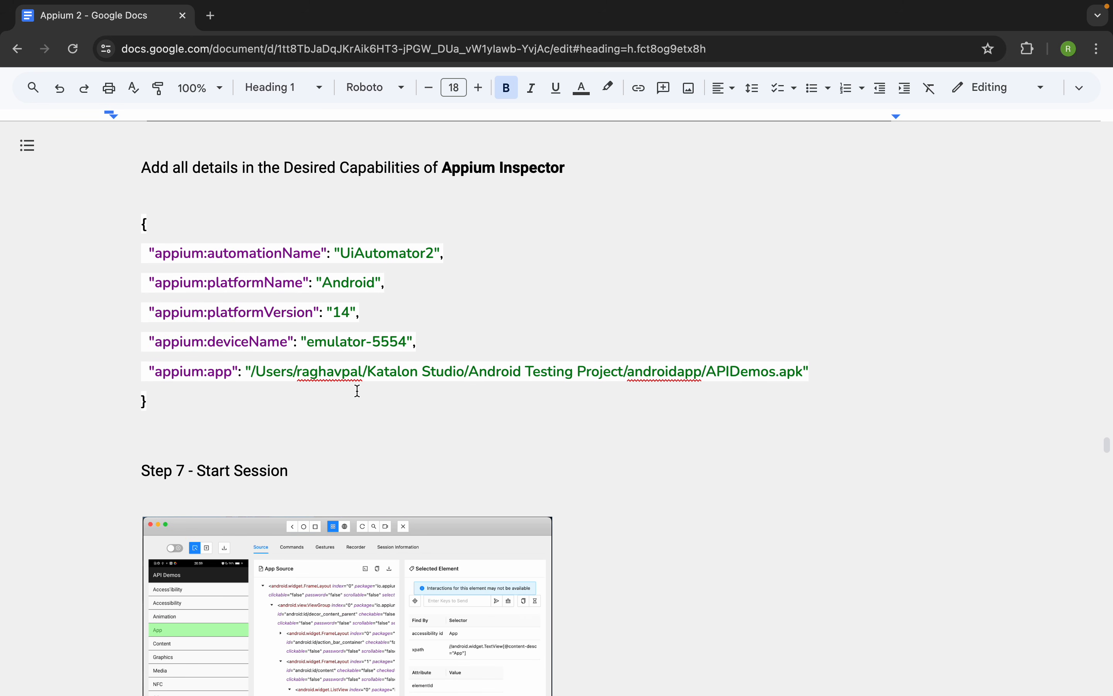
pyautogui.scroll(5, 358, 391)
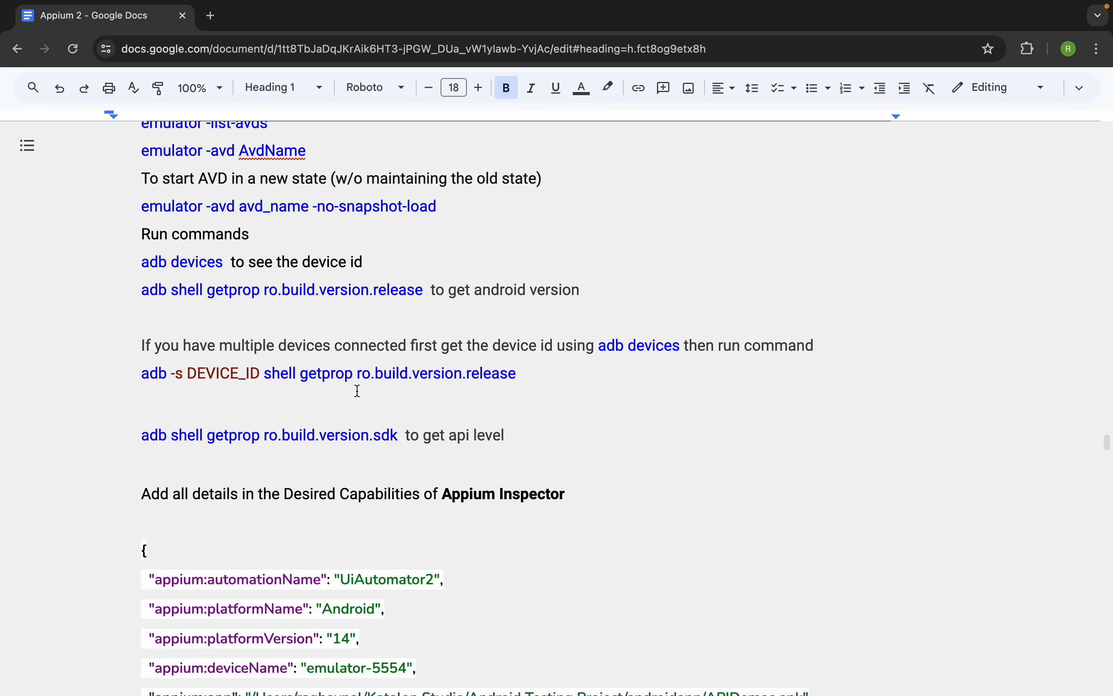
pyautogui.scroll(8, 358, 391)
pyautogui.scroll(6, 358, 390)
# - Switch to Appium Inspector, clear the text selection in the JSON and move the window slightly away from the screen edge
pyautogui.hotkey('ctrl', 'Right')
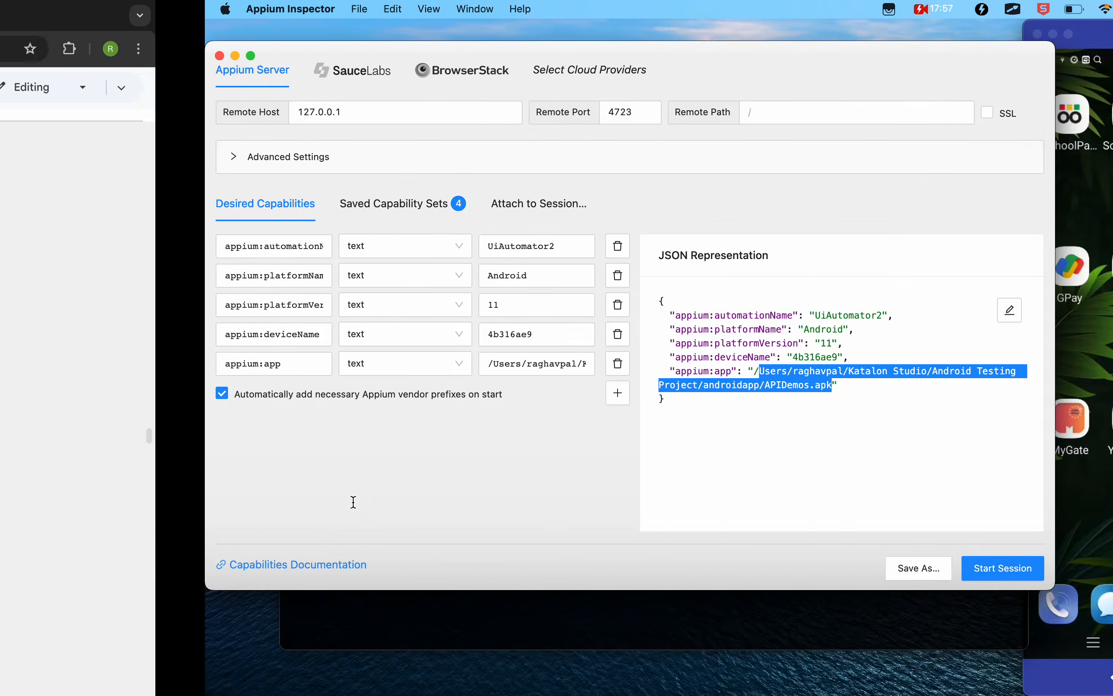
pyautogui.click(505, 416)
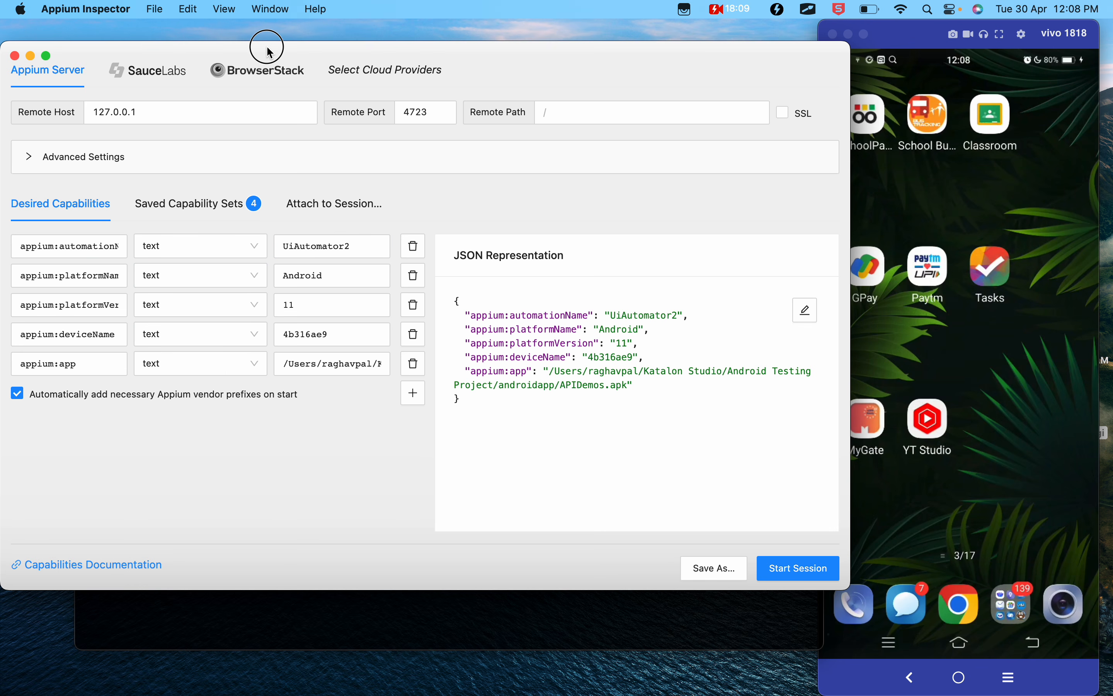
pyautogui.moveTo(518, 53); pyautogui.dragTo(569, 55)
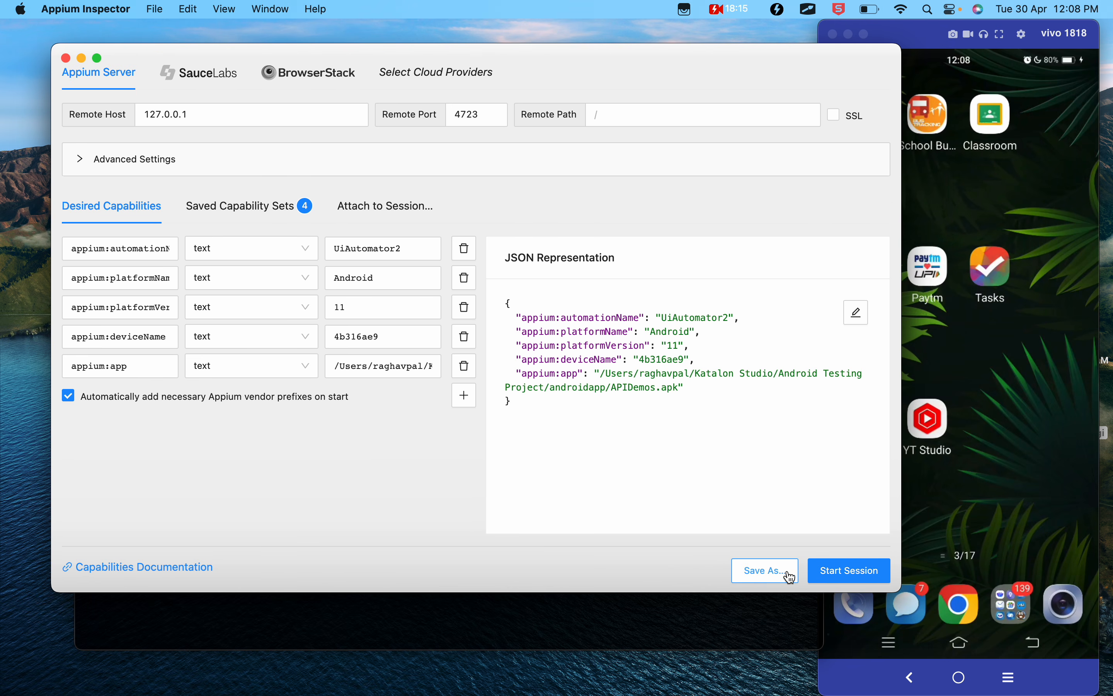
# - Save the current desired capabilities as a new capability set named "Real Android Device Demo"
pyautogui.click(765, 573)
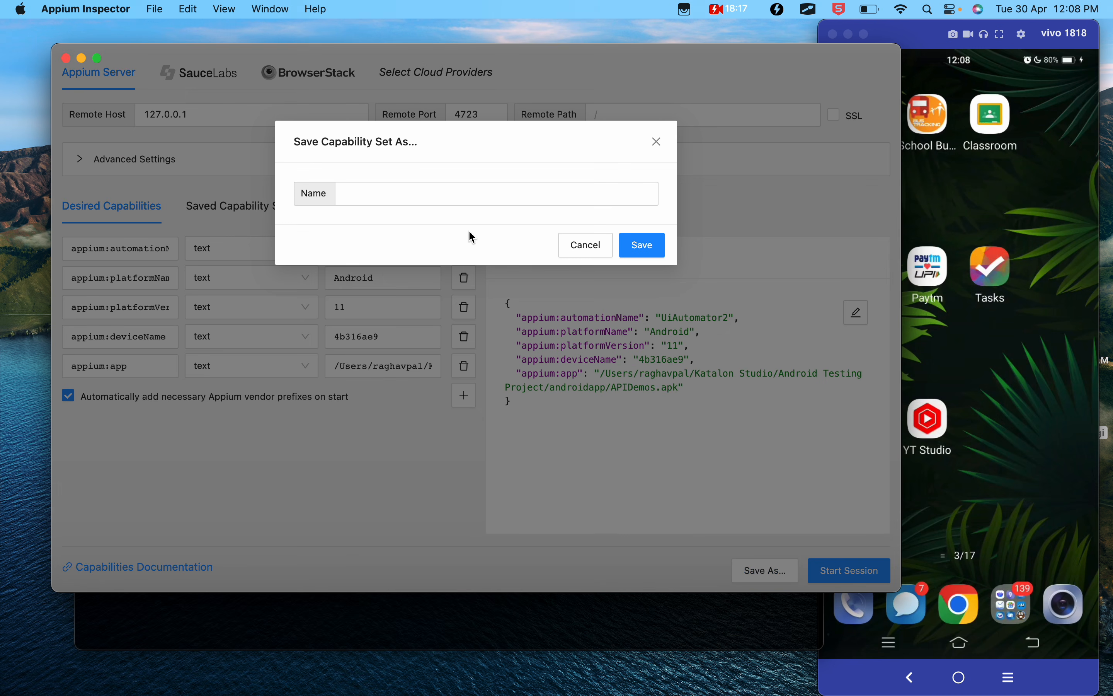
pyautogui.click(447, 196)
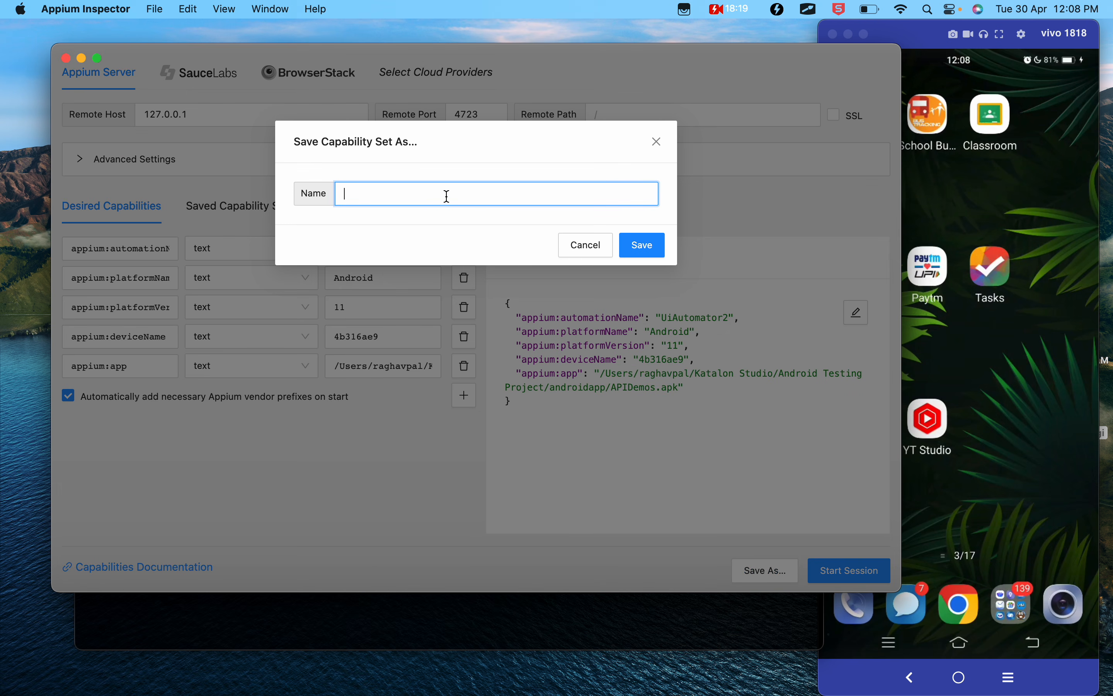
pyautogui.write('Real Android')
pyautogui.write(' Device ')
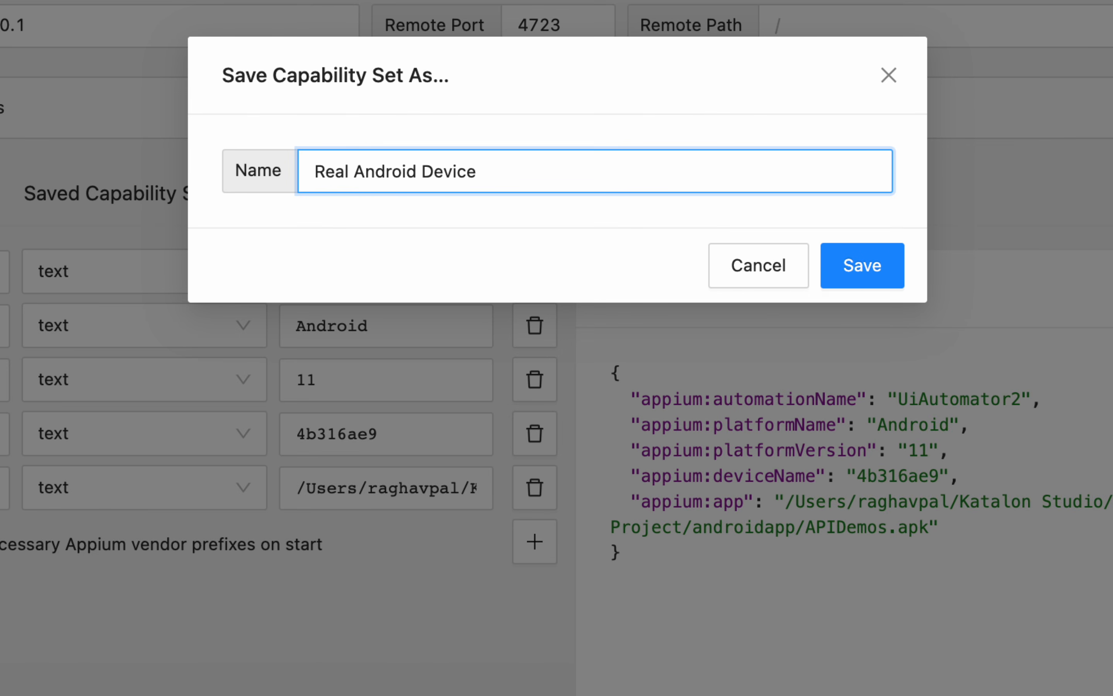
pyautogui.write('Cap')
pyautogui.write('a')
pyautogui.press('BackSpace')
pyautogui.press('BackSpace')
pyautogui.press('BackSpace')
pyautogui.press('BackSpace')
pyautogui.write('Demo')
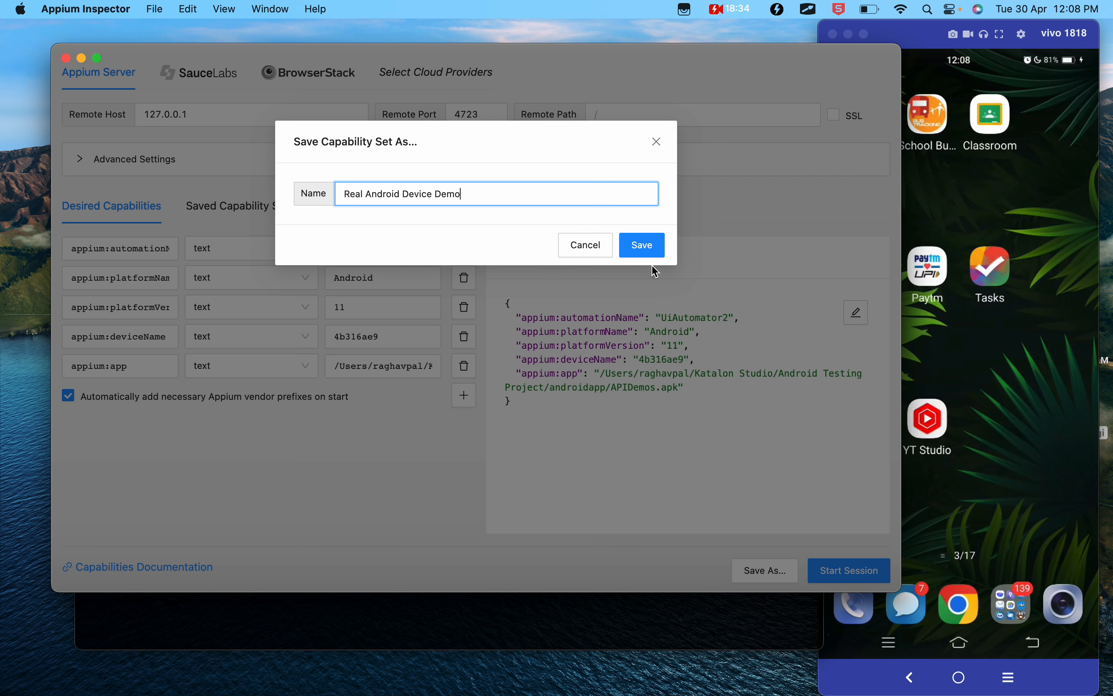
pyautogui.click(863, 265)
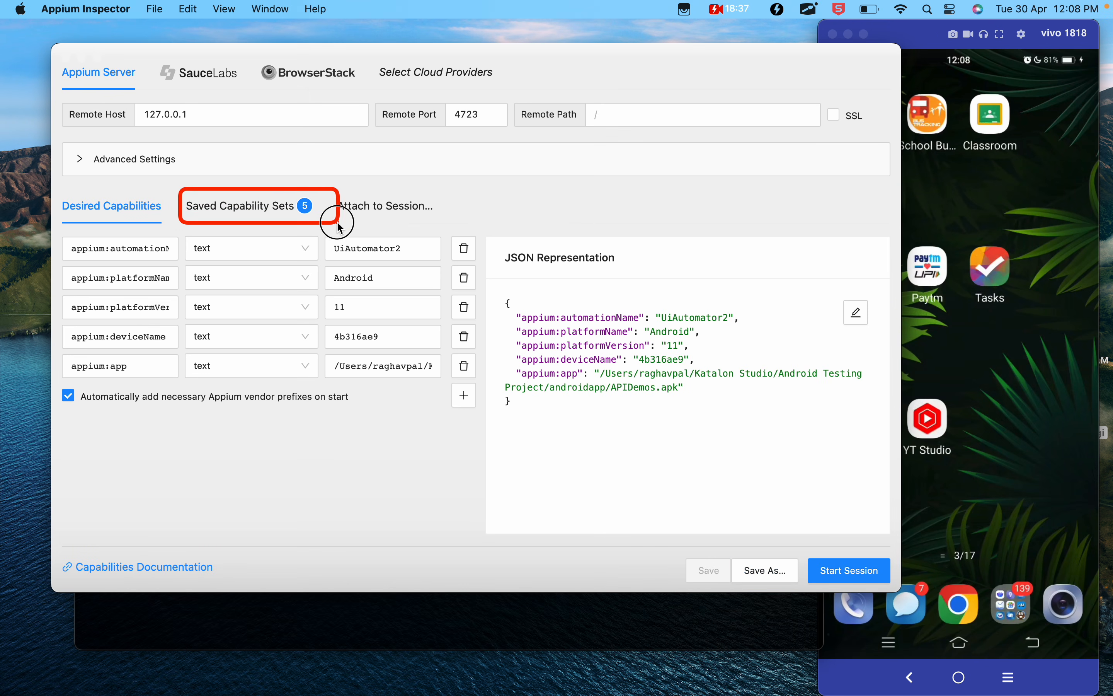
# - Compare the saved capability sets Emulator1, Real Device and Real Android Device Demo, ending on the new set's desired capabilities
pyautogui.click(281, 212)
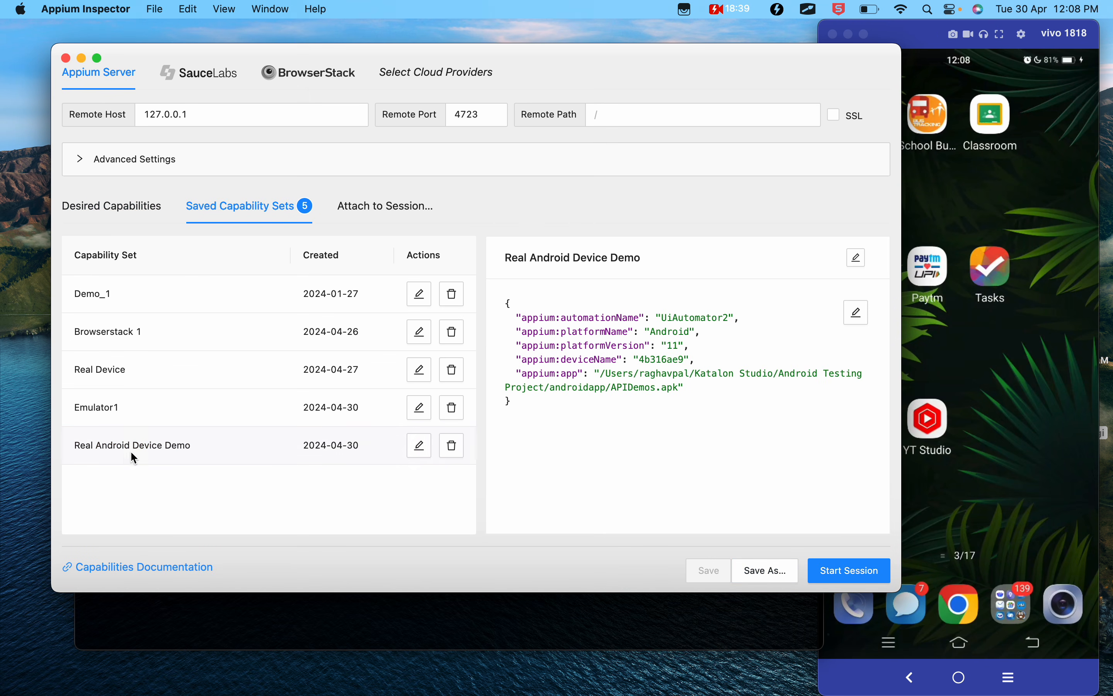
pyautogui.click(121, 409)
pyautogui.click(119, 445)
pyautogui.click(115, 381)
pyautogui.click(118, 440)
pyautogui.click(126, 220)
# - Return to the Google Docs notes and highlight the real-device capabilities JSON and the emulator -list-avds command
pyautogui.hotkey('ctrl', 'Left')
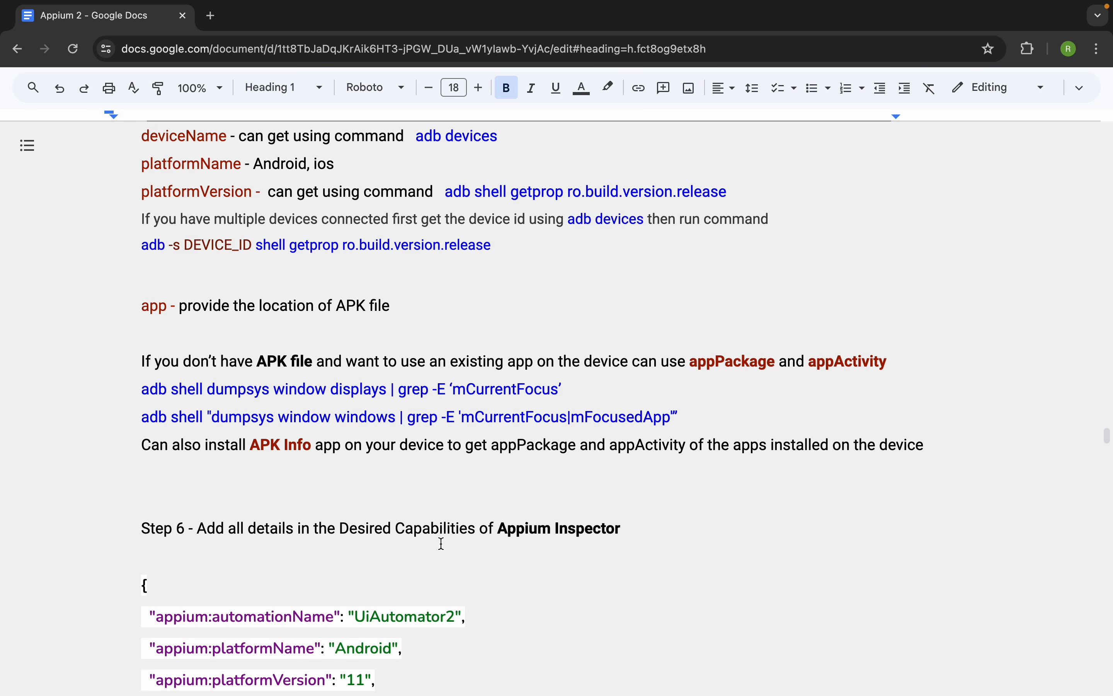
pyautogui.scroll(-5, 442, 544)
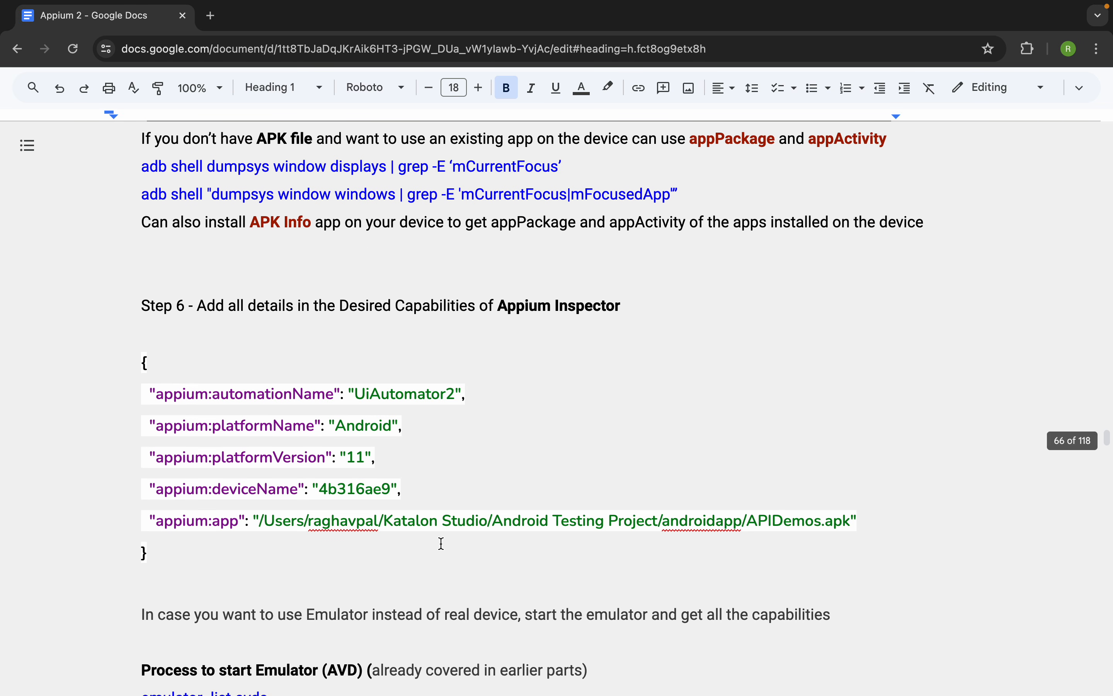
pyautogui.moveTo(148, 580); pyautogui.dragTo(142, 361)
pyautogui.scroll(-4, 246, 405)
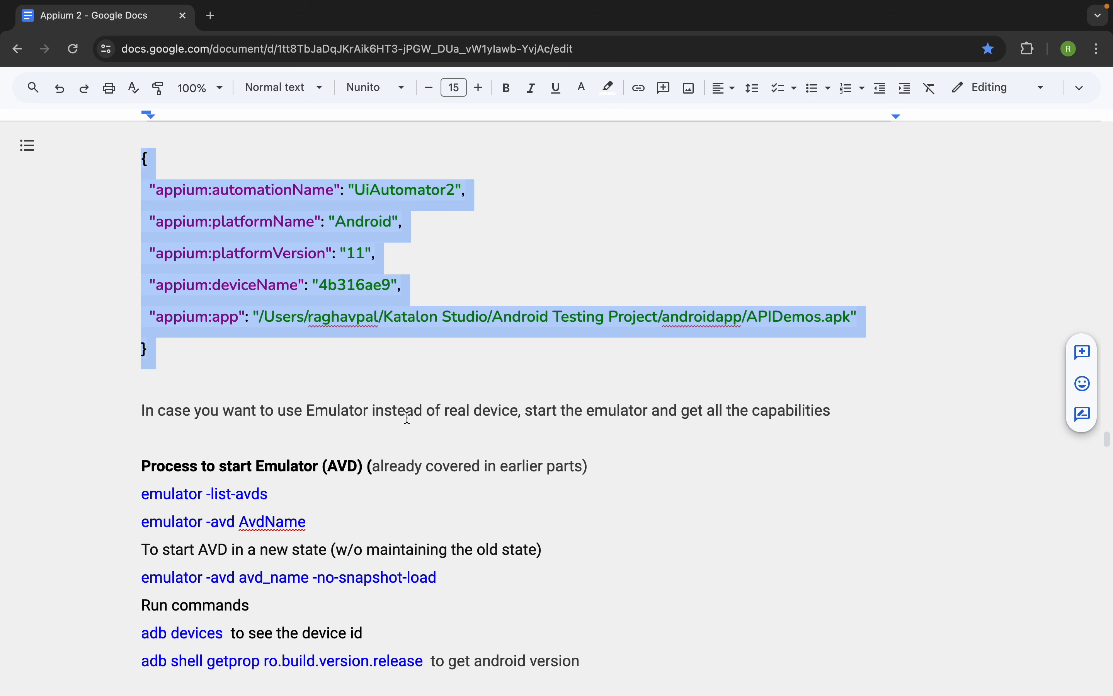
pyautogui.scroll(-1, 407, 417)
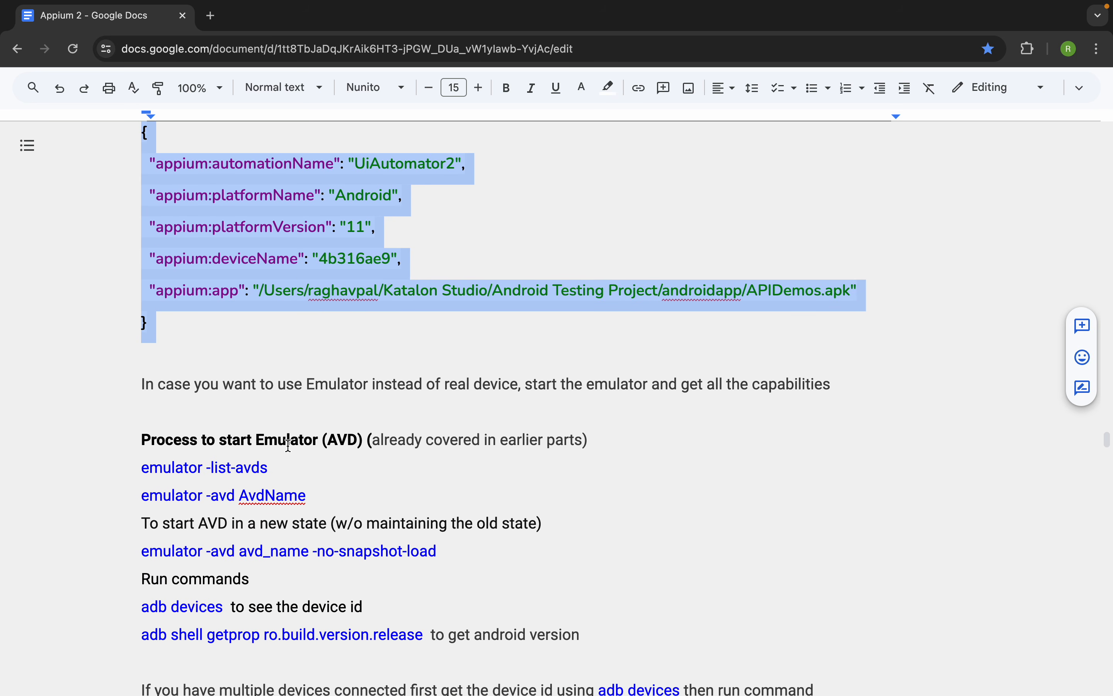
pyautogui.moveTo(274, 477); pyautogui.dragTo(42, 472)
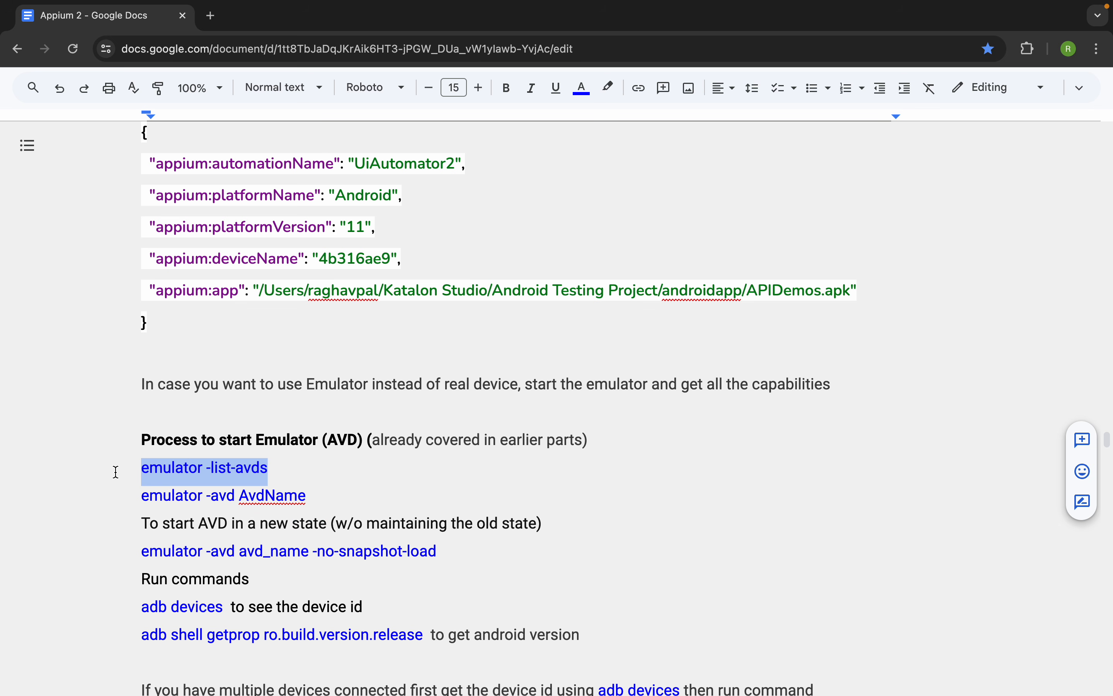
pyautogui.scroll(-5, 116, 472)
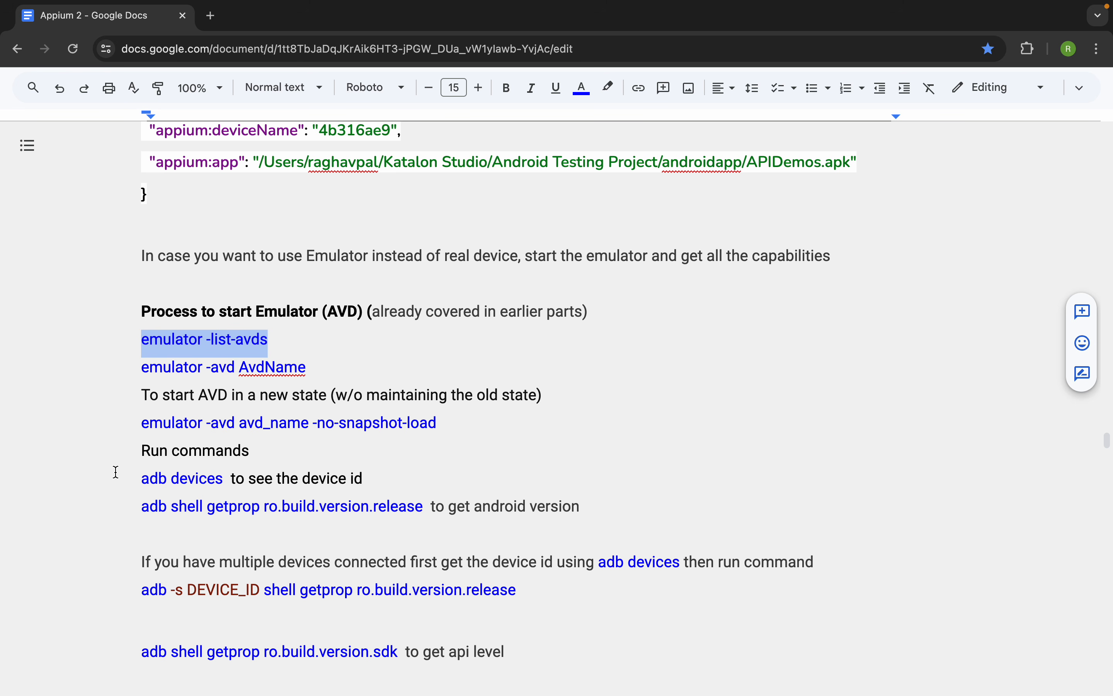
# - Copy the emulator -list-avds command from the notes and run it in Terminal
pyautogui.moveTo(285, 340); pyautogui.dragTo(141, 333)
pyautogui.moveTo(272, 343); pyautogui.dragTo(142, 342)
pyautogui.press('super+c')
pyautogui.hotkey('ctrl', 'Right')
pyautogui.click(283, 622)
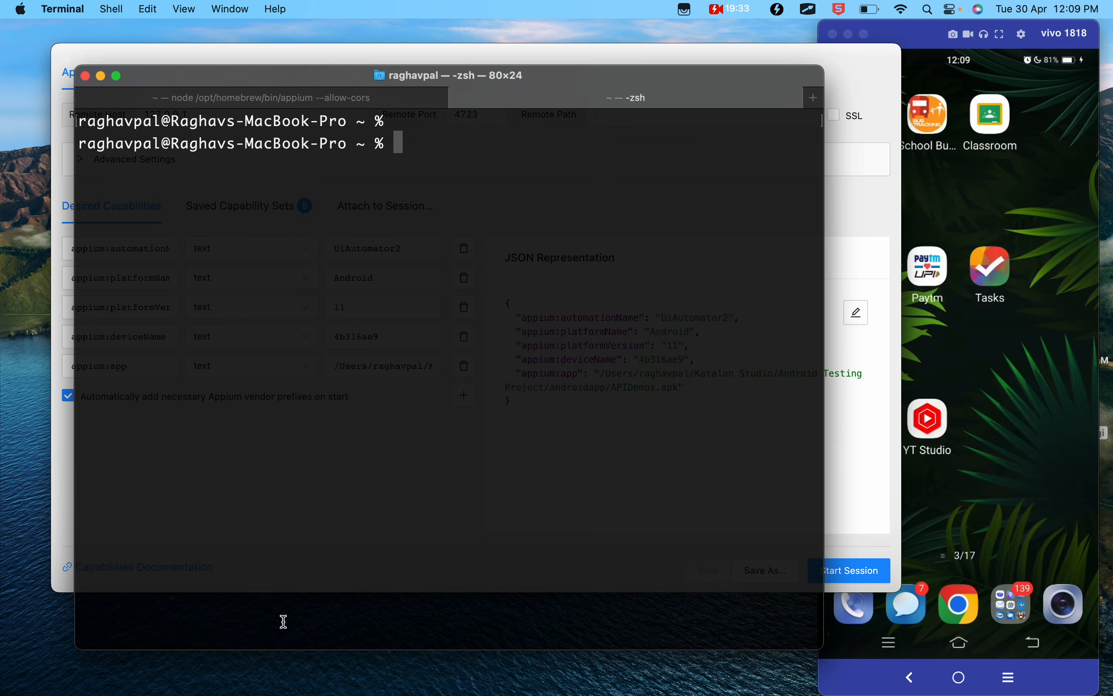
pyautogui.press('super+v')
pyautogui.press('Return')
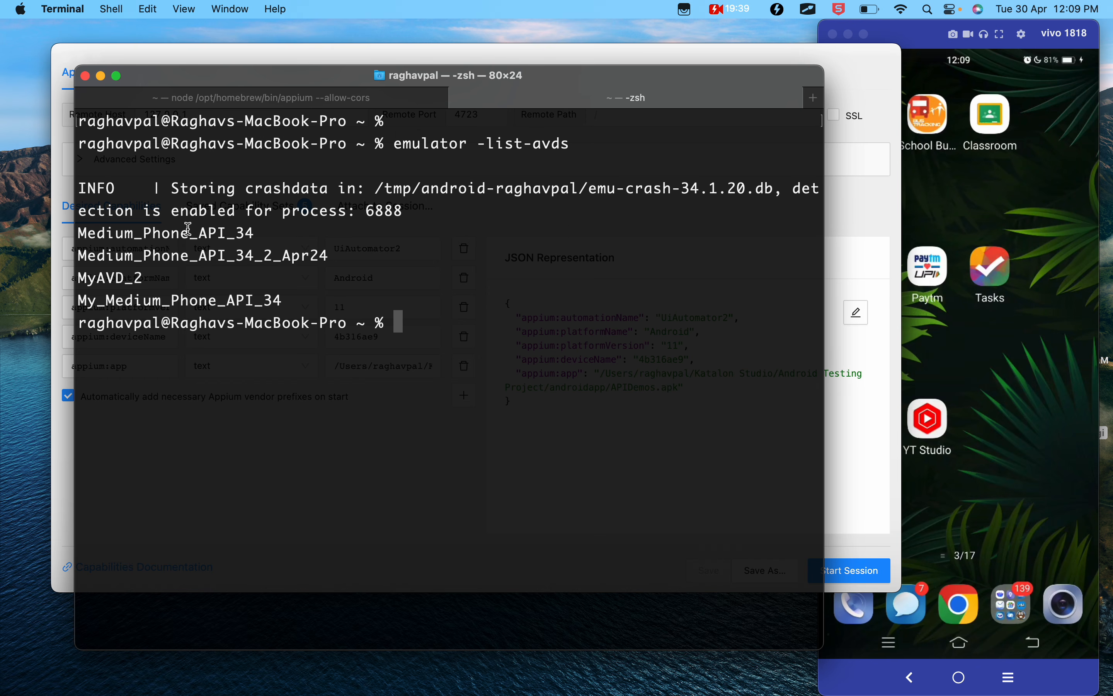
# - Copy the AVD name MyAVD_2 from the listed emulators and check the launch command in the Google Docs notes
pyautogui.click(108, 219)
pyautogui.moveTo(108, 220); pyautogui.dragTo(288, 300)
pyautogui.click(163, 289)
pyautogui.doubleClick(142, 276)
pyautogui.press('super+c')
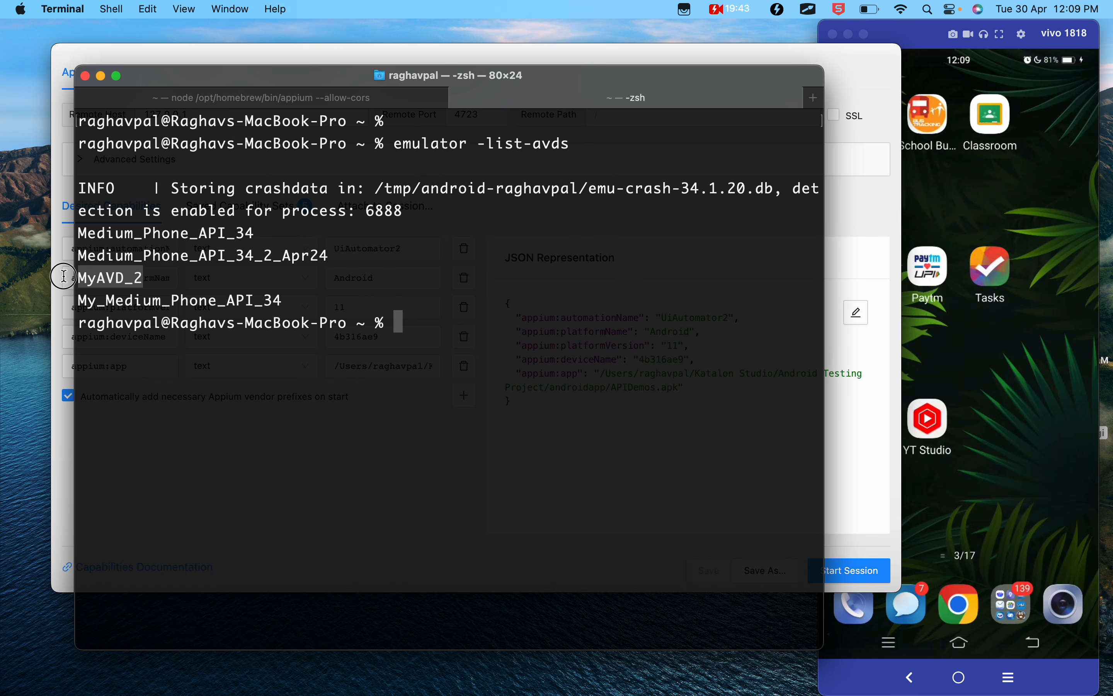
pyautogui.hotkey('ctrl', 'Left')
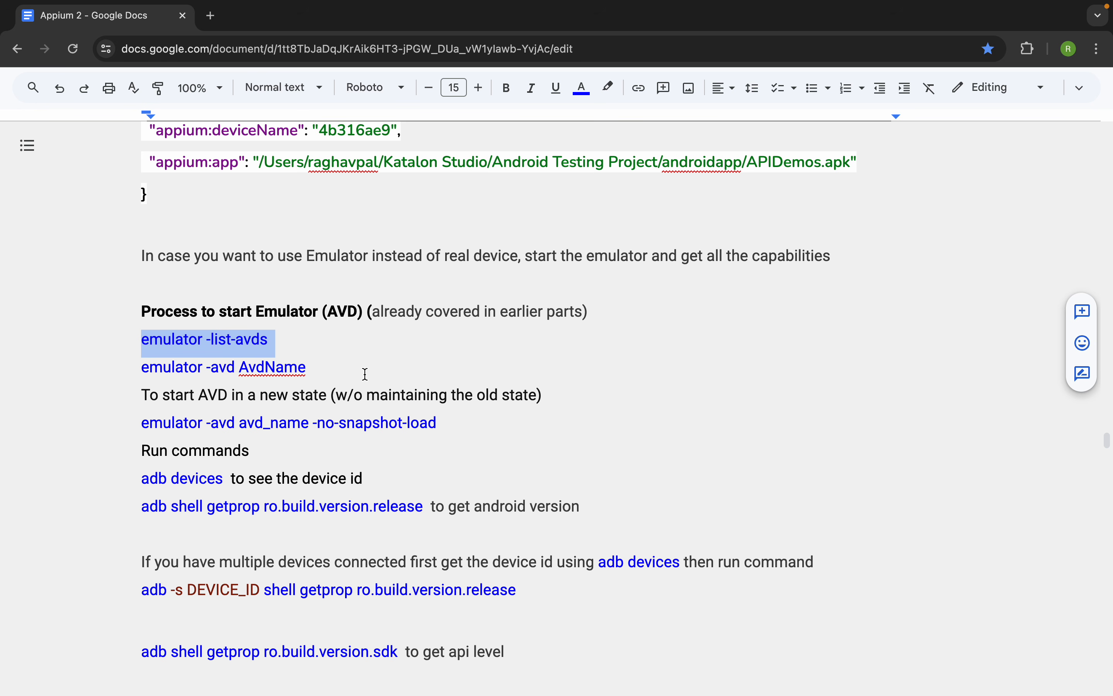
# - Switch back to Terminal and start the emulator with the command emulator -avd MyAVD_2
pyautogui.hotkey('ctrl', 'Right')
pyautogui.write('ex')
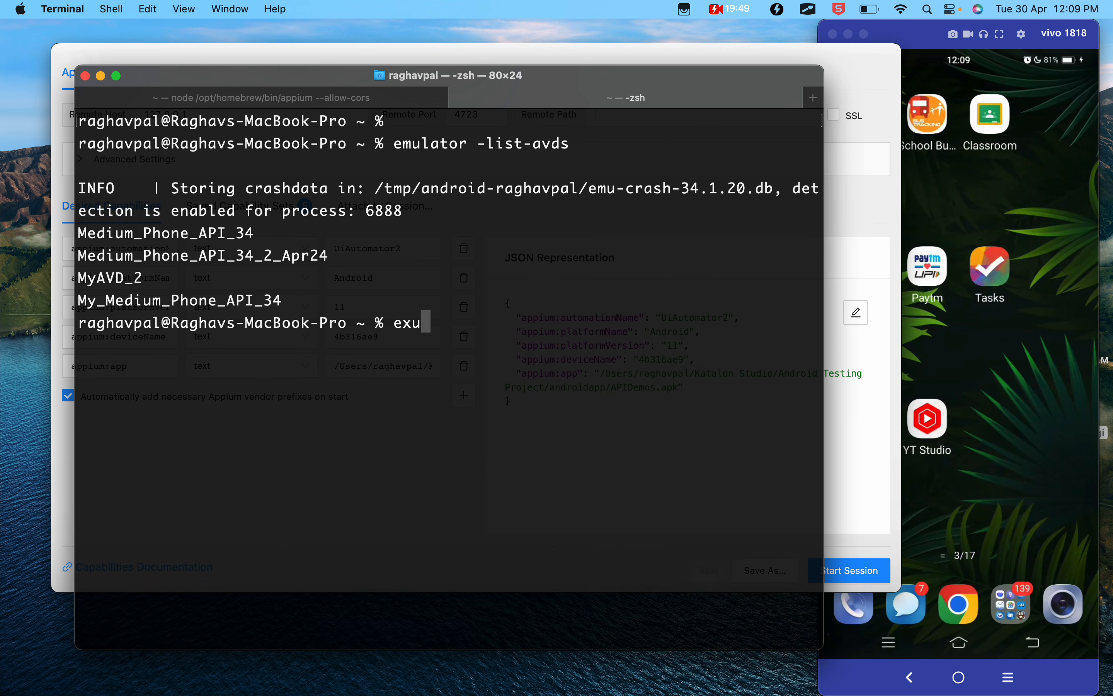
pyautogui.press('BackSpace')
pyautogui.write('mulator ')
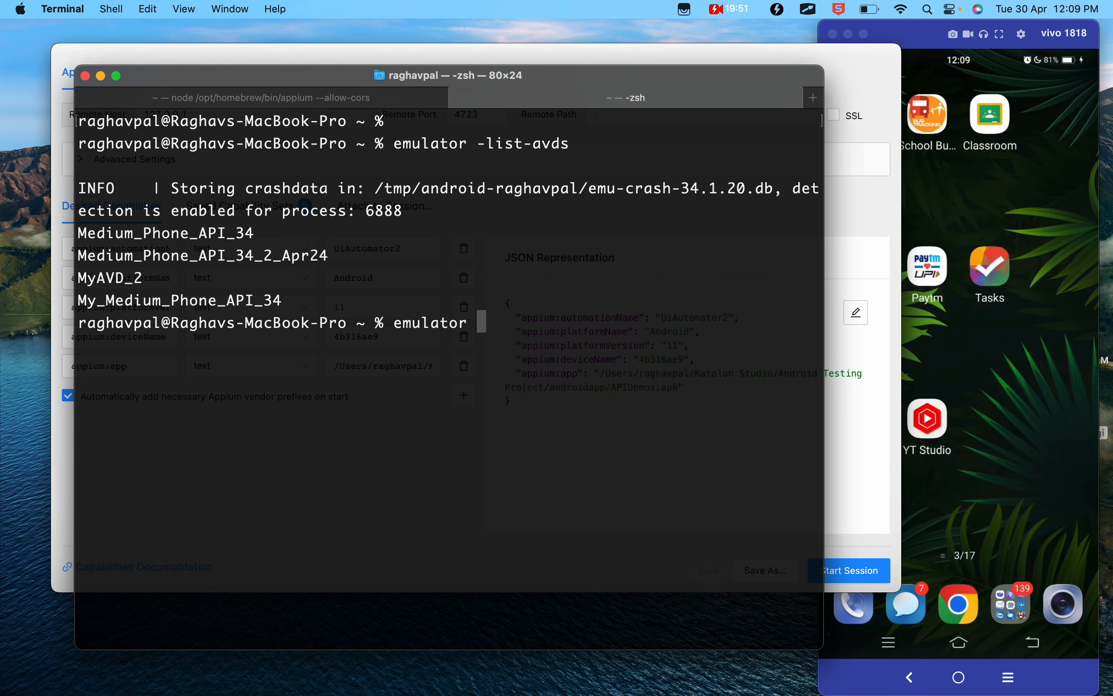
pyautogui.write('-avd')
pyautogui.press('super+v')
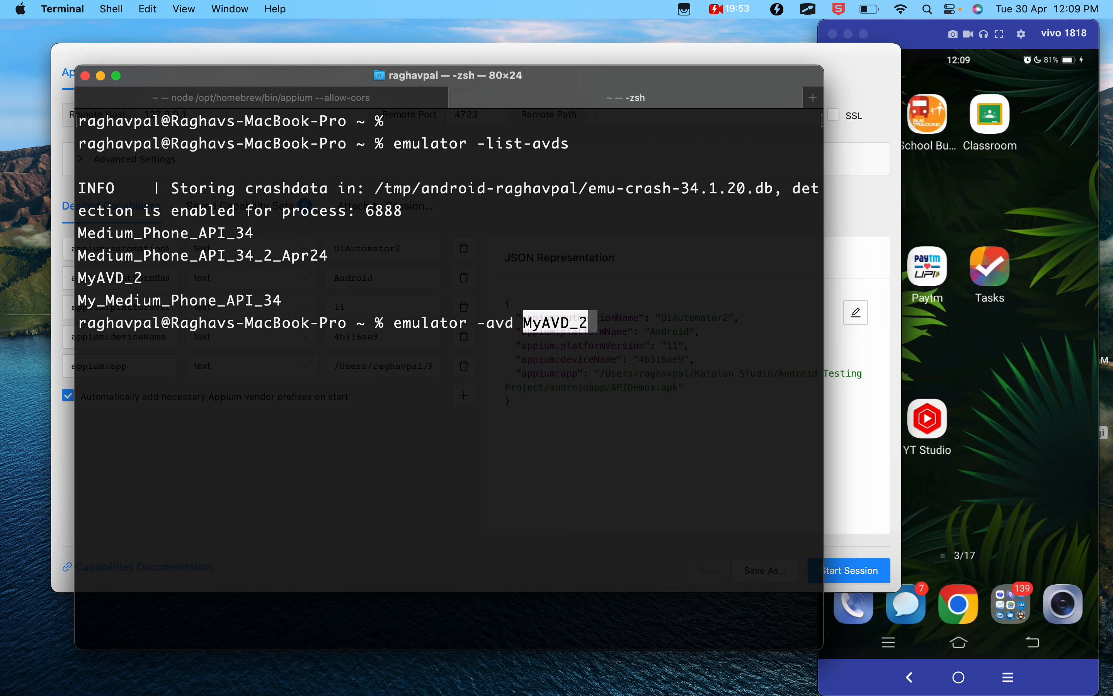
pyautogui.press('Return')
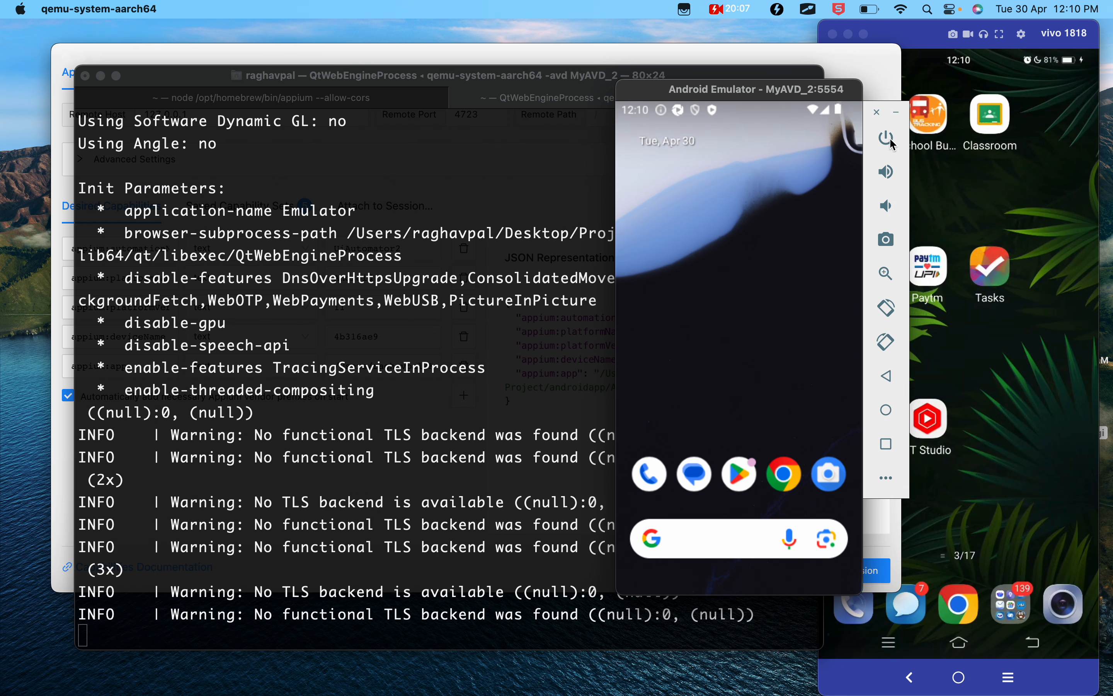
# - Try out the running emulator by opening Google Play and returning to the home screen
pyautogui.click(887, 414)
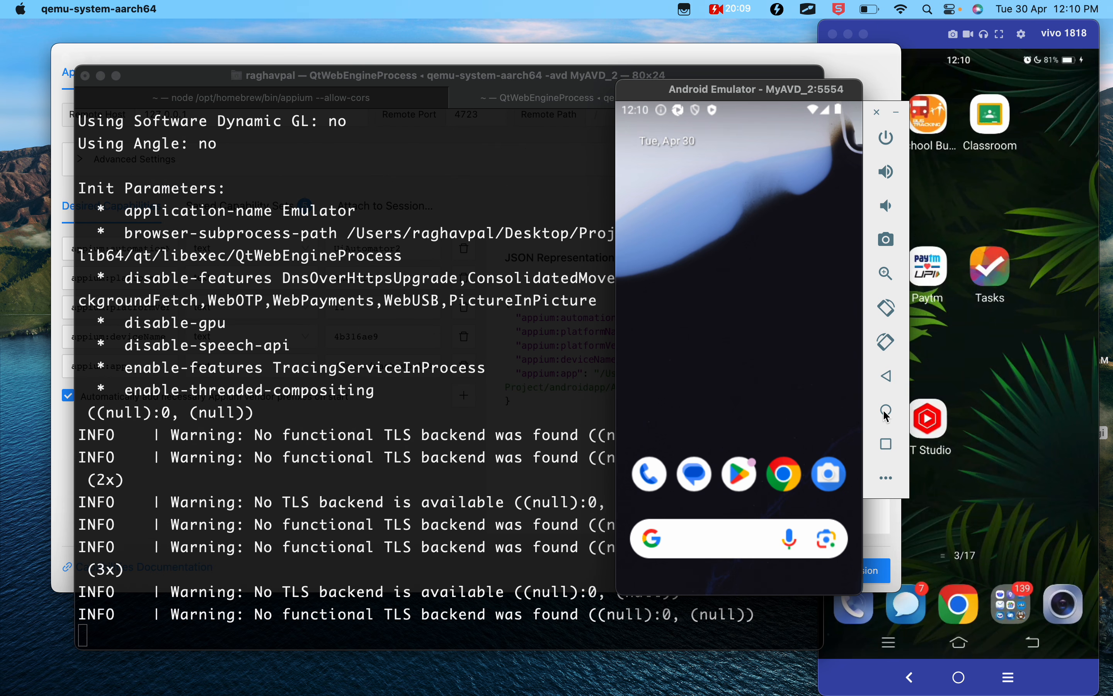
pyautogui.click(740, 476)
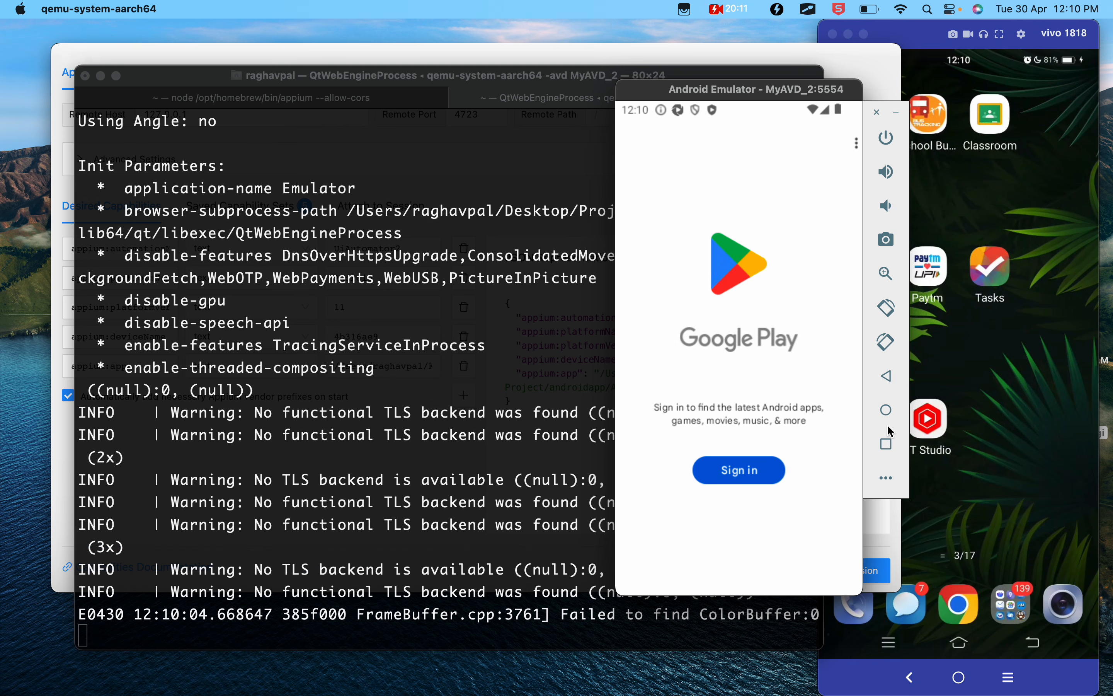
pyautogui.click(886, 411)
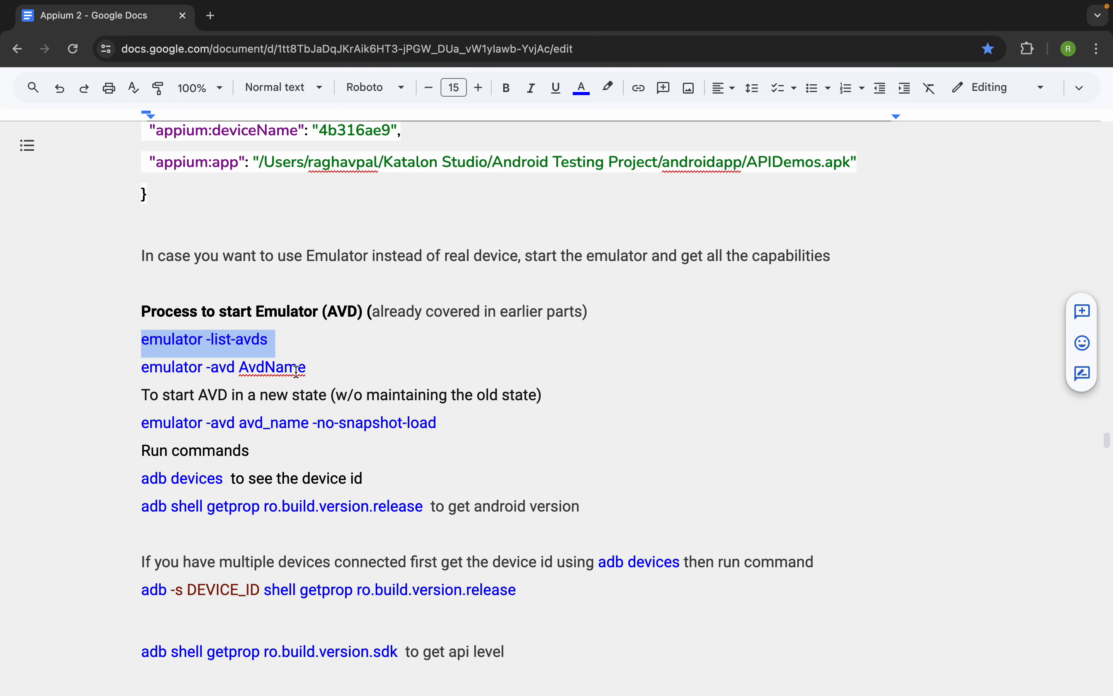
# - Switch to the Google Docs notes and copy the -no-snapshot-load option from the command that starts an AVD in a new state
pyautogui.click(293, 369)
pyautogui.moveTo(459, 423); pyautogui.dragTo(145, 423)
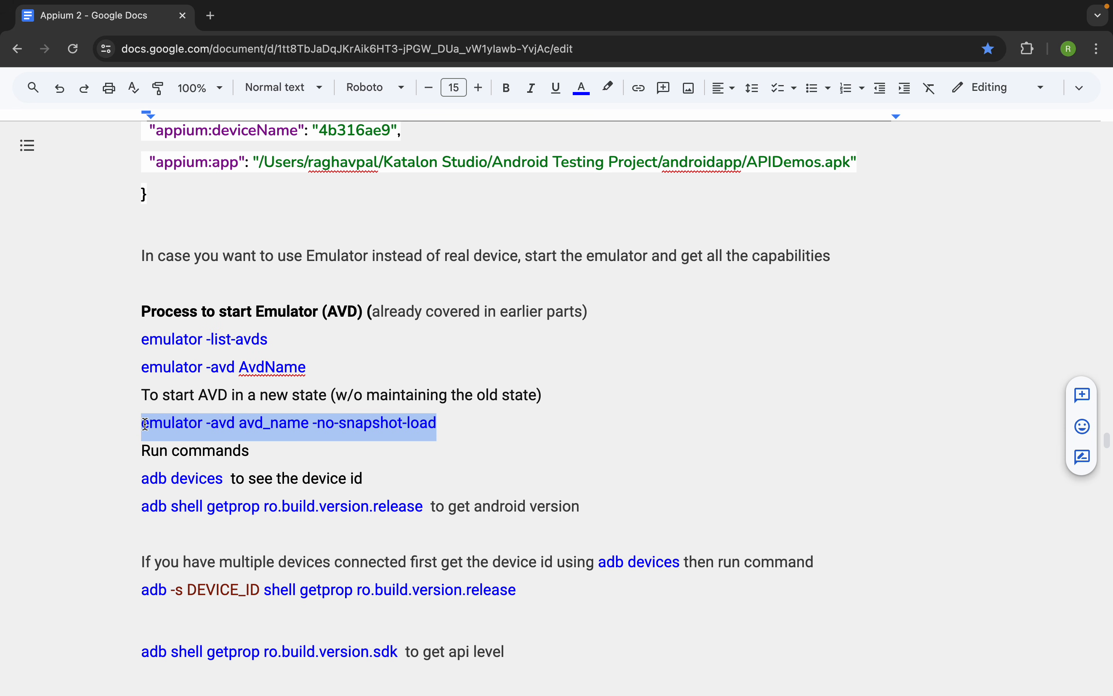
pyautogui.click(340, 428)
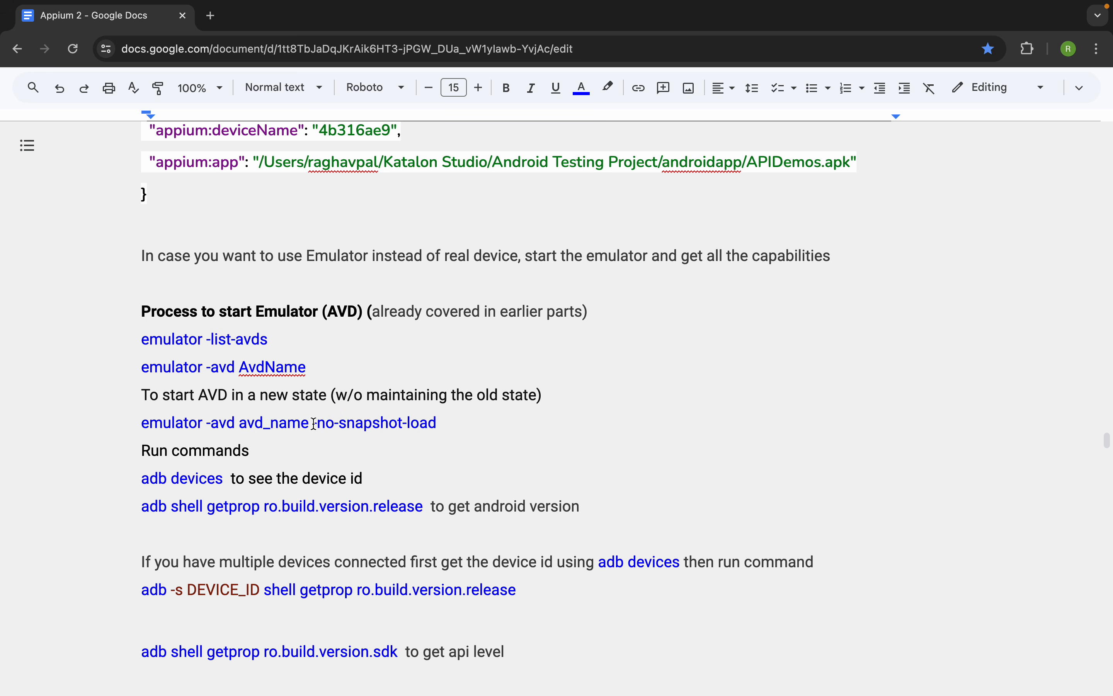
pyautogui.moveTo(311, 423); pyautogui.dragTo(428, 423)
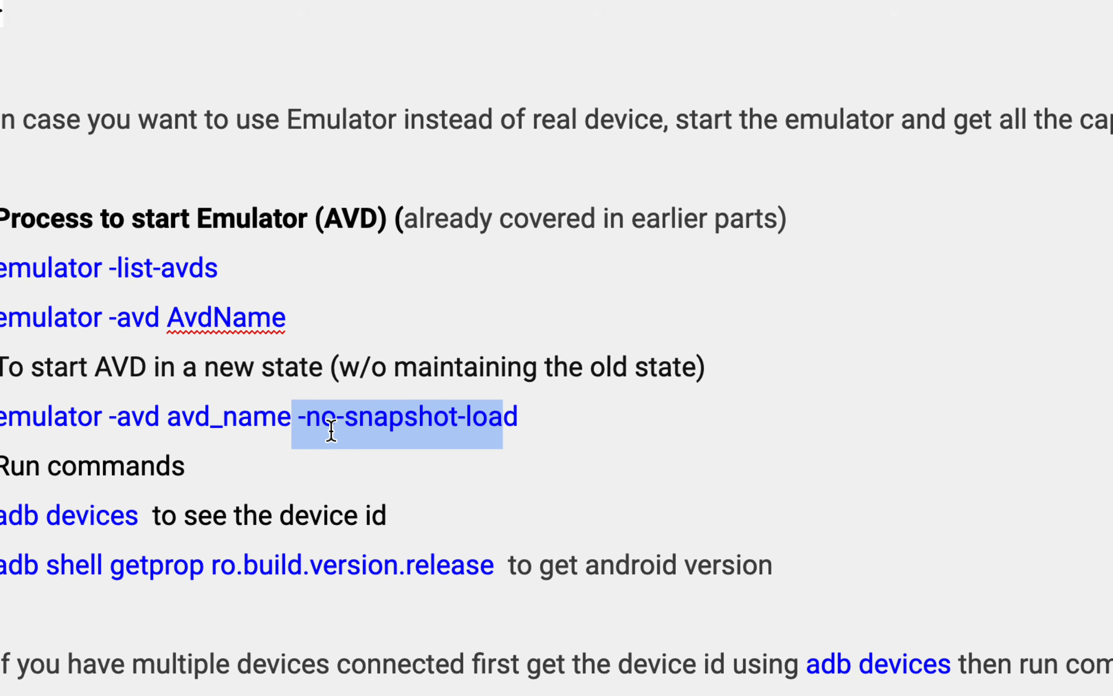
pyautogui.click(299, 437)
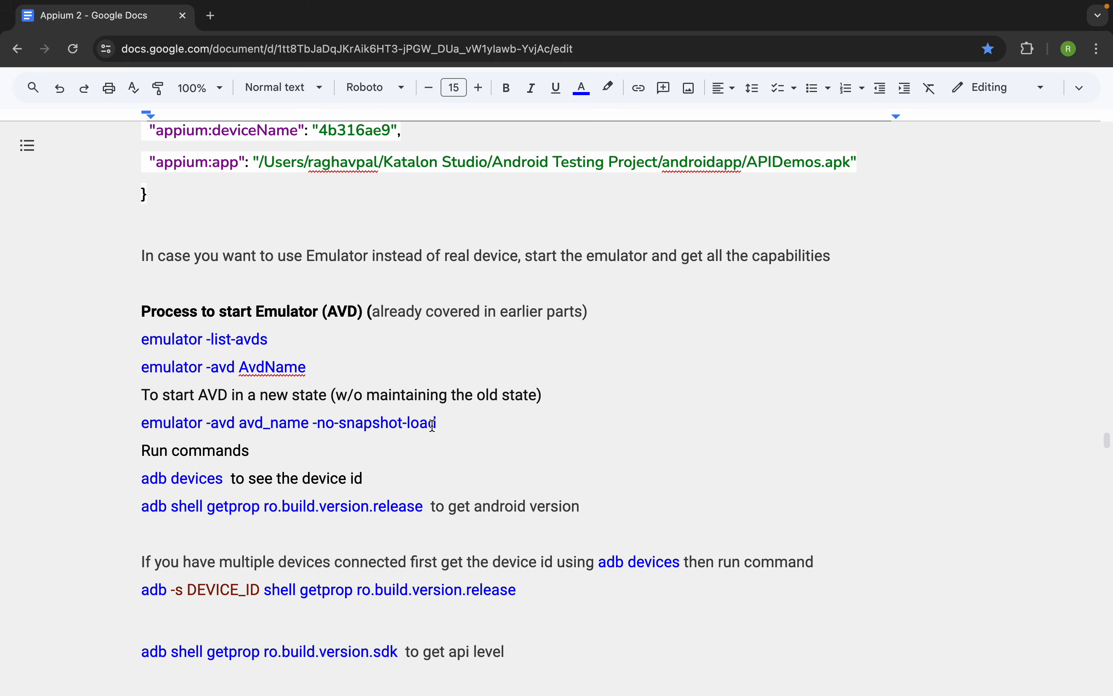
pyautogui.moveTo(437, 424); pyautogui.dragTo(214, 423)
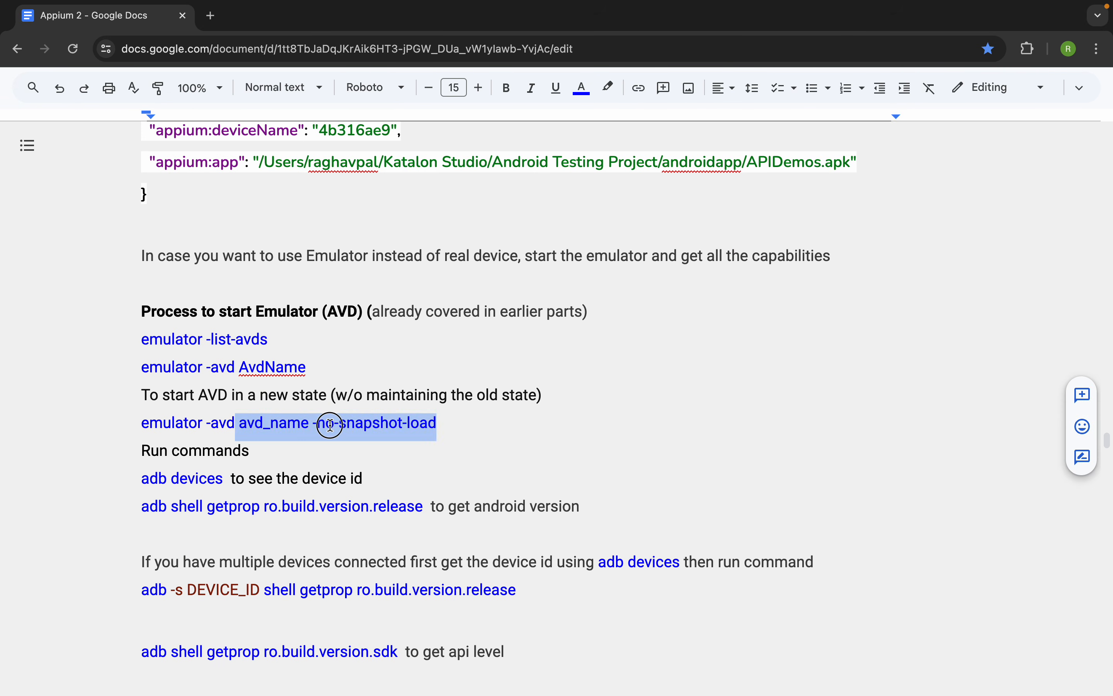
pyautogui.click(327, 423)
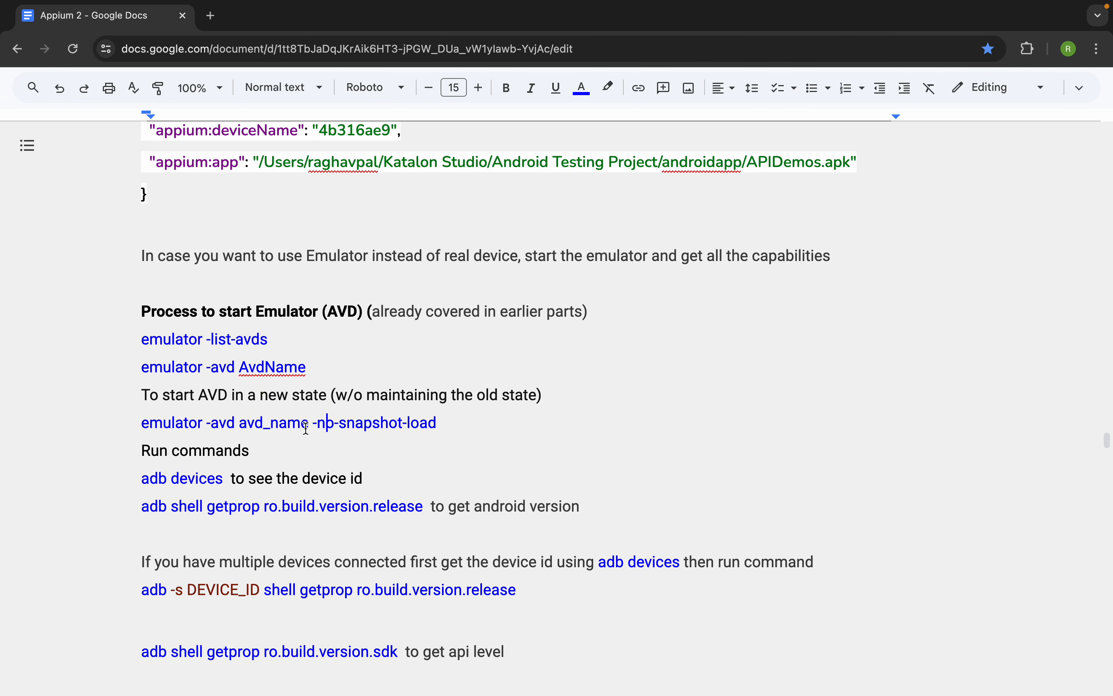
pyautogui.moveTo(313, 425); pyautogui.dragTo(442, 424)
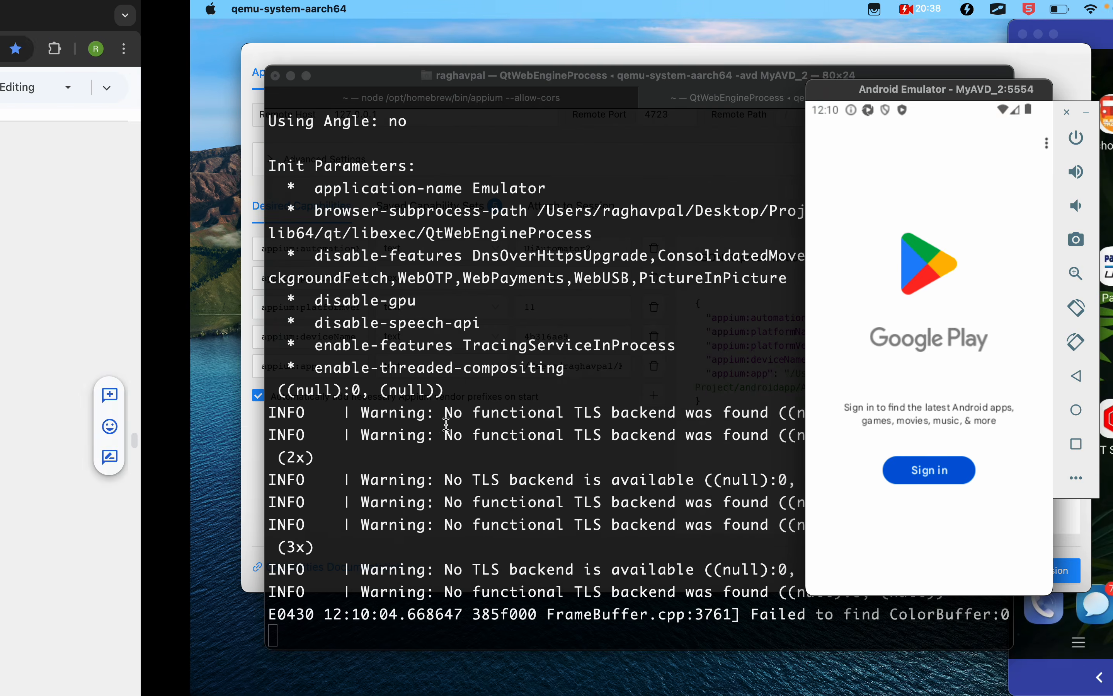
pyautogui.click(442, 432)
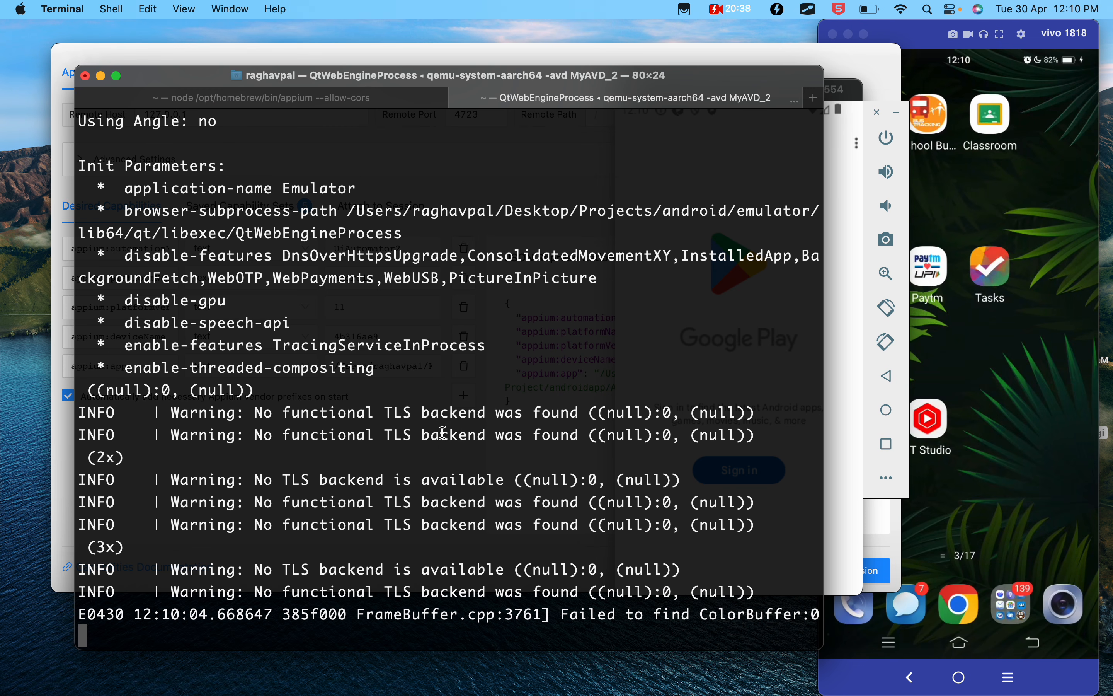
# - Switch to Terminal, stop the running MyAVD_2 emulator process and shift the emulator window aside while it shuts down
pyautogui.click(853, 262)
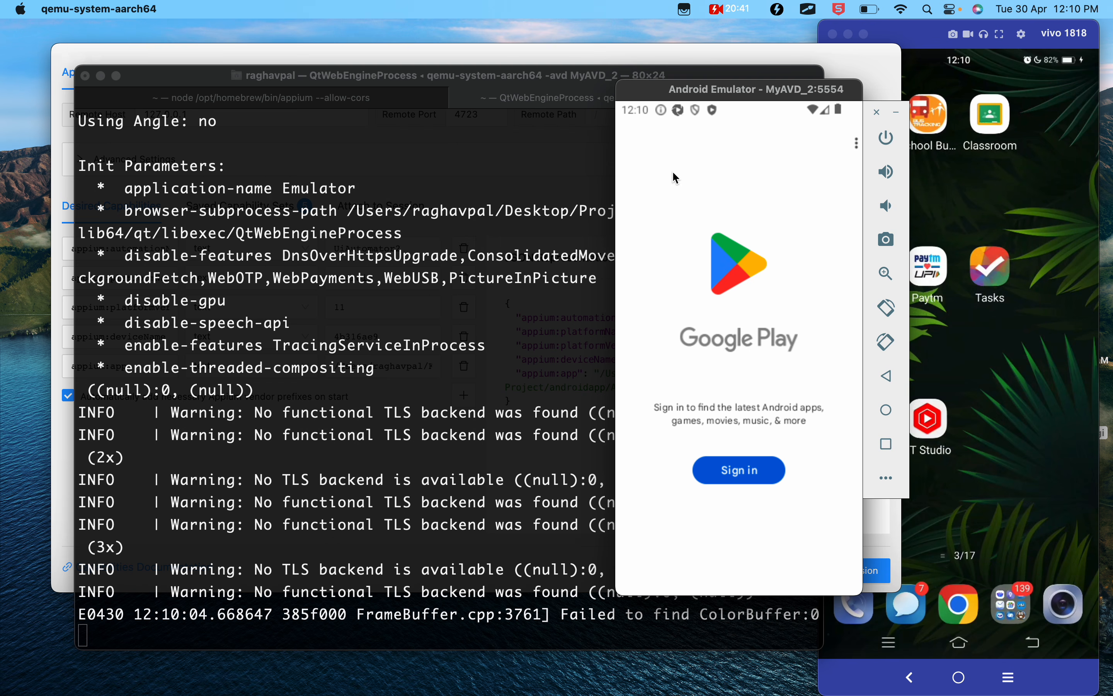
pyautogui.click(318, 443)
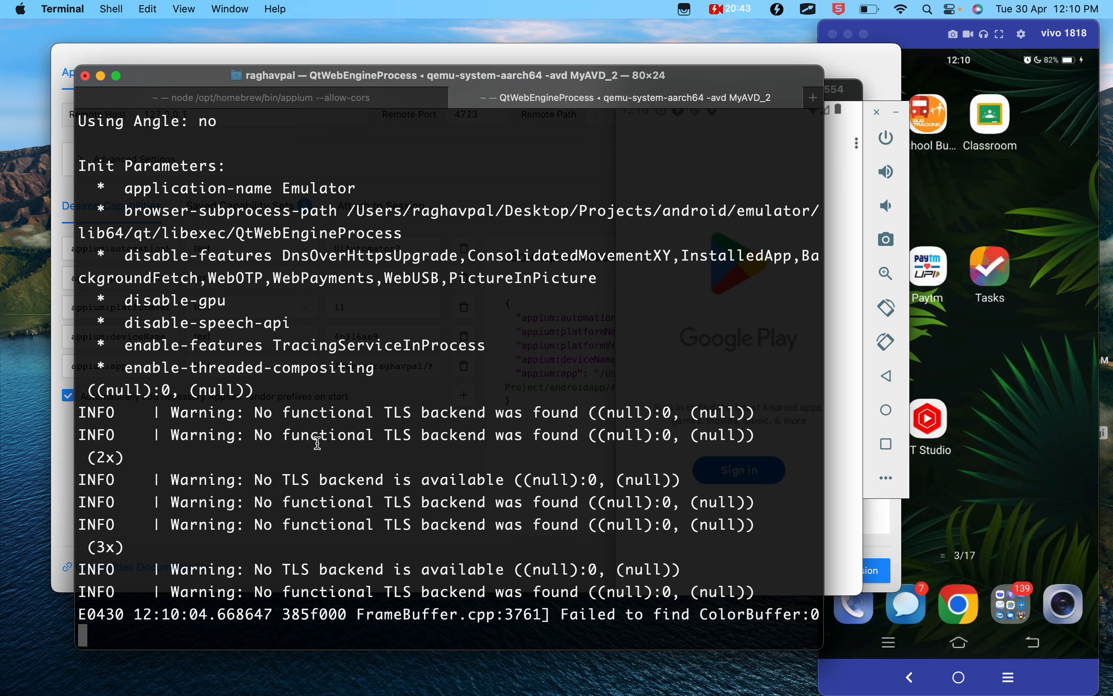
pyautogui.hotkey('ctrl', 'c')
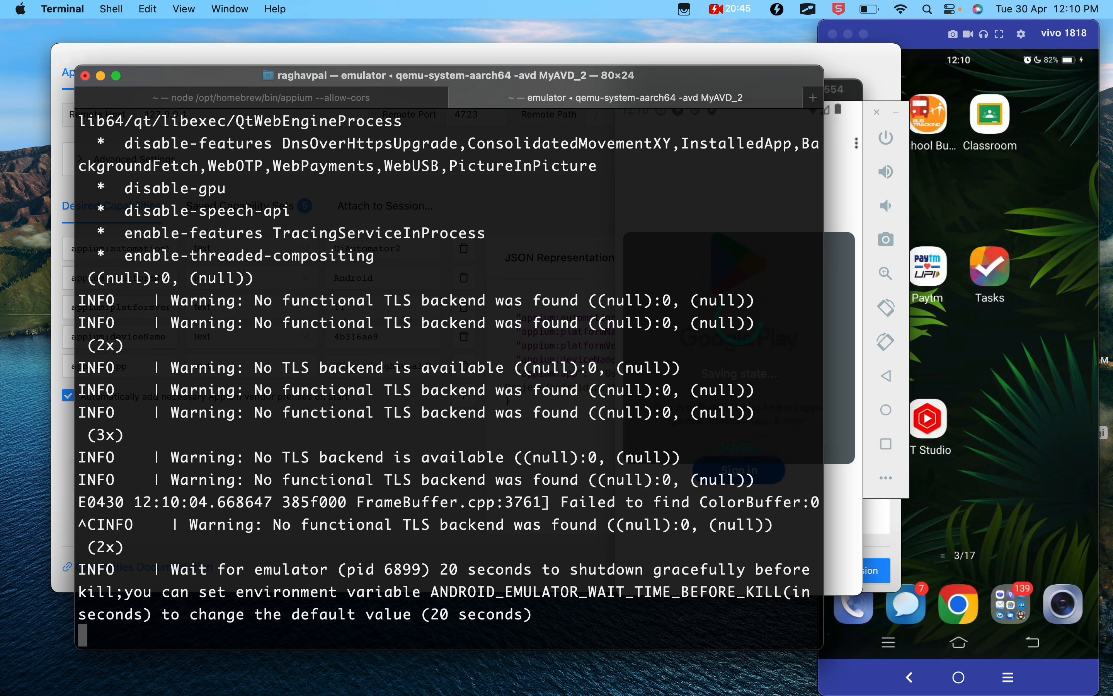
pyautogui.click(840, 146)
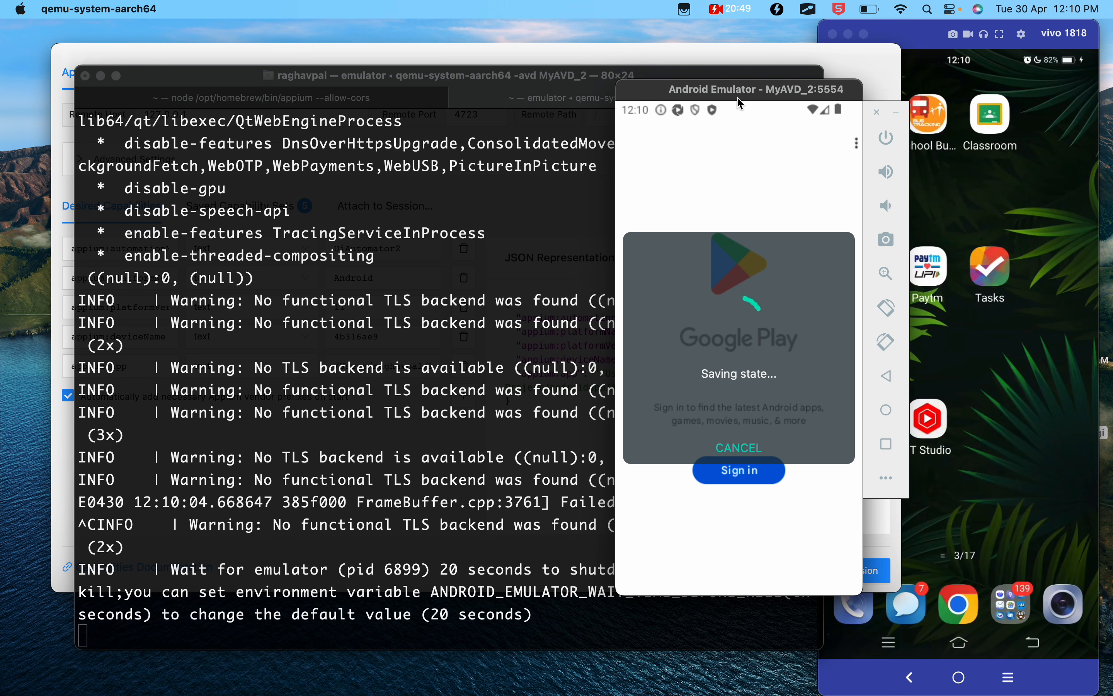
pyautogui.moveTo(734, 96); pyautogui.dragTo(890, 99)
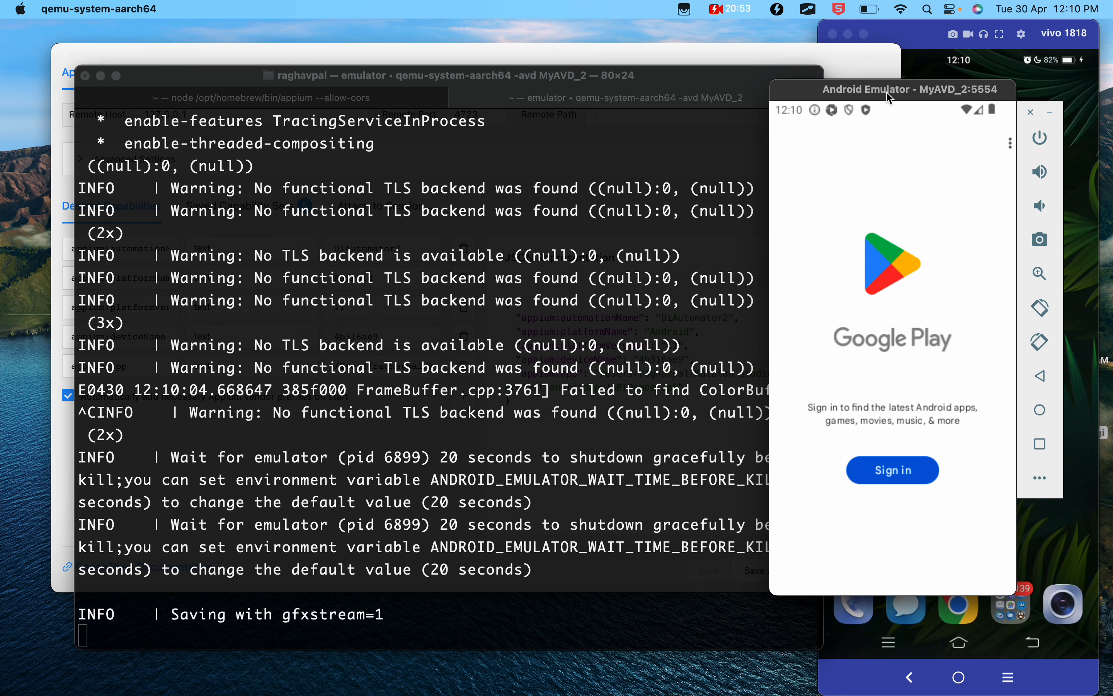
# - Clear the terminal and start the emulator in a fresh state with emulator -avd MyAVD_2 -no-snapshot-load
pyautogui.write('clear')
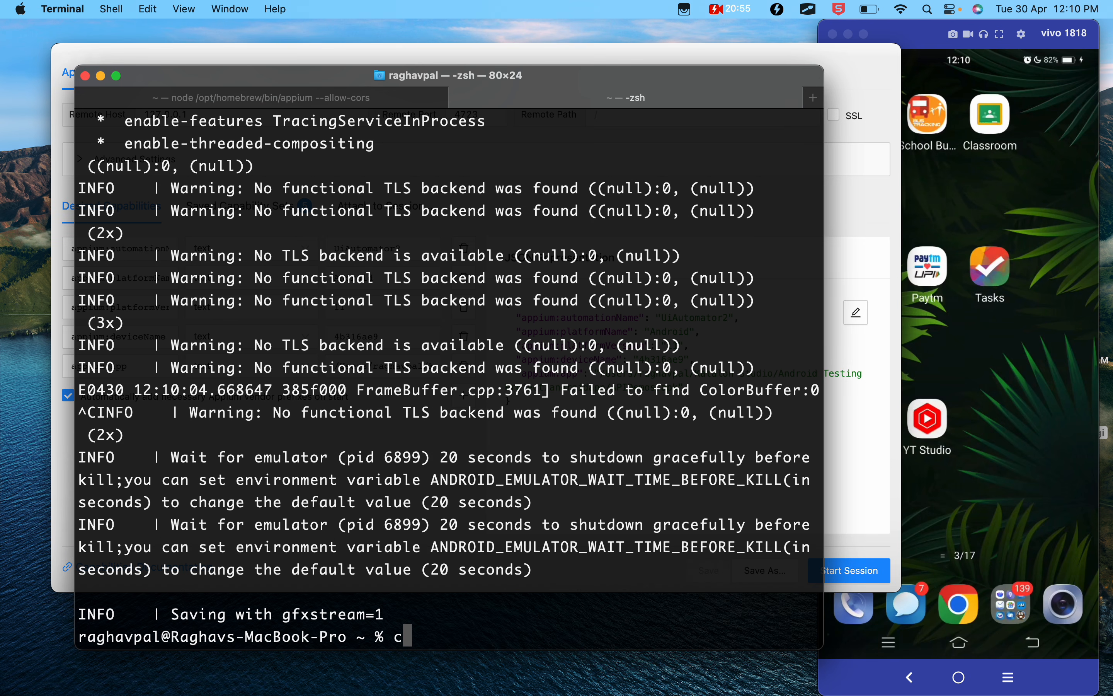
pyautogui.press('Return')
pyautogui.press('Return')
pyautogui.write('clear')
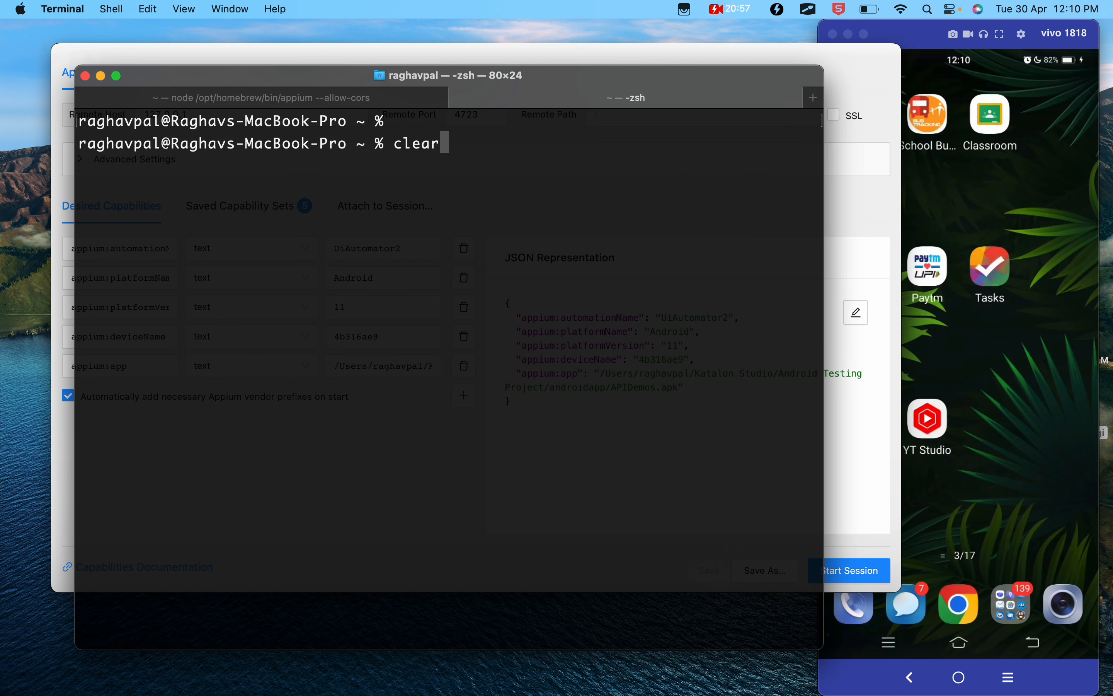
pyautogui.press('Up')
pyautogui.press('super+v')
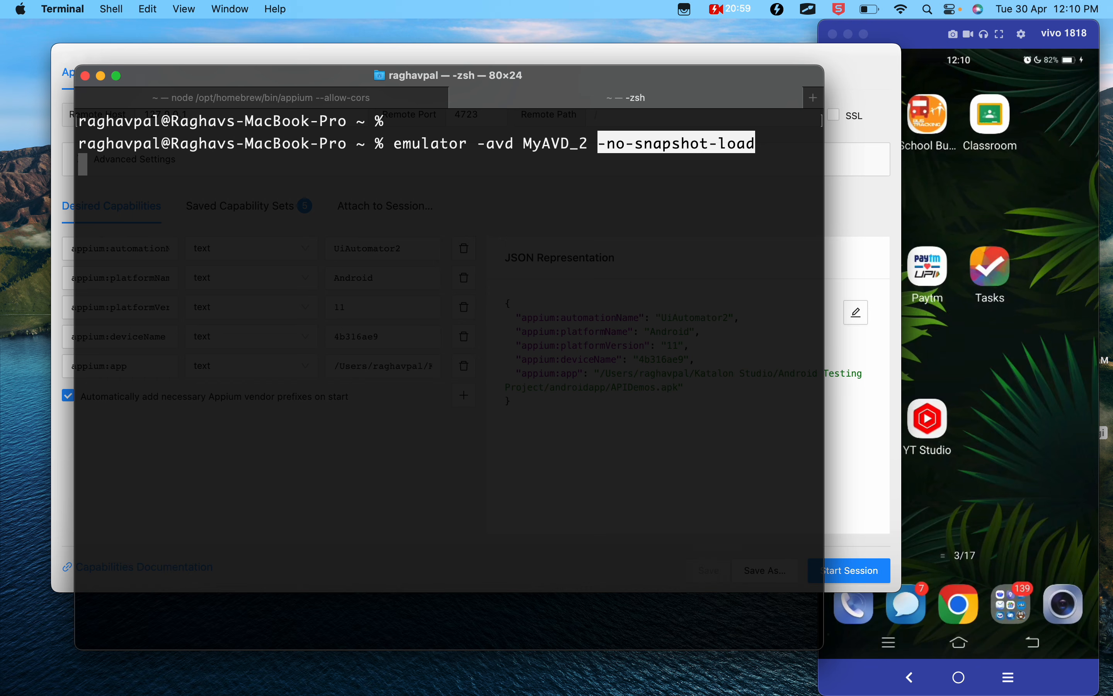
pyautogui.press('Return')
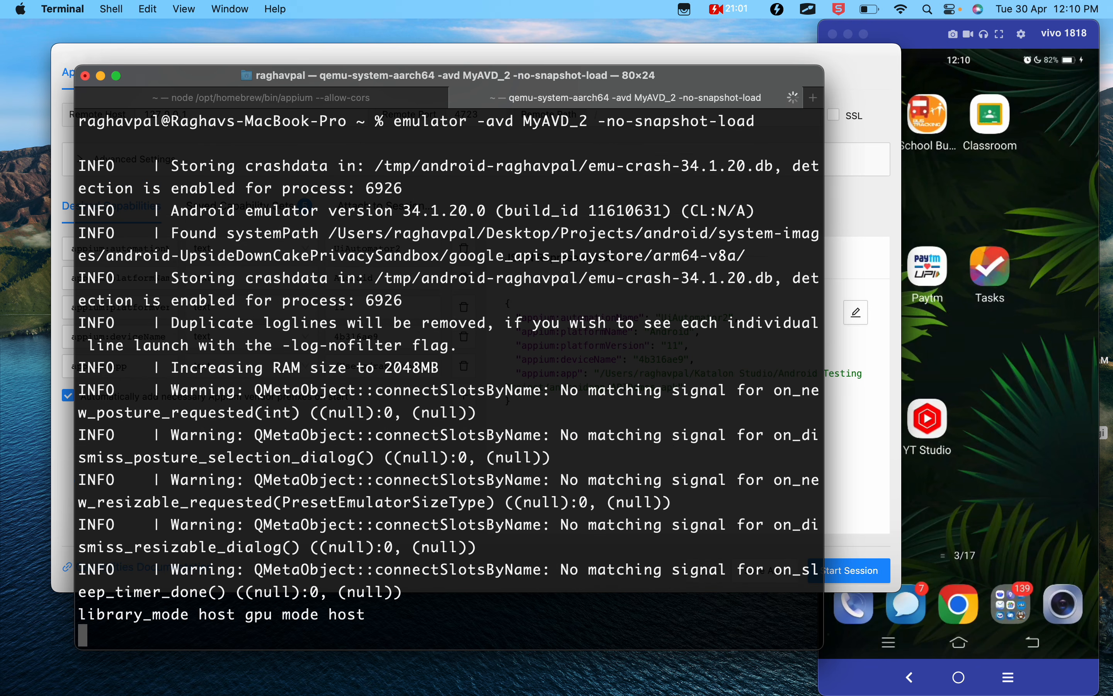
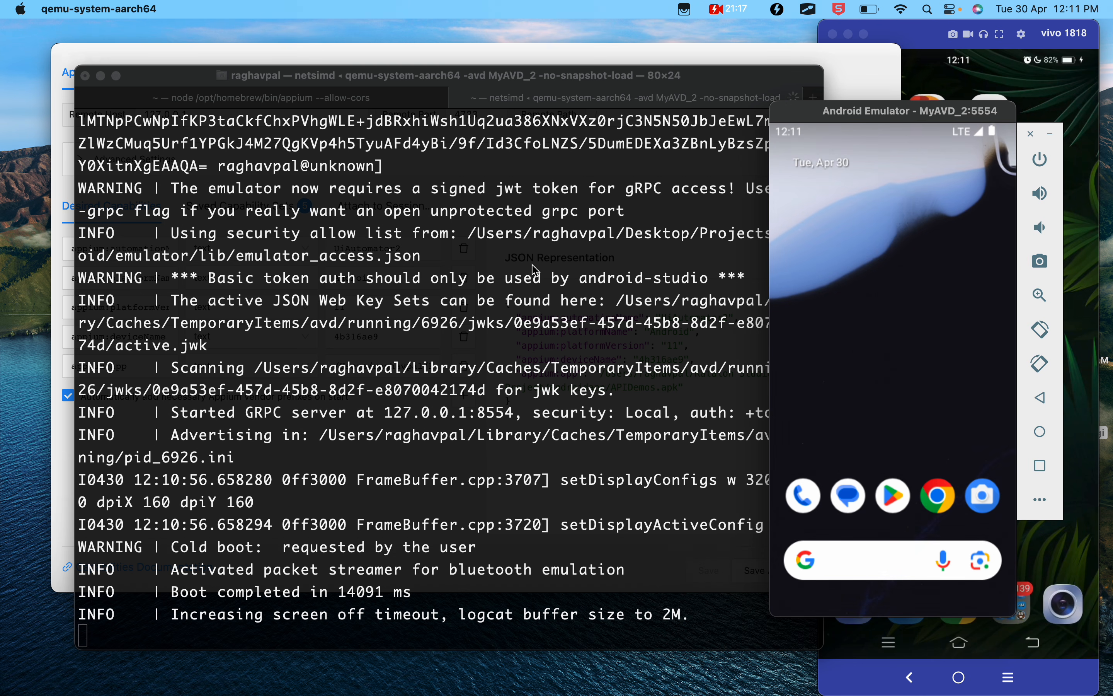
# - Open a new Terminal tab and run adb devices to list the IDs of the attached devices
pyautogui.click(196, 428)
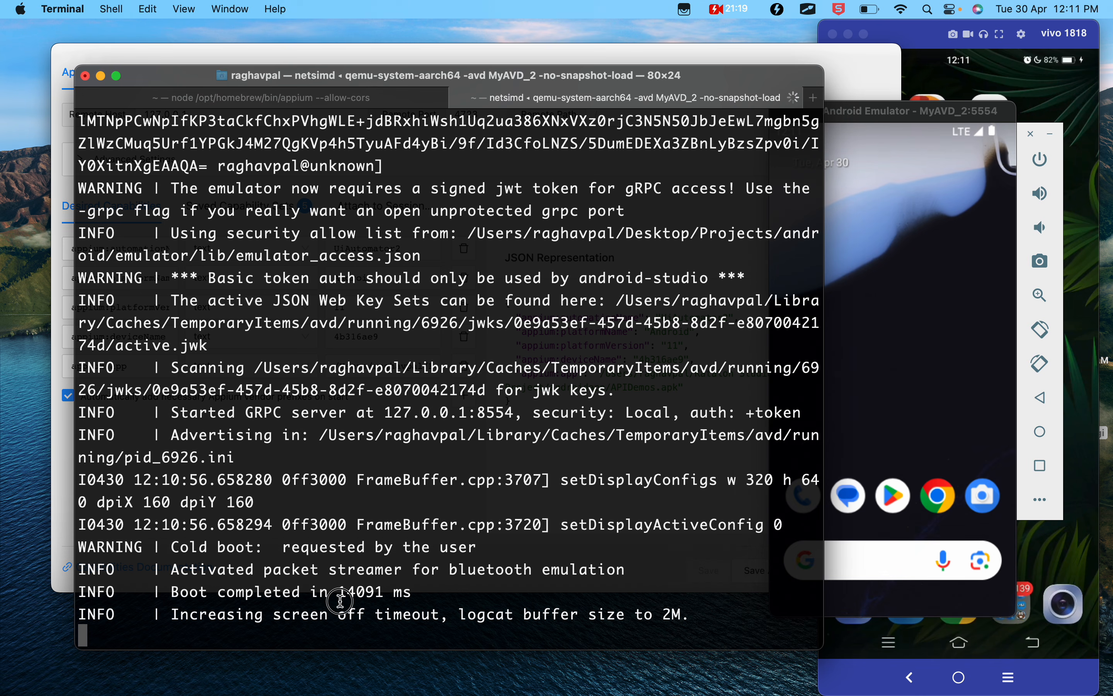
pyautogui.moveTo(181, 481); pyautogui.dragTo(385, 617)
pyautogui.click(405, 357)
pyautogui.press('super+t')
pyautogui.press('Return')
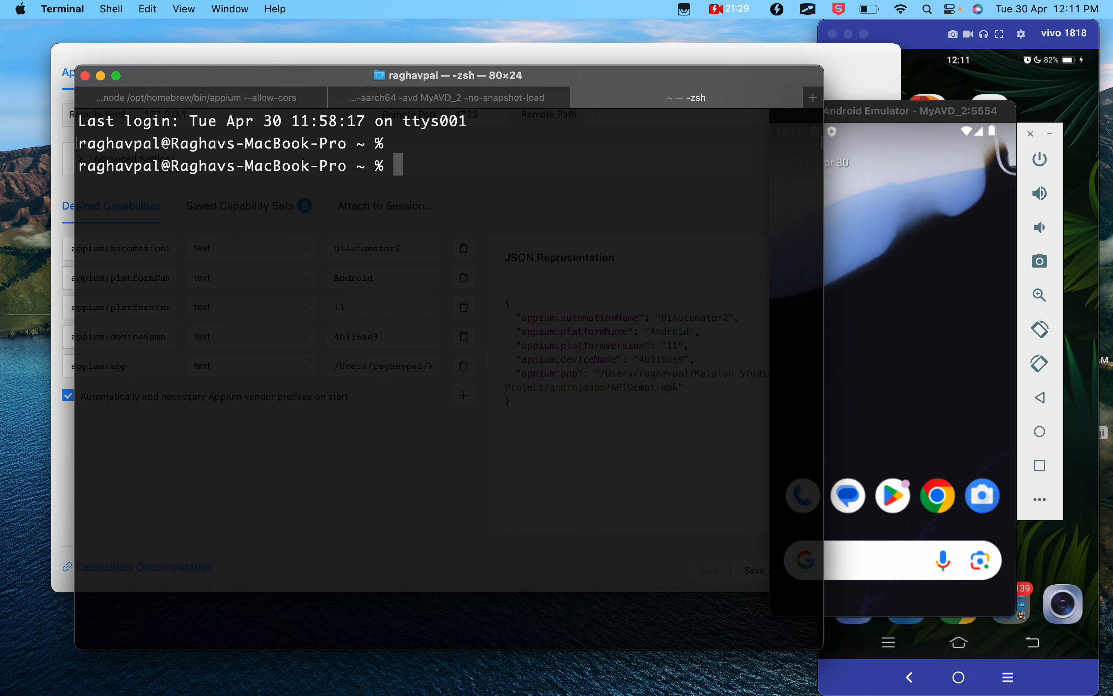
pyautogui.write('adb device')
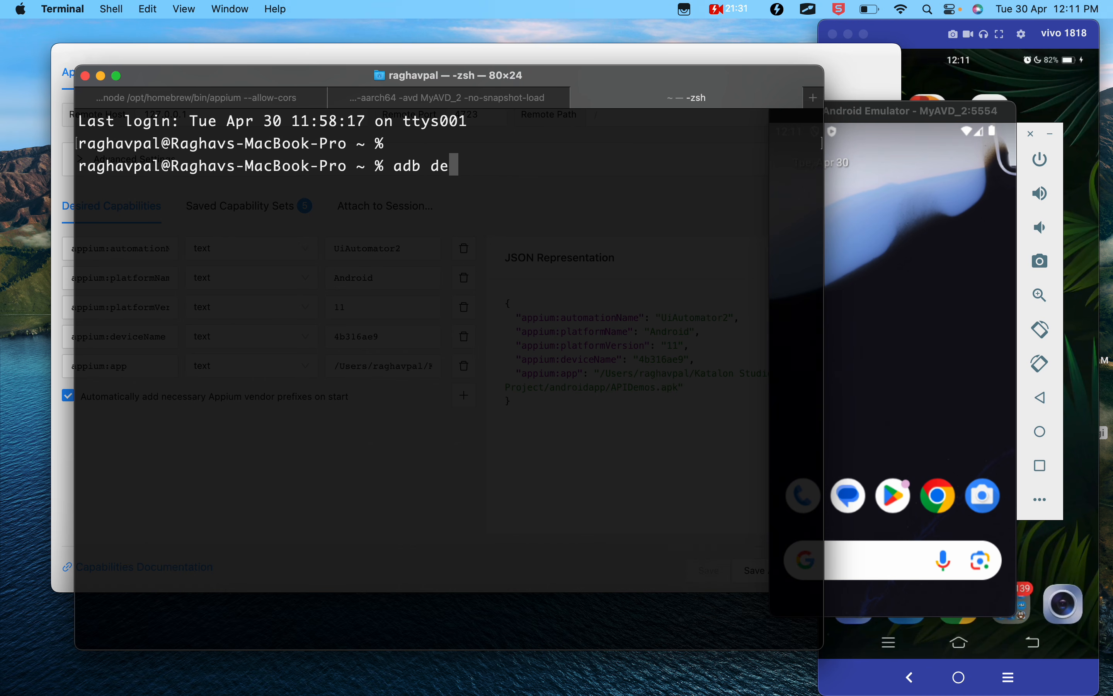
pyautogui.write('s')
pyautogui.press('Return')
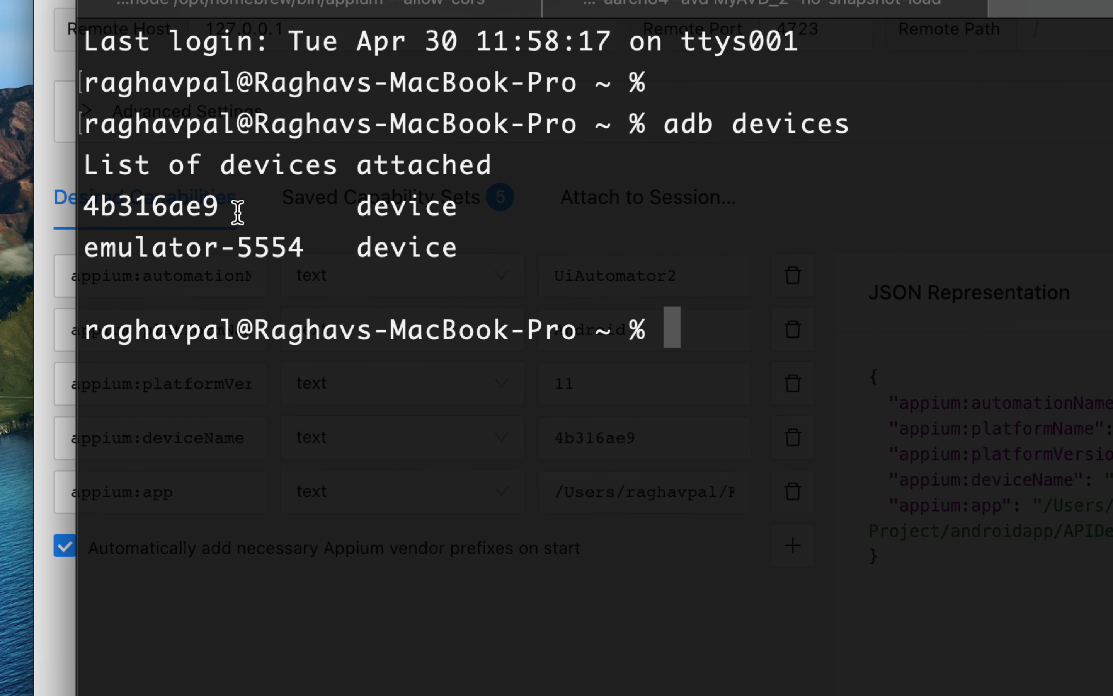
pyautogui.moveTo(220, 209); pyautogui.dragTo(78, 211)
pyautogui.moveTo(304, 249); pyautogui.dragTo(103, 251)
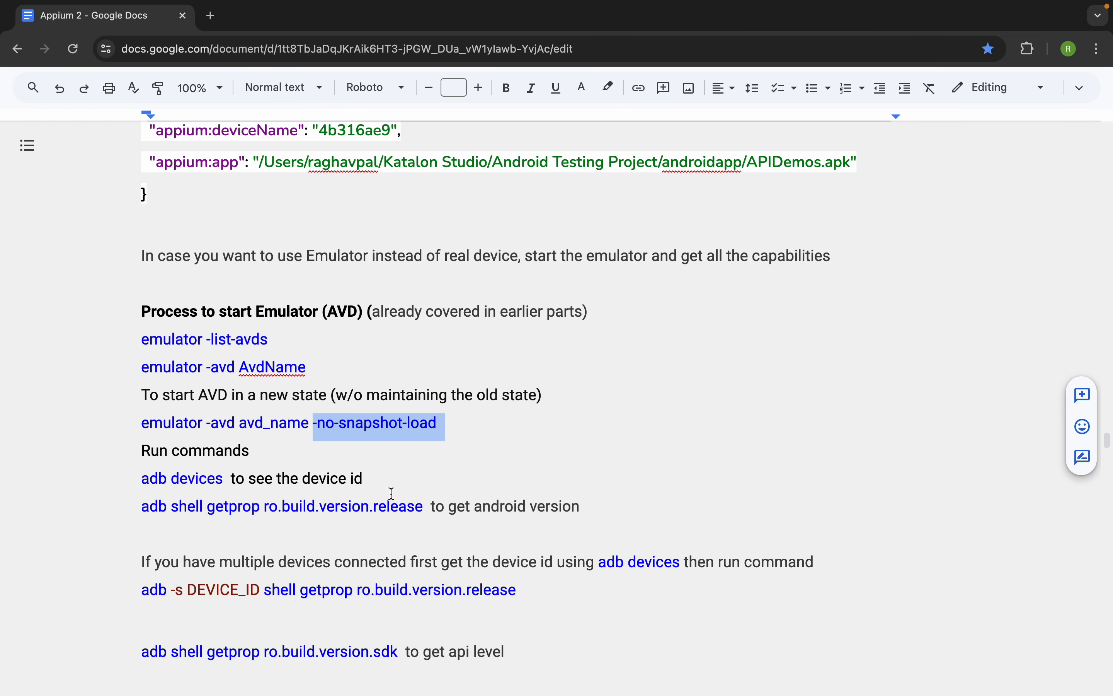
# - Copy adb shell getprop ro.build.version.release from the Google Docs notes and try running it in Terminal
pyautogui.scroll(-2, 318, 517)
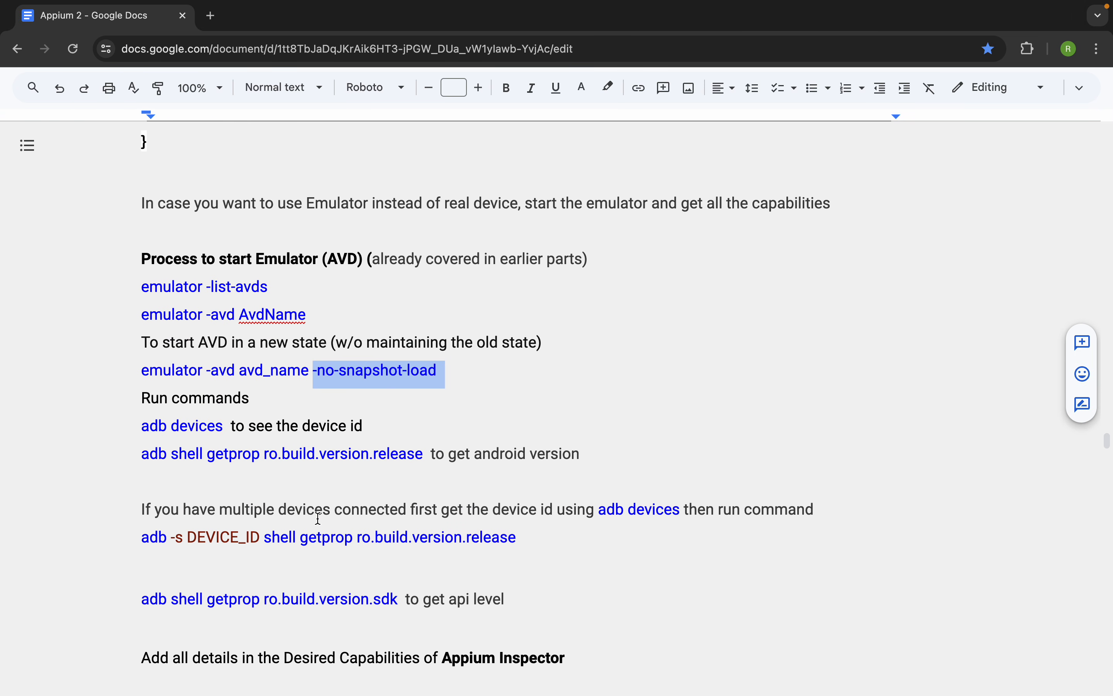
pyautogui.moveTo(422, 453); pyautogui.dragTo(144, 452)
pyautogui.press('super+c')
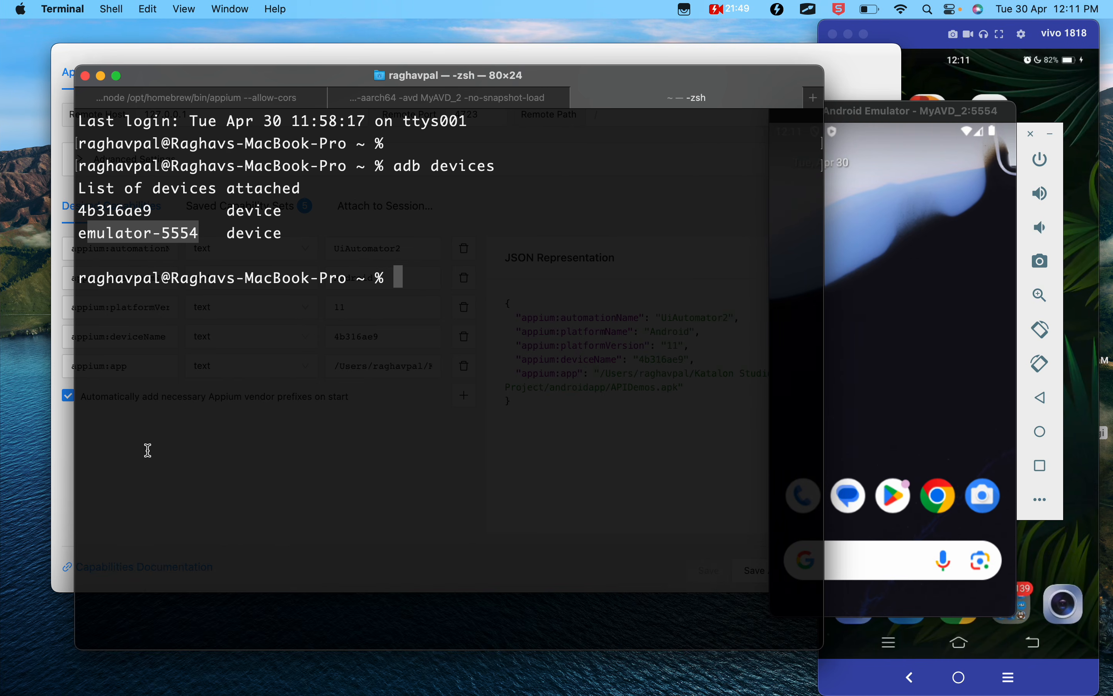
pyautogui.write('a')
pyautogui.press('BackSpace')
pyautogui.press('super+v')
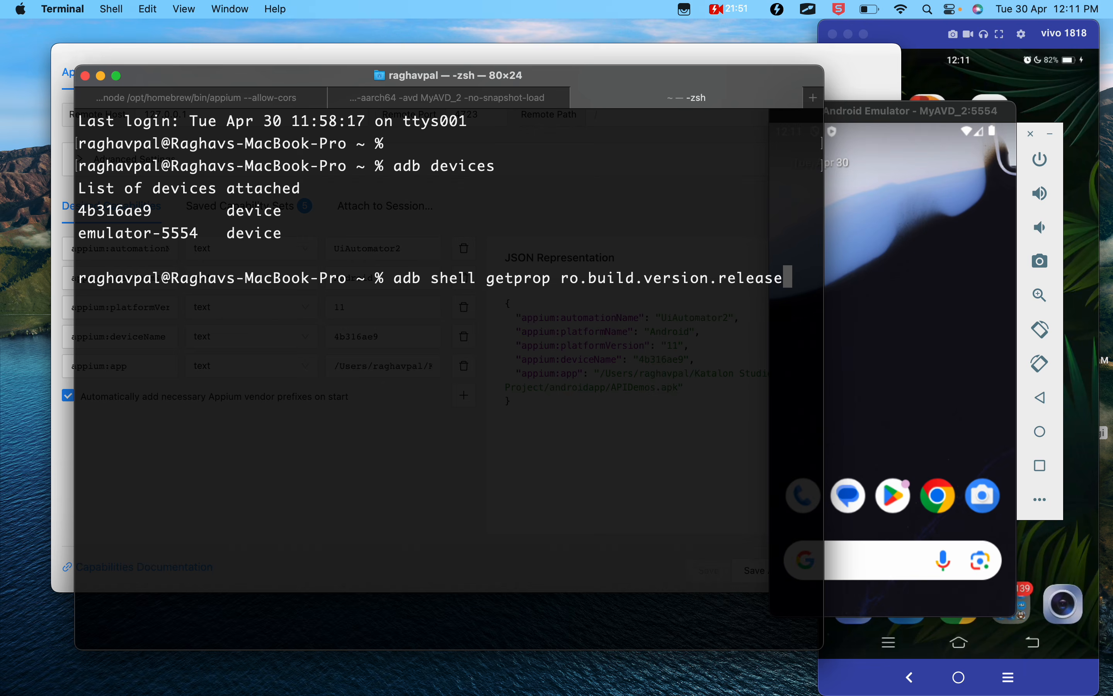
pyautogui.press('Return')
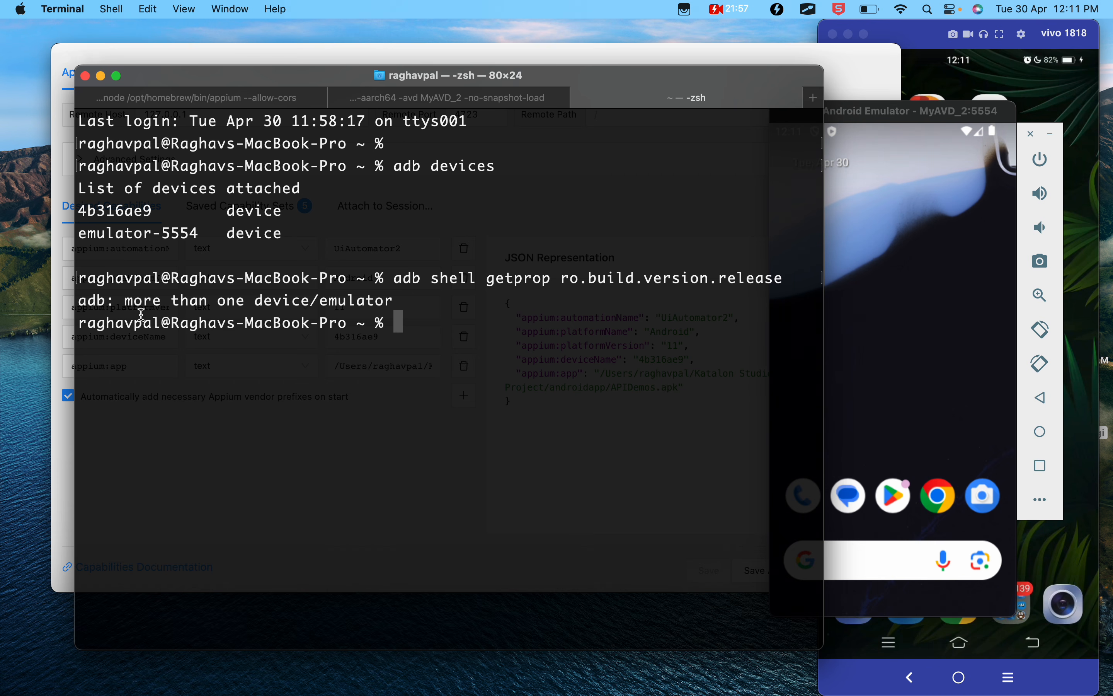
# - Check the Google Docs notes for the multi-device command form and begin the Terminal command with adb -s emulator-5554
pyautogui.moveTo(127, 300); pyautogui.dragTo(387, 309)
pyautogui.hotkey('ctrl', 'Left')
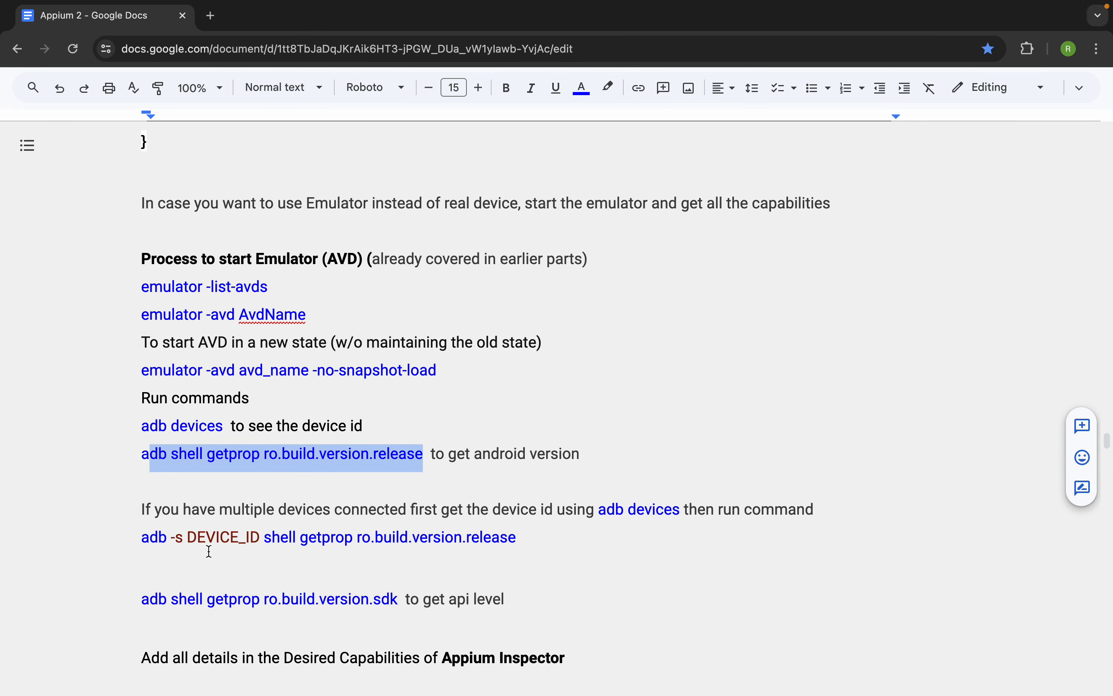
pyautogui.click(178, 536)
pyautogui.moveTo(220, 537); pyautogui.dragTo(241, 536)
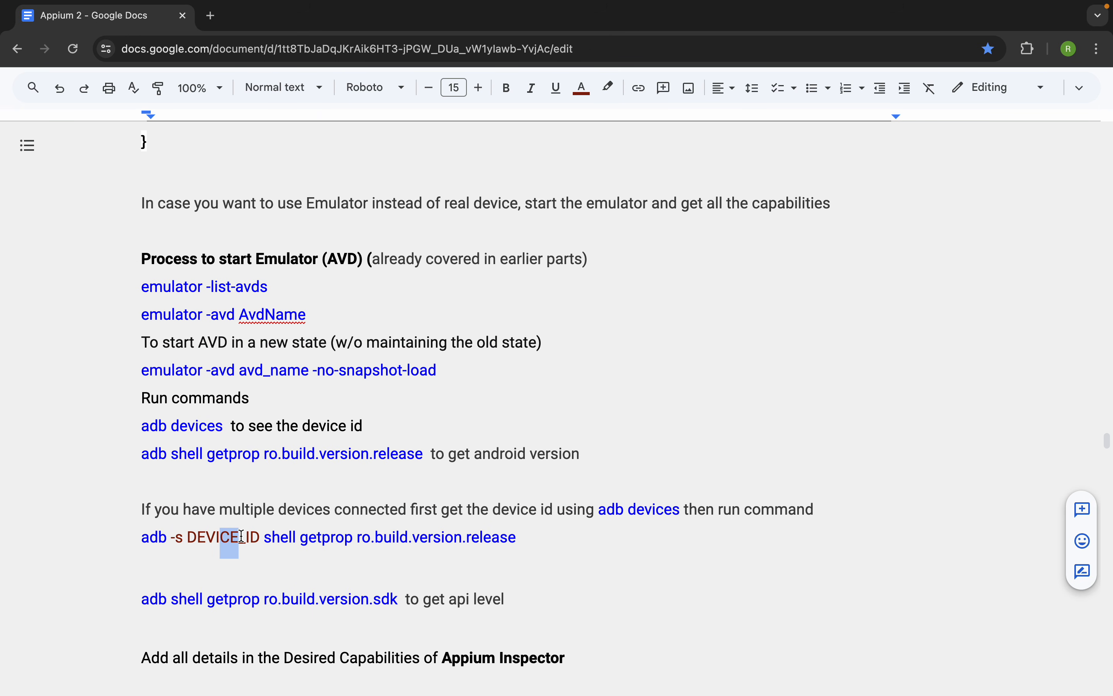
pyautogui.hotkey('ctrl', 'Right')
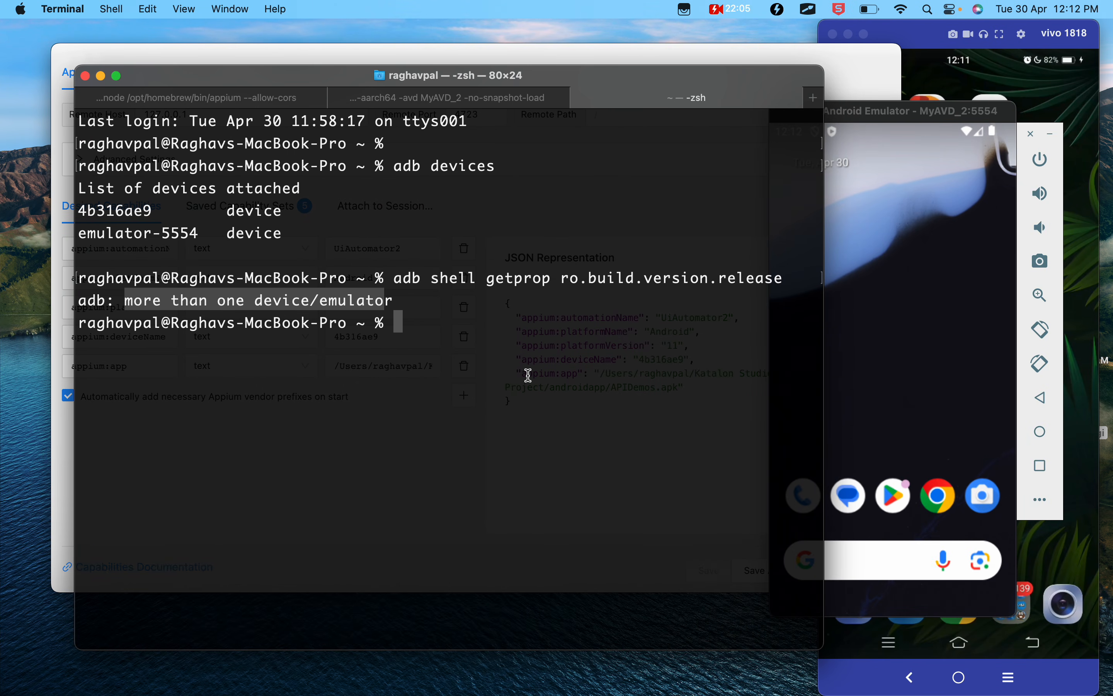
pyautogui.write('adb -s')
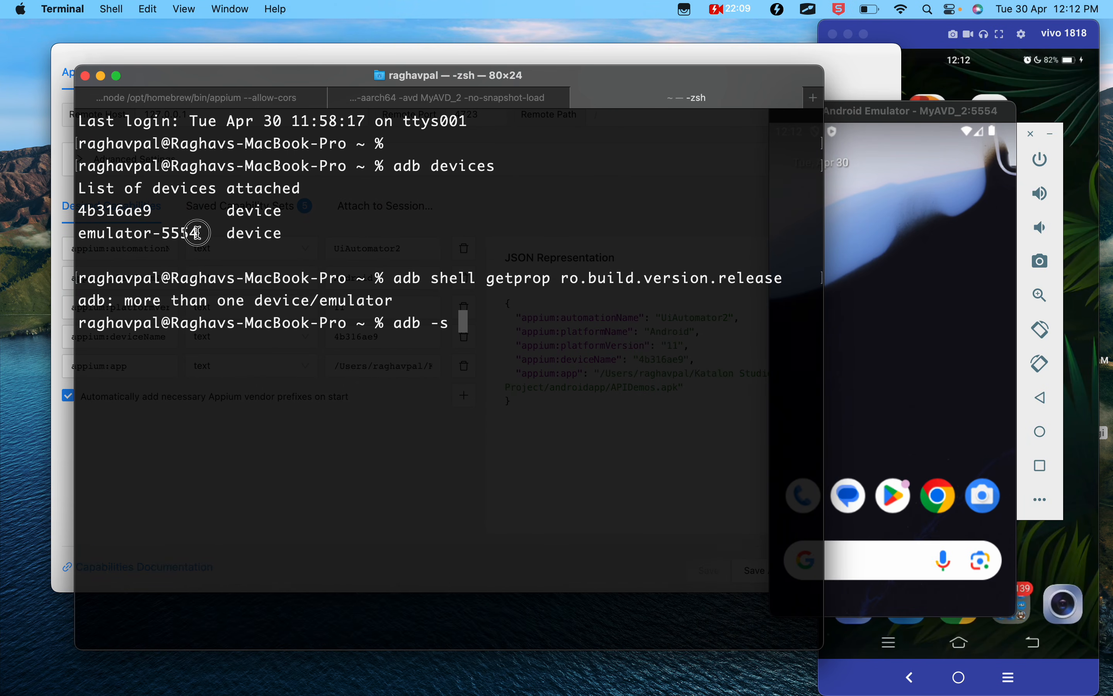
pyautogui.moveTo(199, 231); pyautogui.dragTo(83, 239)
pyautogui.press('super+c')
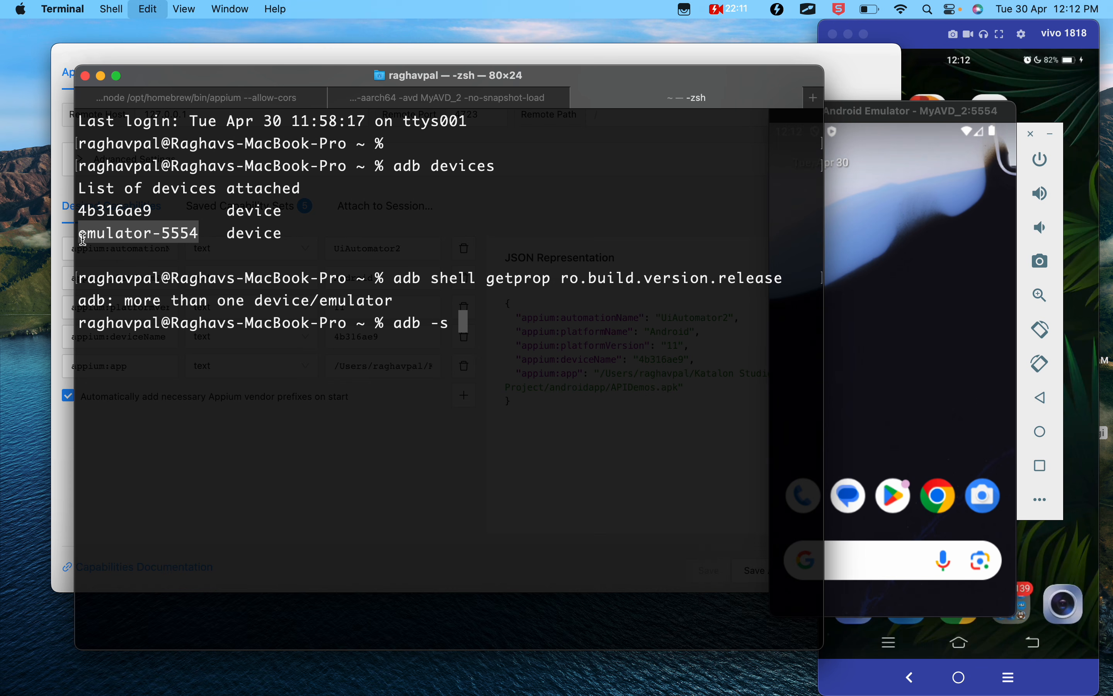
pyautogui.click(483, 324)
pyautogui.press('super+v')
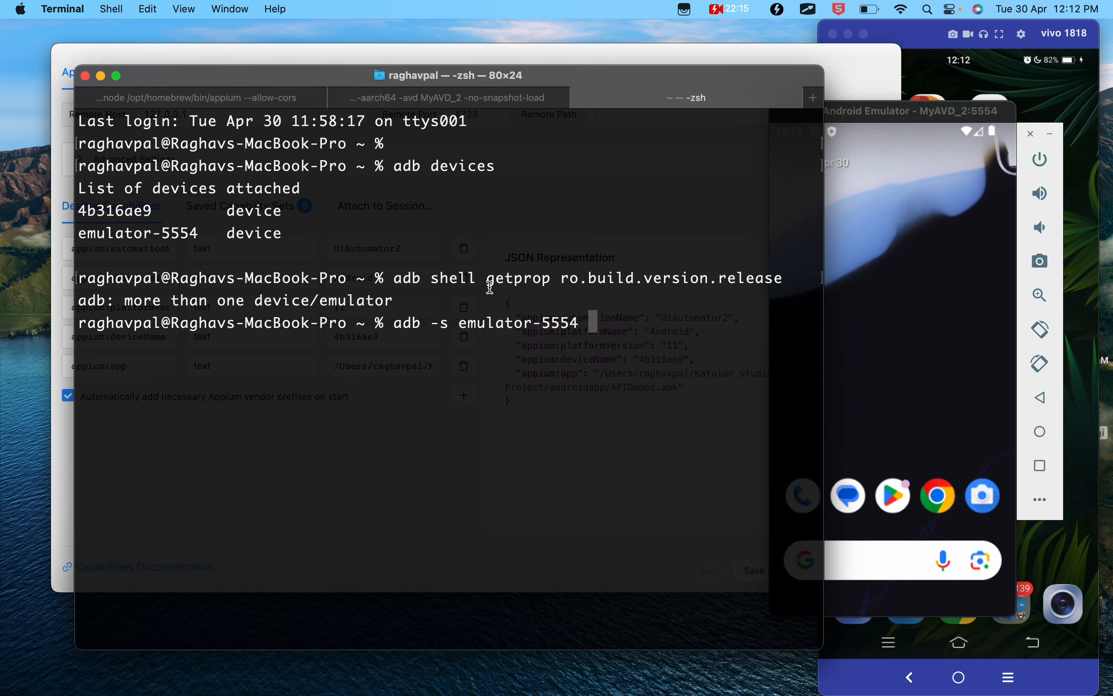
# - Complete the command with shell getprop ro.build.version.release and run it to get the emulator's Android version
pyautogui.moveTo(431, 274); pyautogui.dragTo(787, 275)
pyautogui.press('super+c')
pyautogui.click(688, 330)
pyautogui.press('super+v')
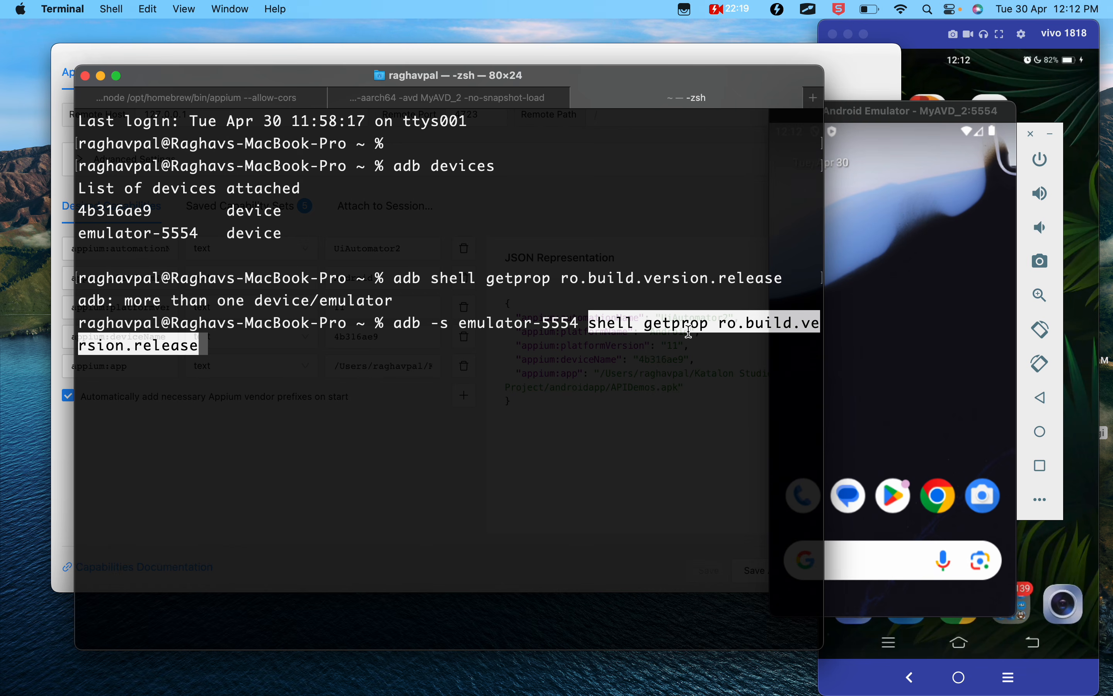
pyautogui.press('Return')
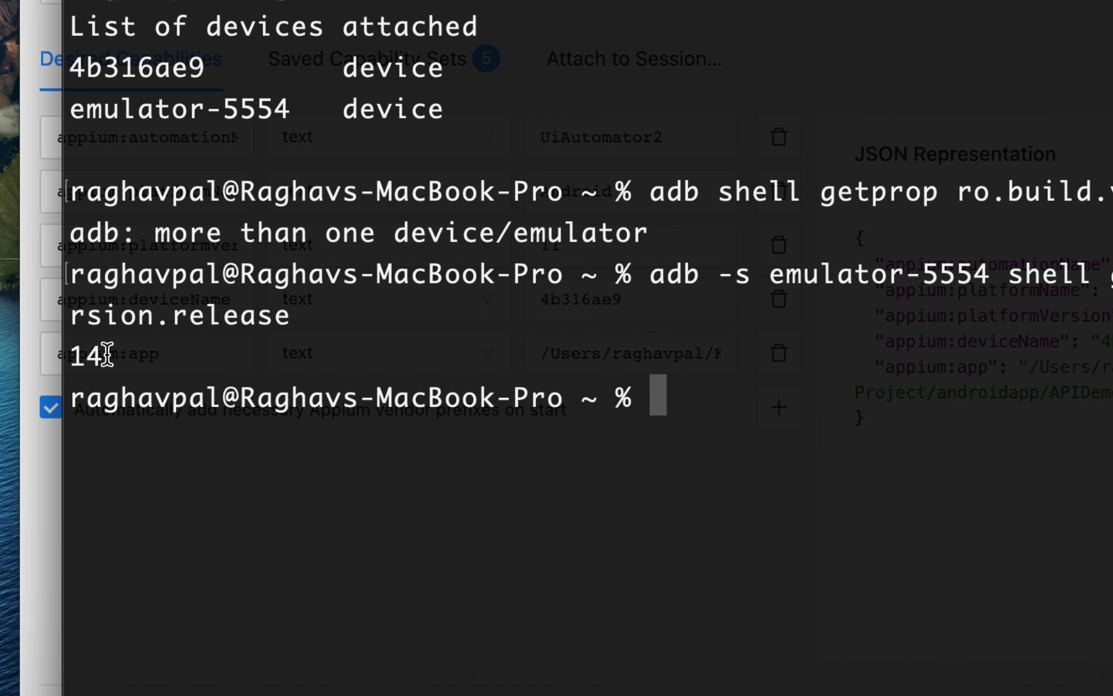
pyautogui.moveTo(94, 367); pyautogui.dragTo(82, 366)
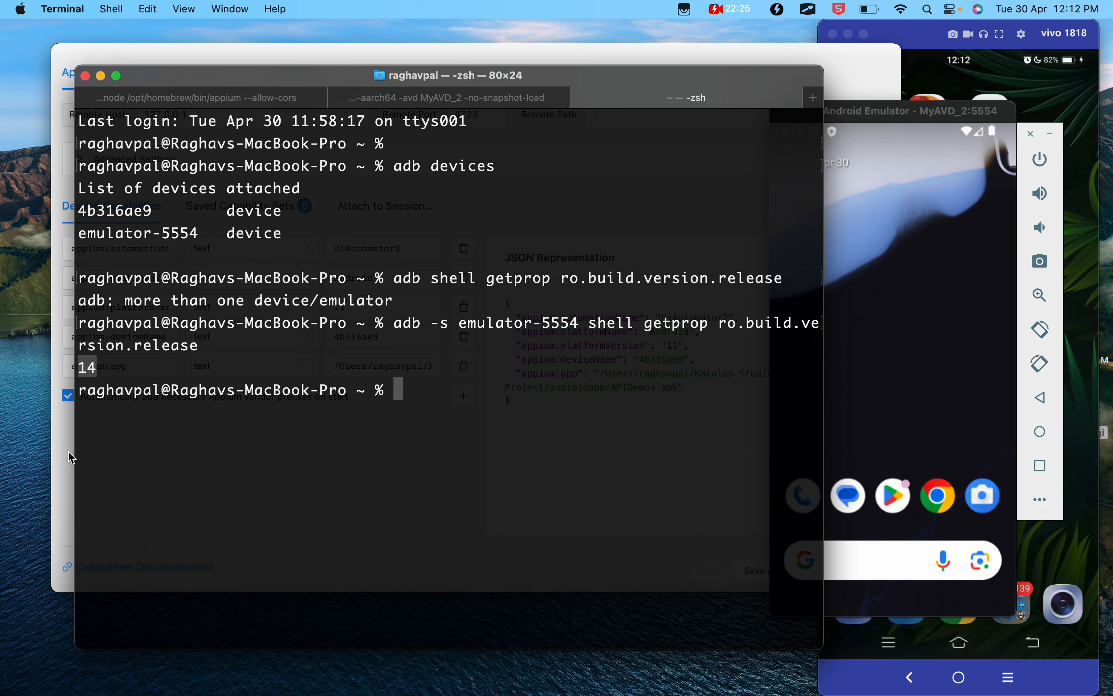
# - Switch to Appium Inspector, load the saved Emulator1 capability set and review its automation name, platform, version and device name
pyautogui.click(66, 450)
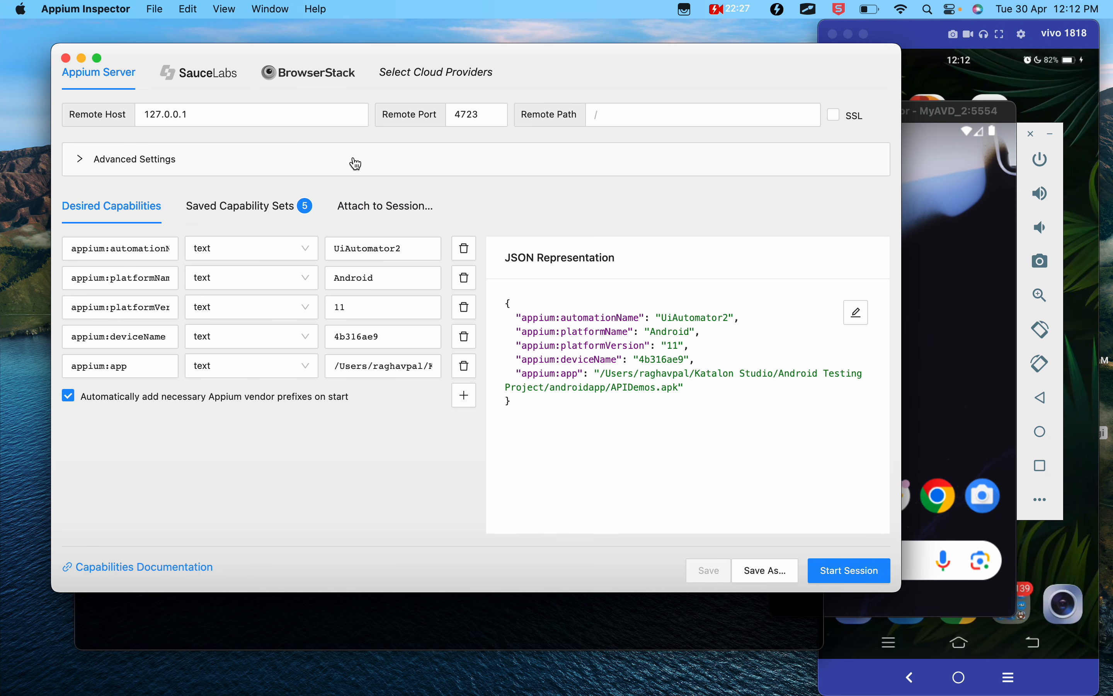
pyautogui.click(261, 206)
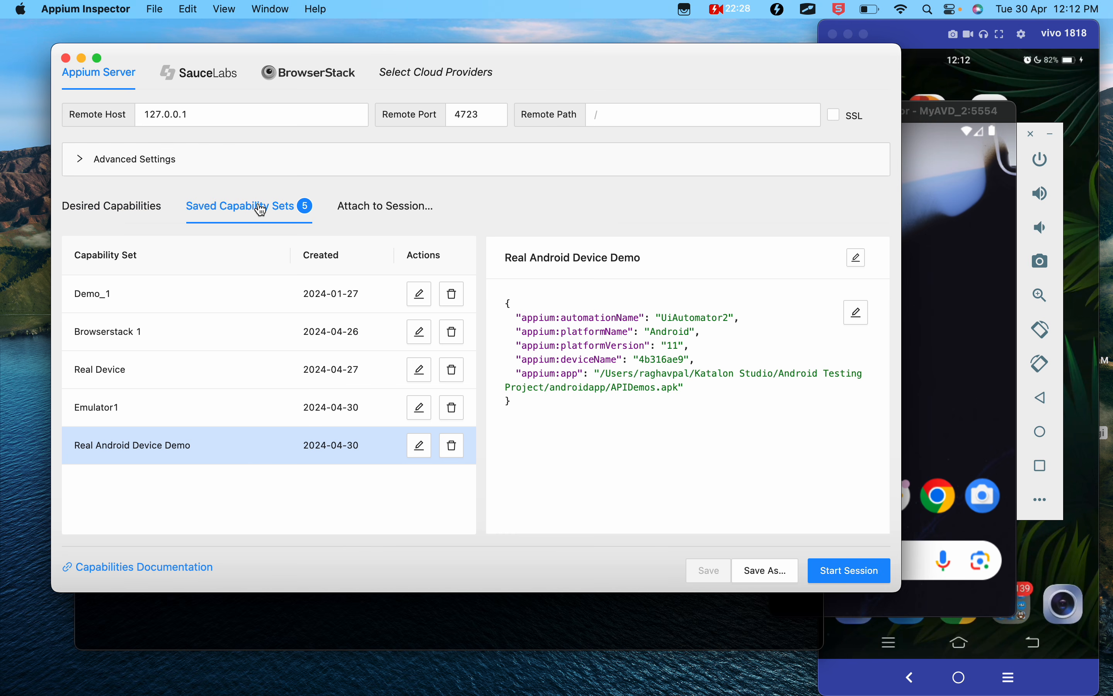
pyautogui.click(102, 407)
pyautogui.click(131, 208)
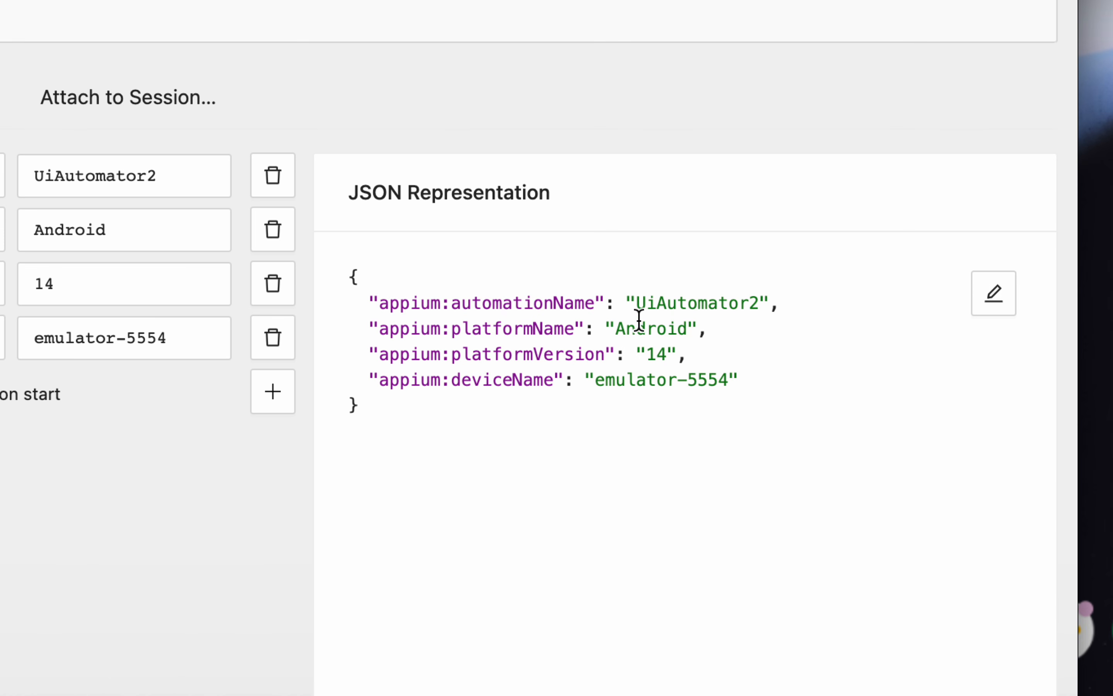
pyautogui.moveTo(636, 304); pyautogui.dragTo(762, 306)
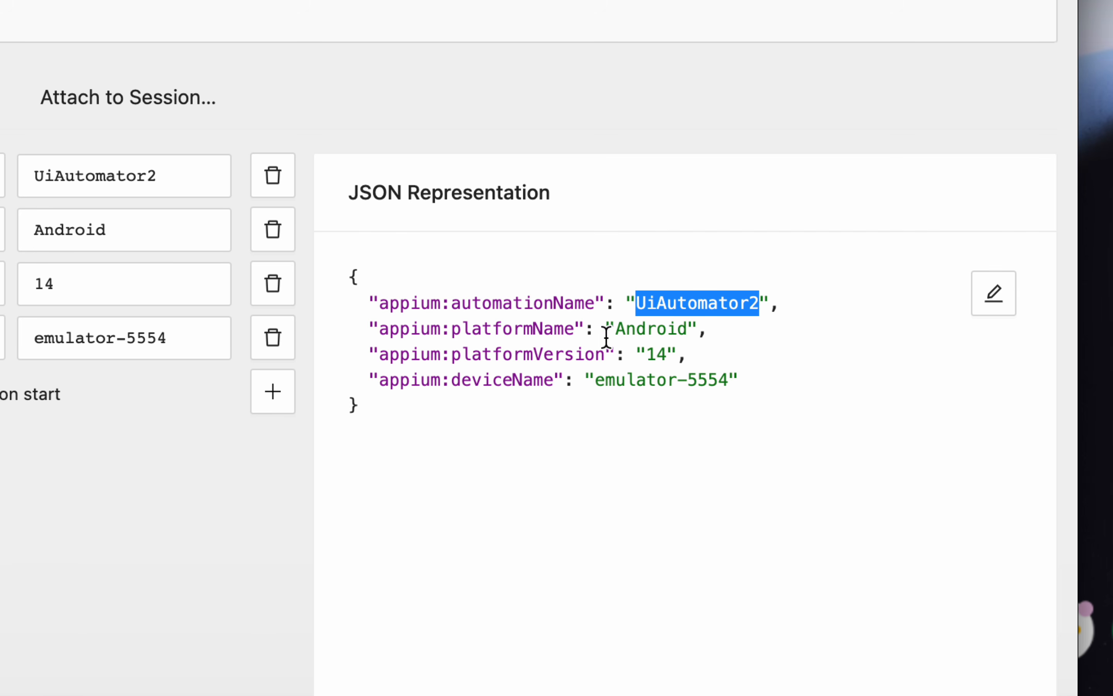
pyautogui.doubleClick(641, 331)
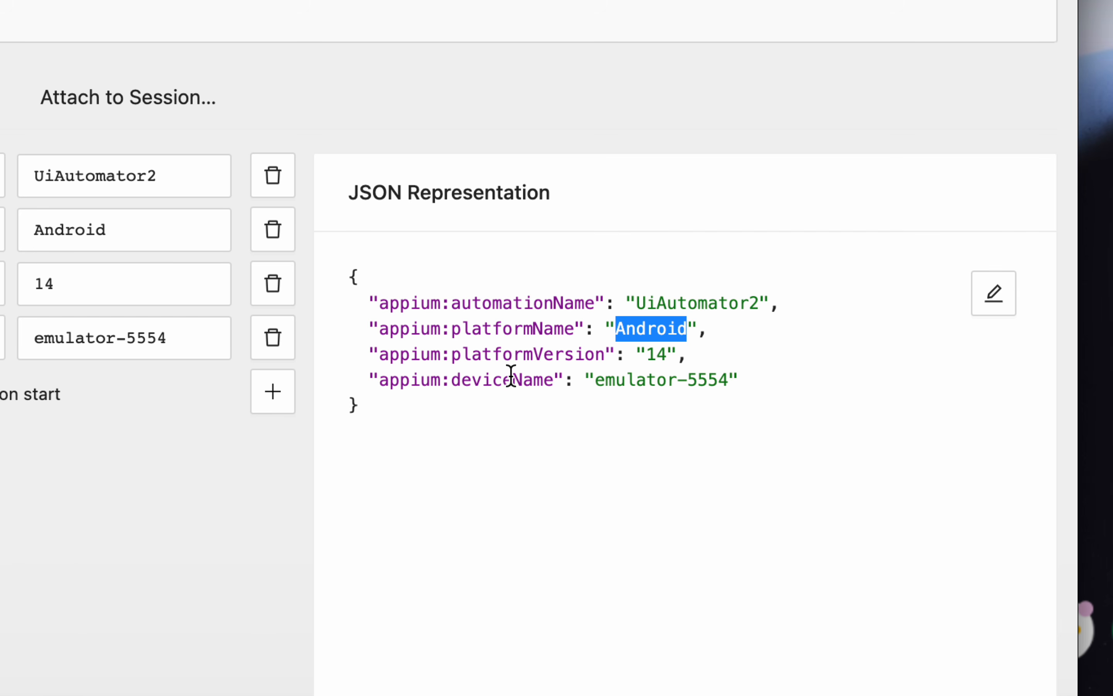
pyautogui.doubleClick(651, 353)
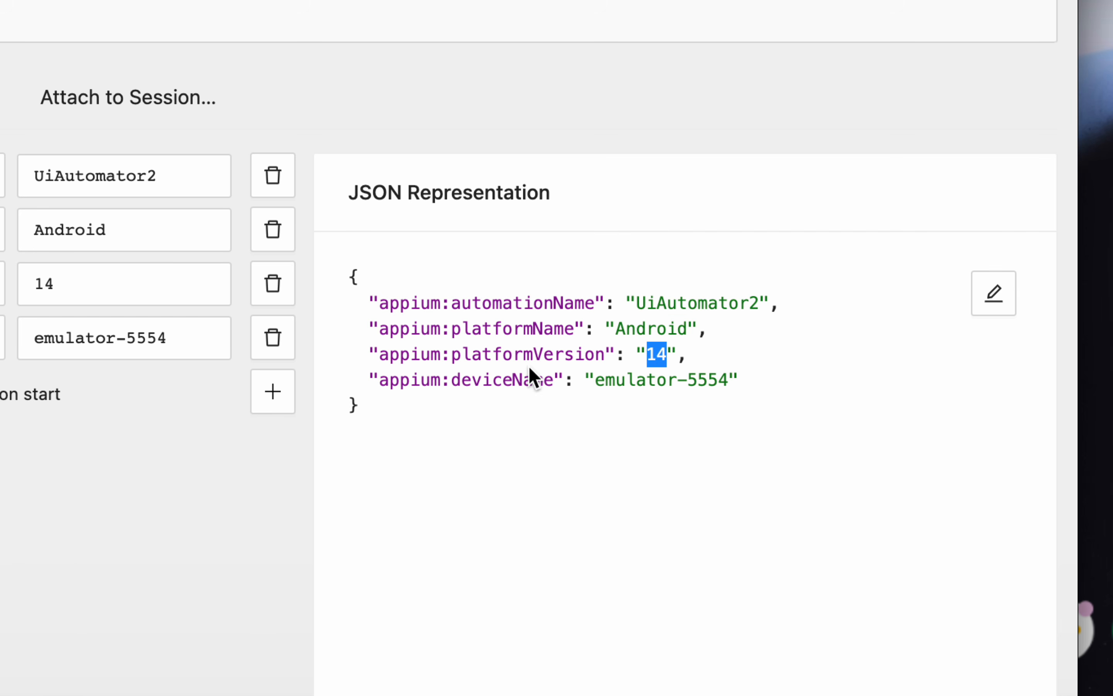
pyautogui.doubleClick(646, 379)
pyautogui.moveTo(726, 376); pyautogui.dragTo(626, 380)
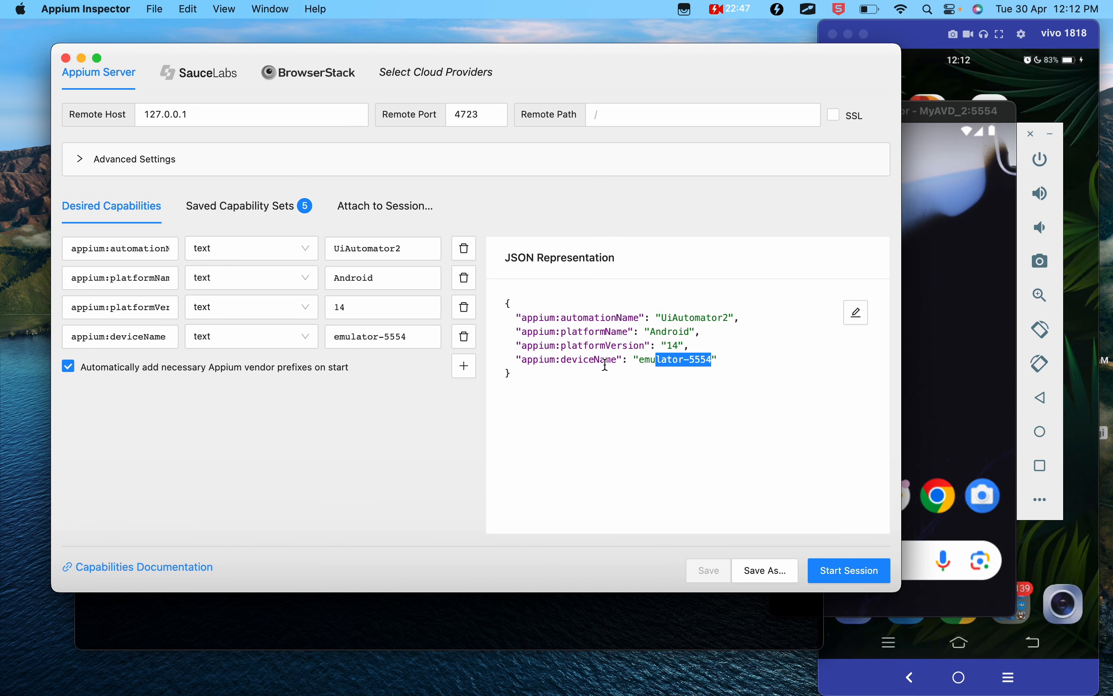
# - Copy adb shell getprop ro.build.version.sdk from the Google Docs notes and try running it in Terminal
pyautogui.hotkey('ctrl', 'Left')
pyautogui.scroll(-2, 387, 458)
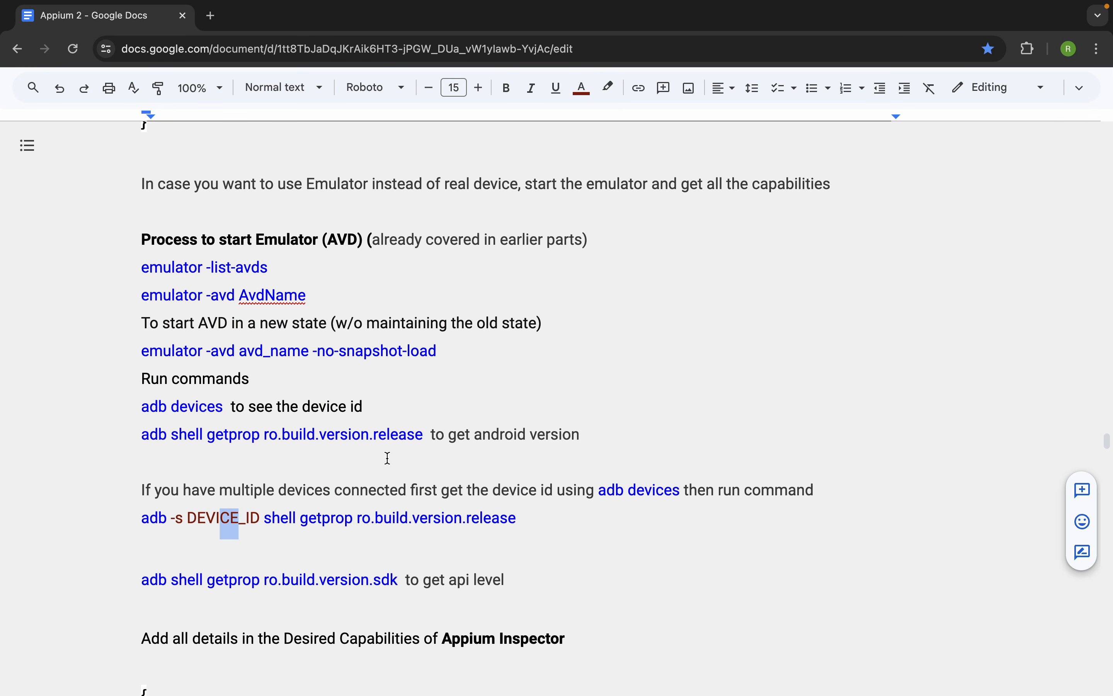
pyautogui.moveTo(398, 548); pyautogui.dragTo(144, 544)
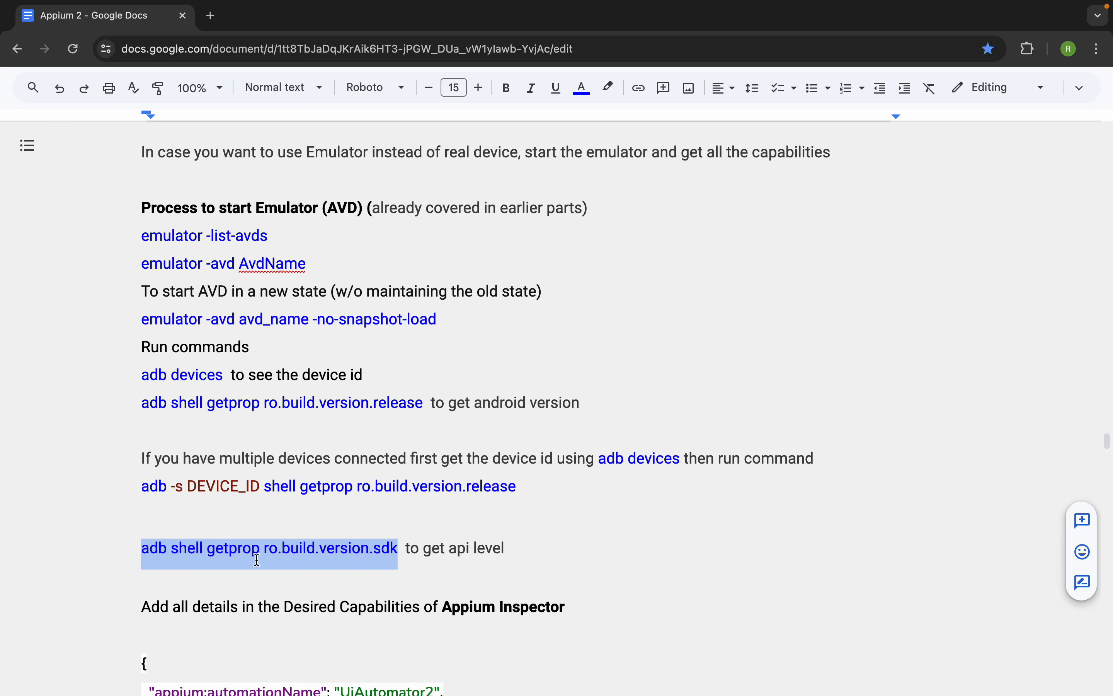
pyautogui.hotkey('ctrl', 'Right')
pyautogui.press('super+Tab')
pyautogui.press('super+v')
pyautogui.press('Return')
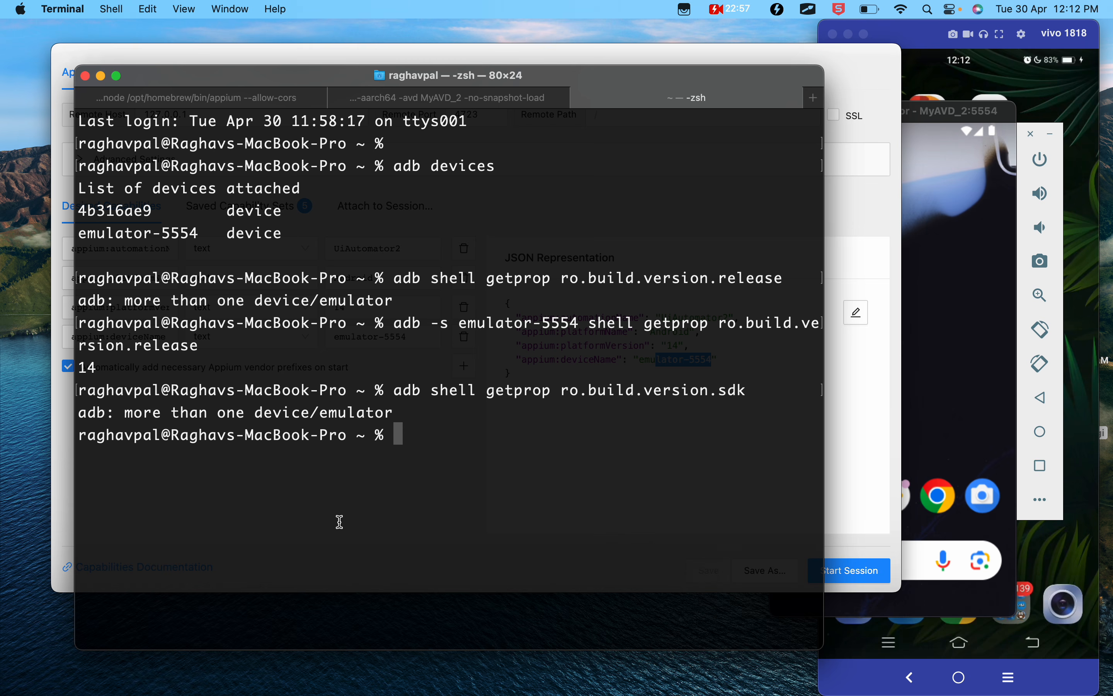
# - Look through the command history, clear the recalled entry and begin a new command with adb -s emulator-5554
pyautogui.press('Up')
pyautogui.press('Up')
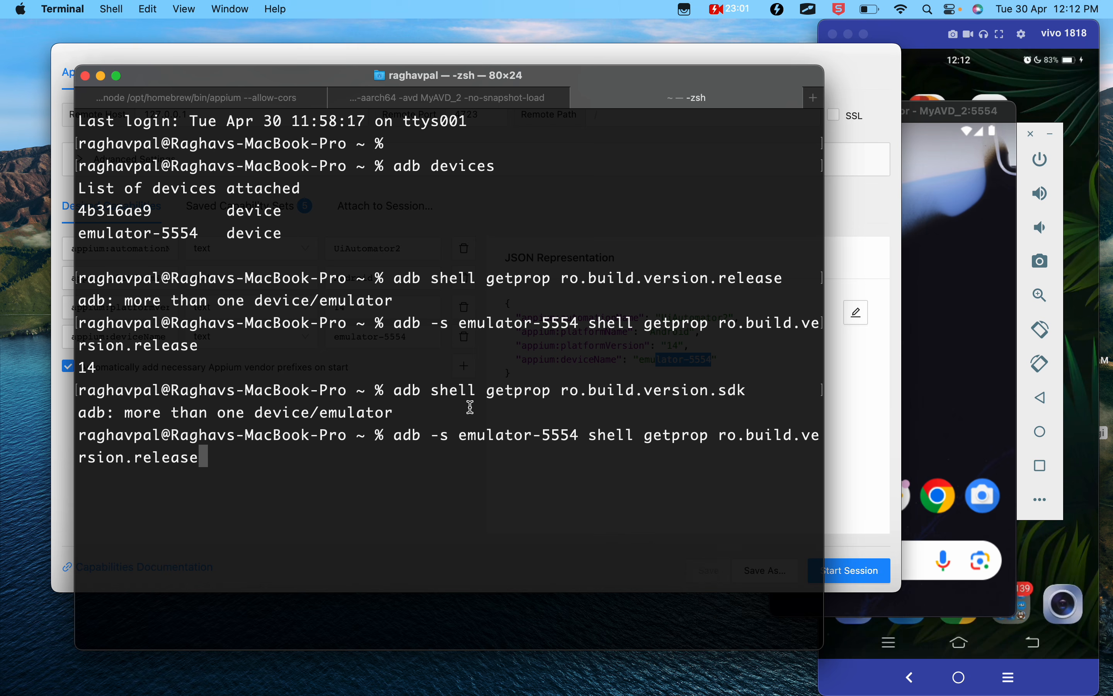
pyautogui.press('Down')
pyautogui.press('Up')
pyautogui.press('Up')
pyautogui.press('Up')
pyautogui.press('BackSpace')
pyautogui.press('BackSpace')
pyautogui.press('BackSpace')
pyautogui.press('BackSpace')
pyautogui.press('BackSpace')
pyautogui.press('BackSpace')
pyautogui.press('BackSpace')
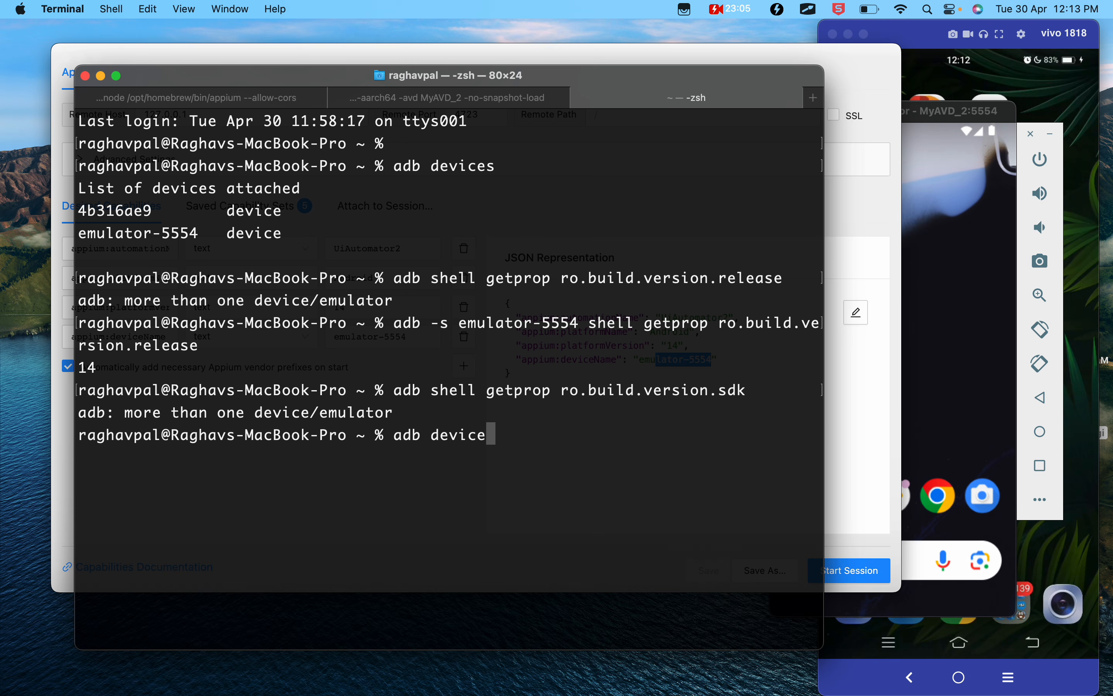
pyautogui.write('-s')
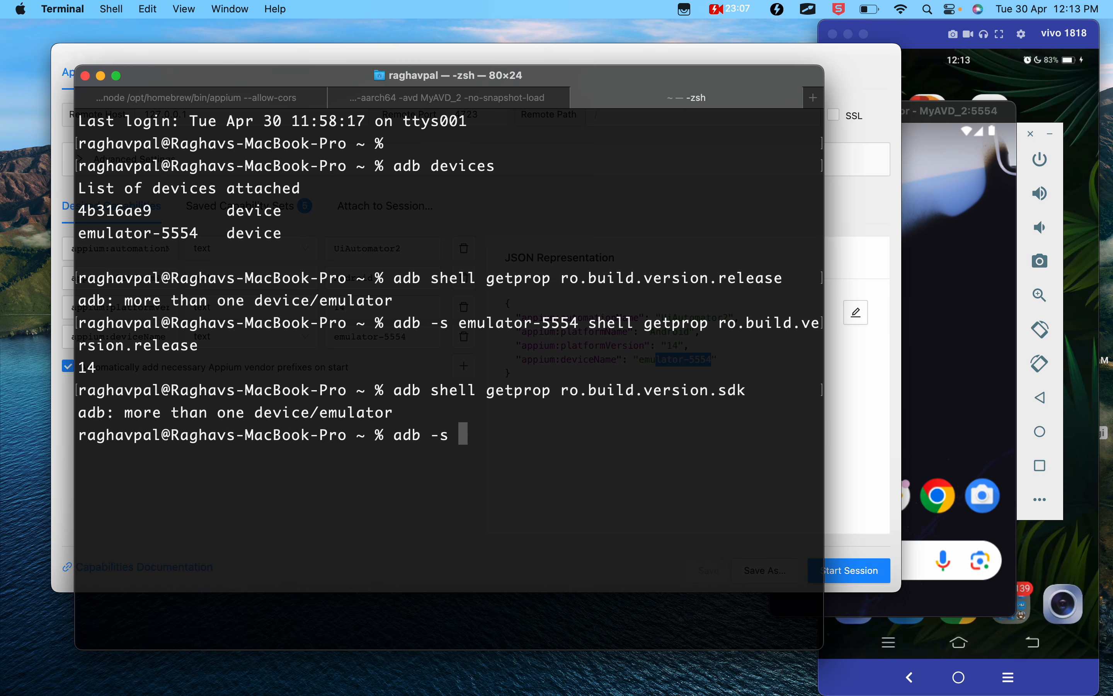
pyautogui.moveTo(462, 322); pyautogui.dragTo(580, 323)
pyautogui.press('super+c')
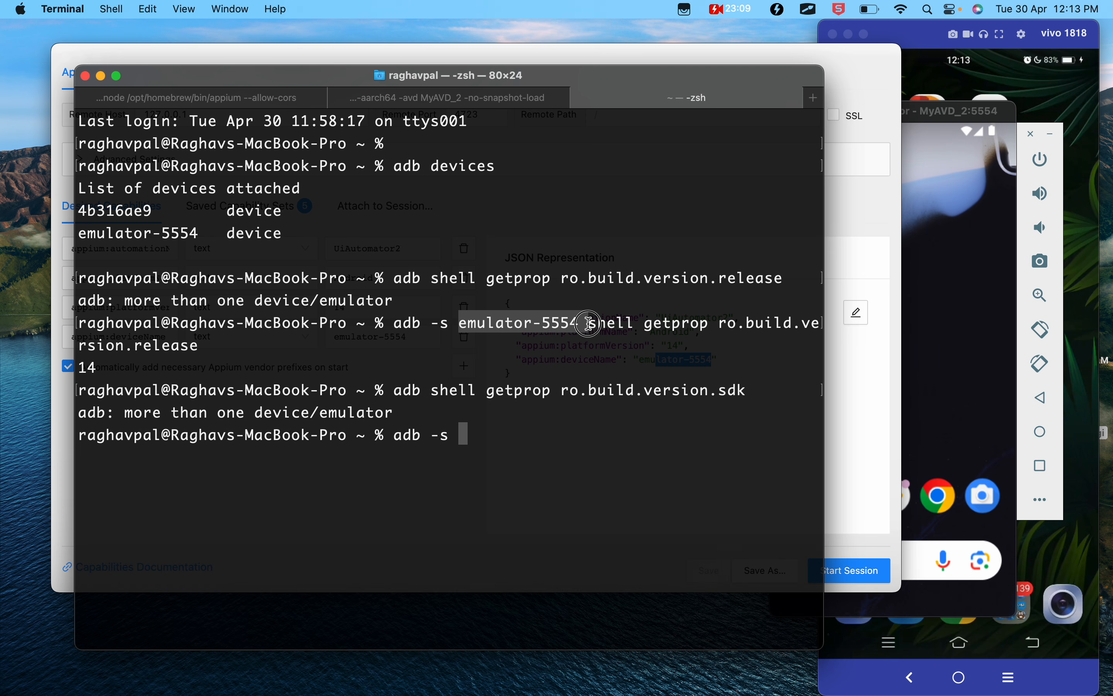
pyautogui.click(526, 427)
pyautogui.press('super+v')
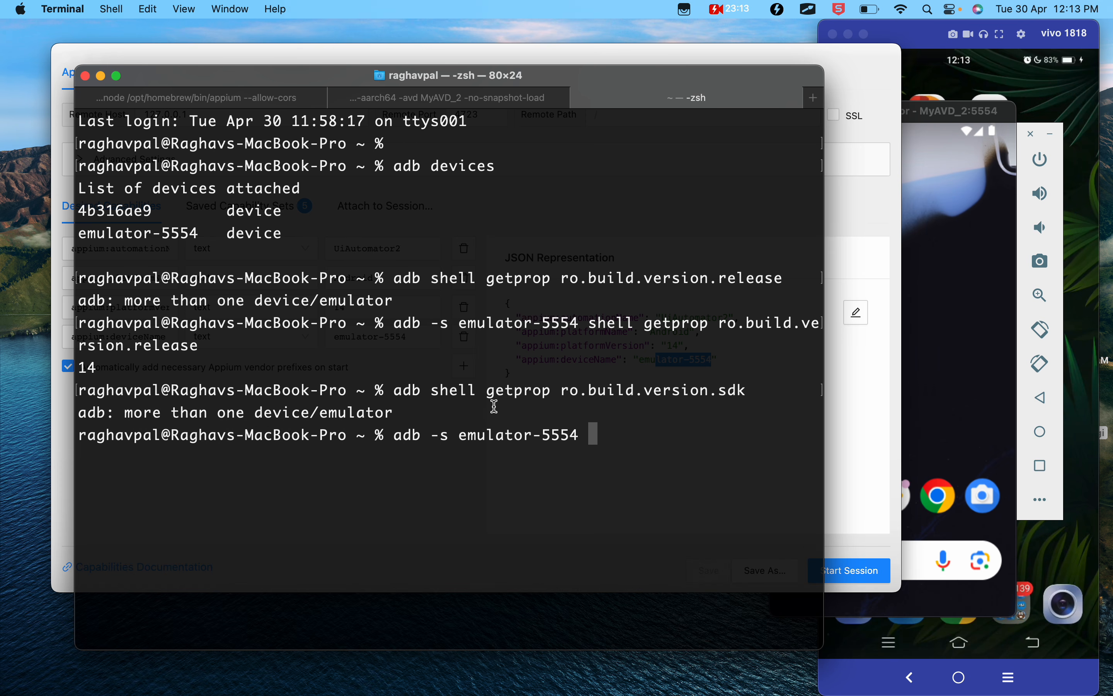
# - Complete the command with shell getprop ro.build.version.sdk, run it to get the API level, and return to the Google Docs notes
pyautogui.moveTo(433, 389); pyautogui.dragTo(766, 385)
pyautogui.press('super+c')
pyautogui.click(675, 438)
pyautogui.press('super+v')
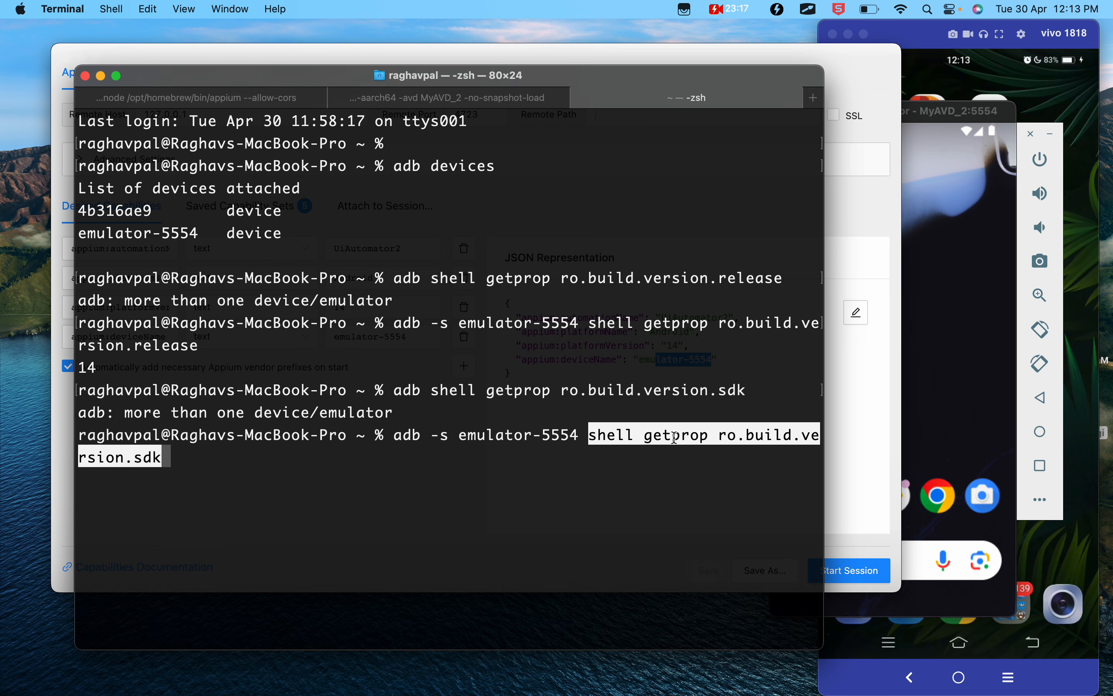
pyautogui.press('Return')
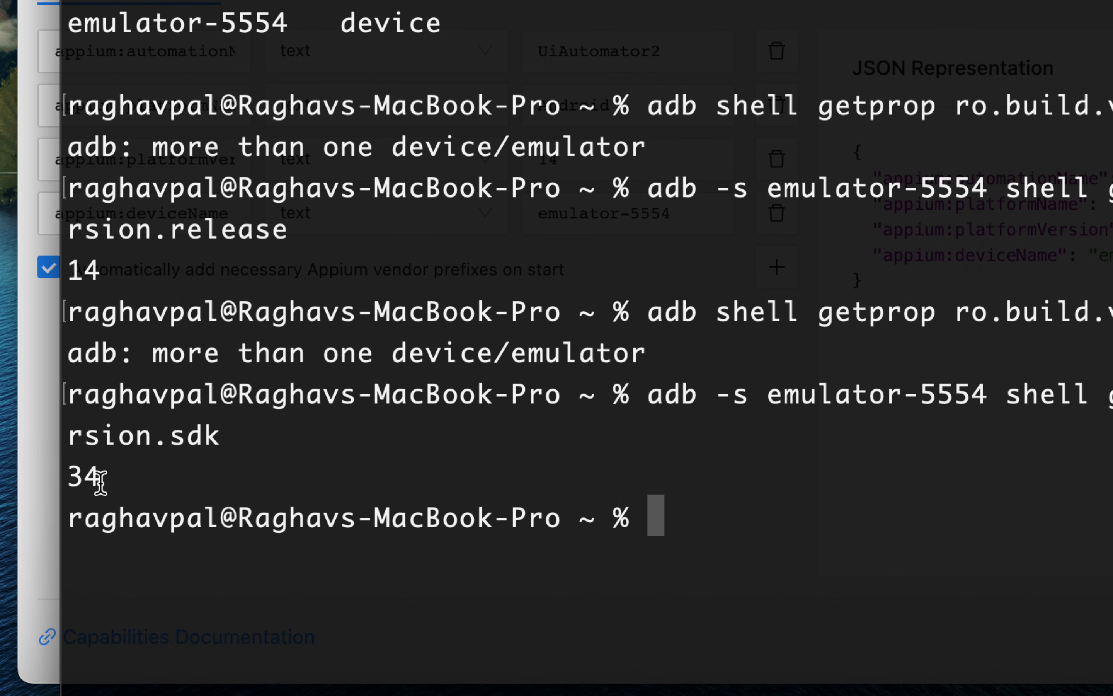
pyautogui.moveTo(95, 483); pyautogui.dragTo(82, 485)
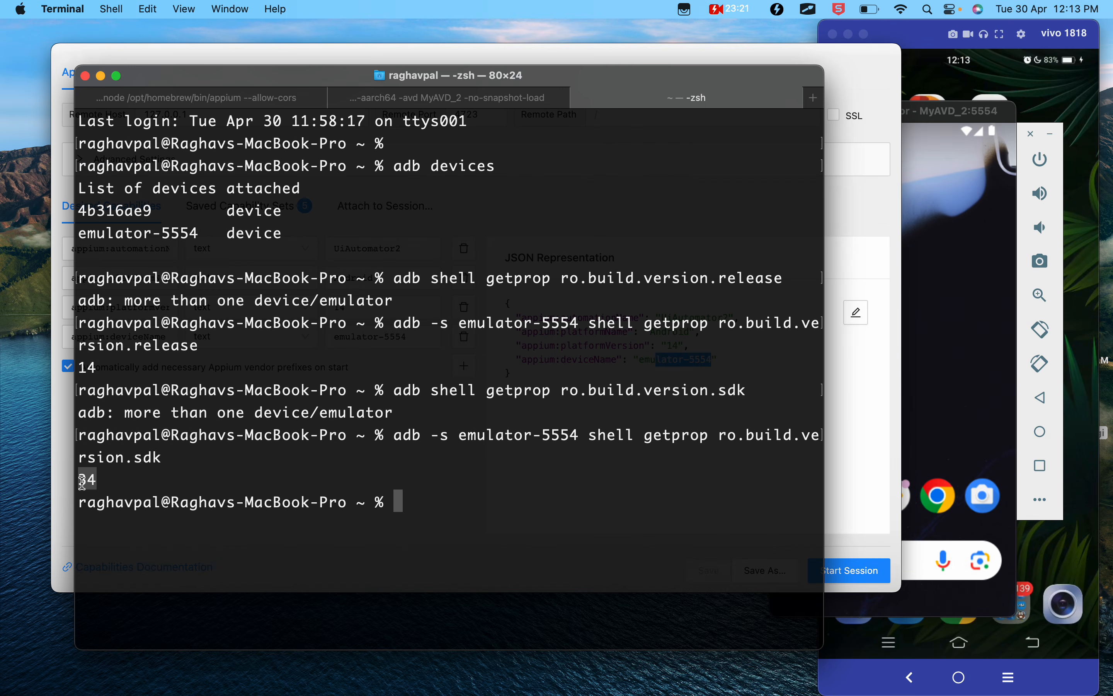
pyautogui.hotkey('ctrl', 'Left')
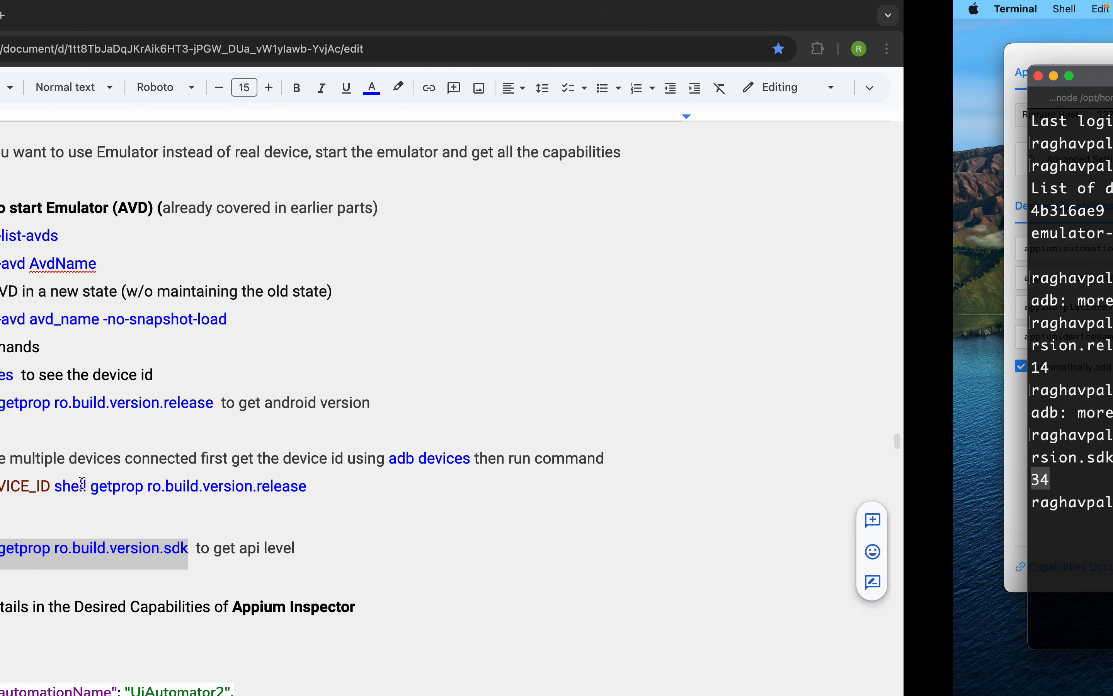
# - Review the emulator's sample desired capabilities JSON in the Google Docs notes and select the whole block
pyautogui.scroll(-5, 389, 511)
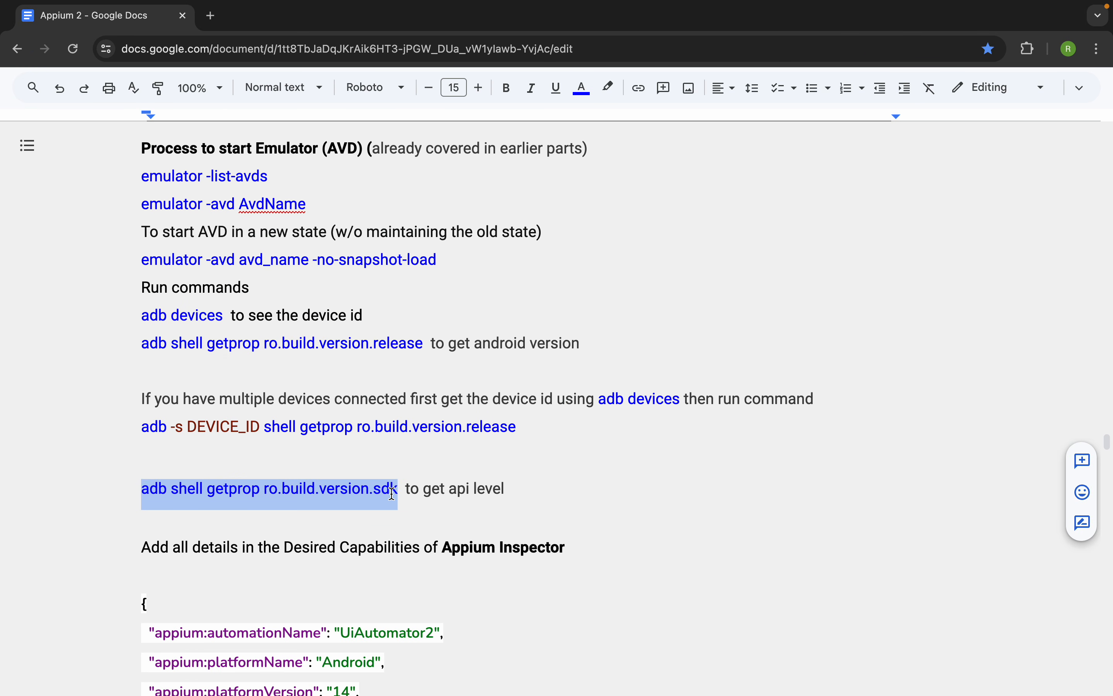
pyautogui.scroll(-1, 391, 492)
pyautogui.moveTo(167, 603); pyautogui.dragTo(134, 428)
# - Start an Appium Inspector session with the emulator-5554 capabilities, check it against the emulator window and quit the session
pyautogui.hotkey('ctrl', 'Right')
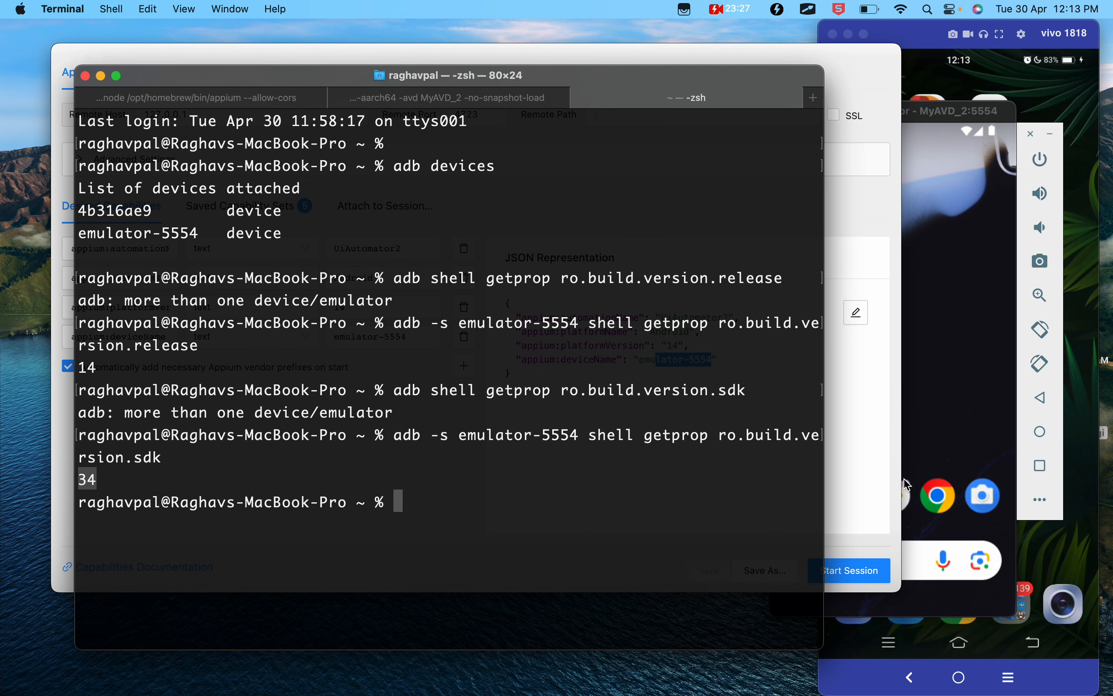
pyautogui.click(869, 474)
pyautogui.click(693, 360)
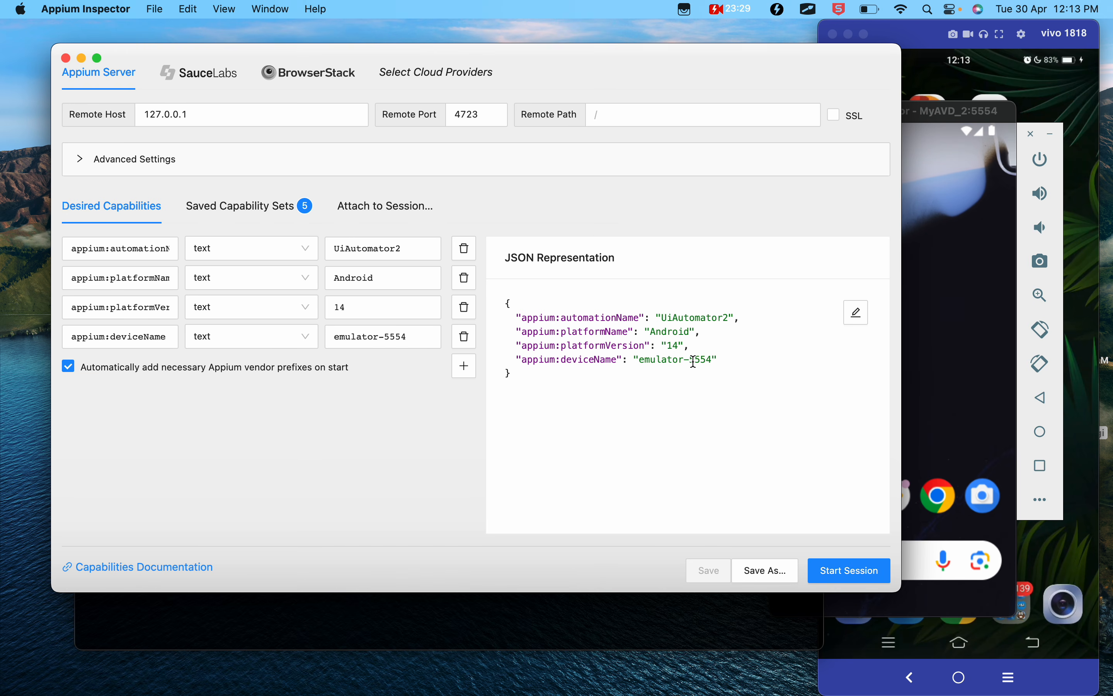
pyautogui.moveTo(672, 72); pyautogui.dragTo(637, 50)
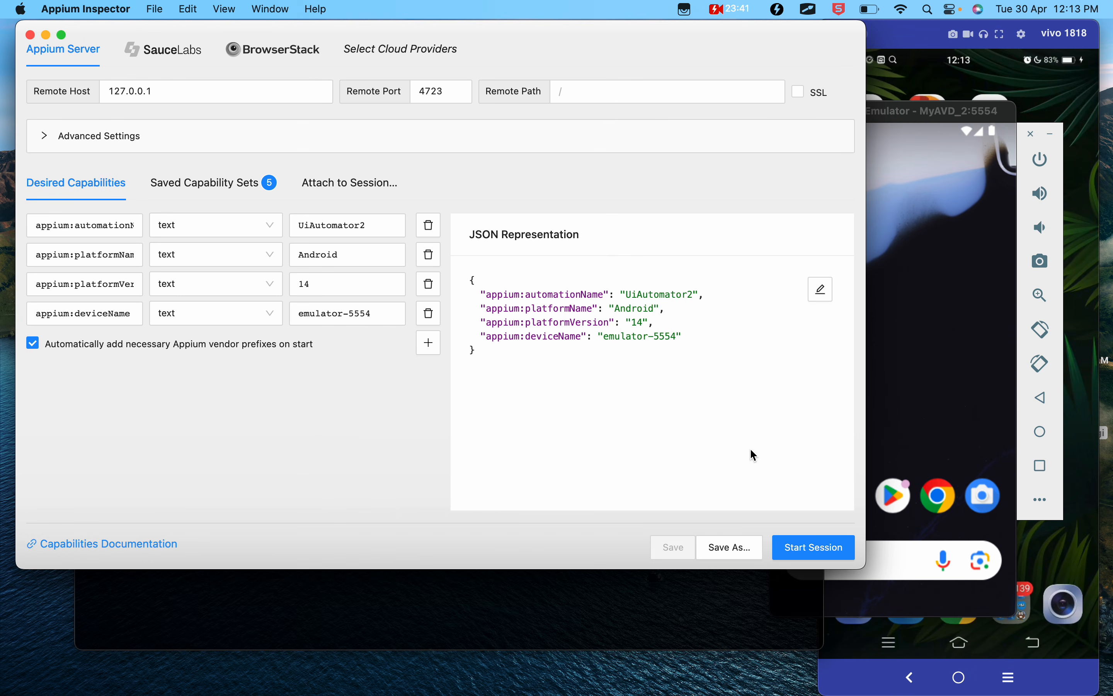
pyautogui.click(817, 544)
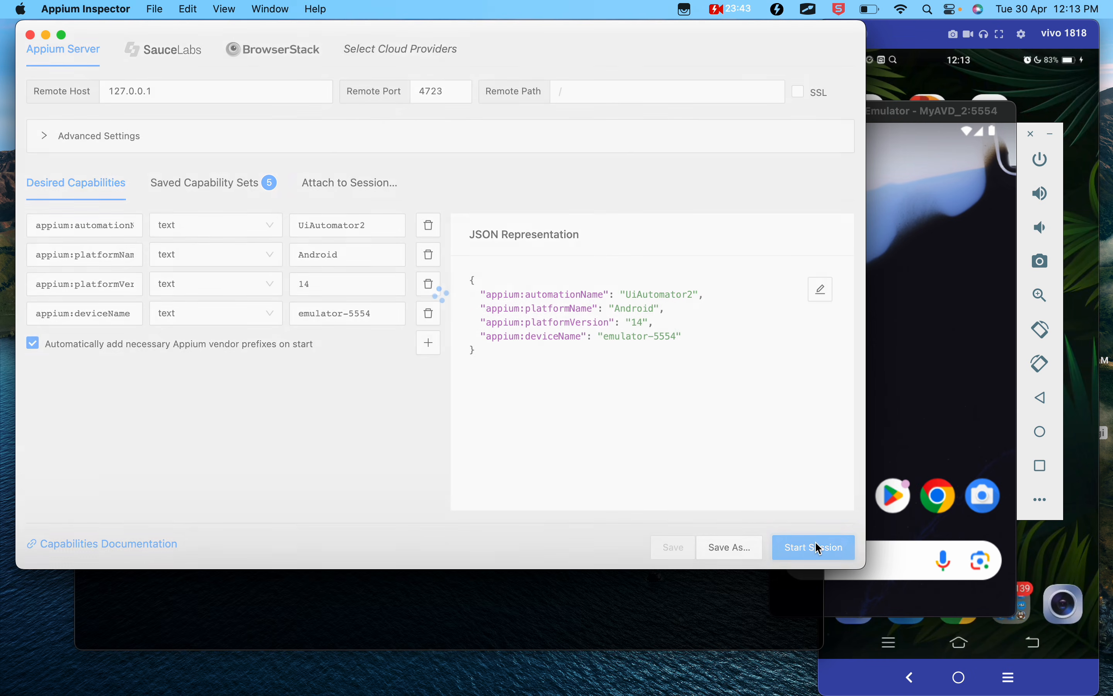
pyautogui.click(885, 108)
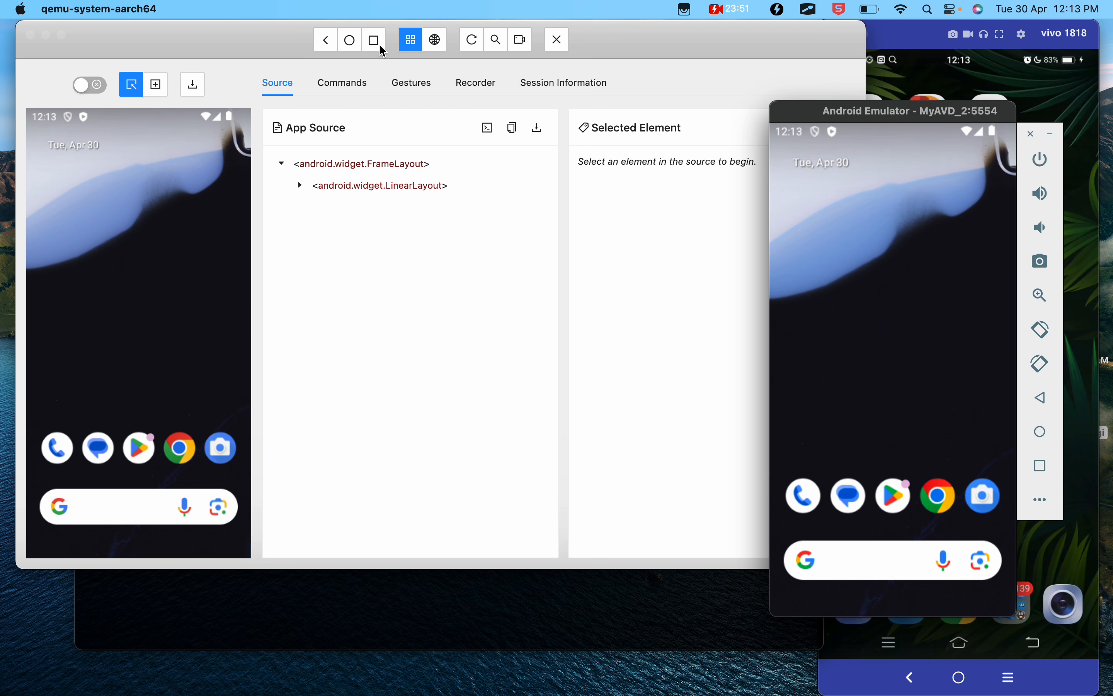
pyautogui.click(566, 46)
pyautogui.click(556, 42)
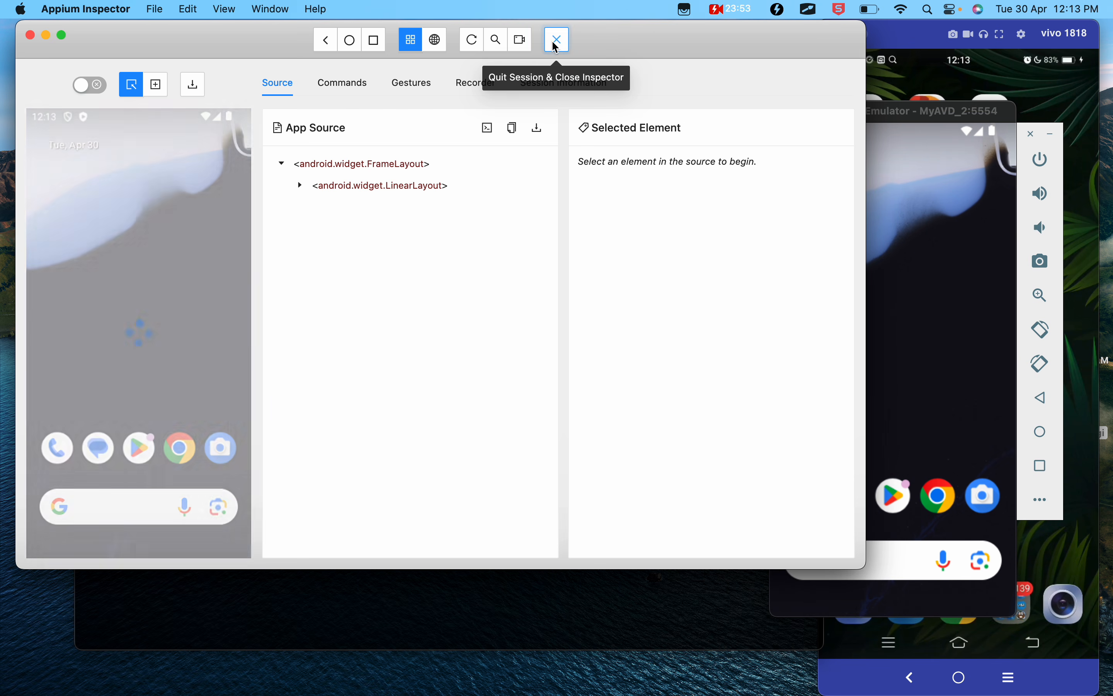
# - Highlight the appium:app line with the APIDemos.apk path in the Google Docs notes
pyautogui.hotkey('ctrl', 'Left')
pyautogui.scroll(-1, 361, 529)
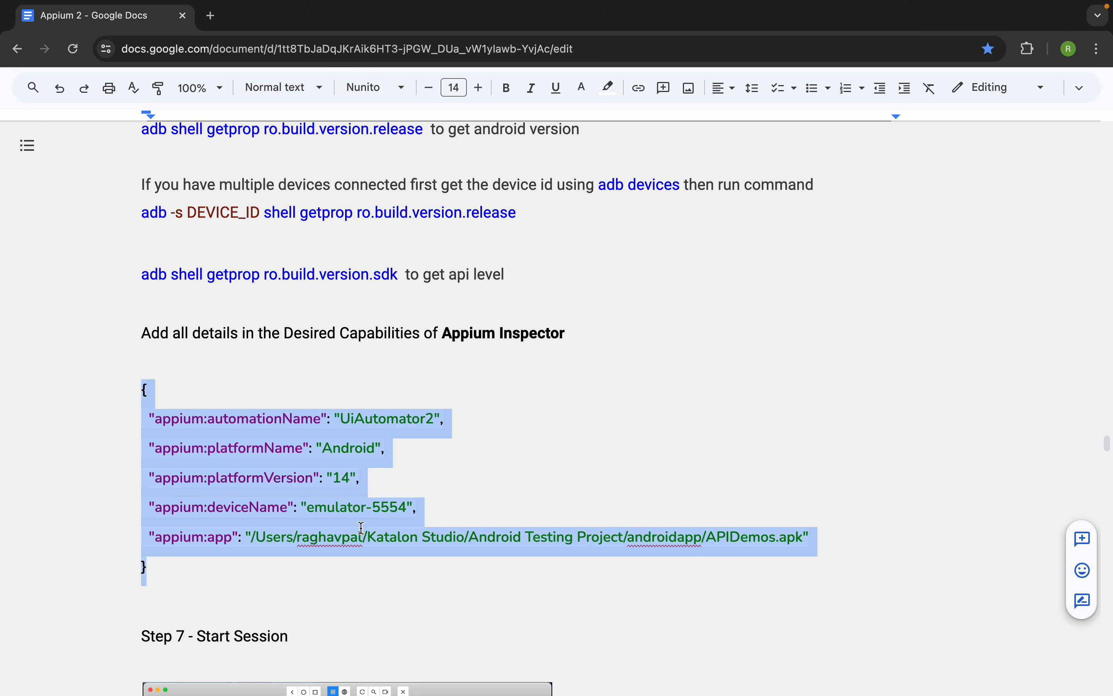
pyautogui.click(361, 528)
pyautogui.moveTo(827, 522); pyautogui.dragTo(149, 520)
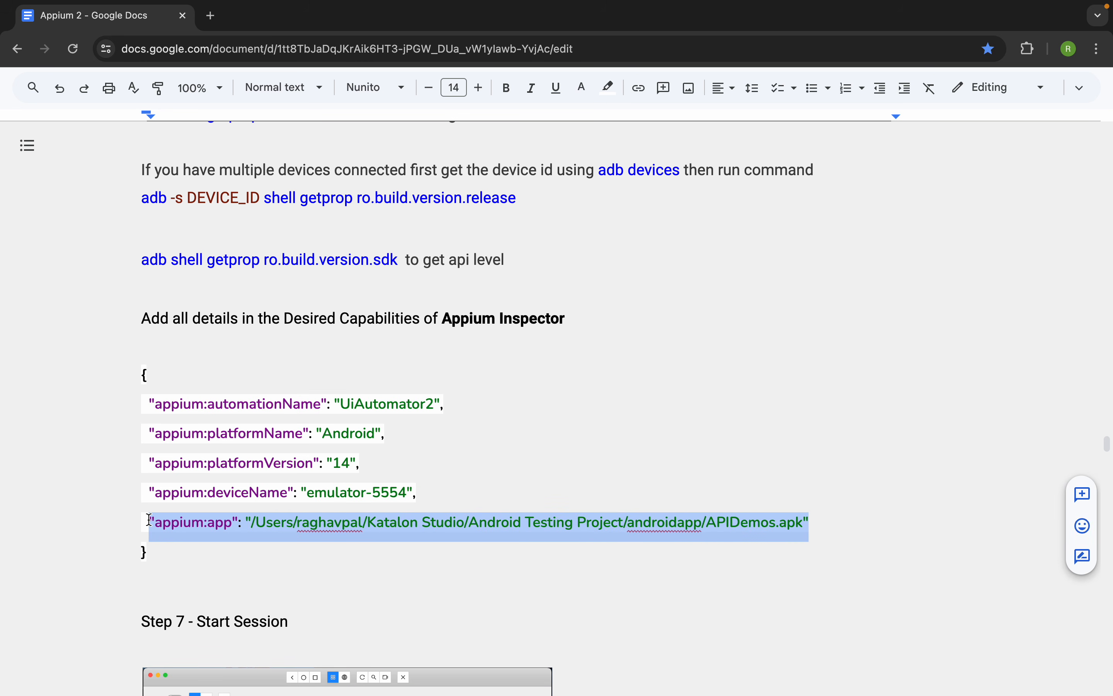
# - Load the saved Real Android Device Demo capability set in Appium Inspector and show its desired capabilities
pyautogui.hotkey('ctrl', 'Right')
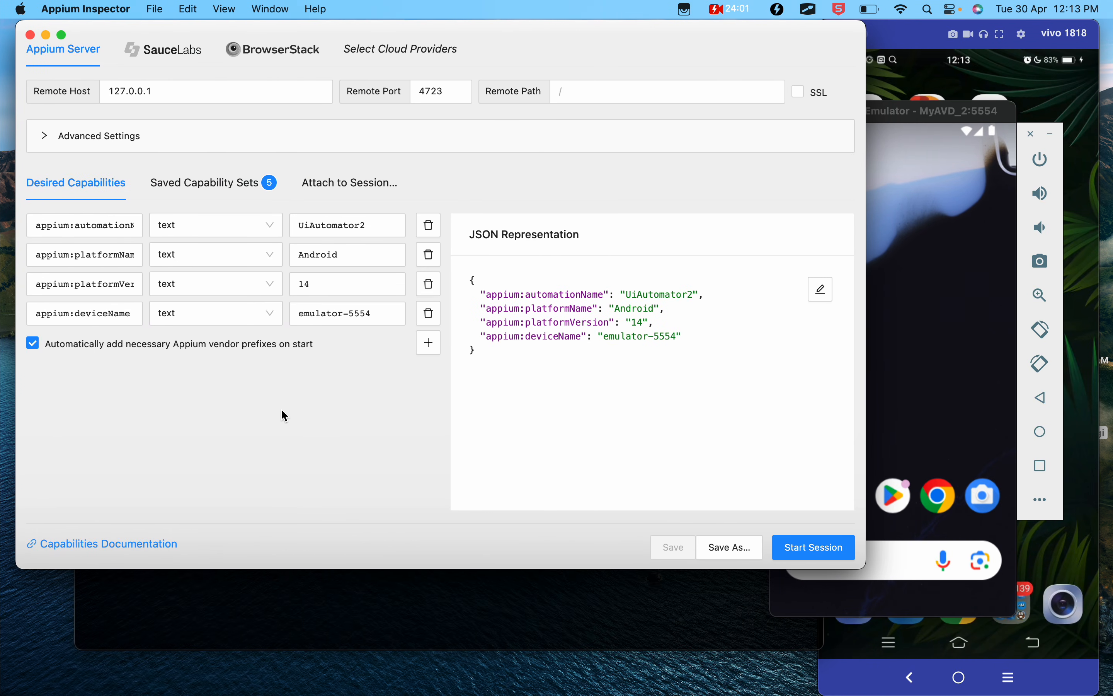
pyautogui.click(225, 183)
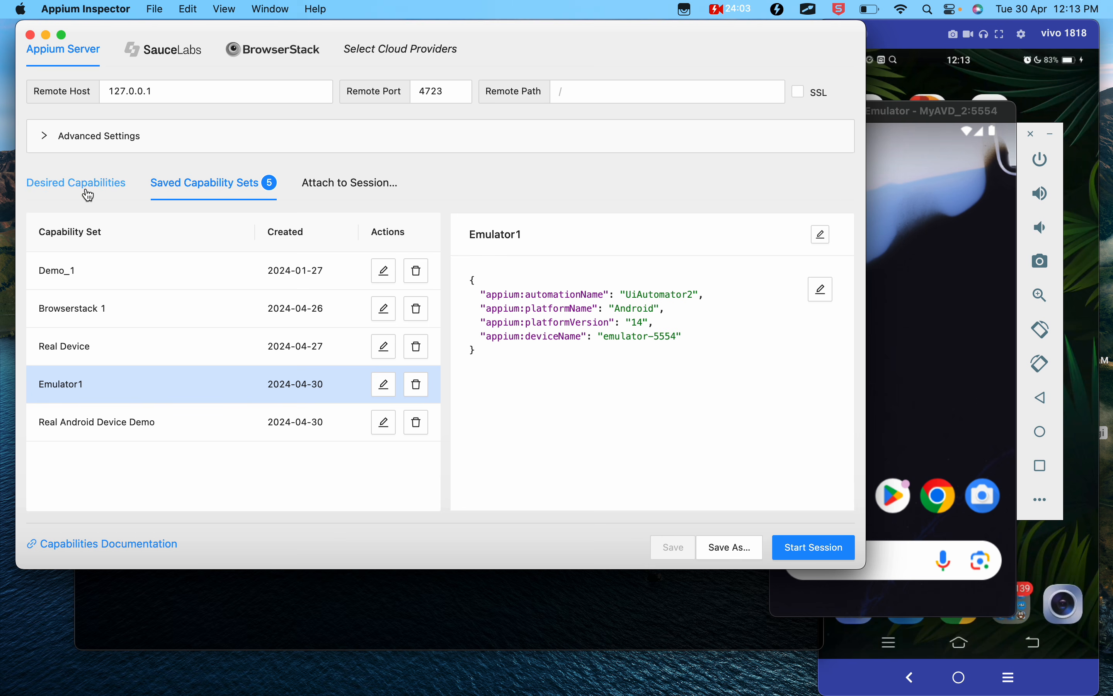
pyautogui.click(78, 426)
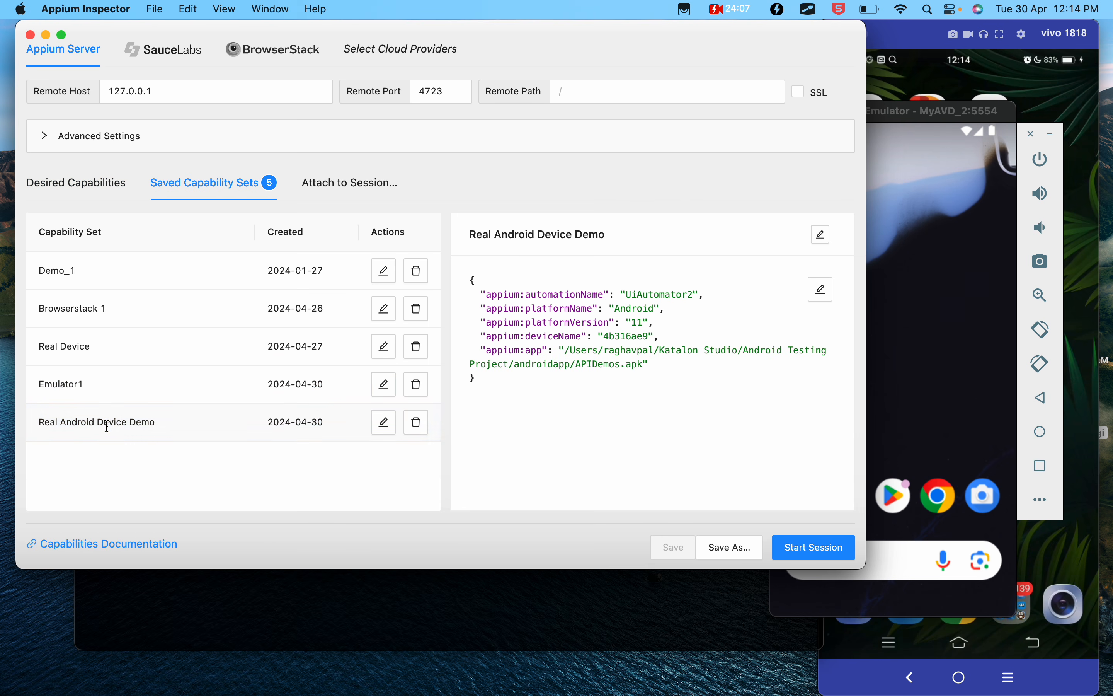
pyautogui.click(98, 182)
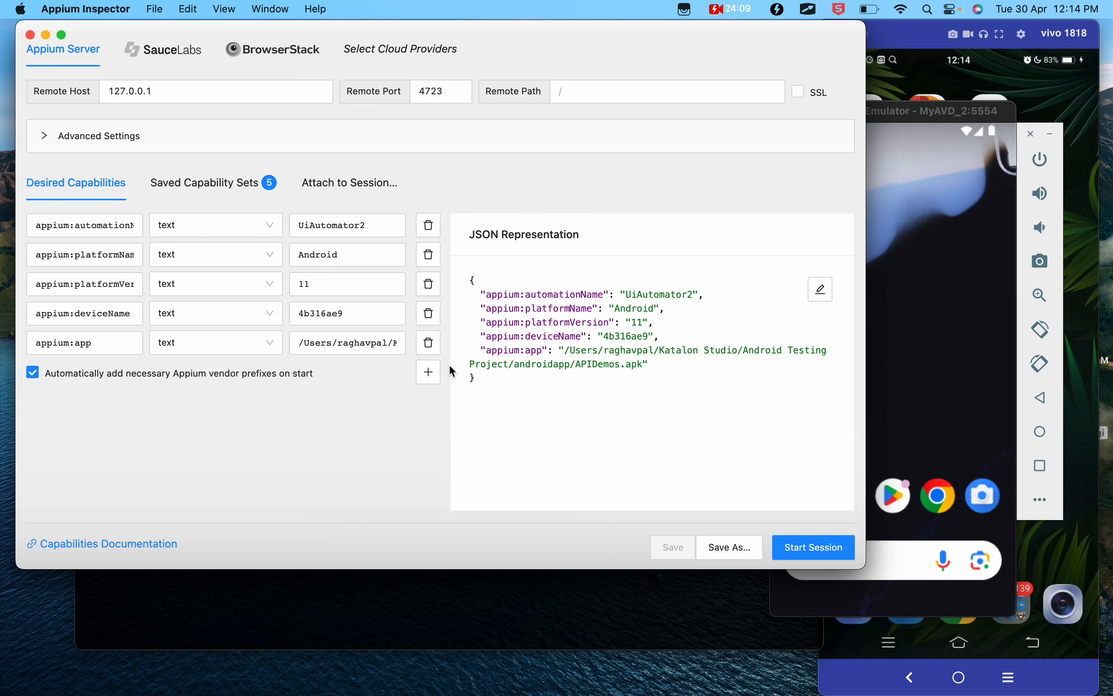
# - Shut down the MyAVD_2 emulator by interrupting its running process in Terminal
pyautogui.click(955, 256)
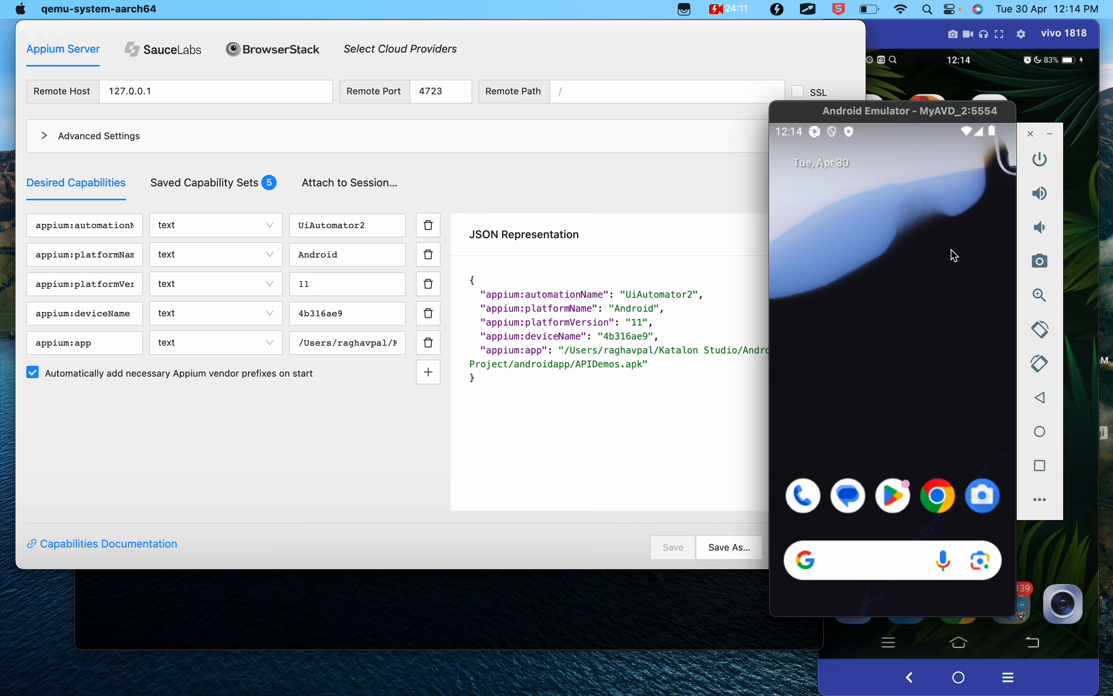
pyautogui.click(607, 642)
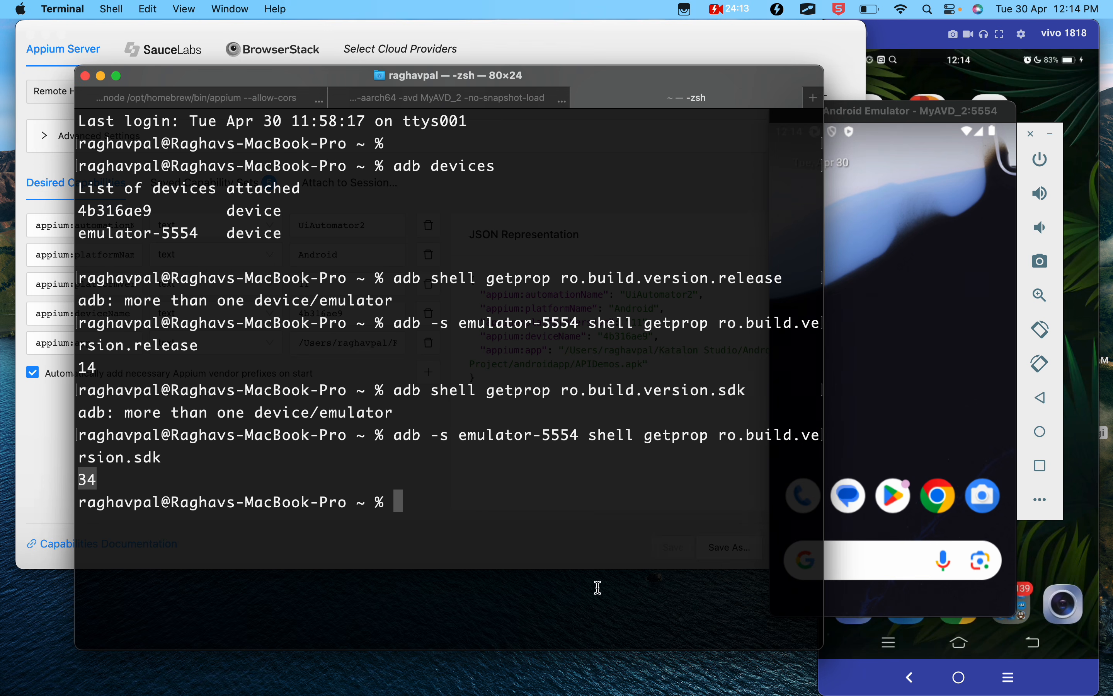
pyautogui.click(476, 99)
pyautogui.hotkey('ctrl', 'c')
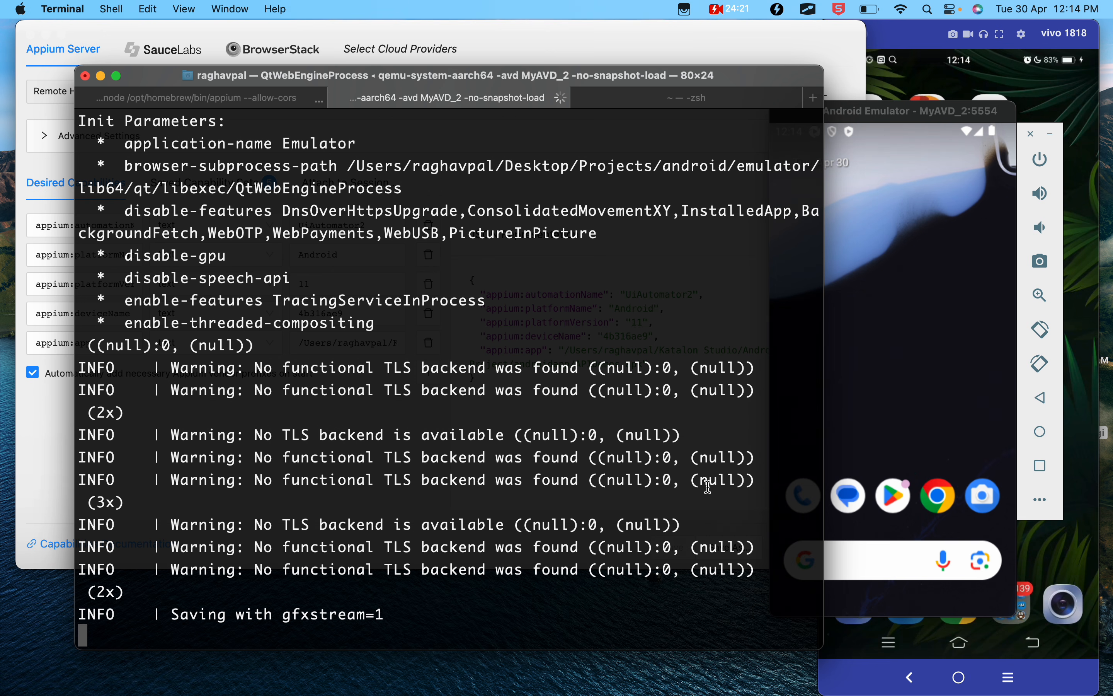
# - Read Step 7 - Start Session in the Google Docs notes
pyautogui.hotkey('ctrl', 'Left')
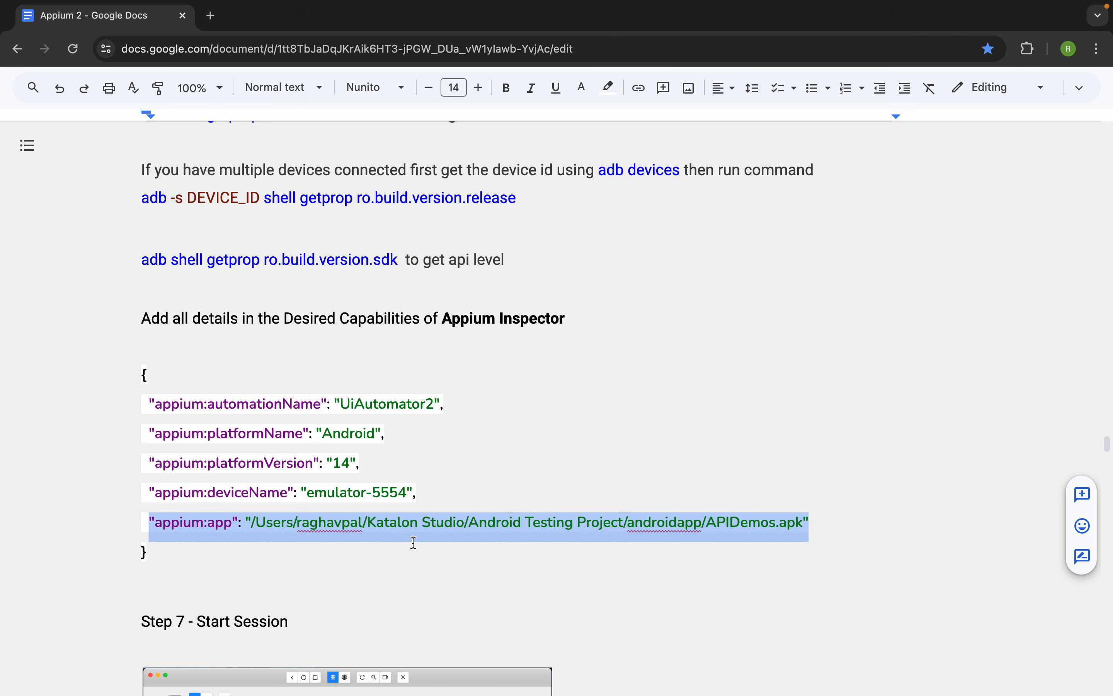
pyautogui.scroll(-10, 413, 543)
pyautogui.scroll(-1, 414, 544)
# - Start an Appium Inspector session with the Real Android Device Demo capabilities and move the Vysor phone mirror slightly aside
pyautogui.hotkey('ctrl', 'Right')
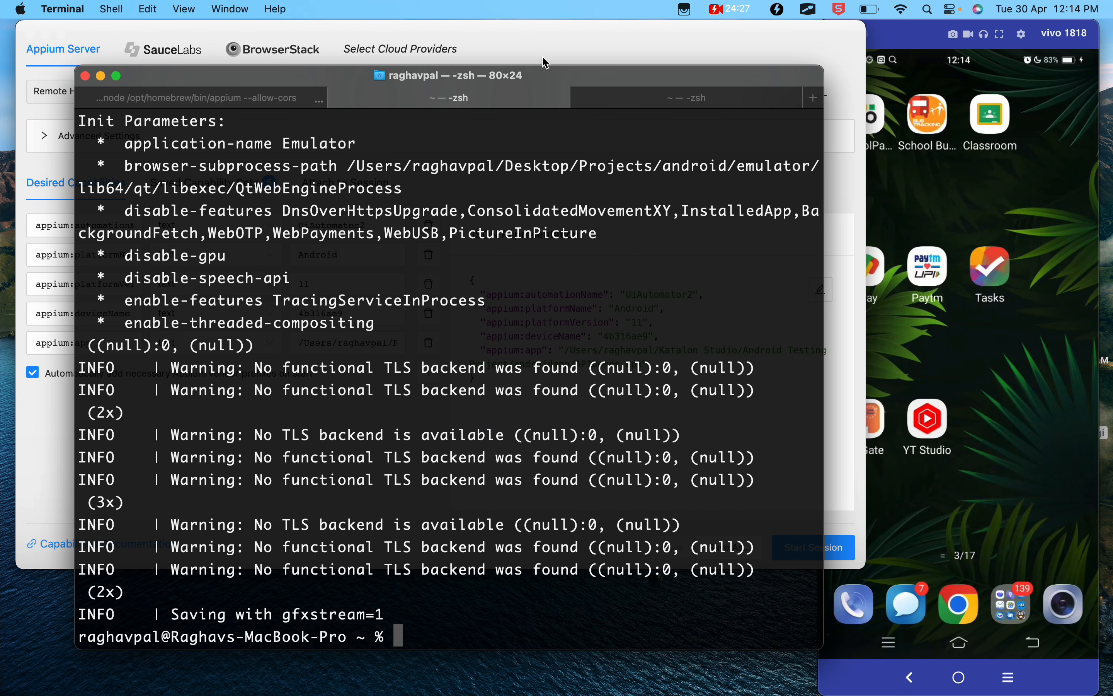
pyautogui.click(542, 49)
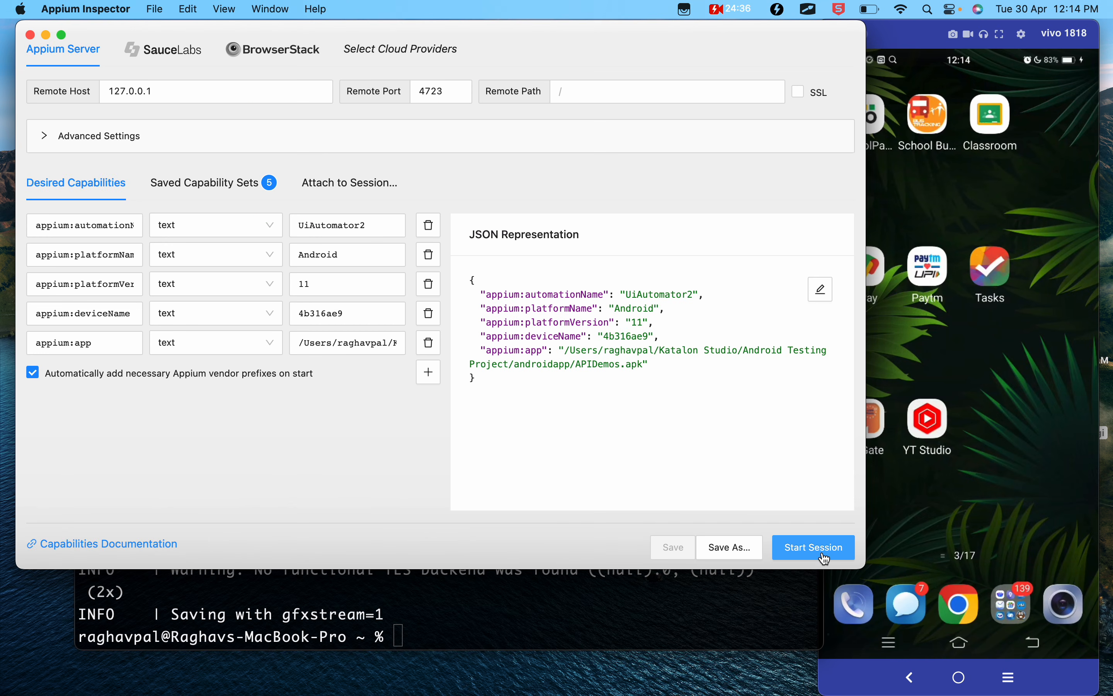
pyautogui.click(825, 558)
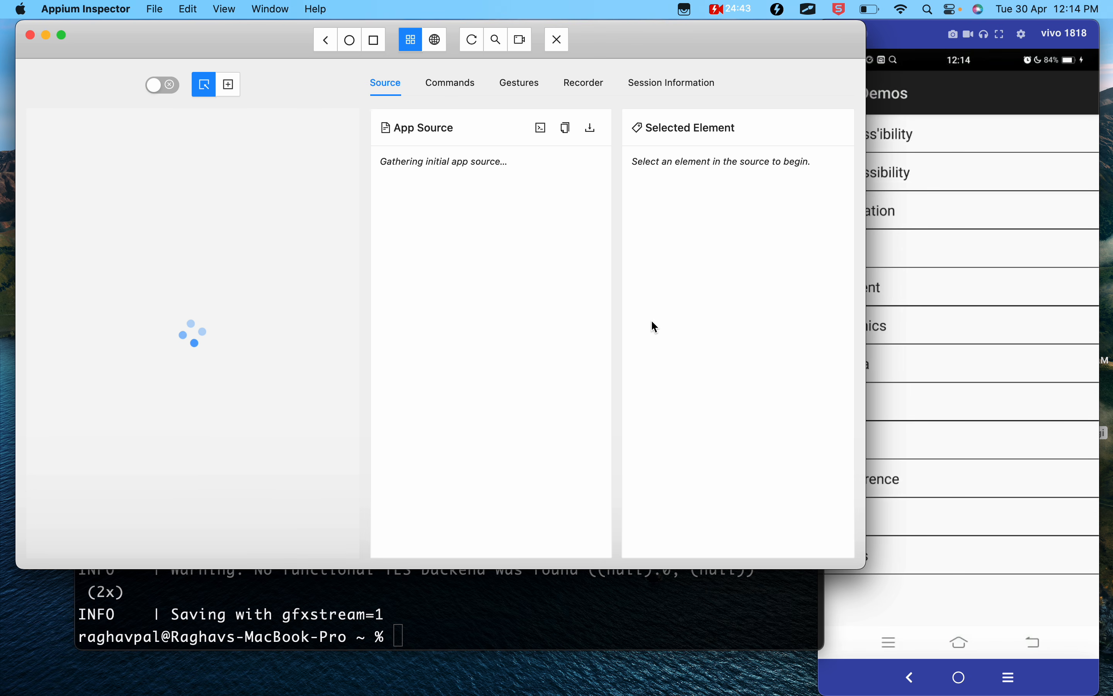
pyautogui.moveTo(914, 38); pyautogui.dragTo(939, 40)
pyautogui.click(259, 48)
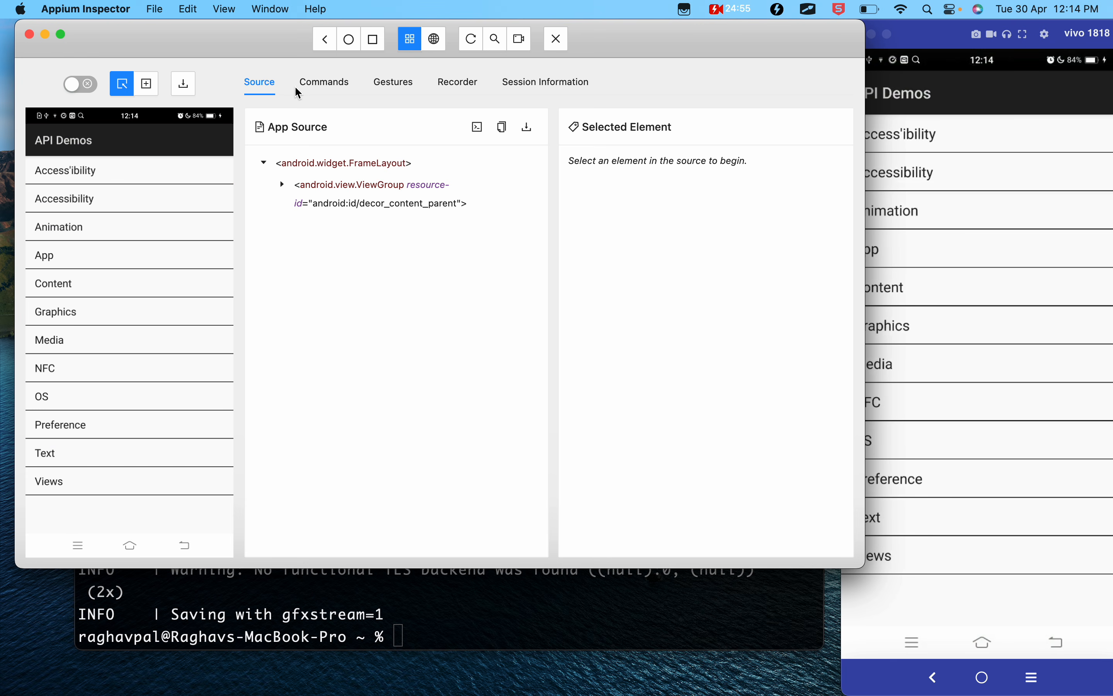
pyautogui.hotkey('ctrl', 'a')
pyautogui.moveTo(306, 22); pyautogui.dragTo(600, 58)
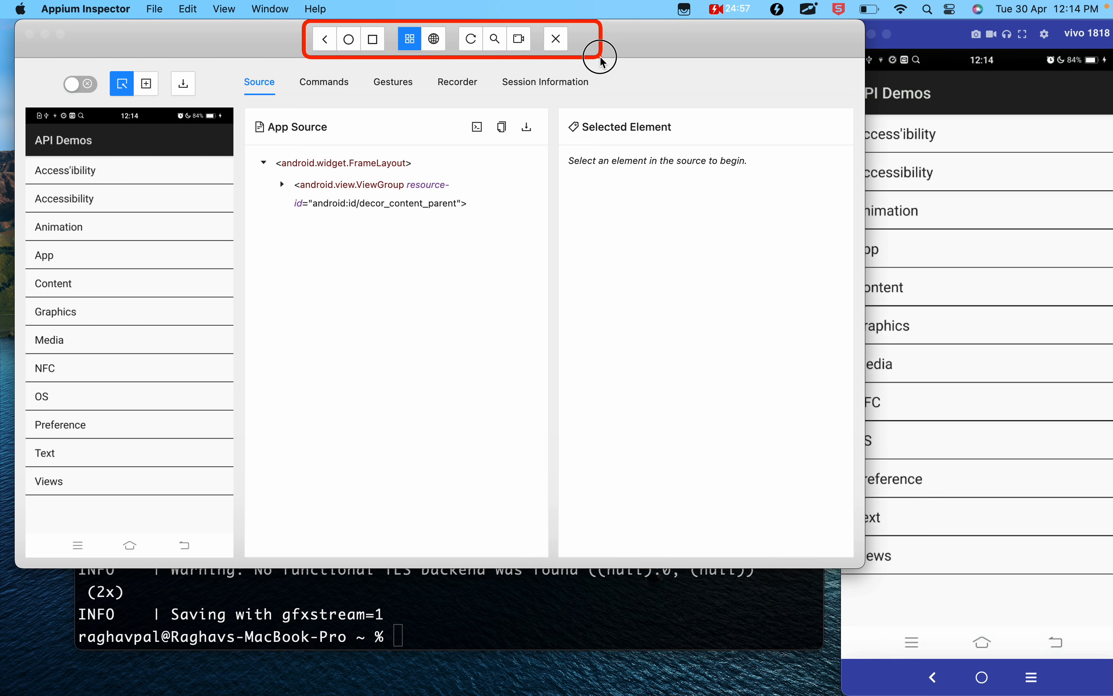
pyautogui.moveTo(45, 60)
pyautogui.mouseDown()
pyautogui.moveTo(211, 96)
pyautogui.moveTo(640, 104)
pyautogui.mouseUp()
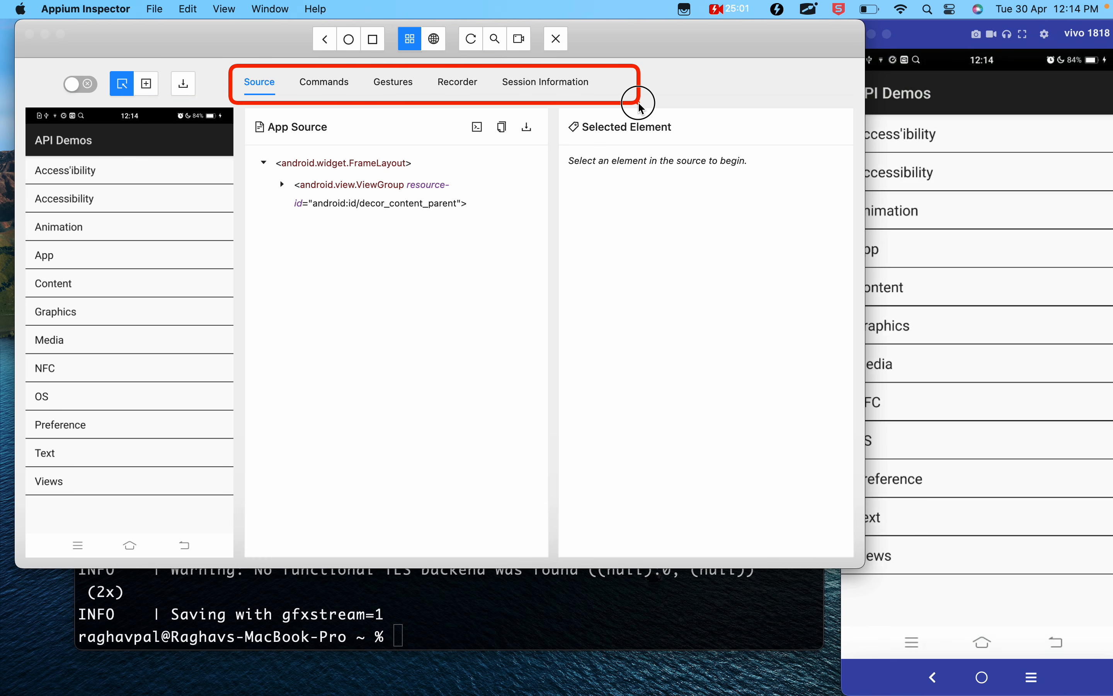
pyautogui.press('Escape')
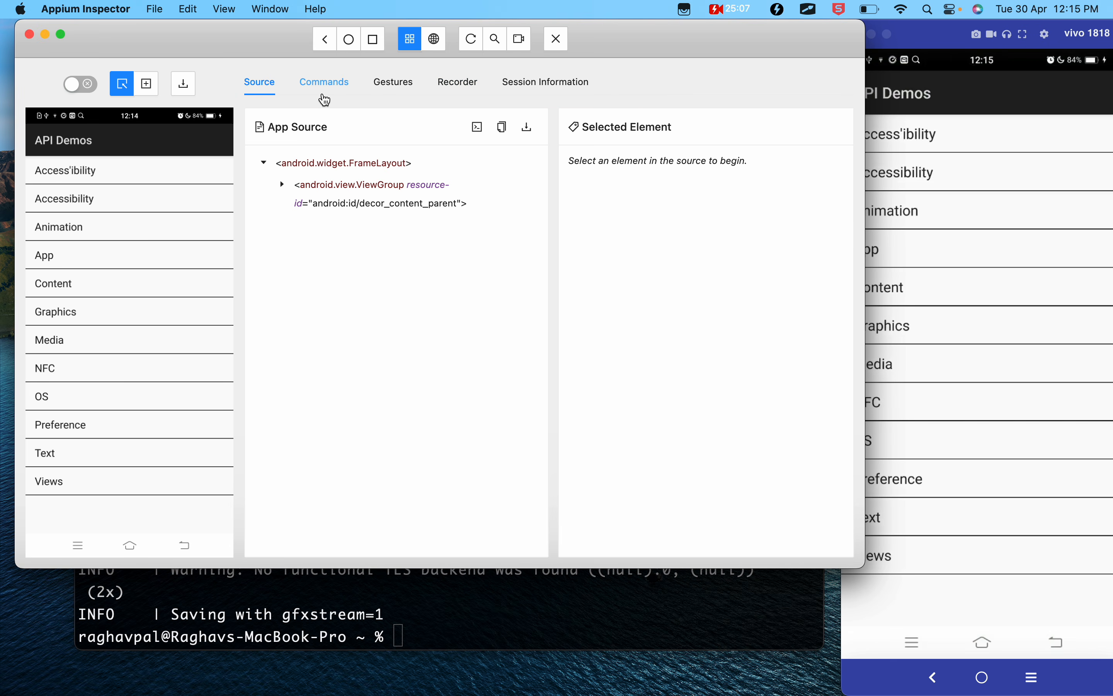
# - Read the Interacting with the App section in the Google Docs notes, covering Refresh and the Header Buttons
pyautogui.hotkey('ctrl', 'Left')
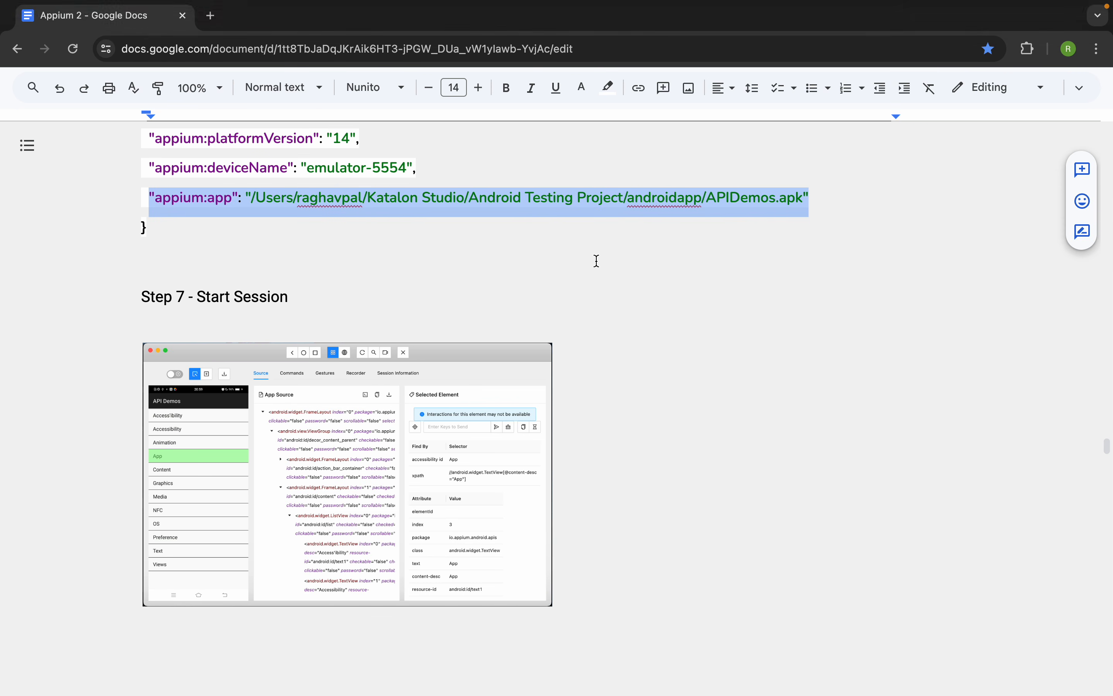
pyautogui.scroll(-15, 596, 261)
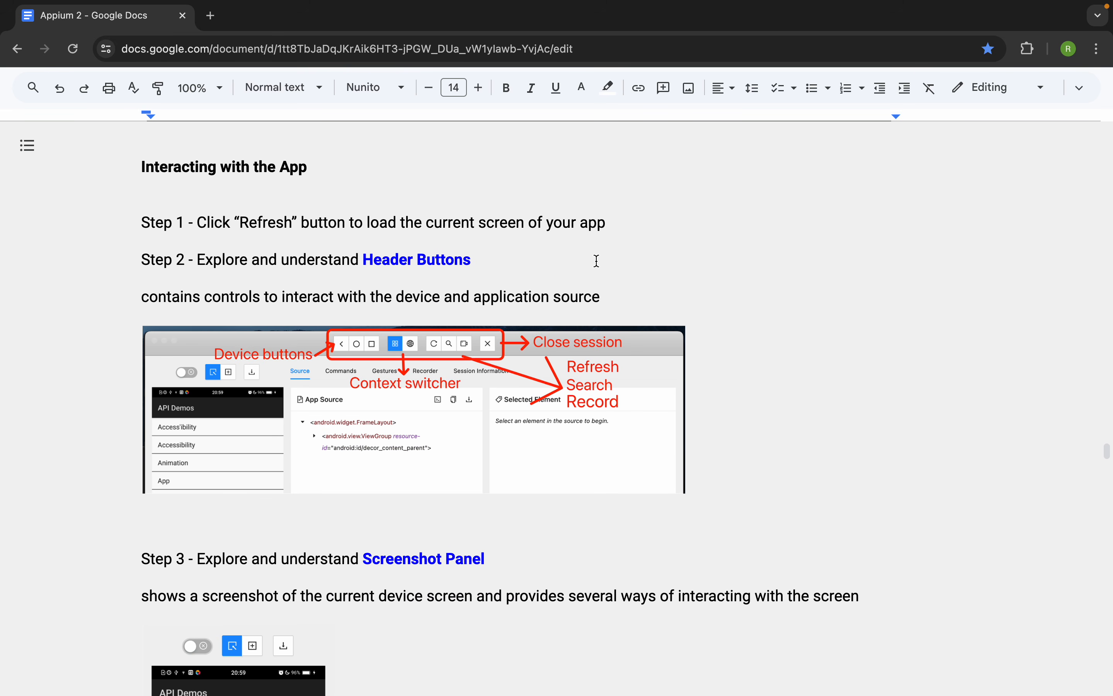
pyautogui.hotkey('ctrl', 'Right')
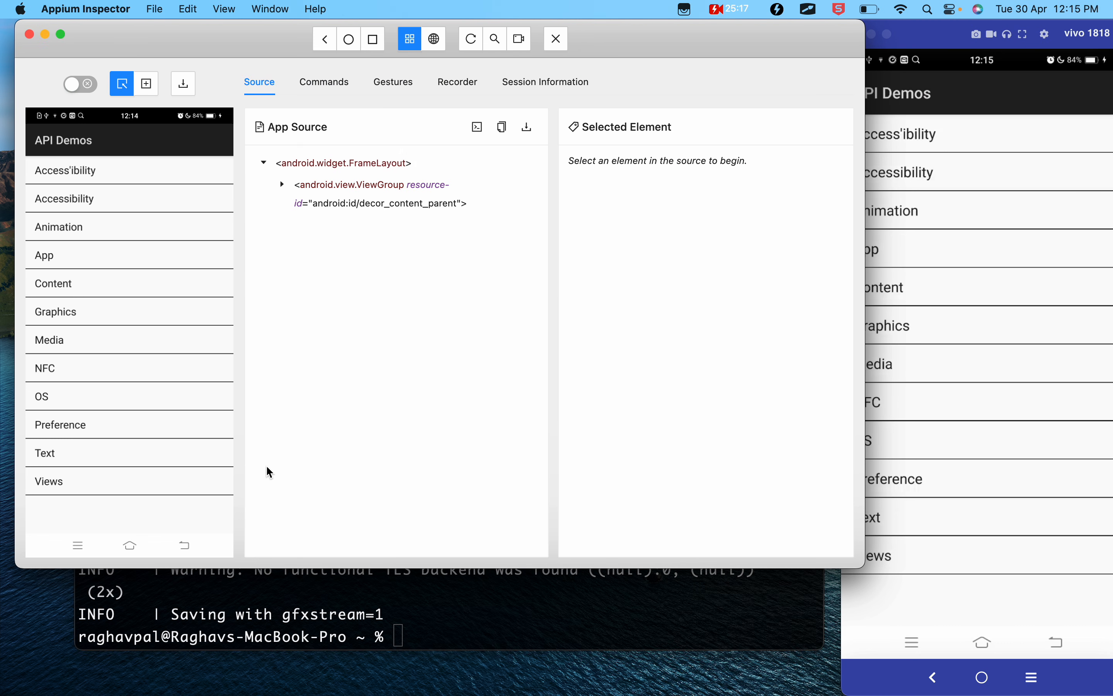
pyautogui.hotkey('ctrl', 'Left')
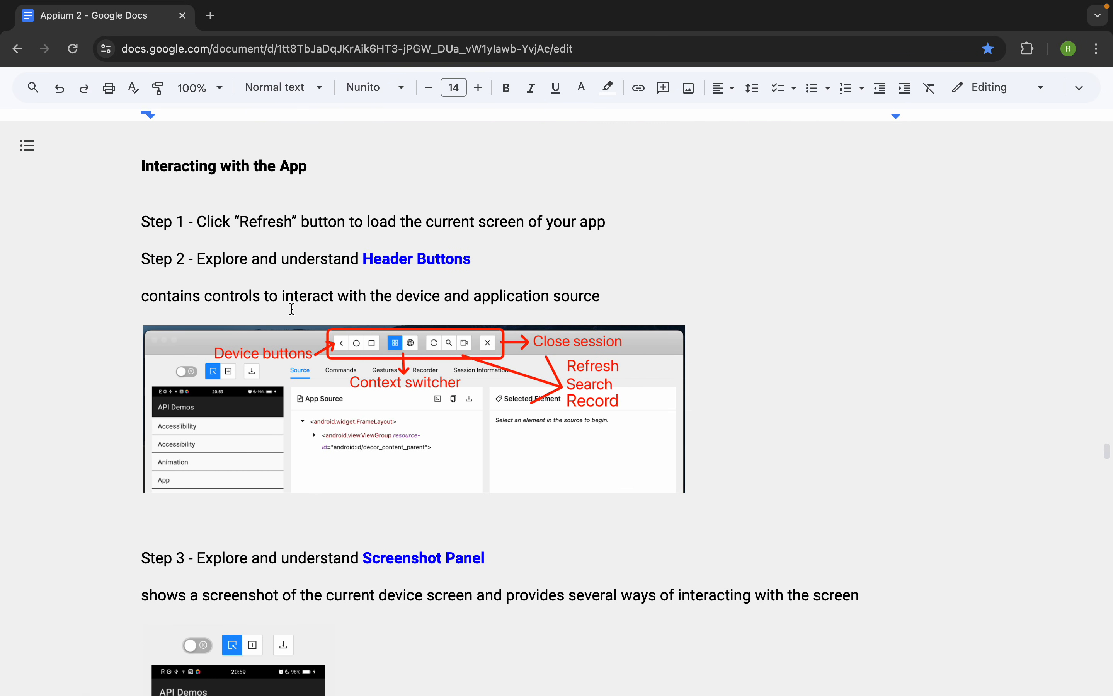
# - Bring the Vysor phone mirror fully into view, open Views in API Demos and scroll to the list's end
pyautogui.hotkey('ctrl', 'Right')
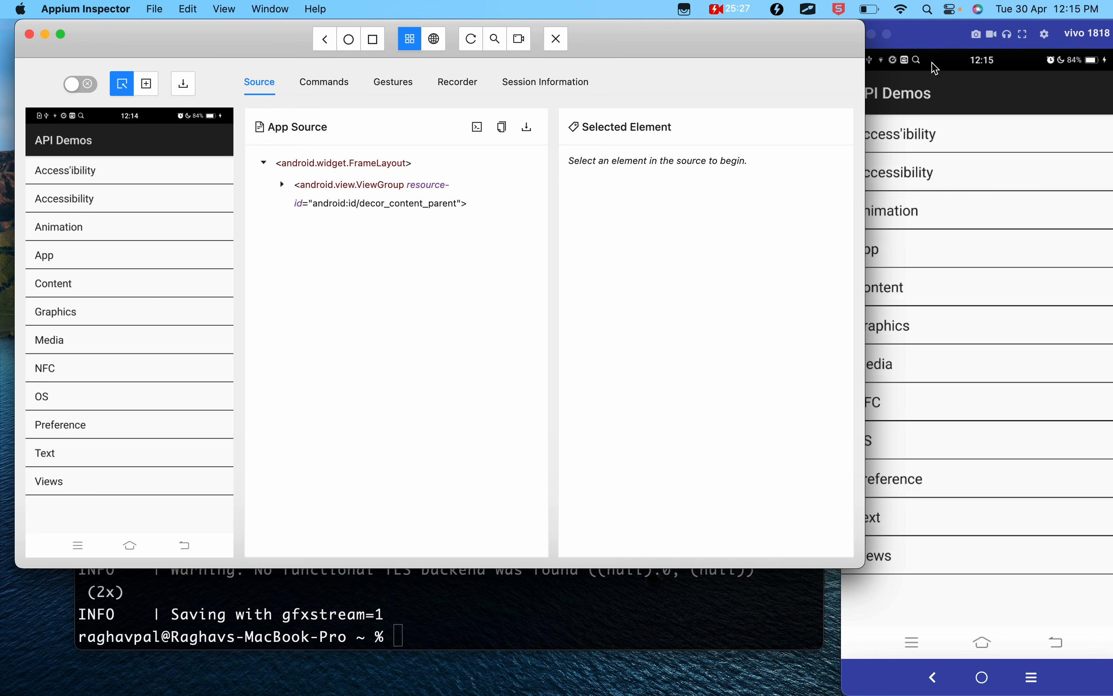
pyautogui.click(940, 43)
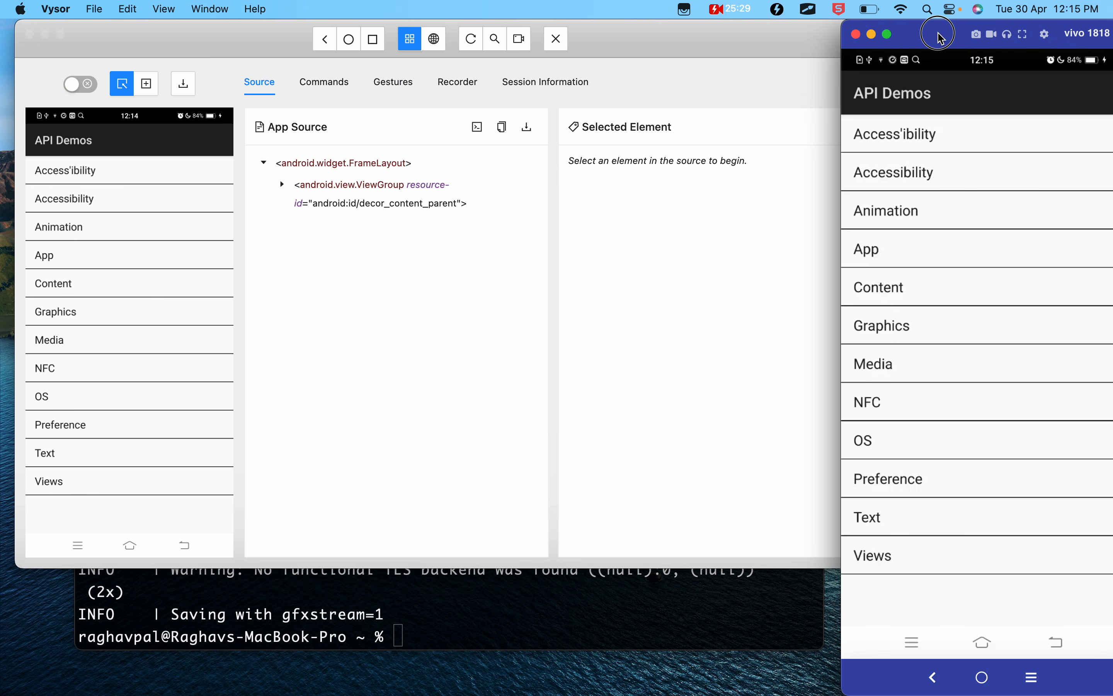
pyautogui.moveTo(943, 39); pyautogui.dragTo(883, 39)
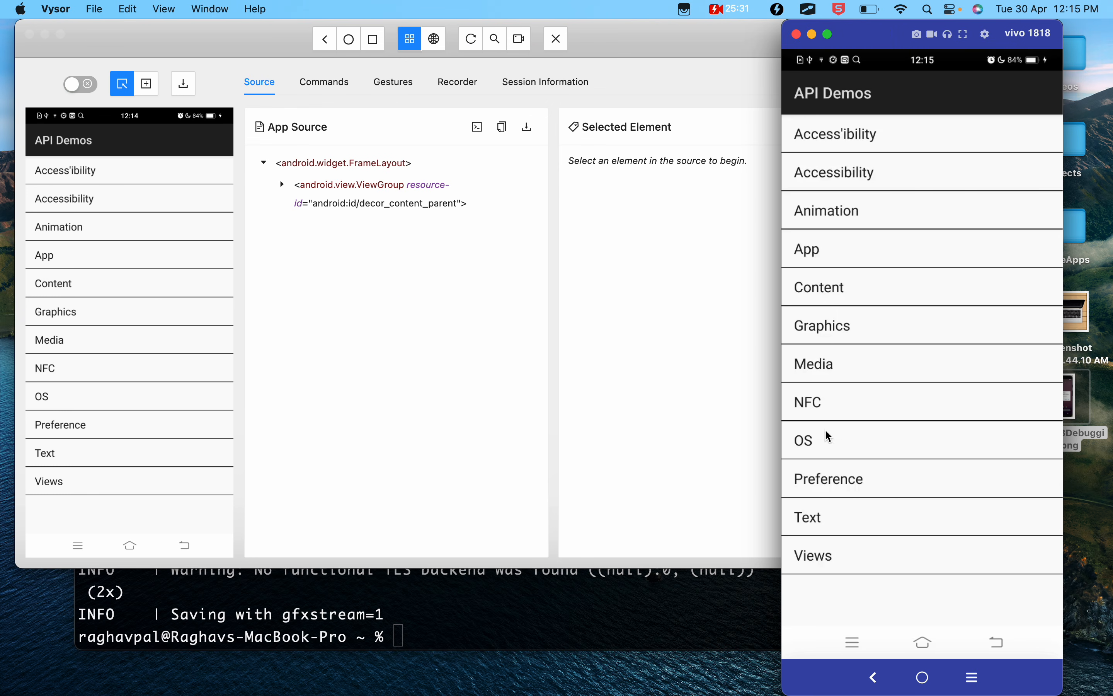
pyautogui.click(835, 564)
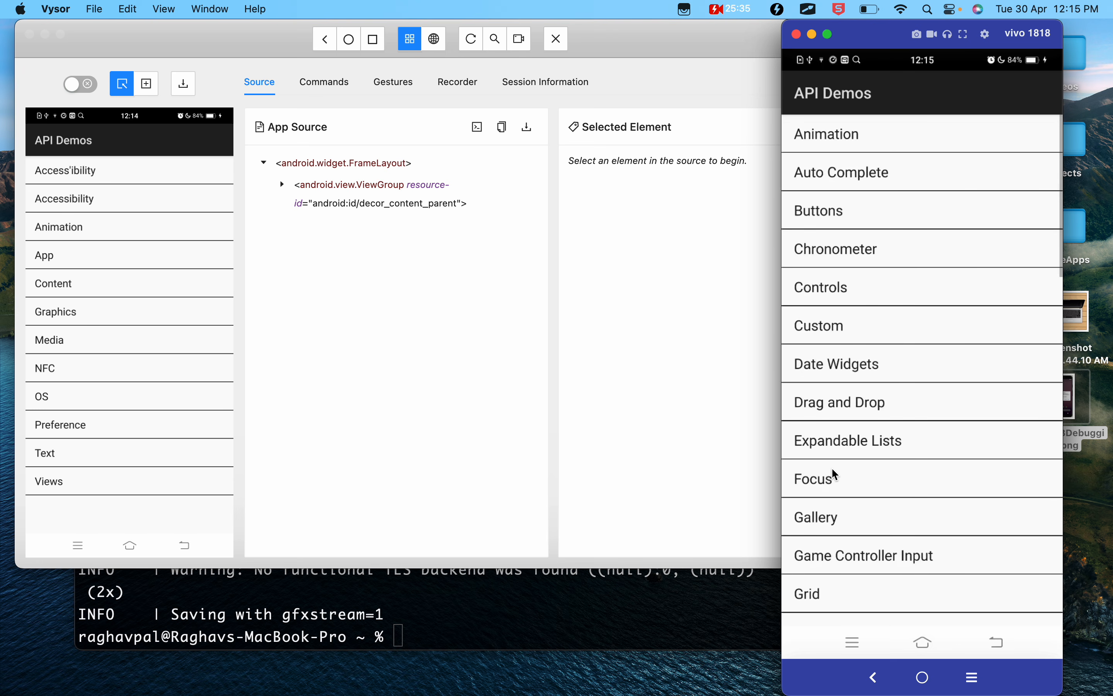
pyautogui.scroll(-10, 836, 475)
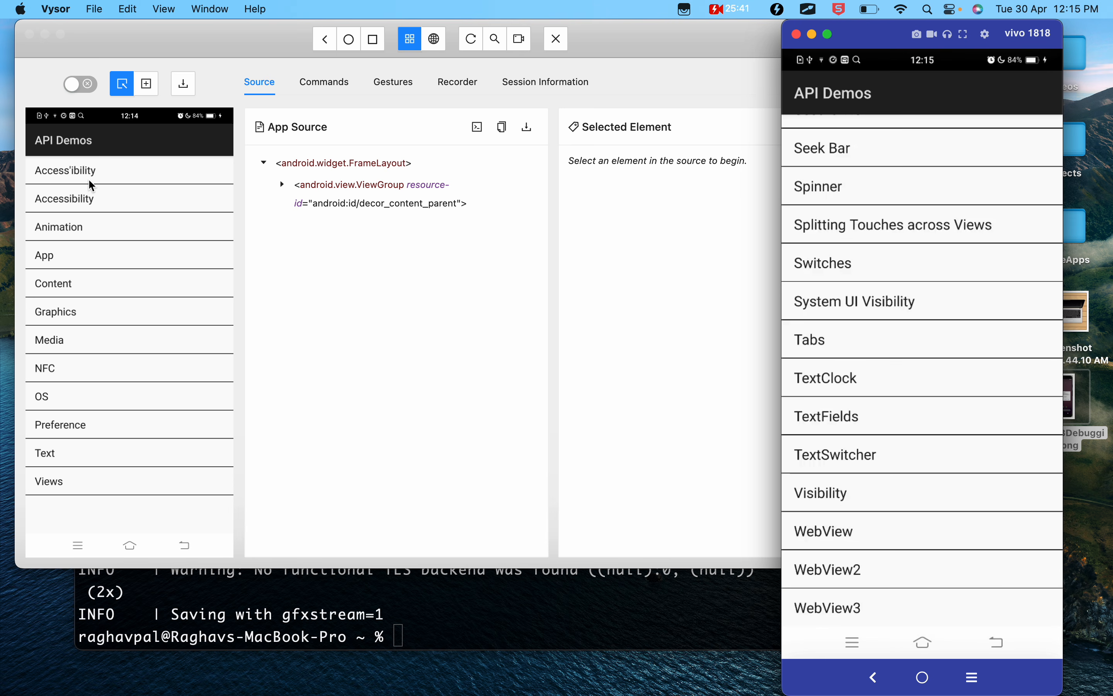
# - Refresh the Appium Inspector source and screenshot, and return the phone to the main API Demos list in Vysor
pyautogui.click(475, 43)
pyautogui.click(475, 47)
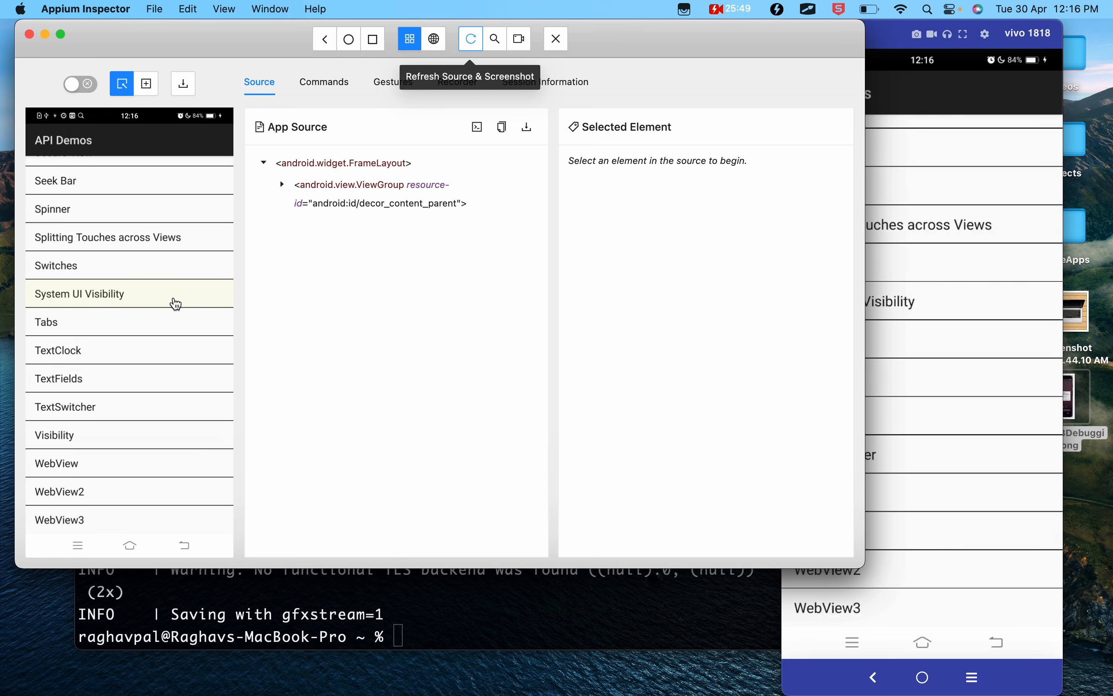
pyautogui.click(897, 53)
pyautogui.click(874, 677)
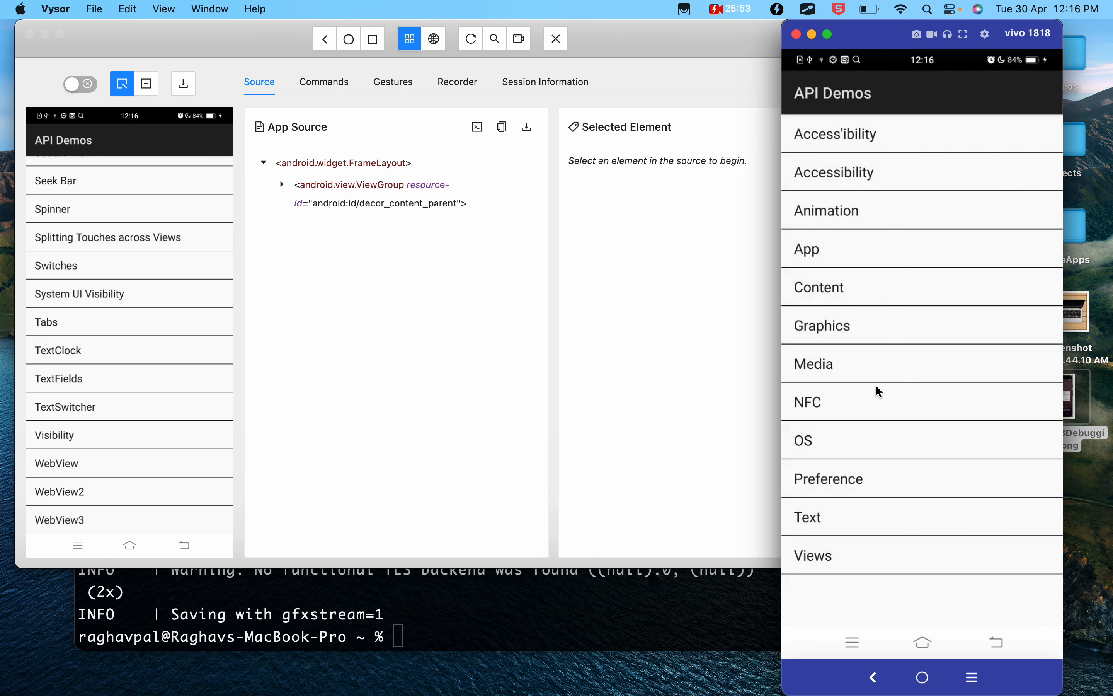
# - Refresh the Appium Inspector source and screenshot, and highlight the Step 2 Header Buttons text in the Google Docs notes
pyautogui.click(474, 46)
pyautogui.click(474, 46)
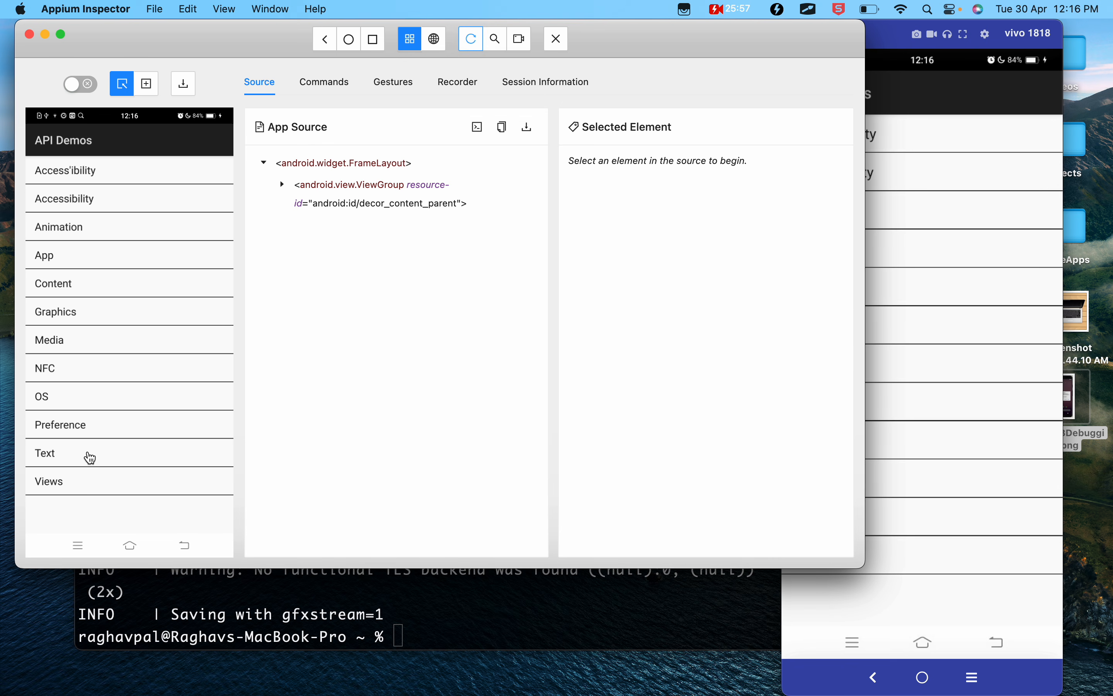
pyautogui.hotkey('ctrl', 'Left')
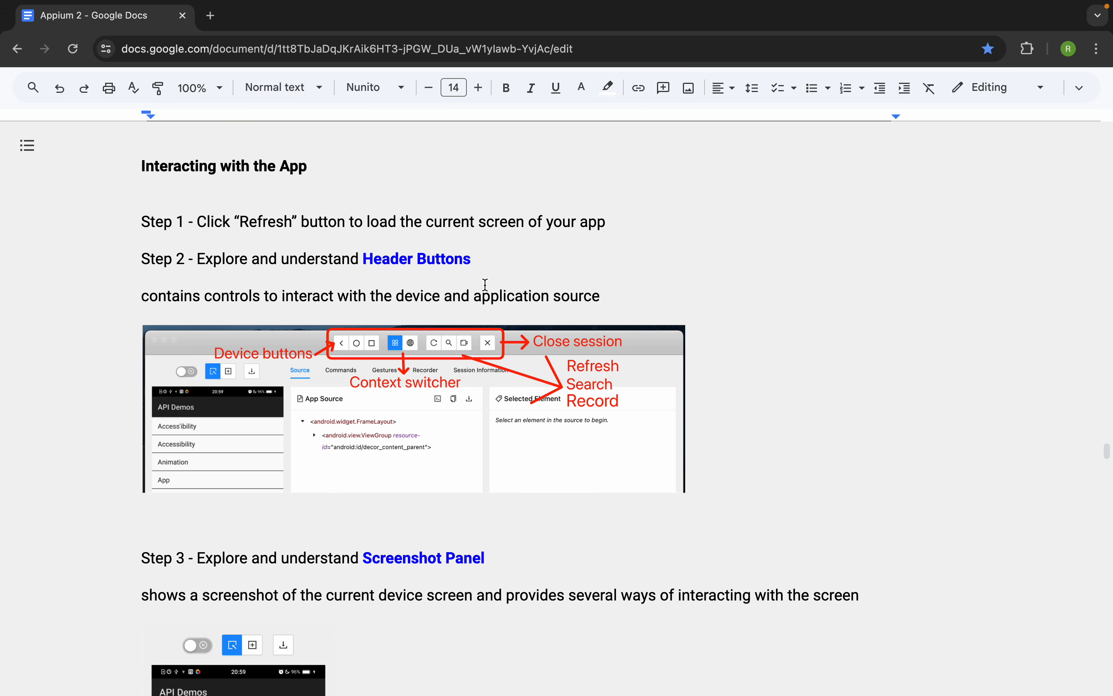
pyautogui.moveTo(490, 261); pyautogui.dragTo(194, 267)
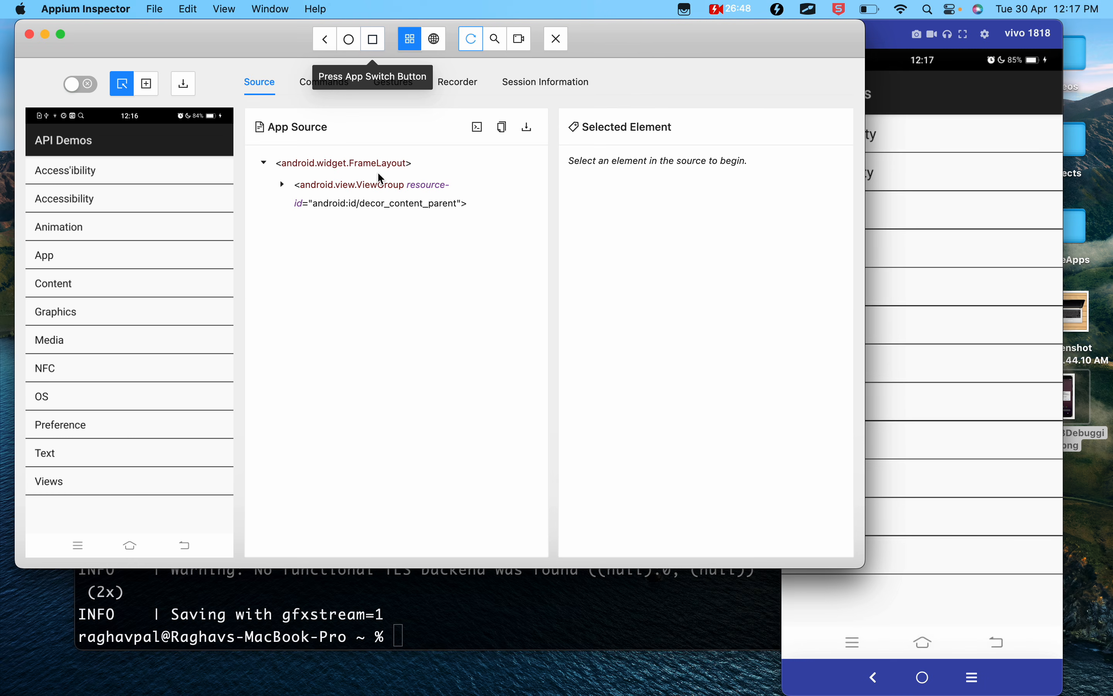
pyautogui.hotkey('ctrl', 'Left')
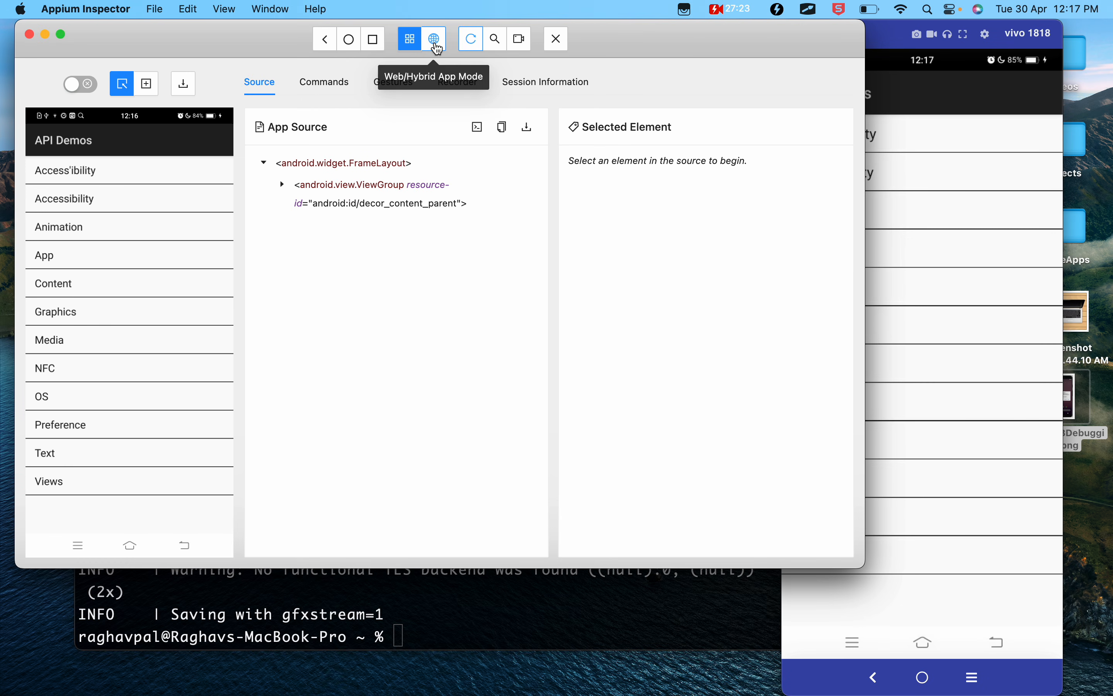
# - Try Web/Hybrid App Mode in Appium Inspector, dismiss the error, and quit and restart the inspector session
pyautogui.click(436, 46)
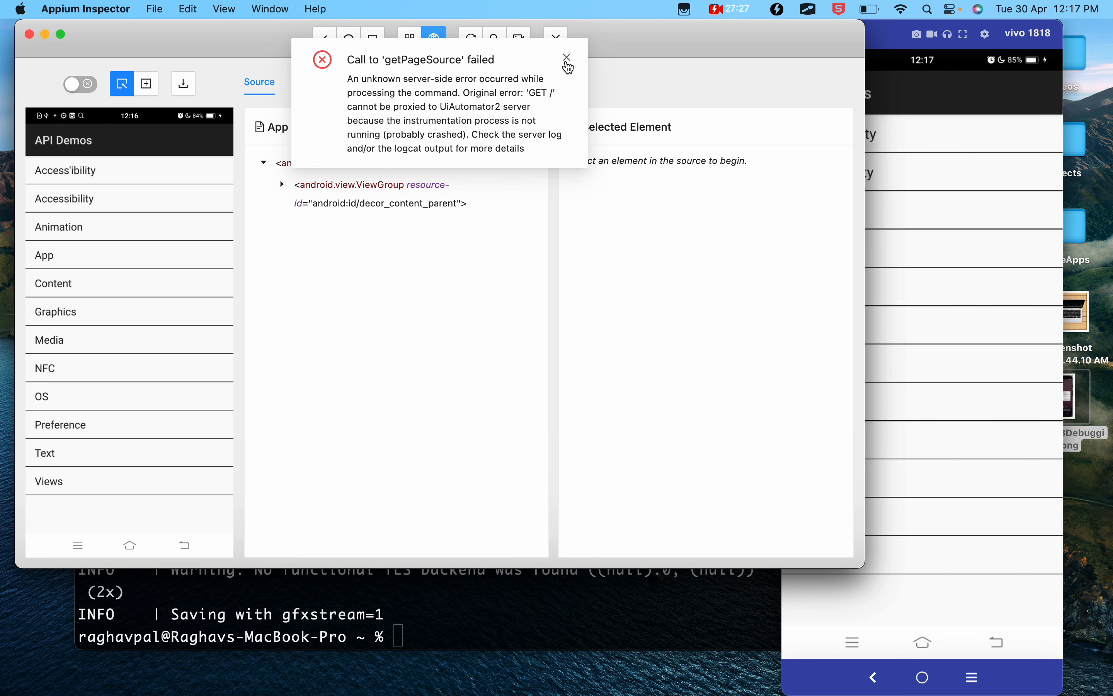
pyautogui.click(567, 58)
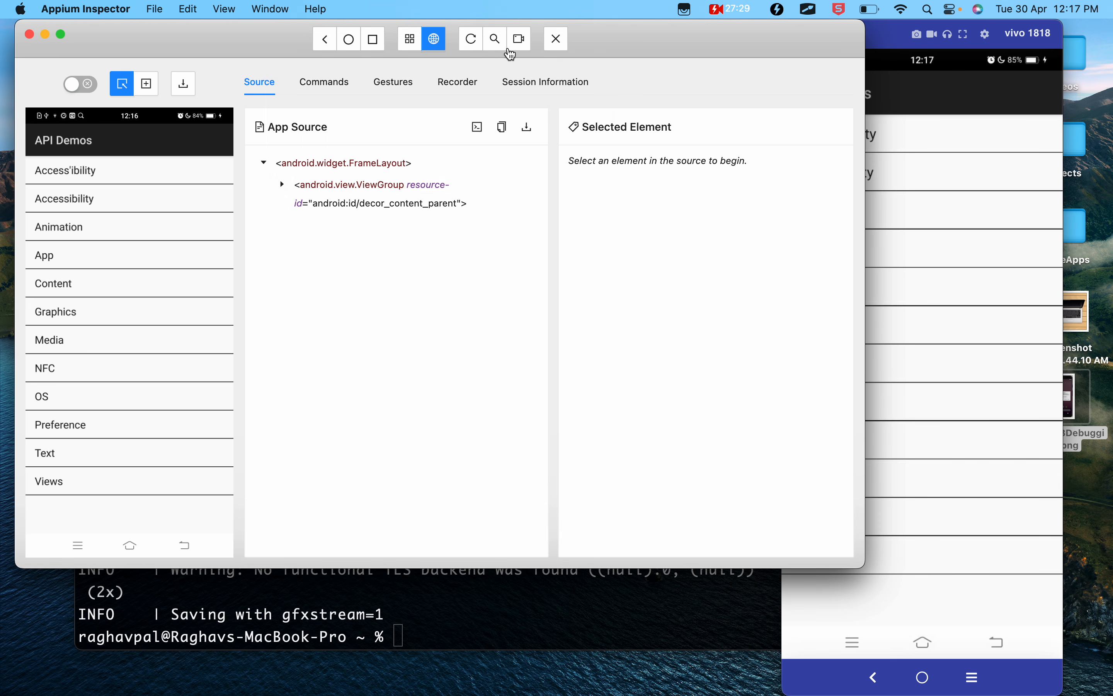
pyautogui.click(556, 38)
pyautogui.click(817, 558)
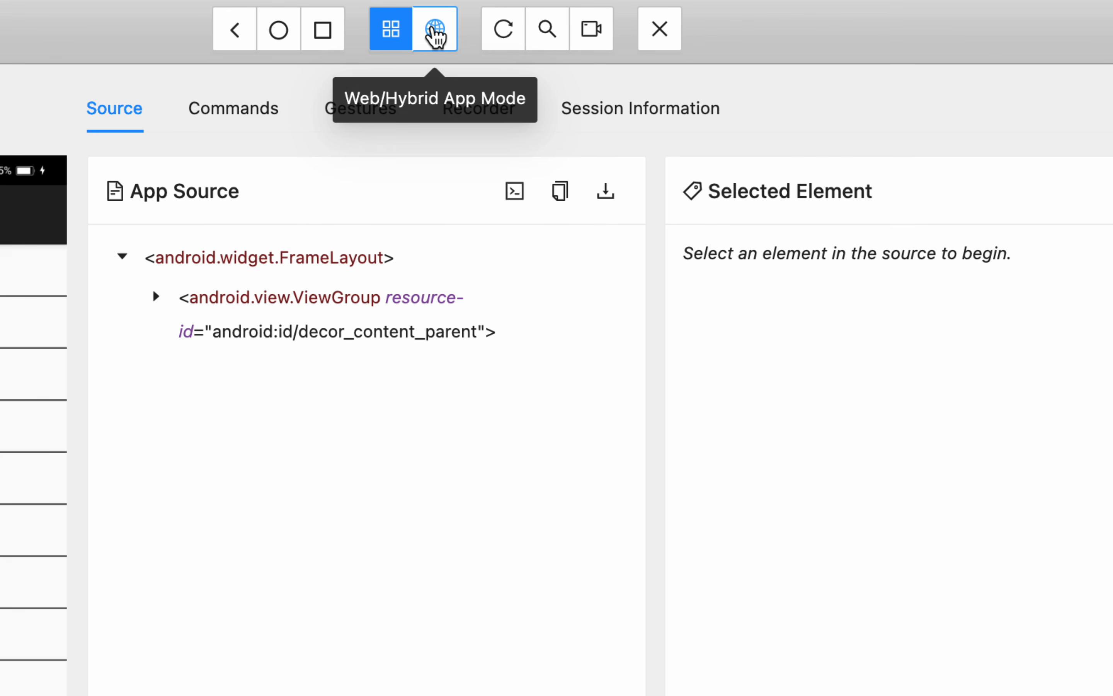
# - Turn on Web/Hybrid App Mode, check the warning beside it, and return to native app mode
pyautogui.click(435, 35)
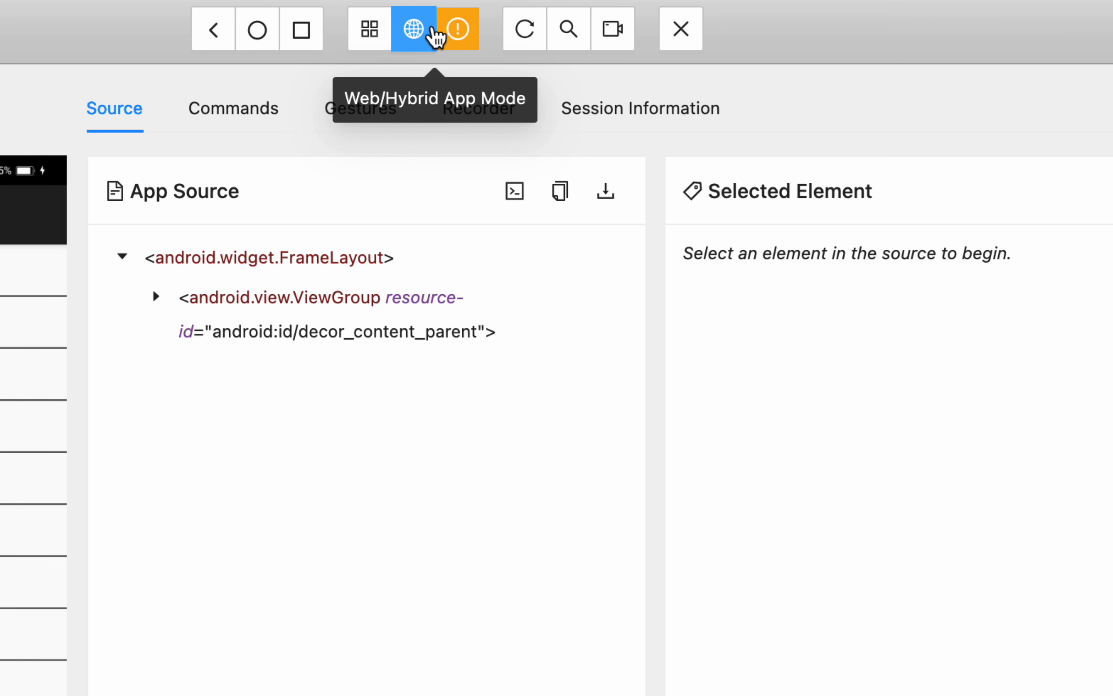
pyautogui.moveTo(467, 35)
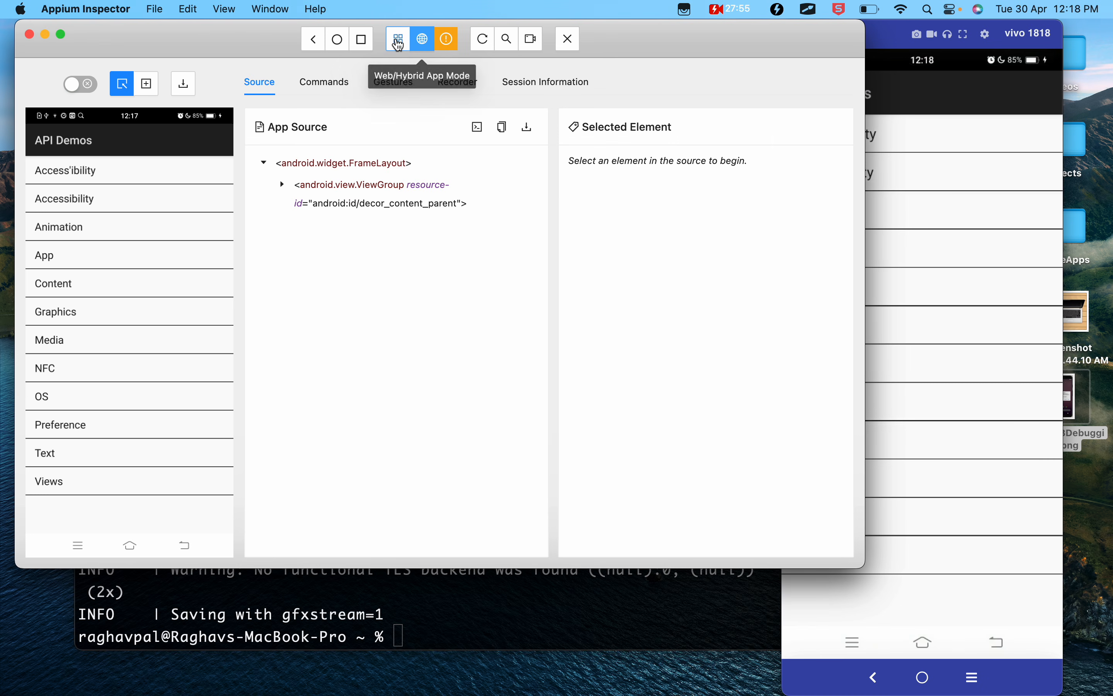
pyautogui.click(399, 44)
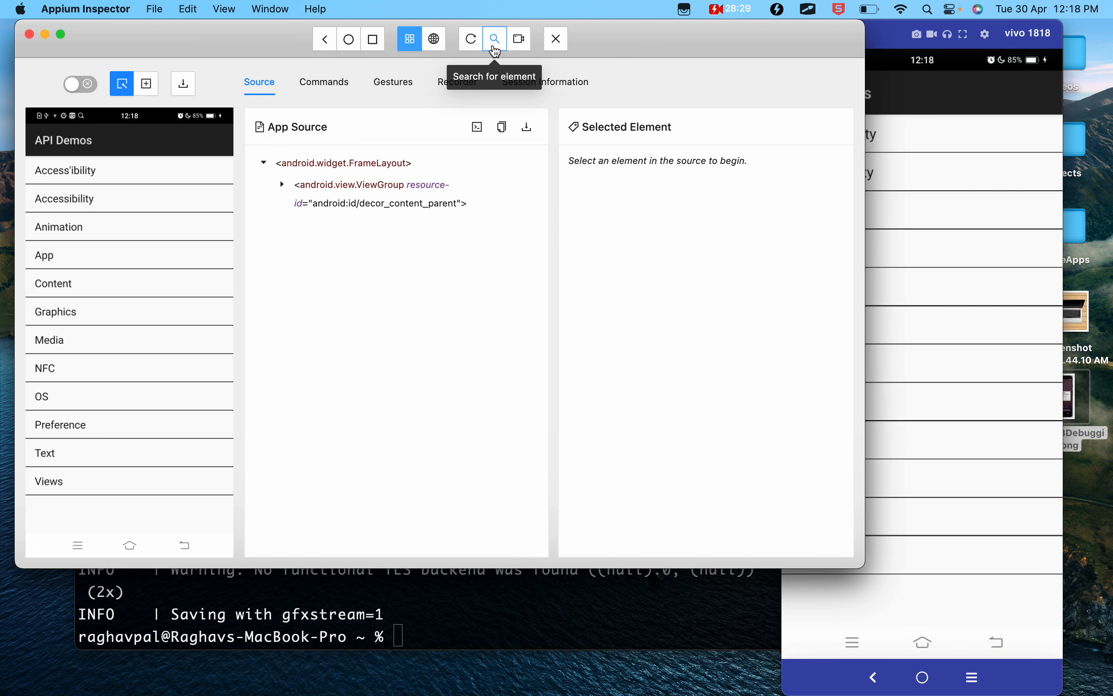
# - Explore the element search's locator strategies, such as Id, XPath, Name and Accessibility ID, and close it without searching
pyautogui.click(496, 40)
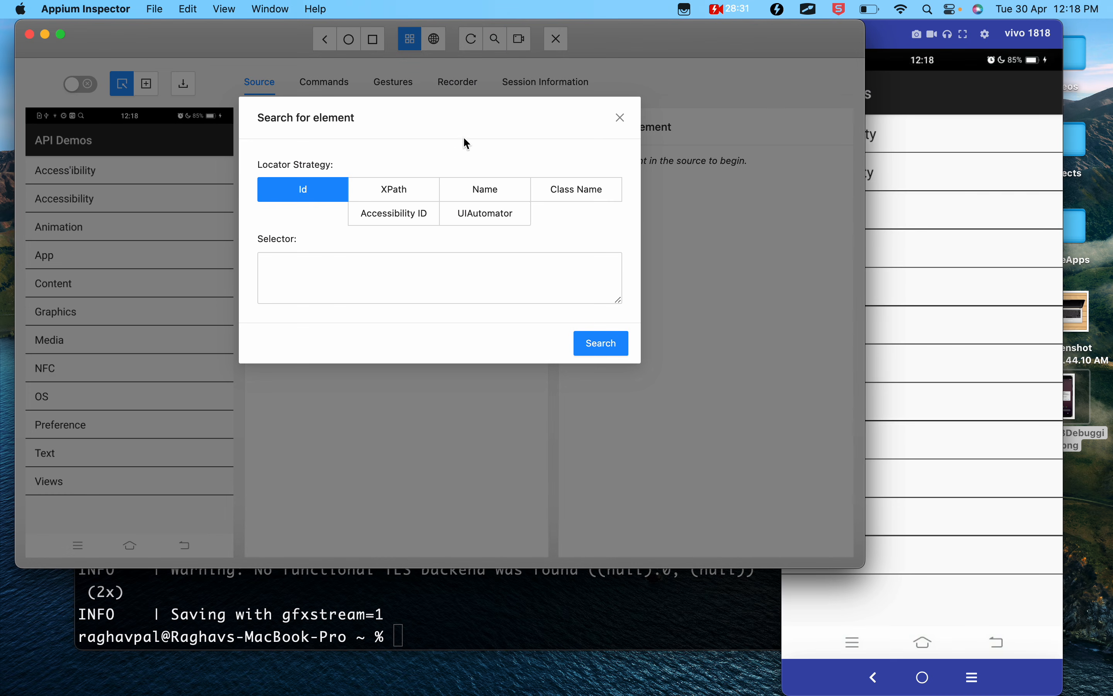
pyautogui.click(300, 260)
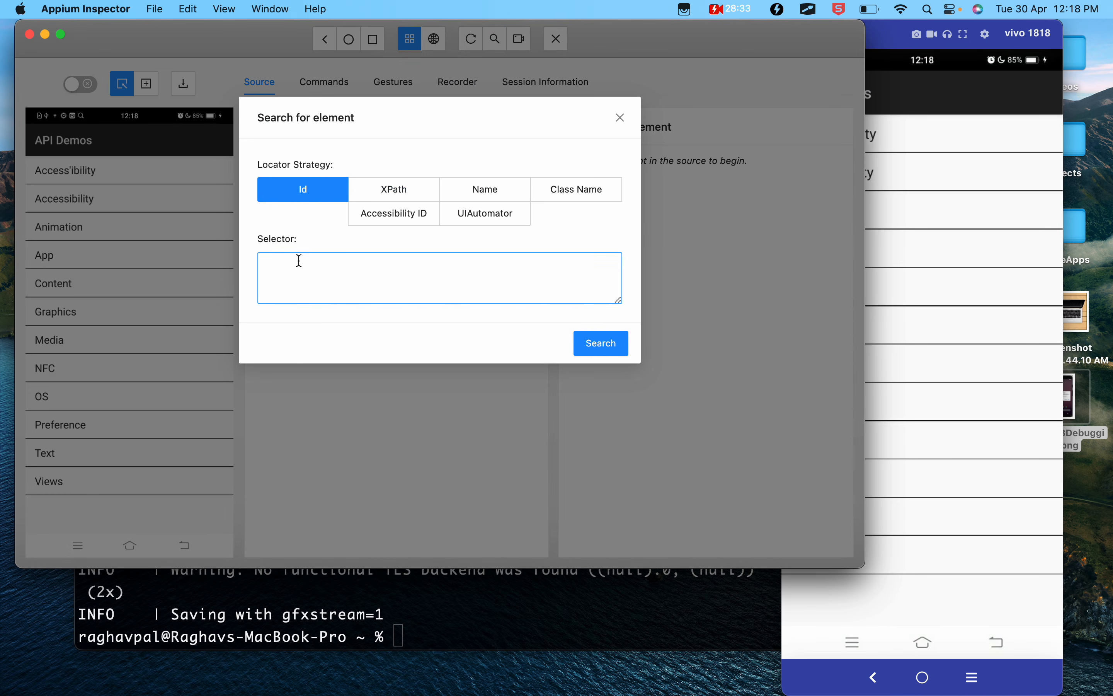
pyautogui.click(395, 186)
pyautogui.click(476, 189)
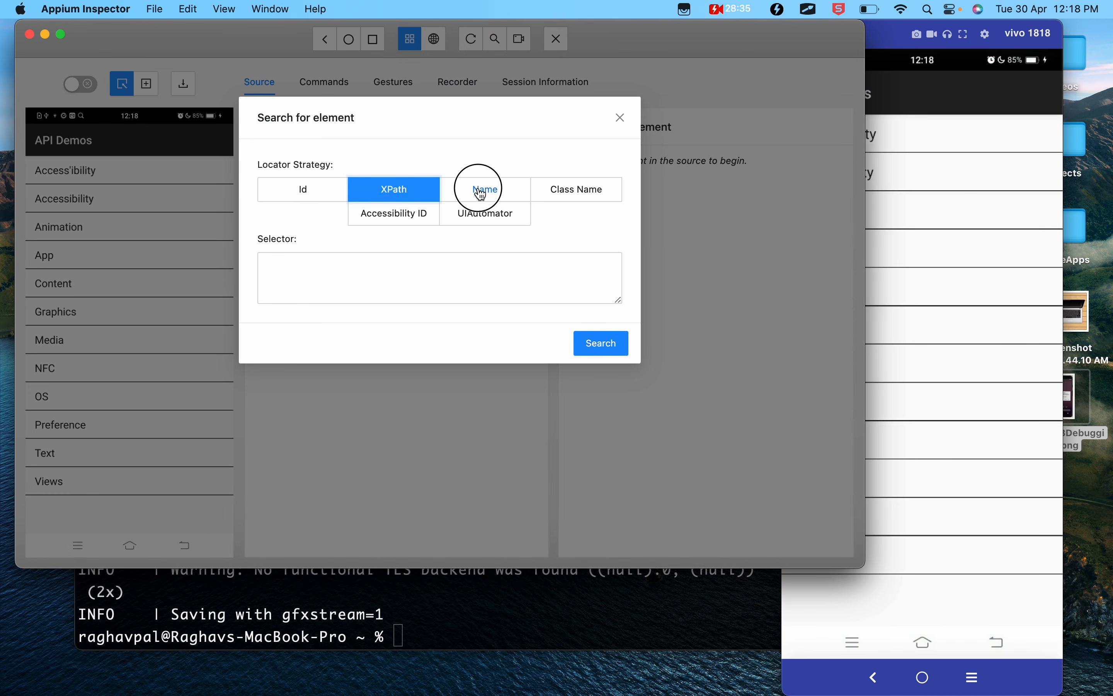
pyautogui.click(389, 214)
pyautogui.click(294, 203)
pyautogui.click(301, 297)
pyautogui.click(286, 269)
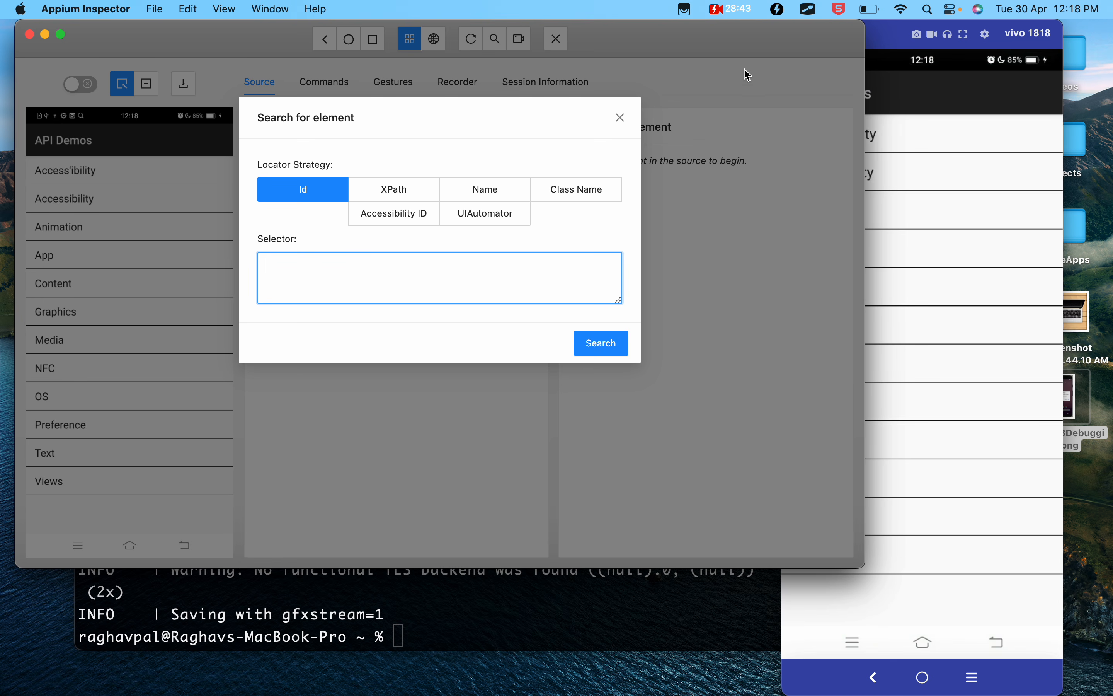
pyautogui.click(620, 118)
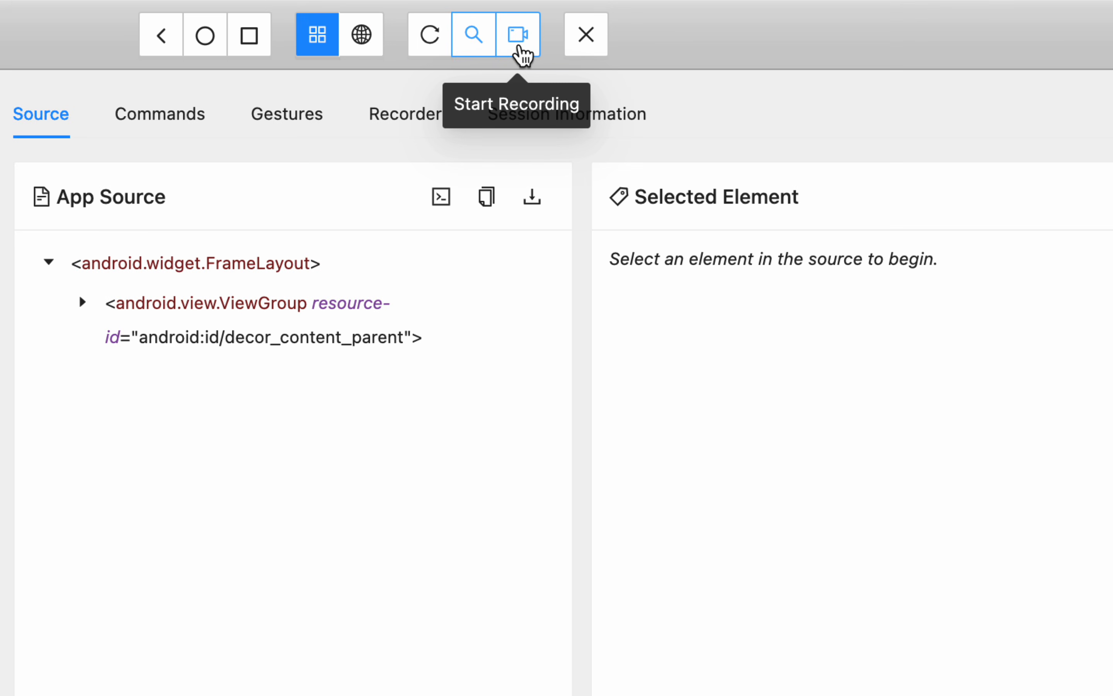
# - Start recording in the inspector session and pause it again
pyautogui.click(519, 37)
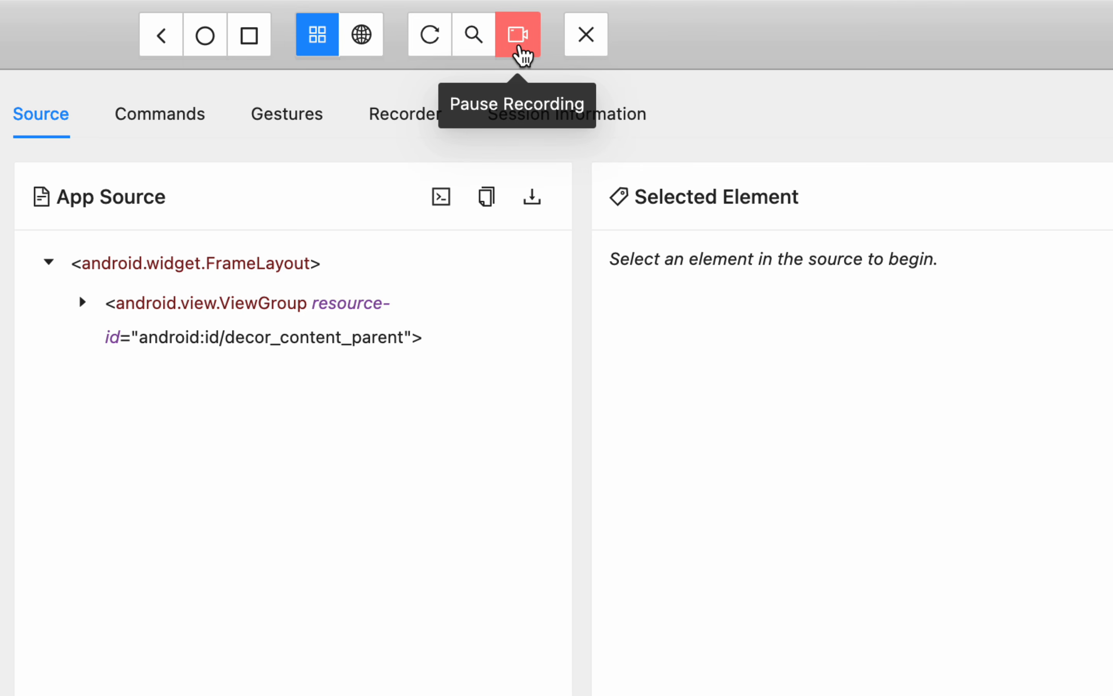
pyautogui.click(523, 56)
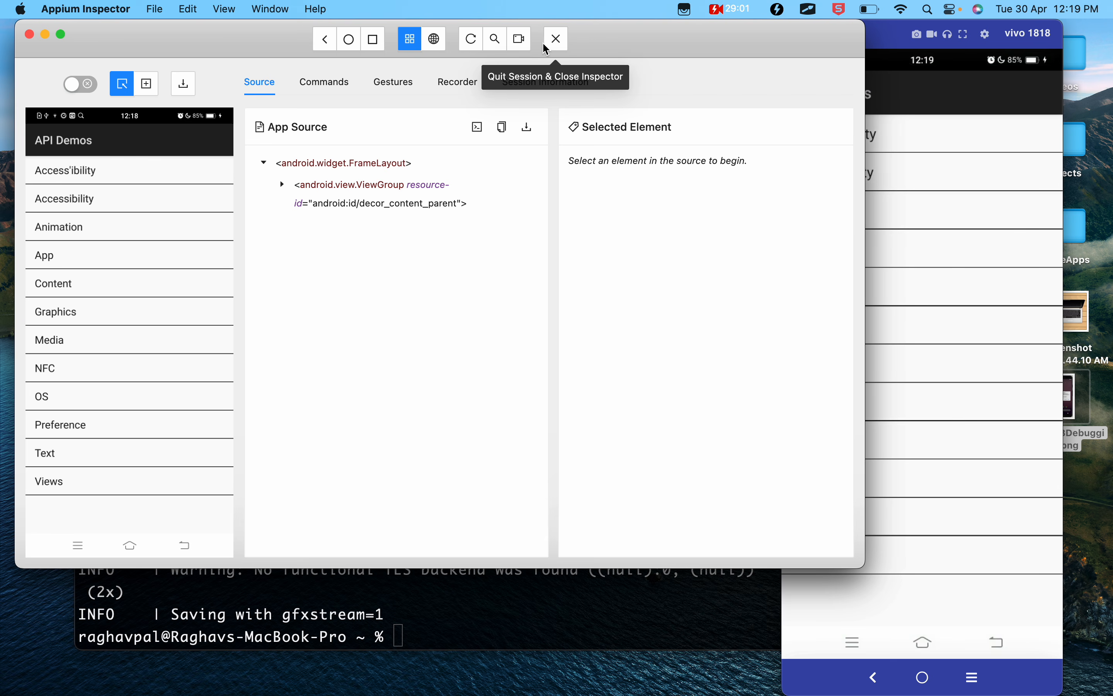
# - Read the Step 3 Screenshot Panel section in the Google Docs notes and return to Appium Inspector
pyautogui.hotkey('ctrl', 'Left')
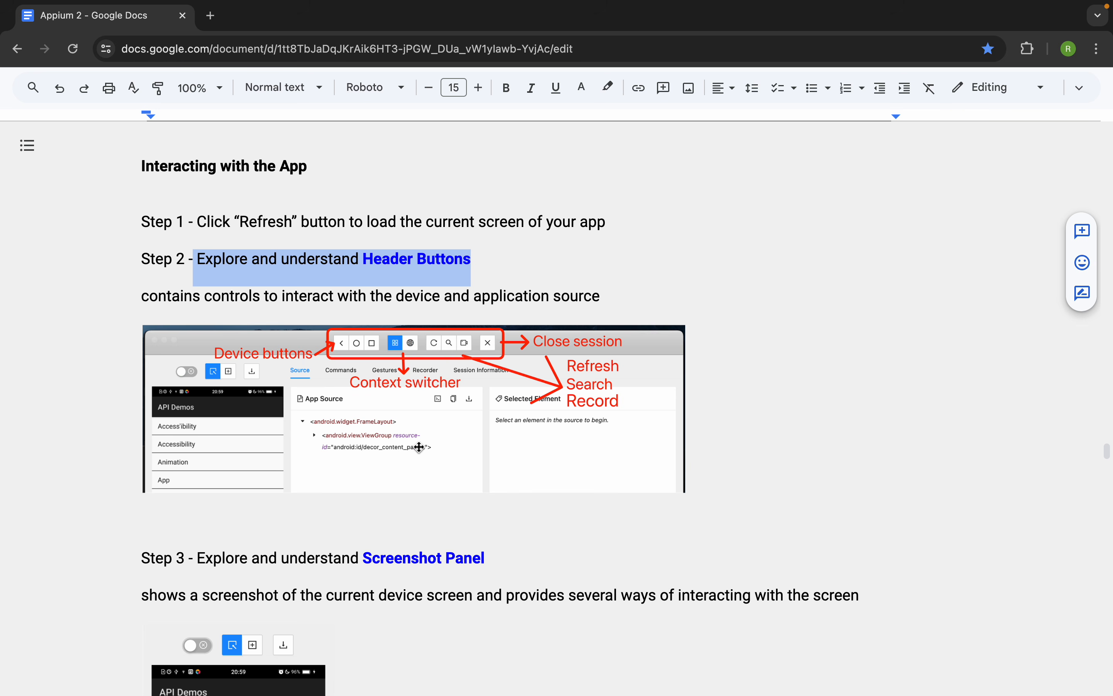
pyautogui.scroll(-5, 416, 458)
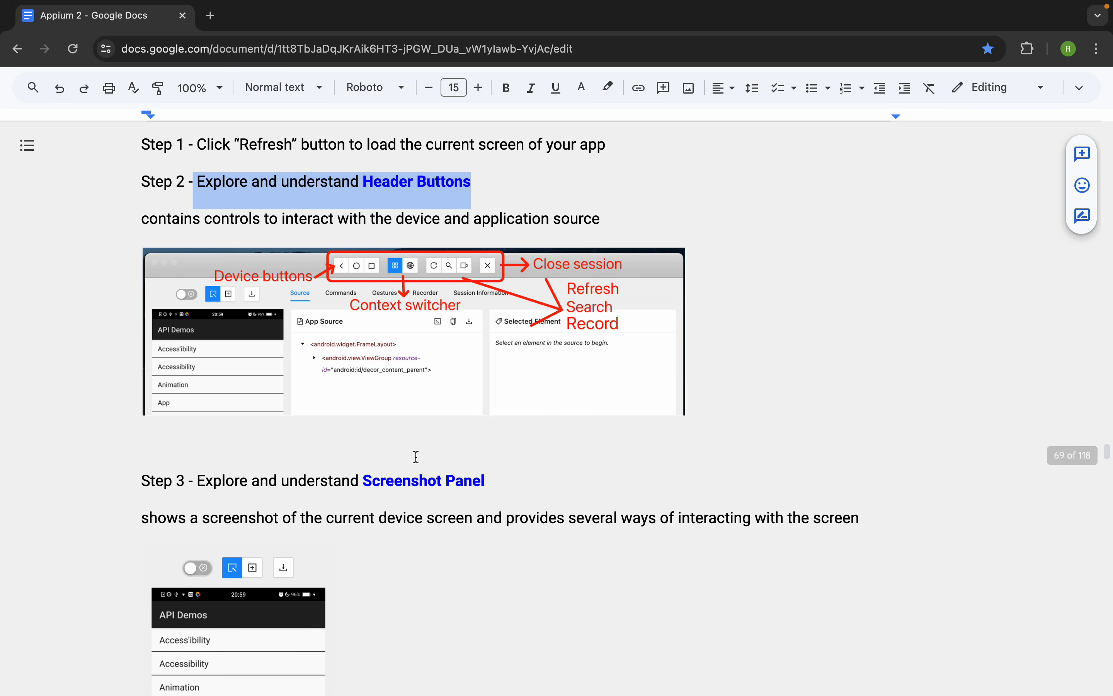
pyautogui.scroll(-9, 416, 458)
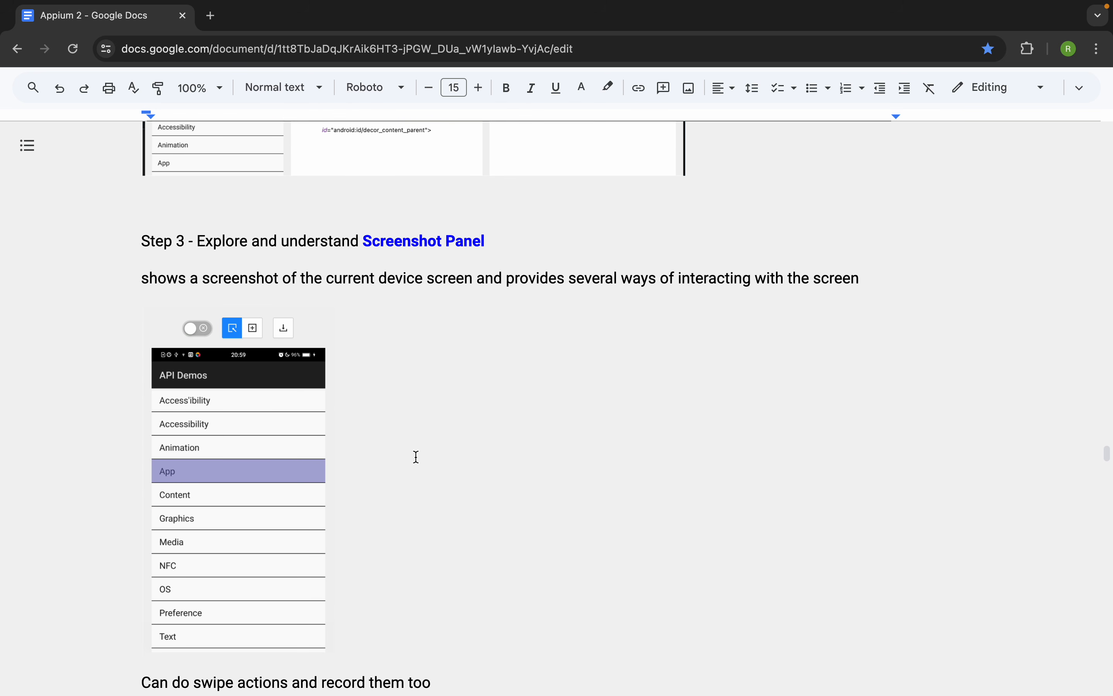
pyautogui.hotkey('ctrl', 'Right')
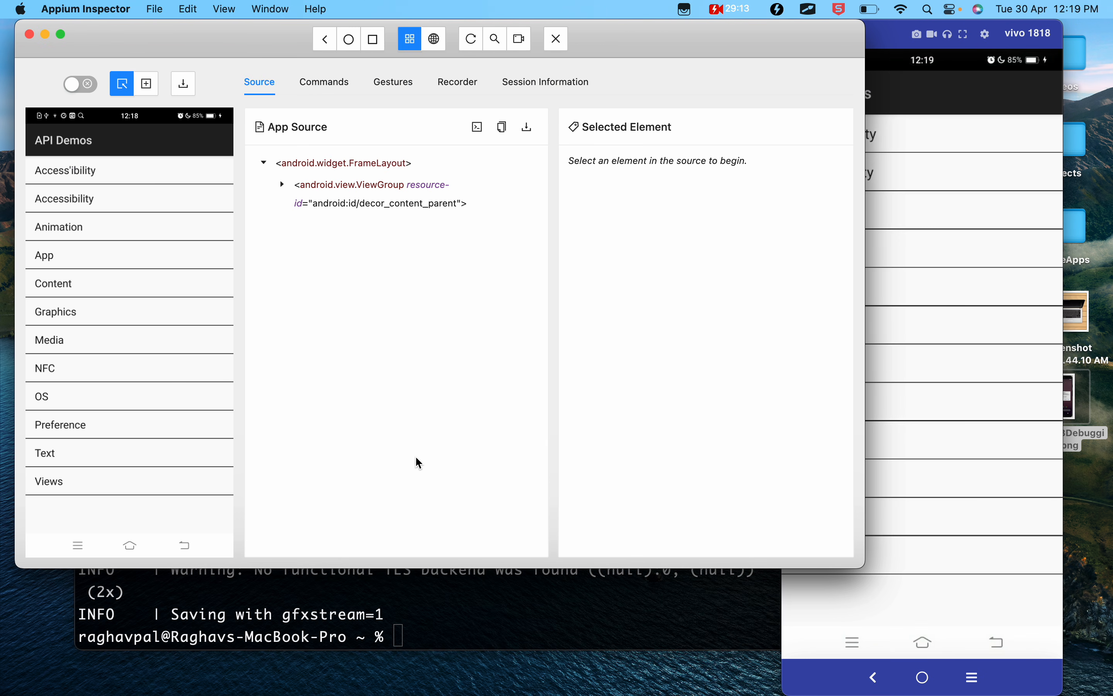
# - Rearrange the Appium Inspector and Vysor windows so that the whole inspector window stays in view
pyautogui.moveTo(16, 46)
pyautogui.mouseDown()
pyautogui.moveTo(218, 266)
pyautogui.moveTo(255, 454)
pyautogui.moveTo(245, 565)
pyautogui.mouseUp()
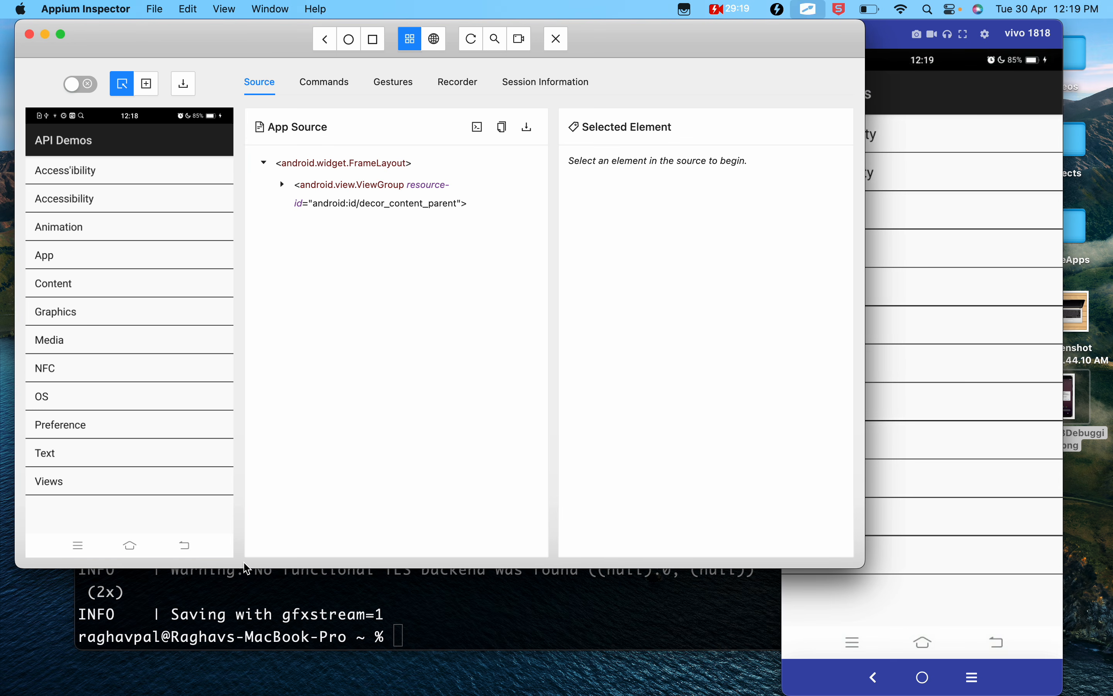
pyautogui.moveTo(230, 38); pyautogui.dragTo(370, 67)
pyautogui.moveTo(278, 60); pyautogui.dragTo(208, 102)
pyautogui.moveTo(709, 100); pyautogui.dragTo(670, 90)
pyautogui.moveTo(889, 28); pyautogui.dragTo(927, 38)
# - Check the Screenshot Panel notes, and inspect list items such as Graphics, App, Media and Preference by selecting them in the inspector's screenshot
pyautogui.hotkey('ctrl', 'Left')
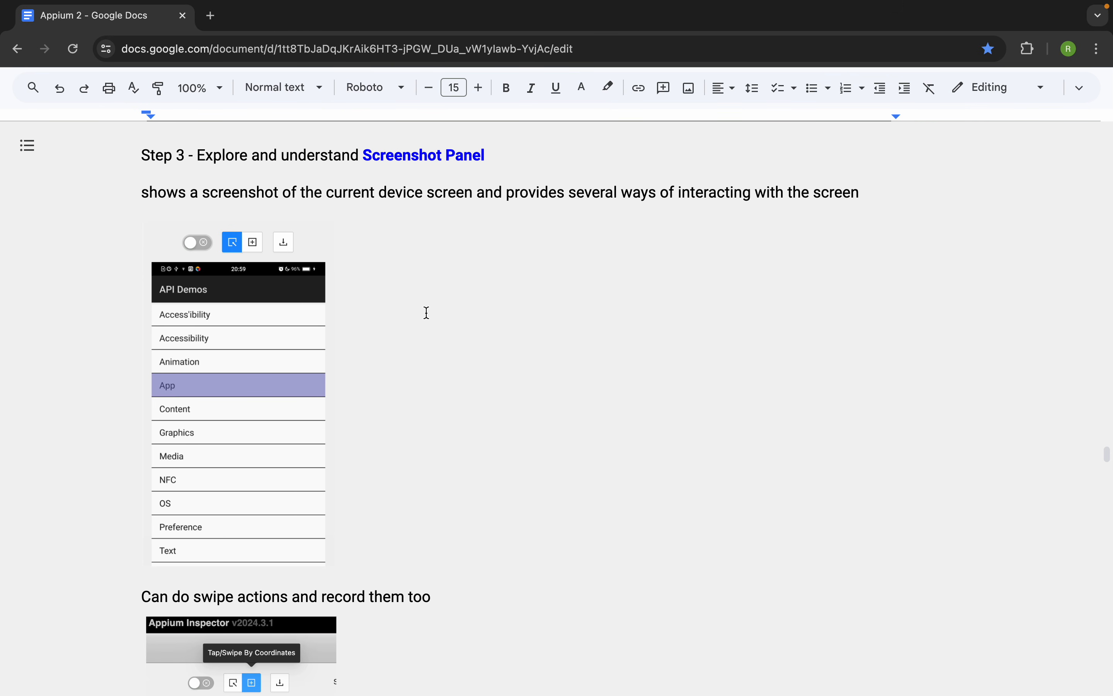
pyautogui.hotkey('ctrl', 'Right')
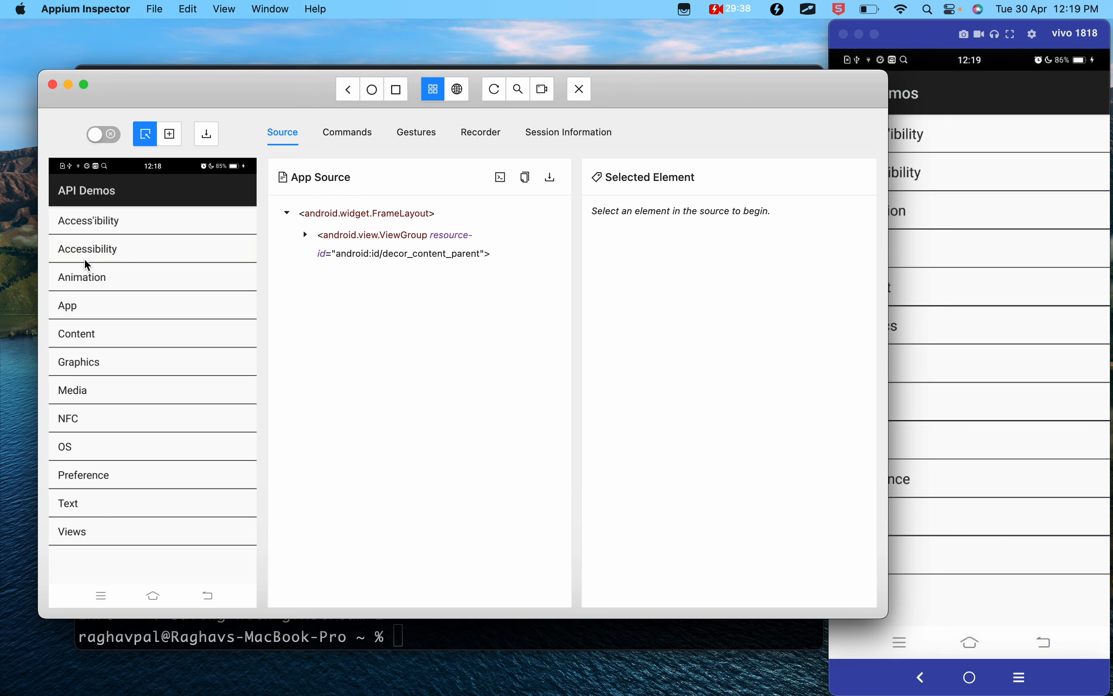
pyautogui.click(73, 431)
pyautogui.click(87, 362)
pyautogui.click(87, 418)
pyautogui.click(90, 362)
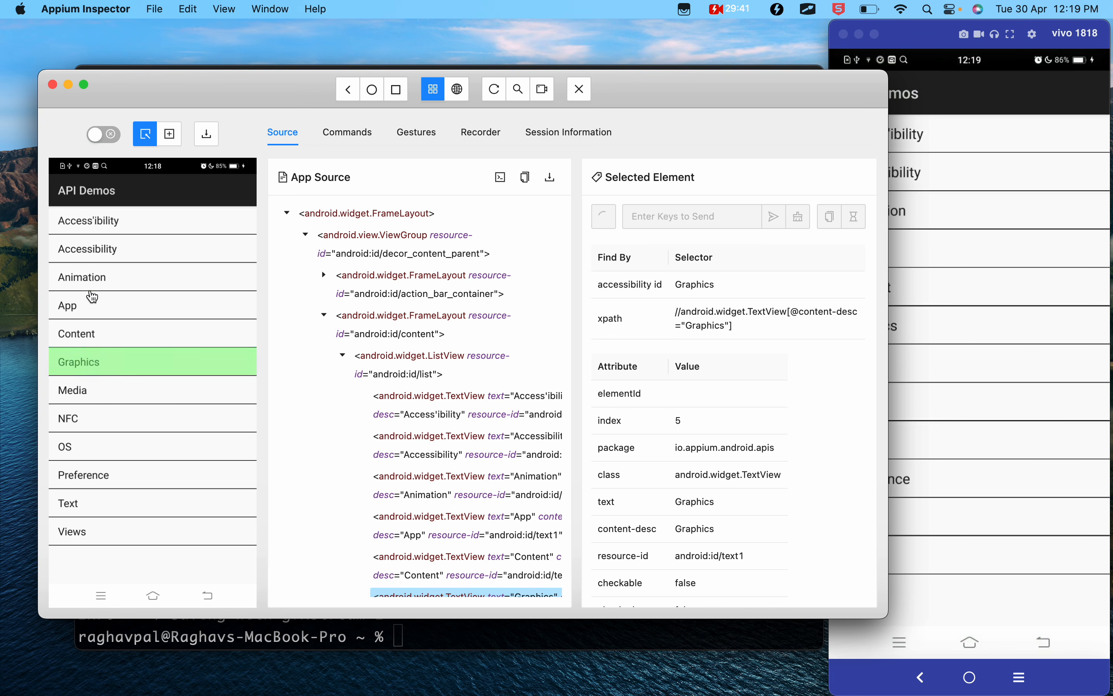
pyautogui.click(90, 286)
pyautogui.click(92, 304)
pyautogui.click(94, 390)
pyautogui.click(101, 481)
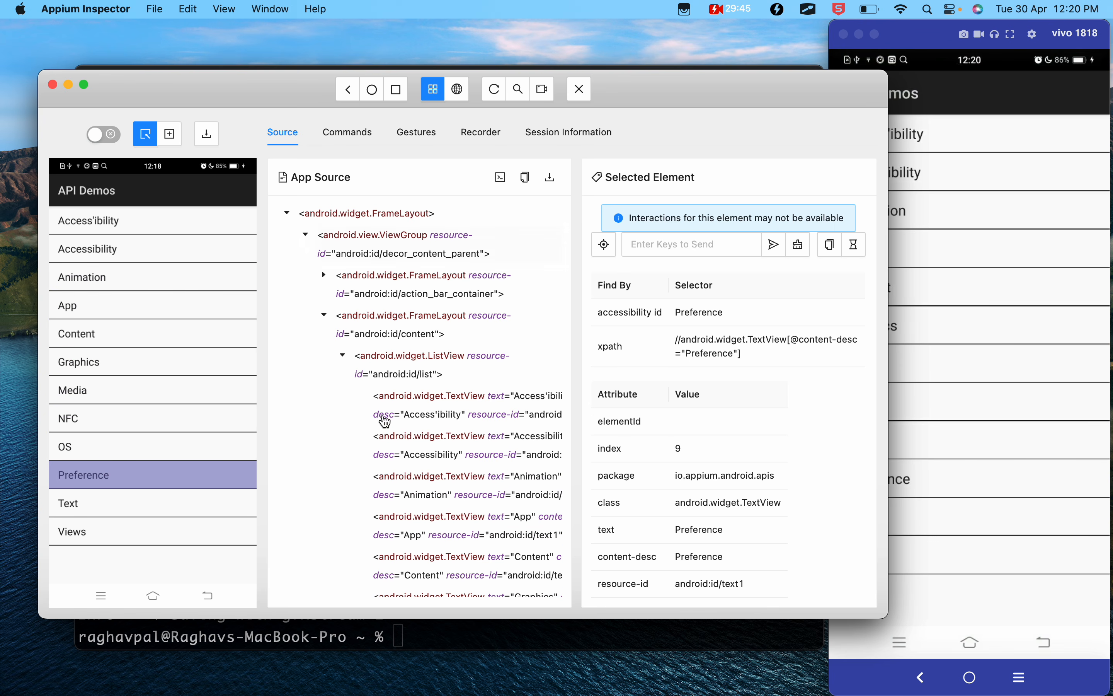
# - Inspect the Content, App and Media items through the device screenshot, ending with App selected
pyautogui.click(148, 332)
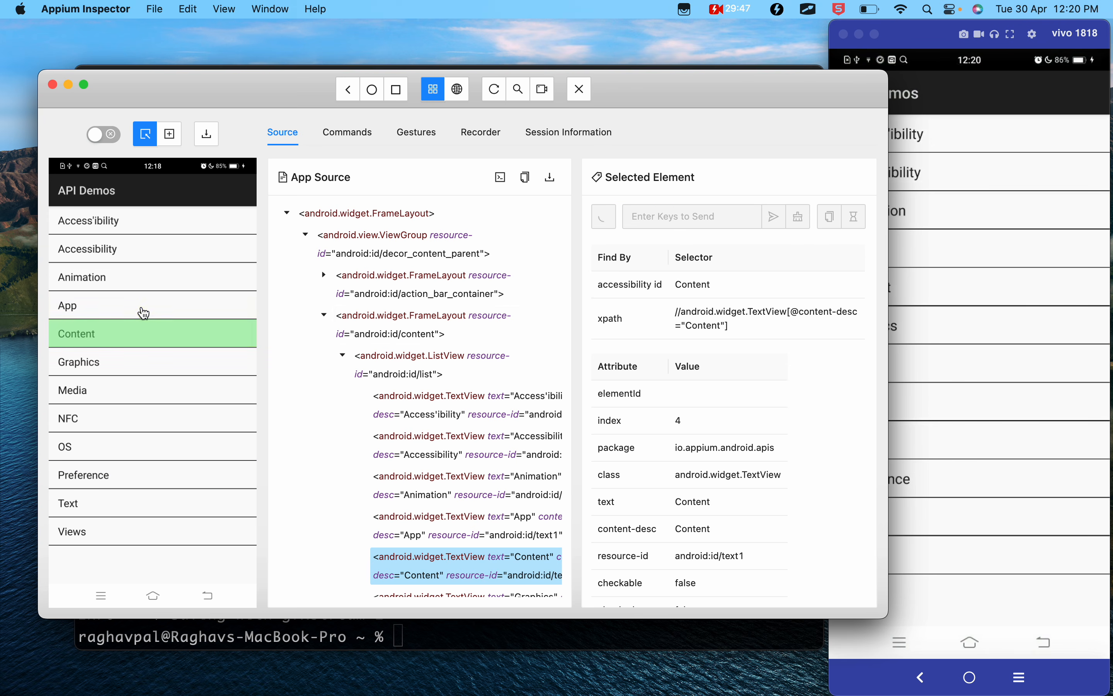
pyautogui.click(144, 312)
pyautogui.click(137, 390)
pyautogui.click(129, 300)
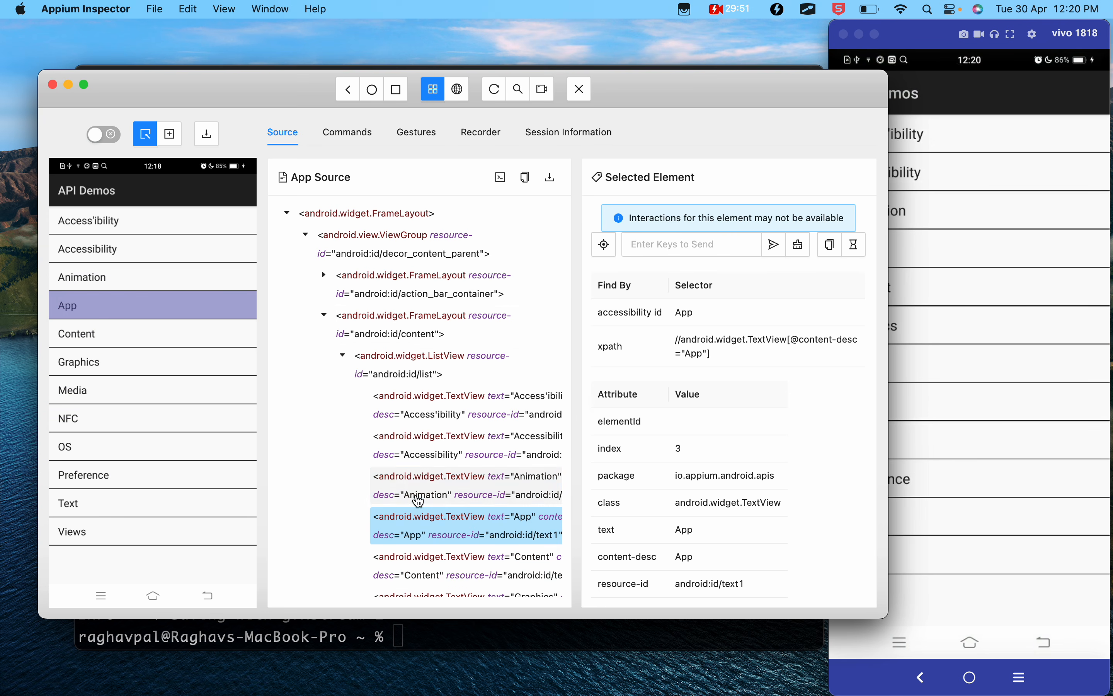
# - Select several TextView nodes in the App Source tree to compare them with the screenshot, ending with the Graphics item selected
pyautogui.click(418, 495)
pyautogui.click(418, 407)
pyautogui.click(419, 524)
pyautogui.scroll(-5, 416, 515)
pyautogui.scroll(-1, 417, 515)
pyautogui.click(414, 511)
pyautogui.click(414, 442)
pyautogui.click(416, 377)
pyautogui.click(416, 330)
pyautogui.click(136, 372)
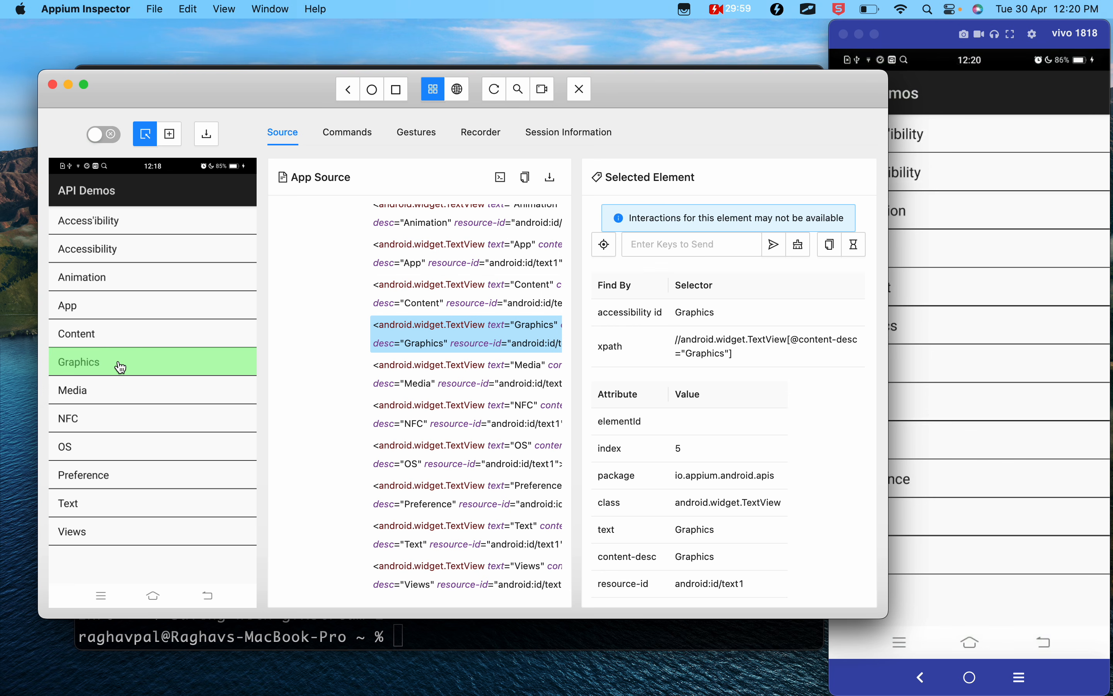
# - Try entering "jhj" as the keys to send to the Graphics element and clear the text again
pyautogui.click(652, 244)
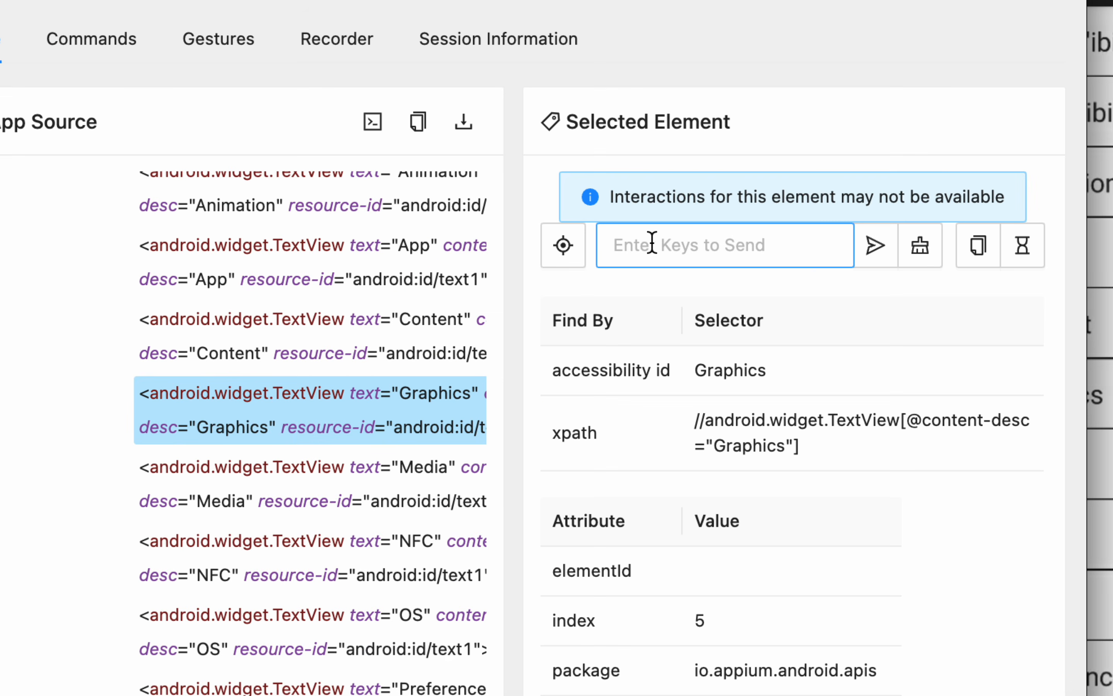
pyautogui.click(568, 254)
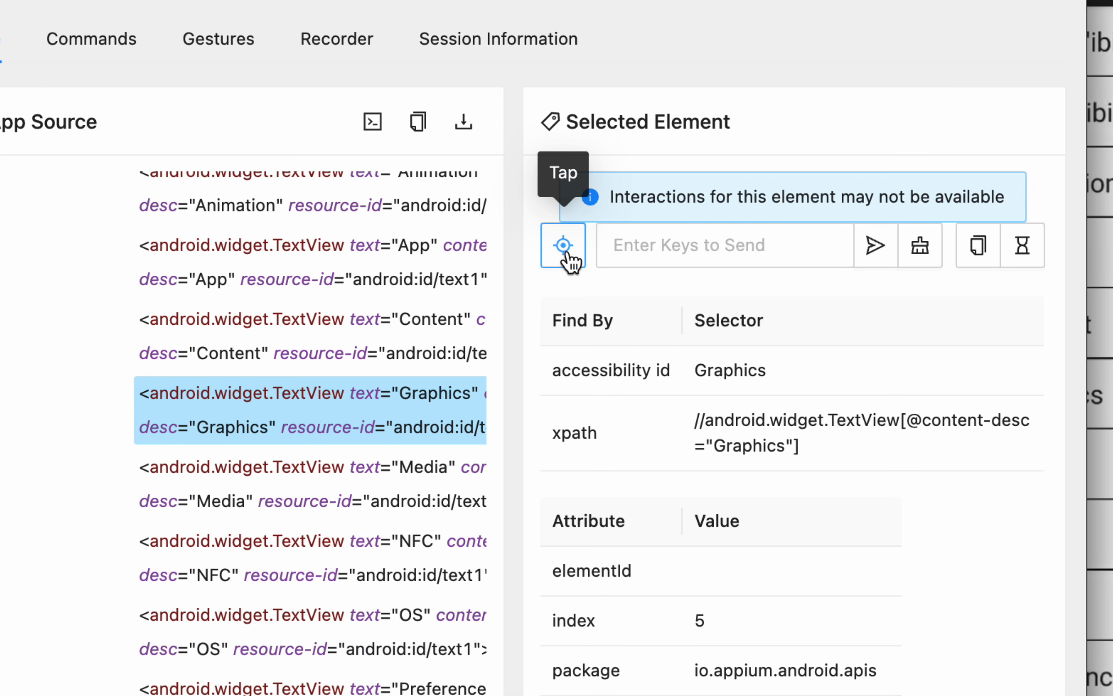
pyautogui.click(631, 247)
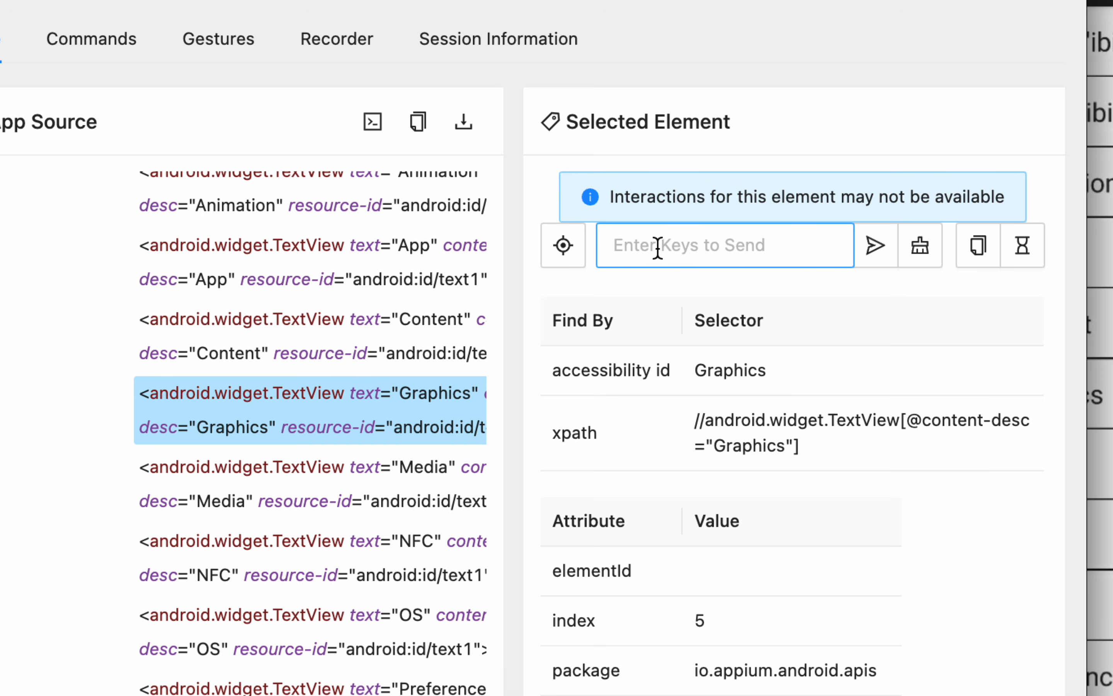
pyautogui.click(645, 247)
pyautogui.write('jhj')
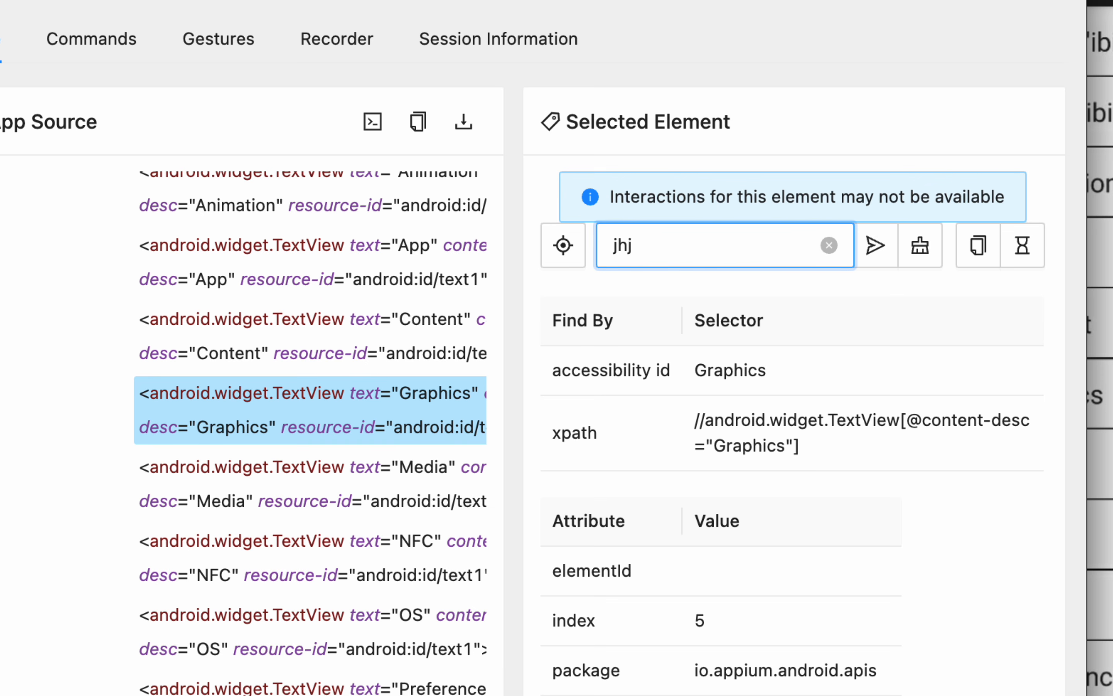
pyautogui.press('BackSpace')
pyautogui.press('BackSpace')
pyautogui.press('BackSpace')
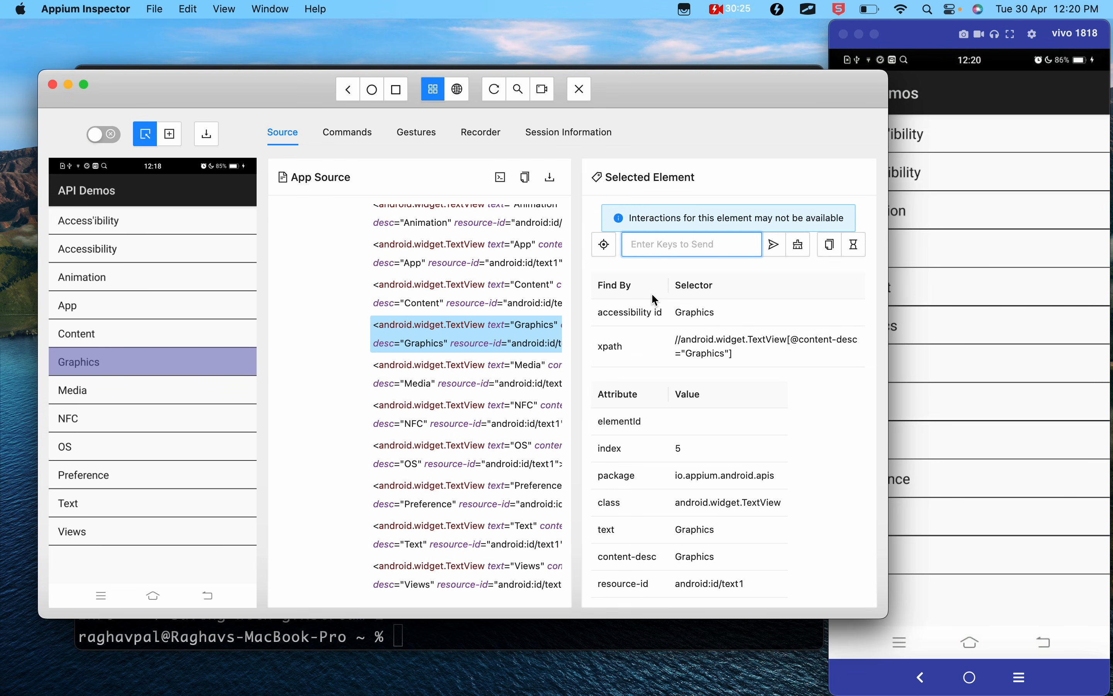
# - Select the App item in the device screenshot to examine its accessibility id and xpath
pyautogui.click(92, 307)
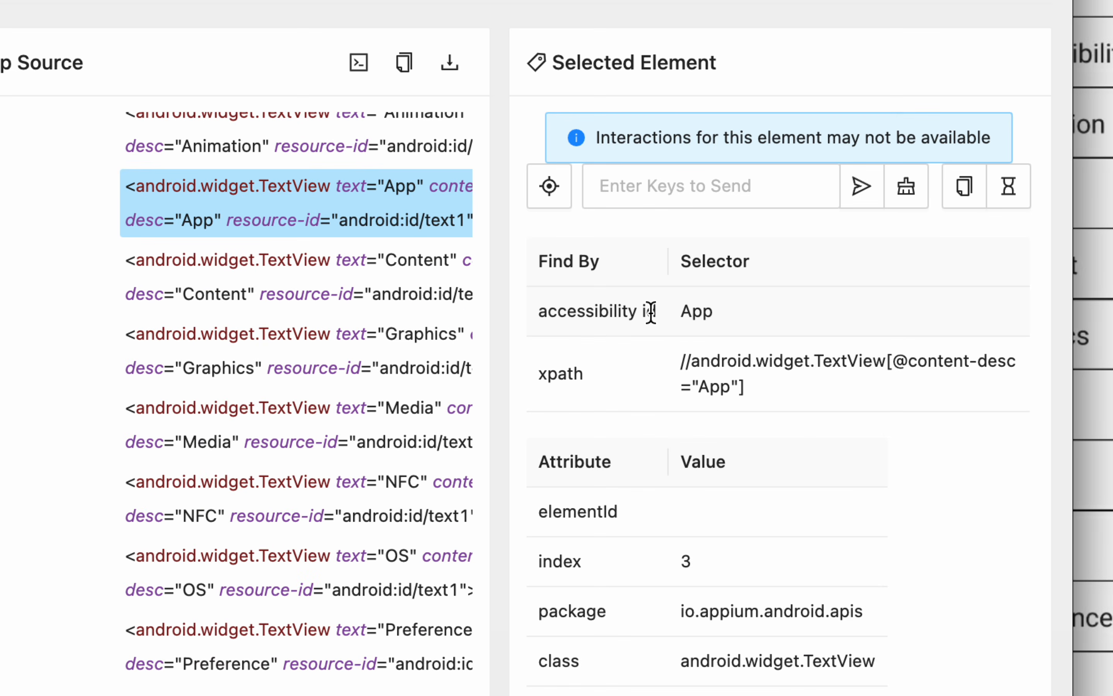
# - Examine the App element's accessibility id, xpath and full attribute list in its element details
pyautogui.moveTo(661, 313); pyautogui.dragTo(637, 313)
pyautogui.moveTo(585, 373); pyautogui.dragTo(567, 373)
pyautogui.scroll(-12, 577, 511)
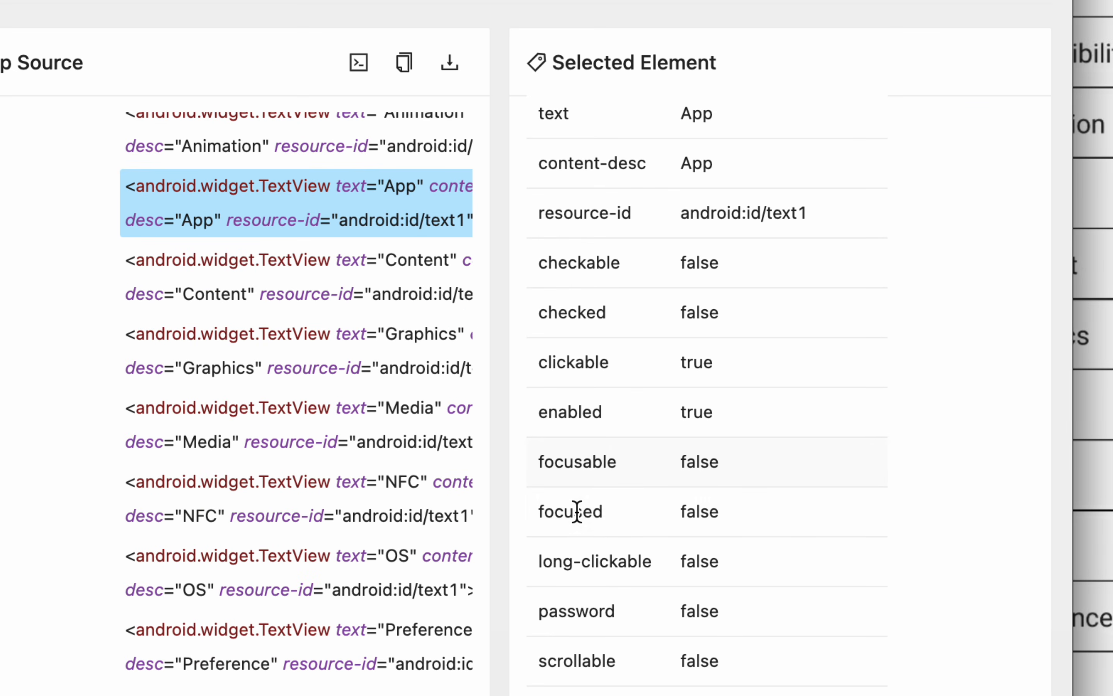
pyautogui.scroll(12, 577, 511)
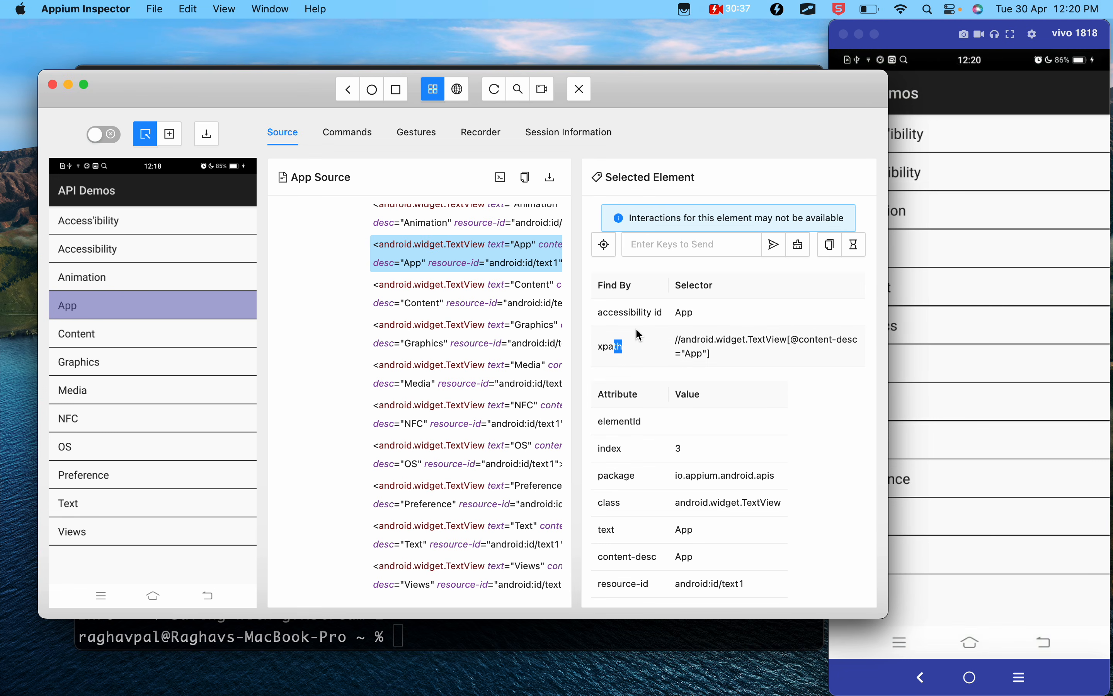
pyautogui.doubleClick(686, 312)
pyautogui.moveTo(712, 350); pyautogui.dragTo(672, 343)
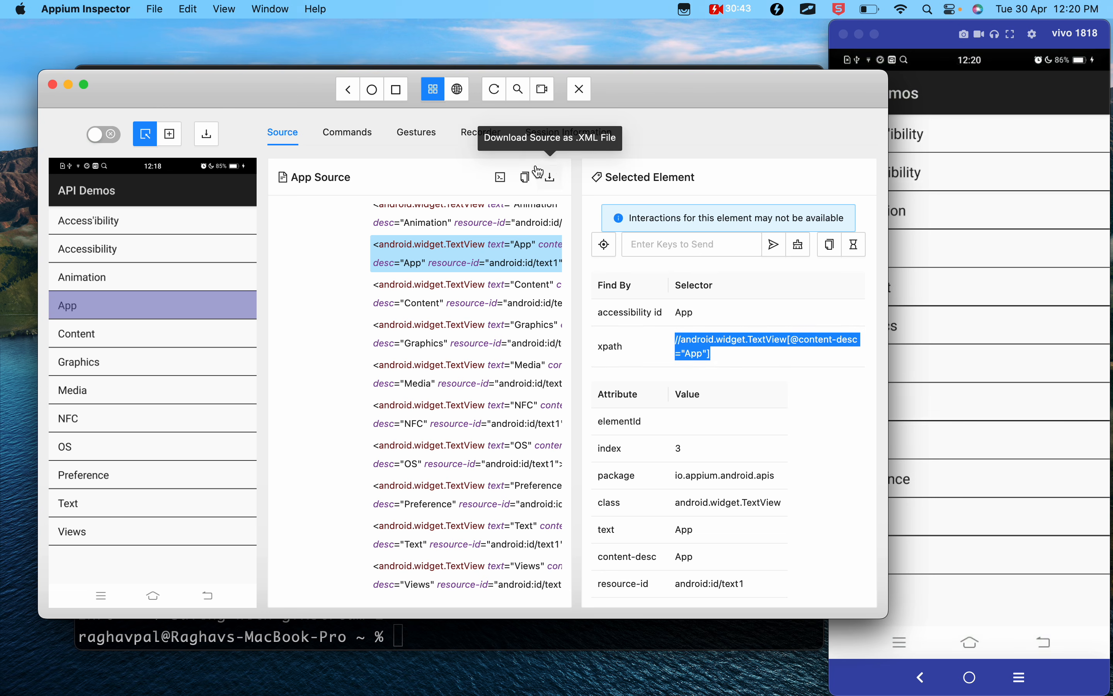
pyautogui.click(519, 92)
pyautogui.click(414, 240)
pyautogui.click(390, 313)
pyautogui.press('super+v')
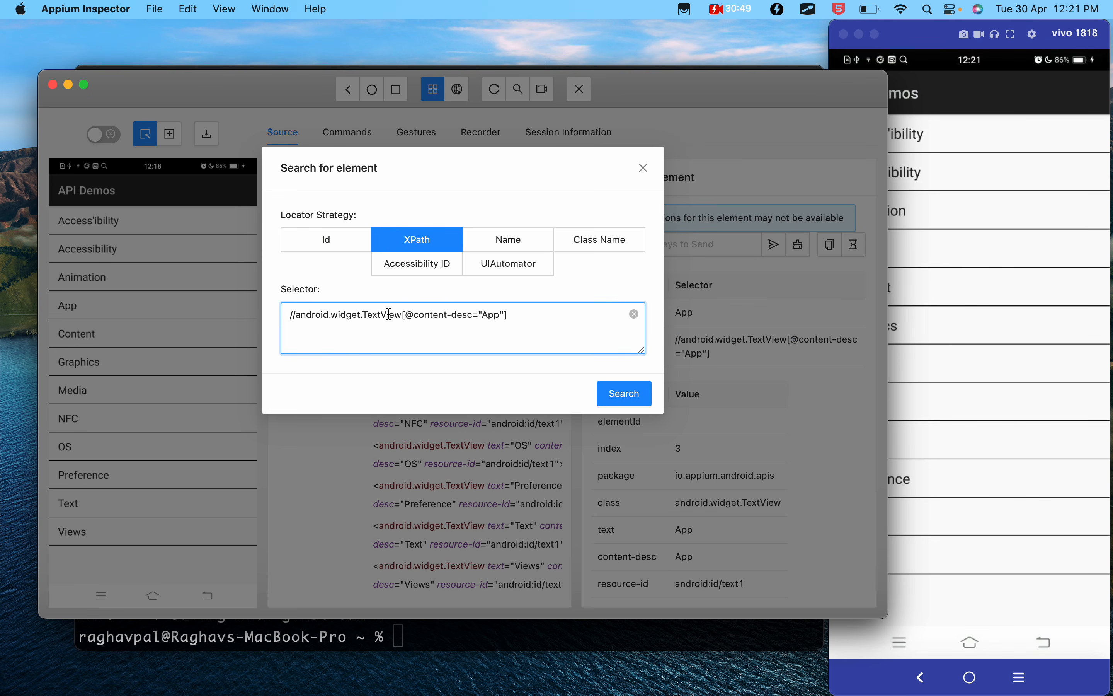
pyautogui.click(612, 393)
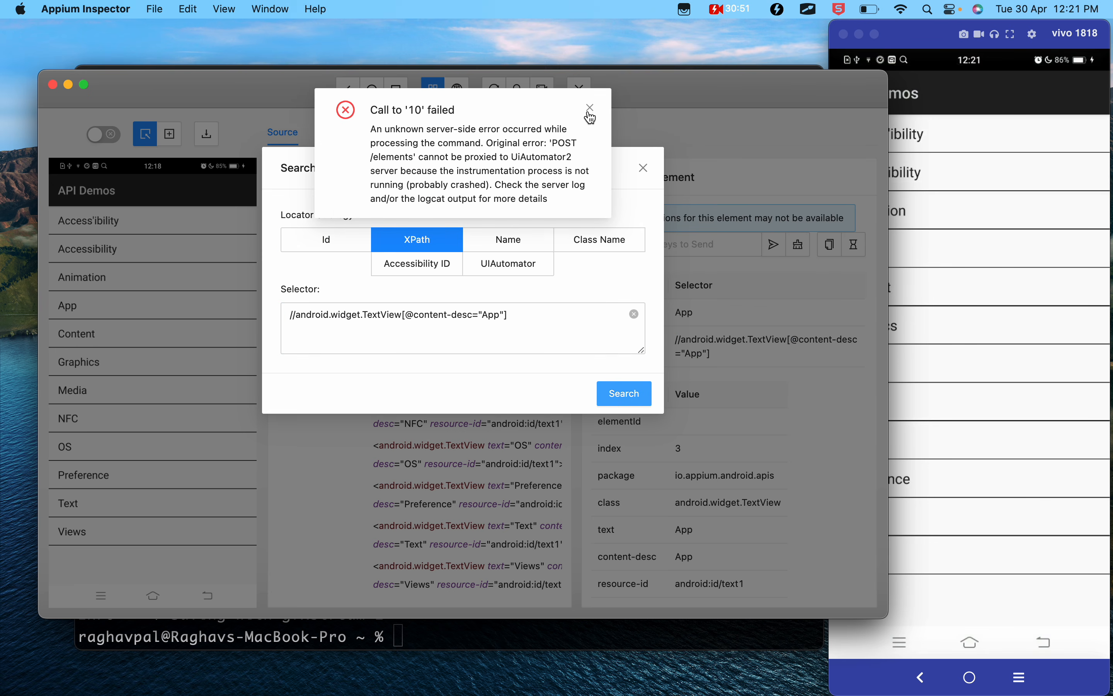
pyautogui.click(591, 108)
pyautogui.click(643, 168)
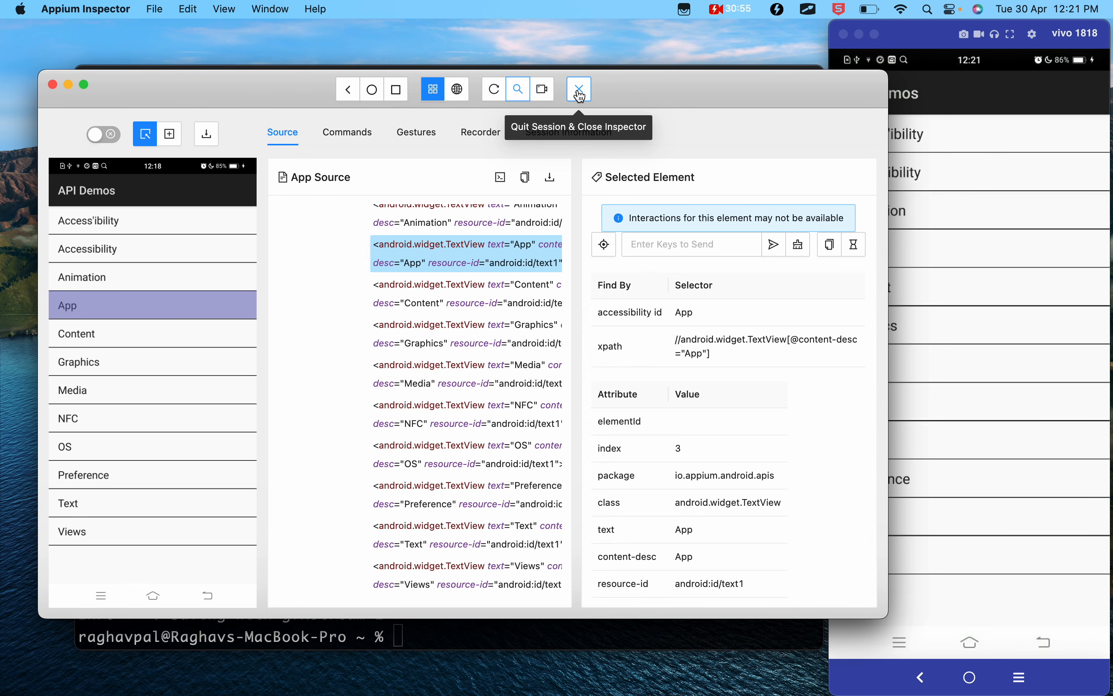
pyautogui.click(586, 98)
pyautogui.click(821, 598)
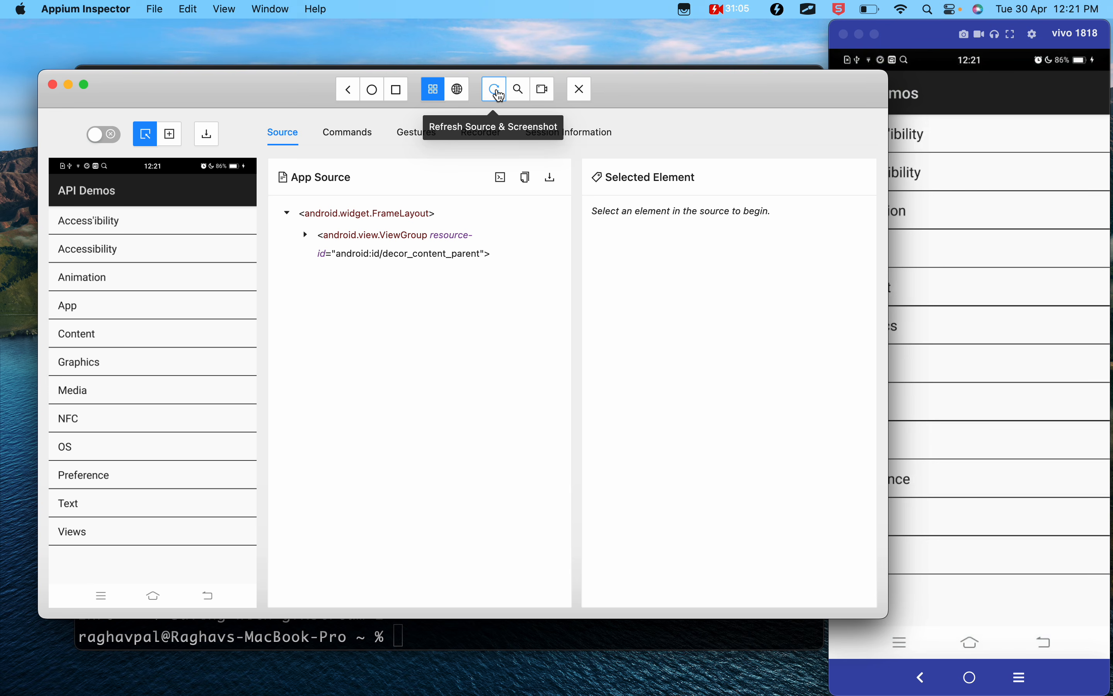
pyautogui.click(519, 90)
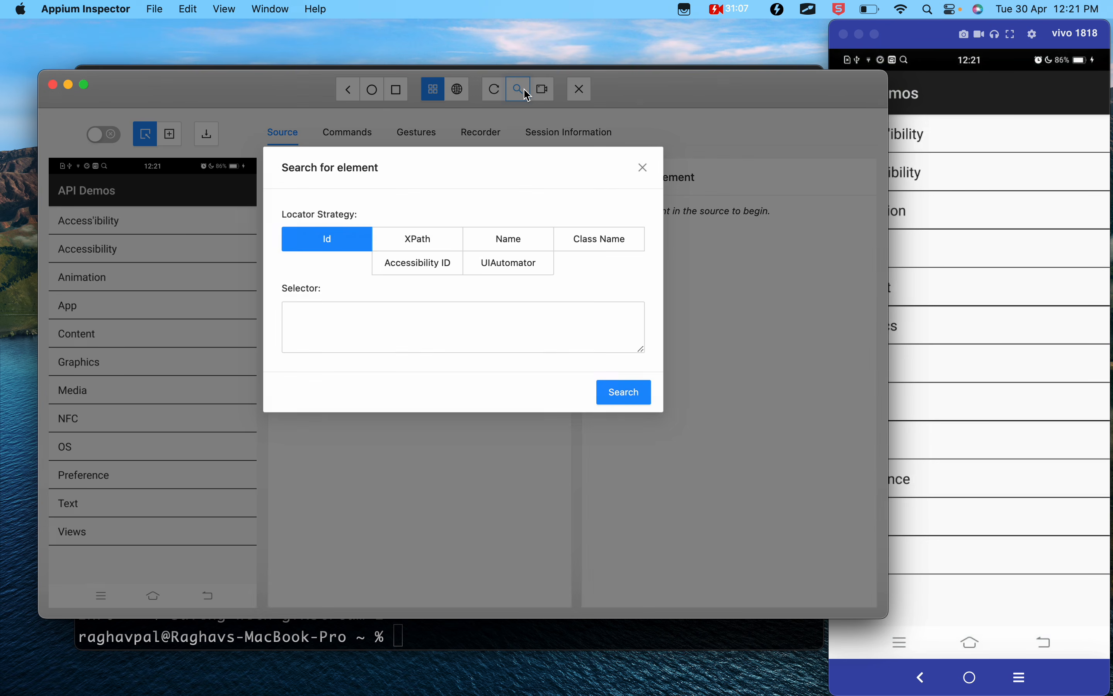
pyautogui.click(438, 240)
pyautogui.click(398, 325)
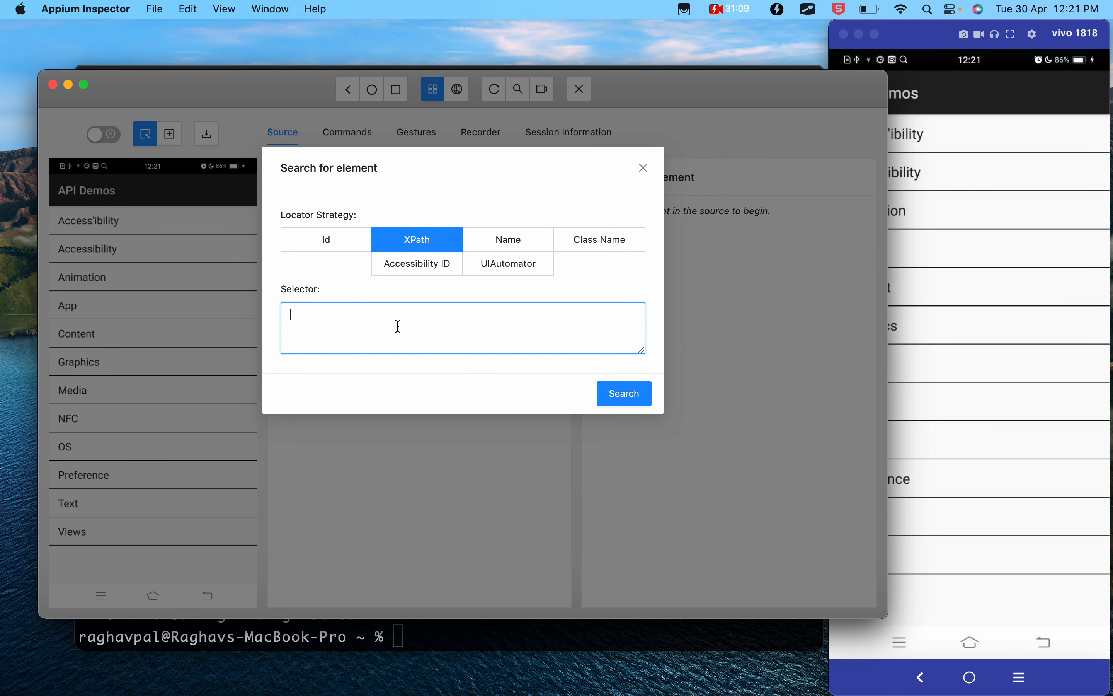
pyautogui.press('super+v')
pyautogui.click(614, 401)
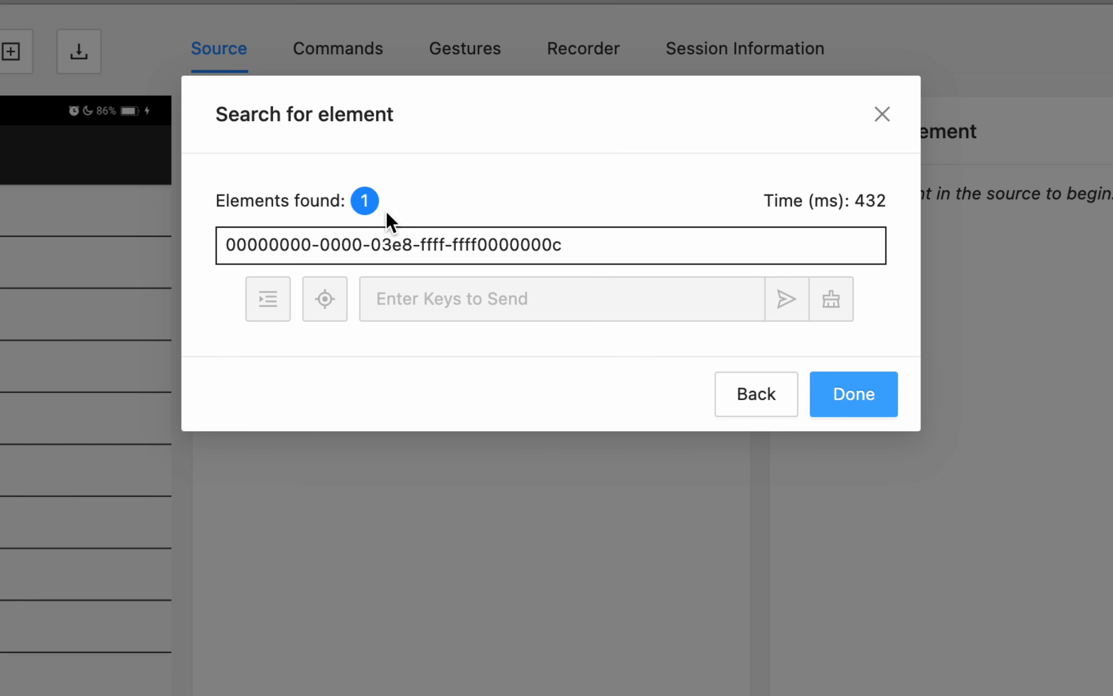
# - Select the element found by the search, locate it in the app source and finish the search
pyautogui.moveTo(372, 220); pyautogui.dragTo(303, 217)
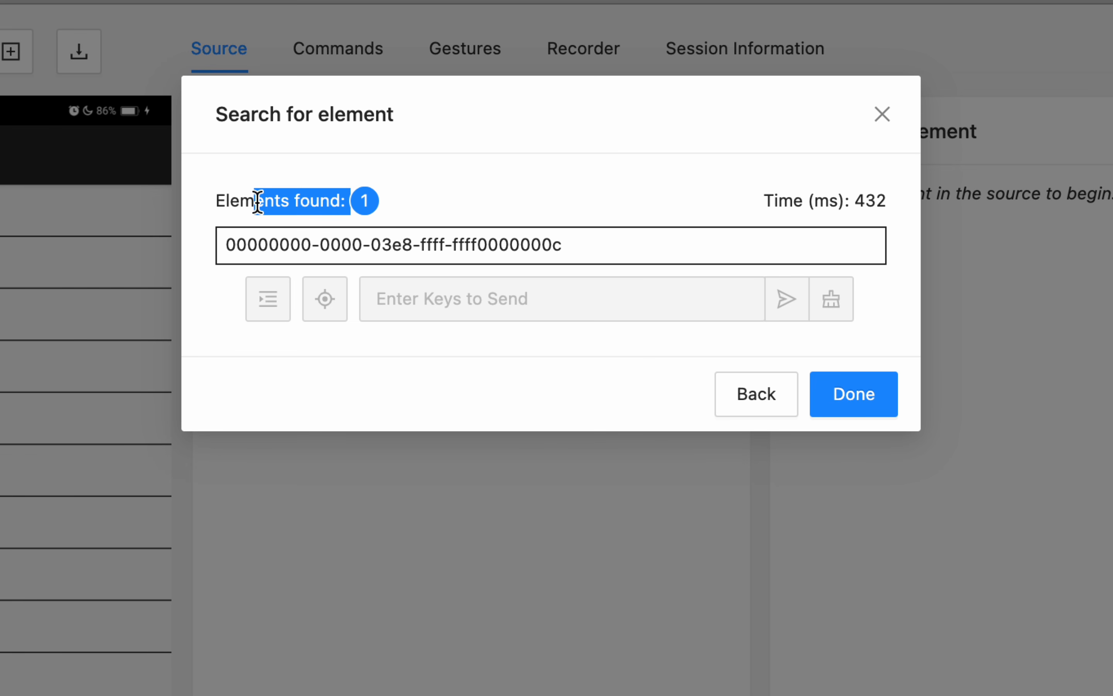
pyautogui.moveTo(368, 199); pyautogui.dragTo(218, 203)
pyautogui.click(445, 206)
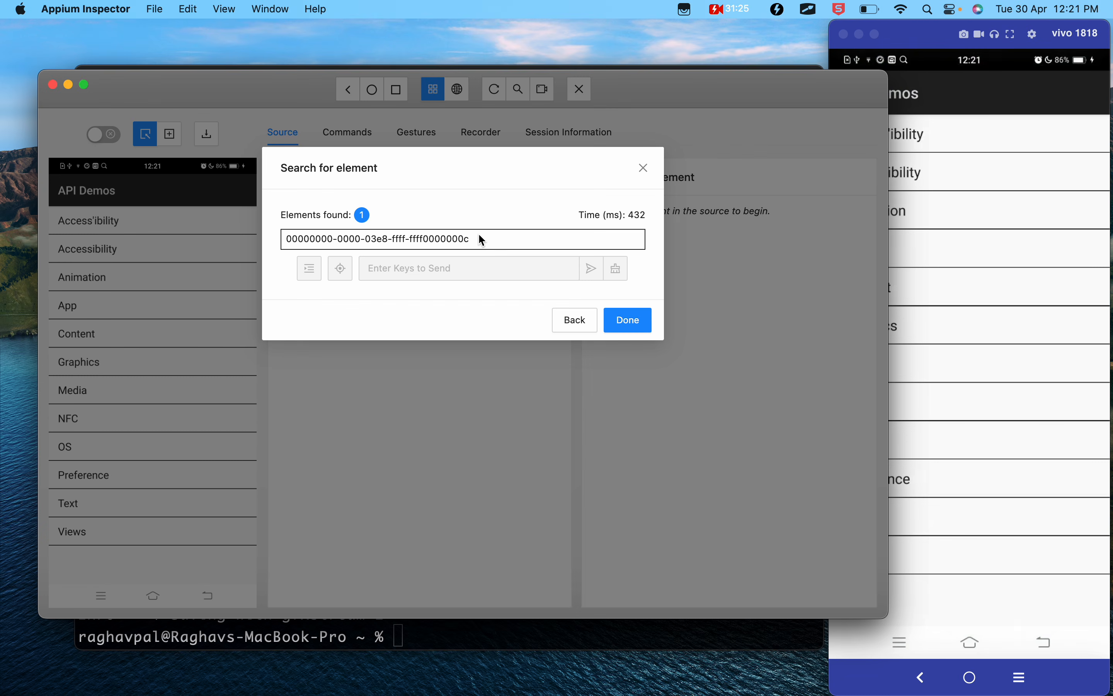
pyautogui.click(570, 246)
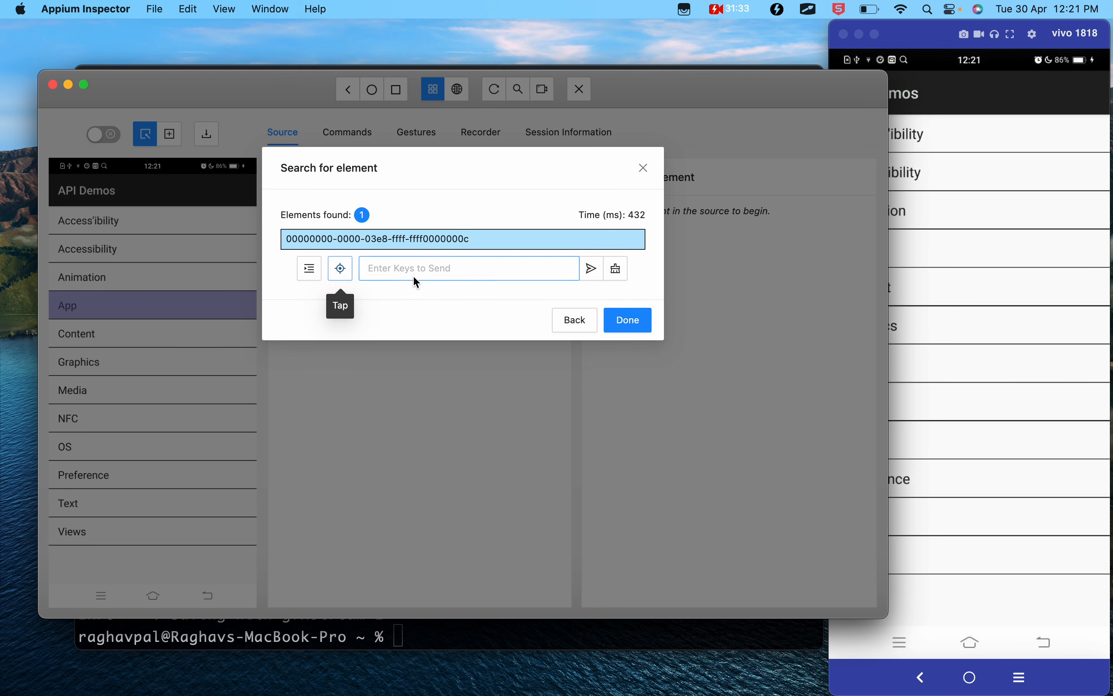
pyautogui.click(428, 273)
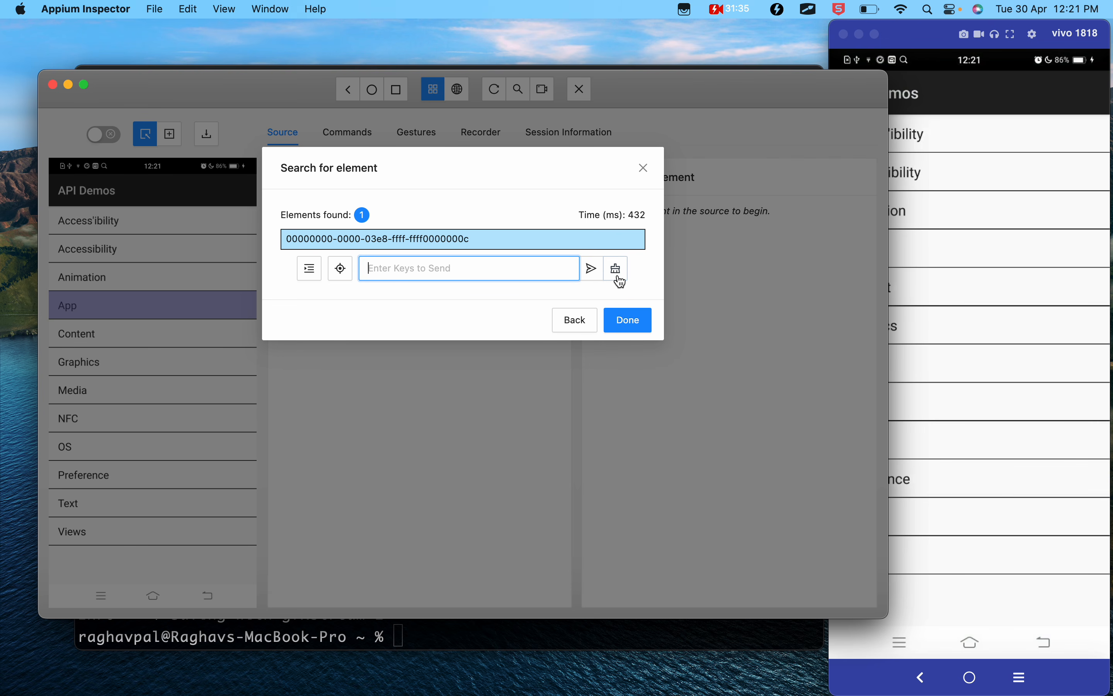
pyautogui.click(315, 275)
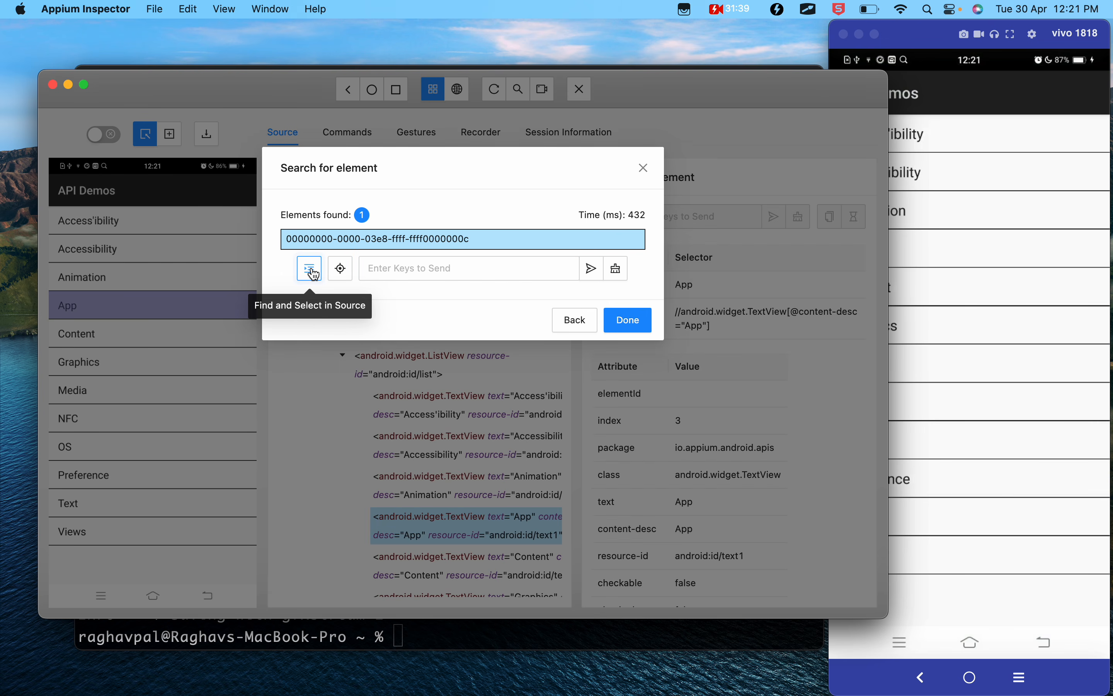
pyautogui.click(627, 320)
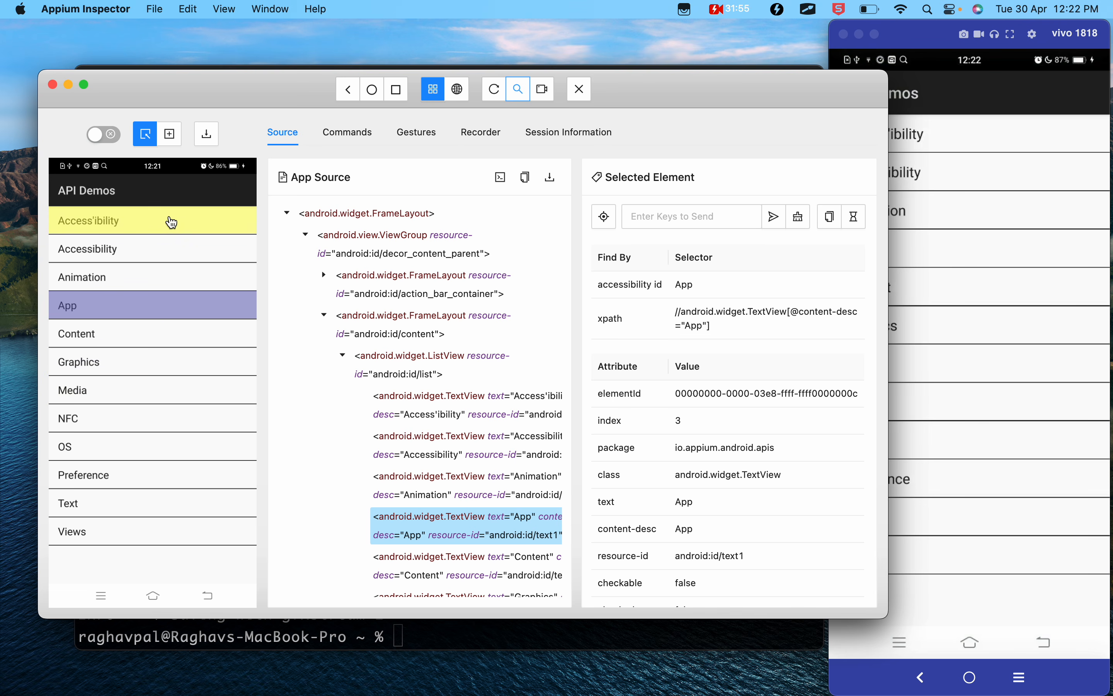
# - Inspect the Graphics and Content items in the device screenshot and switch to Tap/Swipe By Coordinates mode
pyautogui.click(163, 365)
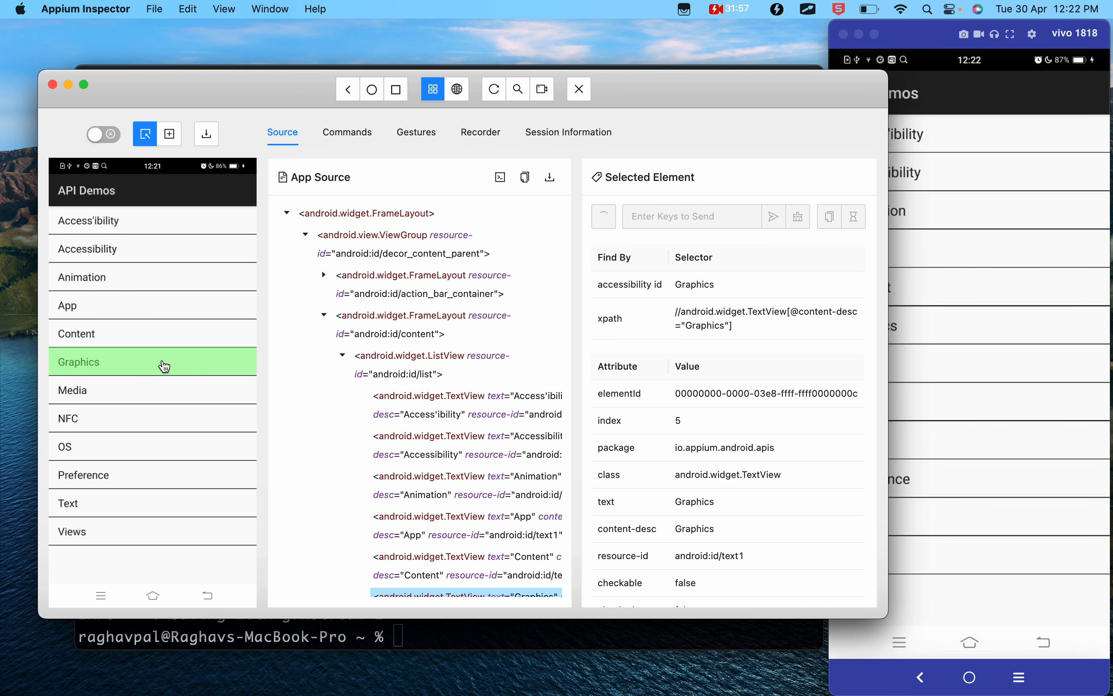
pyautogui.click(142, 332)
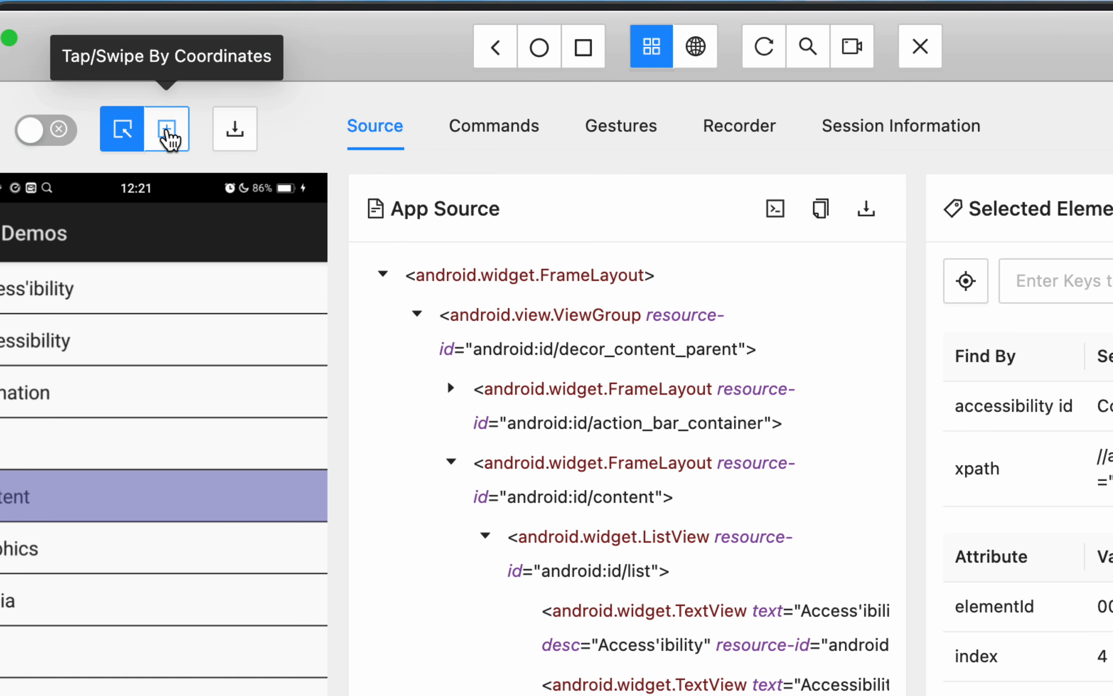
pyautogui.click(168, 138)
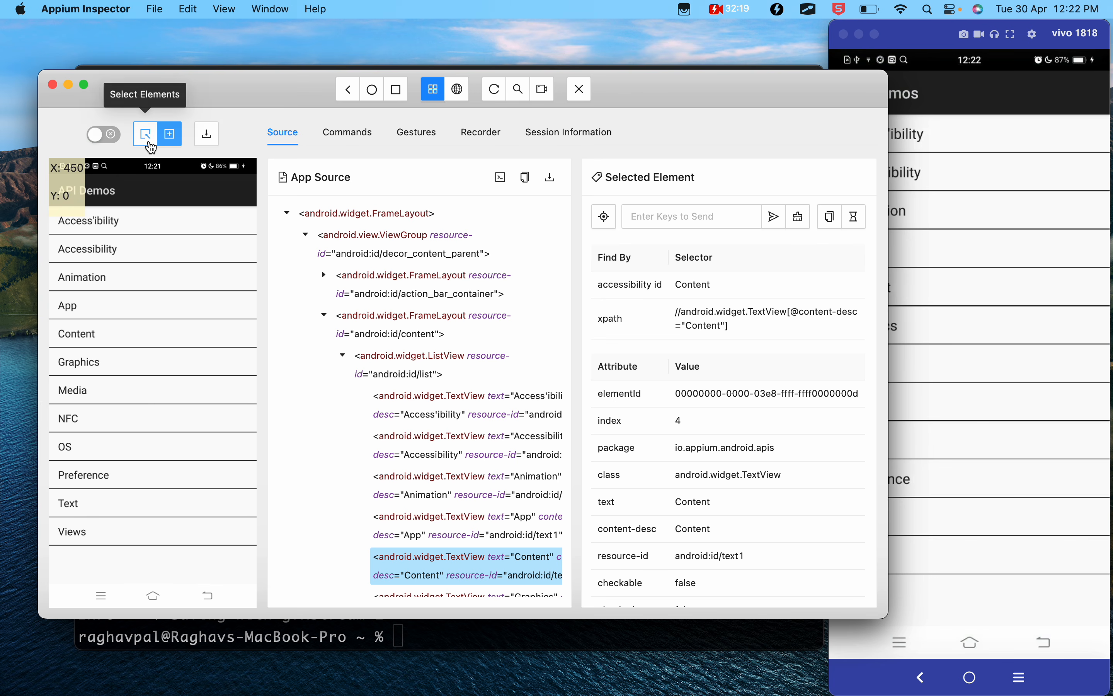
# - Return to Select Elements mode and tap the Views item to open its list on the device
pyautogui.click(146, 139)
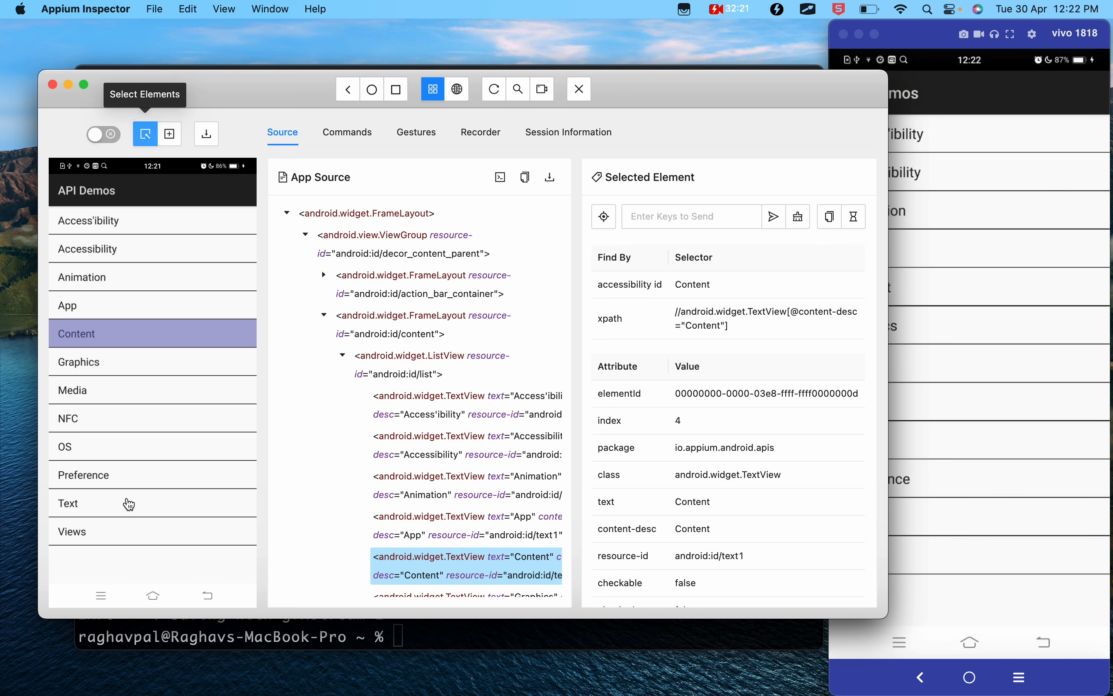
pyautogui.click(115, 536)
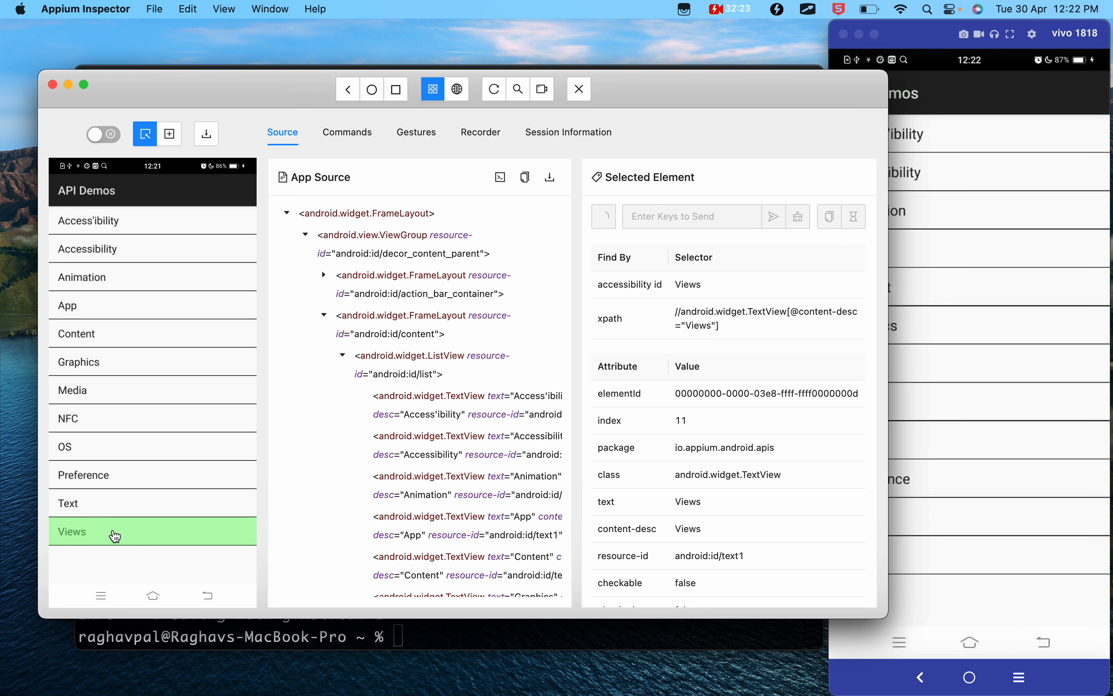
pyautogui.click(604, 224)
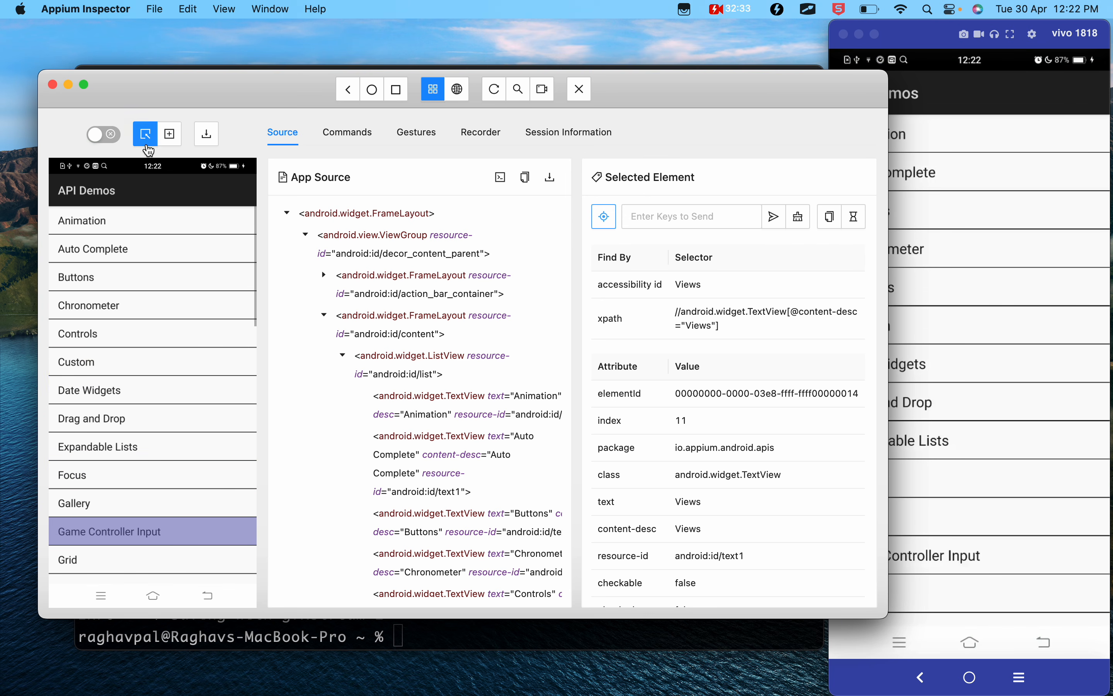
# - Swipe upward twice by coordinates on the screenshot to scroll the Views list down to Rating Bar
pyautogui.click(170, 138)
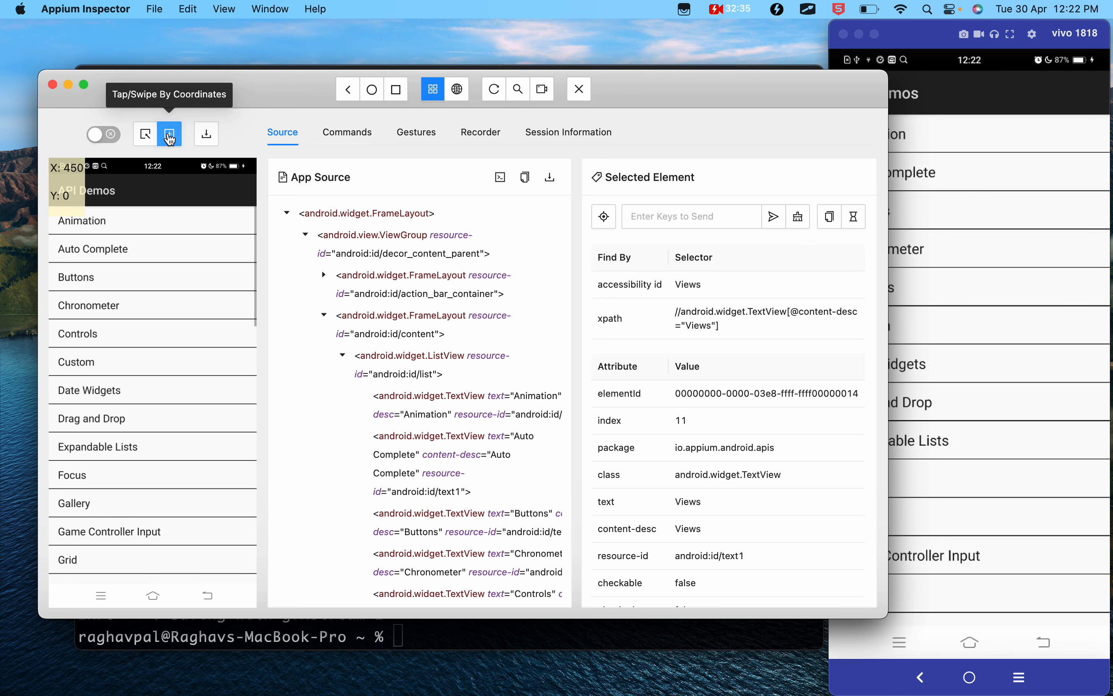
pyautogui.moveTo(145, 517); pyautogui.dragTo(141, 256)
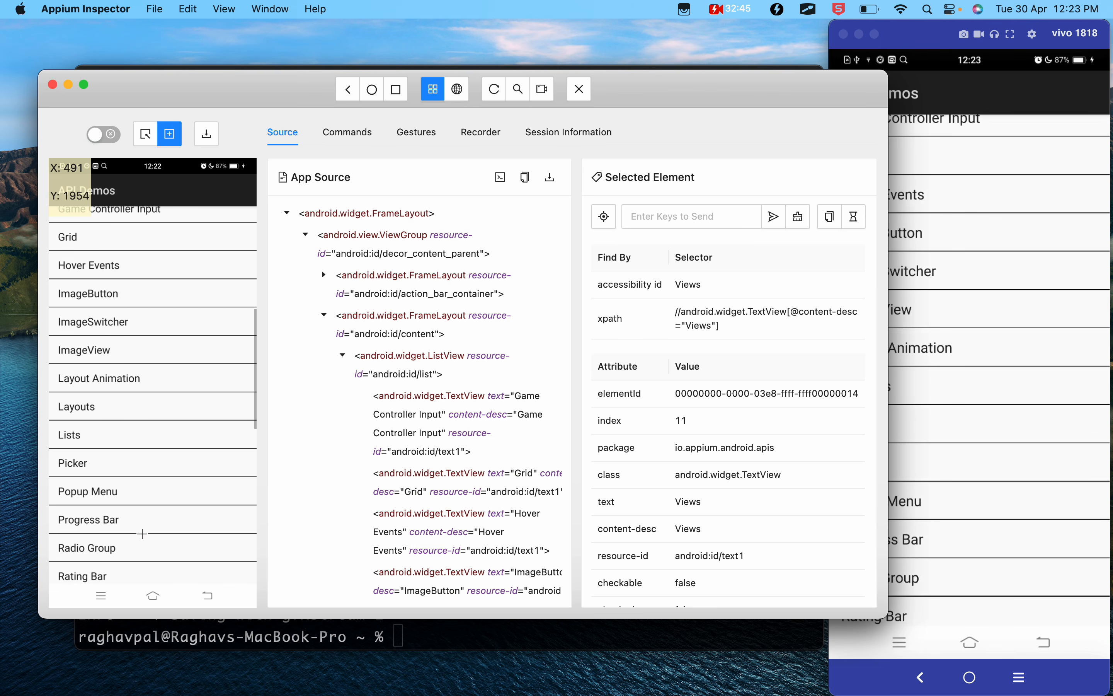
pyautogui.click(929, 43)
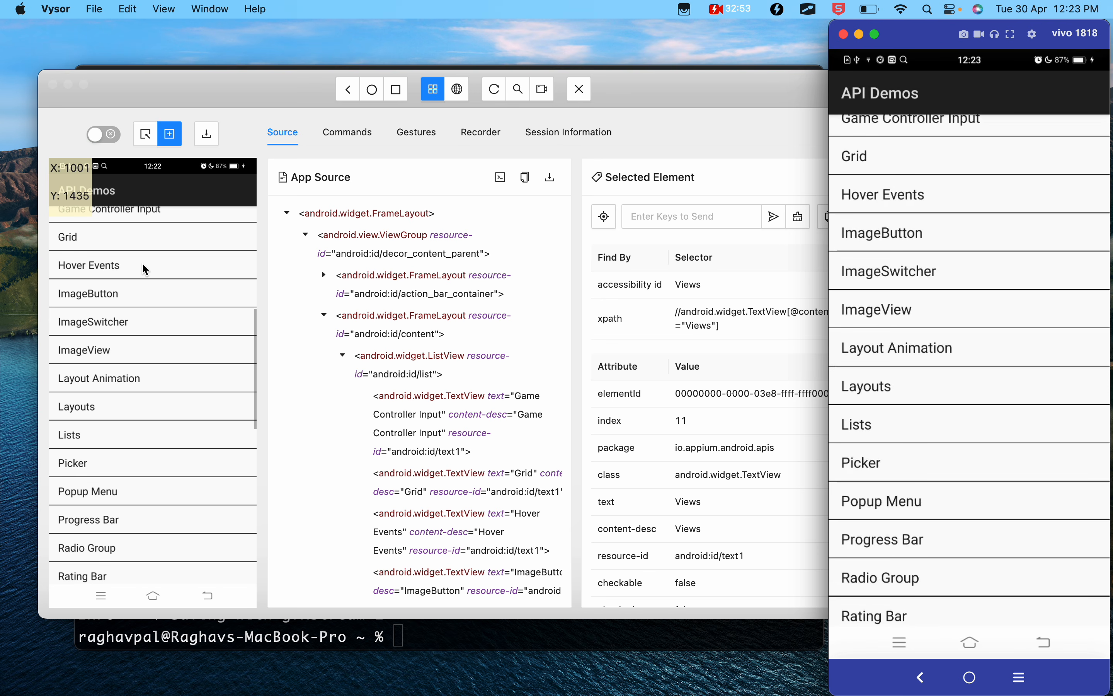
pyautogui.click(136, 538)
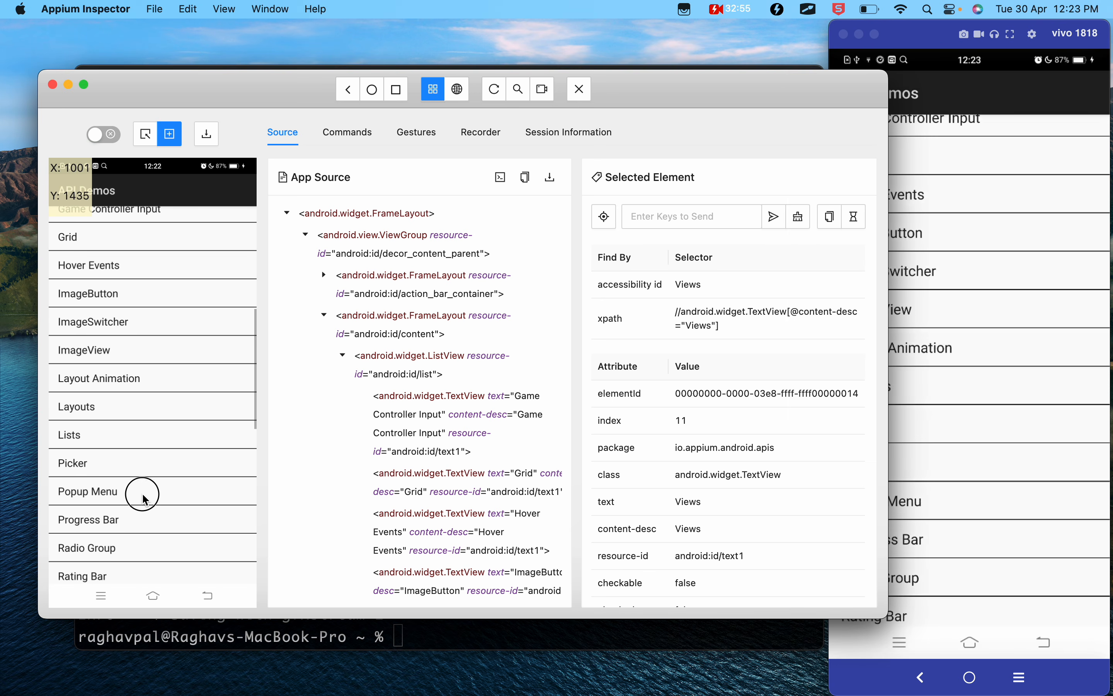
pyautogui.click(150, 525)
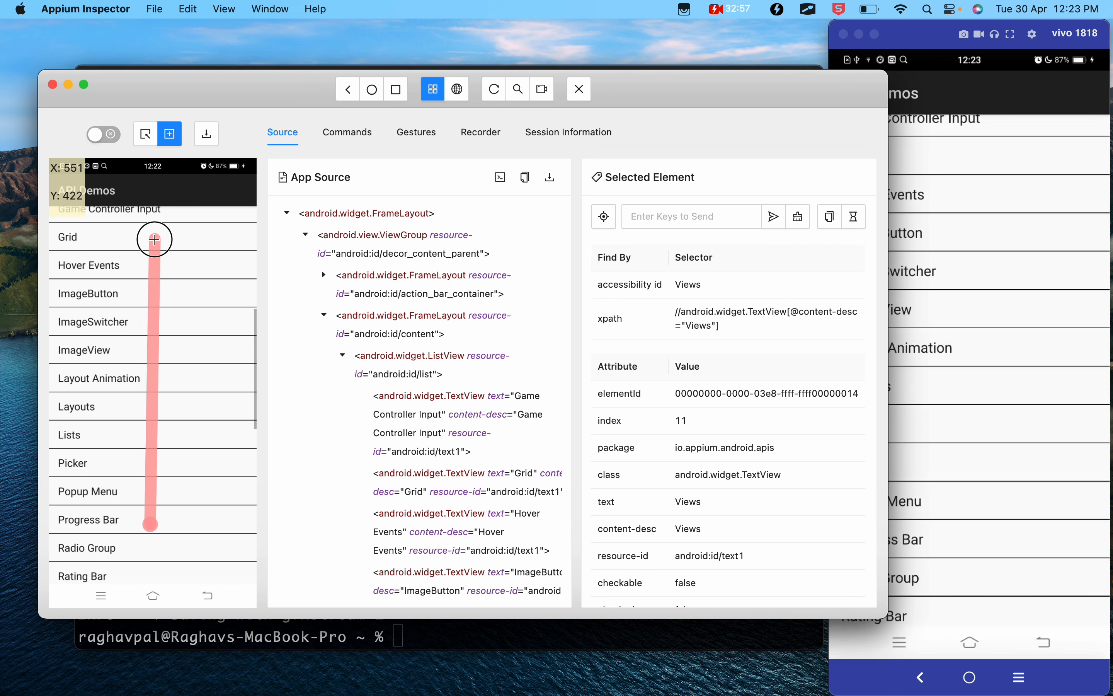
pyautogui.click(155, 239)
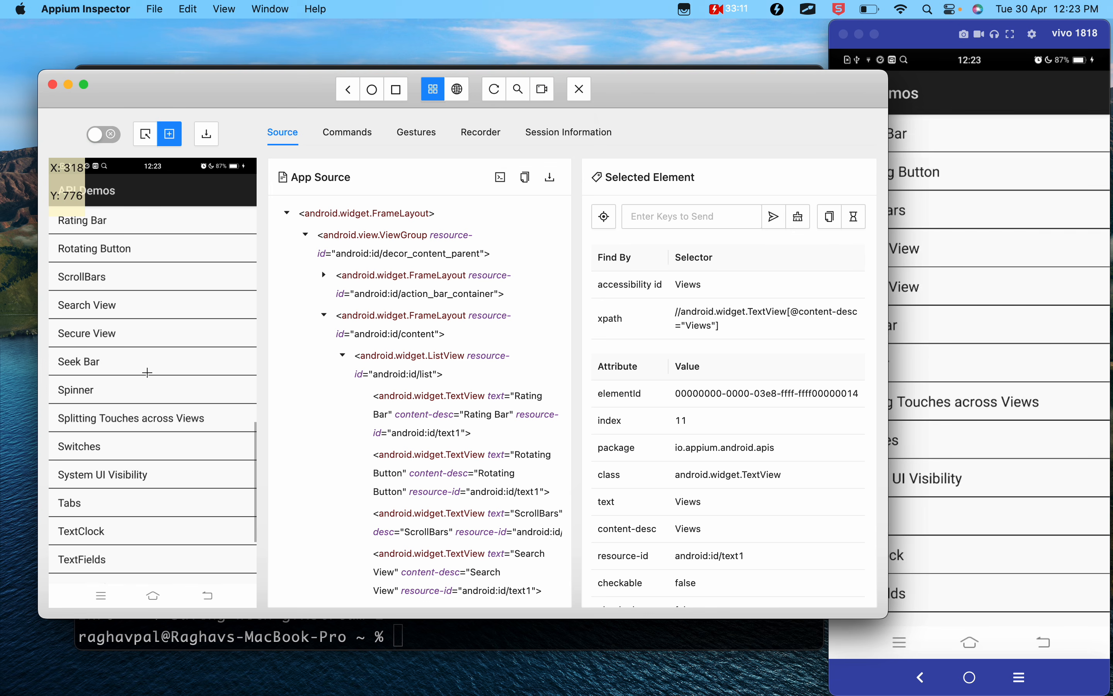
# - Return to Select Elements mode and show the element handles on the screenshot
pyautogui.click(147, 139)
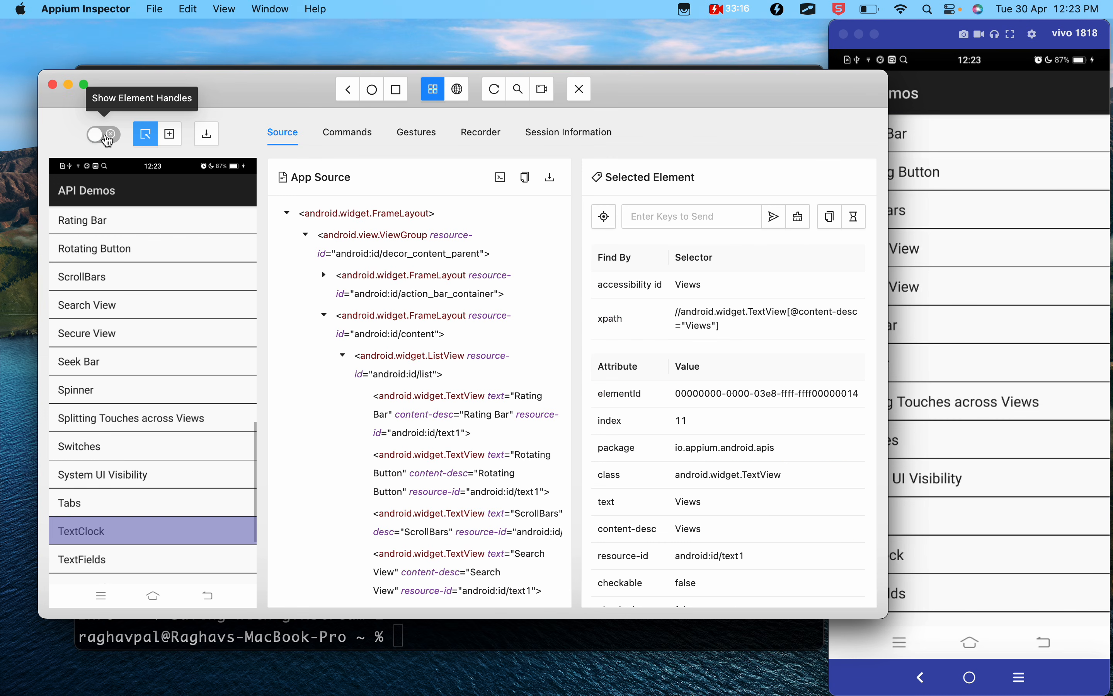
pyautogui.click(107, 140)
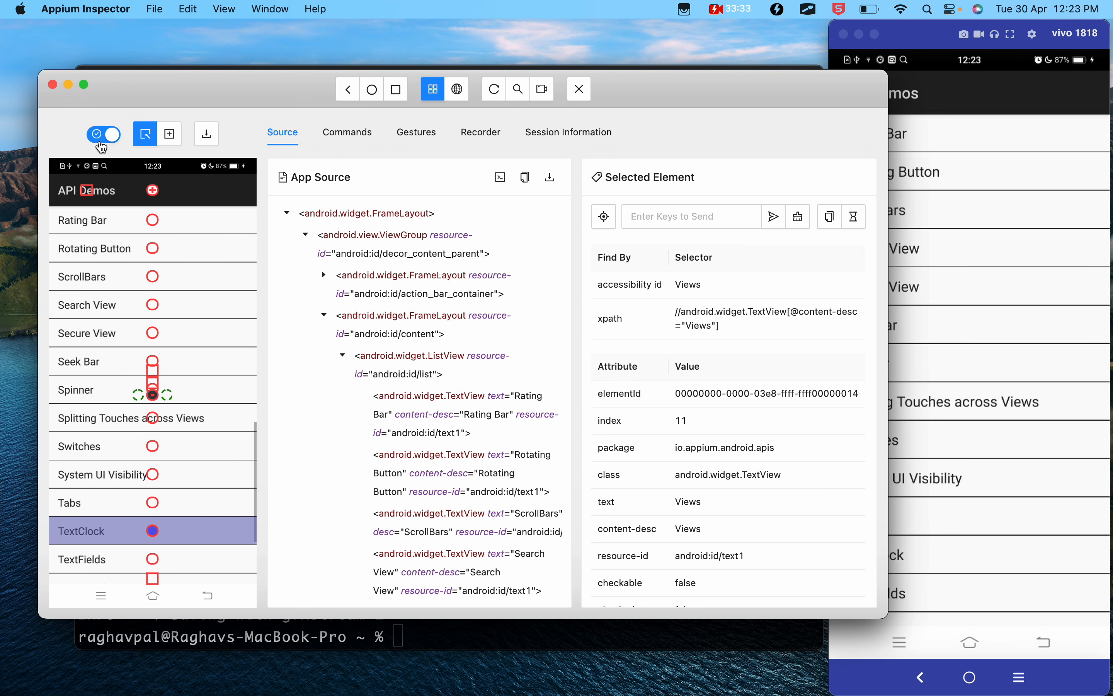
# - Switch to the Appium 2 Google Docs notes, review the Screenshot Panel section on swipe actions, and return to Appium Inspector
pyautogui.hotkey('ctrl', 'Left')
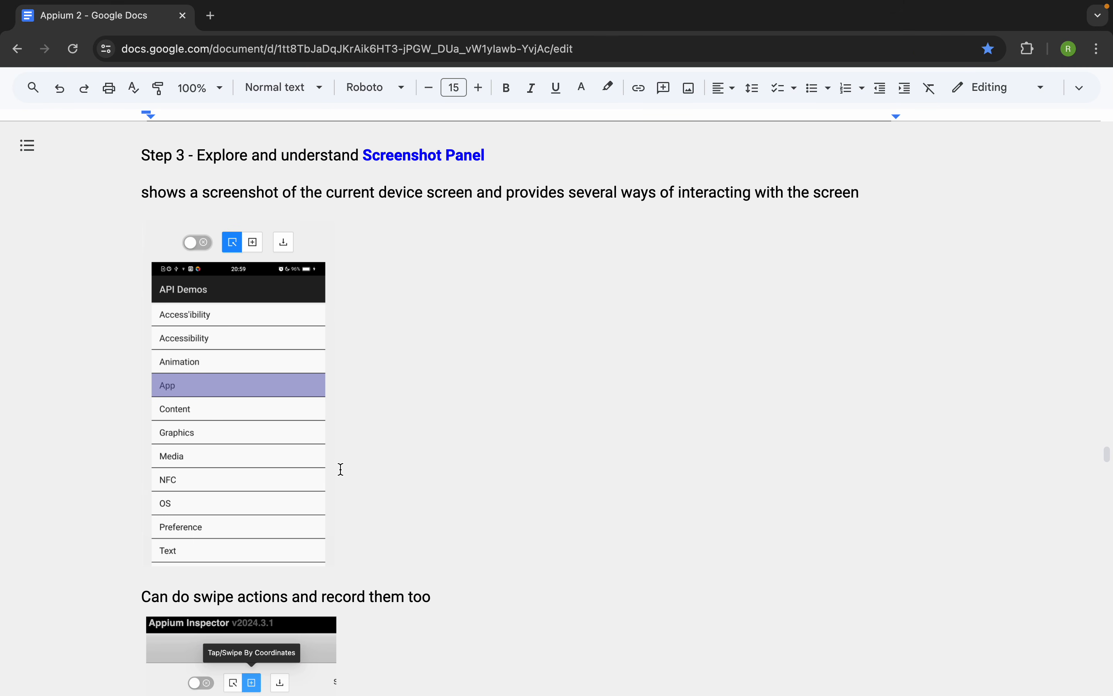
pyautogui.scroll(-5, 341, 469)
pyautogui.moveTo(446, 442); pyautogui.dragTo(163, 445)
pyautogui.scroll(-5, 163, 446)
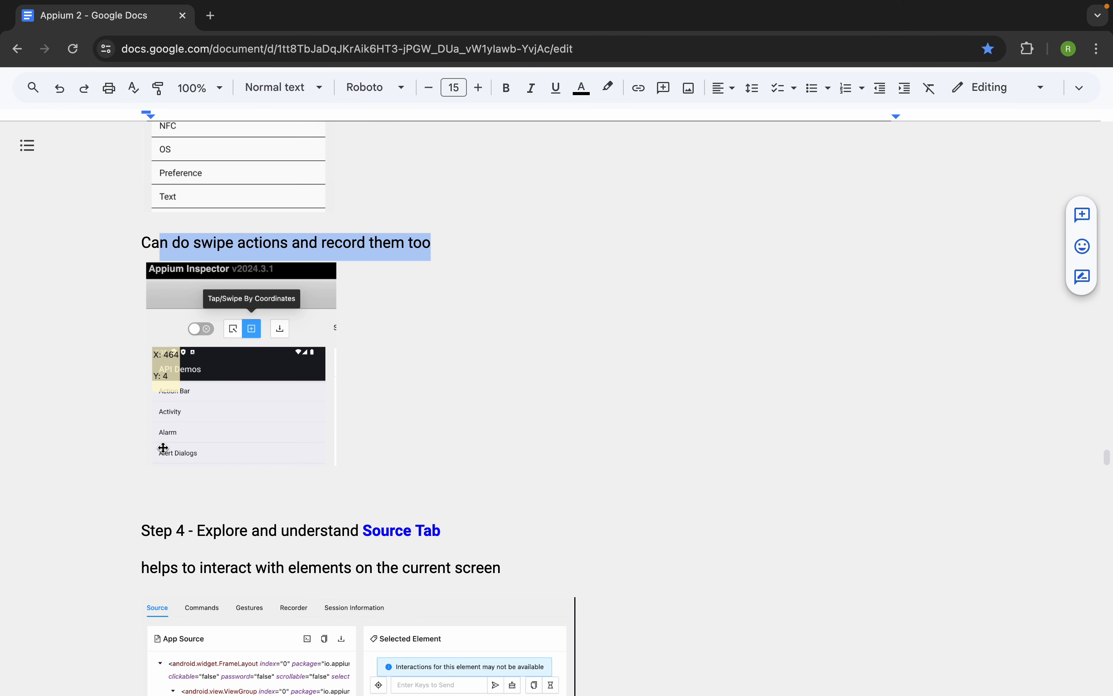
pyautogui.hotkey('ctrl', 'Right')
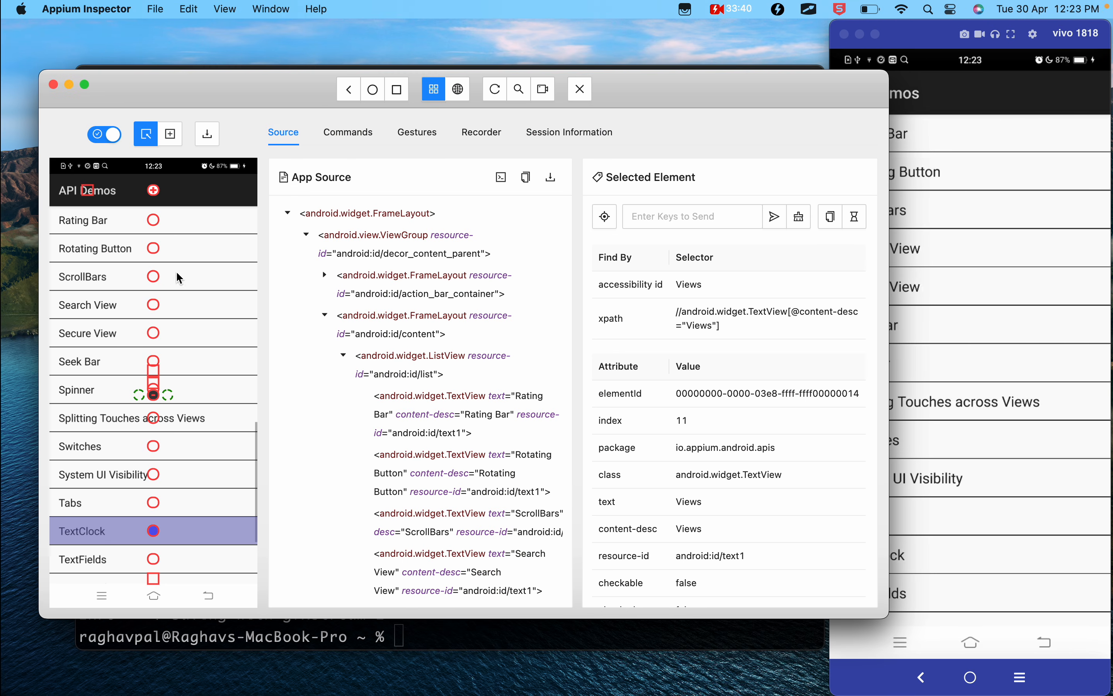
# - Hide the element handles on the screenshot and briefly check the Google Docs notes again
pyautogui.click(101, 137)
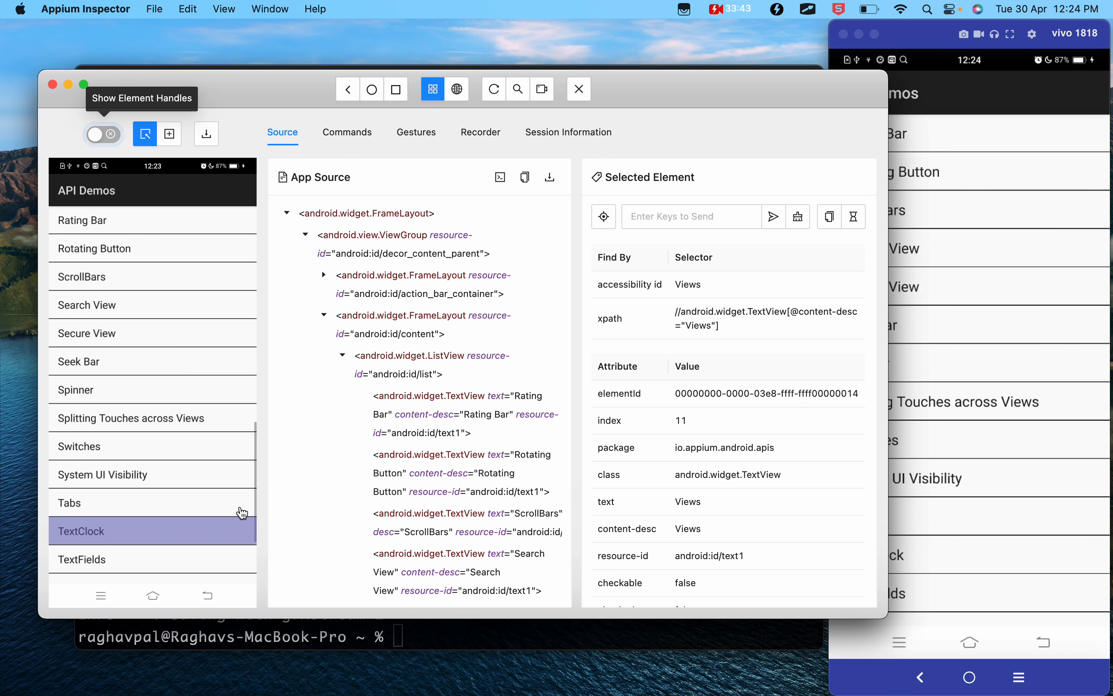
pyautogui.hotkey('ctrl', 'Left')
pyautogui.hotkey('ctrl', 'Right')
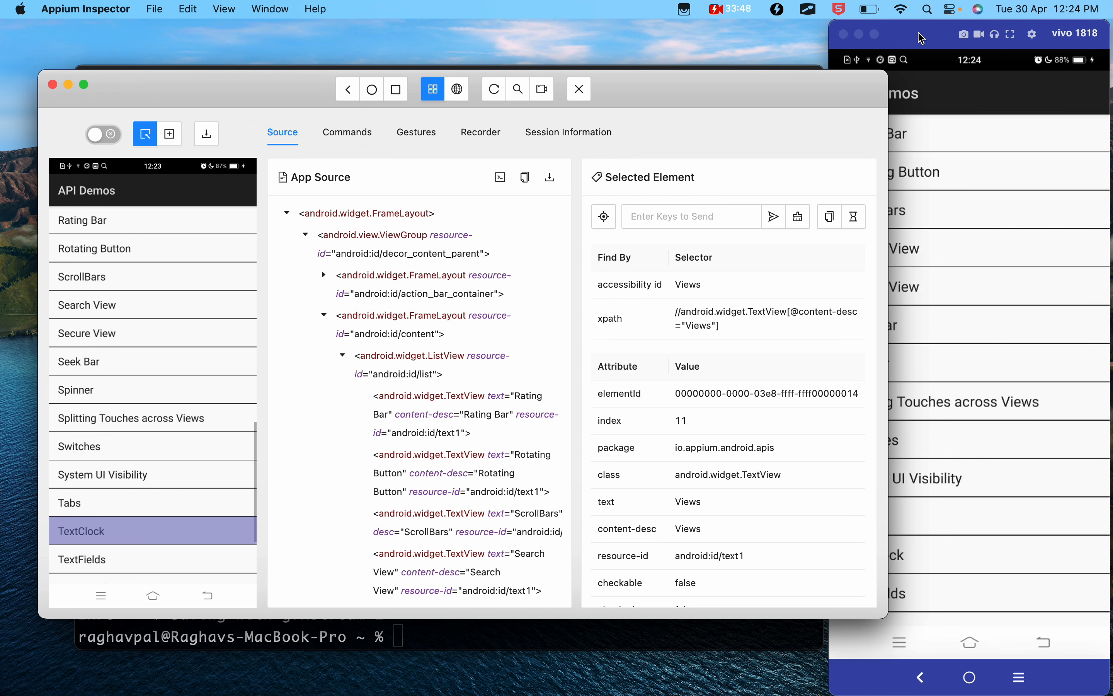
# - Move the mirrored device window clear of the desktop icons and save the current device screenshot to the Desktop folder
pyautogui.moveTo(919, 34); pyautogui.dragTo(689, 33)
pyautogui.click(208, 140)
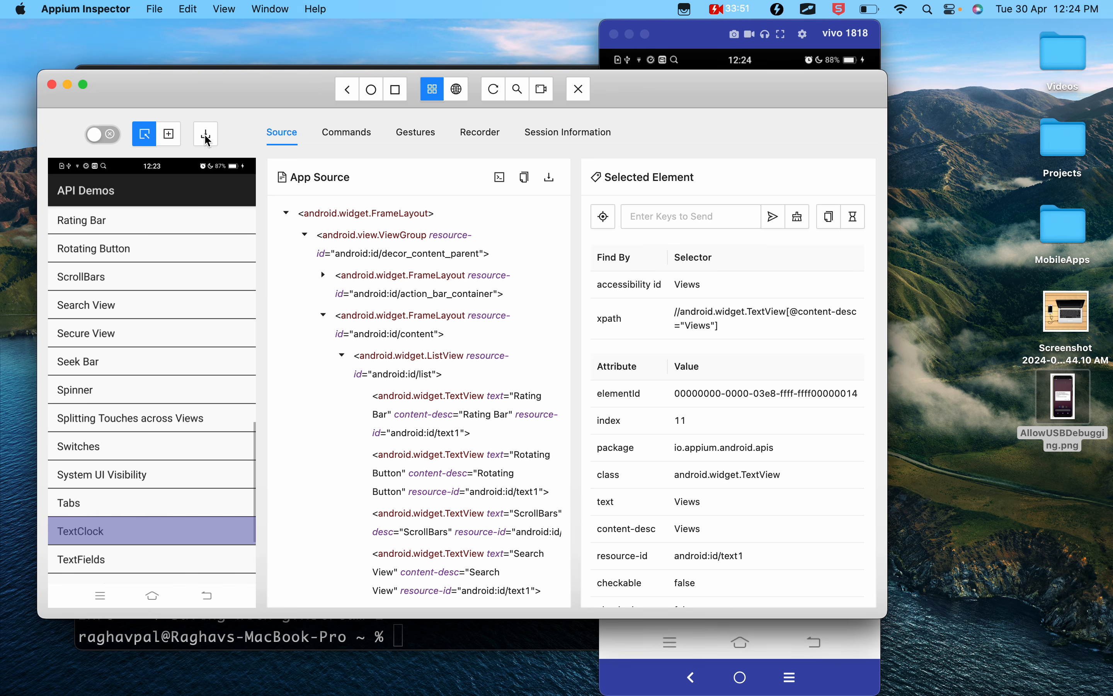
pyautogui.click(206, 138)
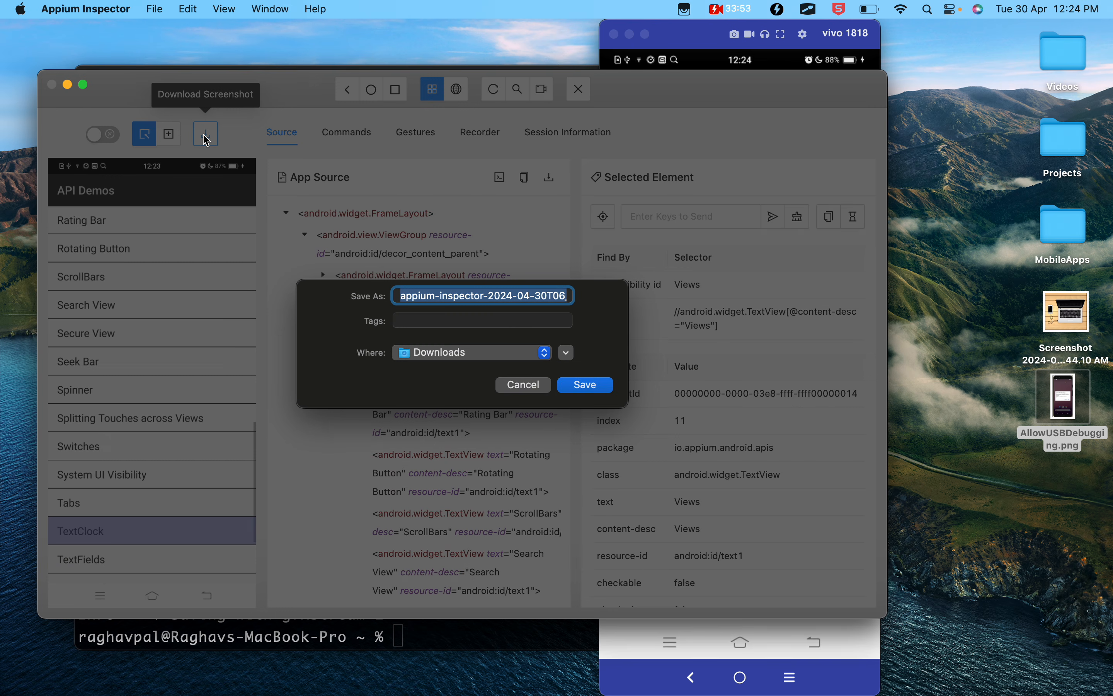
pyautogui.click(440, 353)
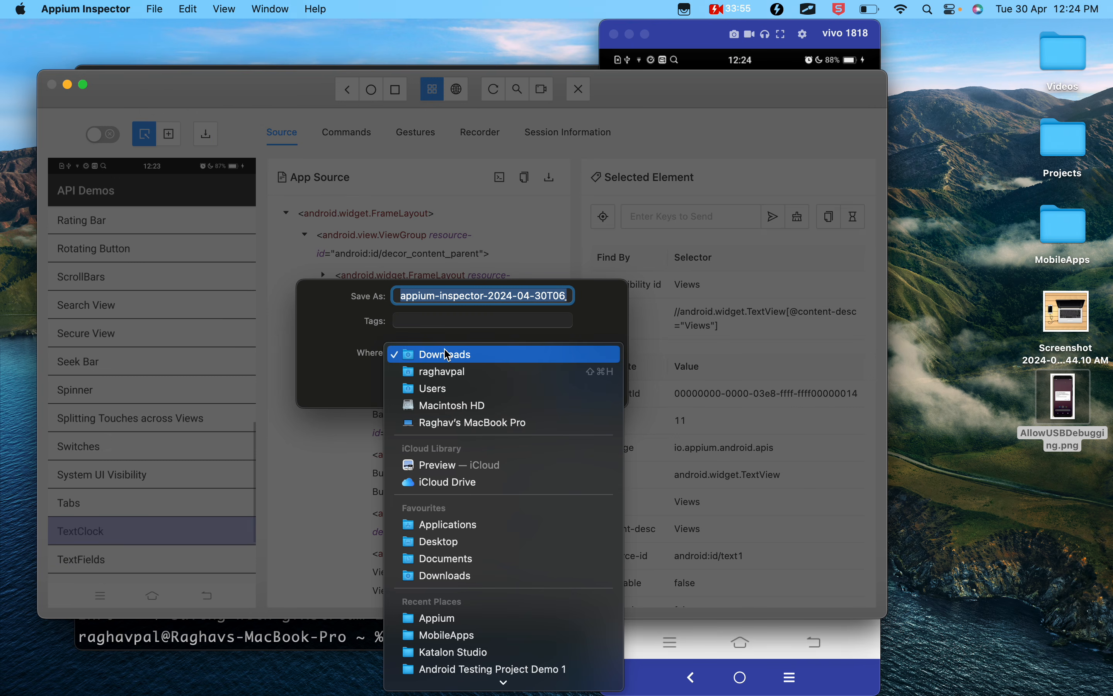
pyautogui.click(439, 542)
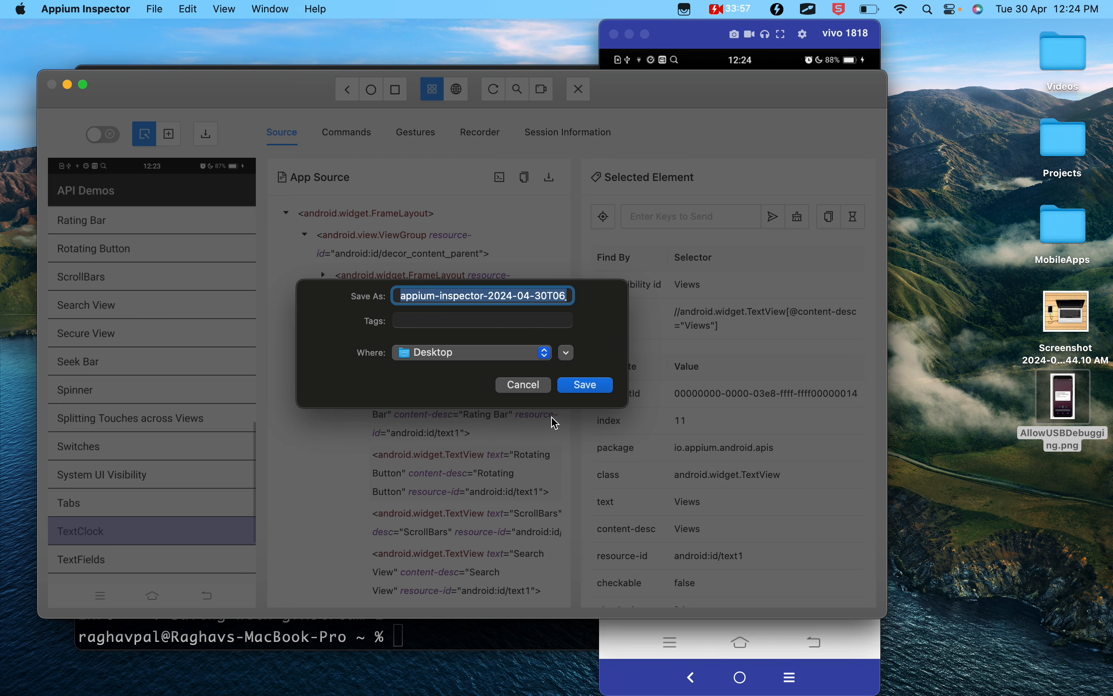
pyautogui.click(586, 385)
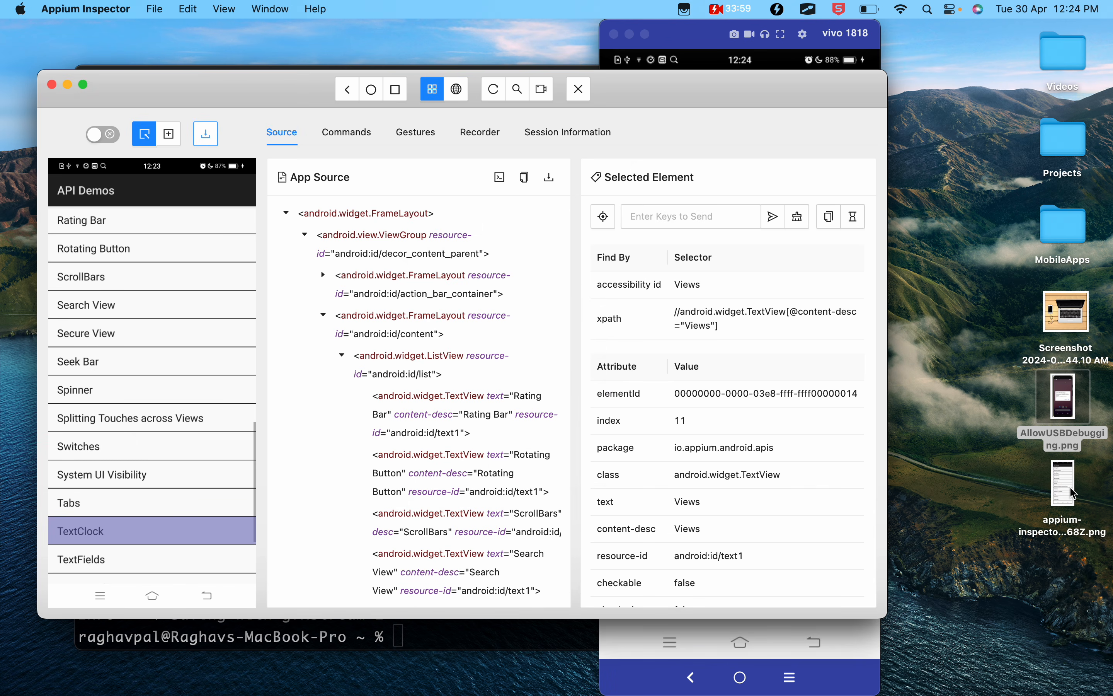
# - Open the saved screenshot from the desktop to check it, close it and move the mirrored device window back aside
pyautogui.doubleClick(1074, 492)
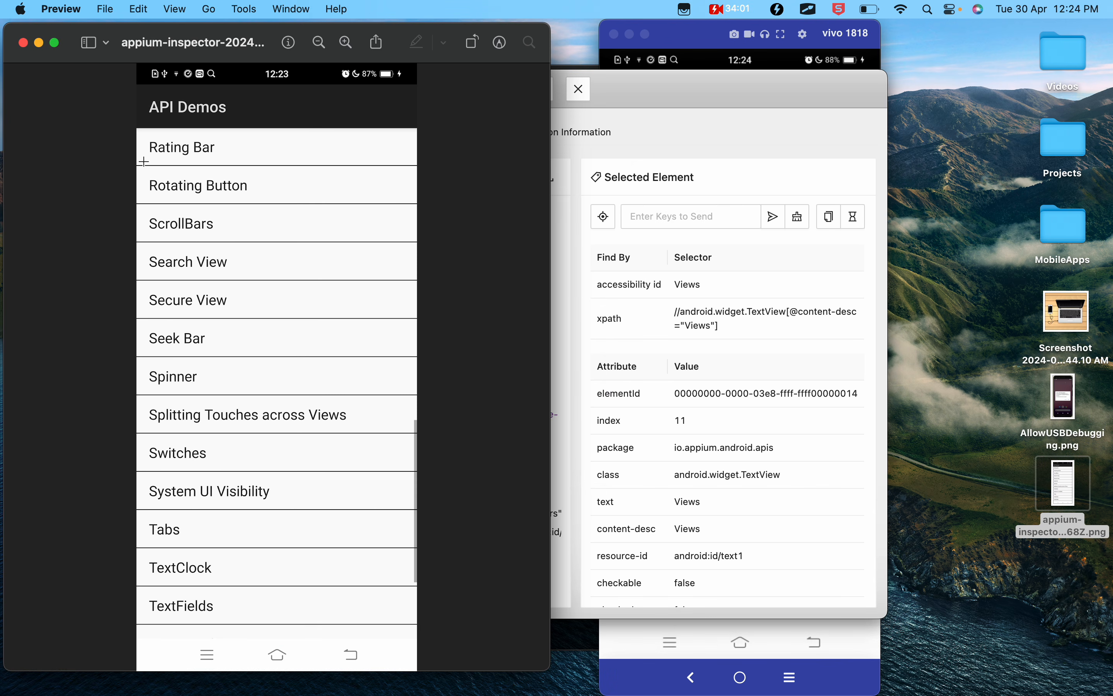
pyautogui.click(23, 43)
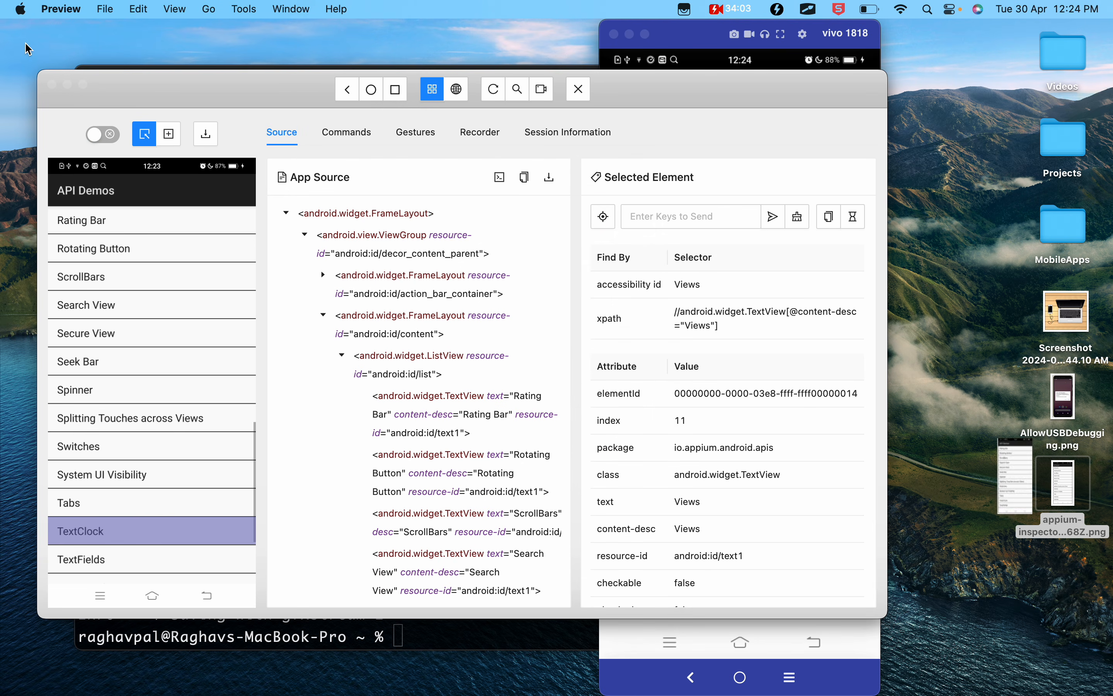
pyautogui.moveTo(709, 43); pyautogui.dragTo(927, 33)
# - Switch to the Appium 2 Google Docs notes, highlight Source Tab in the Step 4 section, and return to Appium Inspector
pyautogui.hotkey('ctrl', 'Left')
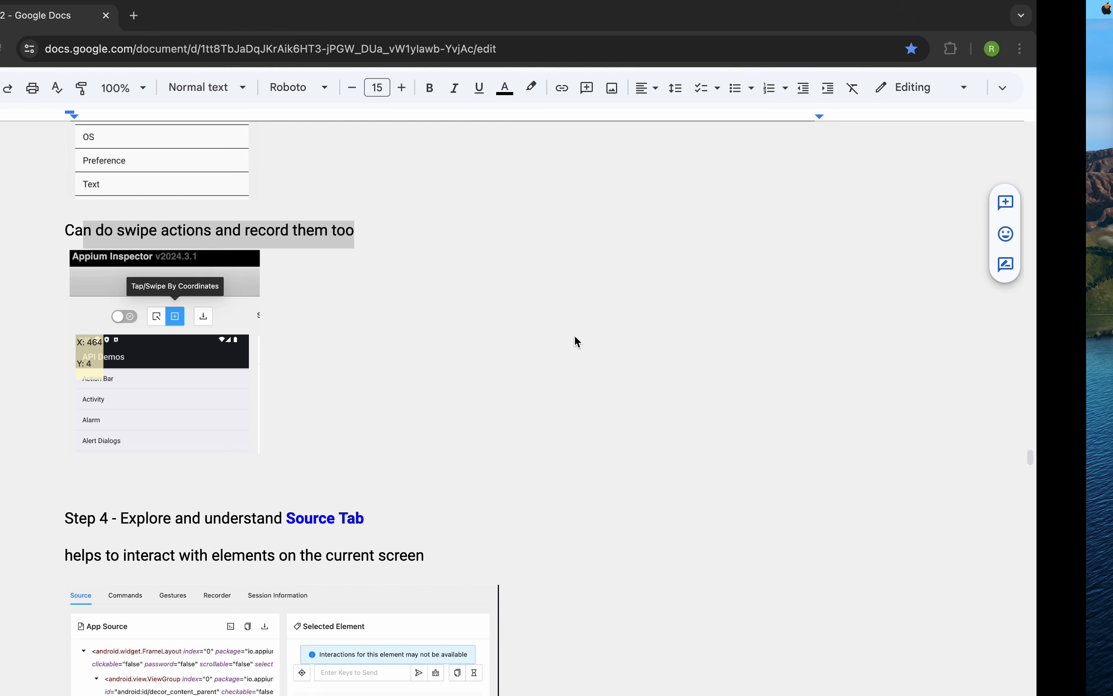
pyautogui.scroll(-5, 336, 444)
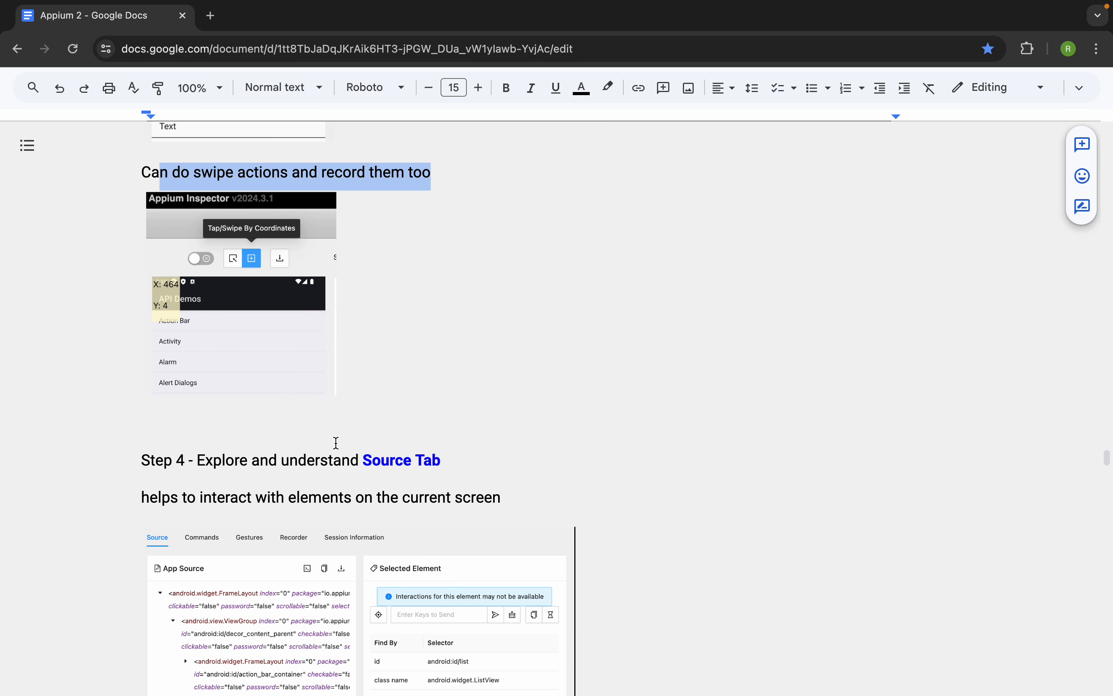
pyautogui.moveTo(450, 339); pyautogui.dragTo(358, 339)
pyautogui.scroll(-1, 357, 338)
pyautogui.scroll(-5, 357, 338)
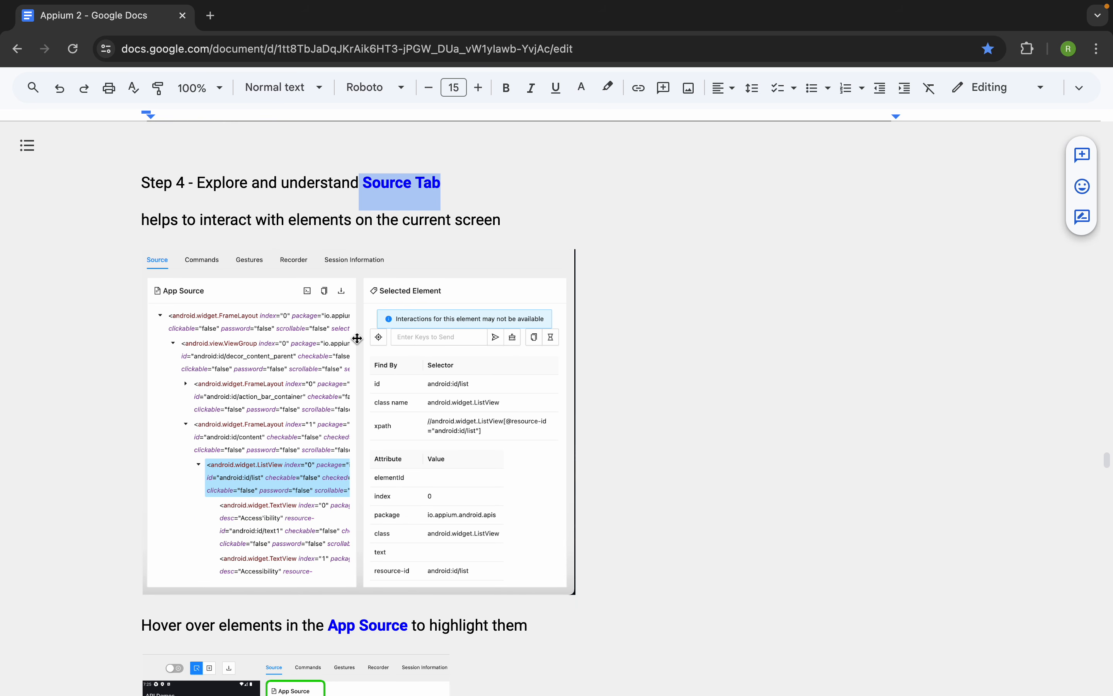
pyautogui.hotkey('ctrl', 'Right')
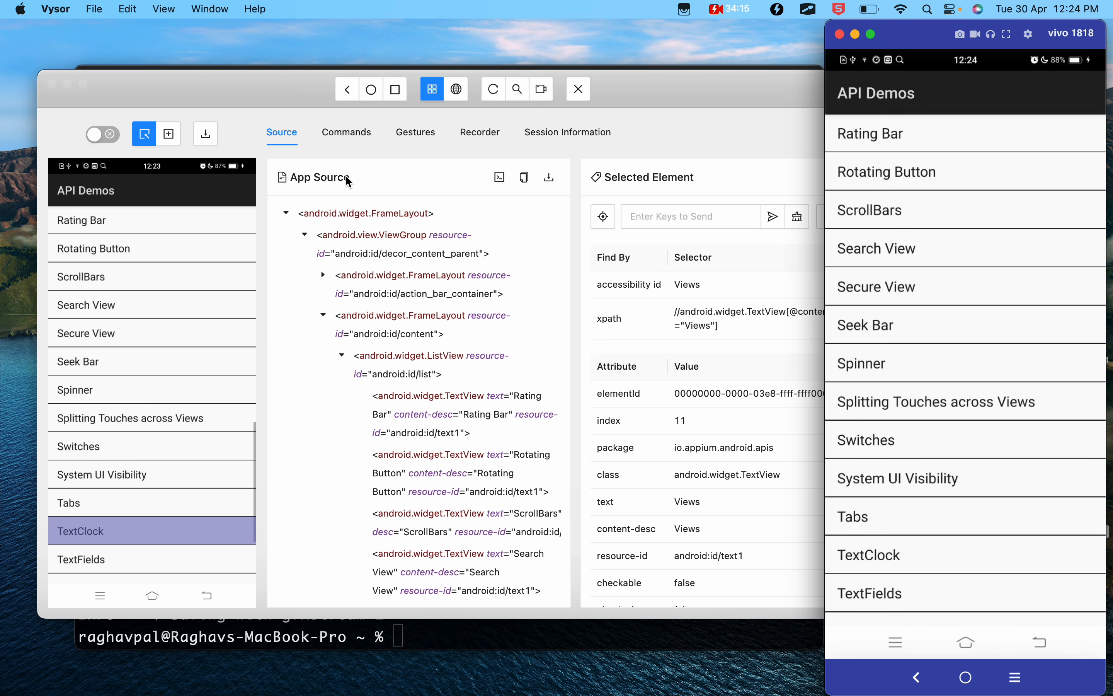
# - In the App Source tree, select the Rating Bar TextView and the action_bar_container FrameLayout to inspect their details
pyautogui.click(348, 181)
pyautogui.moveTo(269, 152)
pyautogui.mouseDown()
pyautogui.moveTo(655, 587)
pyautogui.moveTo(564, 673)
pyautogui.mouseUp()
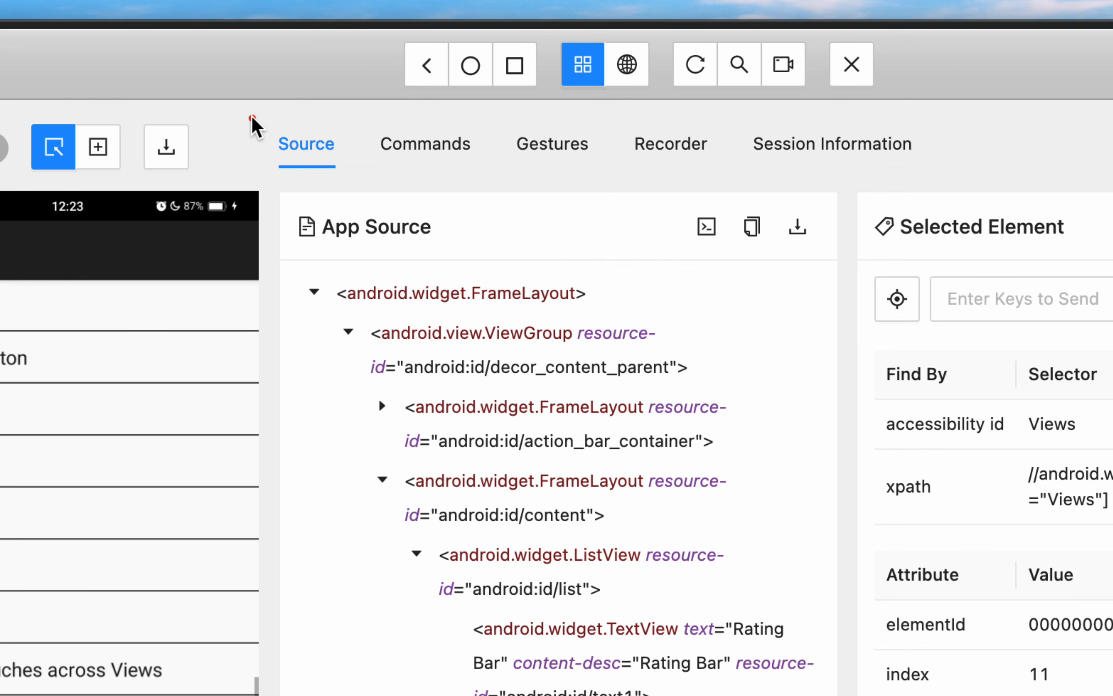
pyautogui.moveTo(255, 116)
pyautogui.mouseDown()
pyautogui.moveTo(346, 172)
pyautogui.moveTo(801, 592)
pyautogui.moveTo(826, 674)
pyautogui.mouseUp()
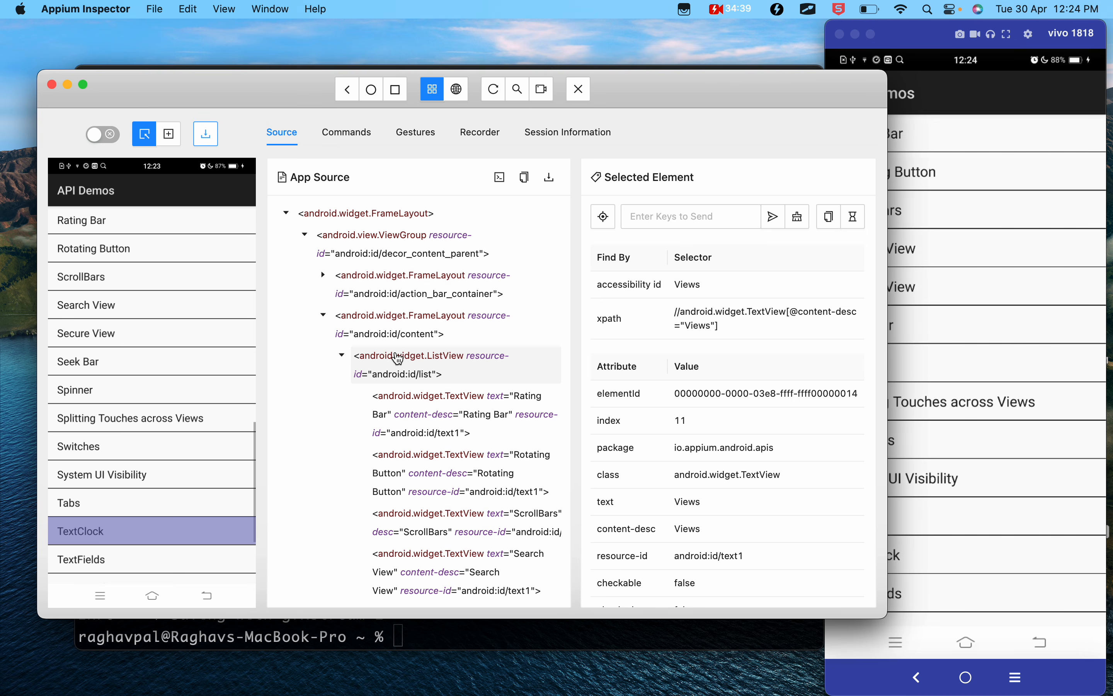
pyautogui.click(450, 474)
pyautogui.click(435, 399)
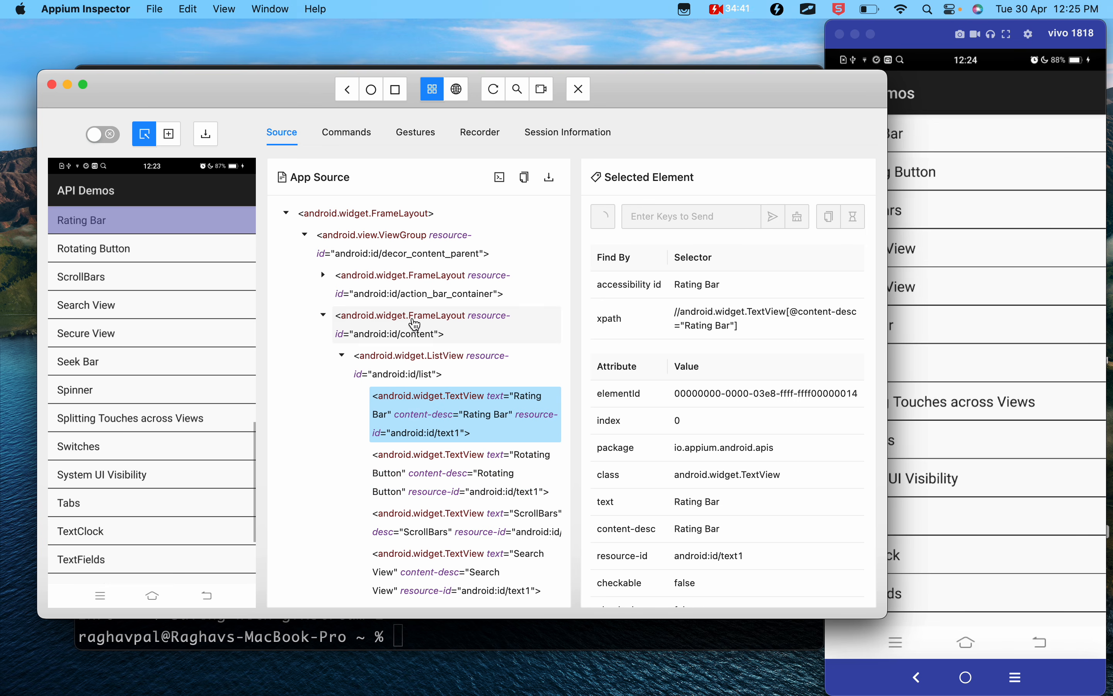
pyautogui.click(414, 321)
pyautogui.click(419, 483)
pyautogui.click(419, 417)
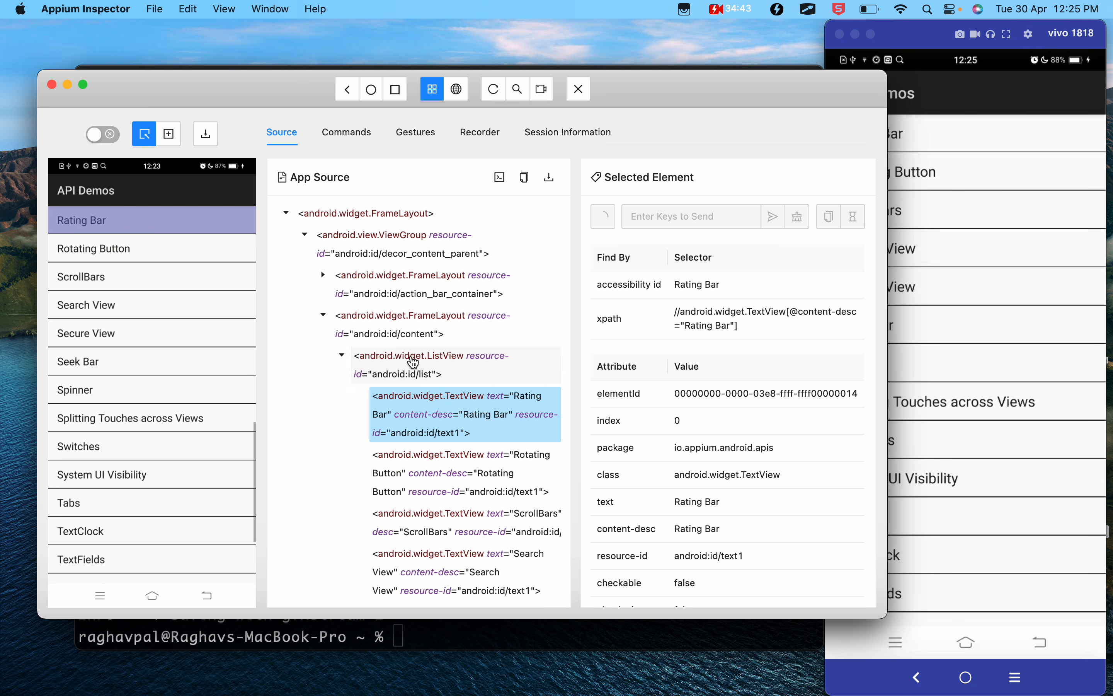
pyautogui.click(414, 359)
pyautogui.click(394, 276)
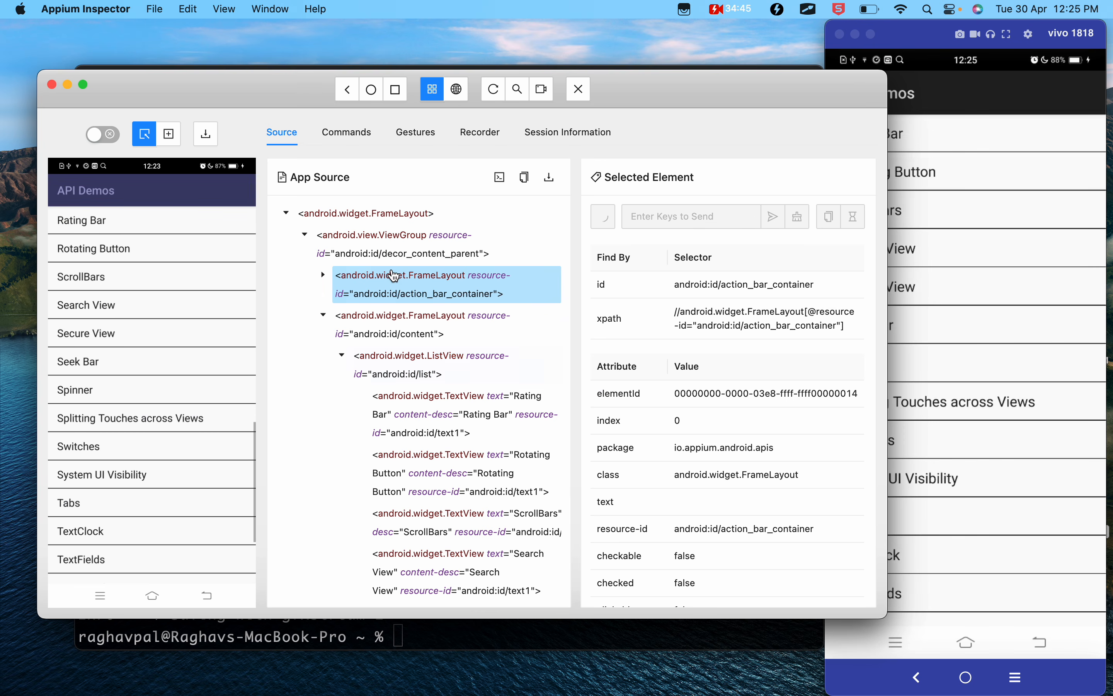
# - Switch to the Google Docs notes and review the points on App Source highlighting and finding elements by attributes
pyautogui.hotkey('ctrl', 'Left')
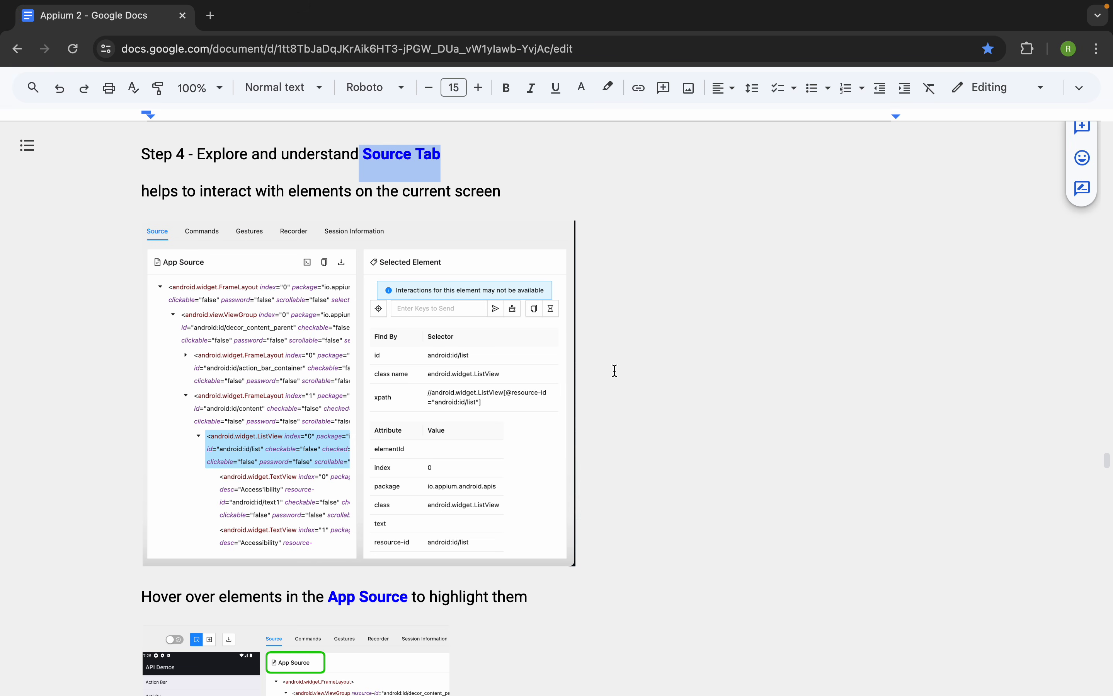
pyautogui.moveTo(636, 5)
pyautogui.scroll(-5, 676, 325)
pyautogui.rightClick(675, 328)
pyautogui.scroll(-2, 332, 511)
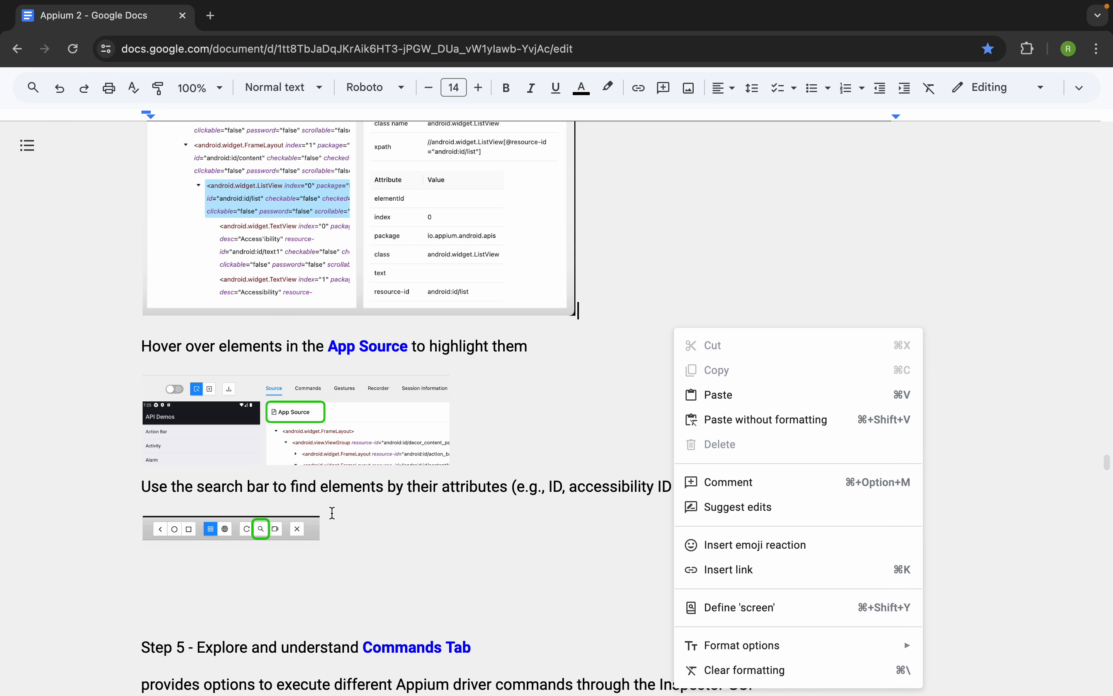
pyautogui.scroll(-1, 421, 529)
pyautogui.click(418, 527)
pyautogui.scroll(-2, 406, 497)
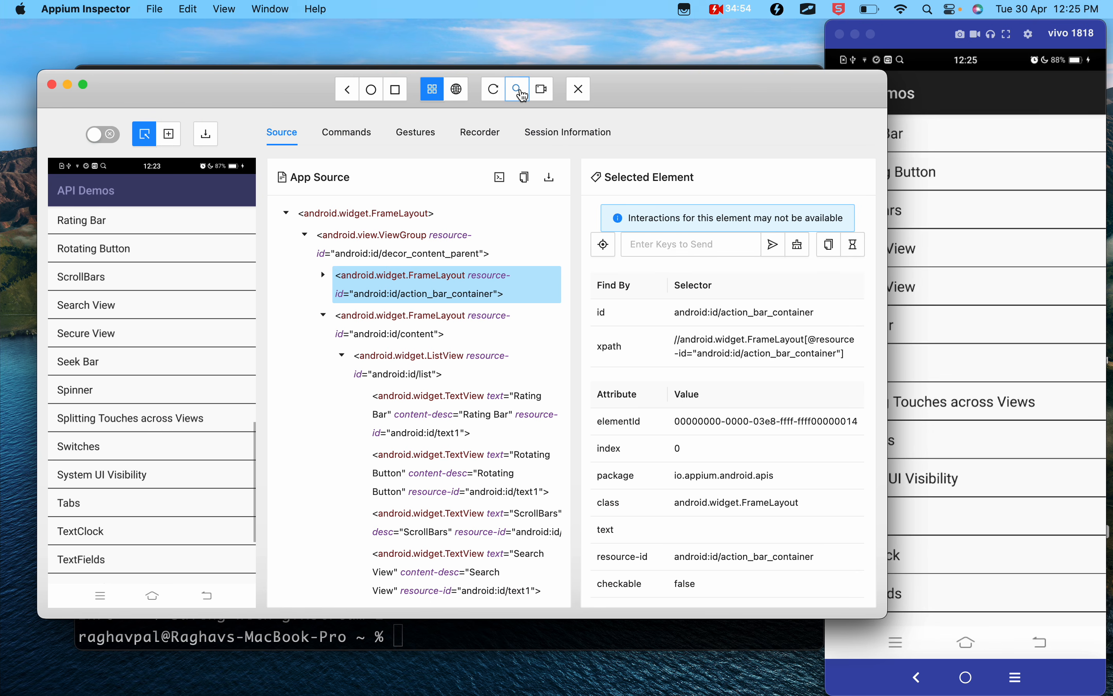
# - Open the element search dialog in Appium Inspector to view its locator strategies, close it and return to the notes
pyautogui.click(570, 89)
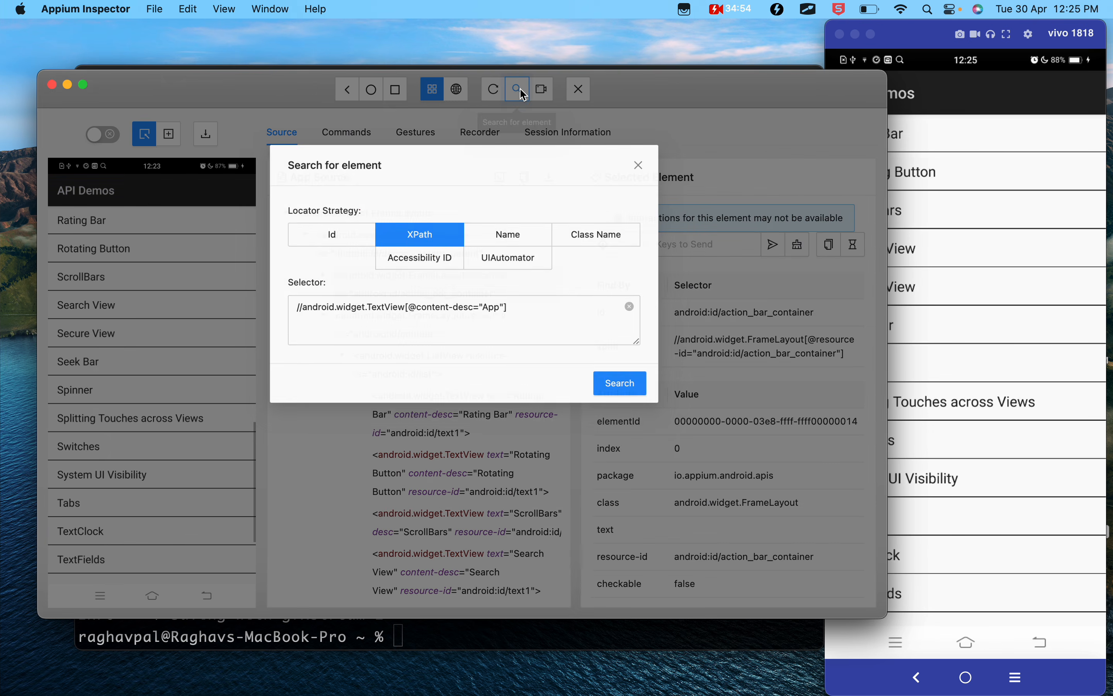
pyautogui.click(643, 169)
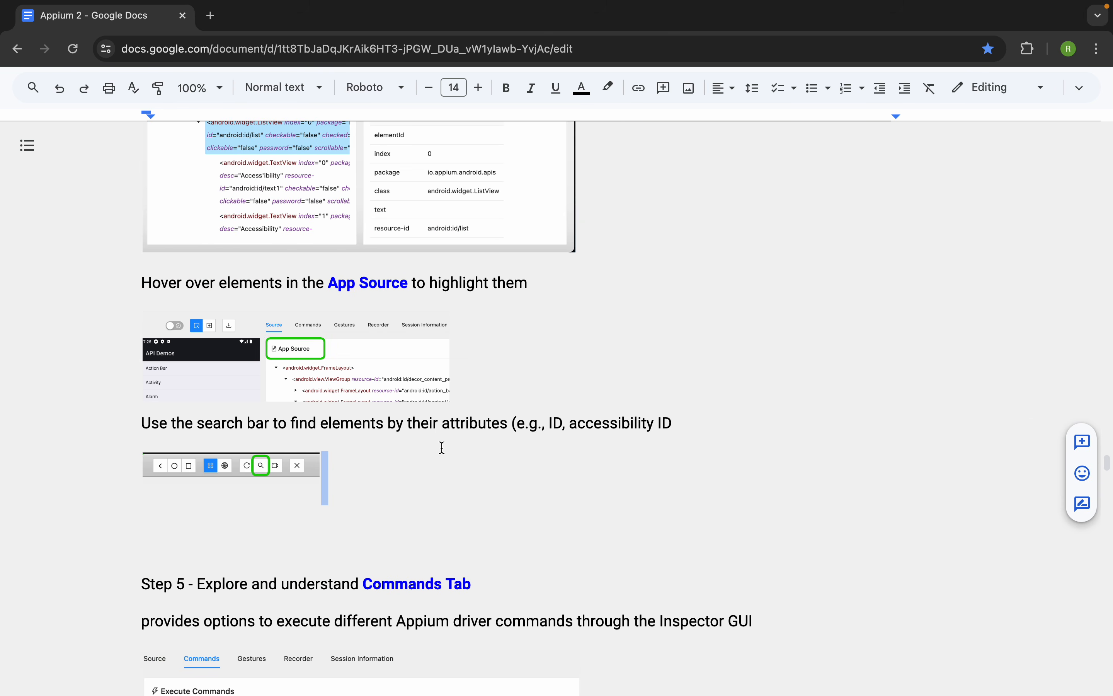
pyautogui.scroll(-1, 441, 447)
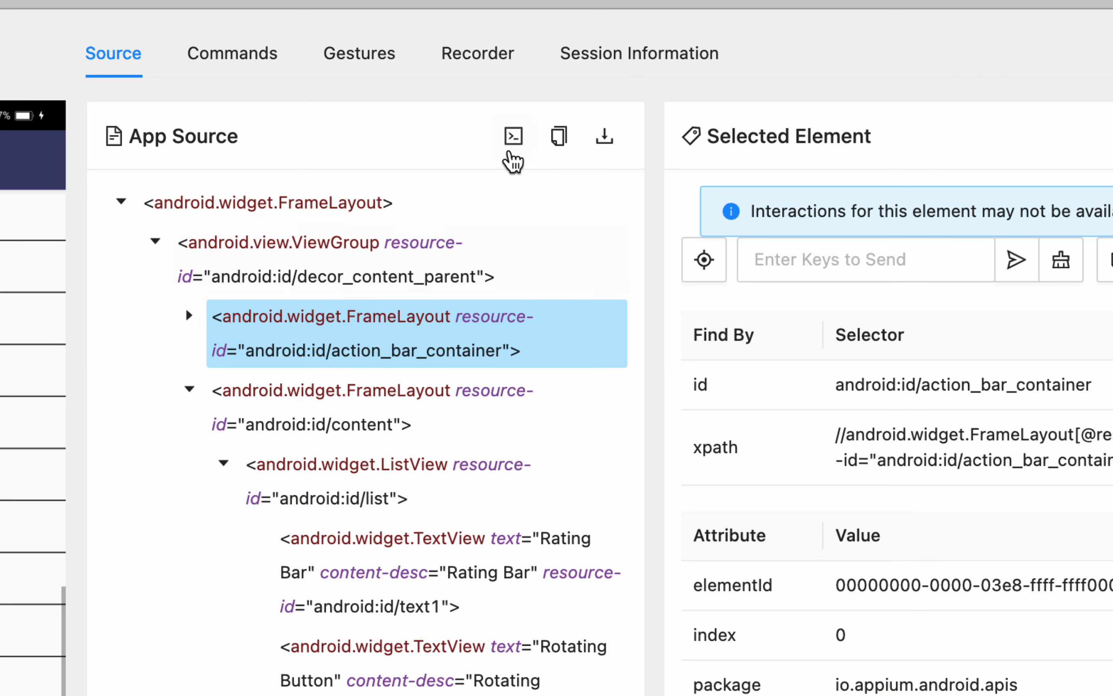
# - Toggle the full element attributes in the App Source tree on and off several times, leaving them hidden
pyautogui.click(515, 138)
pyautogui.click(515, 138)
pyautogui.click(515, 138)
pyautogui.click(514, 138)
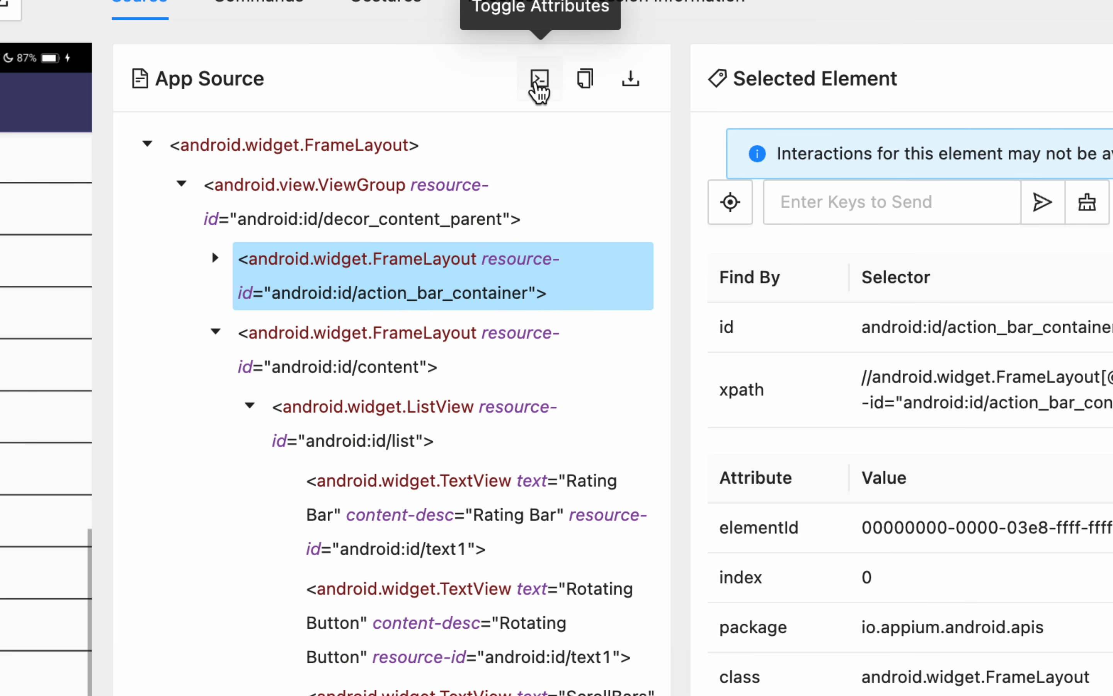
pyautogui.click(540, 83)
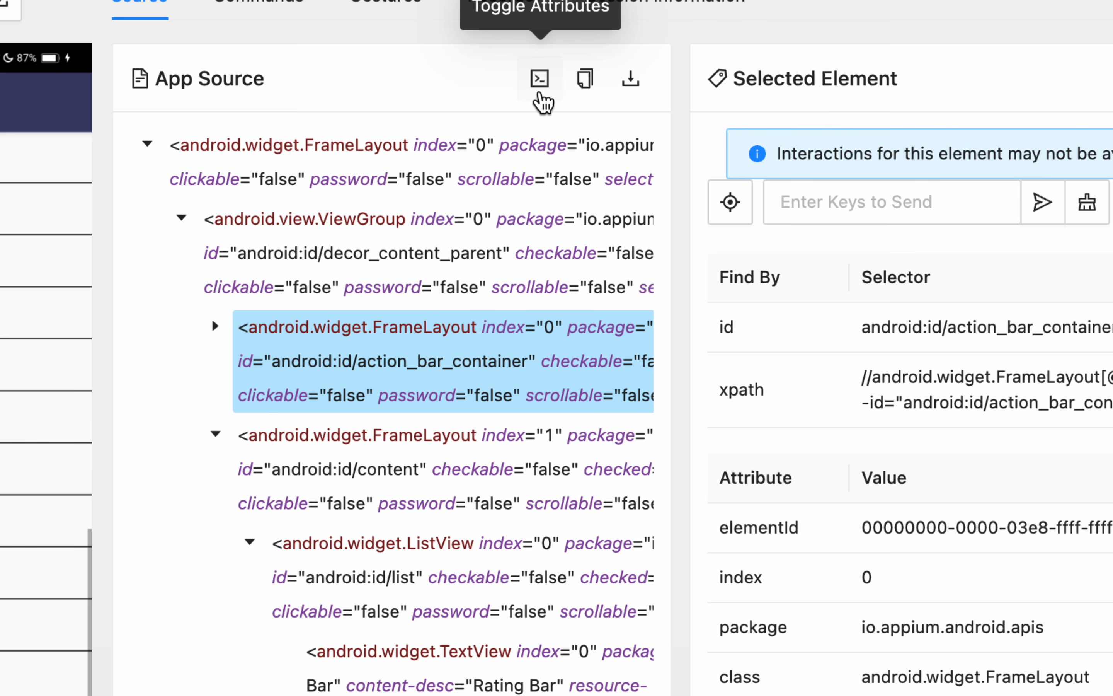
pyautogui.click(541, 83)
pyautogui.click(541, 82)
pyautogui.click(540, 86)
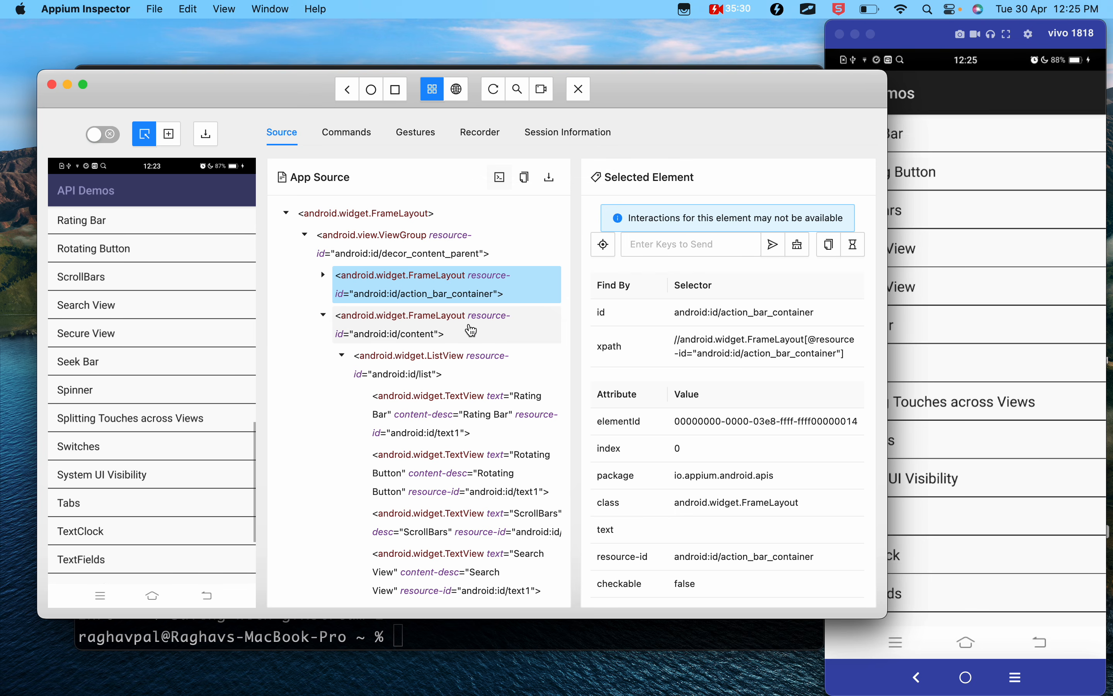
# - Switch to the Google Docs notes, highlight Commands Tab in the Step 5 heading, and return to Appium Inspector
pyautogui.hotkey('ctrl', 'Left')
pyautogui.scroll(-5, 273, 430)
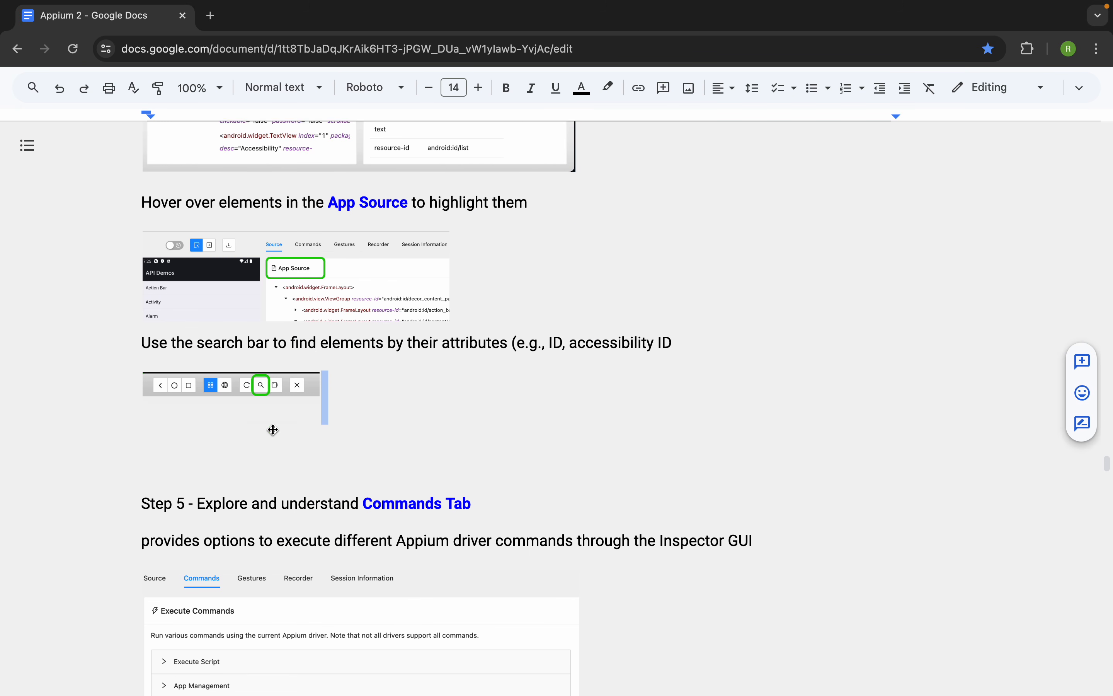
pyautogui.scroll(-1, 273, 430)
pyautogui.moveTo(492, 237); pyautogui.dragTo(357, 240)
pyautogui.hotkey('ctrl', 'Right')
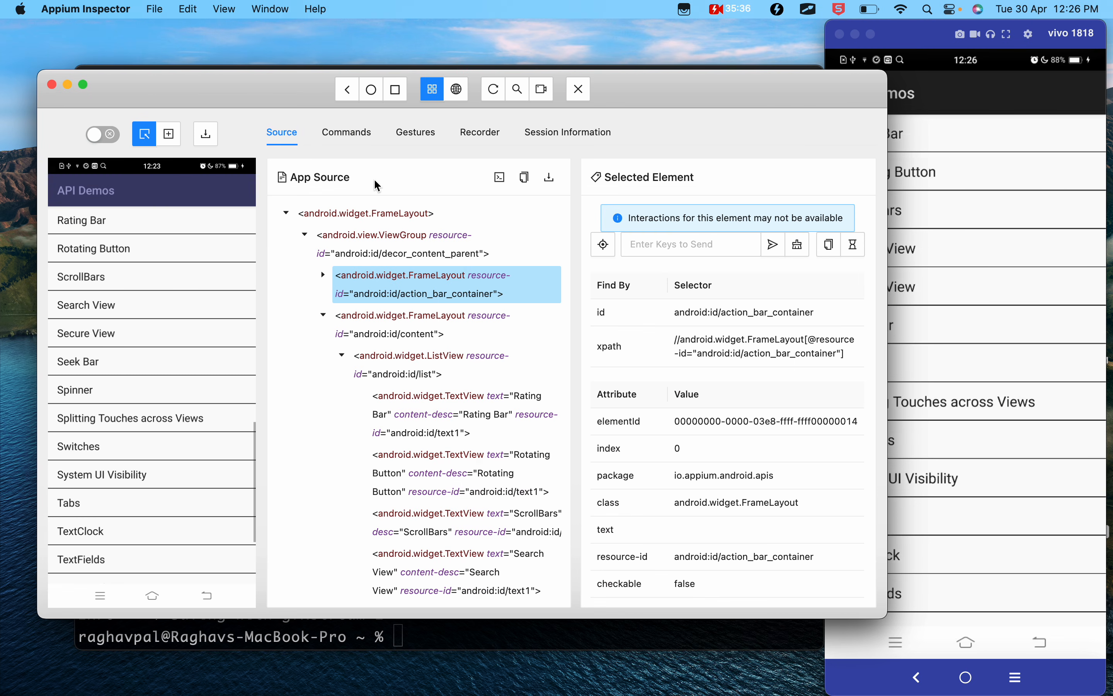
# - Show the list of executable Appium commands, check it against the notes, and expand the Keyboard group
pyautogui.click(358, 140)
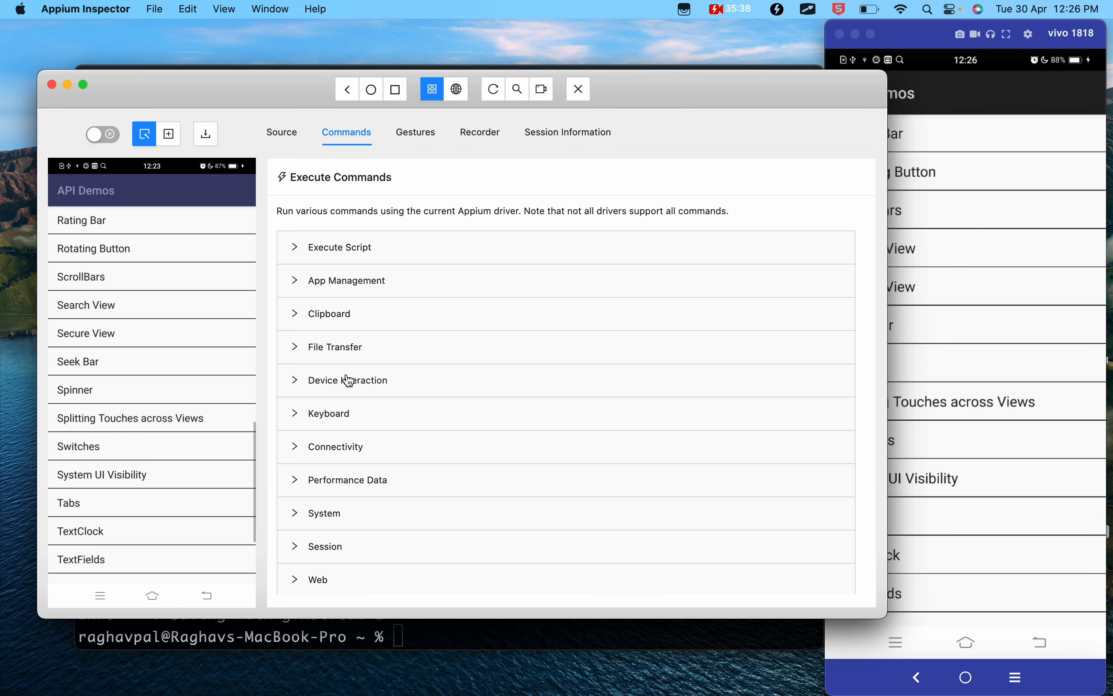
pyautogui.hotkey('ctrl', 'Left')
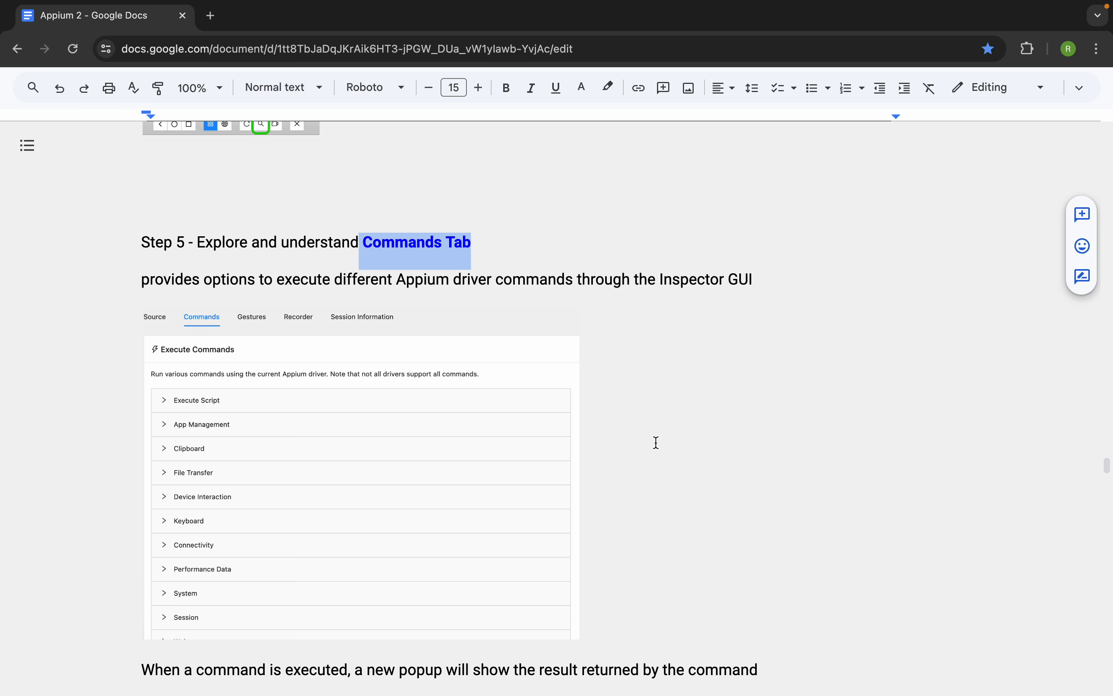
pyautogui.hotkey('ctrl', 'Right')
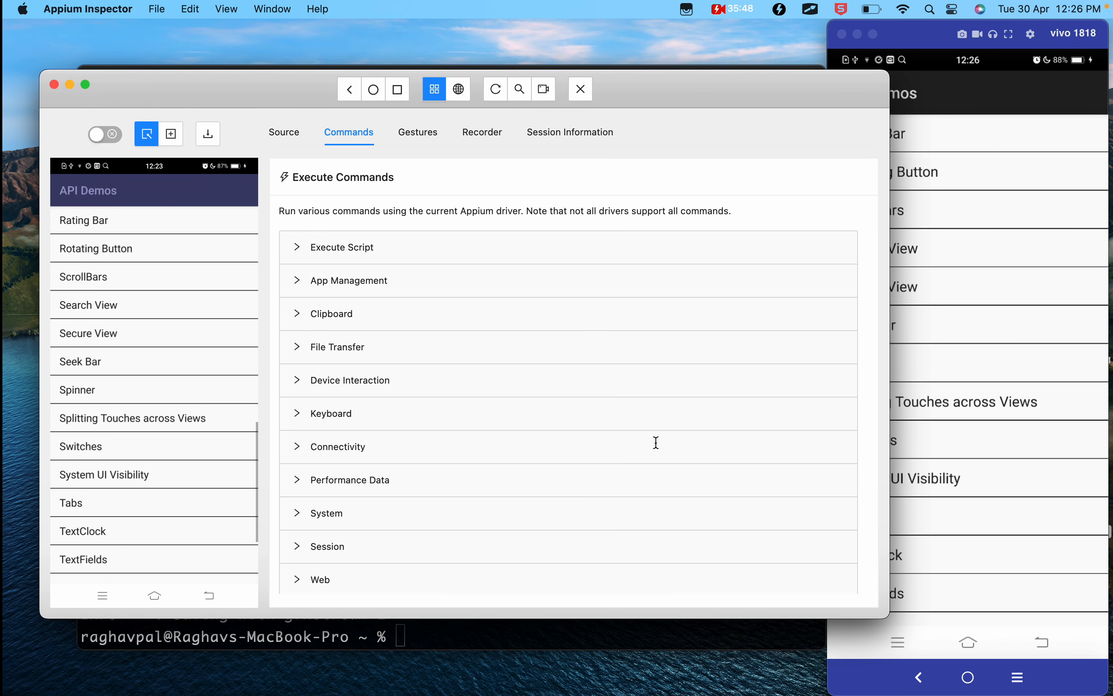
pyautogui.click(332, 408)
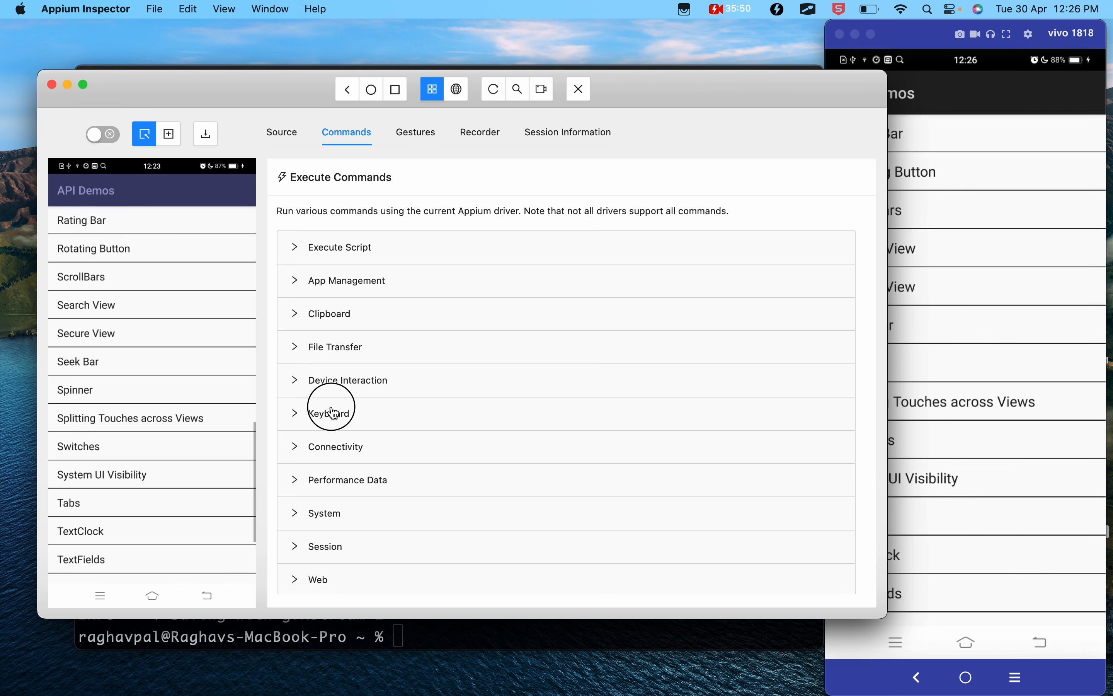
pyautogui.scroll(-2, 331, 410)
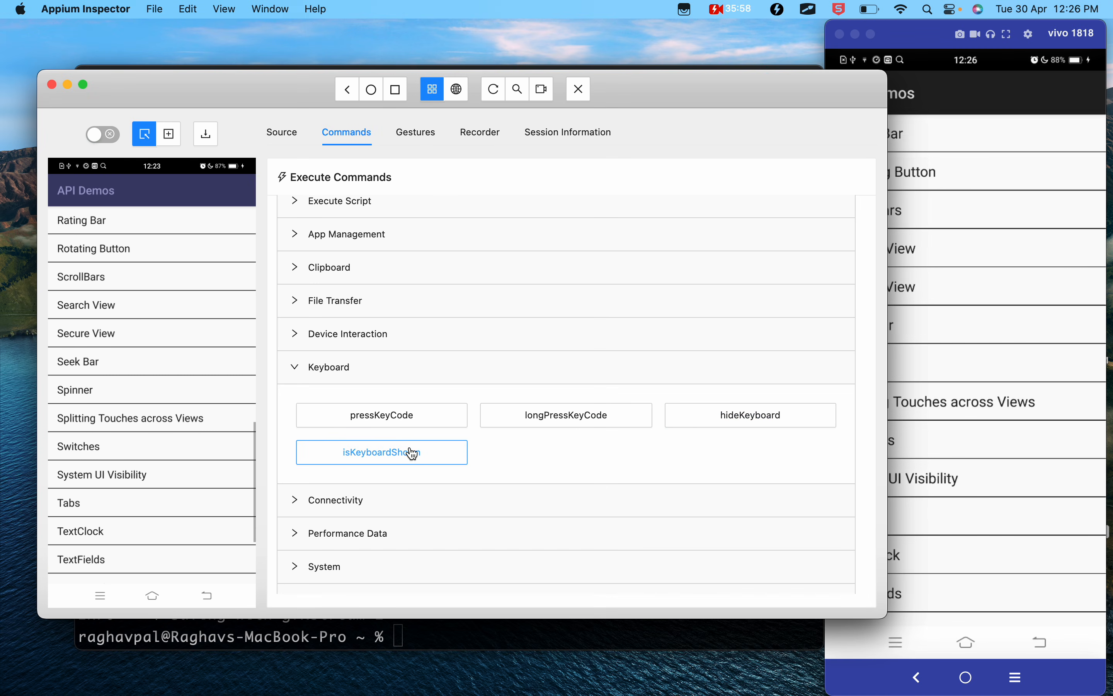
# - Execute the isKeyboardShown command, highlight part of the returned value and close the result popup
pyautogui.click(362, 460)
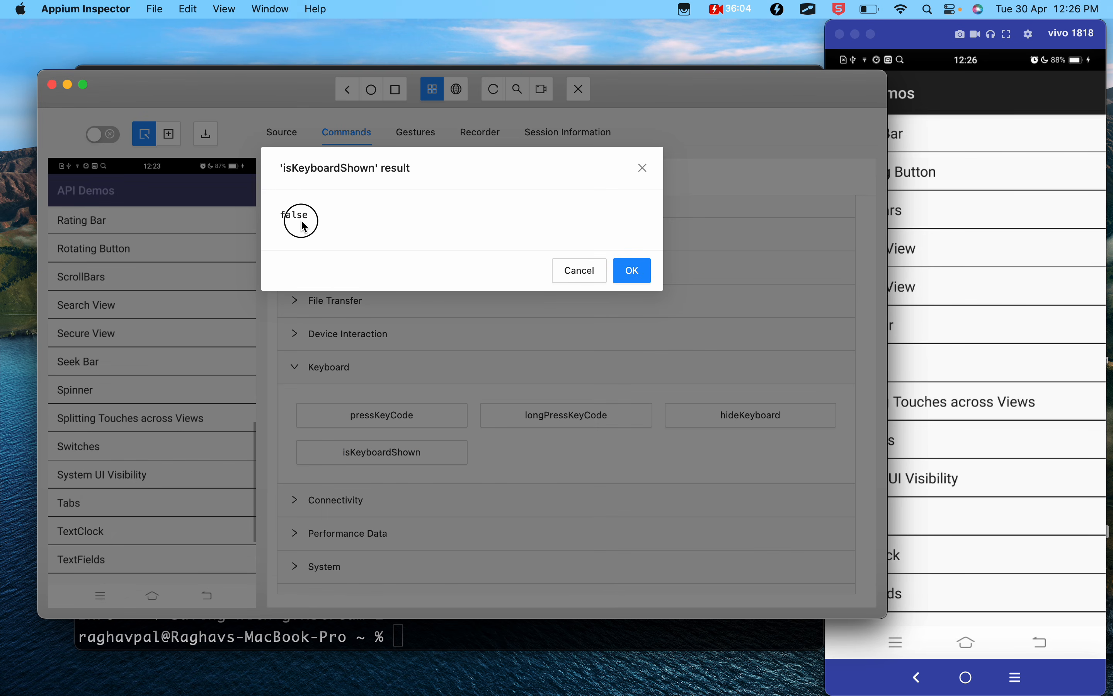
pyautogui.moveTo(305, 224); pyautogui.dragTo(298, 222)
pyautogui.click(660, 177)
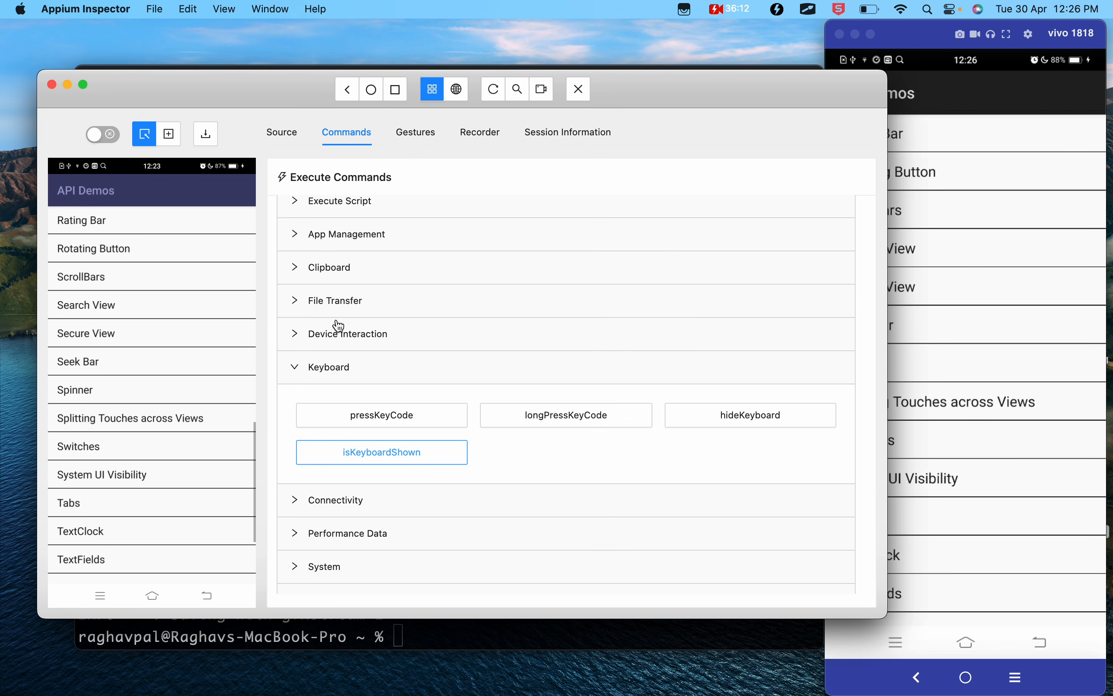
# - Expand the File Transfer, Clipboard, App Management and Execute Script command groups to view their commands
pyautogui.click(310, 304)
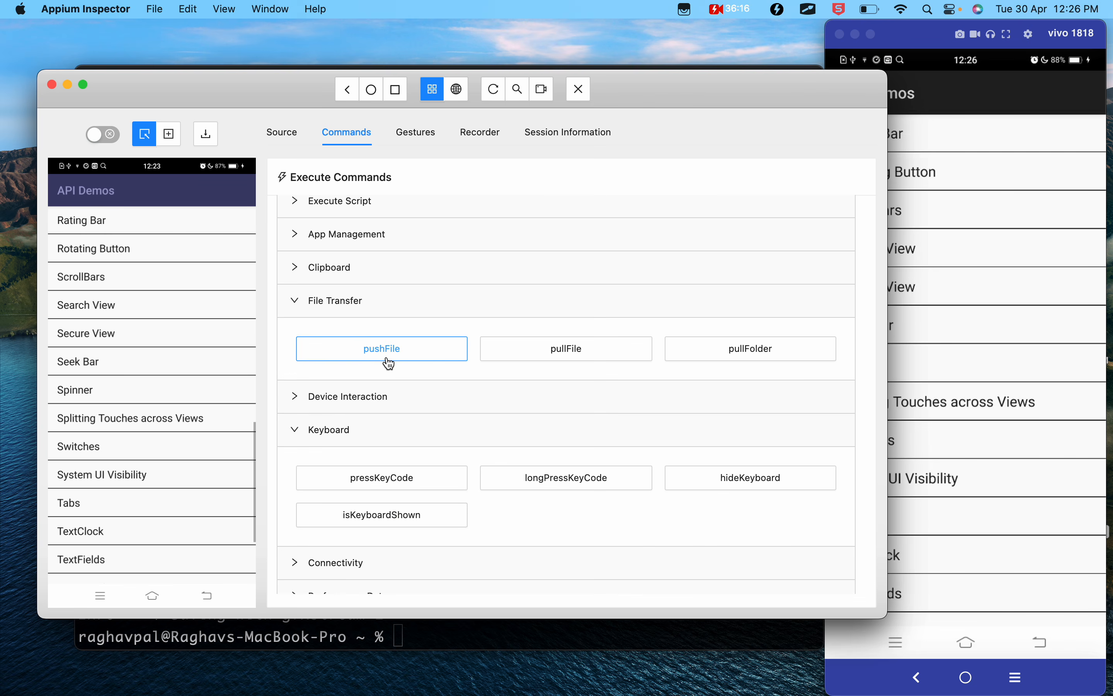
pyautogui.click(348, 276)
pyautogui.click(331, 240)
pyautogui.click(326, 209)
pyautogui.scroll(2, 365, 314)
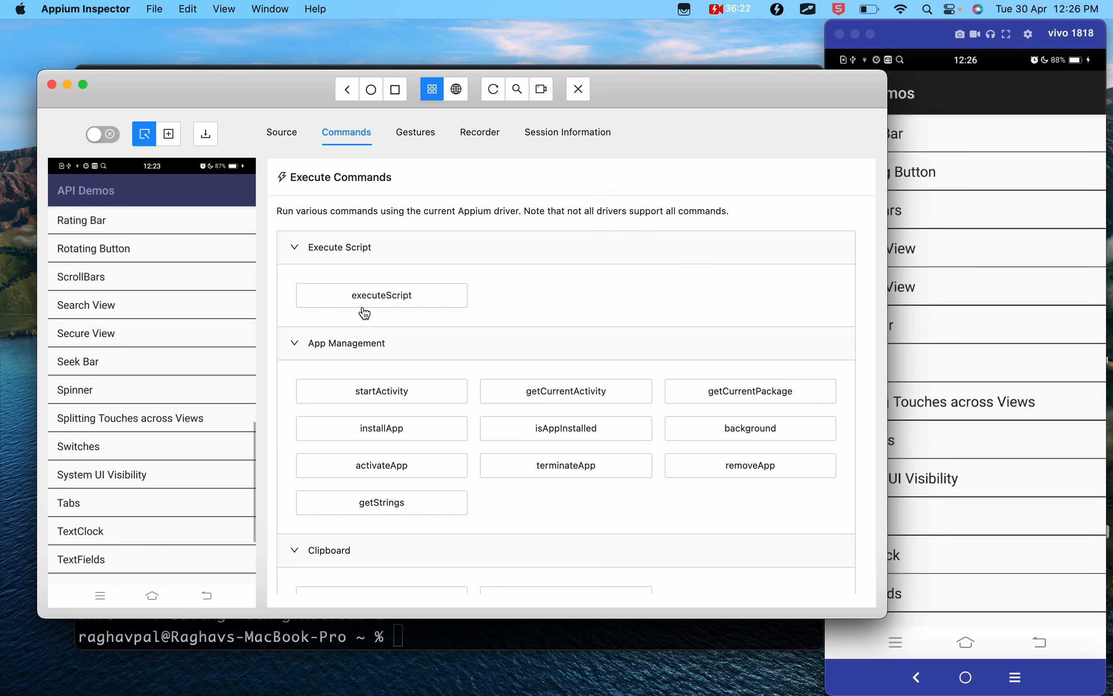
# - Expand the System and Session command groups and look through their commands
pyautogui.scroll(-10, 364, 311)
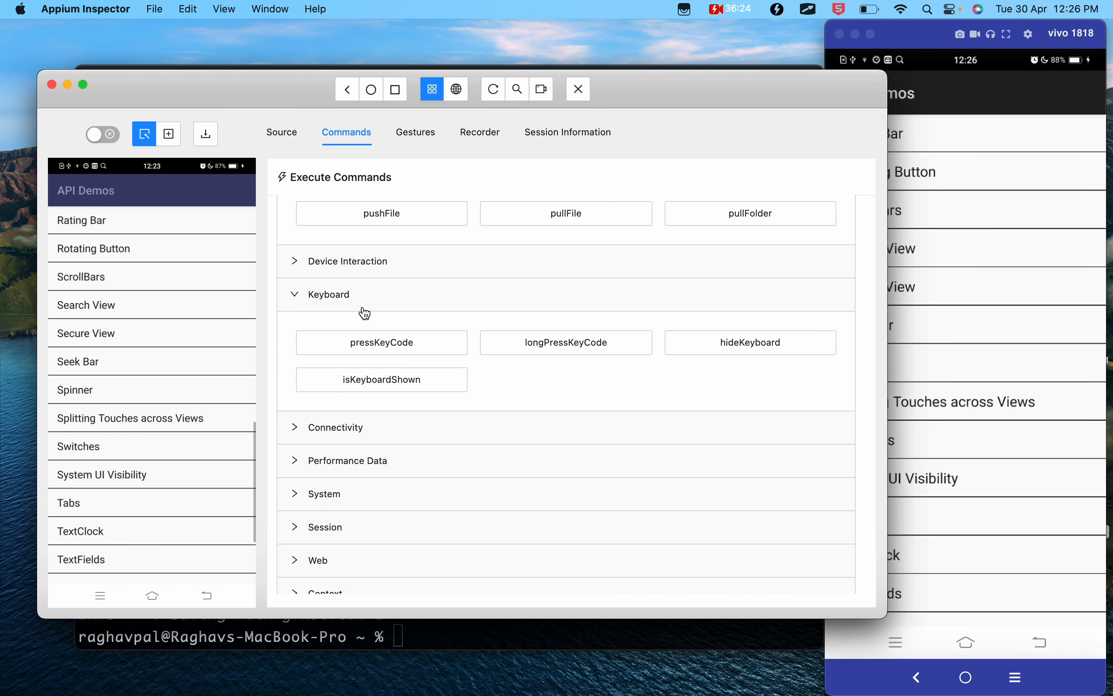
pyautogui.click(299, 497)
pyautogui.scroll(-3, 322, 507)
pyautogui.scroll(-1, 325, 477)
pyautogui.click(326, 478)
pyautogui.scroll(-4, 399, 552)
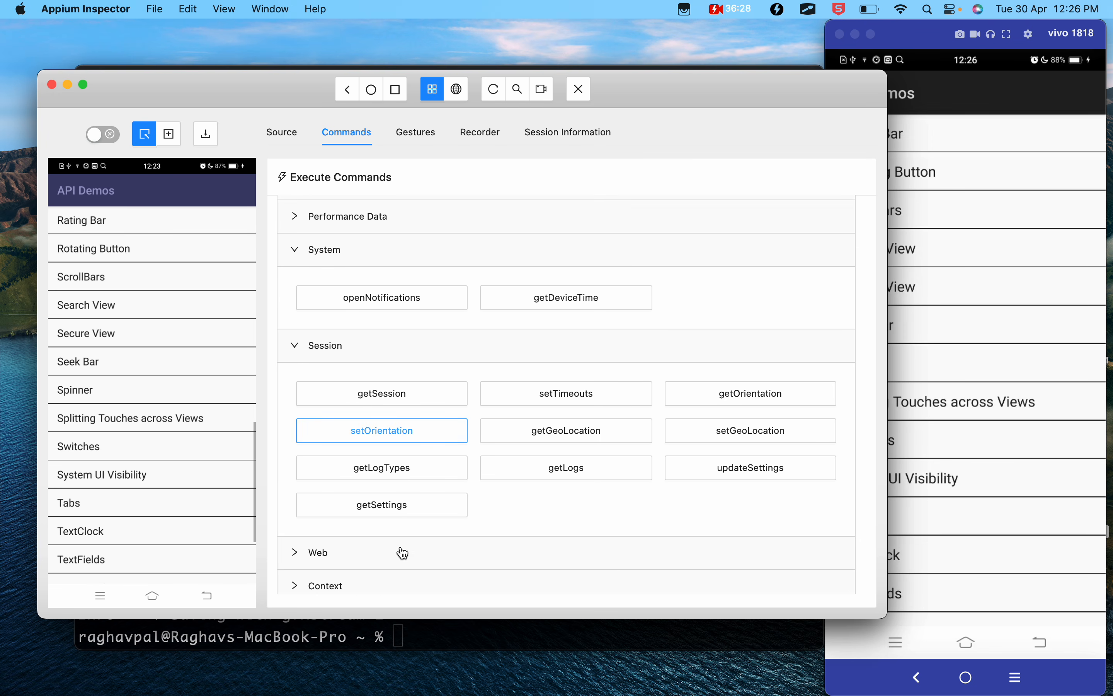
# - Expand the Web, Context and Window (W3C) command groups and look through their commands
pyautogui.click(333, 514)
pyautogui.scroll(-3, 325, 509)
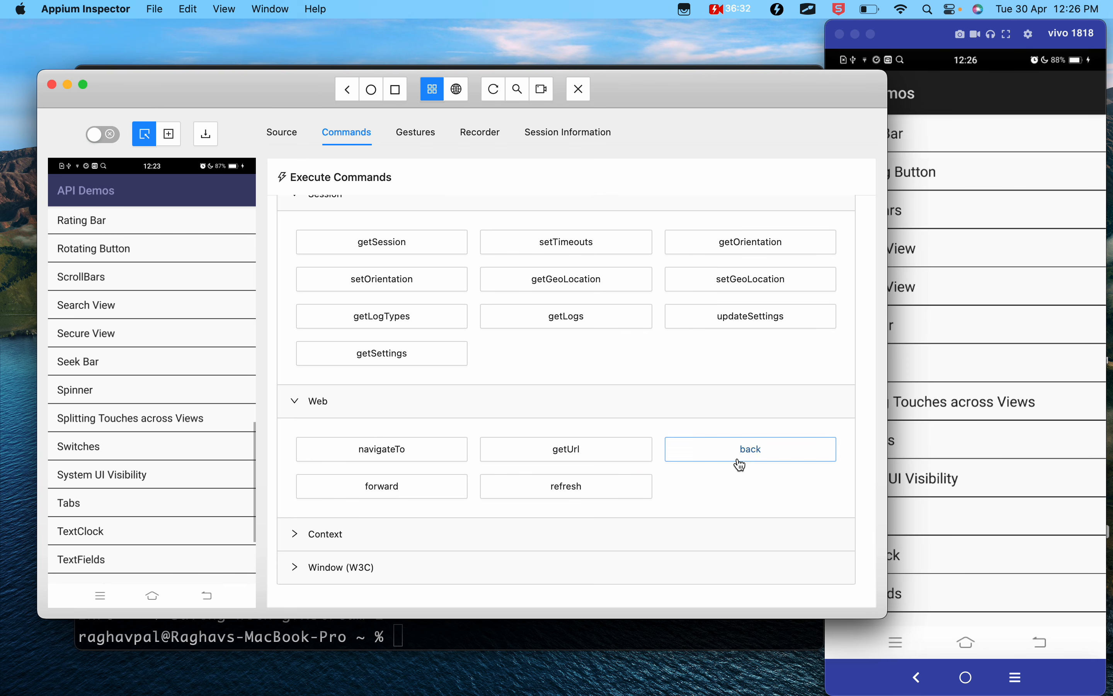
pyautogui.click(346, 545)
pyautogui.scroll(-2, 345, 541)
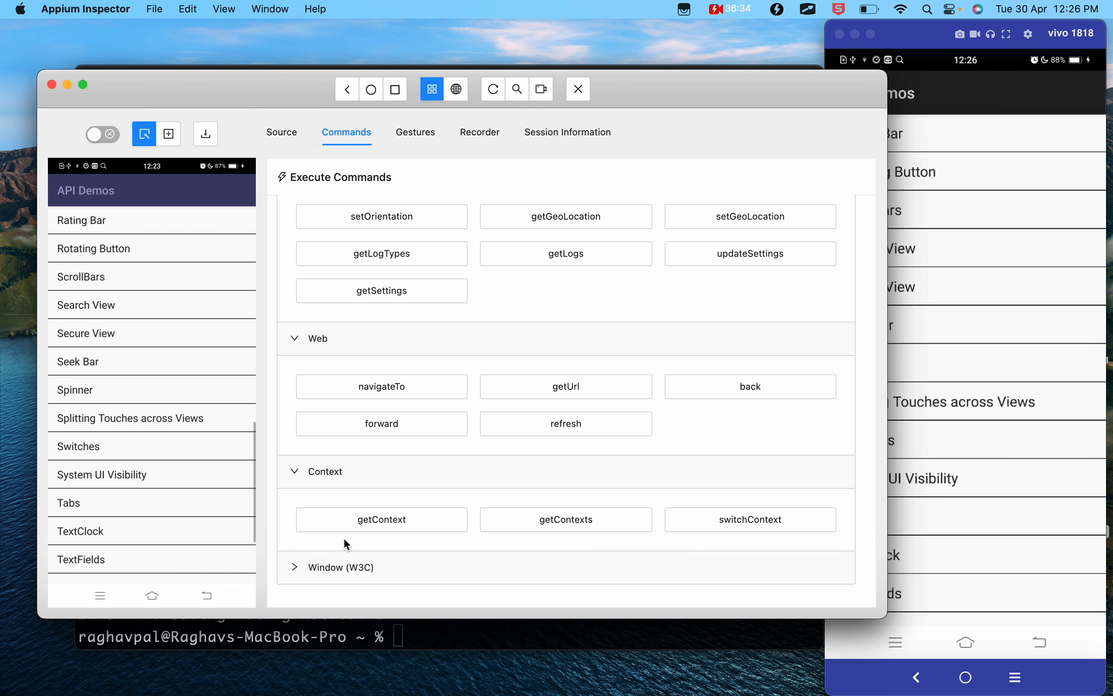
pyautogui.click(356, 522)
pyautogui.click(341, 567)
pyautogui.scroll(-3, 339, 571)
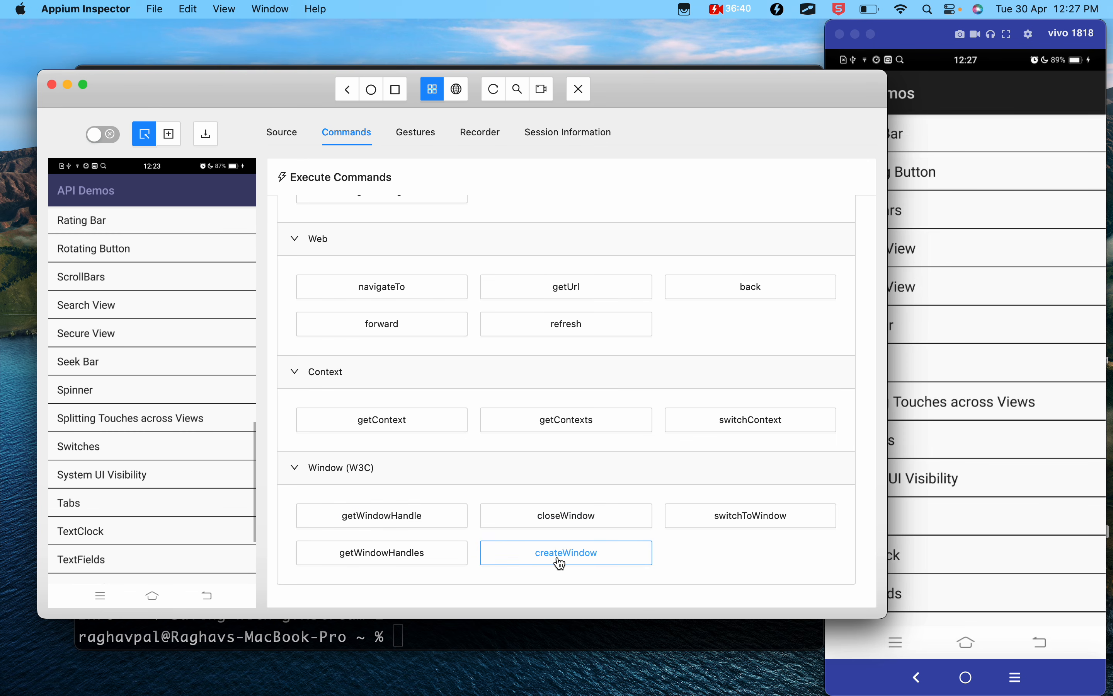
pyautogui.scroll(15, 506, 437)
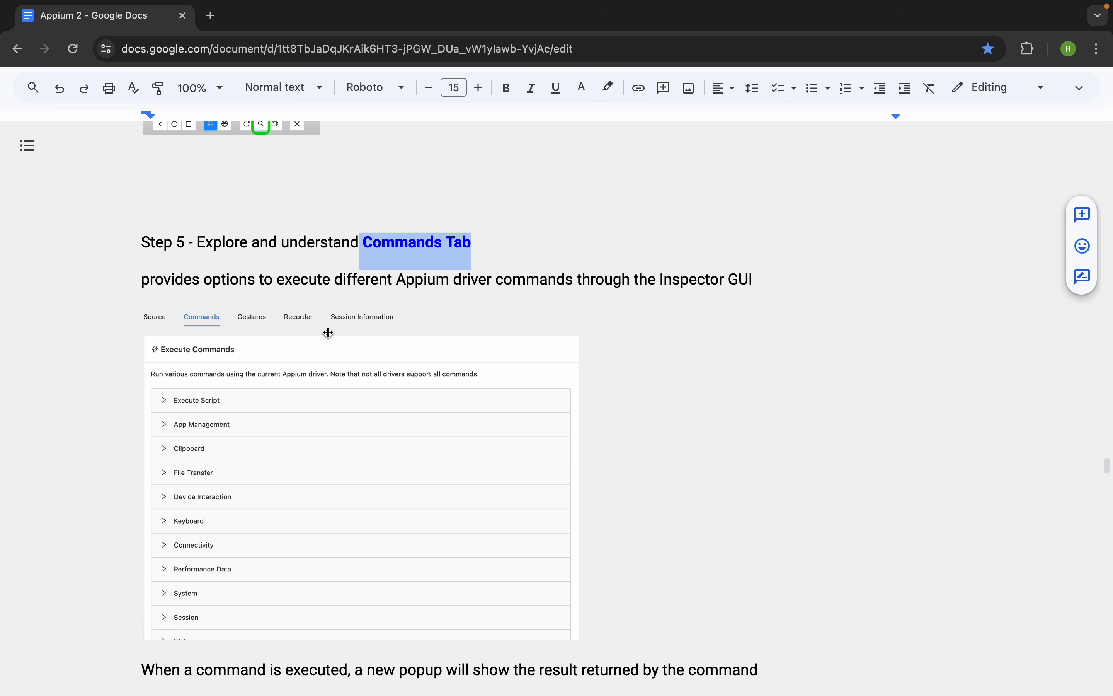
# - Switch to the Google Docs notes and read from the command result popup example to Step 6 on the Gestures Tab
pyautogui.click(641, 411)
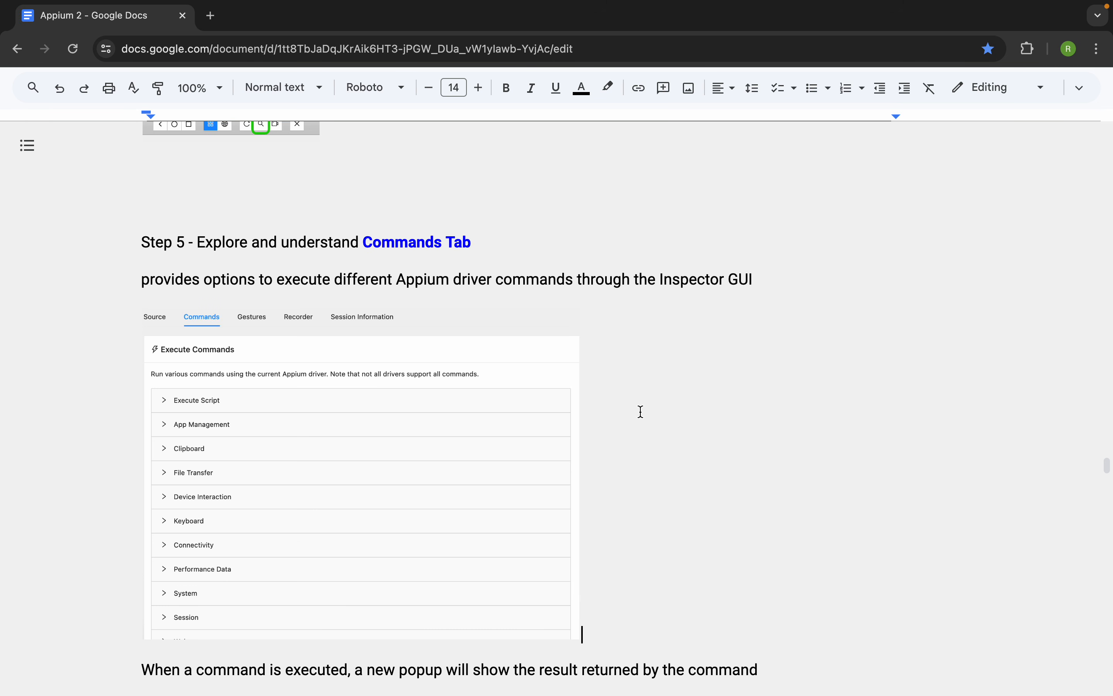
pyautogui.scroll(-7, 641, 411)
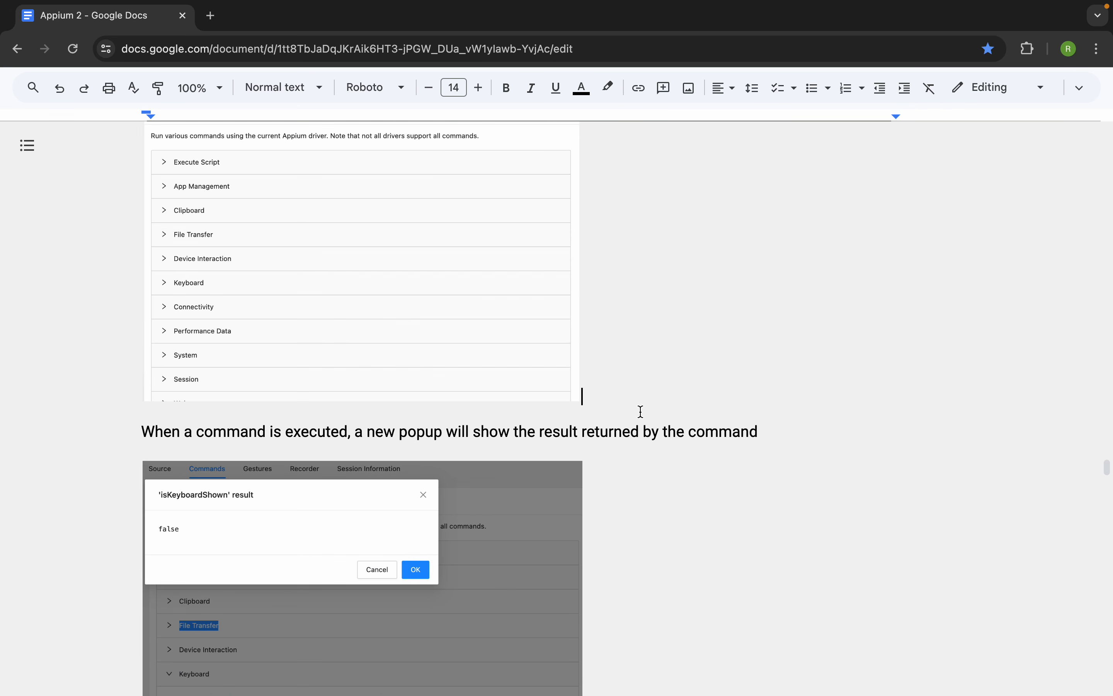
pyautogui.scroll(-1, 640, 410)
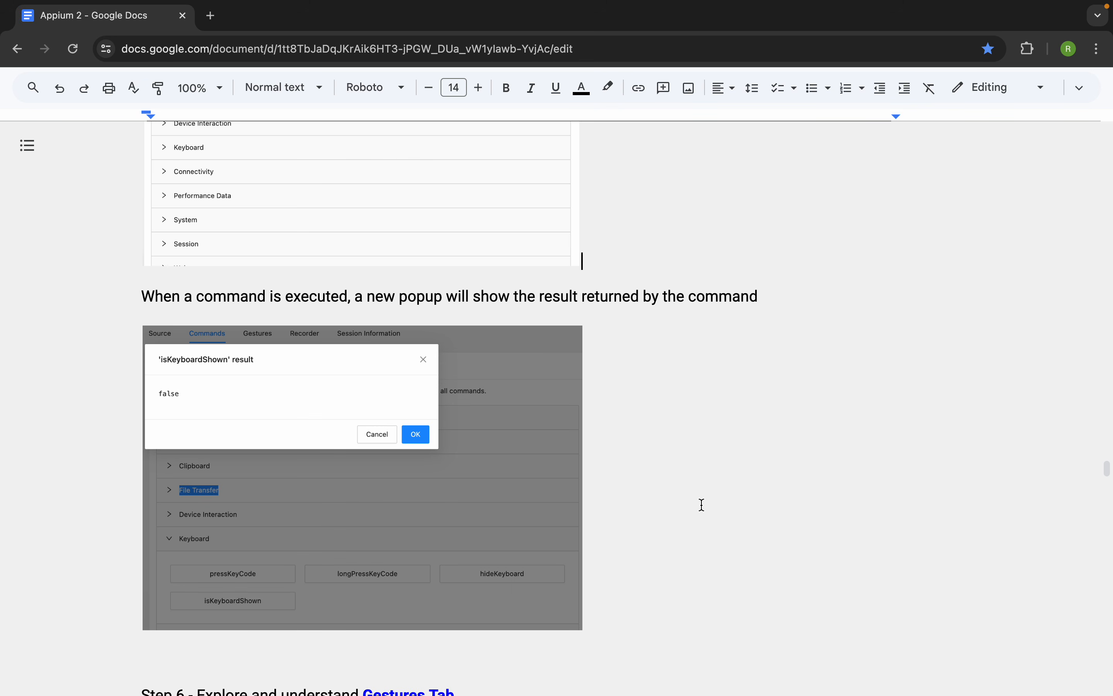
pyautogui.scroll(-4, 702, 505)
pyautogui.scroll(-5, 702, 504)
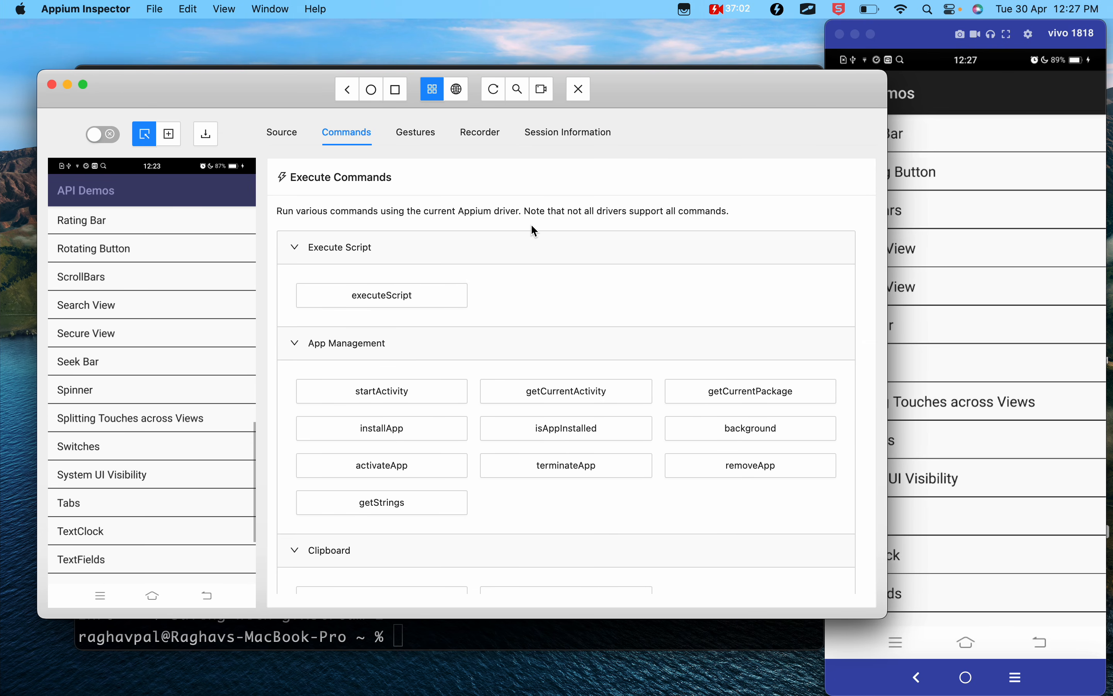
# - Return to Appium Inspector, show the saved gestures and look through the whole list
pyautogui.click(424, 139)
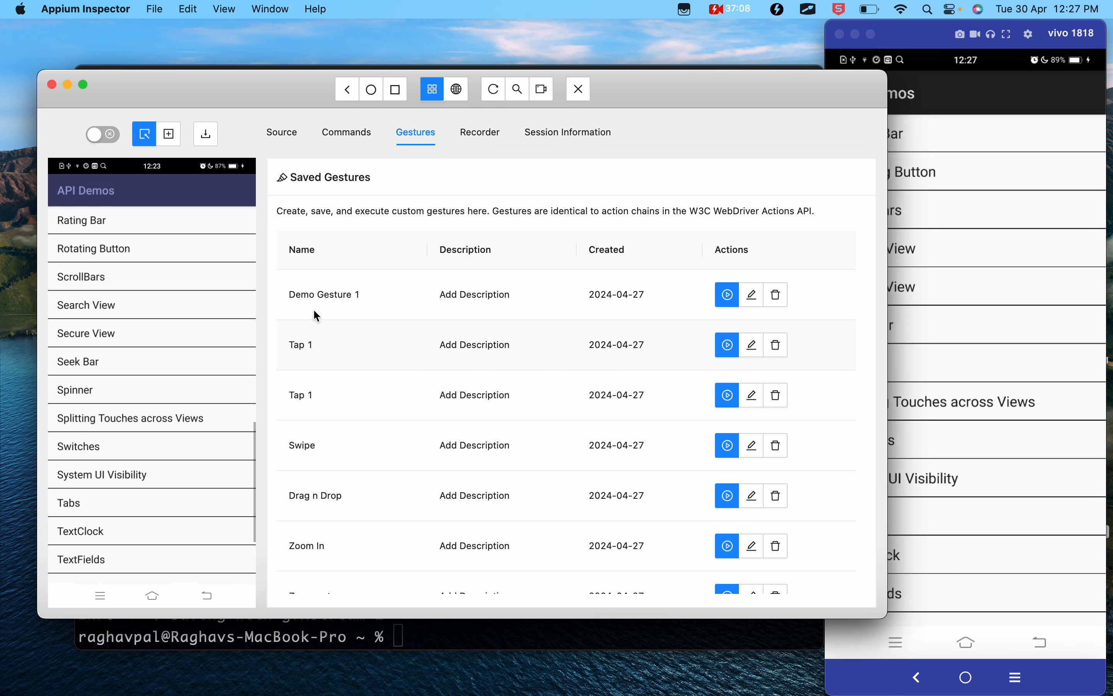
pyautogui.scroll(-3, 664, 478)
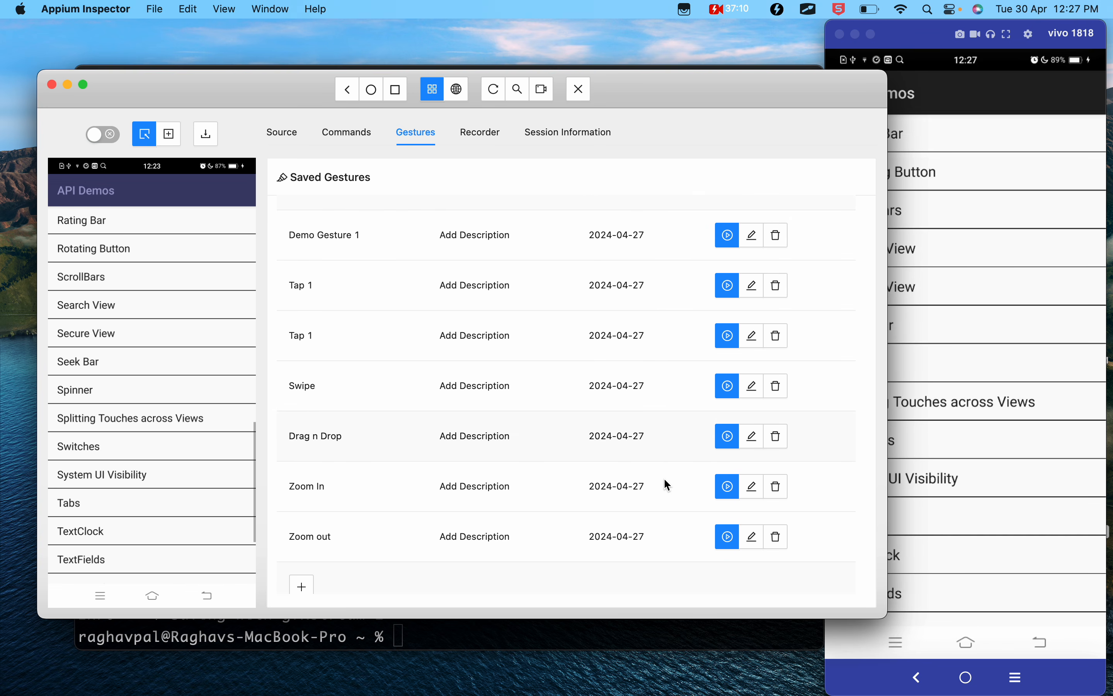
pyautogui.scroll(3, 507, 405)
pyautogui.moveTo(287, 266); pyautogui.dragTo(826, 607)
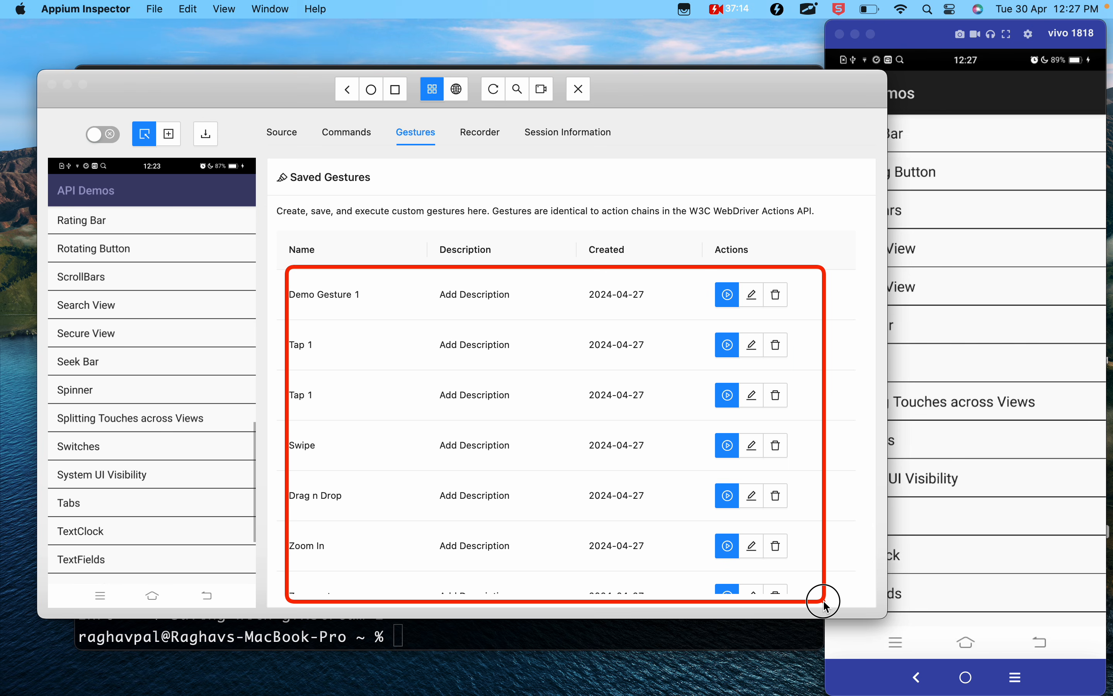
pyautogui.press('Escape')
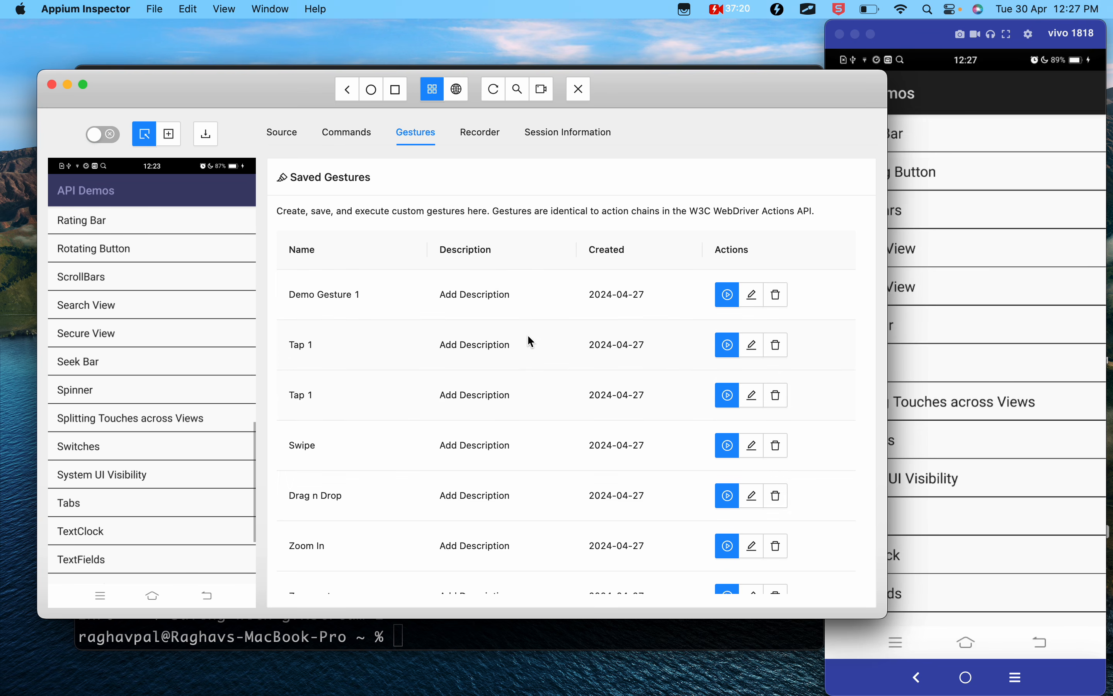
pyautogui.scroll(-3, 373, 302)
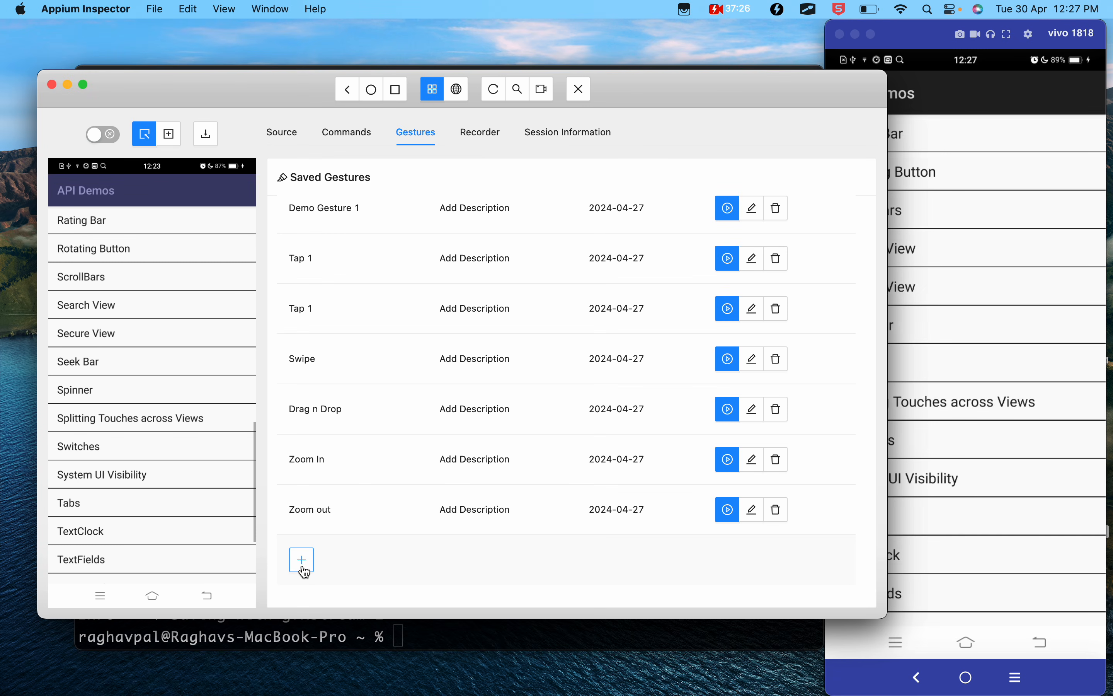
# - Open a blank new gesture and compare it with the Step 6 Gestures Tab example in the Google Docs notes
pyautogui.click(304, 568)
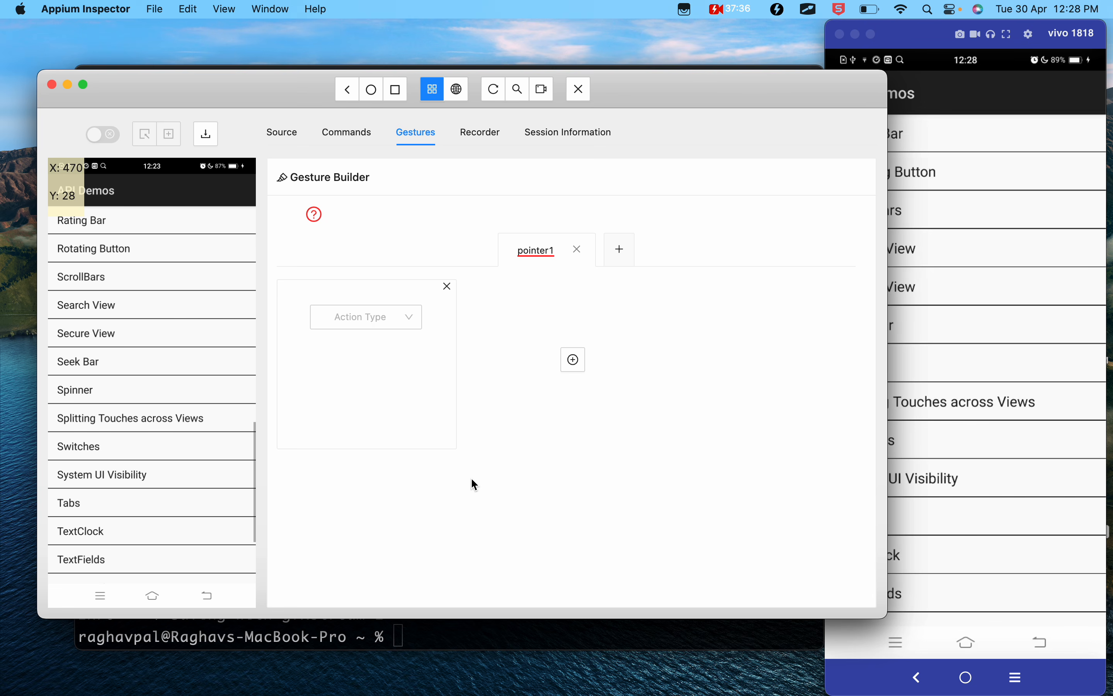
pyautogui.hotkey('ctrl', 'Left')
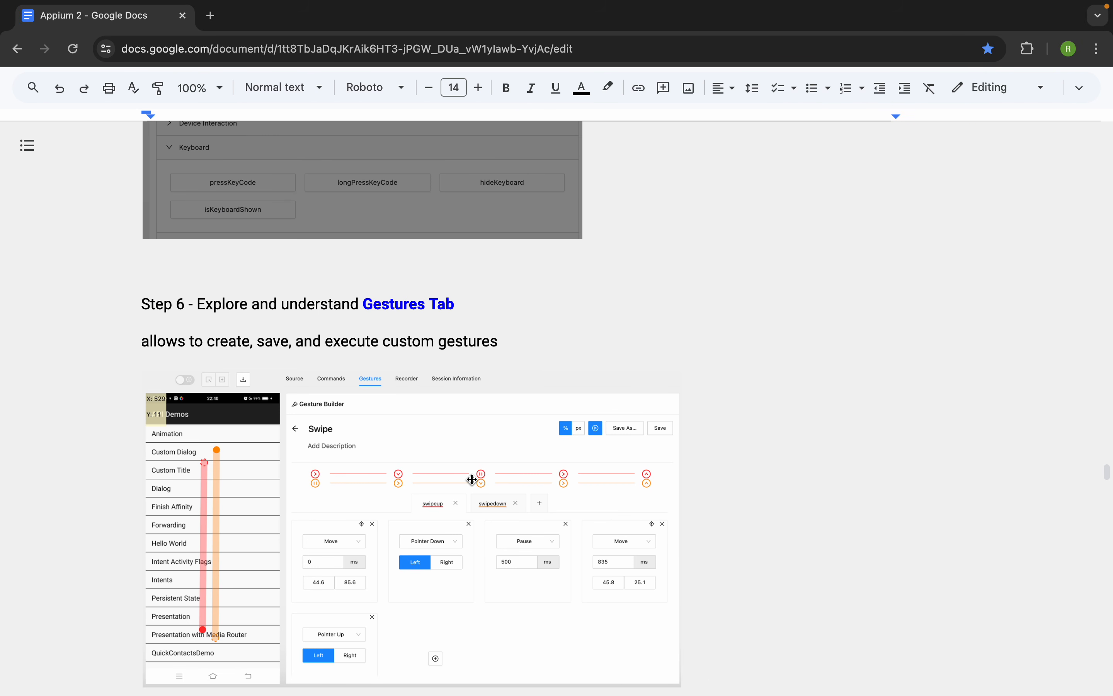
pyautogui.hotkey('ctrl', 'Right')
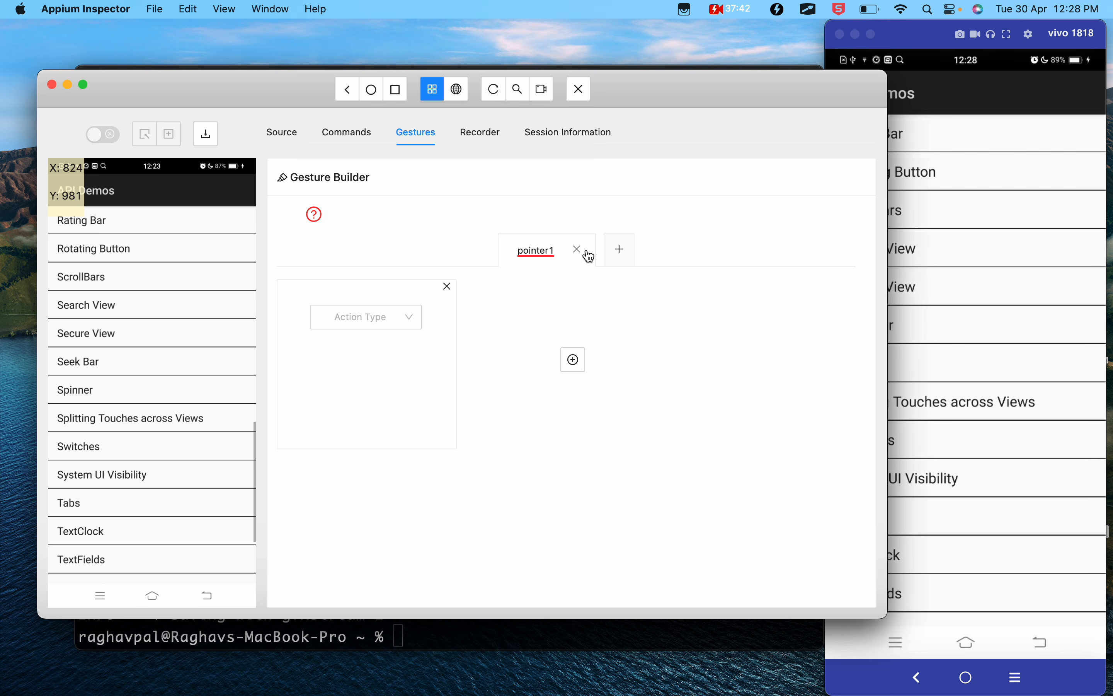
# - Restart the inspection session with the same capabilities and refresh the source and screenshot to match the device screen
pyautogui.click(500, 92)
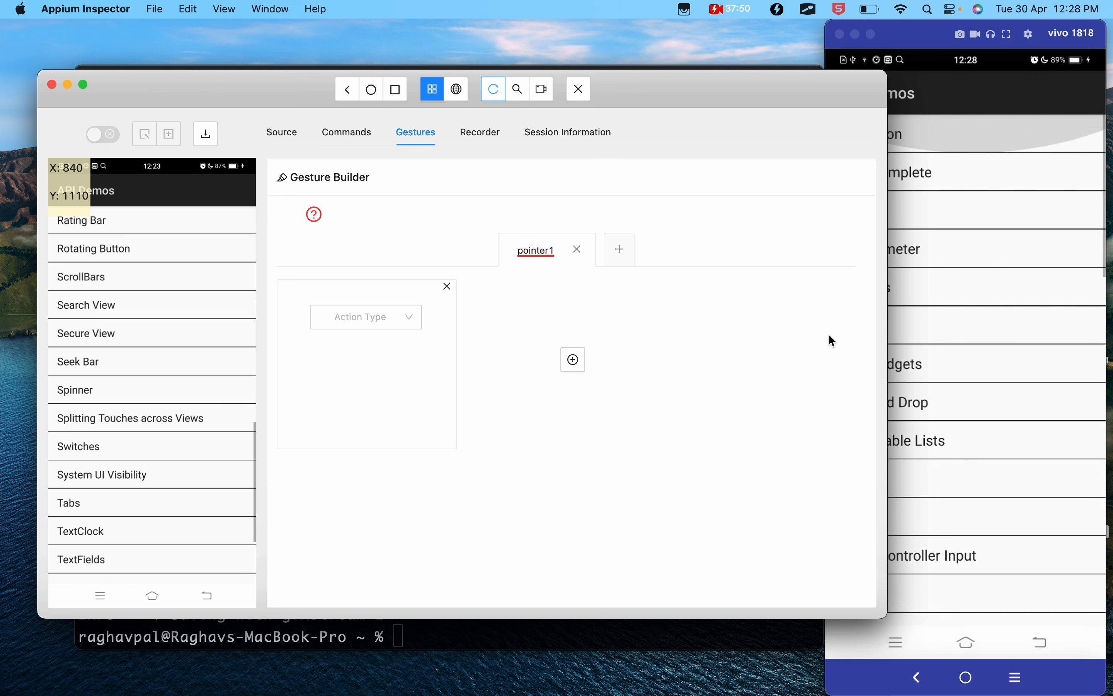
pyautogui.click(494, 92)
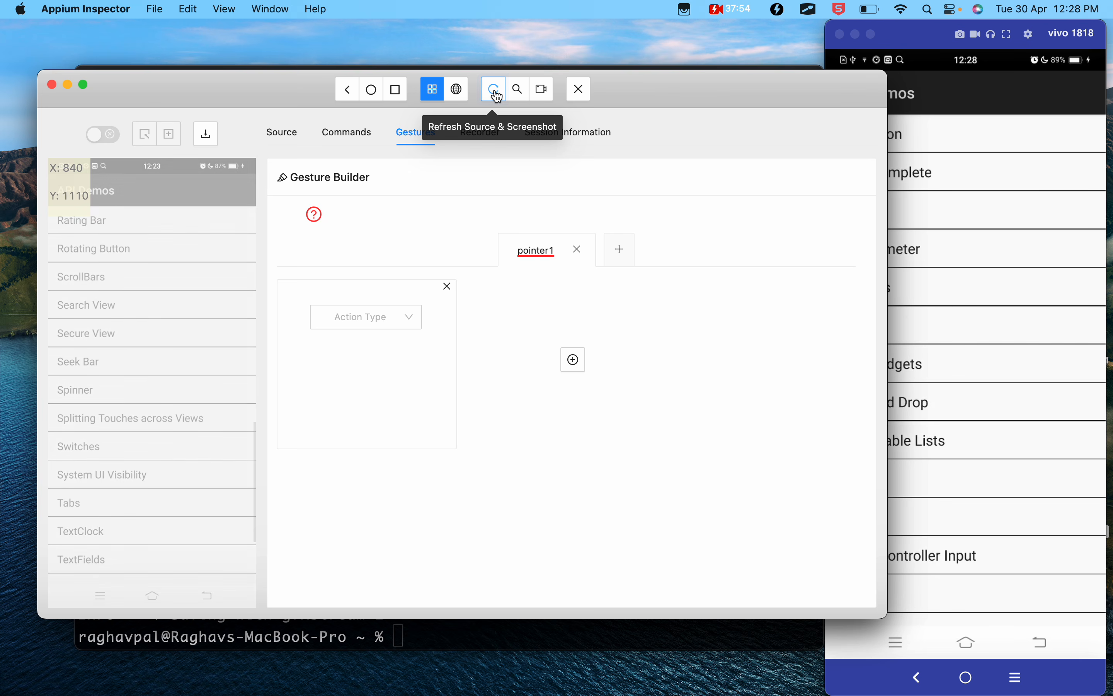
pyautogui.click(579, 90)
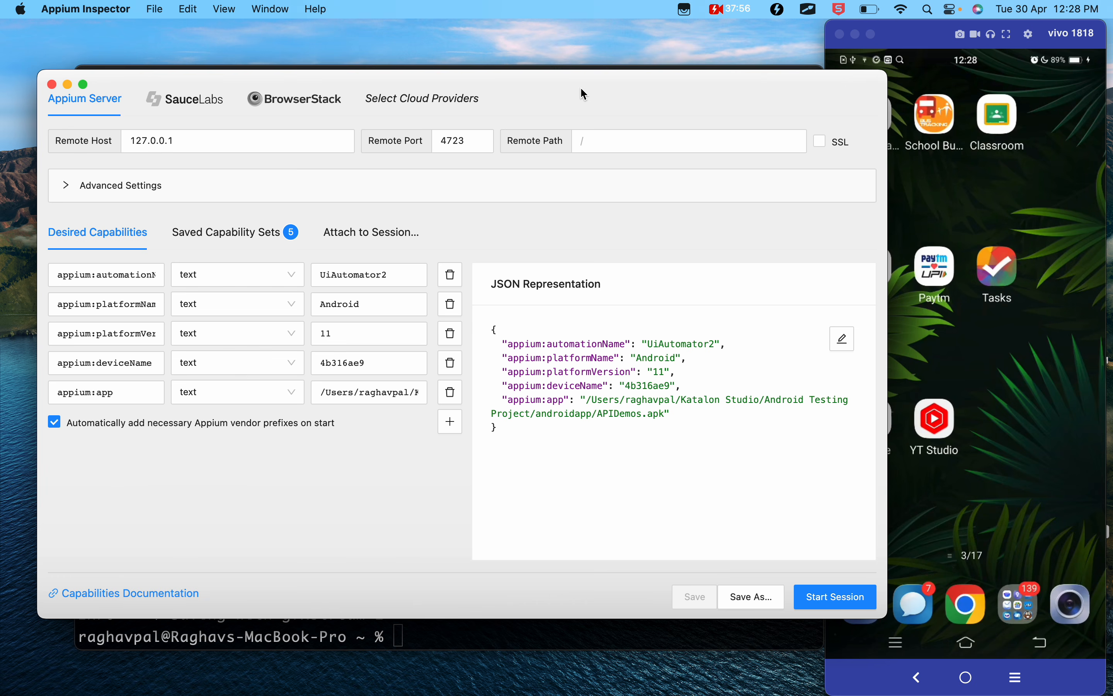
pyautogui.click(828, 597)
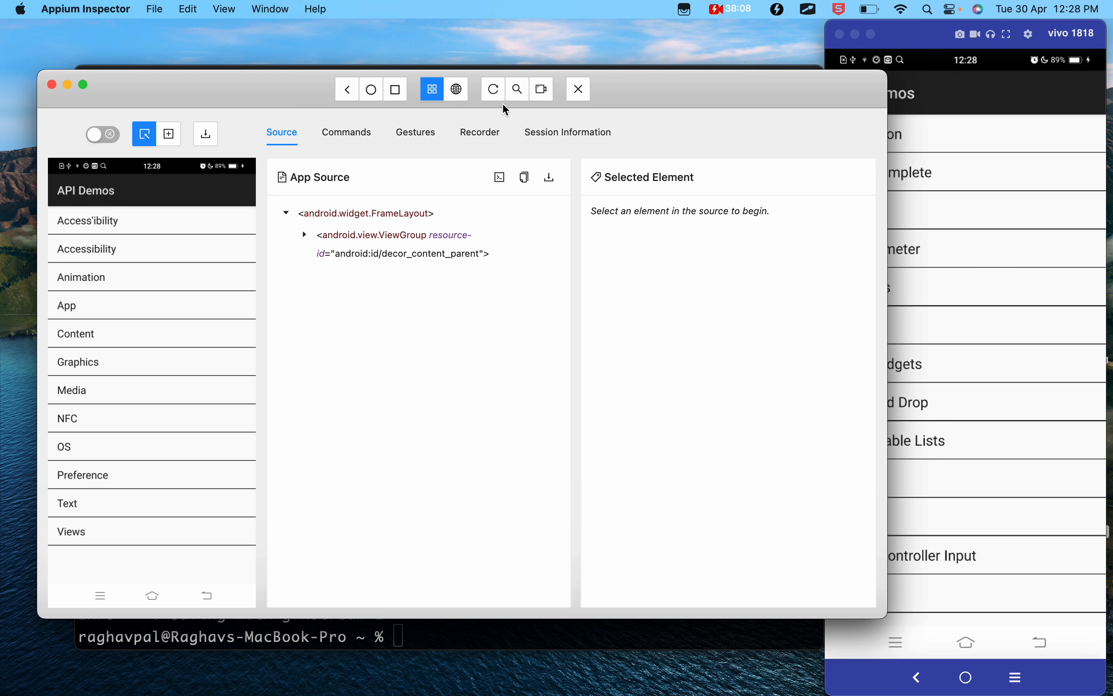
pyautogui.click(495, 89)
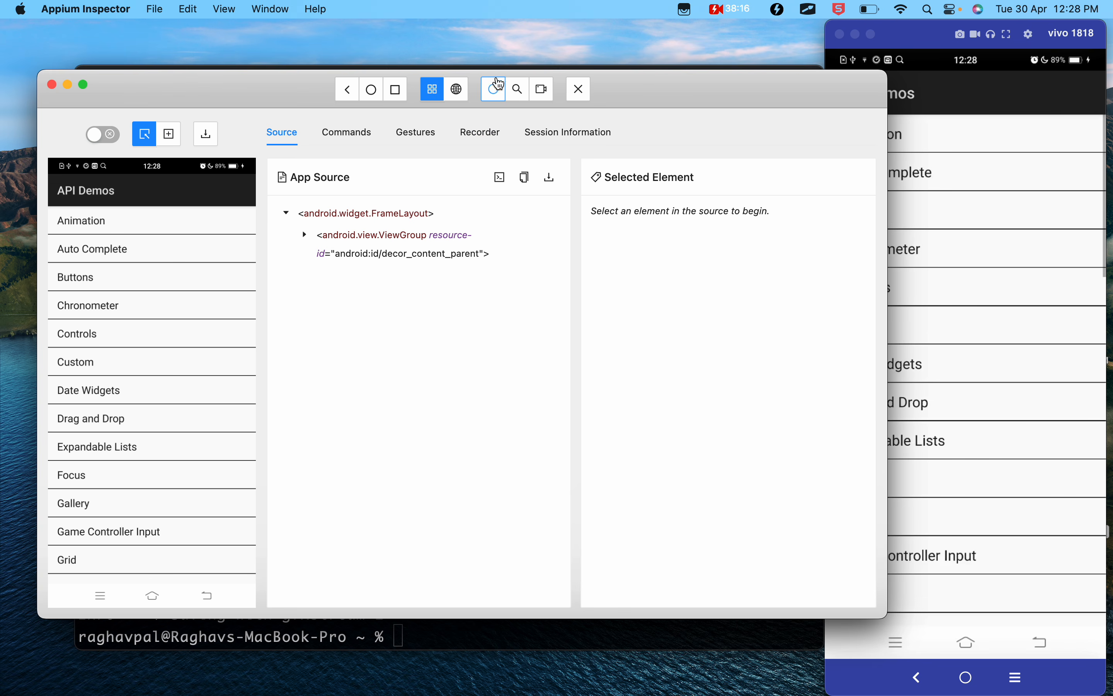
pyautogui.click(493, 90)
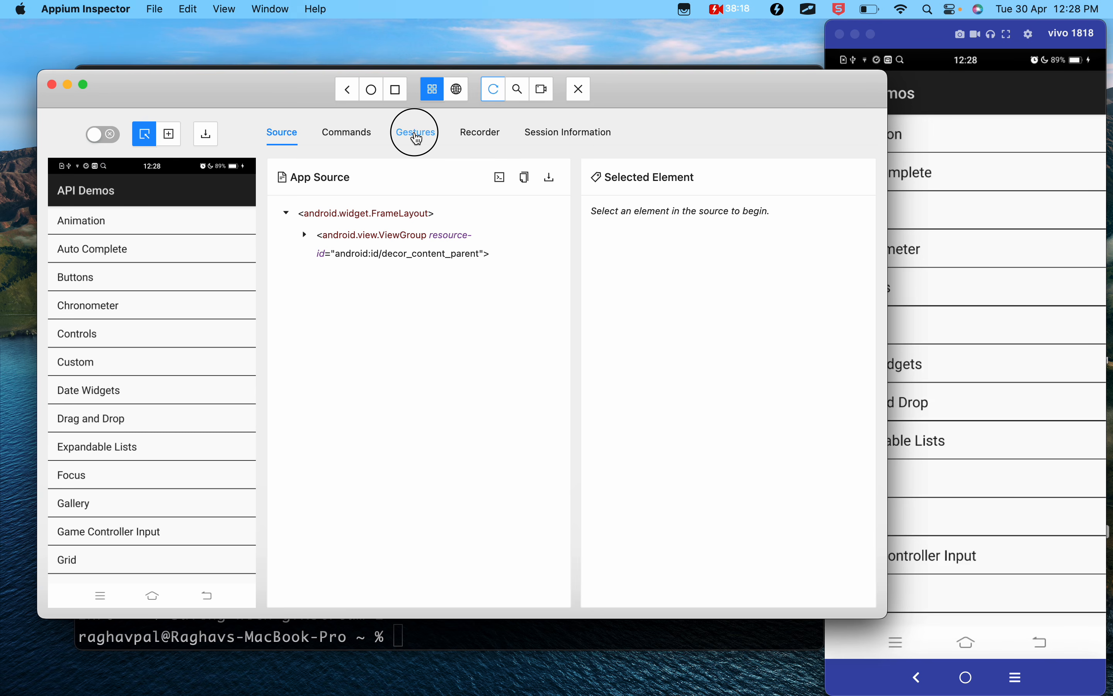
# - Create a new gesture from the list of saved gestures
pyautogui.click(417, 134)
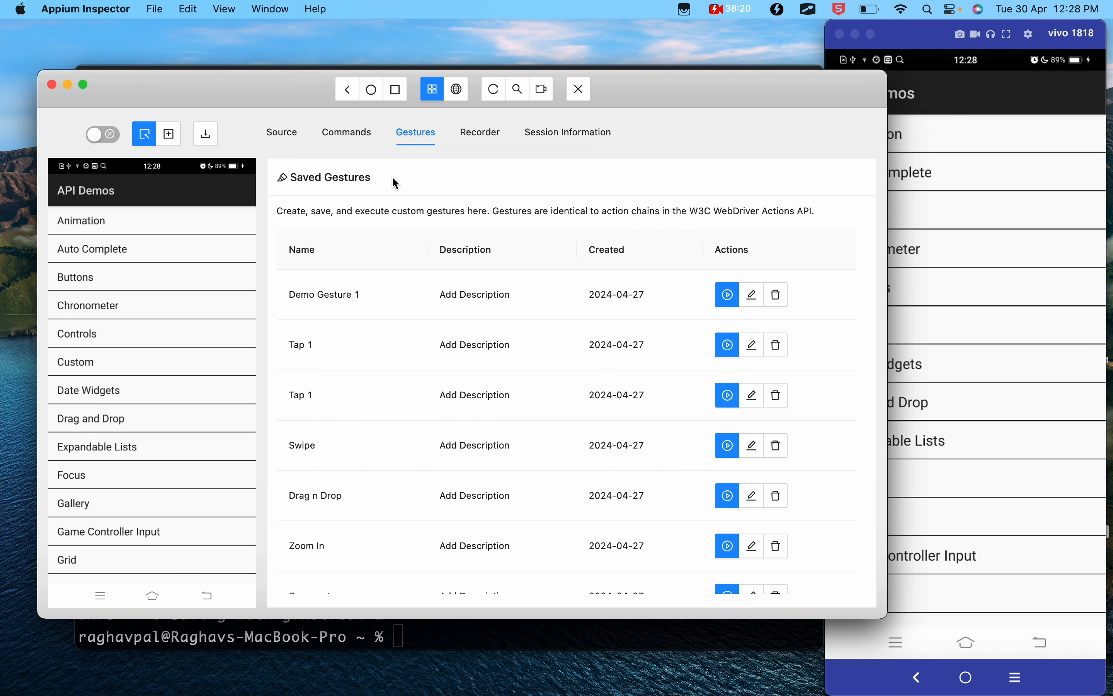
pyautogui.scroll(-3, 353, 472)
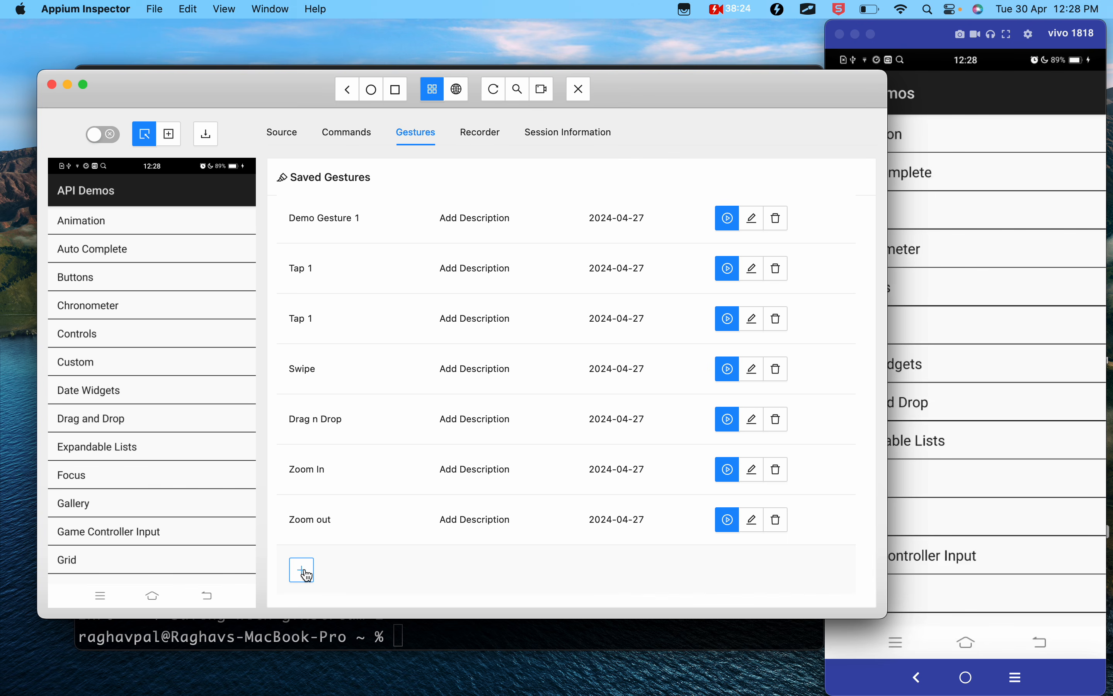
pyautogui.scroll(-1, 463, 444)
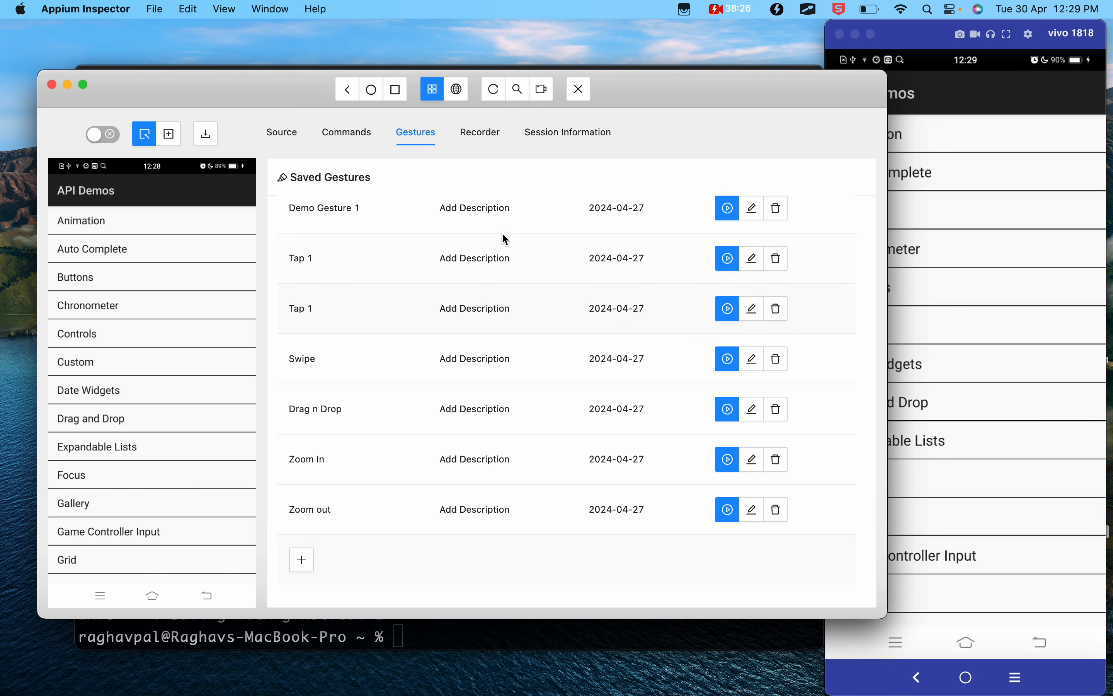
pyautogui.click(302, 559)
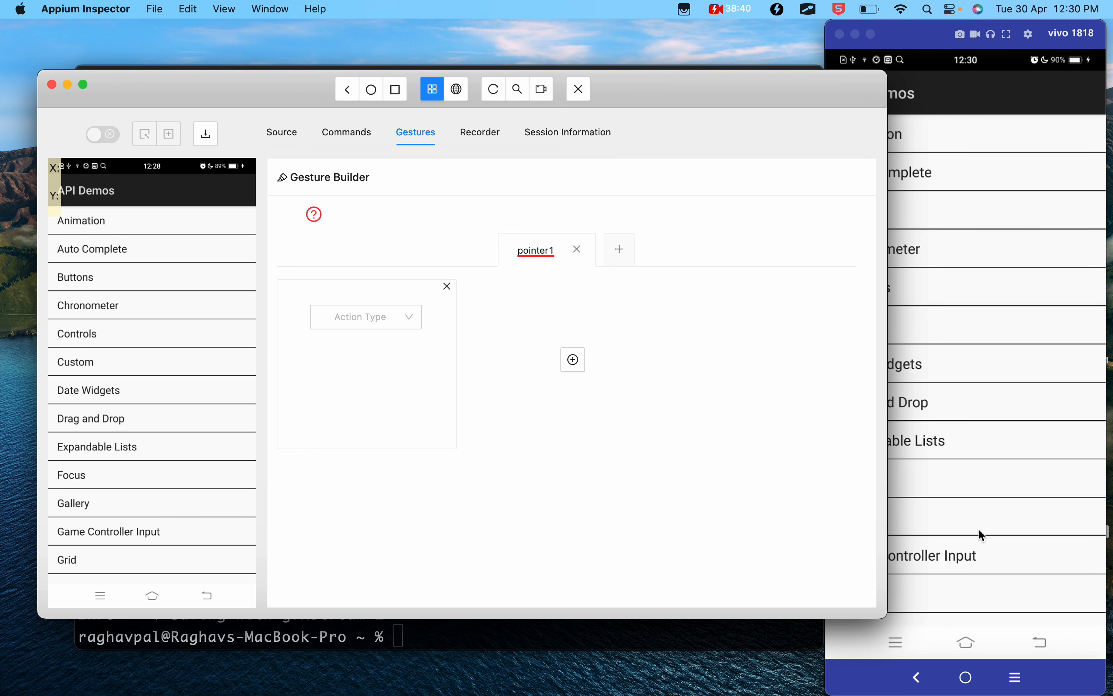
# - Set the first action of pointer1 to Move and switch the gesture's coordinate unit to px
pyautogui.scroll(-5, 979, 531)
pyautogui.scroll(5, 979, 530)
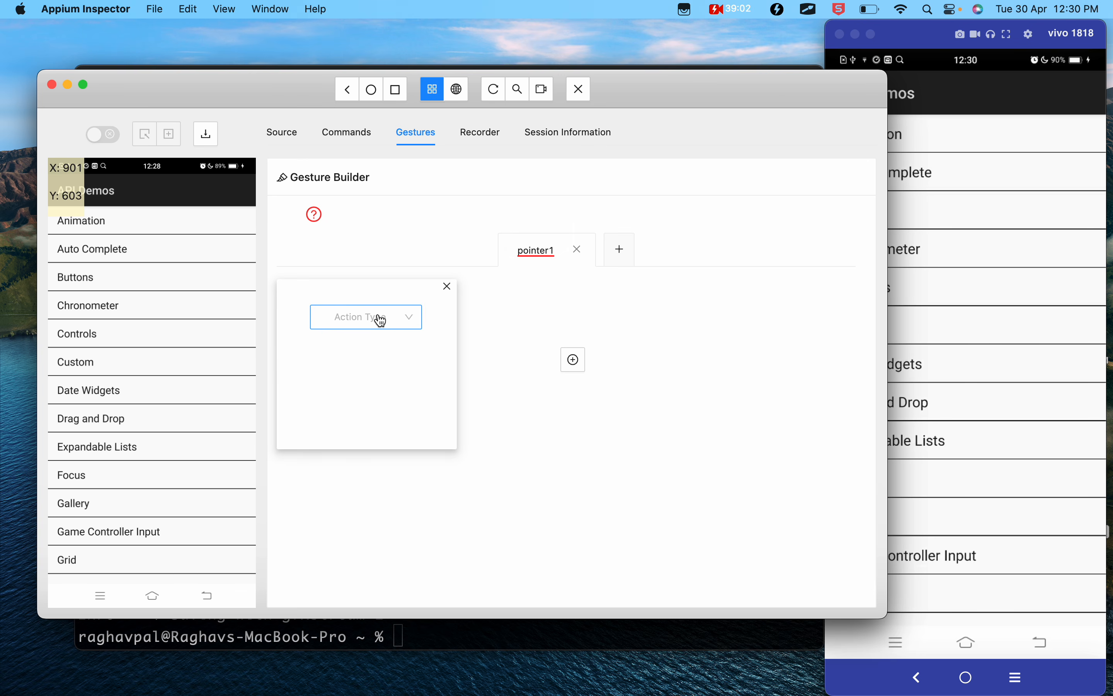
pyautogui.click(399, 326)
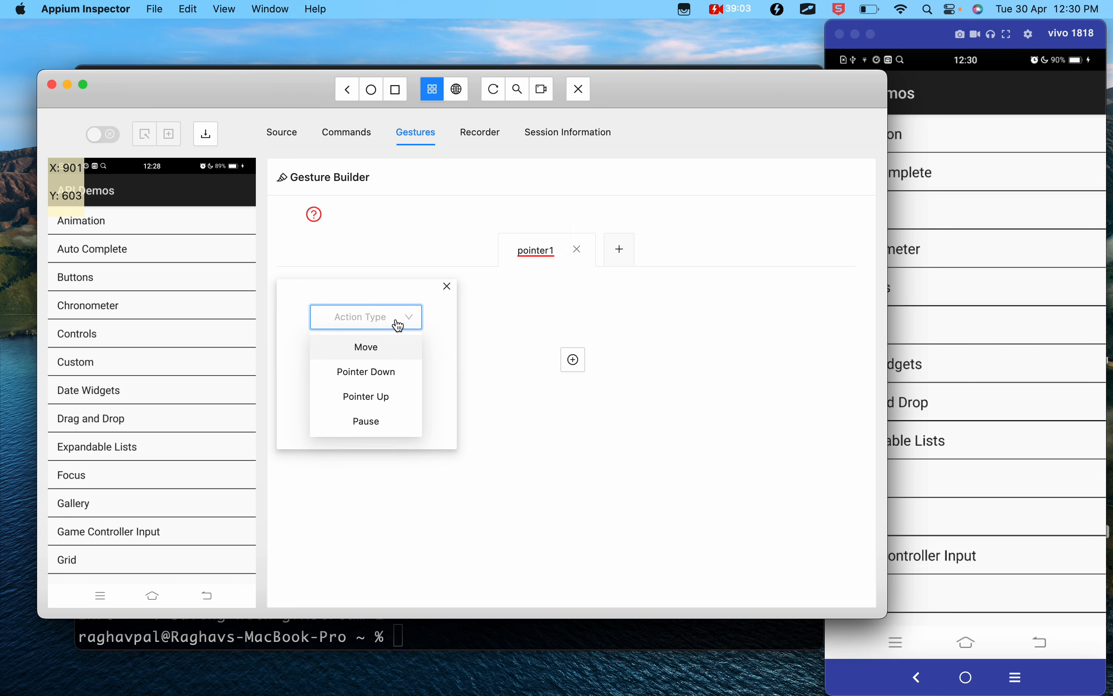
pyautogui.click(373, 354)
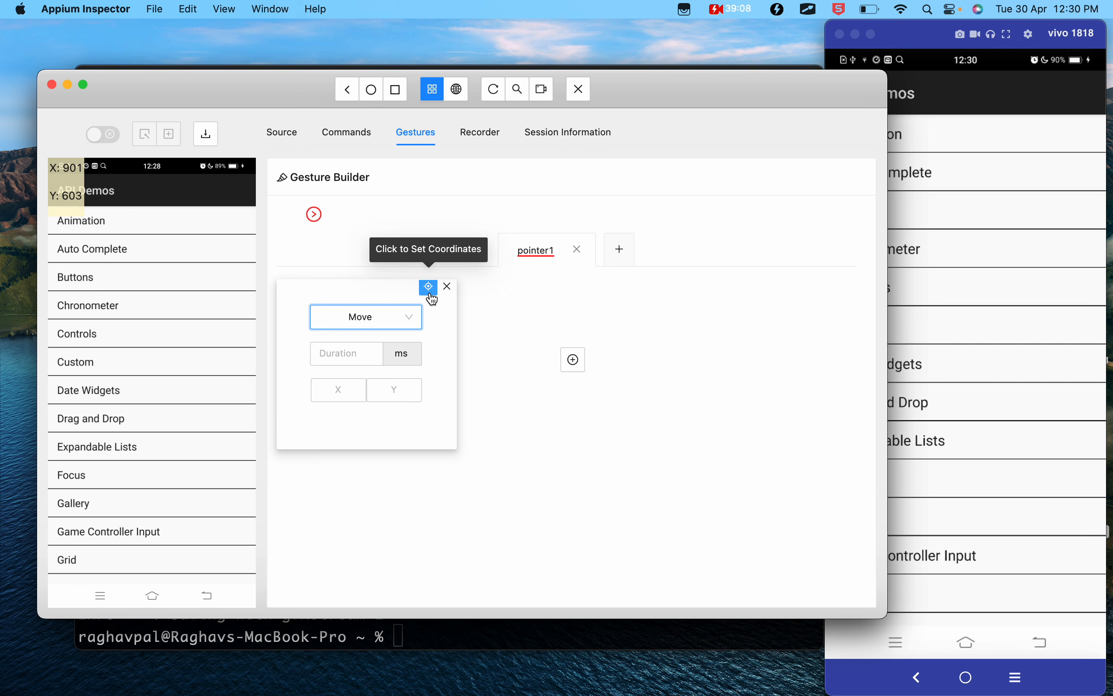
pyautogui.scroll(3, 432, 298)
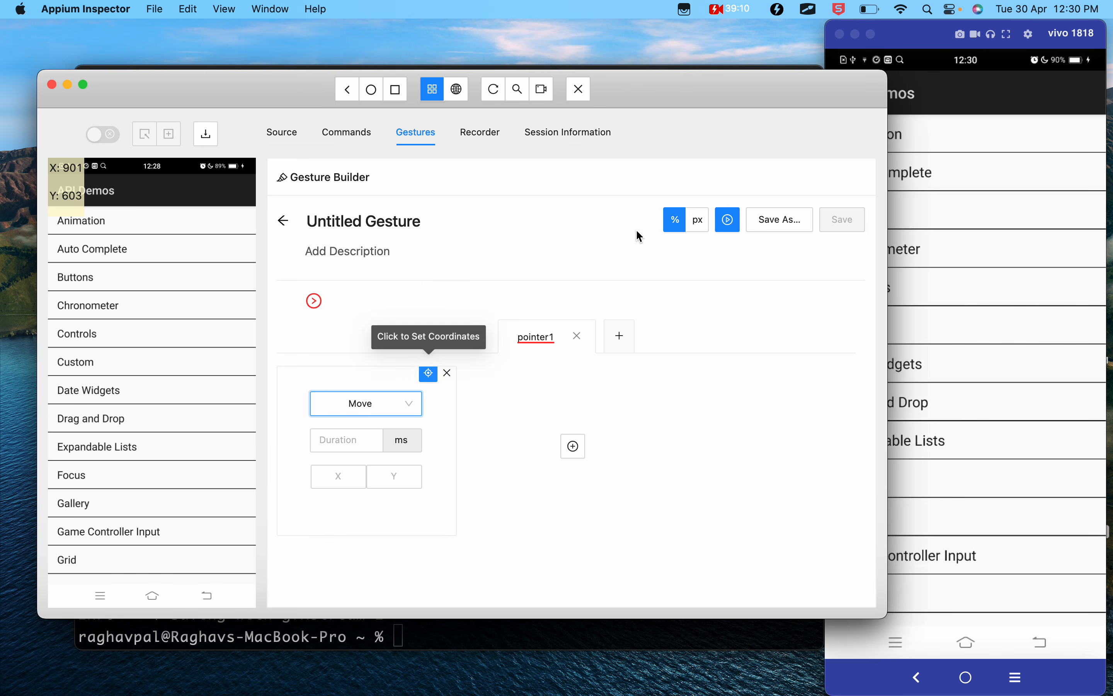
pyautogui.click(697, 225)
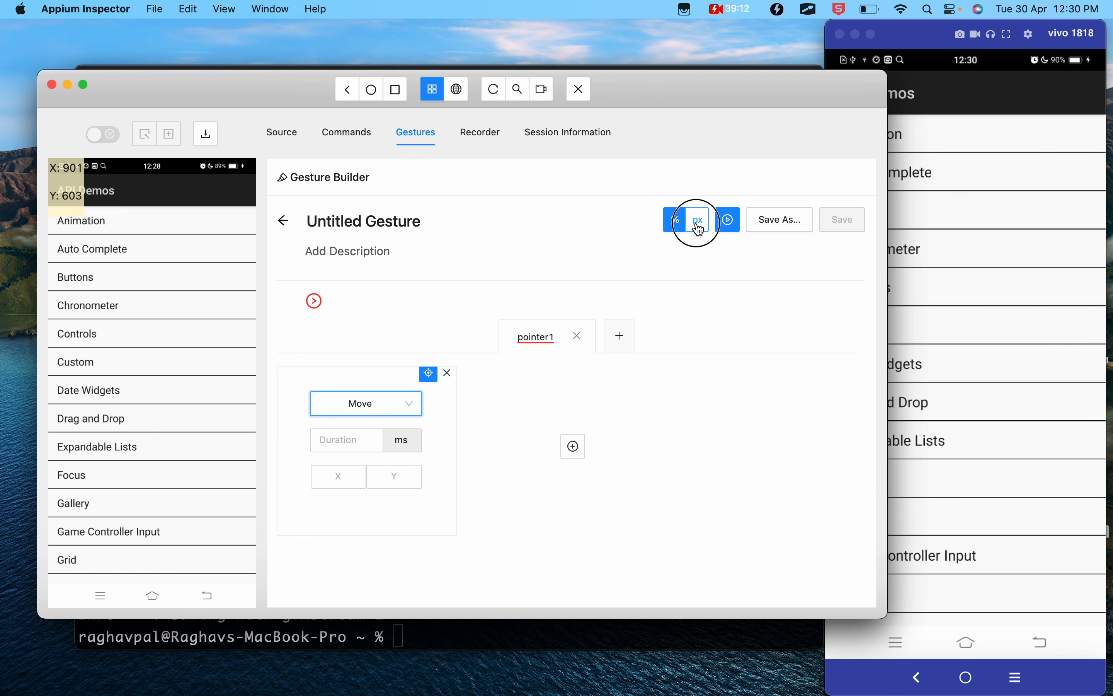
# - With px as the coordinate unit, pick X 310, Y 1829 beside Gallery on the device screenshot as the first Move's target
pyautogui.click(676, 228)
pyautogui.click(703, 227)
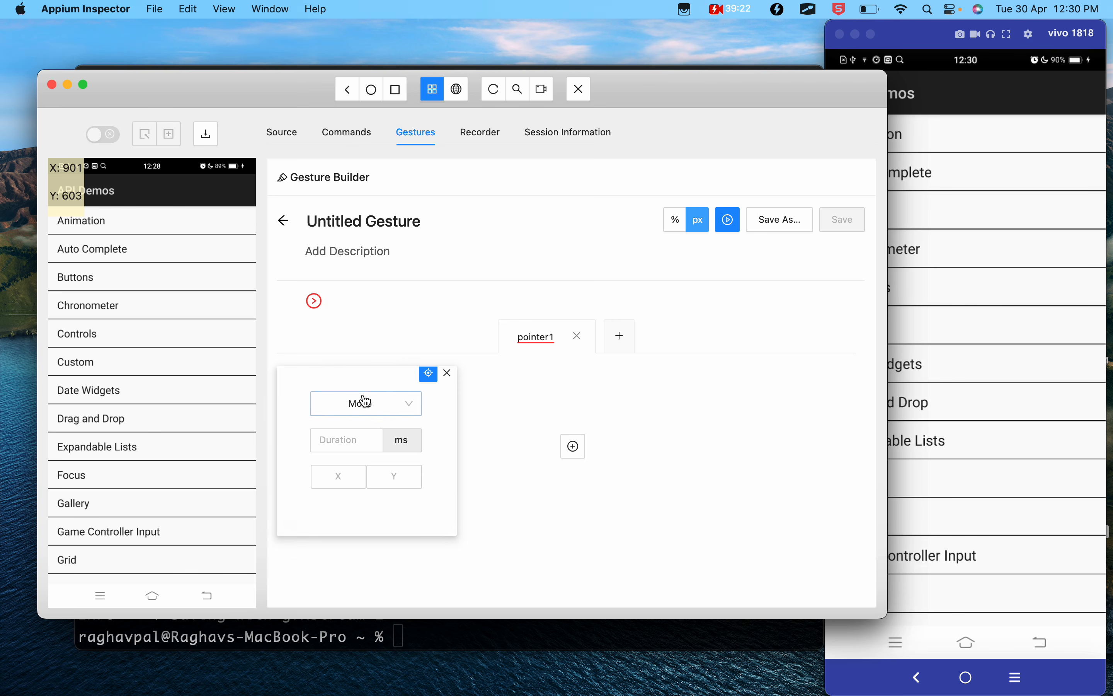
pyautogui.click(107, 509)
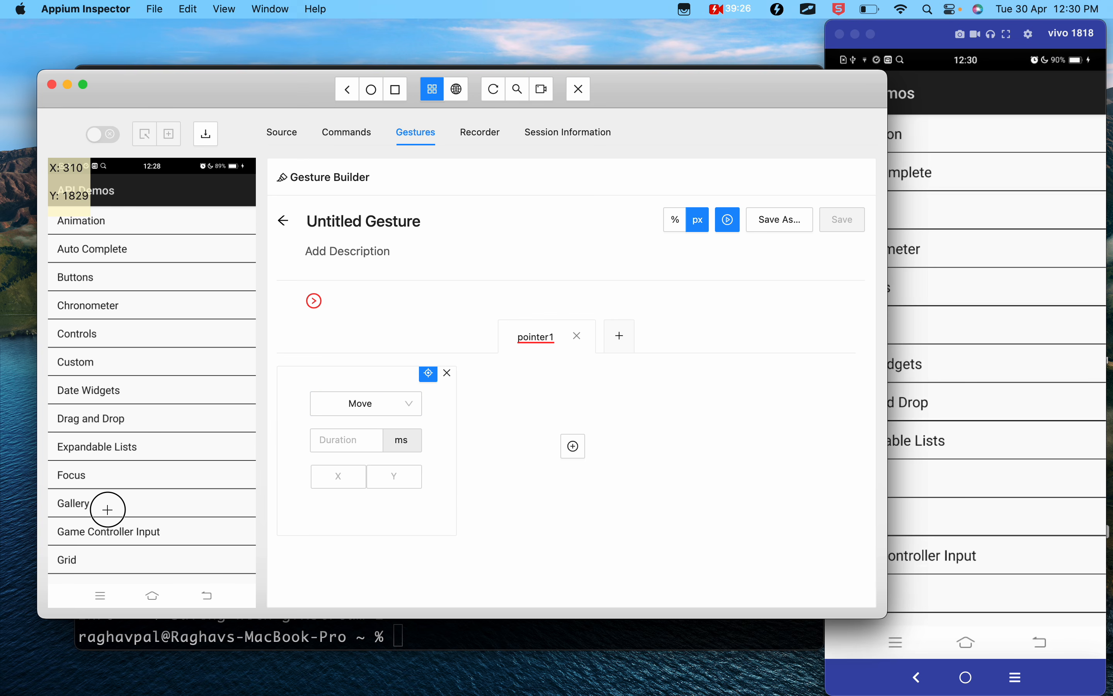
pyautogui.click(348, 482)
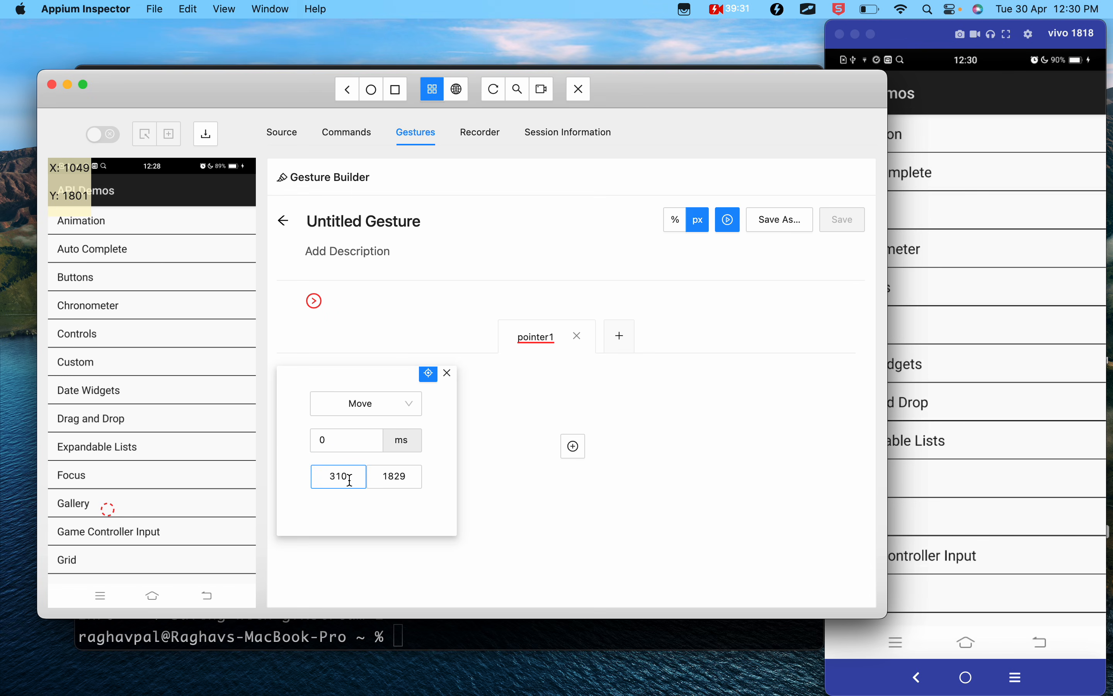
pyautogui.click(334, 402)
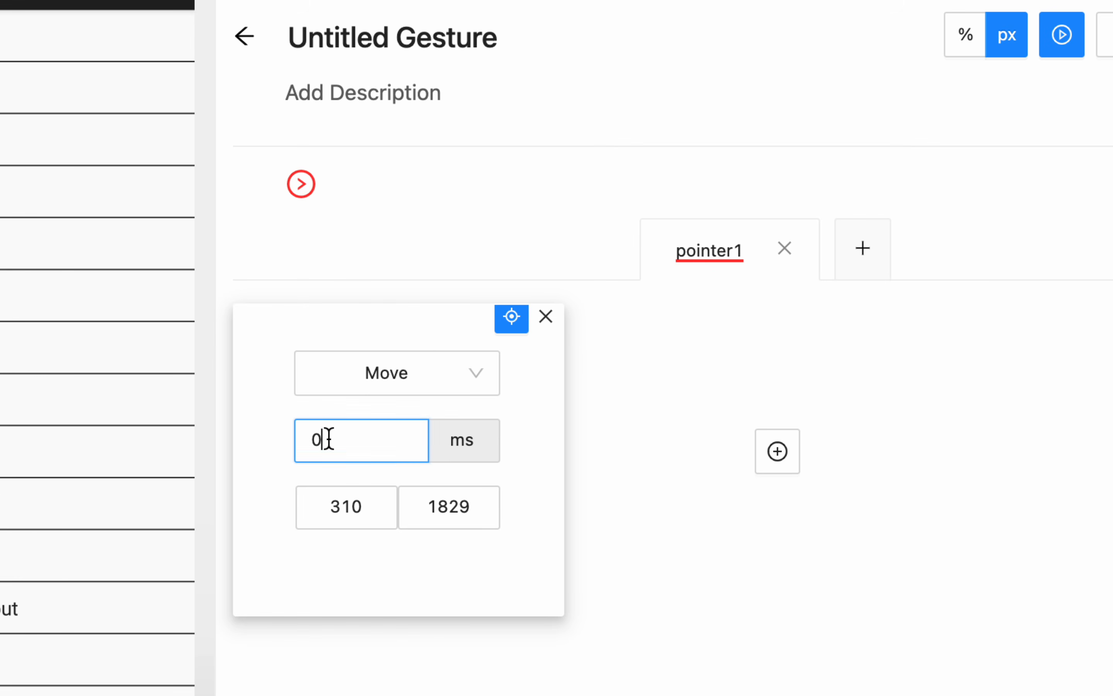
pyautogui.moveTo(328, 440); pyautogui.dragTo(308, 444)
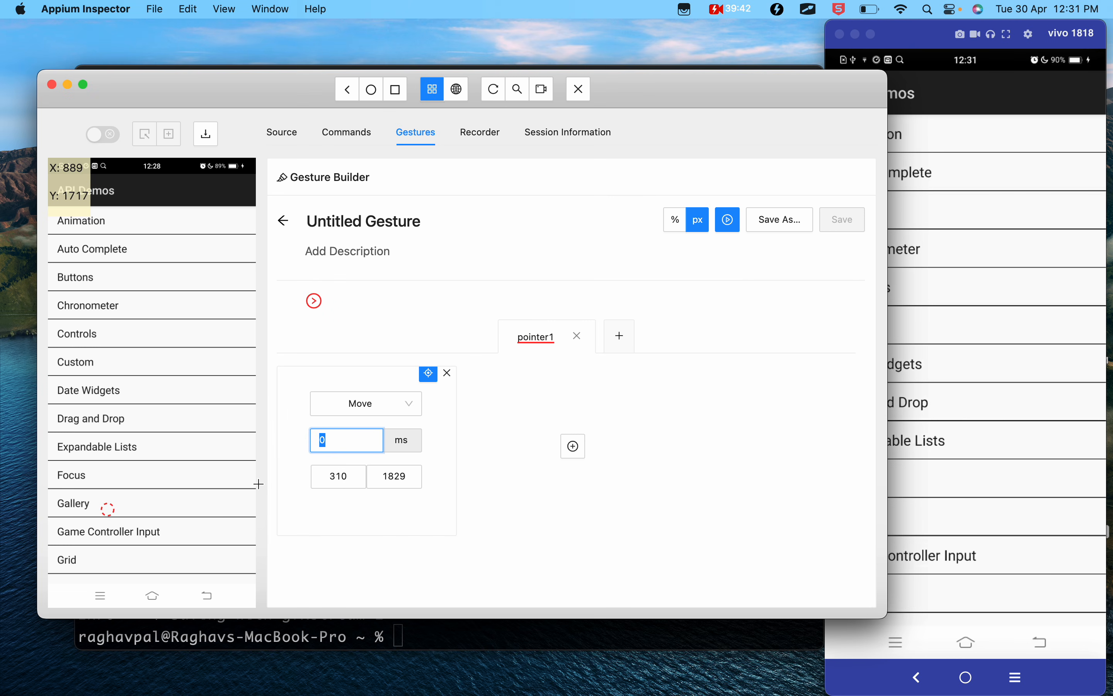
pyautogui.click(341, 440)
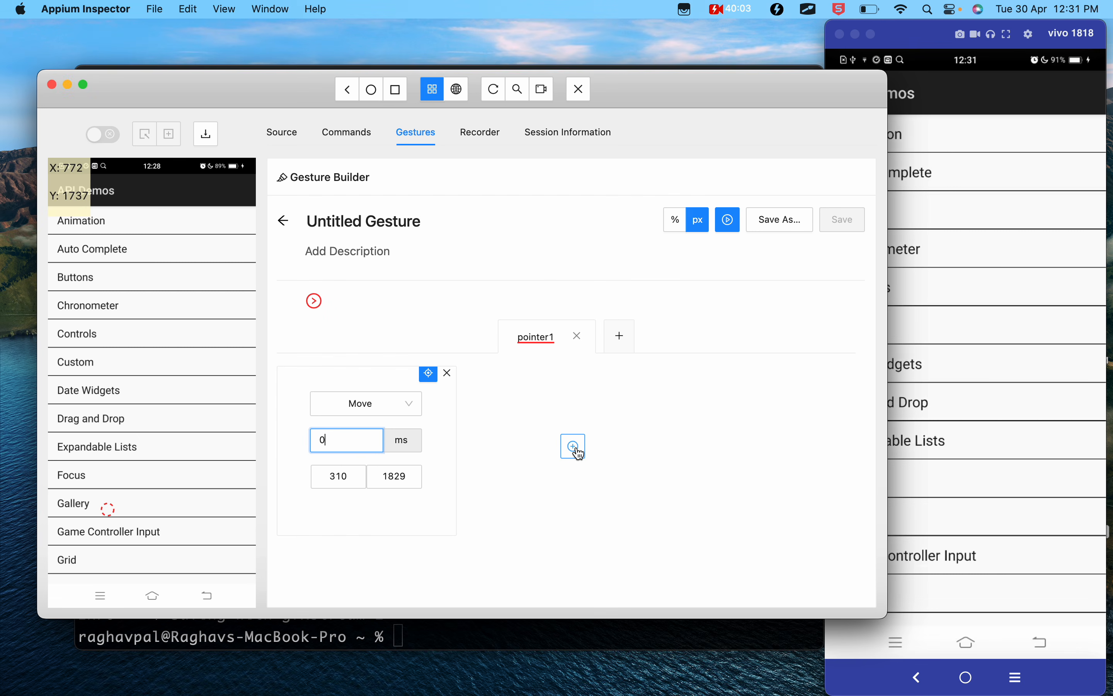
# - Add a second action to pointer1 and make it a Pointer Down with the left button
pyautogui.click(573, 451)
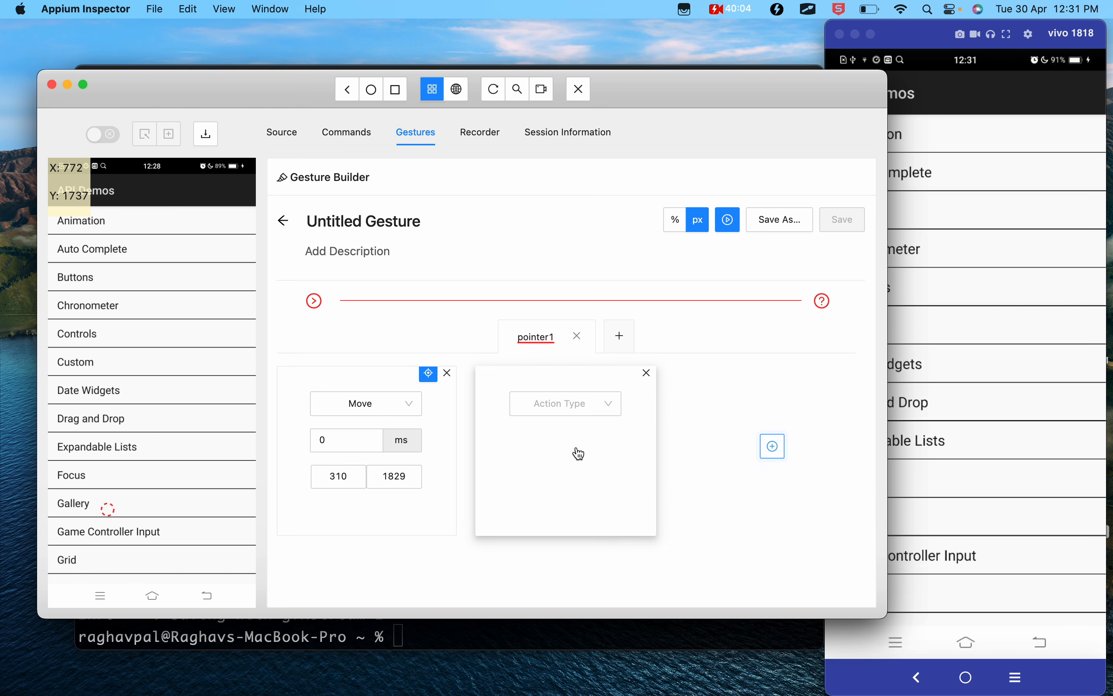
pyautogui.click(603, 408)
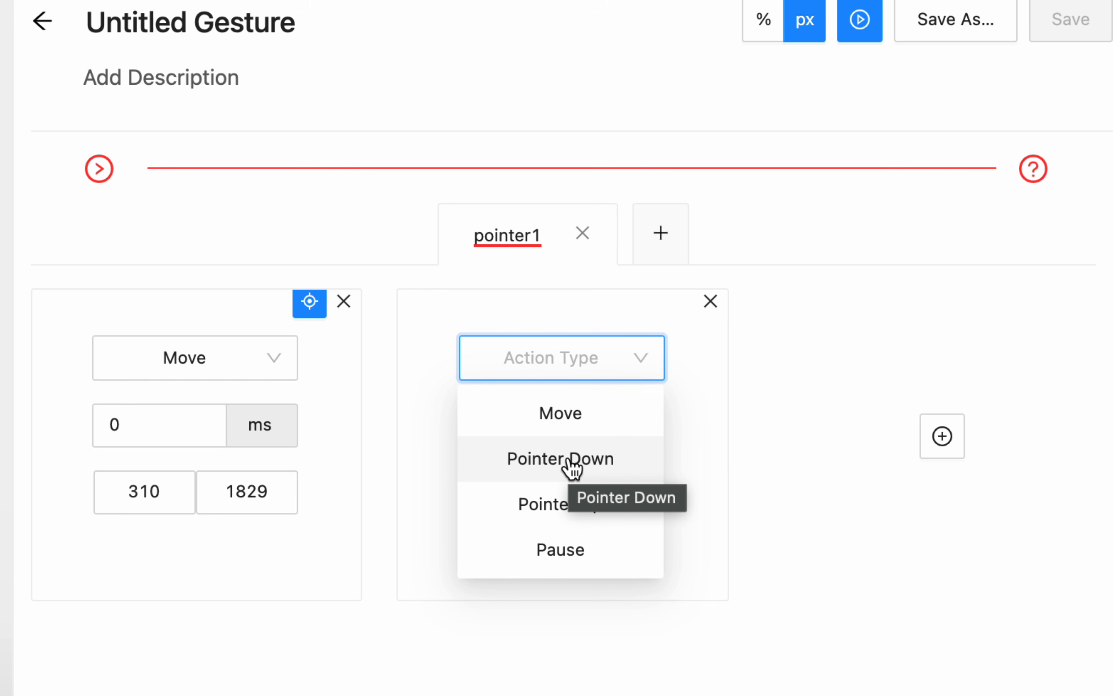
pyautogui.click(573, 460)
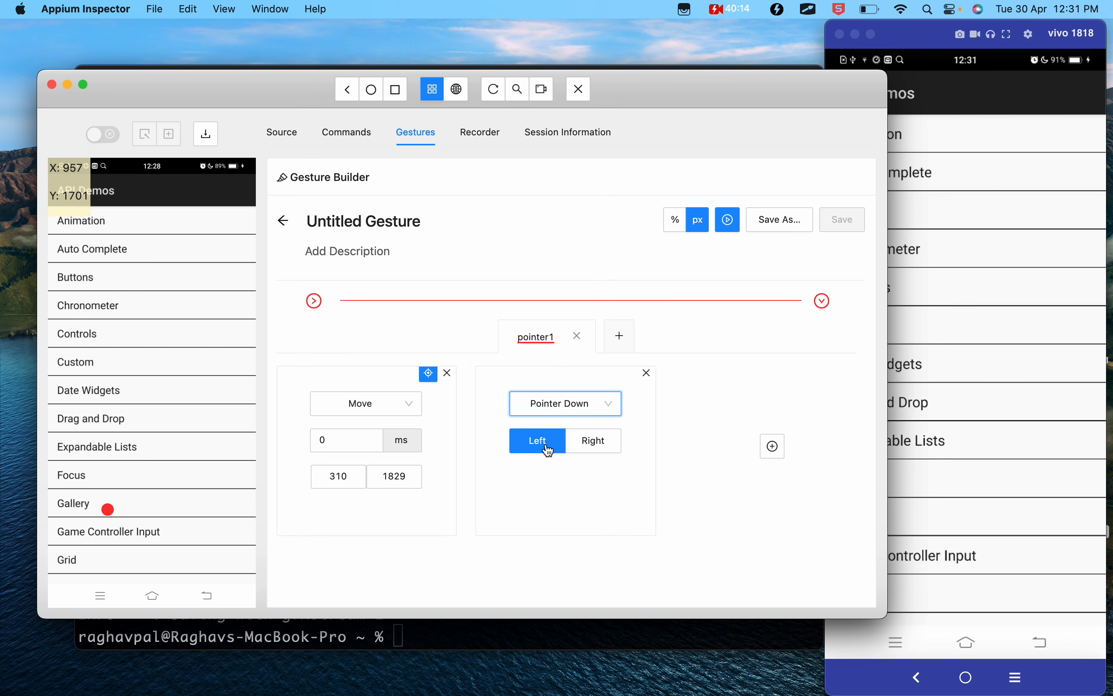
# - Add a third action to pointer1 as a Pause and set its duration to 500 ms
pyautogui.click(774, 447)
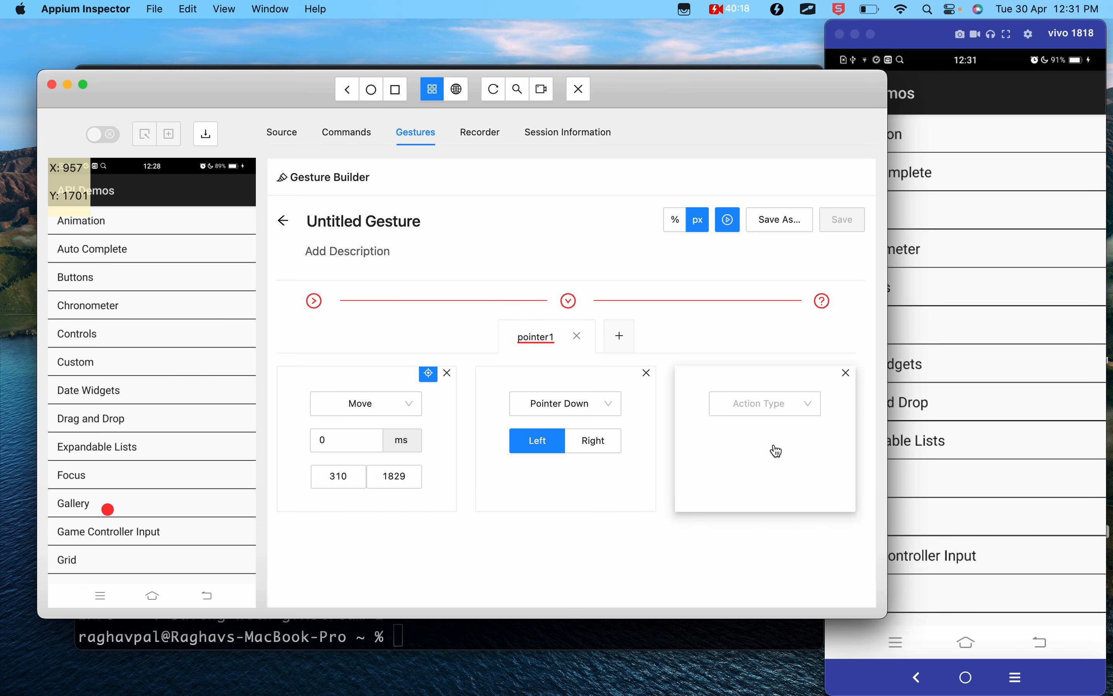
pyautogui.click(762, 416)
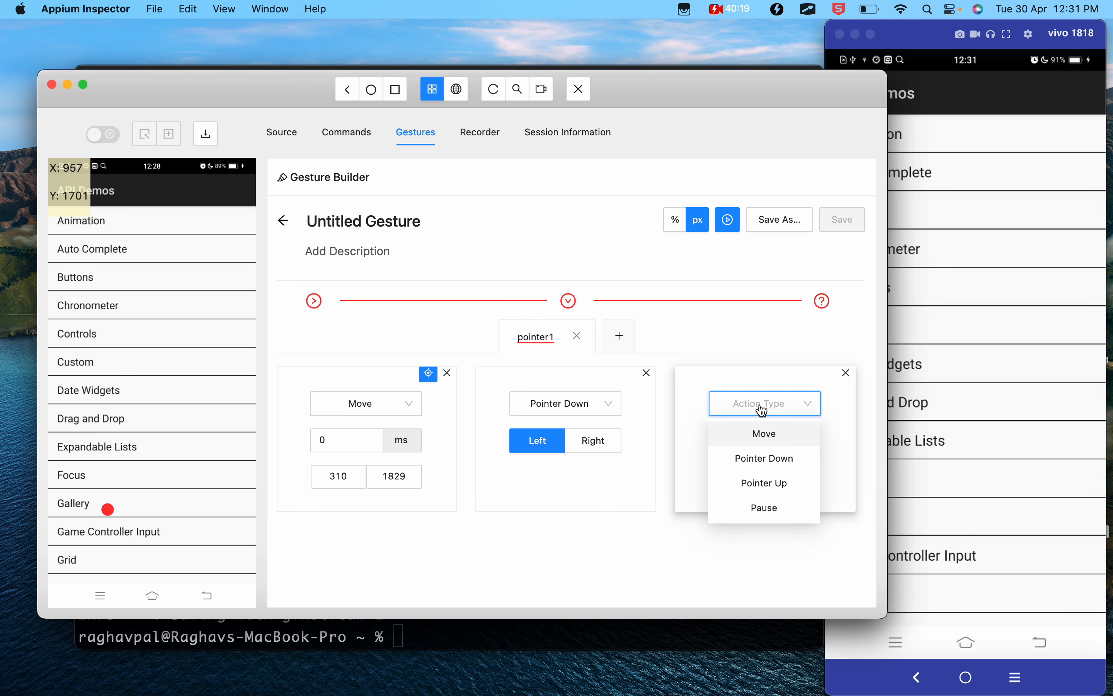
pyautogui.click(766, 517)
pyautogui.click(692, 441)
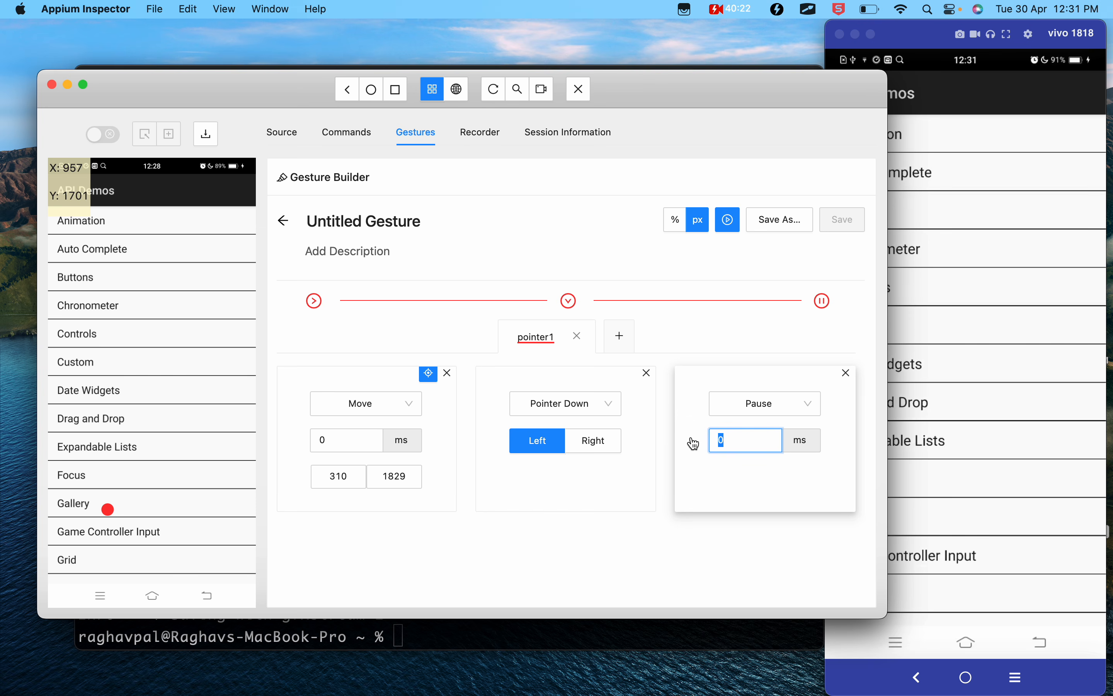
pyautogui.write('500')
pyautogui.click(817, 489)
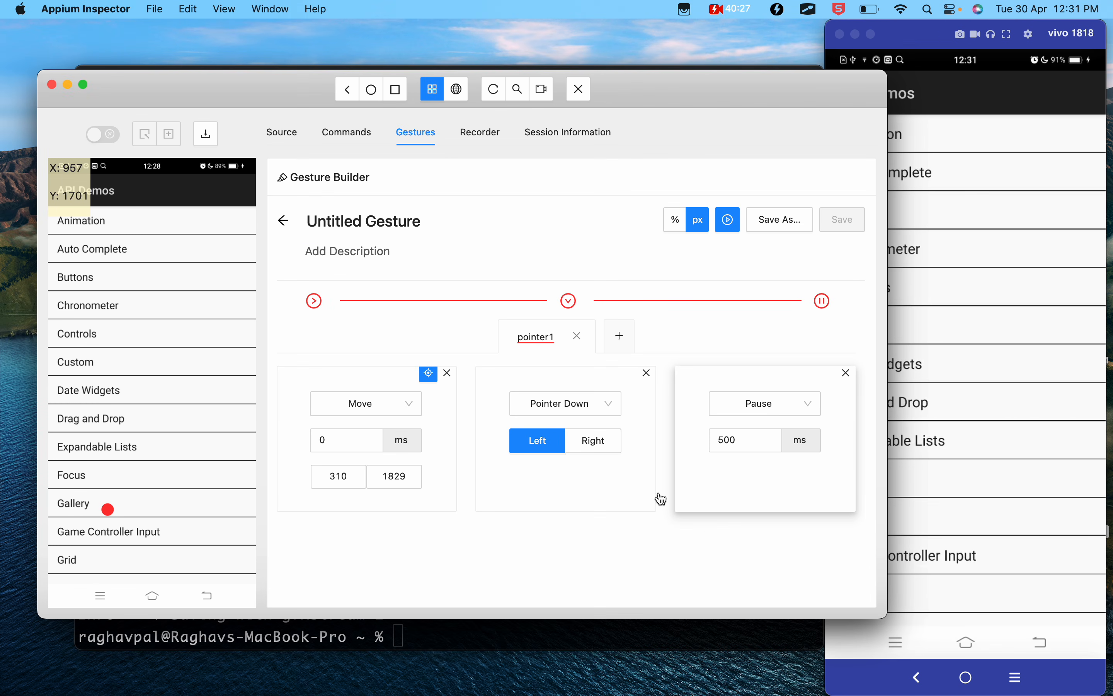
# - Add a fourth action as a Move and pick X 318, Y 881 beside Controls on the screenshot as its target
pyautogui.scroll(-3, 296, 552)
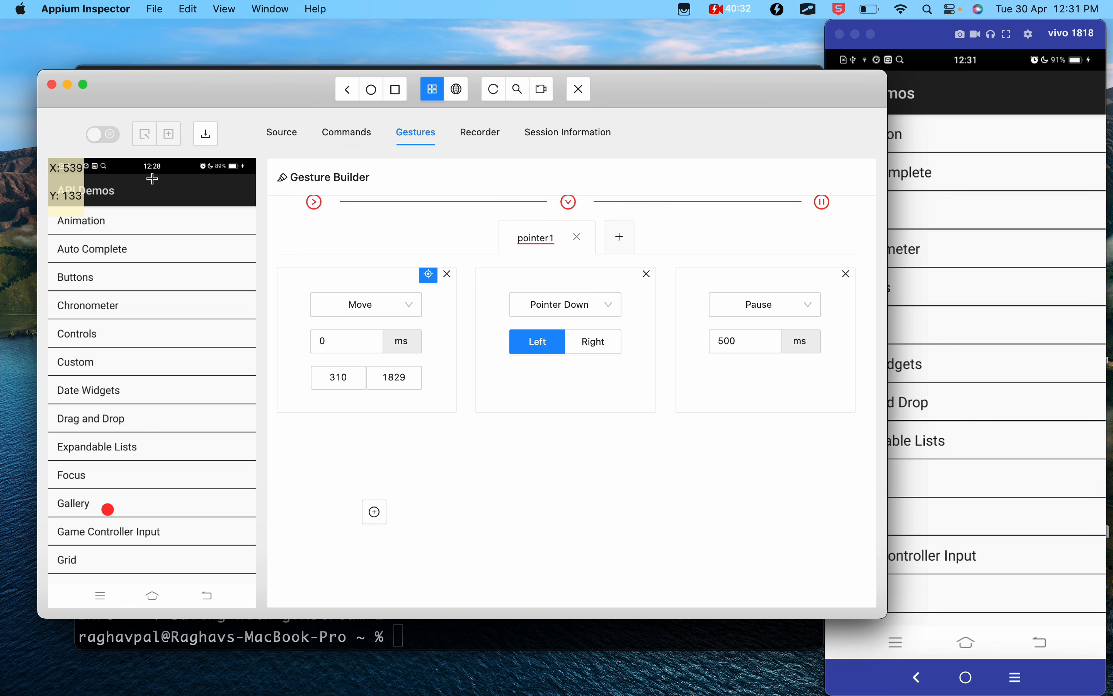
pyautogui.click(380, 517)
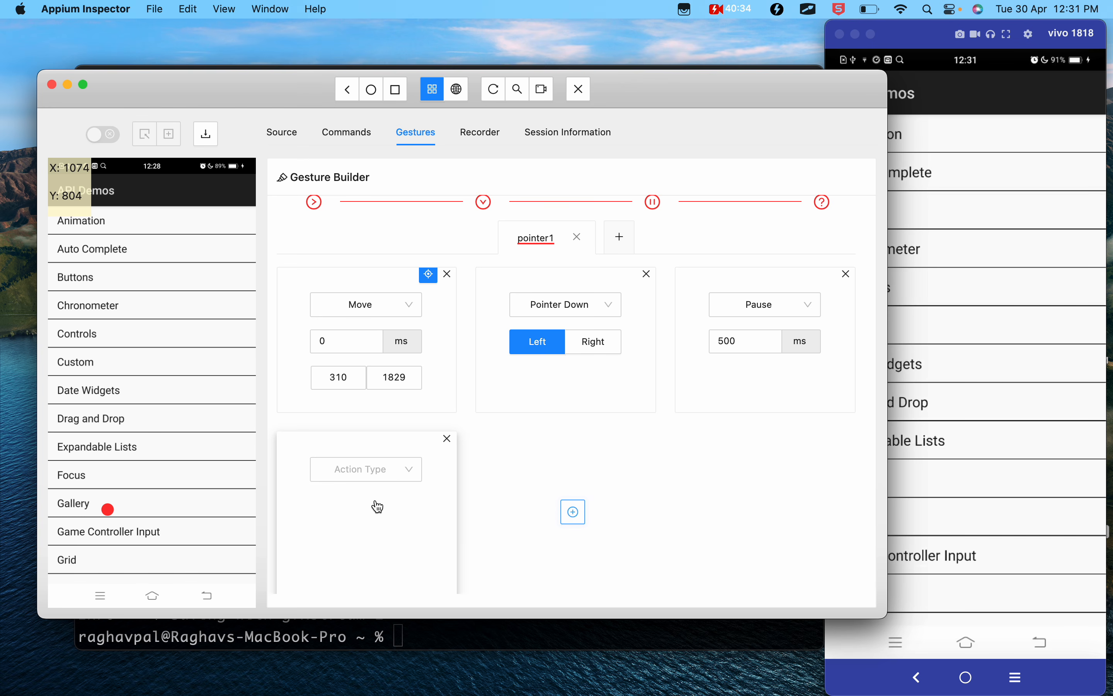
pyautogui.scroll(-1, 375, 505)
pyautogui.click(383, 465)
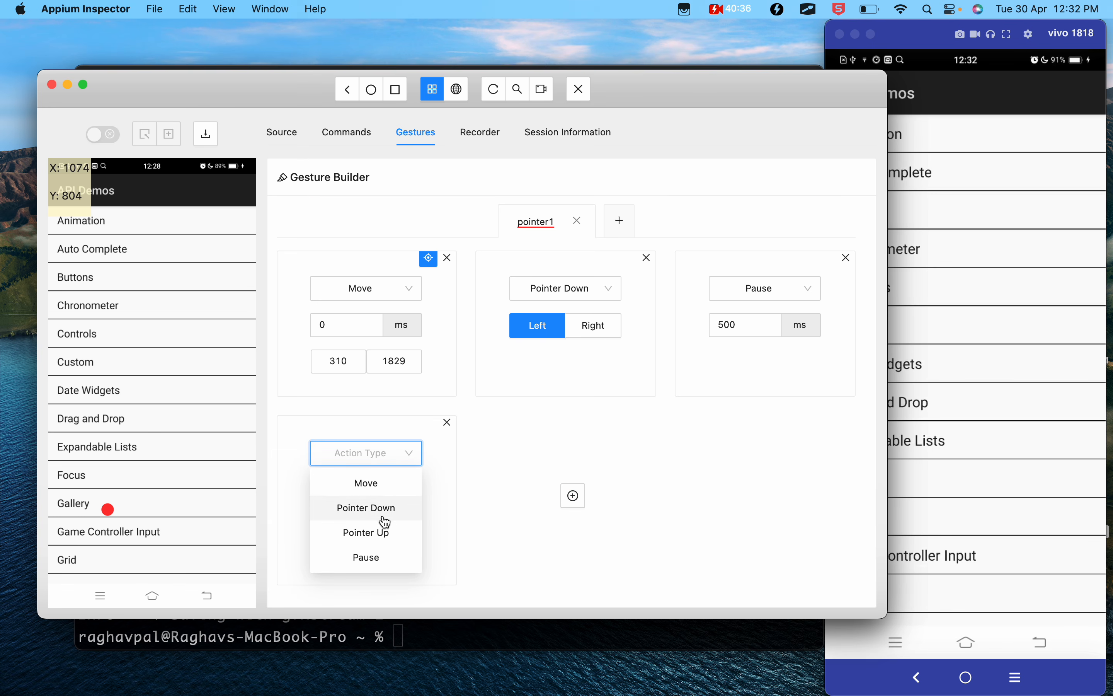
pyautogui.click(368, 489)
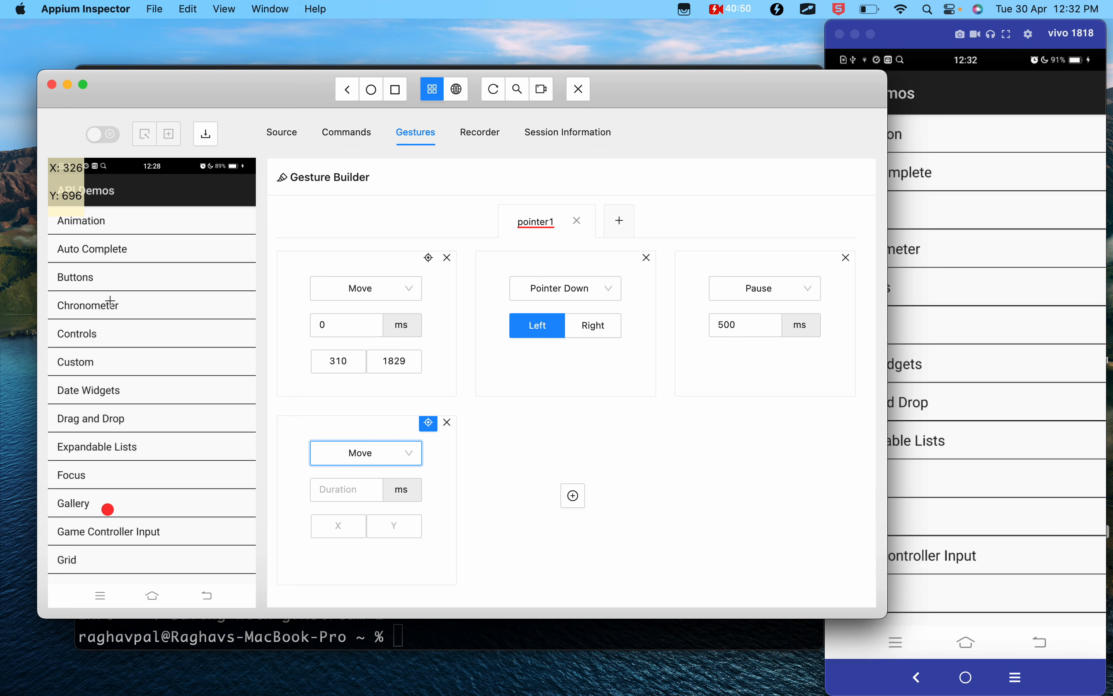
pyautogui.click(109, 328)
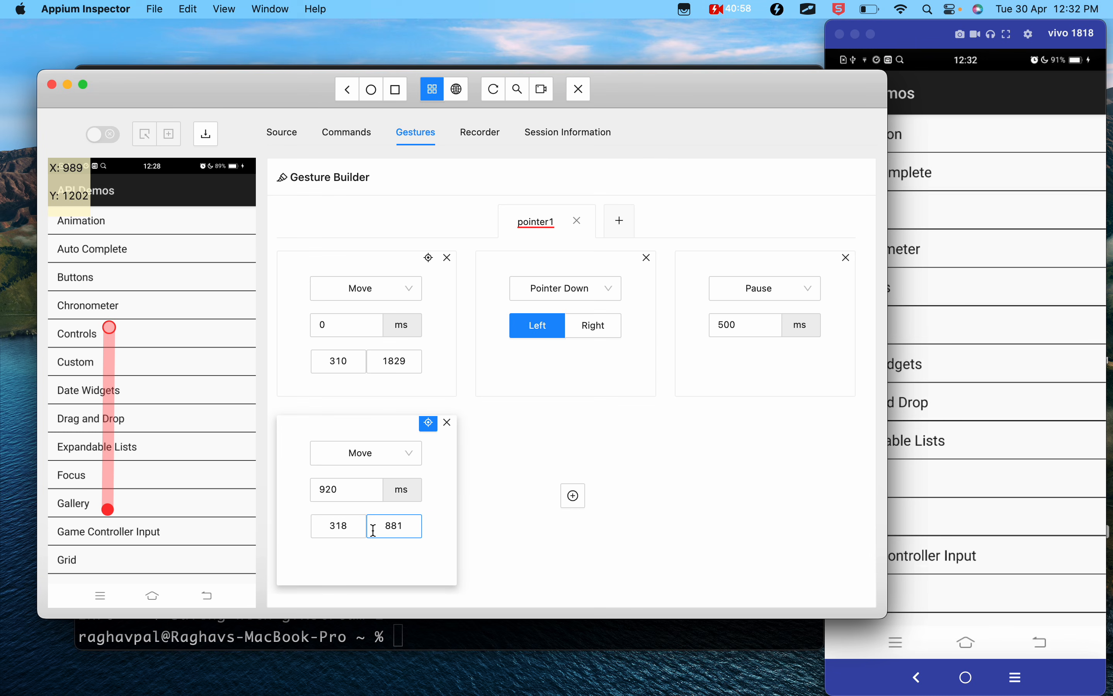
pyautogui.scroll(5, 428, 446)
pyautogui.scroll(-5, 429, 445)
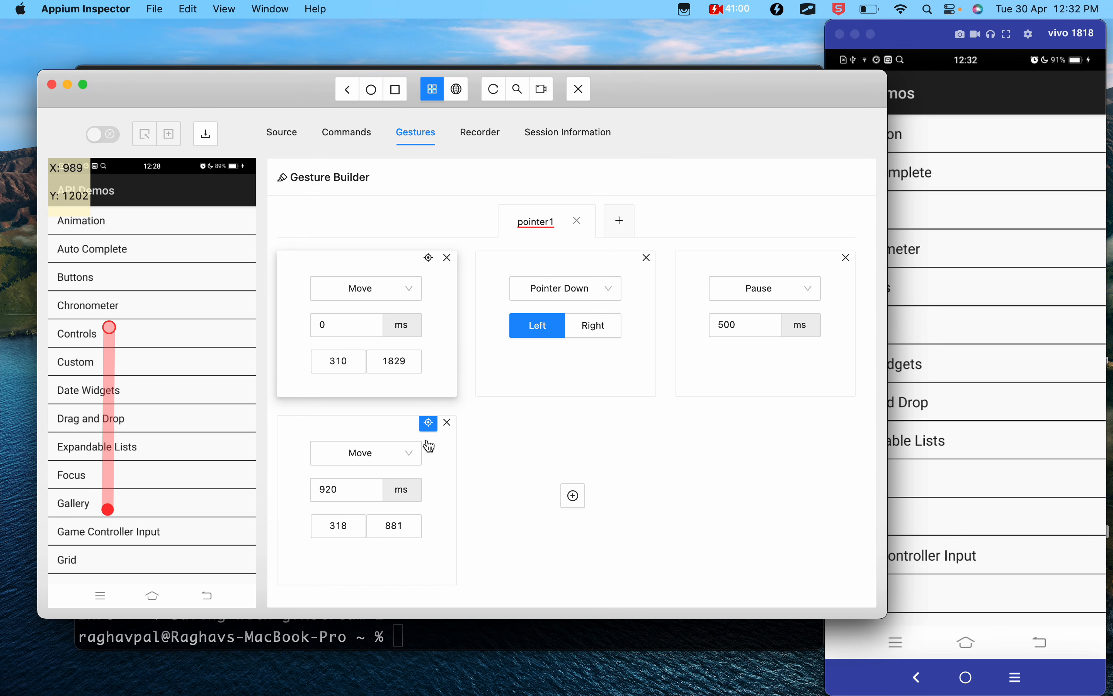
# - Add a fifth action to pointer1 and make it a Pointer Up with the left button
pyautogui.click(574, 498)
pyautogui.click(578, 455)
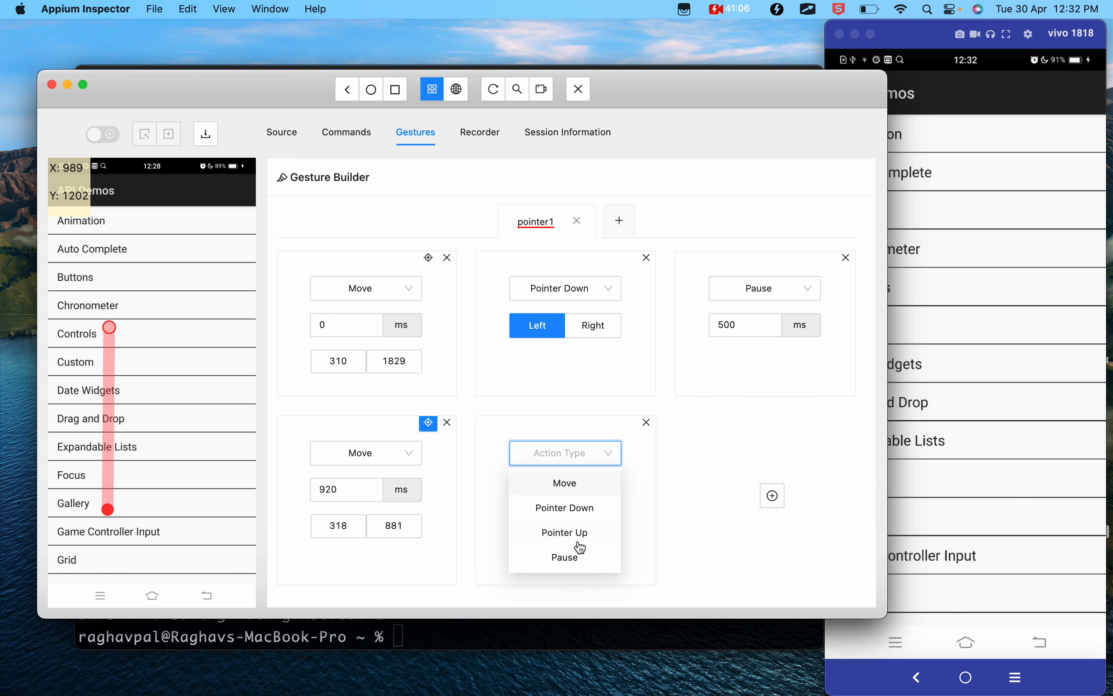
pyautogui.click(569, 534)
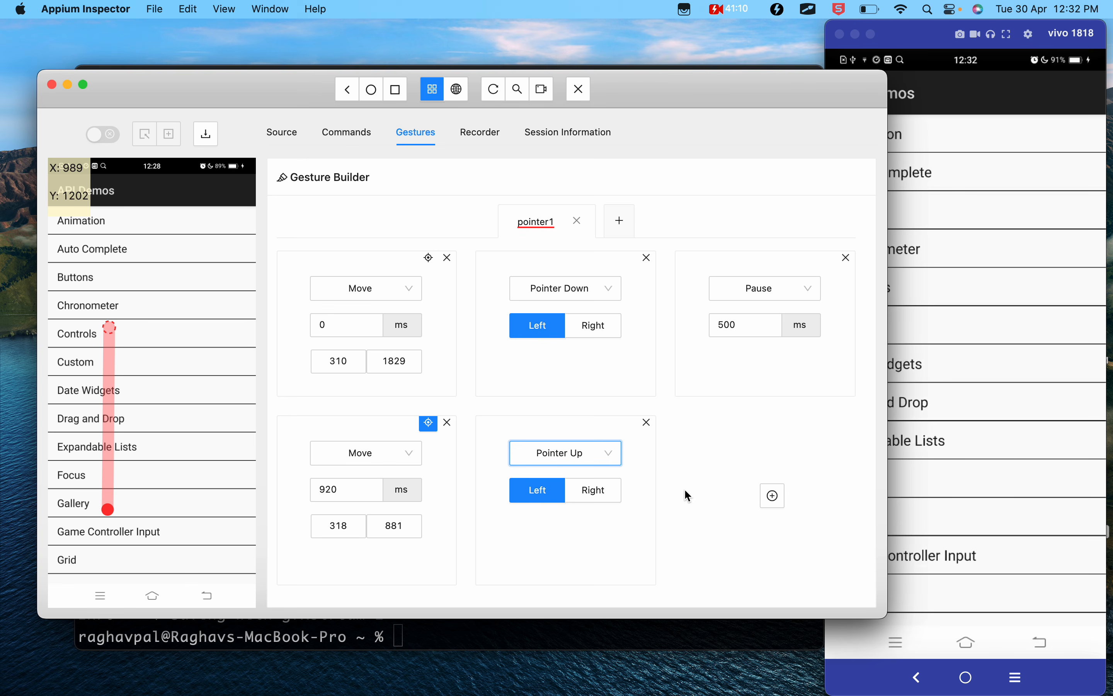
# - Switch to the Vysor device mirror and scroll the API Demos list down and back up to examine how scroll speed varies
pyautogui.moveTo(351, 489); pyautogui.dragTo(311, 489)
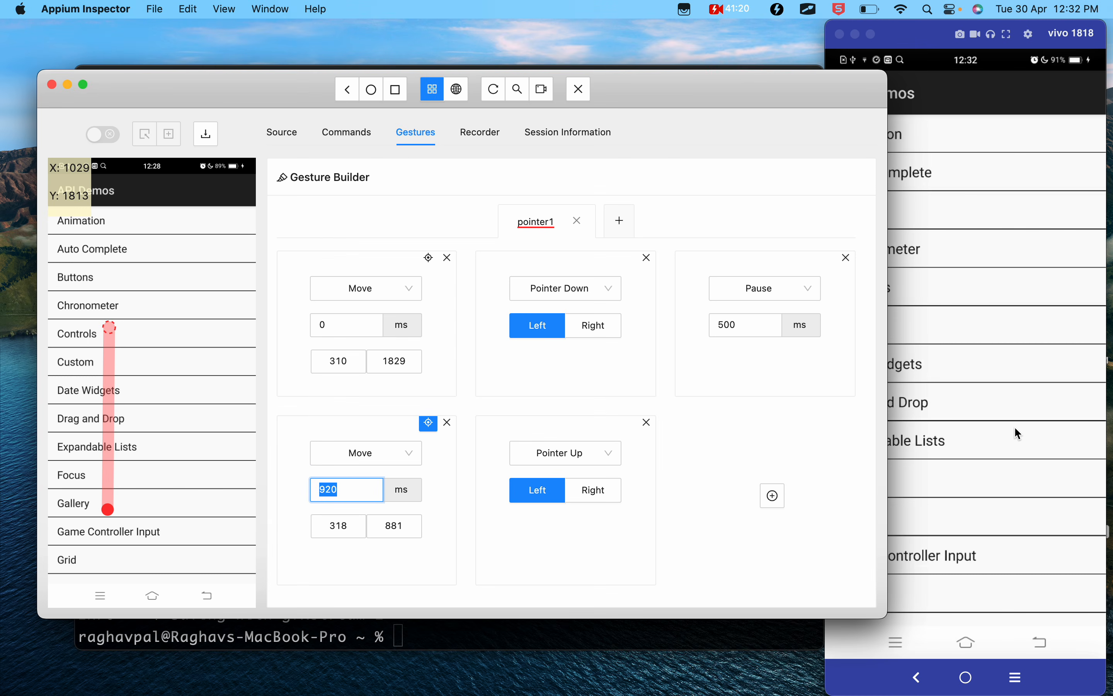
pyautogui.click(946, 33)
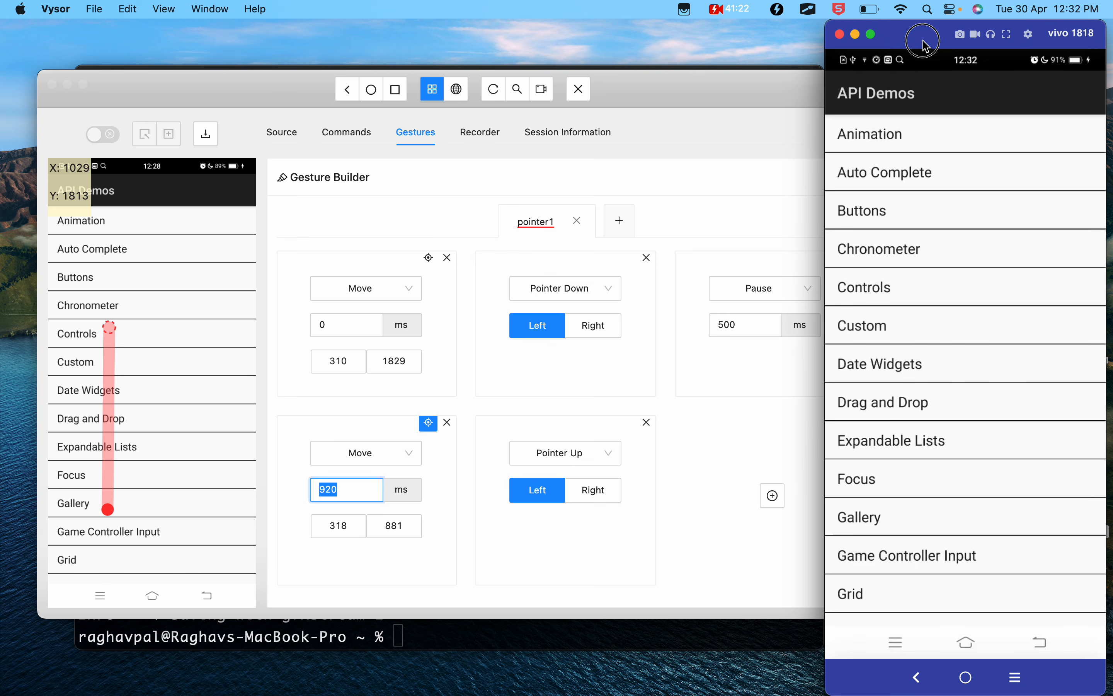
pyautogui.scroll(-2, 976, 252)
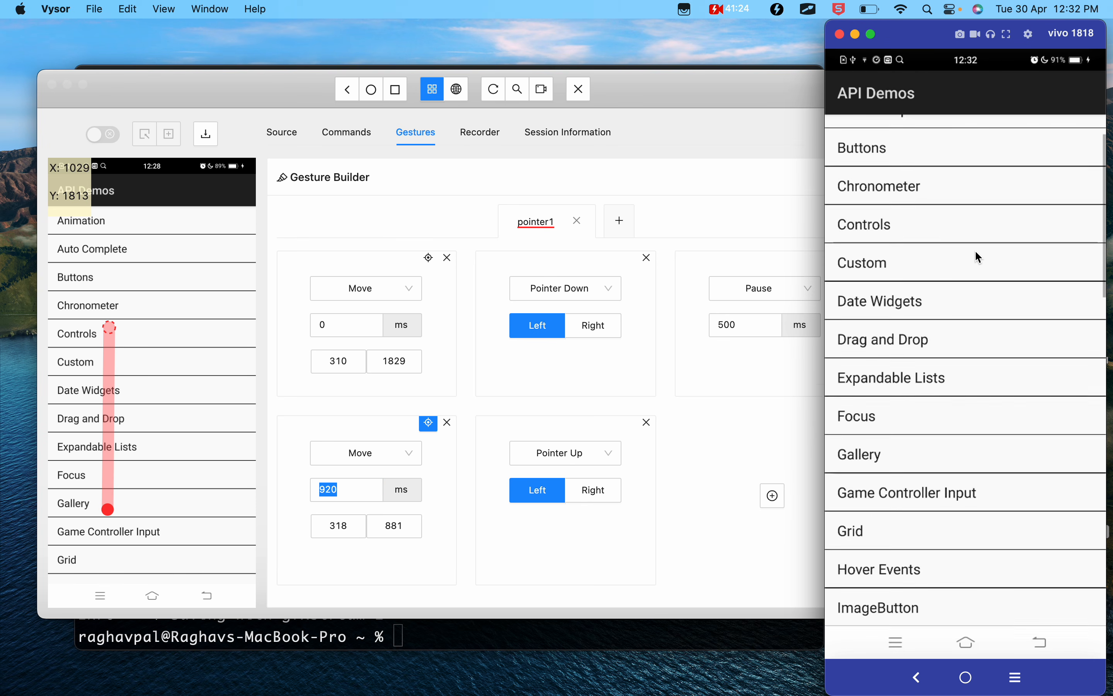
pyautogui.scroll(-3, 976, 252)
pyautogui.scroll(-8, 976, 252)
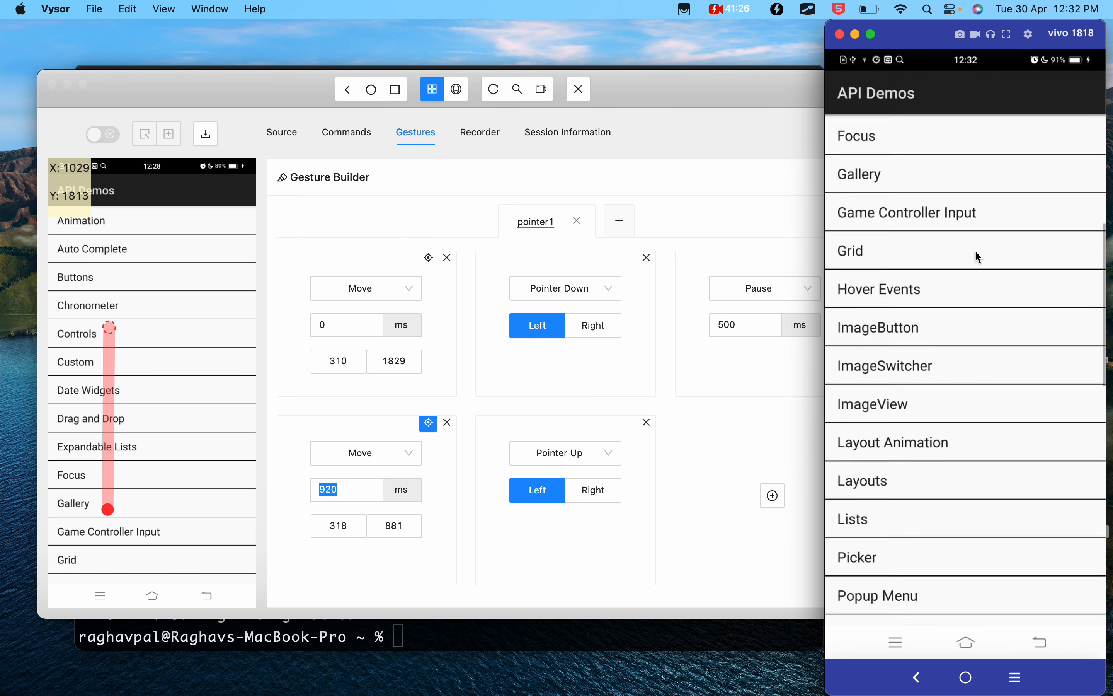
pyautogui.scroll(-3, 975, 249)
pyautogui.scroll(15, 975, 250)
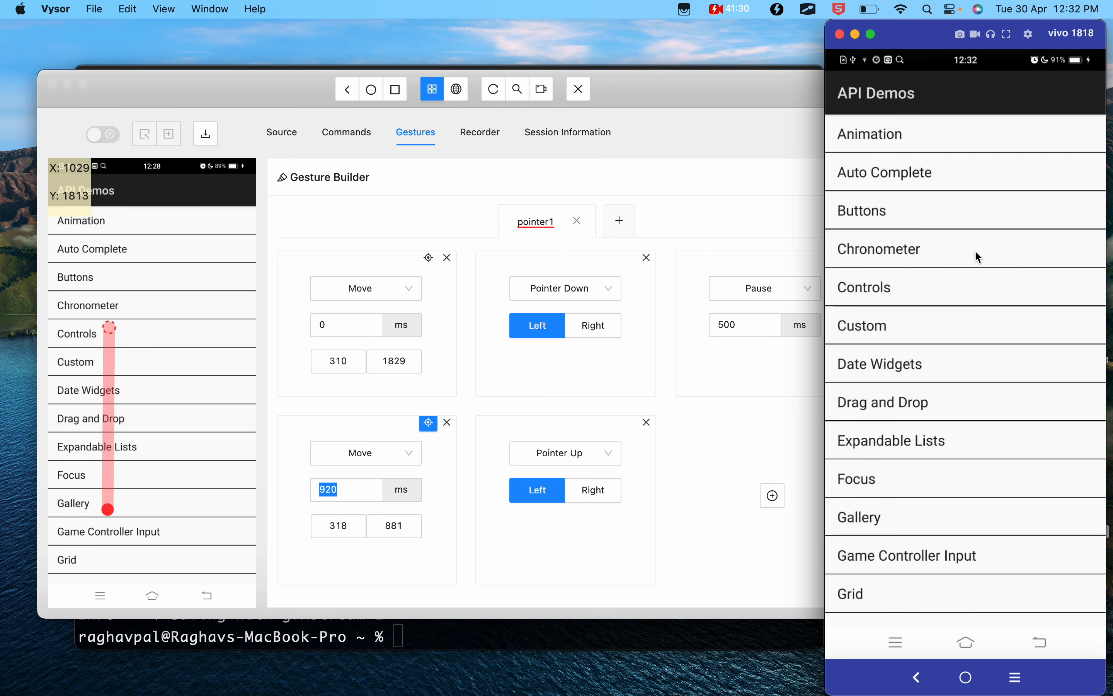
pyautogui.scroll(-20, 975, 250)
pyautogui.scroll(15, 975, 252)
pyautogui.scroll(5, 975, 250)
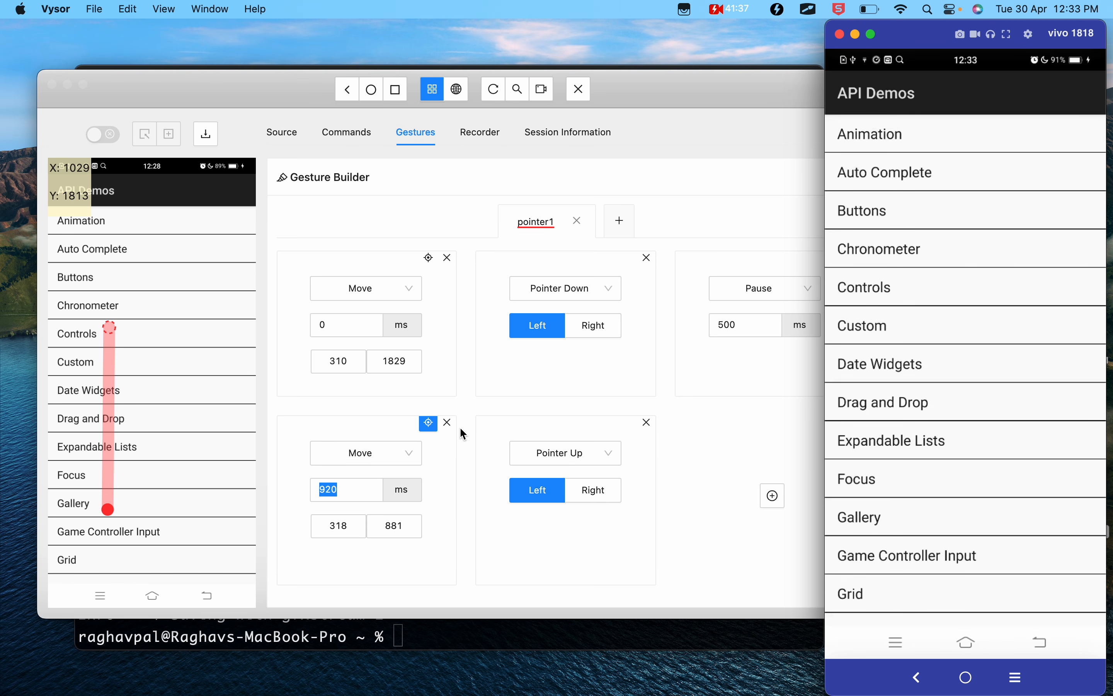
# - Switch back to Appium Inspector and set the second Move action's duration to 700 ms
pyautogui.click(334, 489)
pyautogui.click(346, 490)
pyautogui.moveTo(348, 490); pyautogui.dragTo(264, 489)
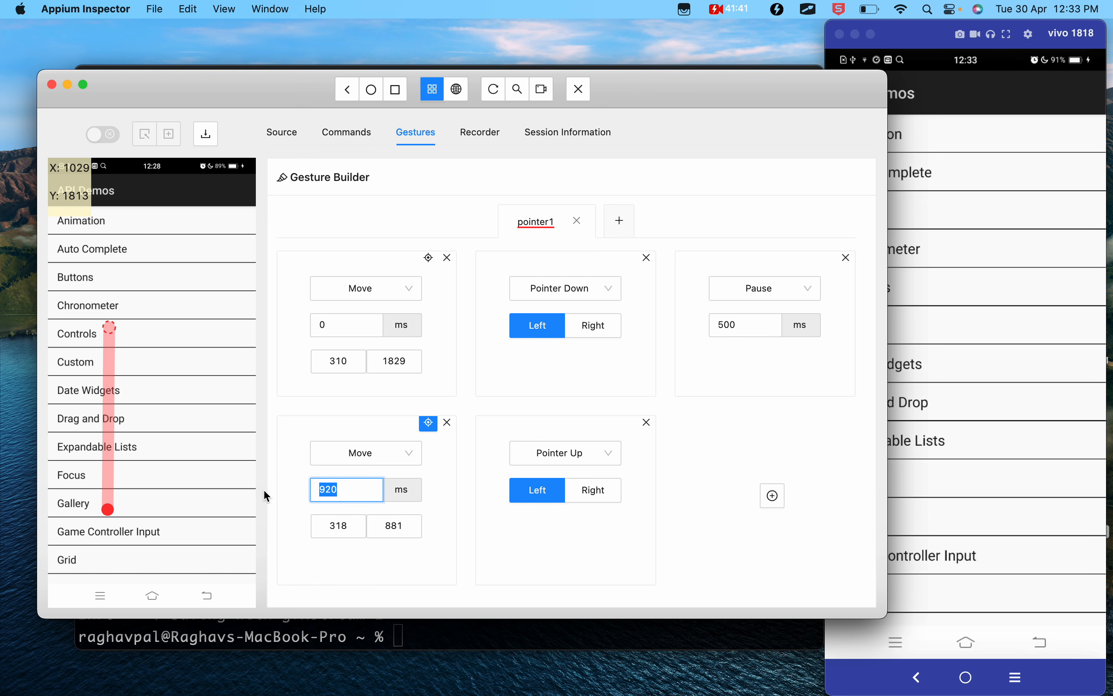
pyautogui.write('700')
pyautogui.click(437, 570)
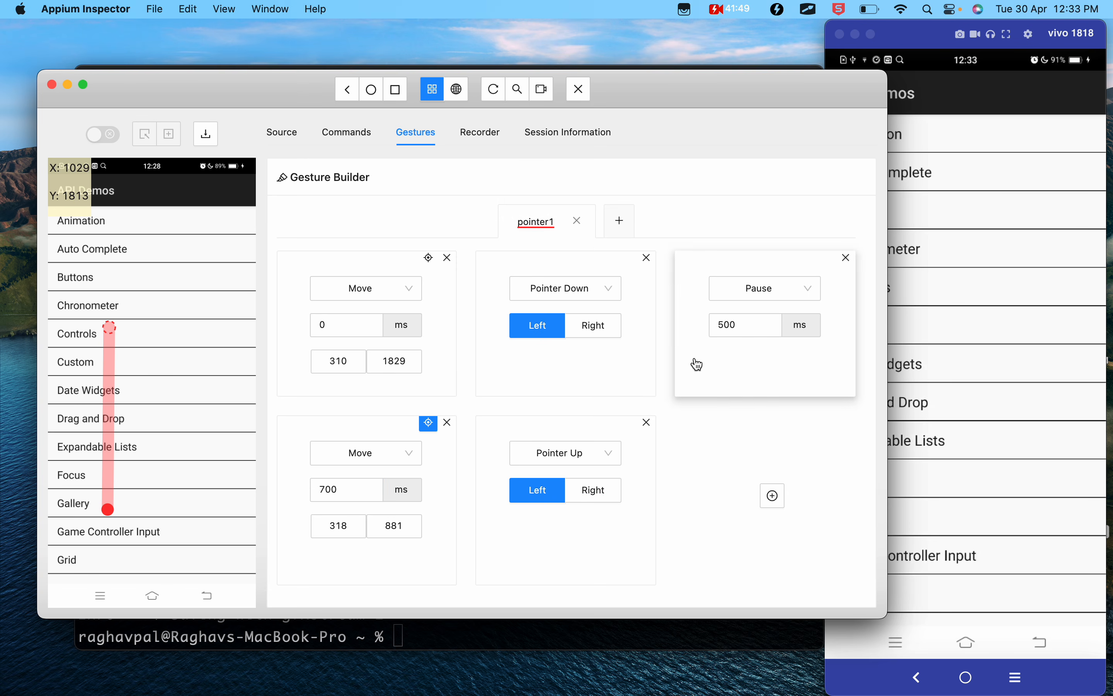
# - Try to play the untitled gesture on the device, and dismiss the resulting notification
pyautogui.scroll(3, 697, 365)
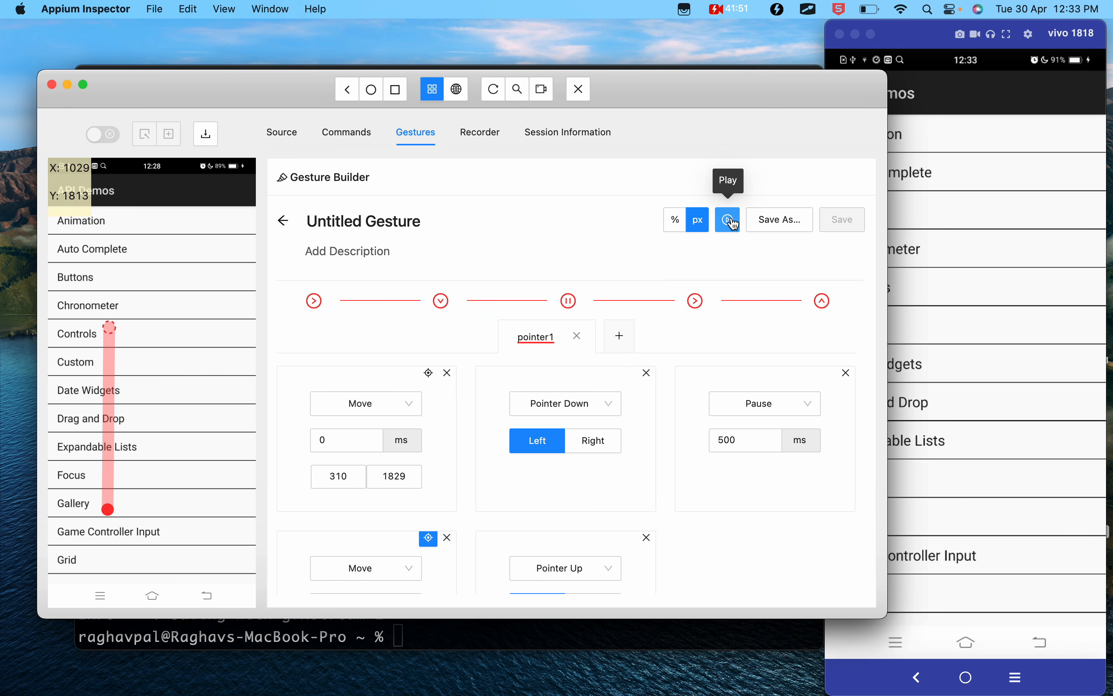
pyautogui.click(729, 221)
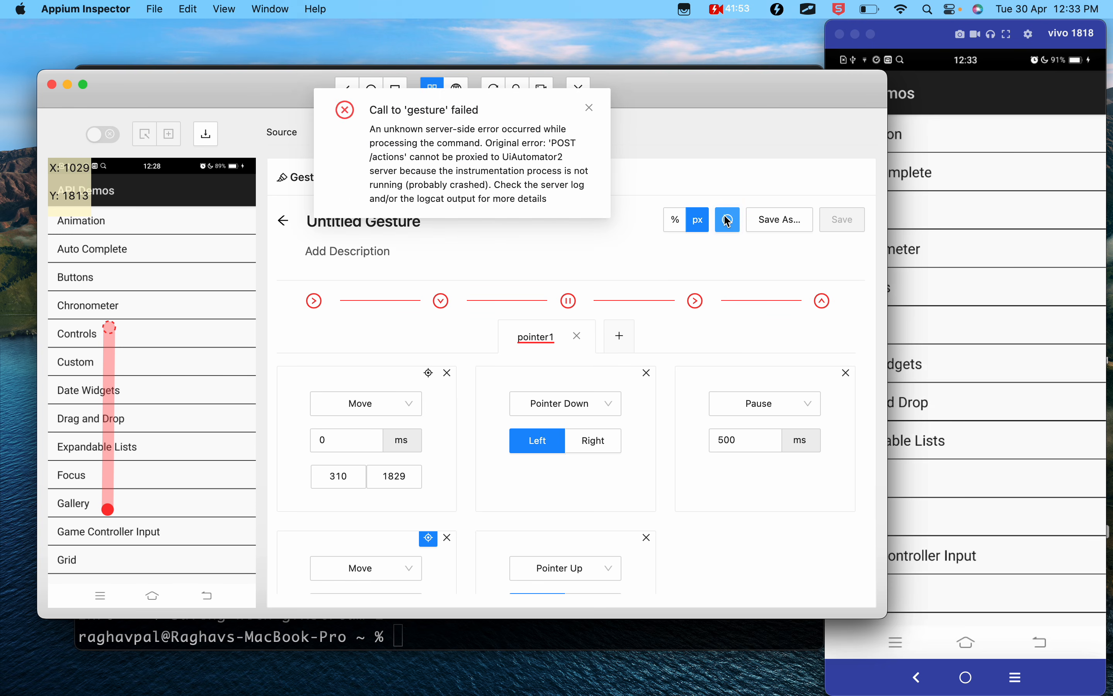
pyautogui.click(589, 107)
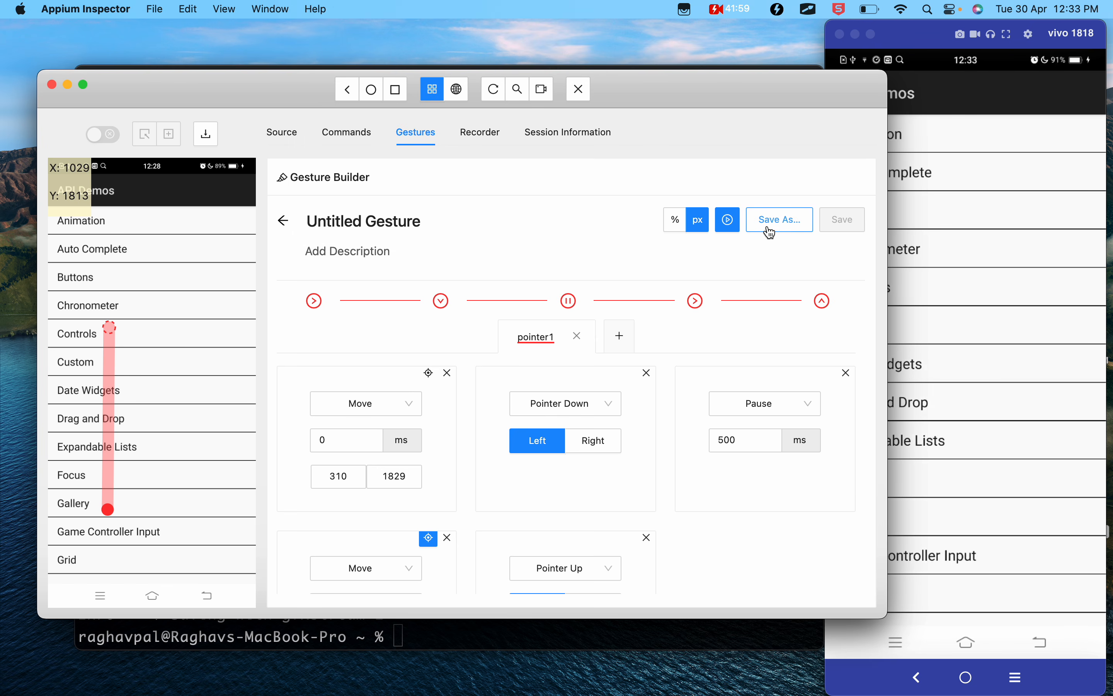
# - Save the gesture under the name Untitled Gesture and reopen it from the saved gestures for editing
pyautogui.click(785, 228)
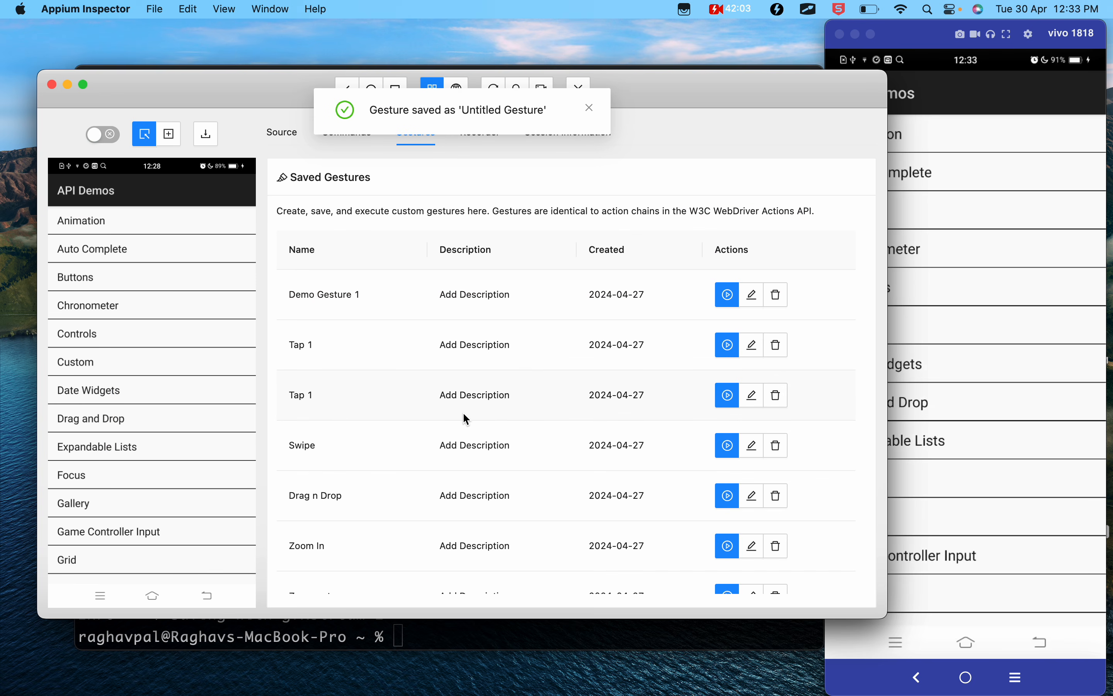
pyautogui.scroll(-5, 465, 417)
pyautogui.click(334, 519)
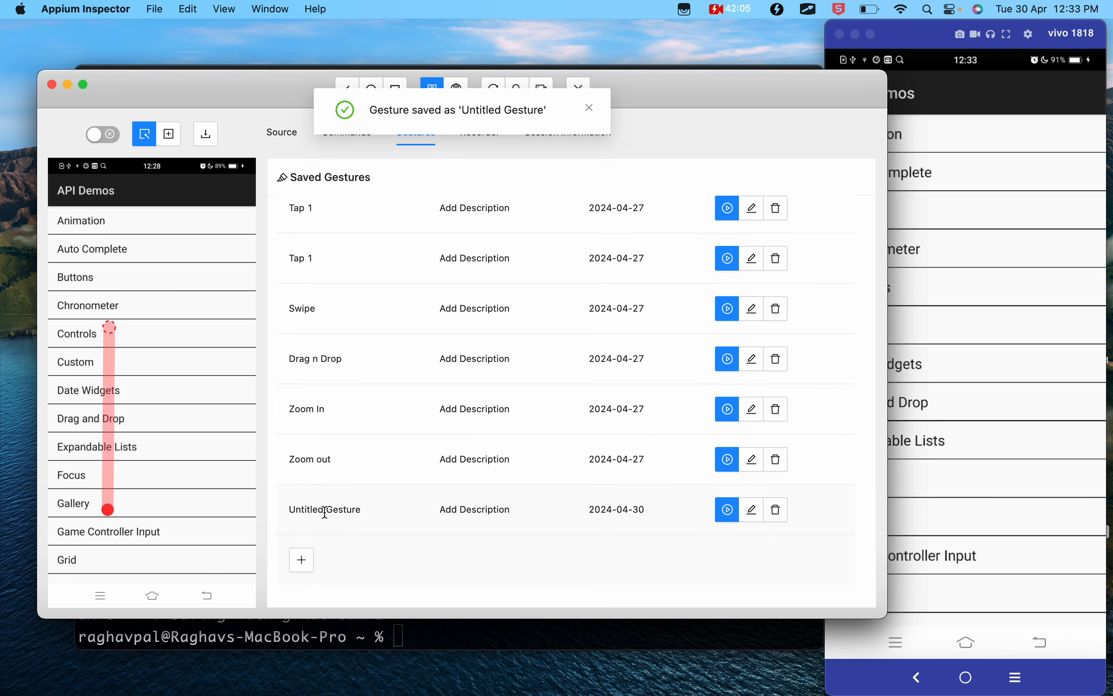
pyautogui.click(752, 509)
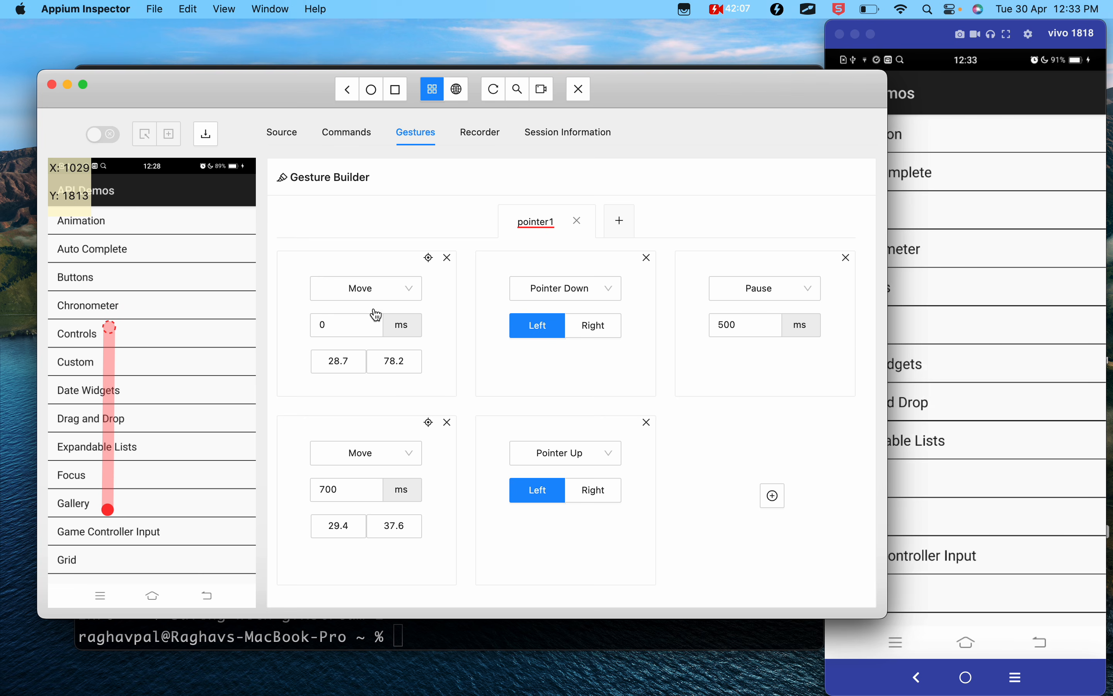
# - Rename the untitled gesture as Swipe Up Demo, save it, and dismiss the resulting notification
pyautogui.scroll(3, 373, 302)
pyautogui.click(394, 221)
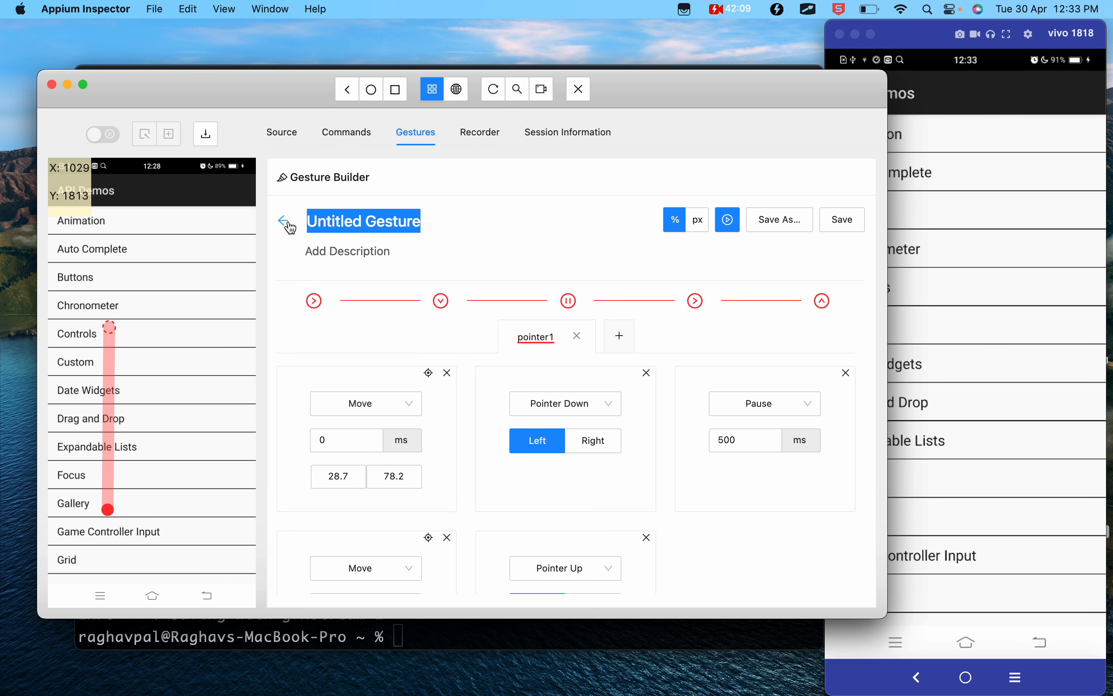
pyautogui.write('Swipe Up')
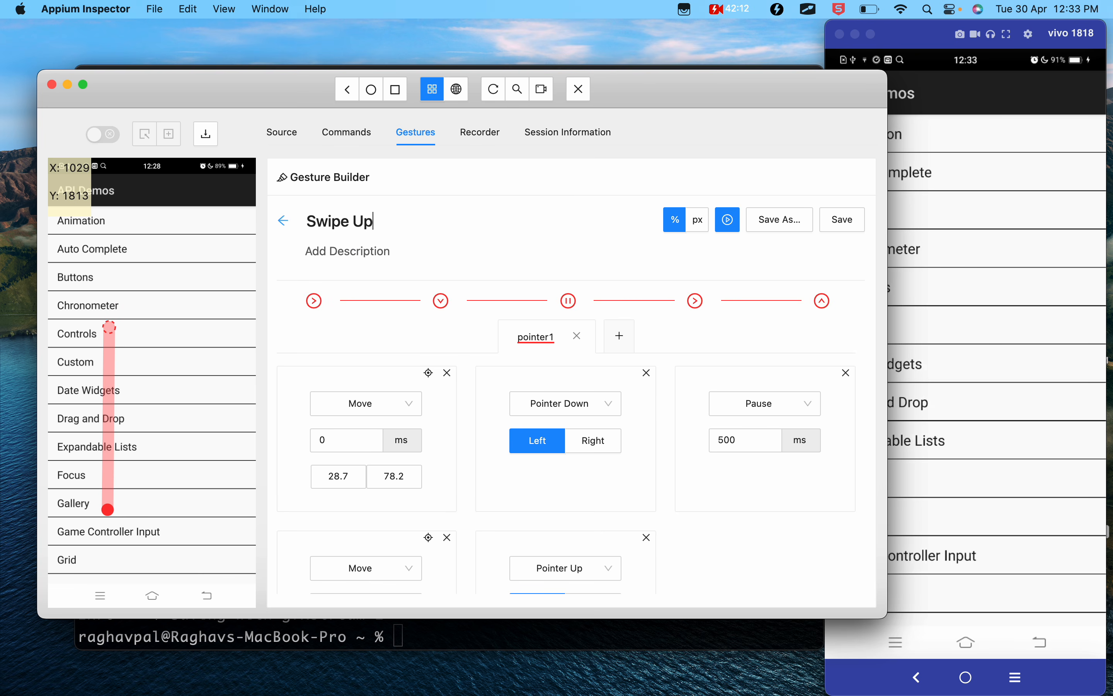
pyautogui.press('Return')
pyautogui.write('Demo')
pyautogui.click(844, 230)
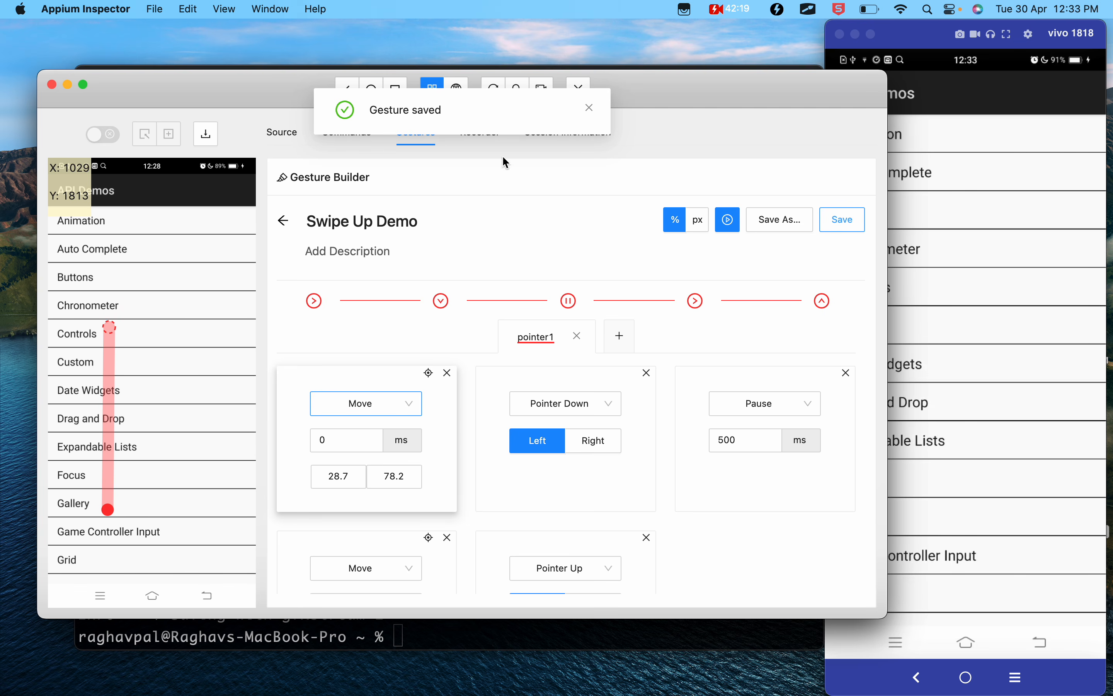
pyautogui.click(593, 107)
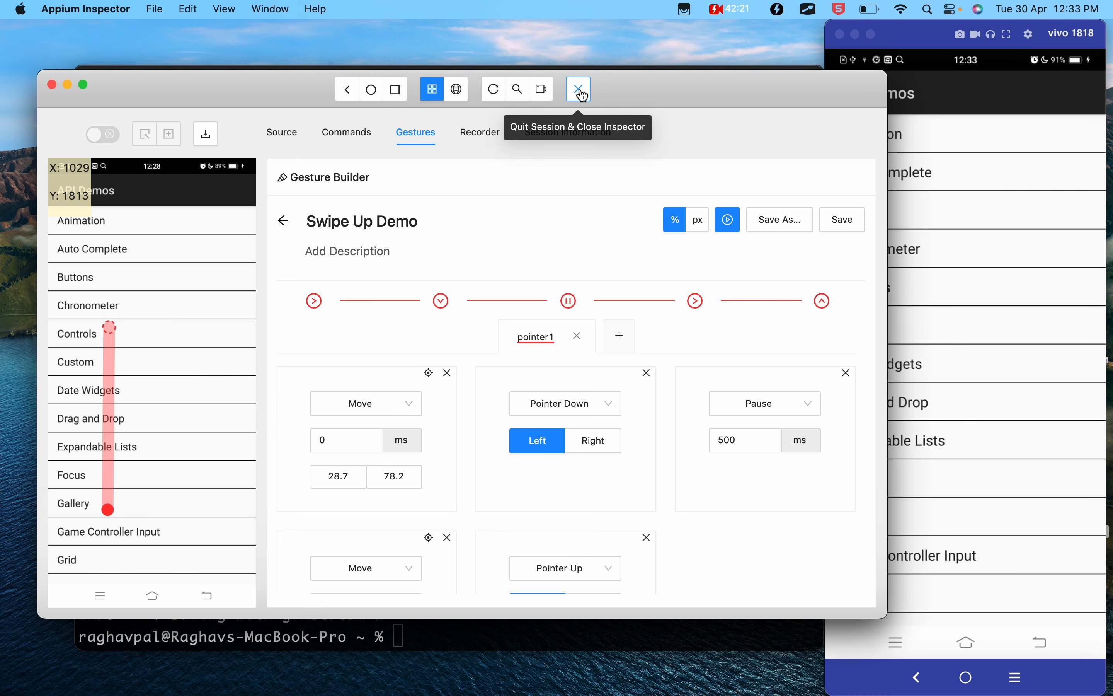
# - Quit the current inspector session and start a new one with the same desired capabilities
pyautogui.click(581, 90)
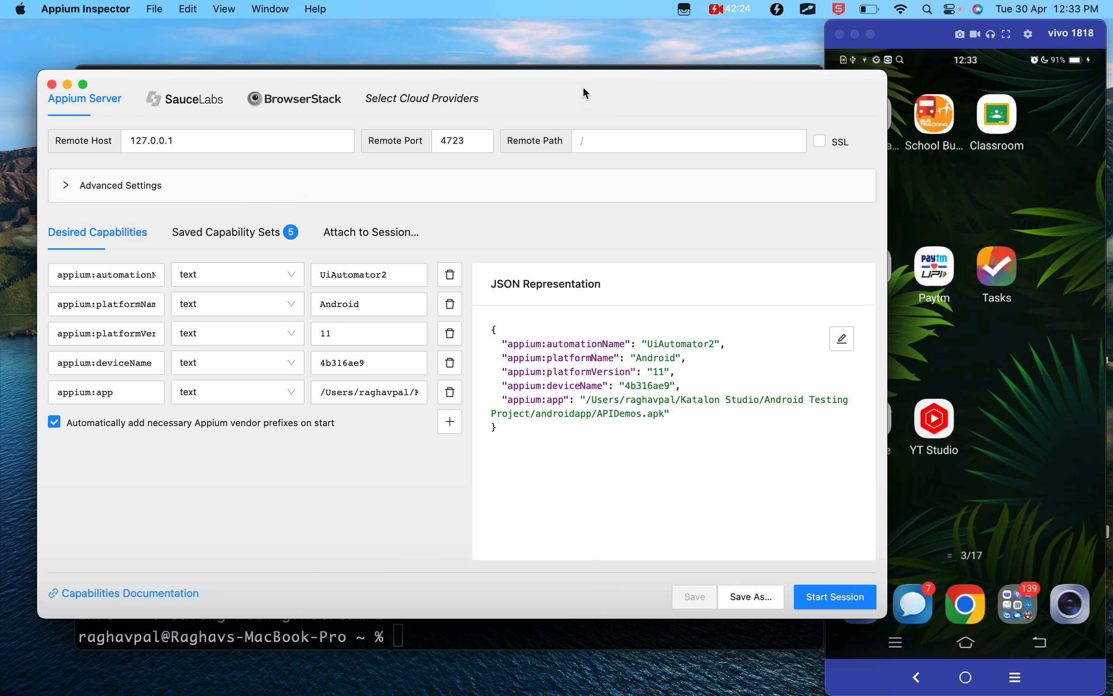
pyautogui.click(823, 604)
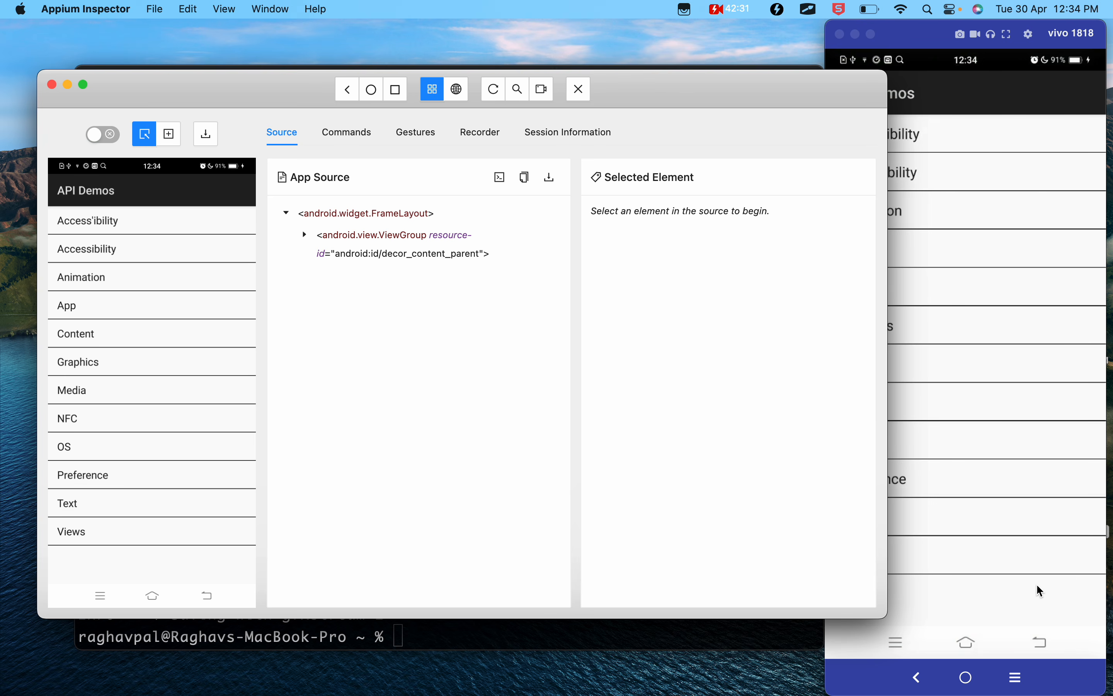
# - Open the Views list in API Demos on the device mirror, and refresh the inspector's source and screenshot
pyautogui.click(1041, 557)
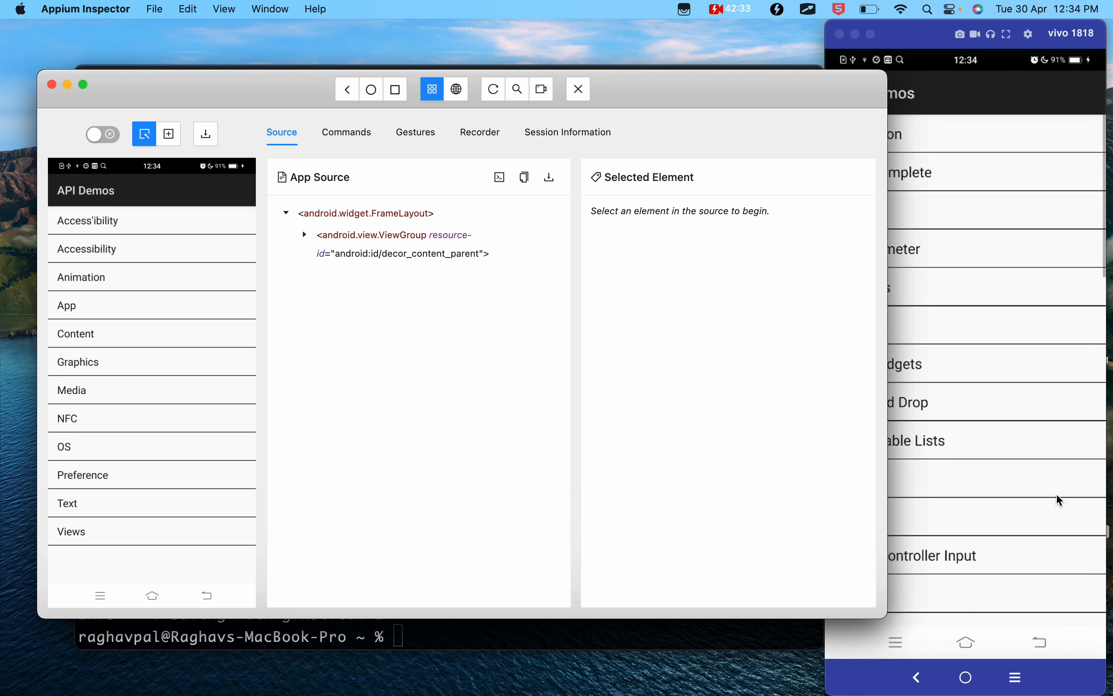
pyautogui.scroll(-10, 1061, 500)
pyautogui.scroll(10, 1060, 500)
pyautogui.click(494, 93)
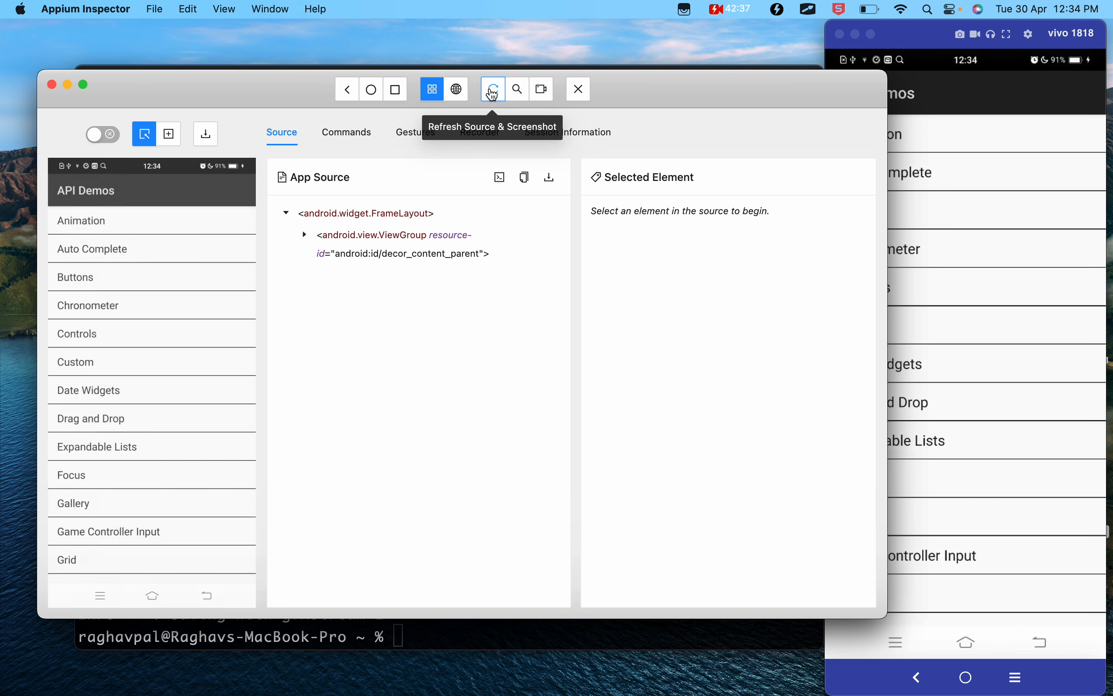
# - Open the saved gestures and locate Swipe Up Demo to preview its path on the screenshot
pyautogui.click(418, 135)
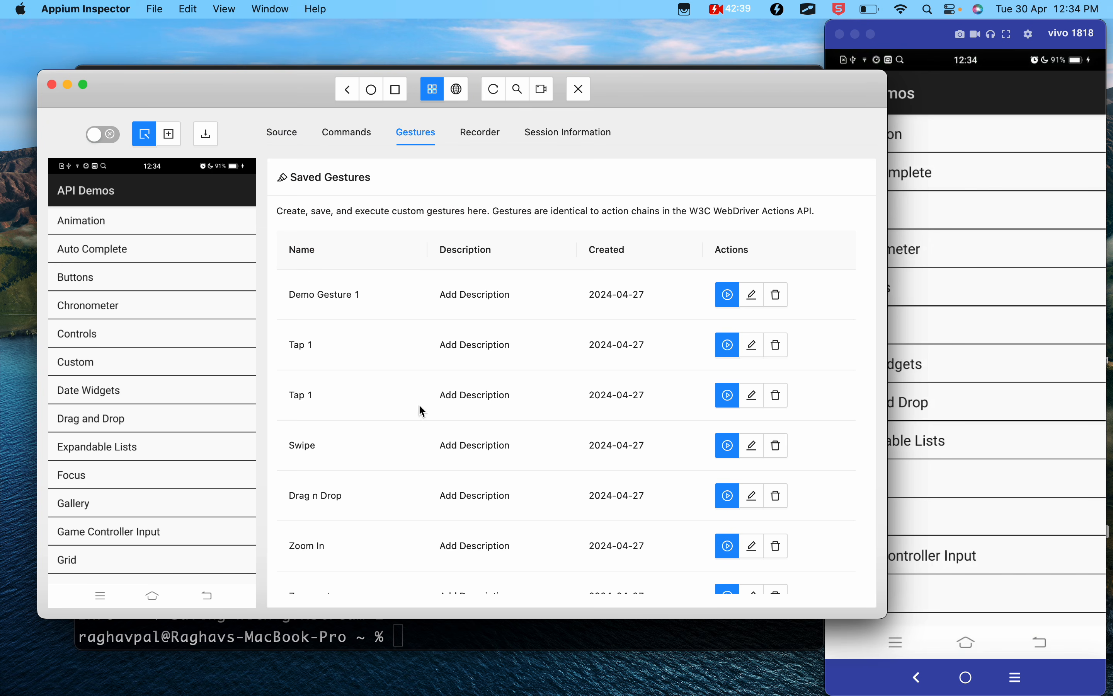
pyautogui.scroll(-5, 403, 464)
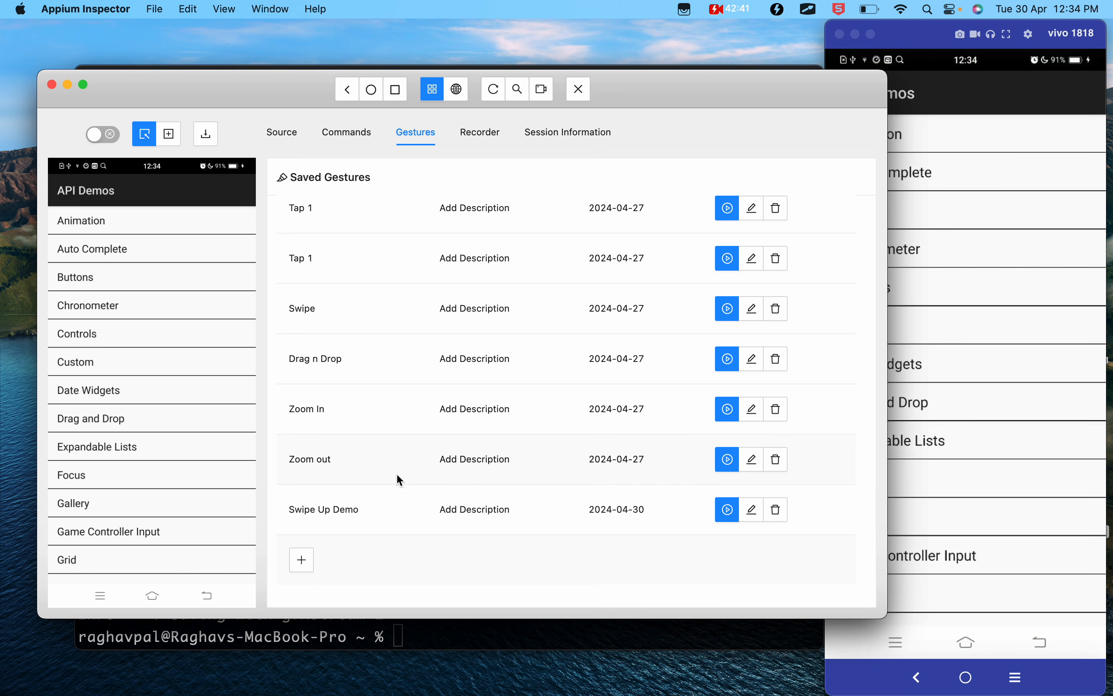
pyautogui.moveTo(341, 509)
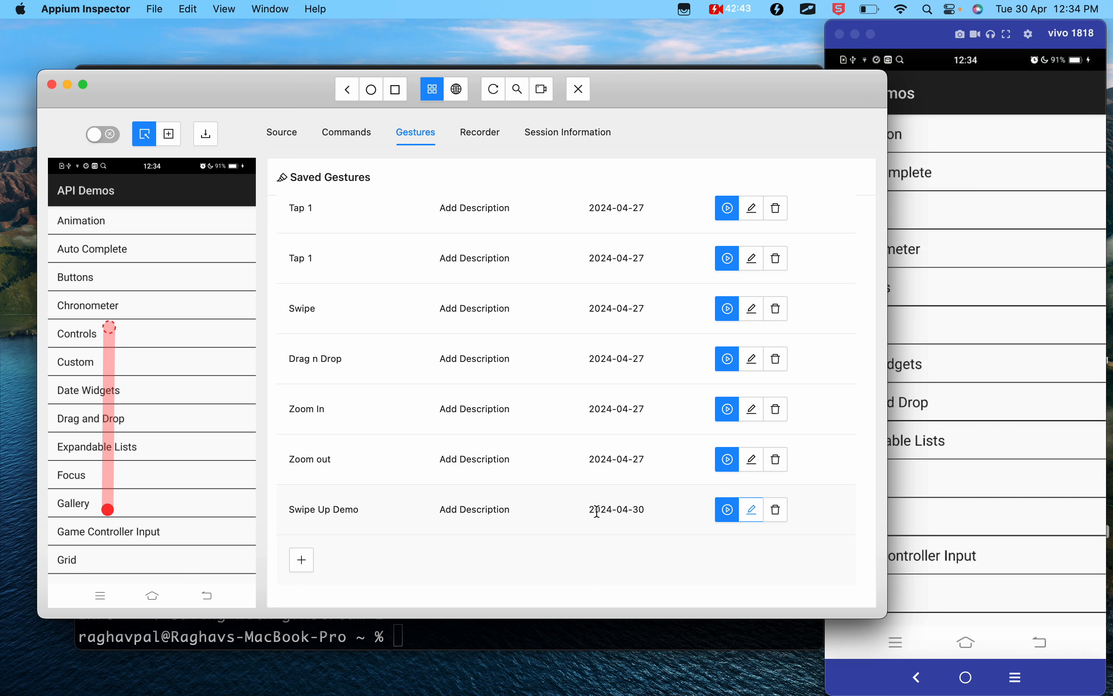
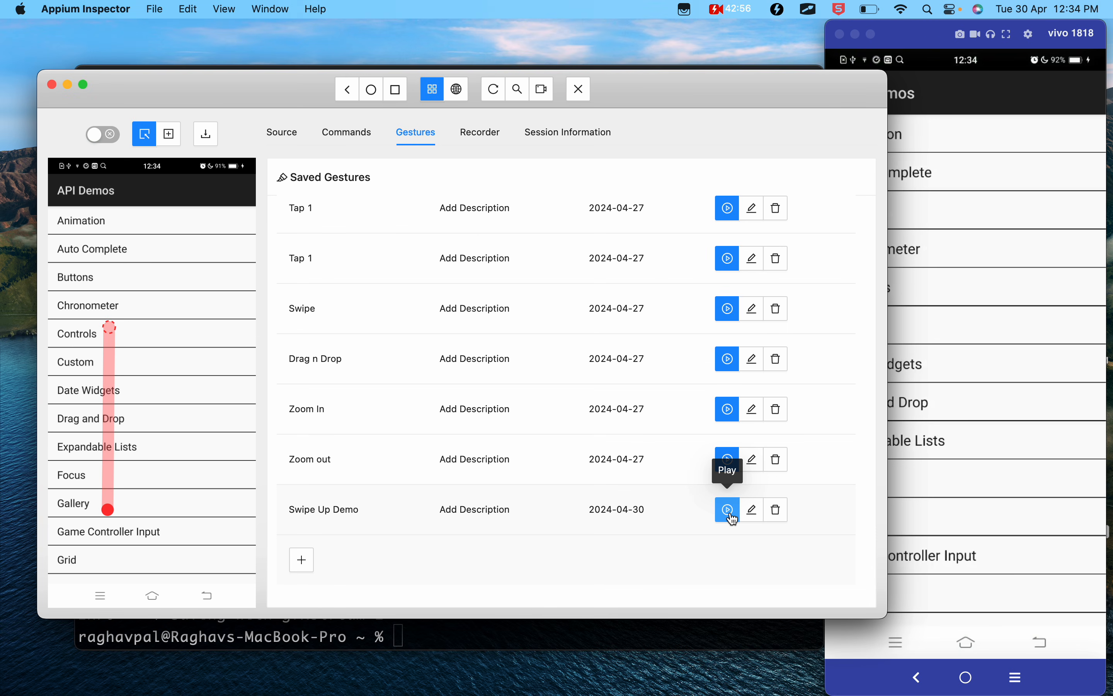
# - Play the saved Swipe Up Demo gesture repeatedly, and refresh the inspector's source and screenshot
pyautogui.click(728, 509)
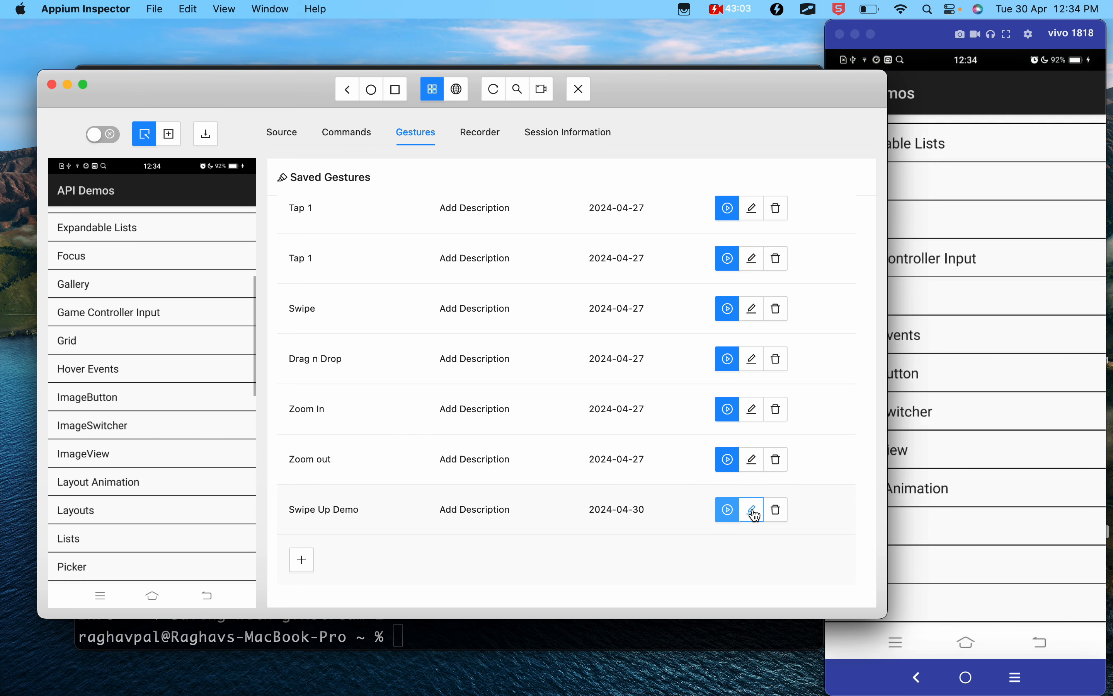
pyautogui.click(728, 510)
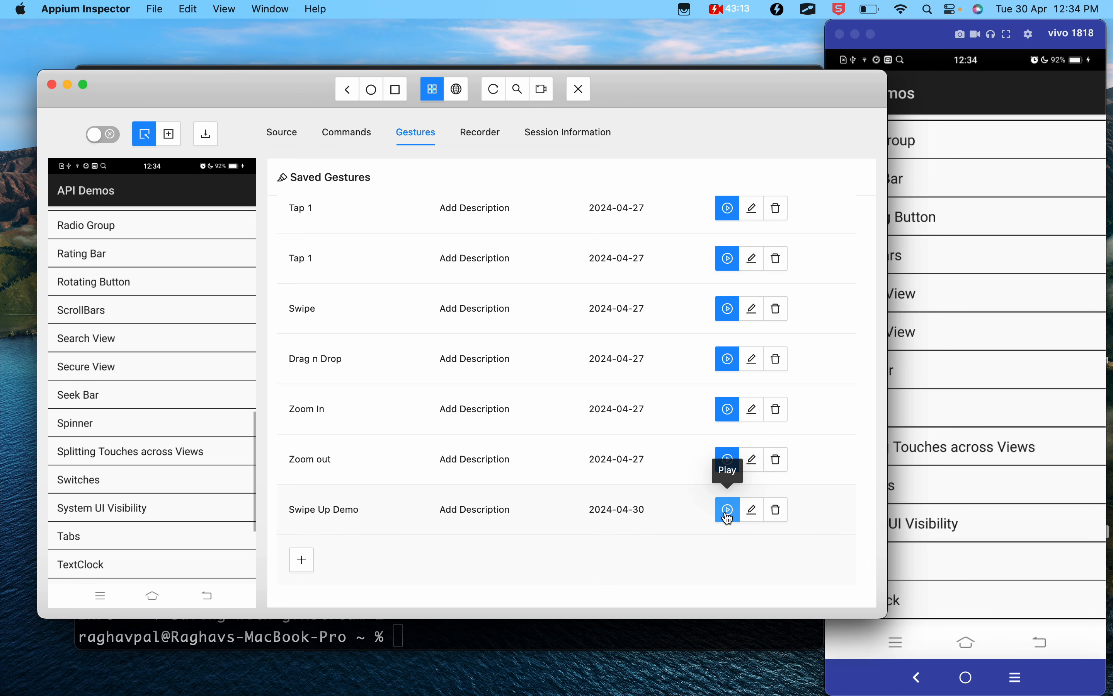
pyautogui.click(729, 510)
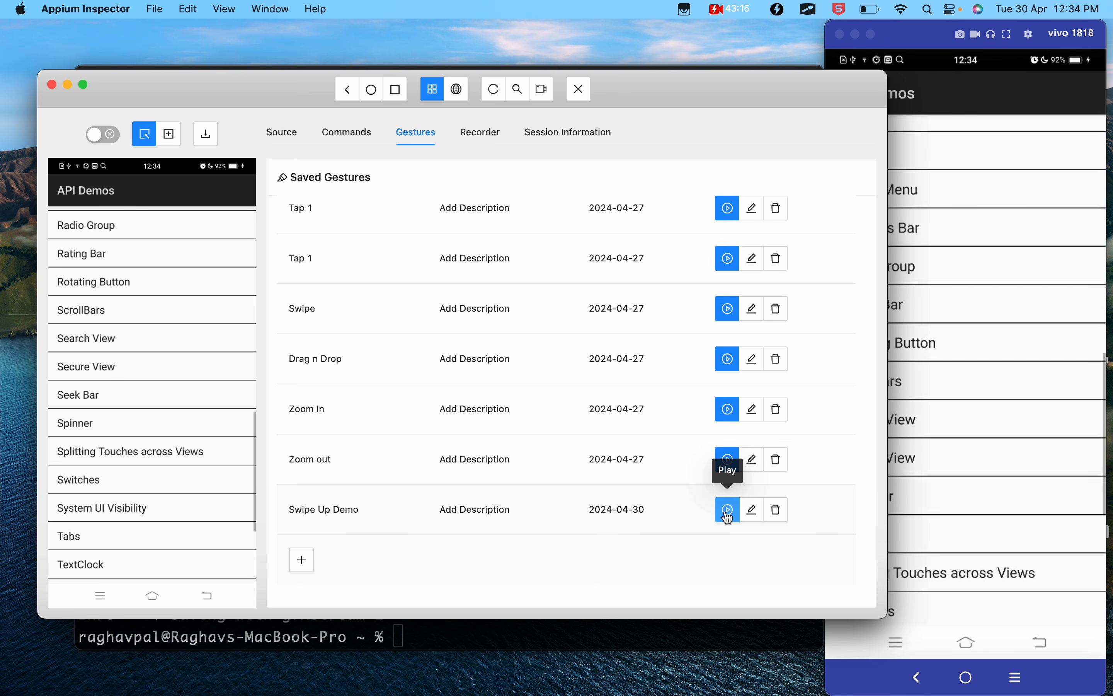
pyautogui.click(494, 90)
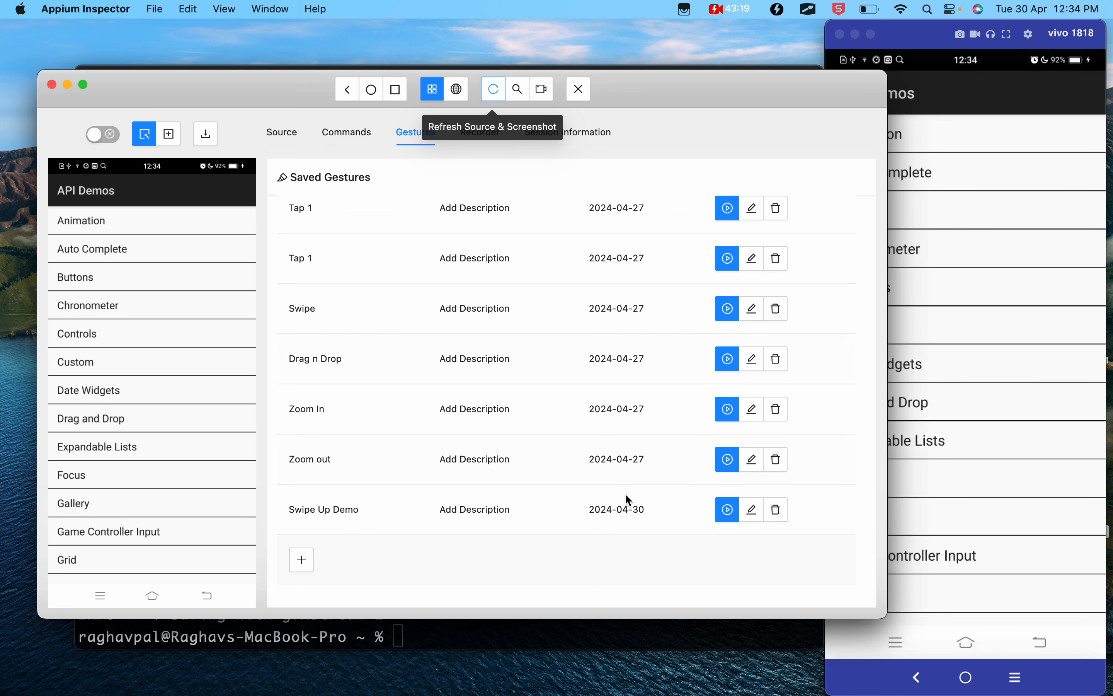
# - Open Swipe Up Demo for editing and set the duration of its second Move action to 300 ms
pyautogui.click(753, 511)
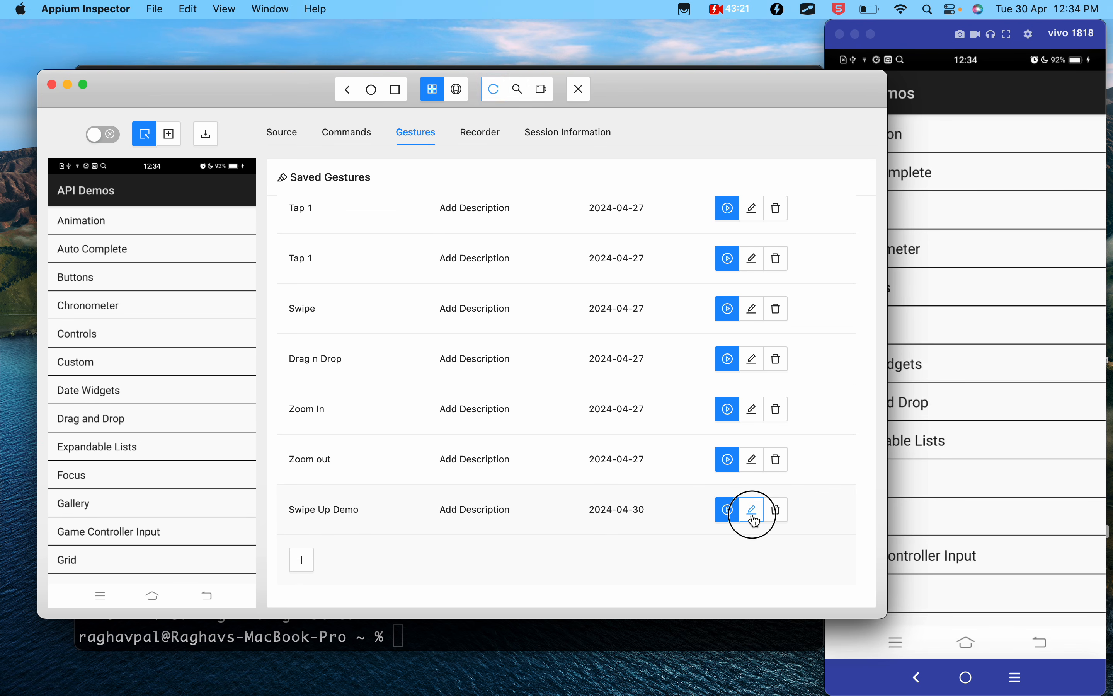
pyautogui.moveTo(363, 488); pyautogui.dragTo(296, 495)
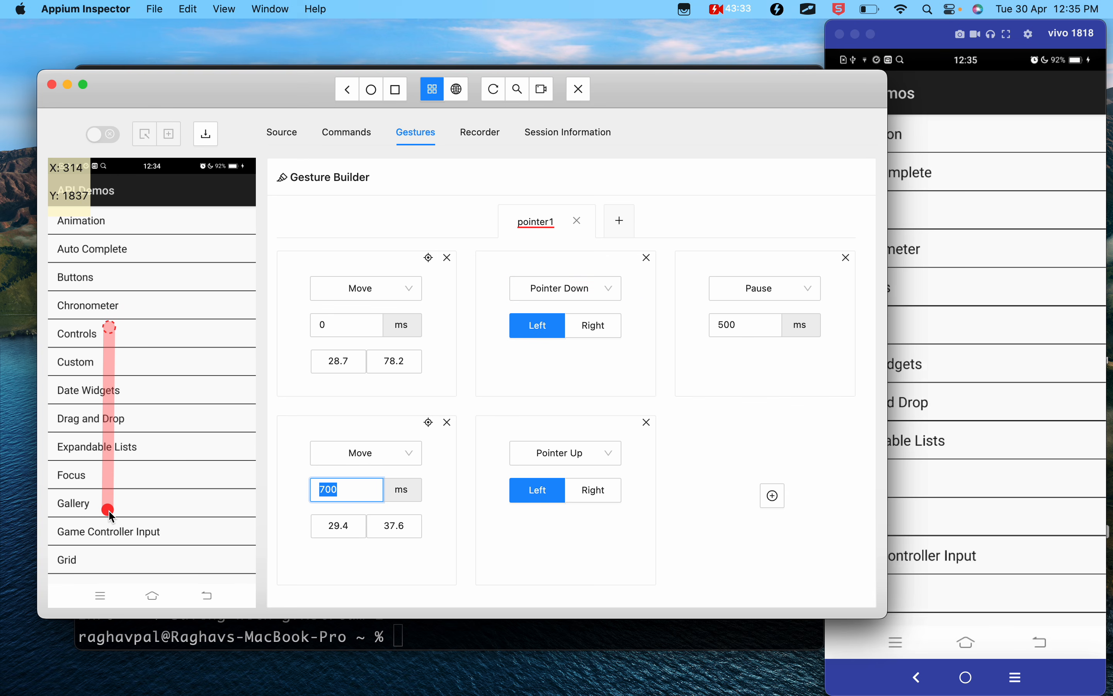
pyautogui.click(342, 492)
pyautogui.doubleClick(315, 489)
pyautogui.click(743, 543)
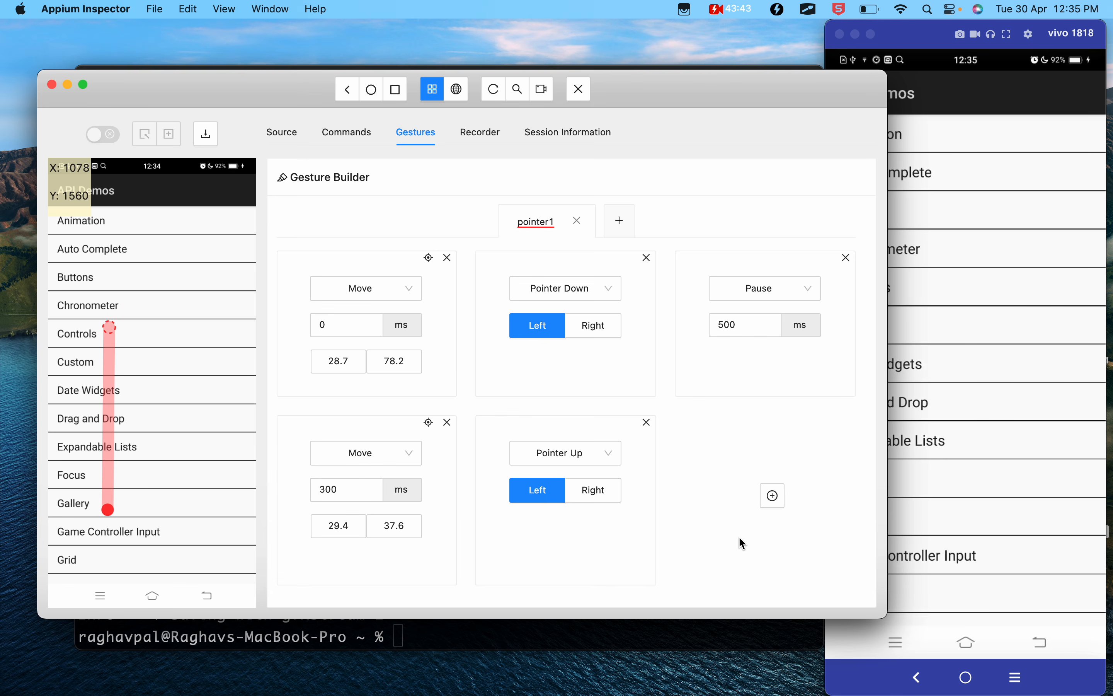
# - Play the edited Swipe Up Demo gesture through the Views list, and save the gesture
pyautogui.scroll(3, 723, 331)
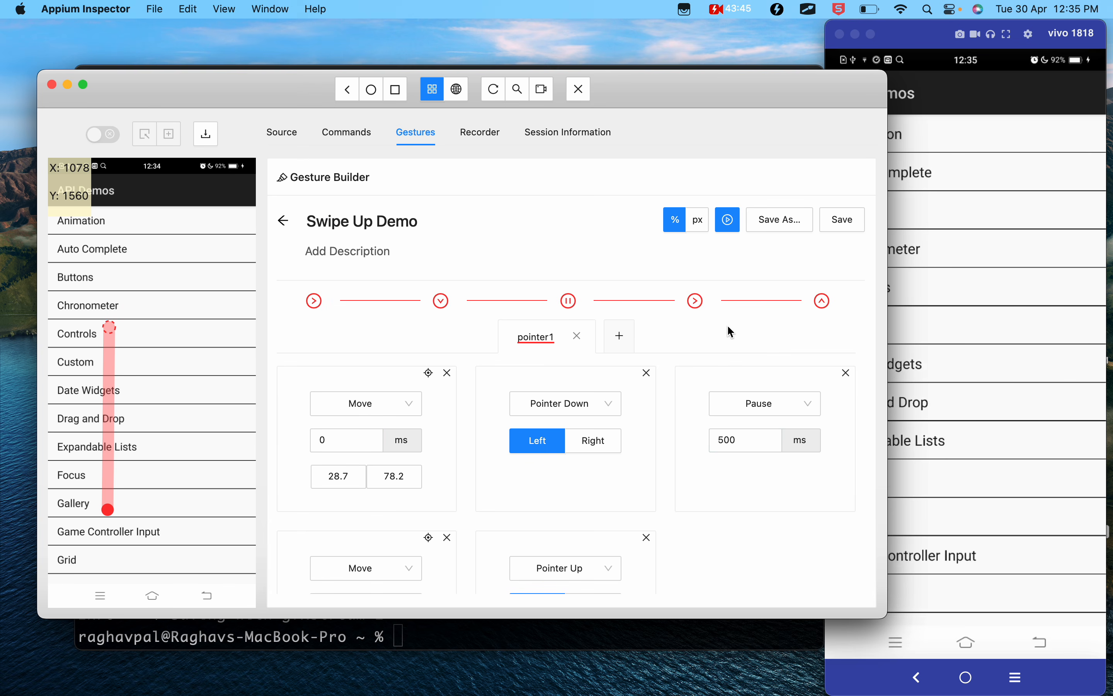
pyautogui.click(731, 230)
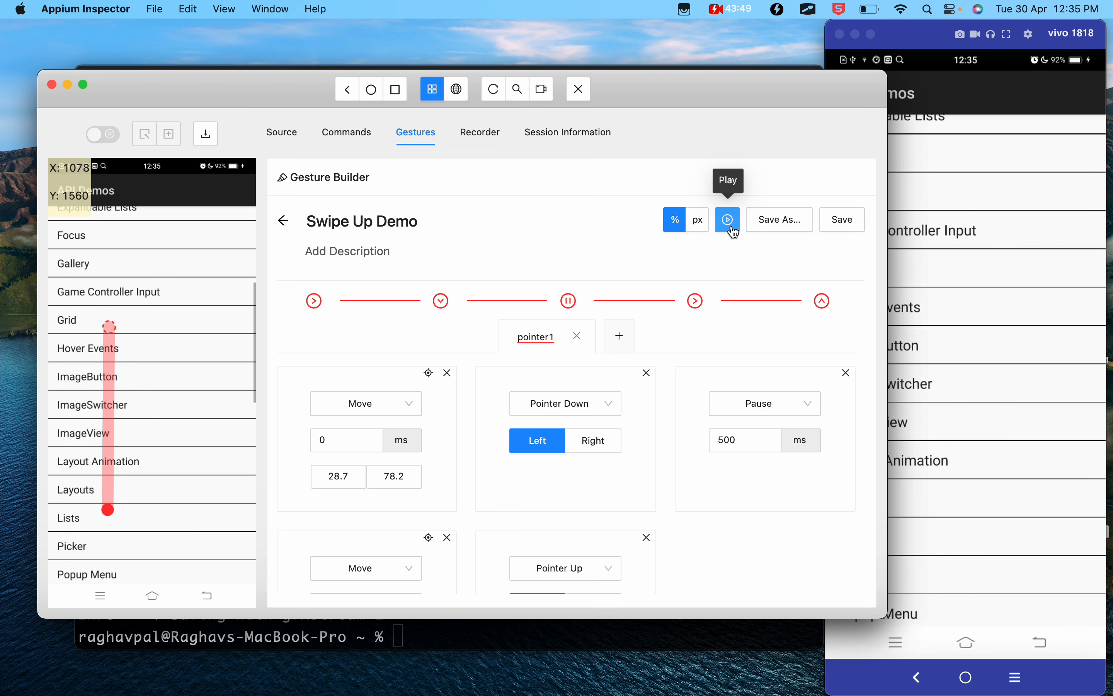
pyautogui.click(732, 230)
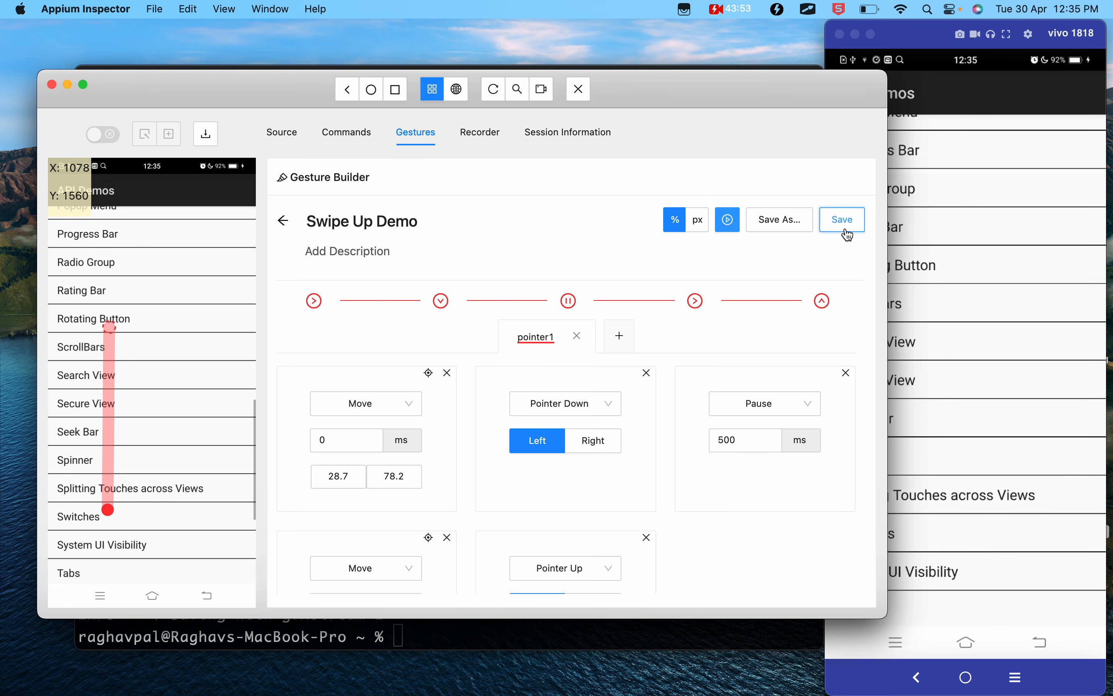
pyautogui.click(843, 230)
pyautogui.click(729, 228)
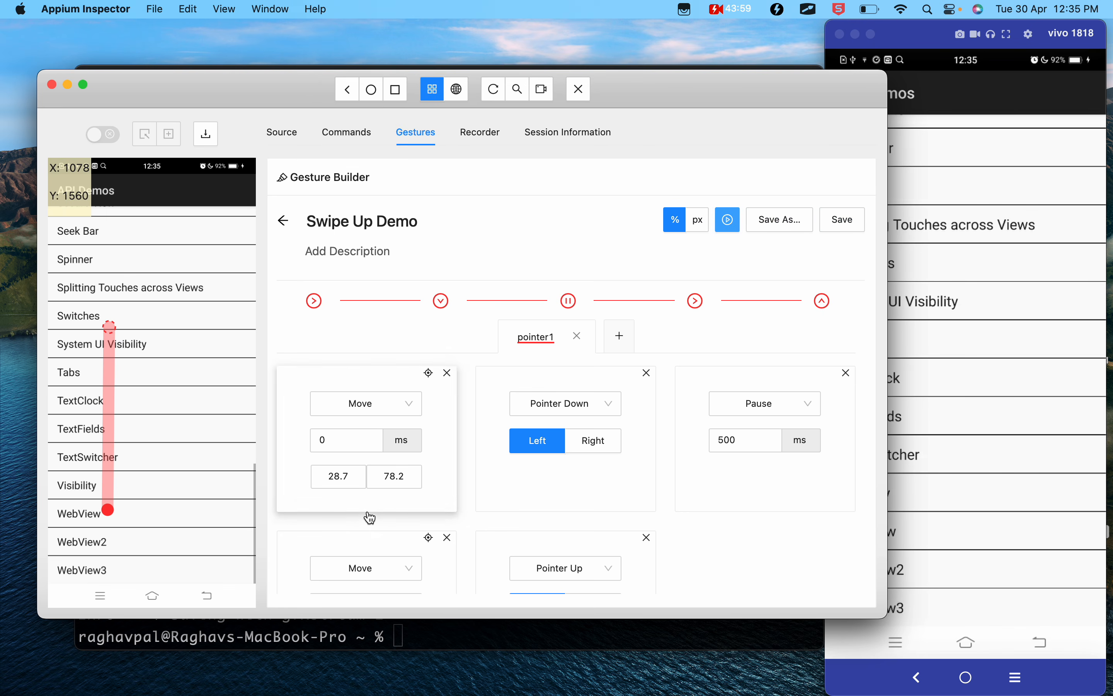
# - Check the second Move's duration, return to the saved gestures, and refresh the source and screenshot
pyautogui.scroll(-5, 370, 517)
pyautogui.doubleClick(341, 489)
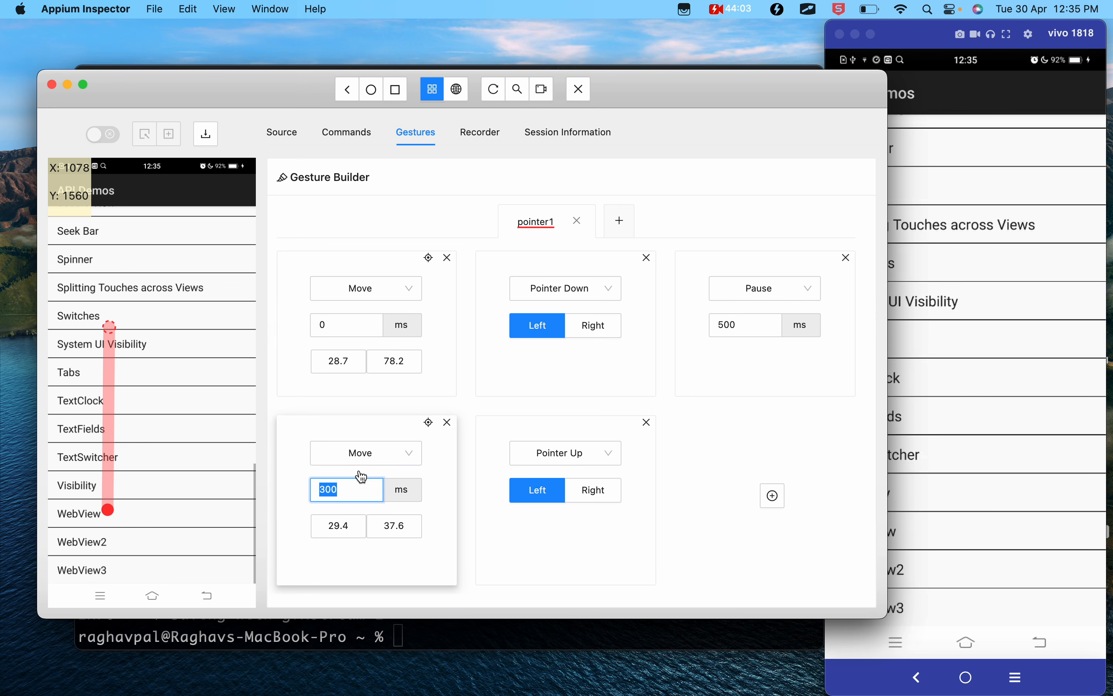
pyautogui.scroll(5, 363, 477)
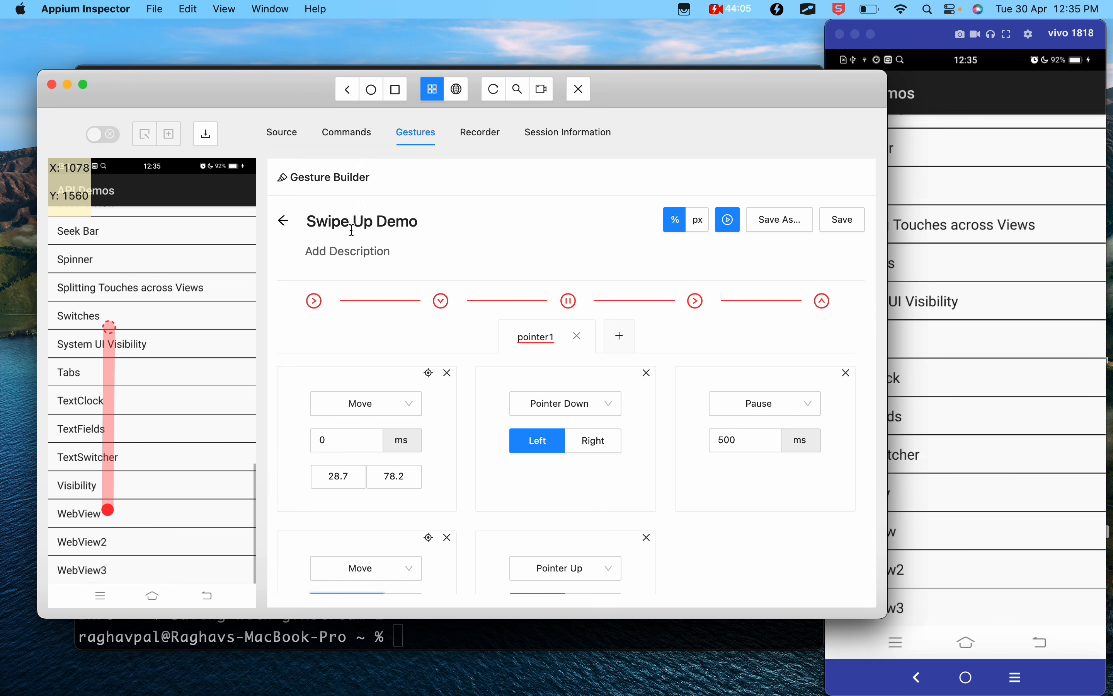
pyautogui.click(284, 222)
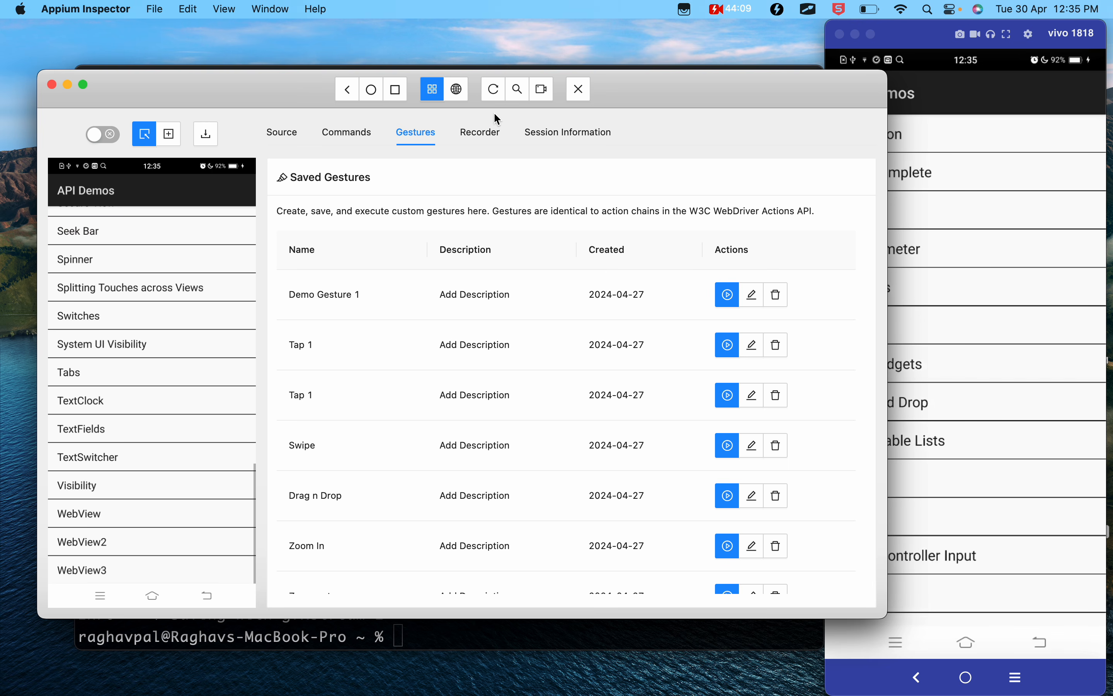
pyautogui.click(493, 98)
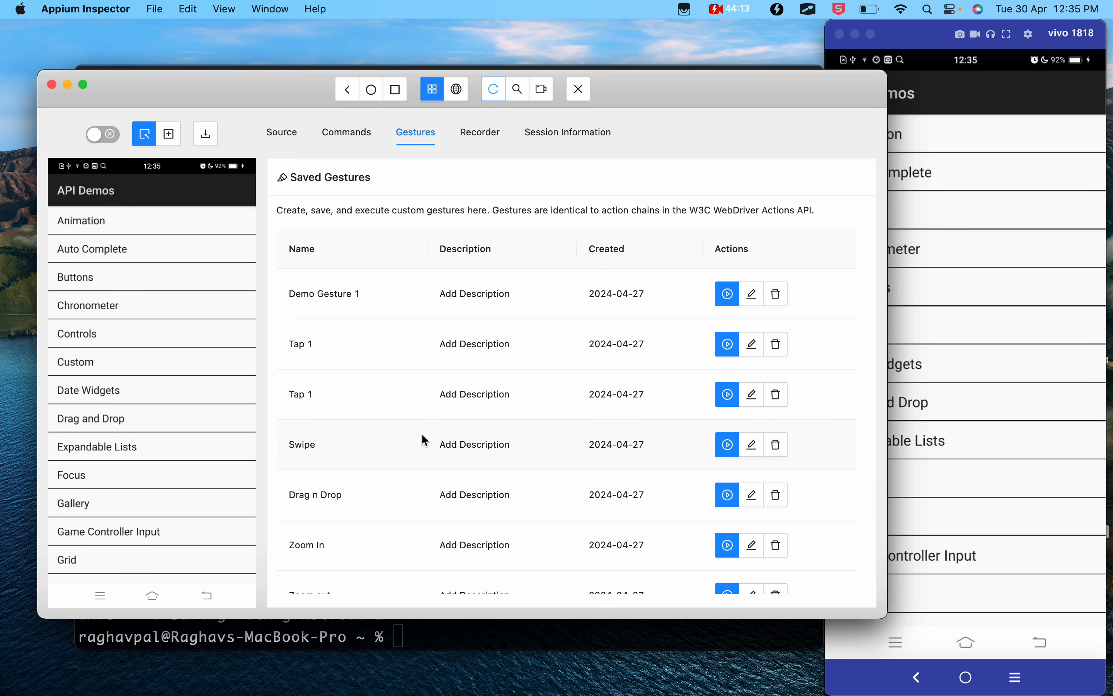
# - Play Swipe Up Demo twice from the saved gestures to scroll down the Views list
pyautogui.scroll(-3, 421, 433)
pyautogui.click(734, 515)
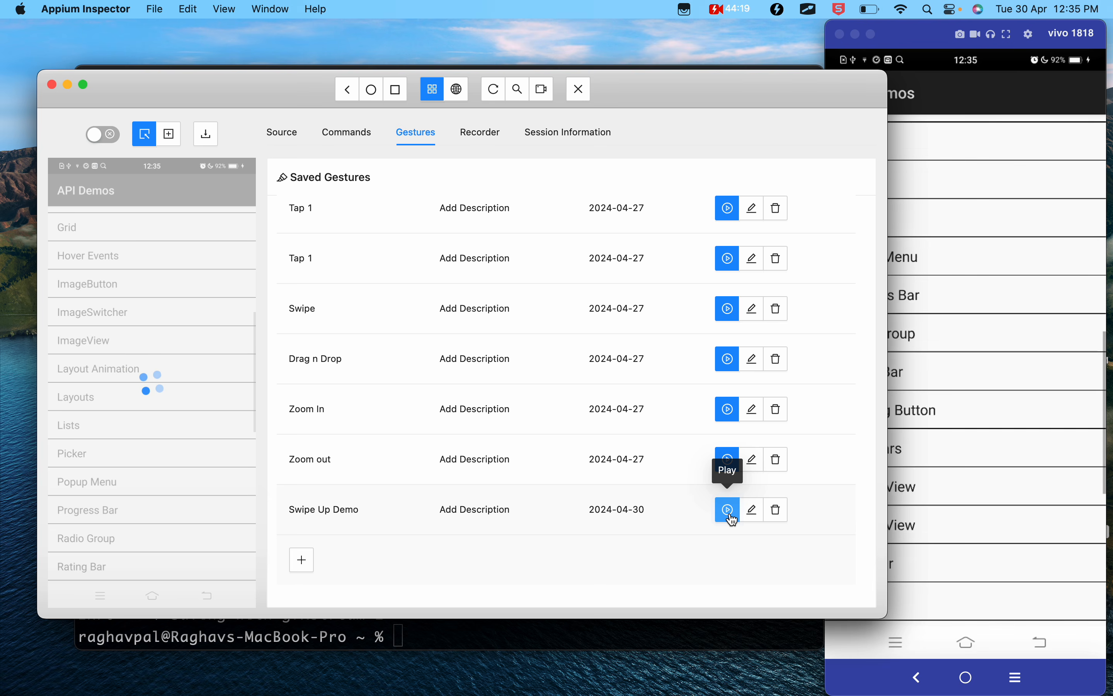
pyautogui.click(734, 520)
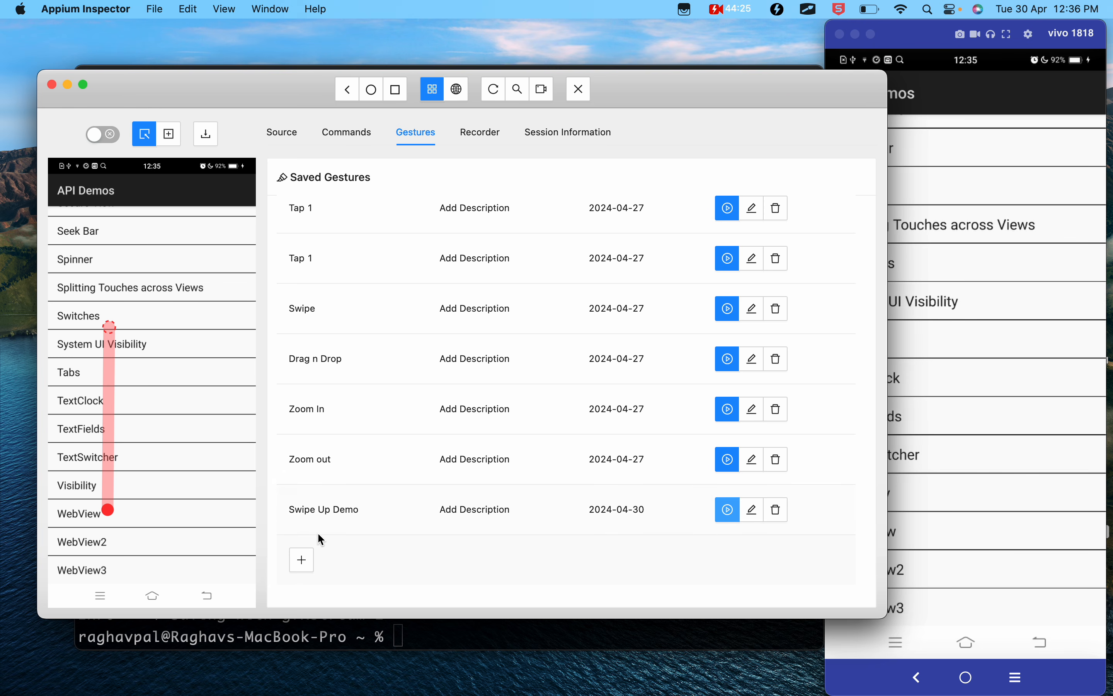
# - Create a new gesture and rename its pointer1 pointer as SwipeDown
pyautogui.click(304, 570)
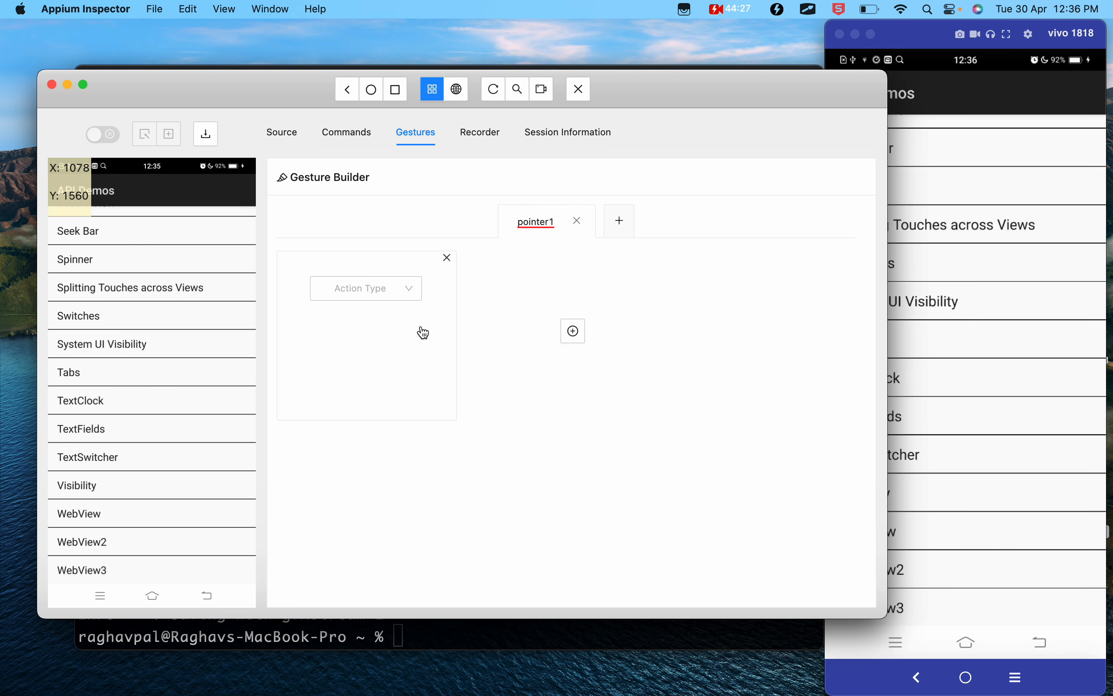
pyautogui.click(593, 220)
pyautogui.doubleClick(545, 224)
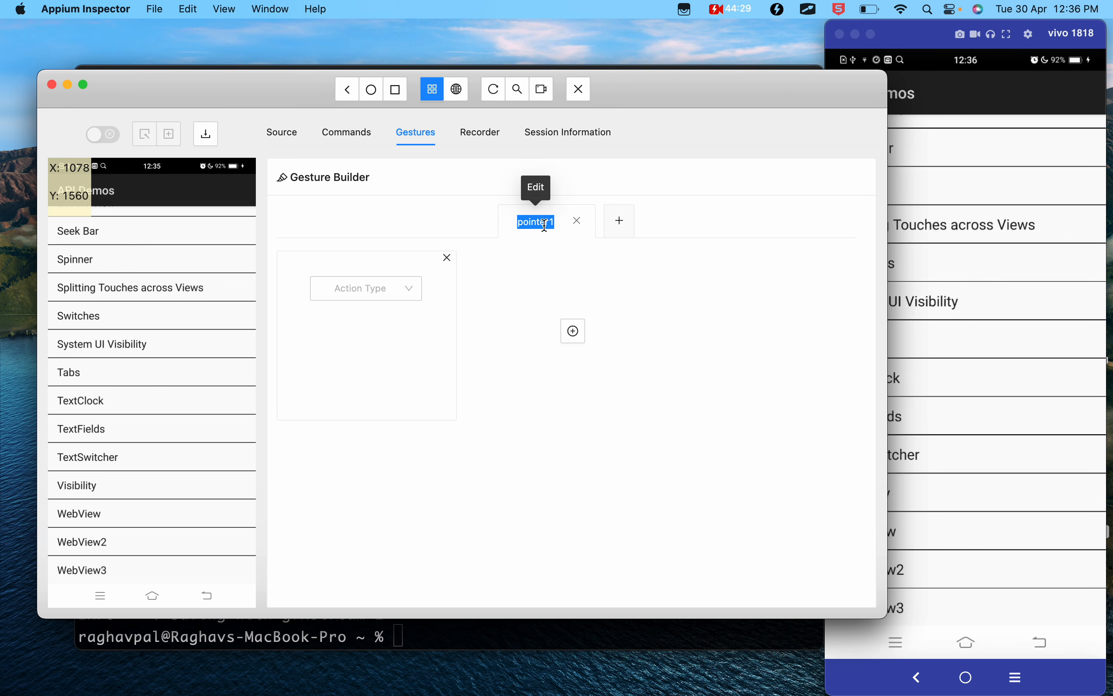
pyautogui.write('swipeDown')
pyautogui.click(394, 312)
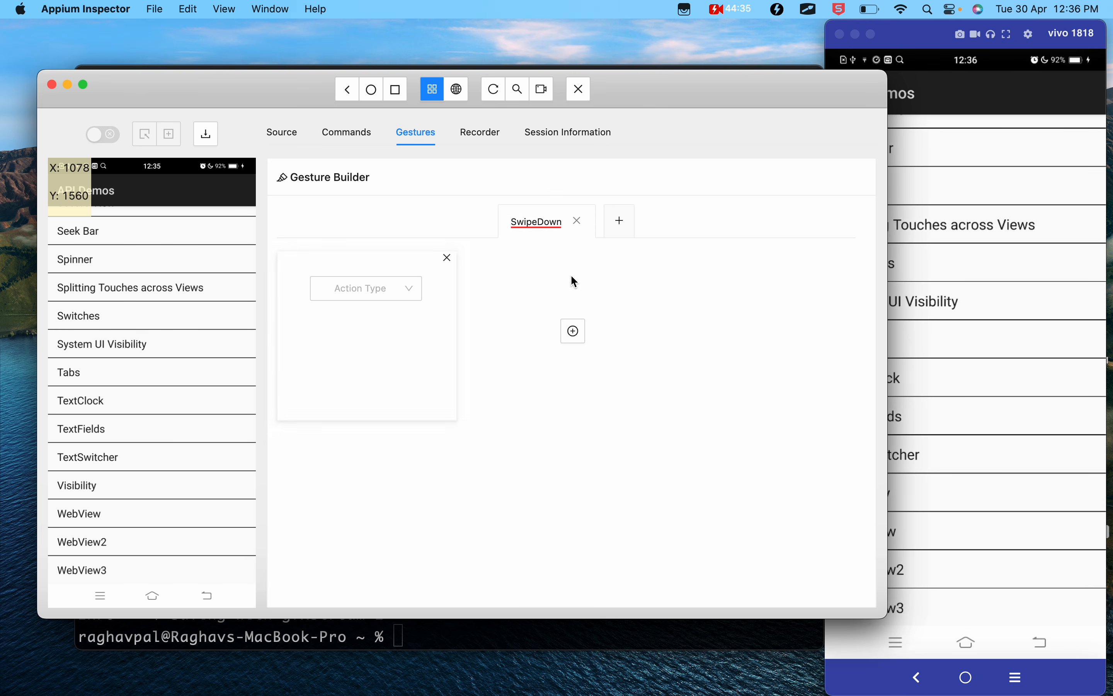
pyautogui.click(608, 213)
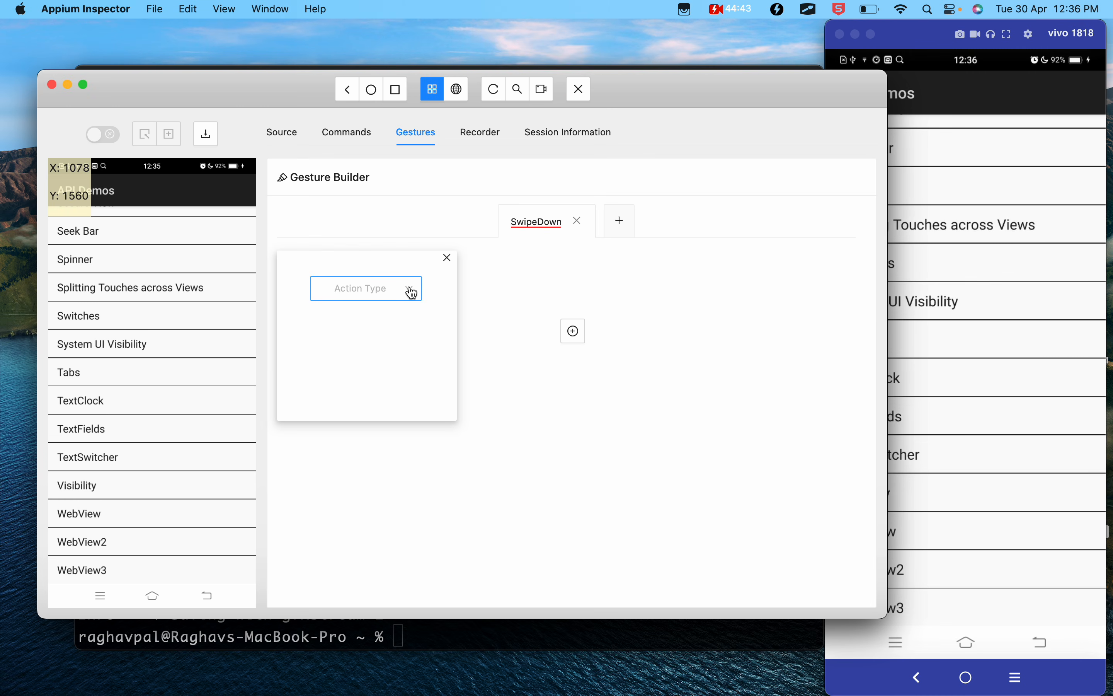
# - Make the first action a Move, use pixel coordinates, and place its point beside Spinner at about X 482, Y 507
pyautogui.click(408, 293)
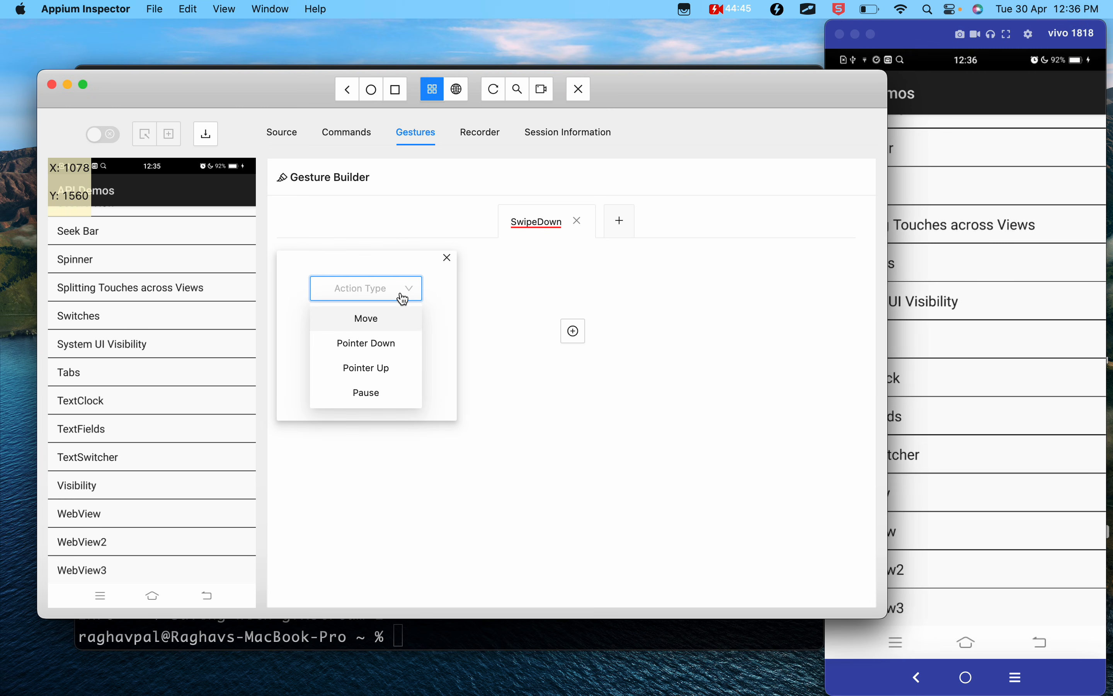
pyautogui.click(374, 318)
pyautogui.scroll(3, 381, 319)
pyautogui.click(698, 223)
pyautogui.scroll(-1, 398, 325)
pyautogui.scroll(-2, 399, 328)
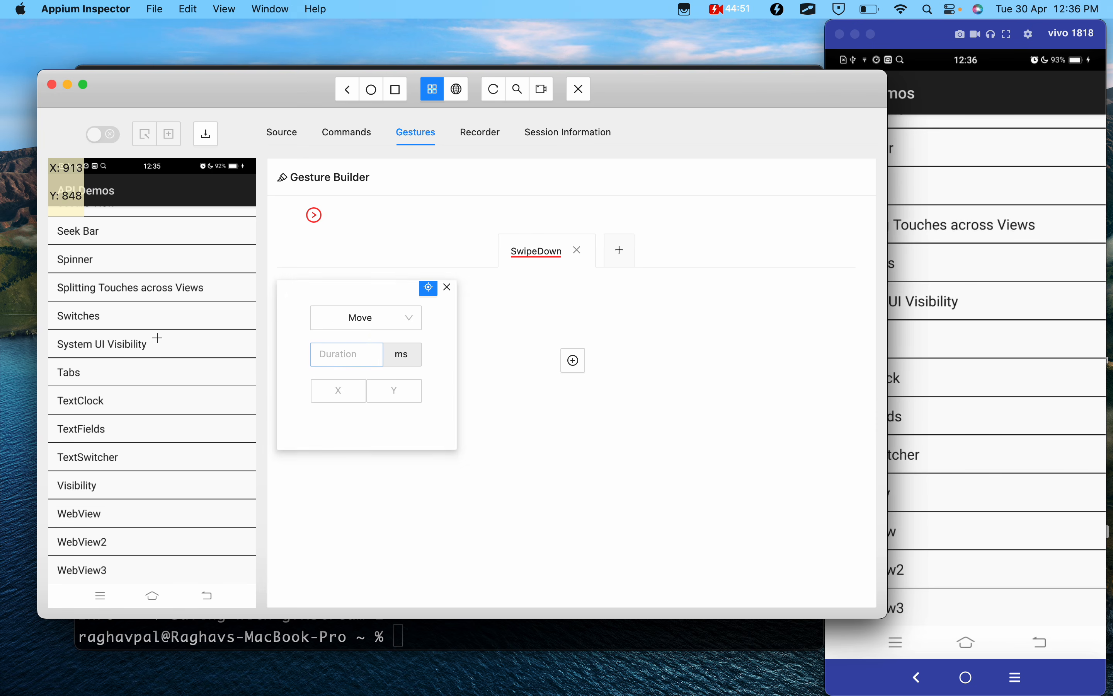
pyautogui.click(140, 256)
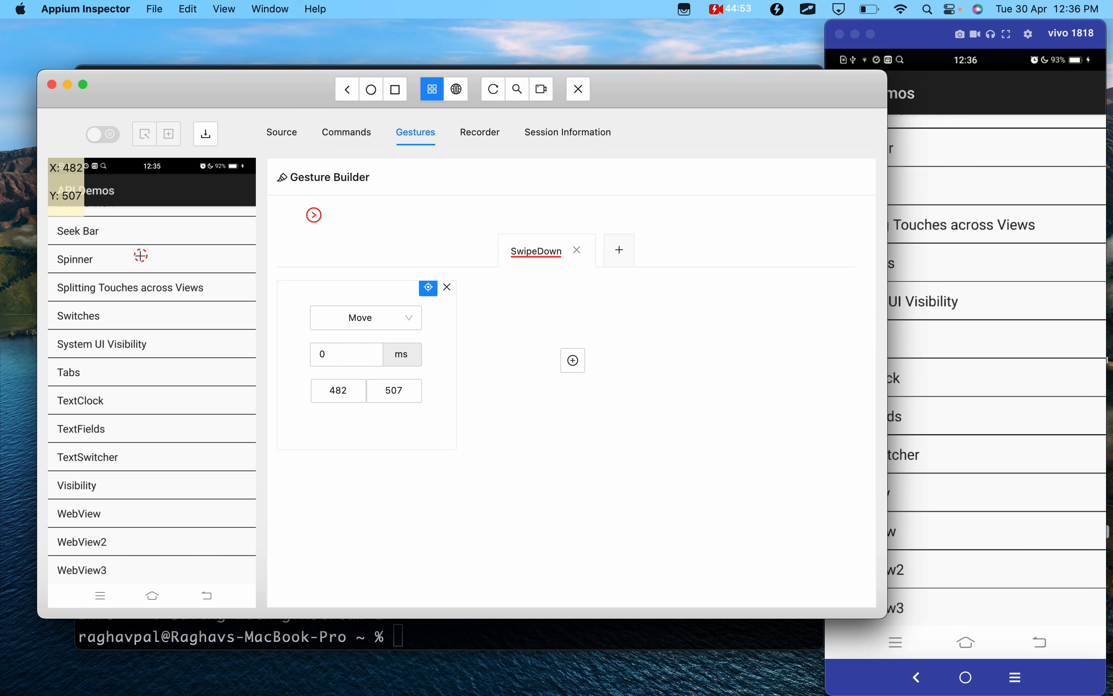
# - Add a Pointer Down action with the Left option, followed by a Pause action of 500 ms
pyautogui.click(574, 360)
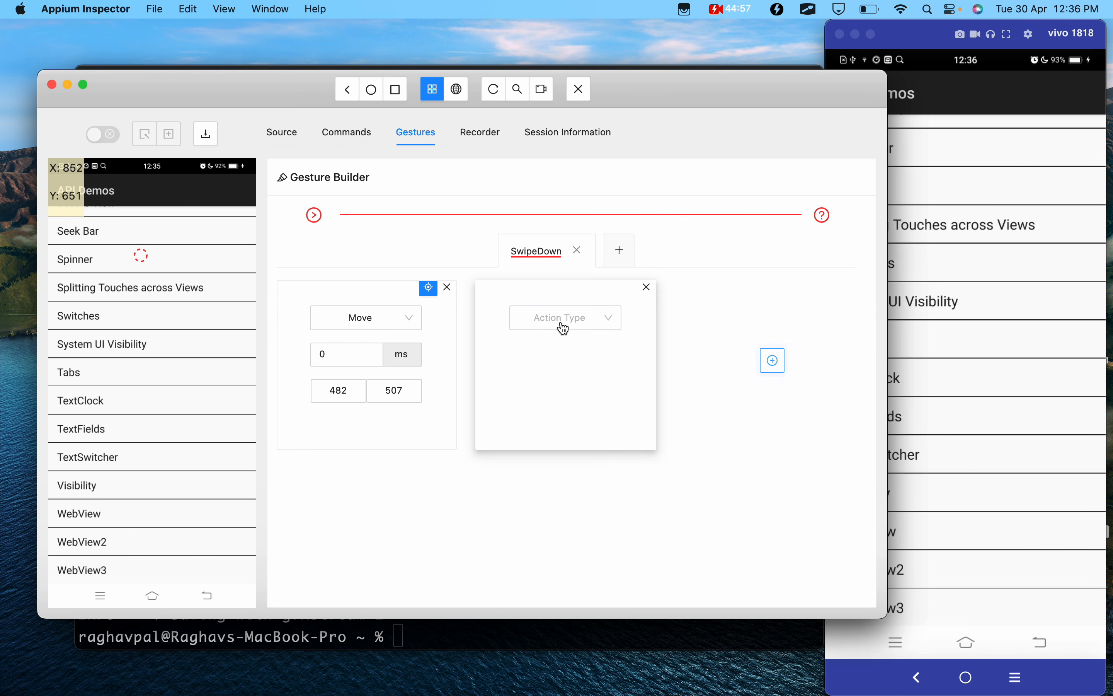
pyautogui.click(559, 318)
pyautogui.click(569, 374)
pyautogui.click(773, 361)
pyautogui.click(731, 317)
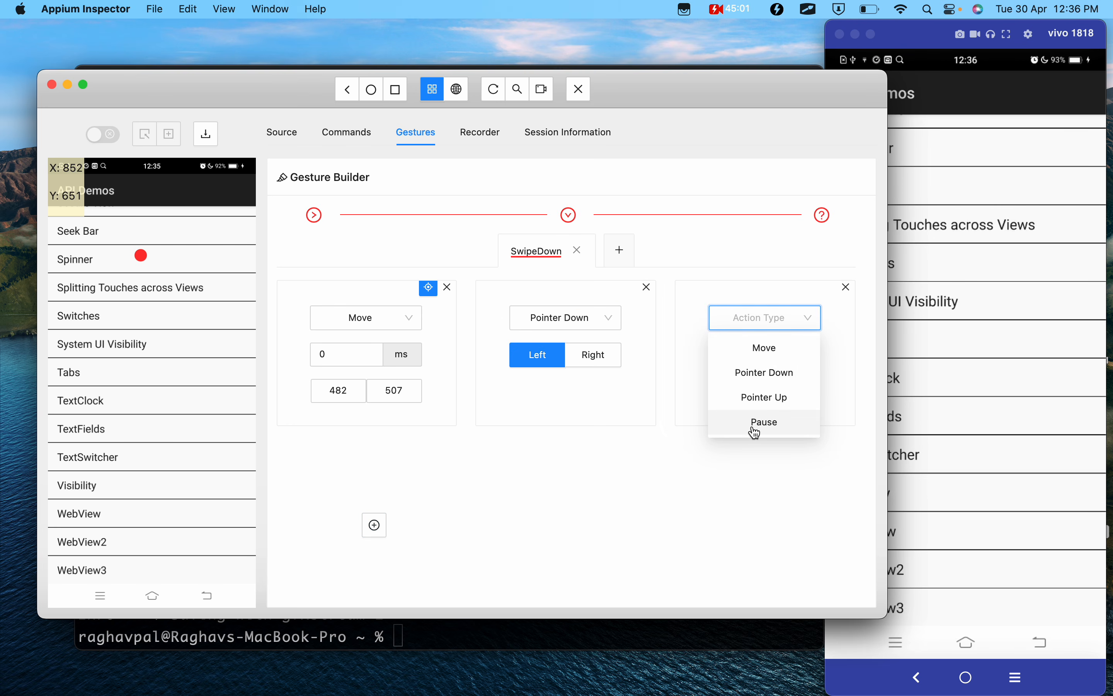
pyautogui.click(755, 429)
pyautogui.doubleClick(713, 357)
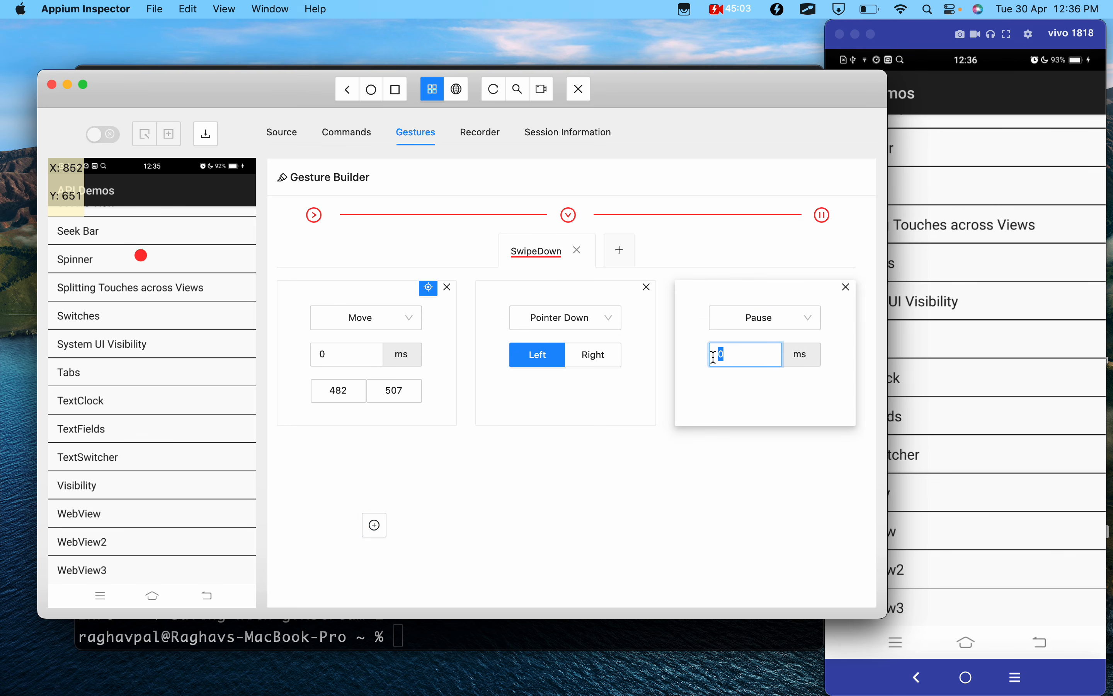
pyautogui.click(668, 588)
# - Add a second Move action ending beside Visibility at about X 491, Y 1717, and set its duration to 700 ms
pyautogui.click(376, 525)
pyautogui.click(373, 485)
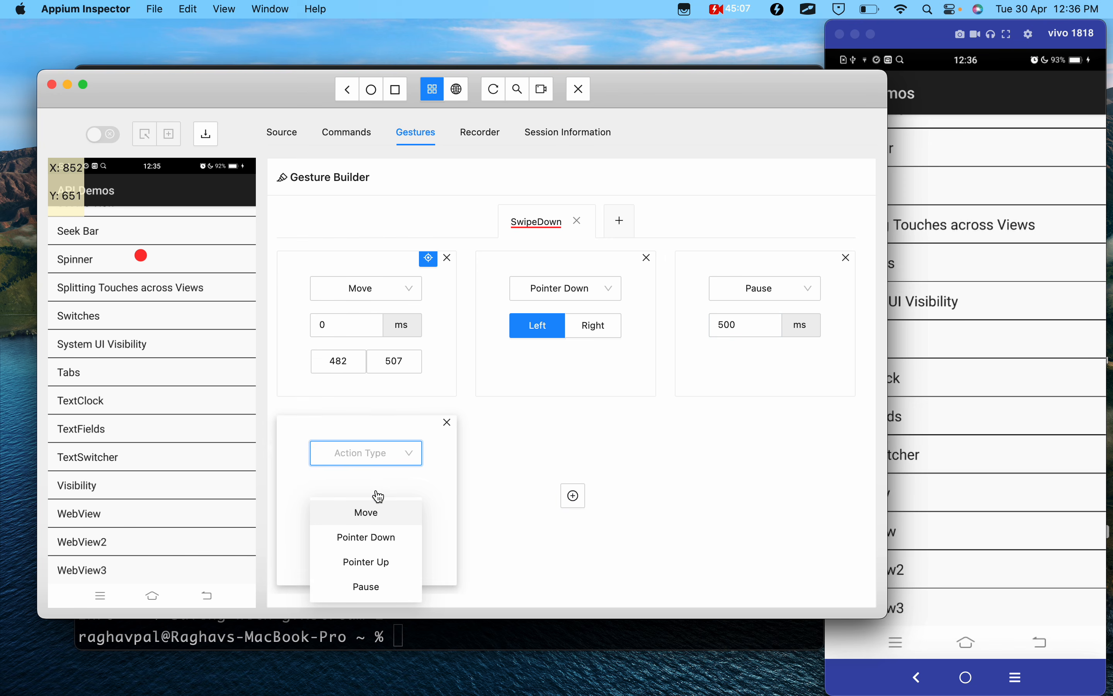
pyautogui.click(370, 512)
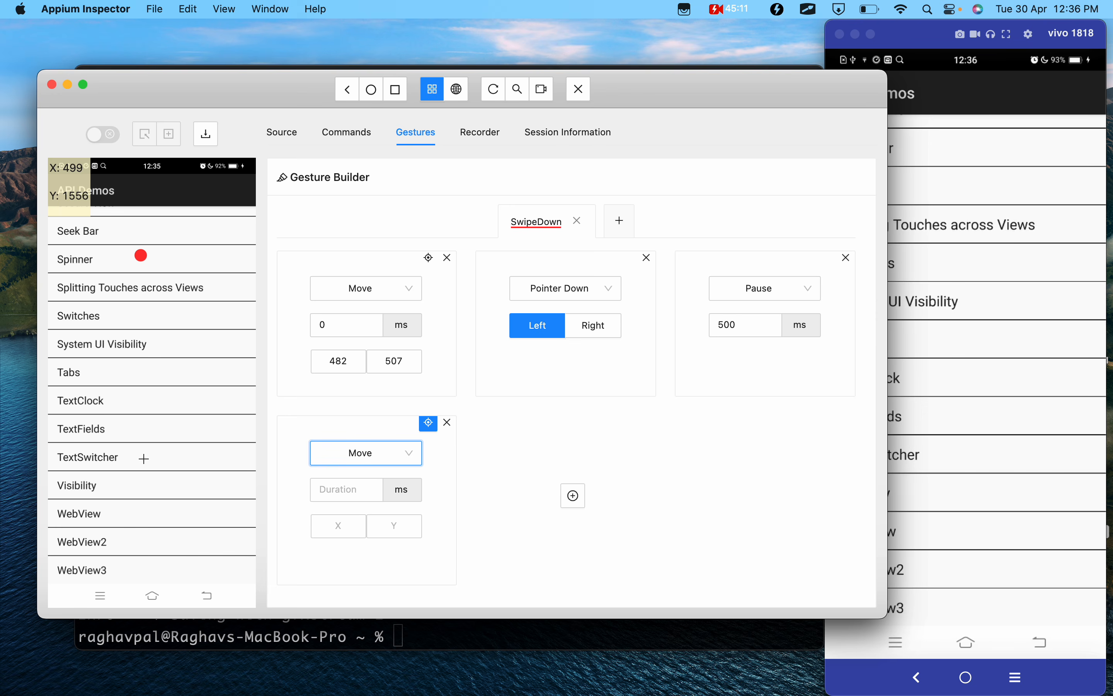
pyautogui.click(143, 488)
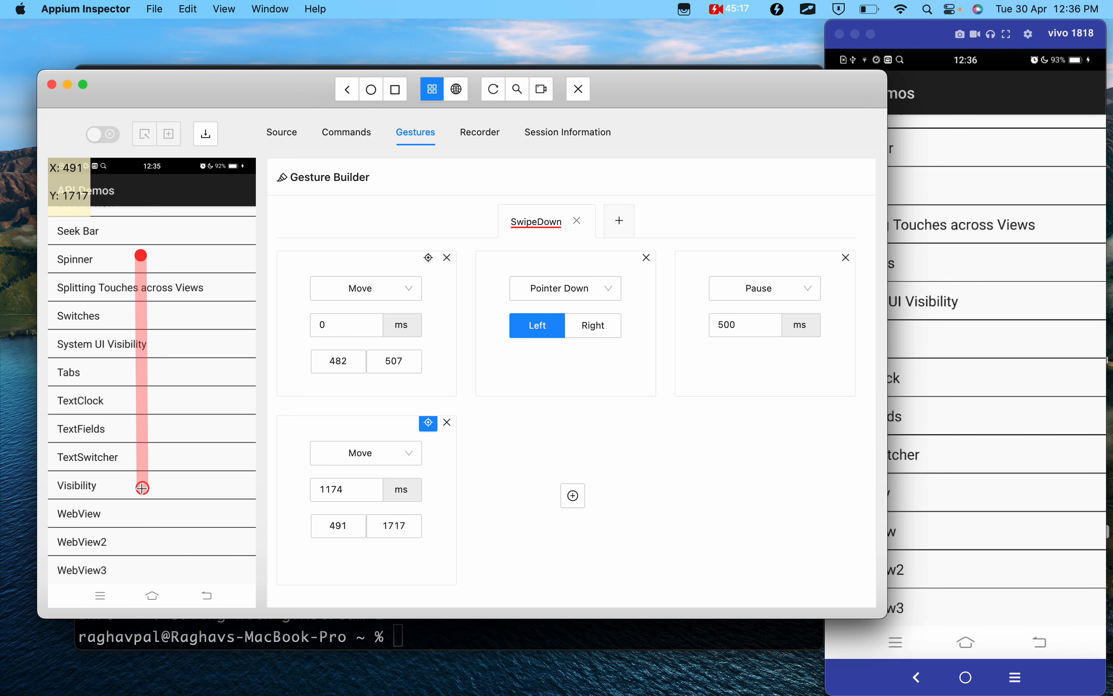
pyautogui.click(349, 489)
pyautogui.moveTo(348, 489); pyautogui.dragTo(300, 489)
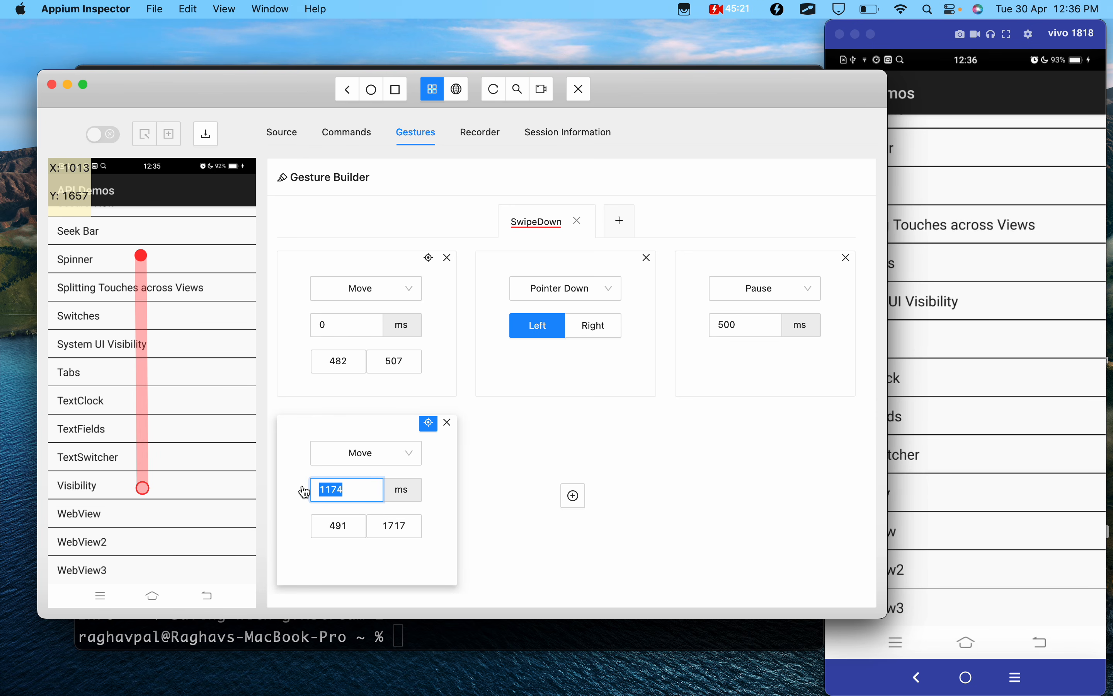
# - Add a Pointer Up action with the Left option as the gesture's final action
pyautogui.click(573, 496)
pyautogui.click(566, 456)
pyautogui.click(566, 533)
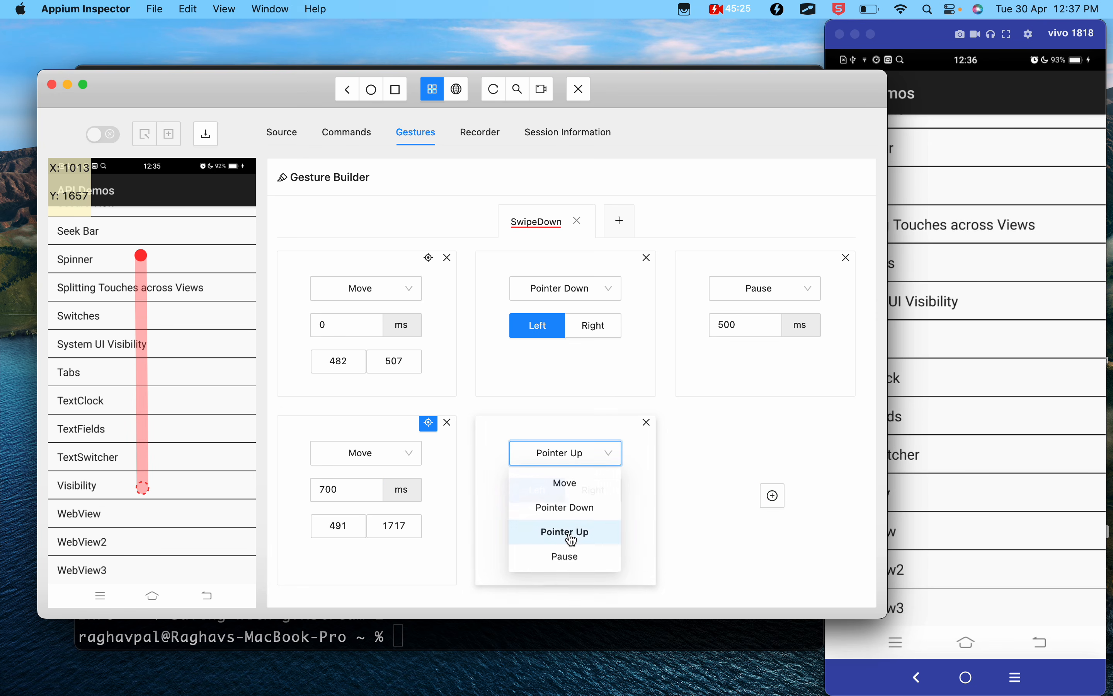
# - Try to play the new untitled swipe-down gesture, and dismiss the resulting notification
pyautogui.click(733, 232)
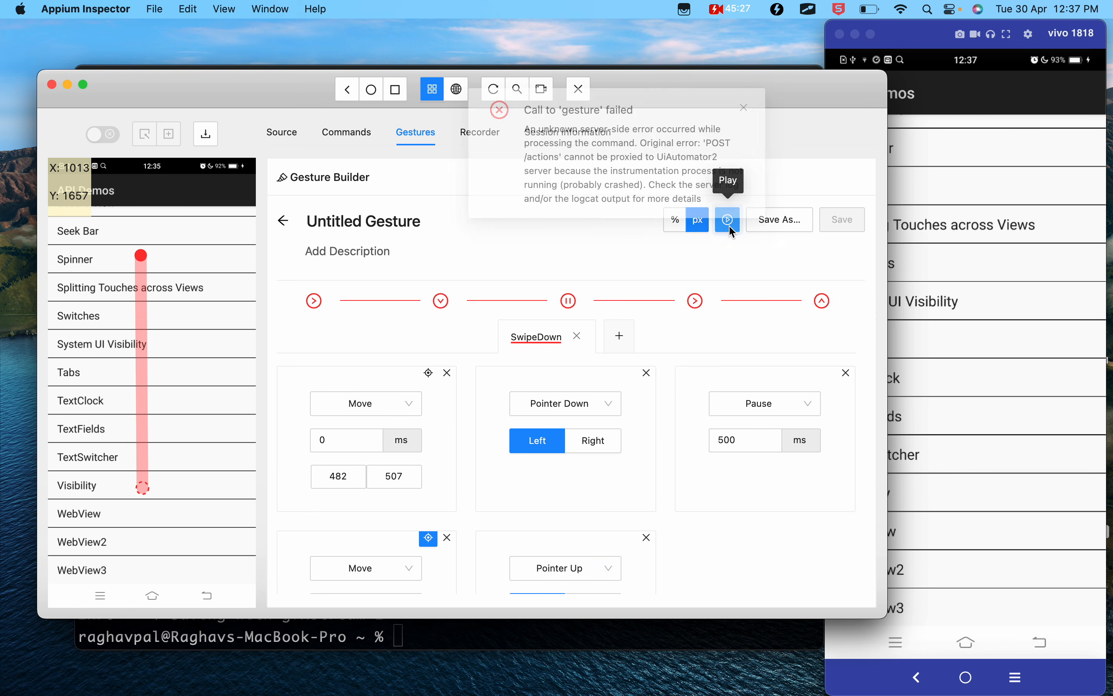
pyautogui.click(585, 107)
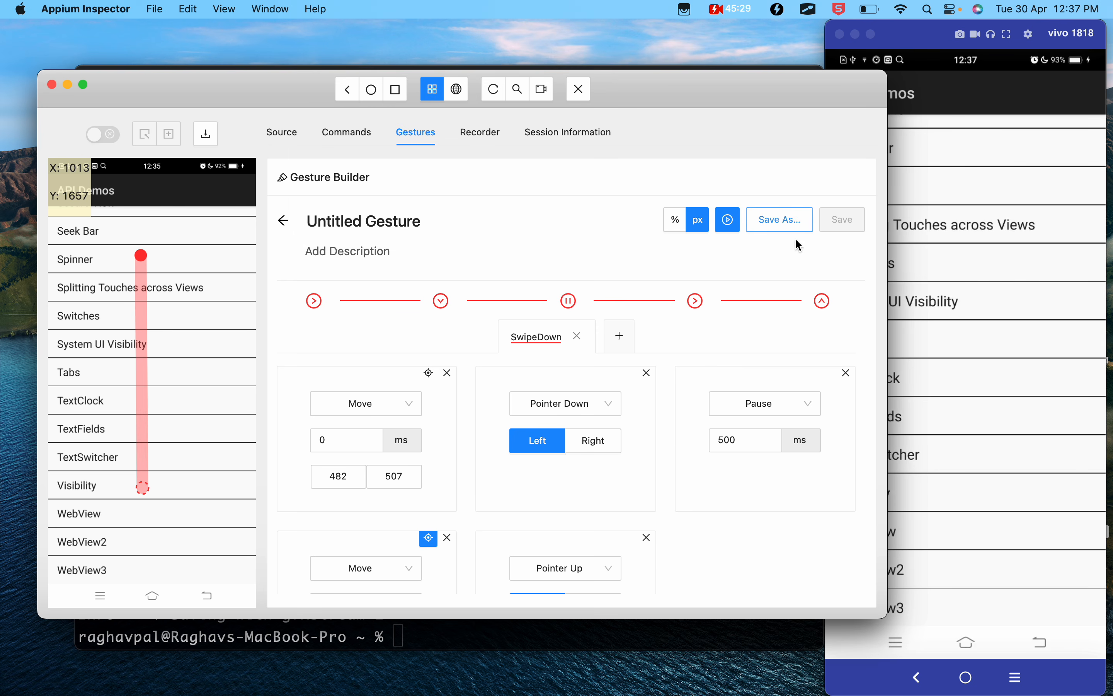
pyautogui.scroll(-2, 653, 391)
pyautogui.scroll(2, 653, 391)
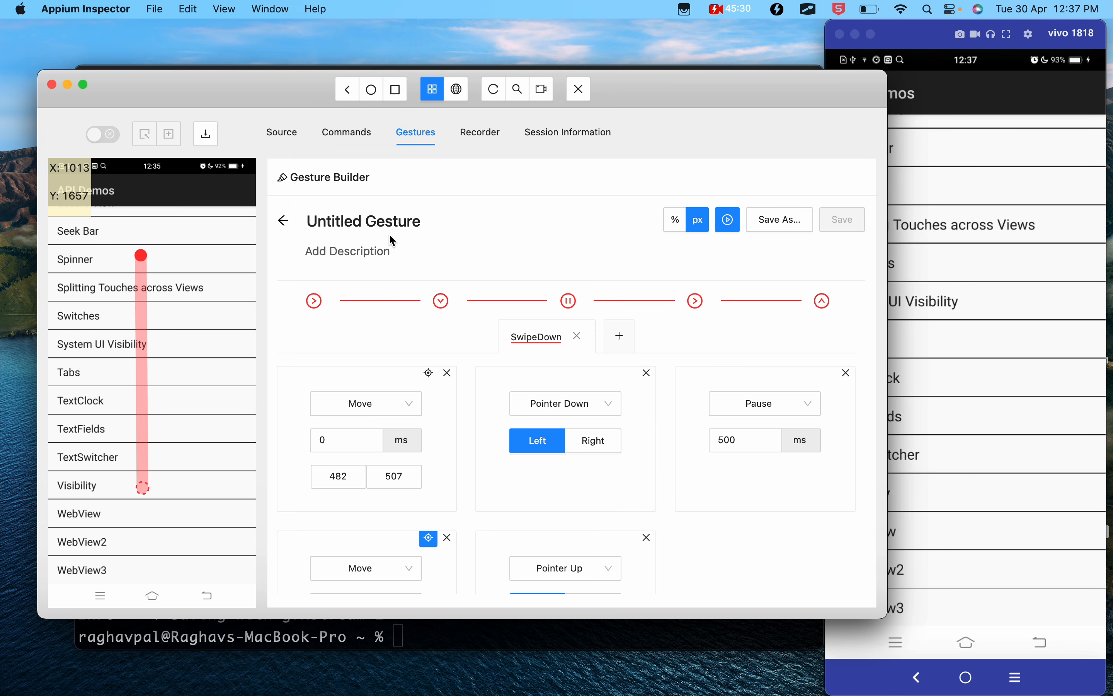
# - Name the untitled gesture "Swipe Down Demo" and save it as a new gesture
pyautogui.click(372, 222)
pyautogui.write('Swipe Down Demo')
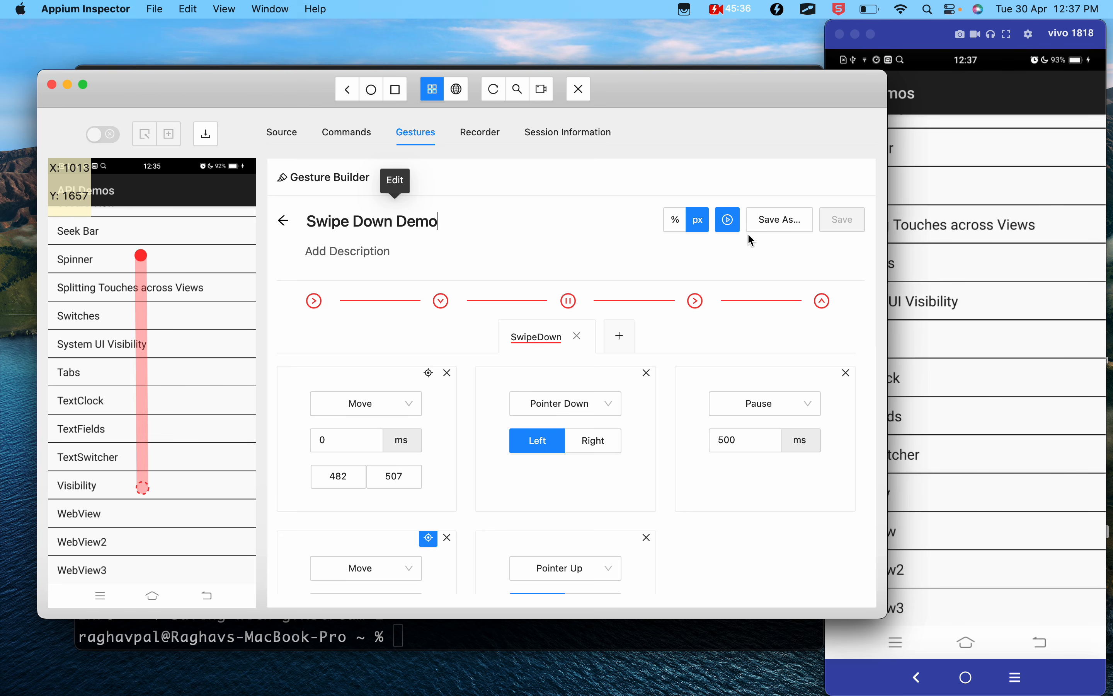
pyautogui.press('Return')
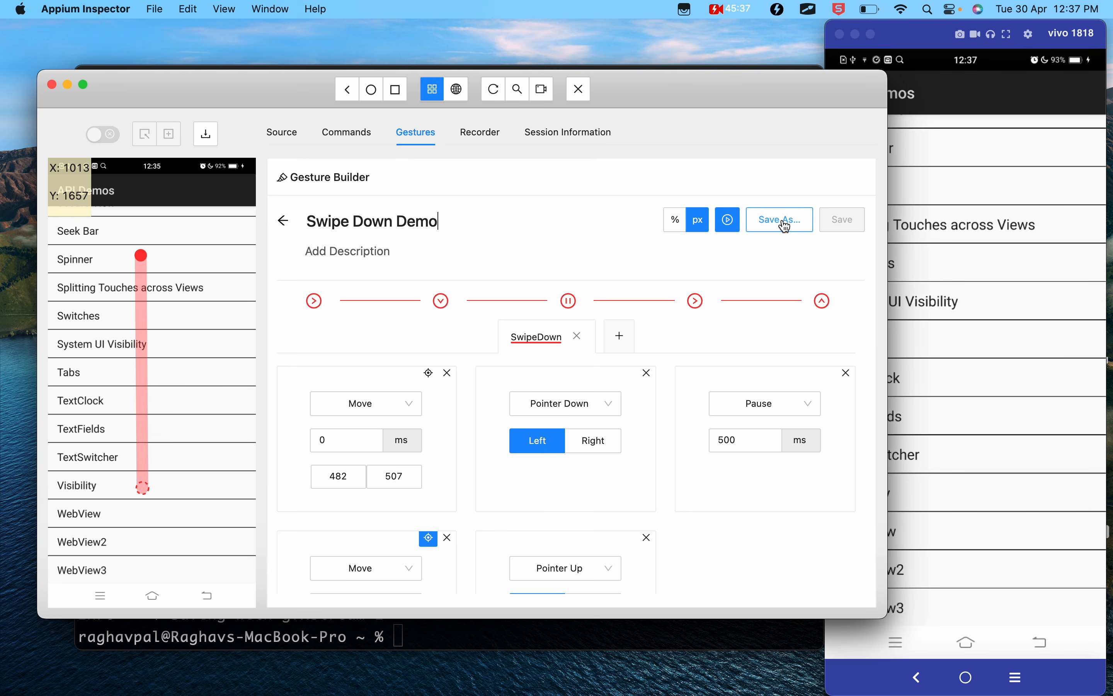
pyautogui.click(785, 222)
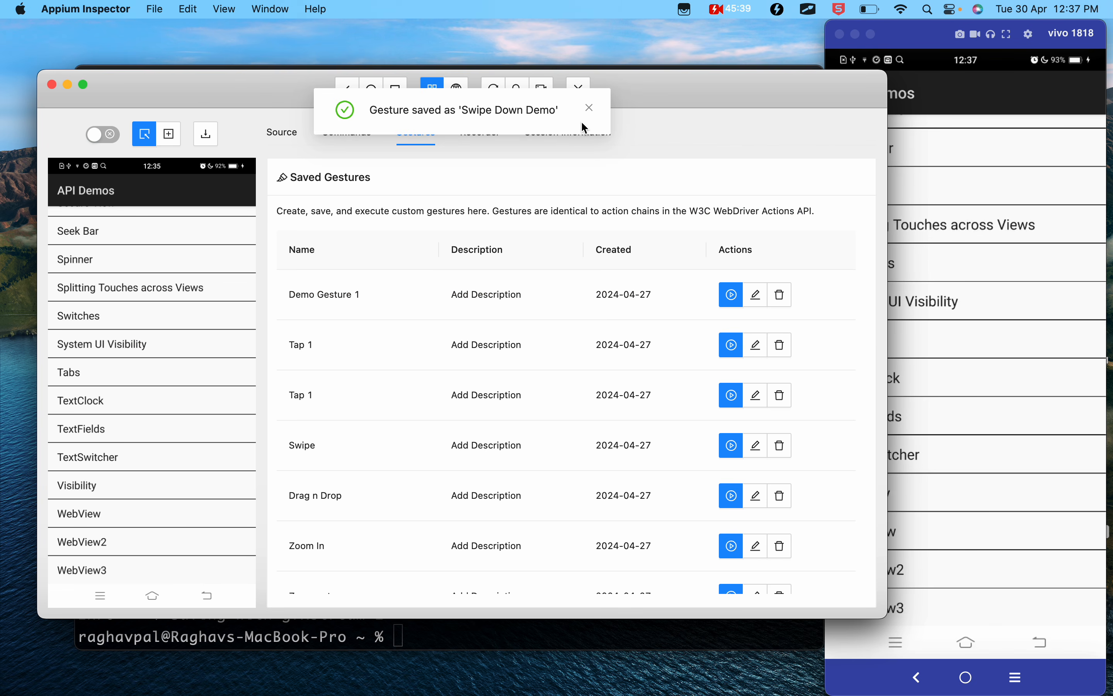
# - Quit the current session, start a new one with the same capabilities, and refresh the source and screenshot
pyautogui.click(579, 86)
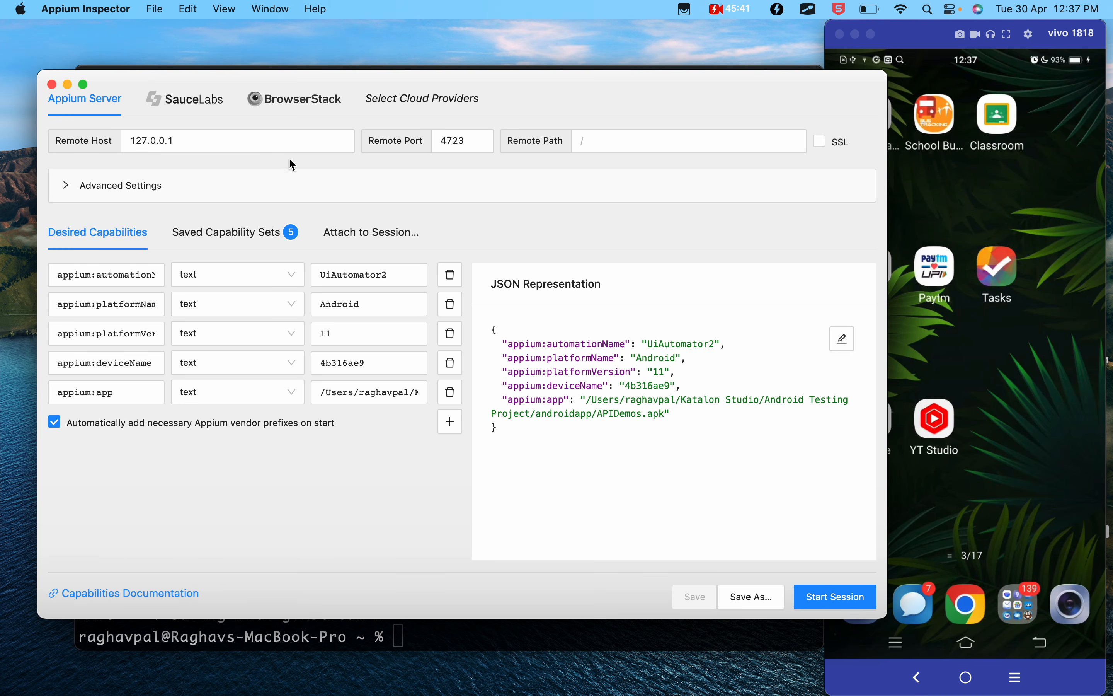
pyautogui.click(818, 596)
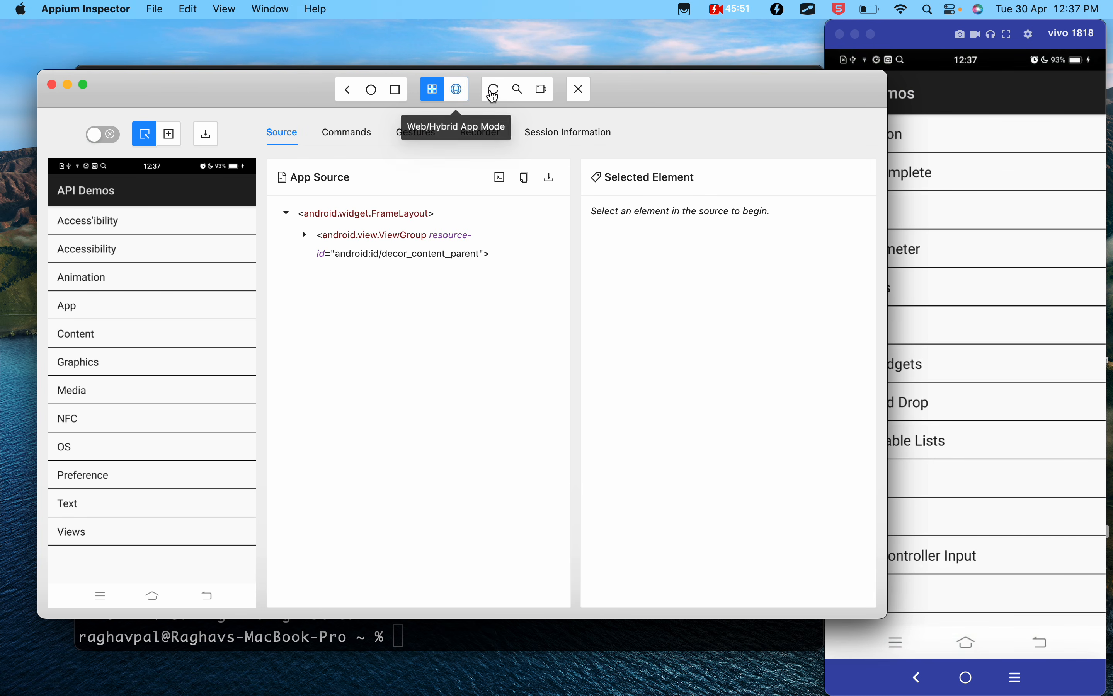
pyautogui.click(496, 96)
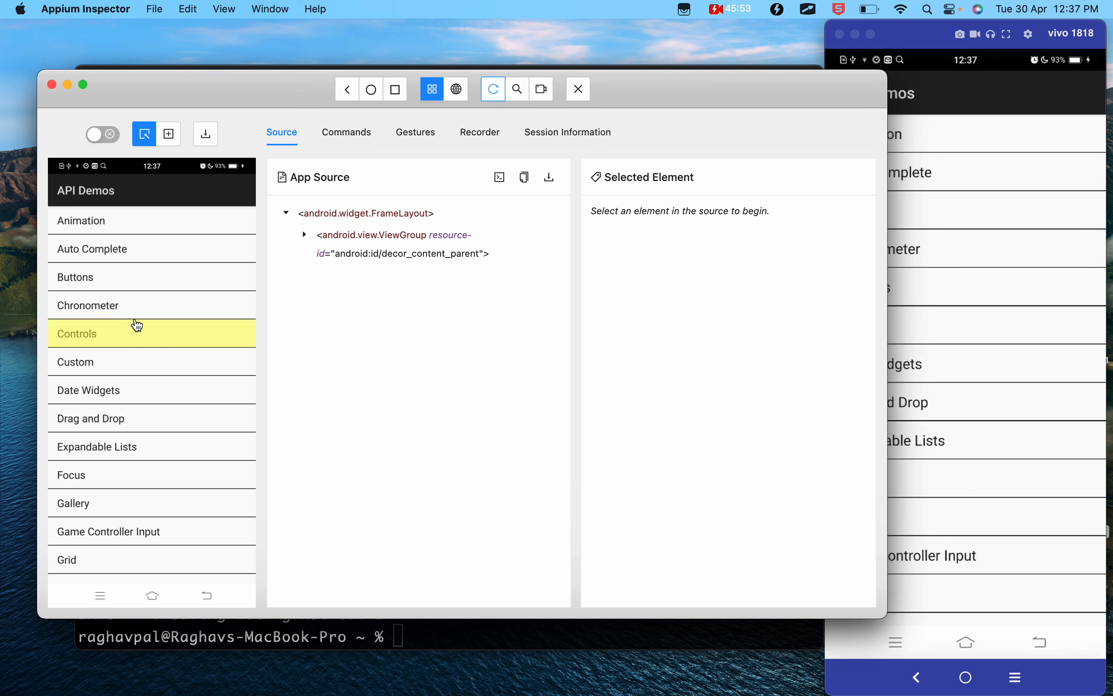
# - Play the saved gesture Swipe Up Demo, followed by the saved gesture Swipe Down Demo
pyautogui.click(418, 131)
pyautogui.scroll(-5, 437, 504)
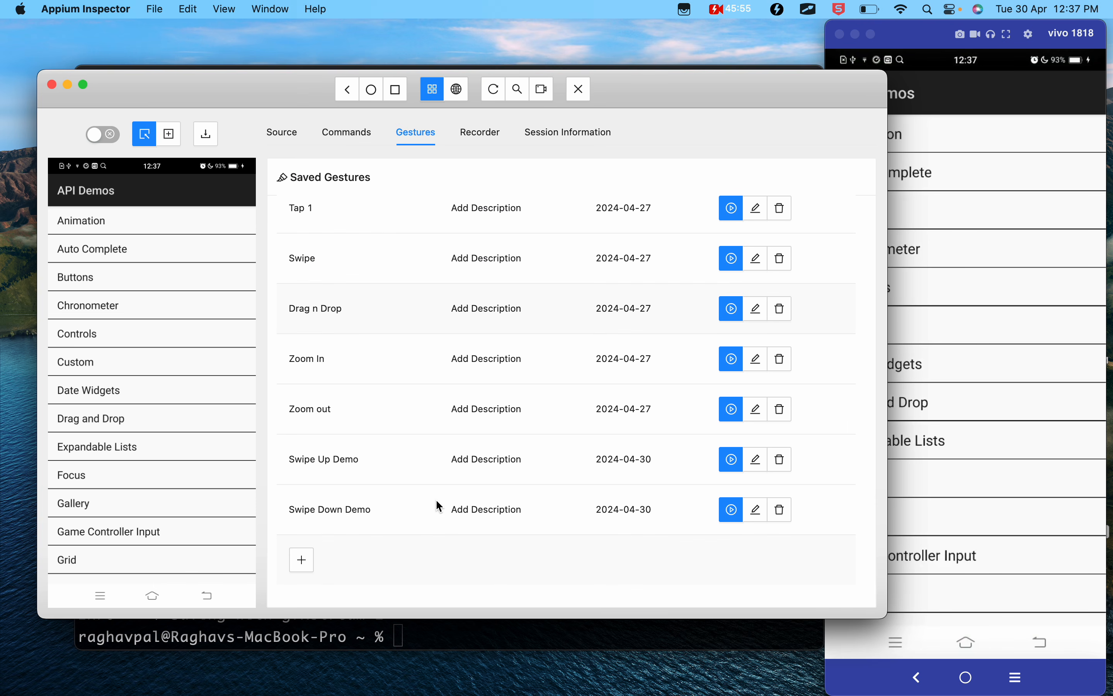
pyautogui.click(733, 466)
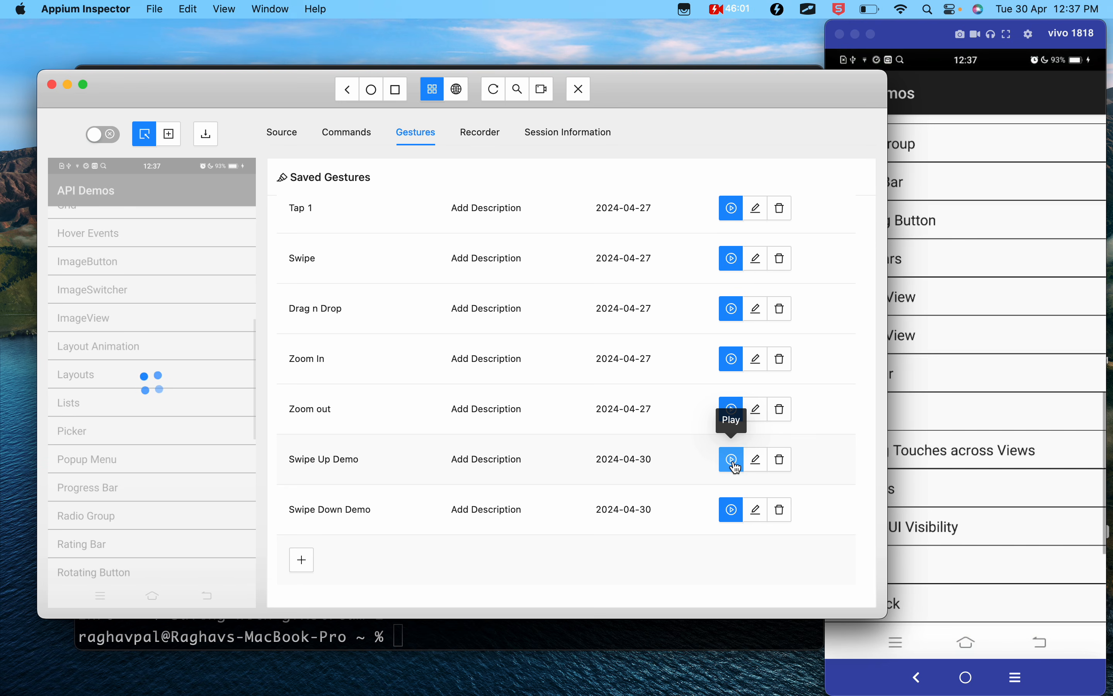
pyautogui.click(733, 517)
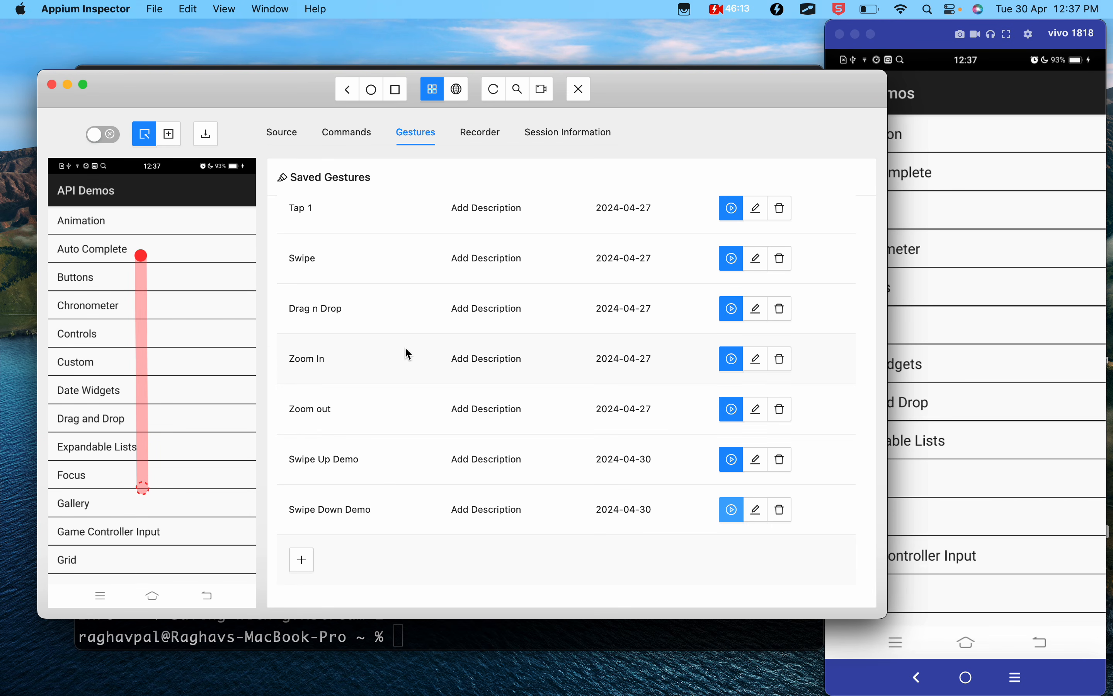
# - Switch to the Appium 2 notes in Google Docs and review the Gestures Tab section down to "Views > Drag n Drop"
pyautogui.hotkey('ctrl', 'Left')
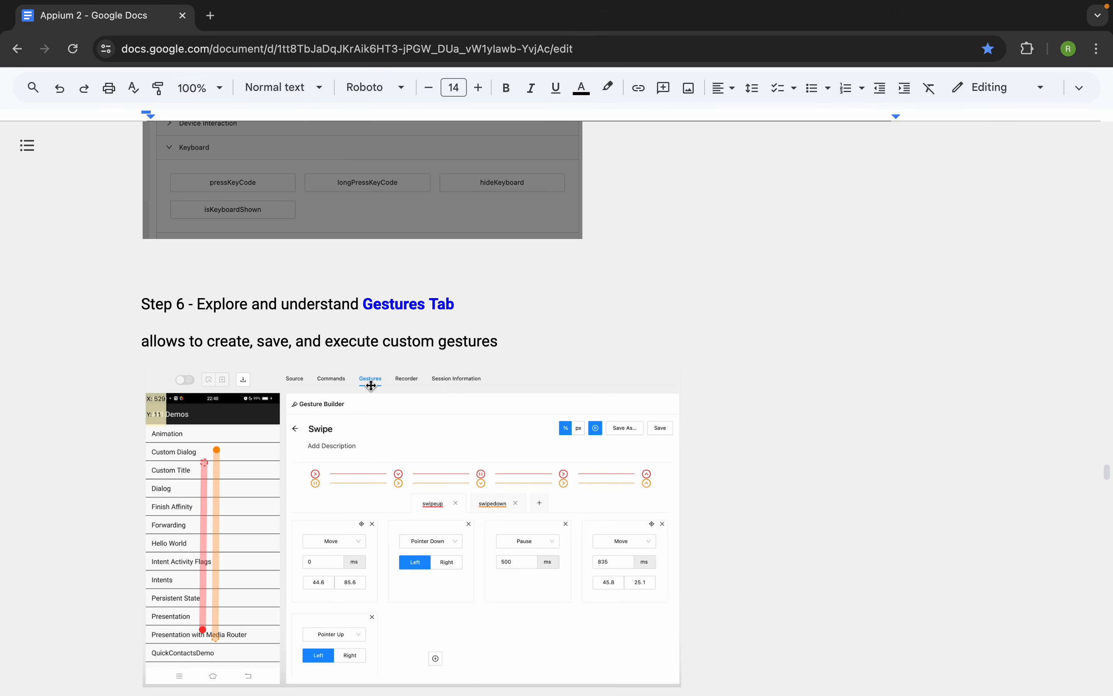
pyautogui.scroll(-3, 370, 385)
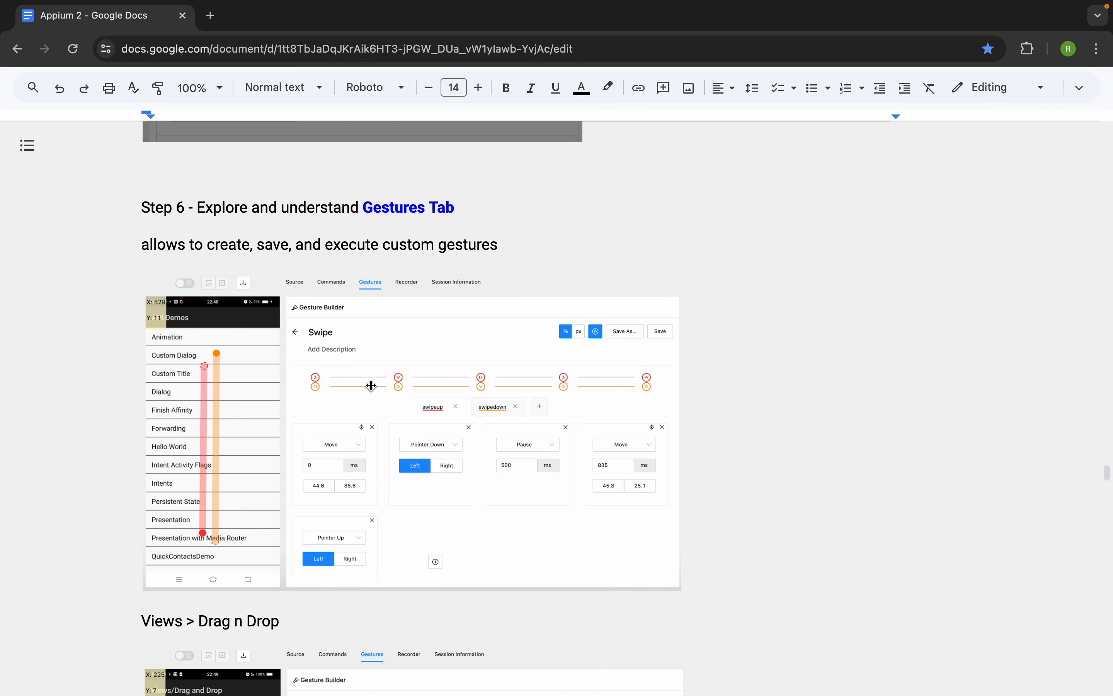
pyautogui.scroll(-1, 371, 386)
pyautogui.moveTo(291, 582); pyautogui.dragTo(193, 581)
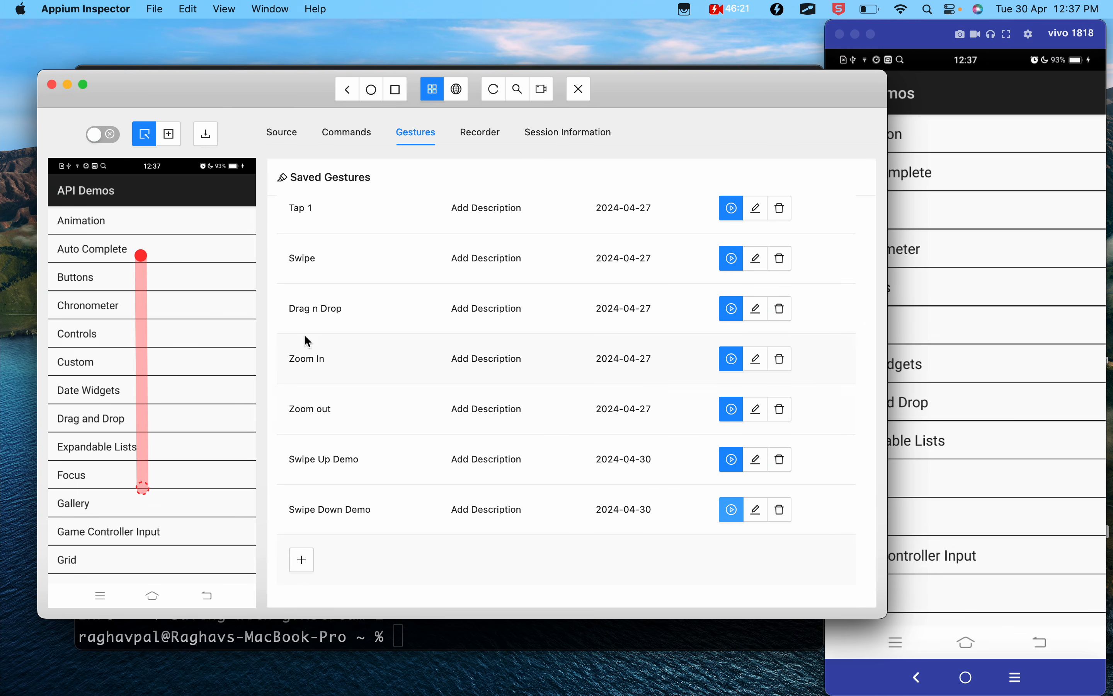
pyautogui.moveTo(930, 48); pyautogui.dragTo(648, 46)
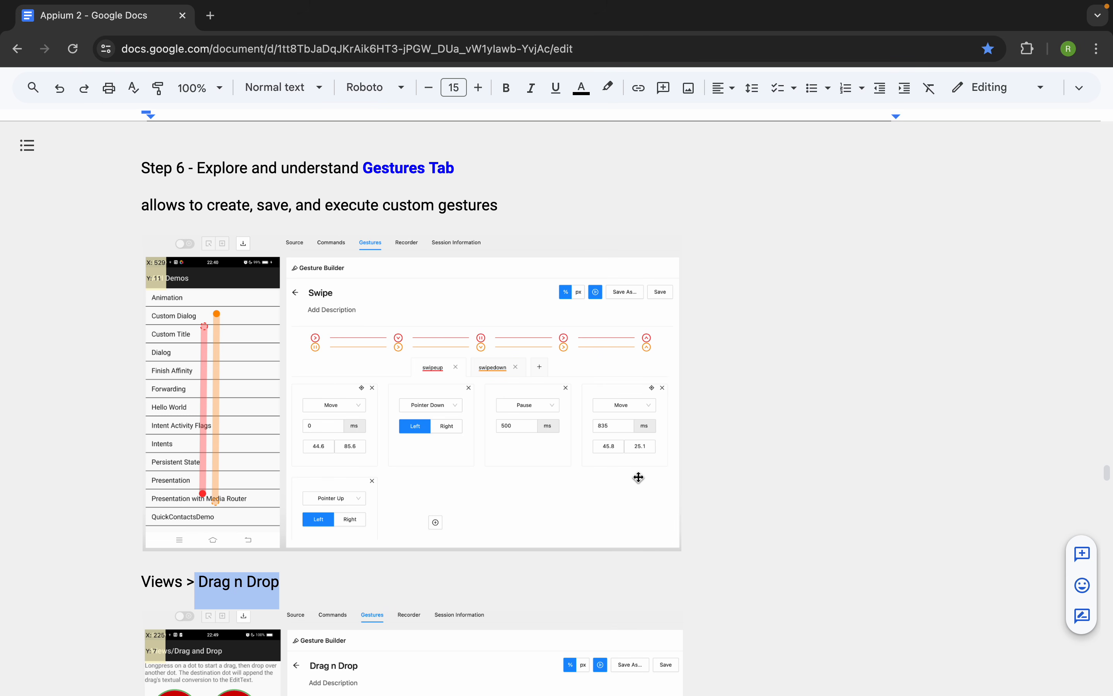
# - Show the document outline and go to the section "Get APK file for testing"
pyautogui.scroll(20, 253, 433)
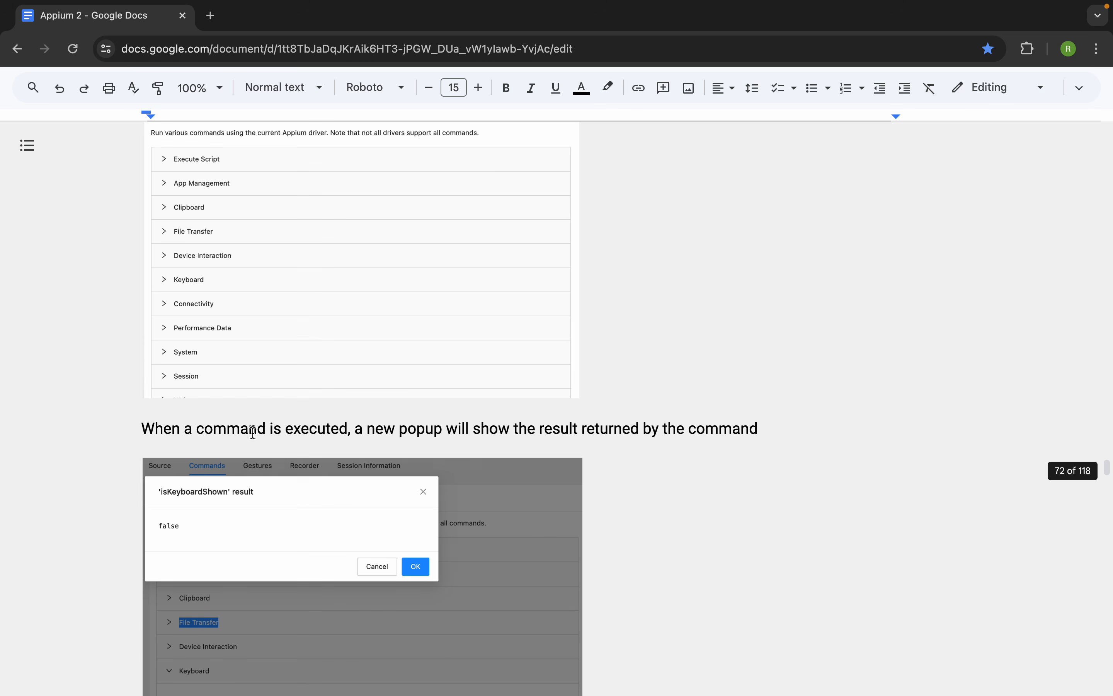
pyautogui.scroll(10, 254, 433)
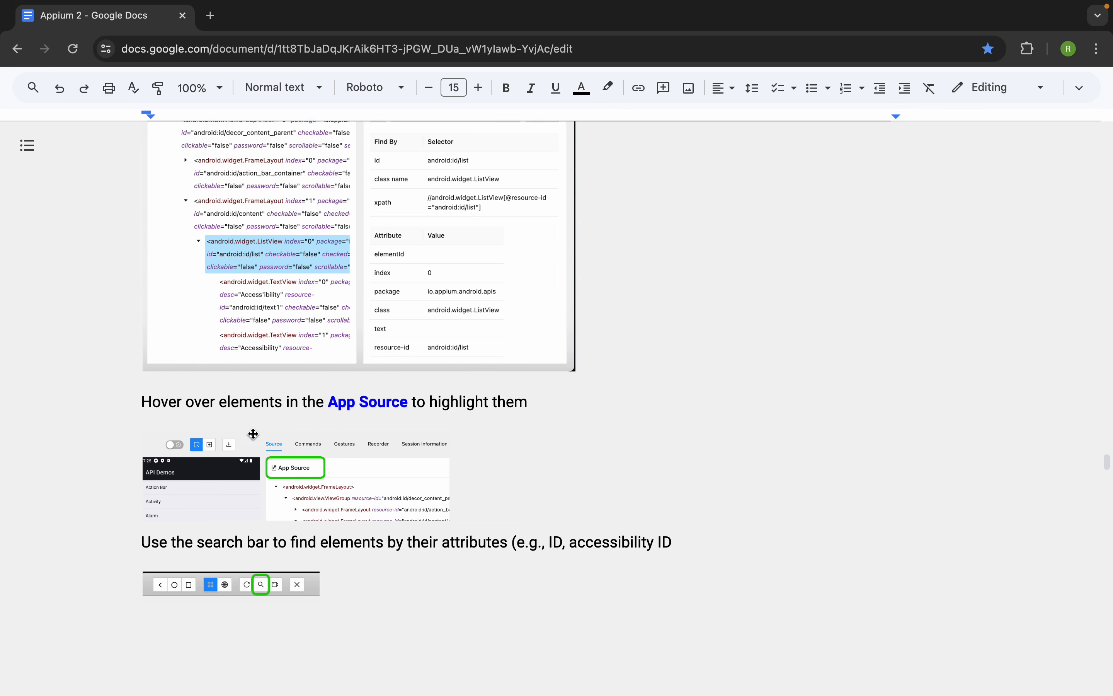
pyautogui.click(27, 145)
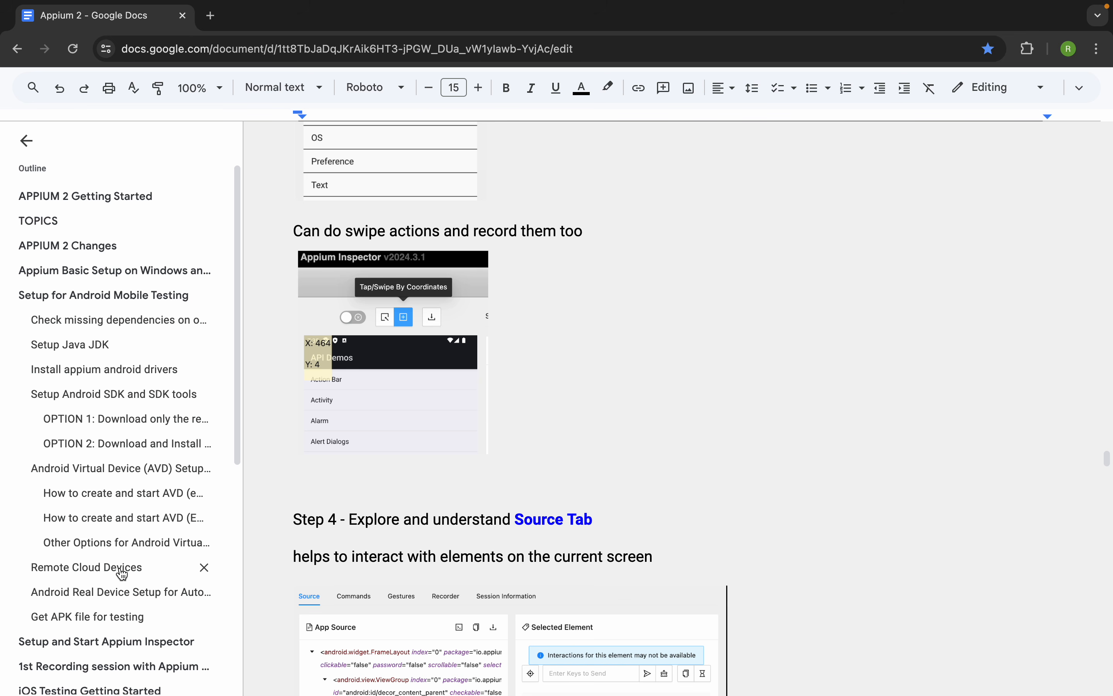
pyautogui.scroll(-1, 120, 576)
pyautogui.click(99, 594)
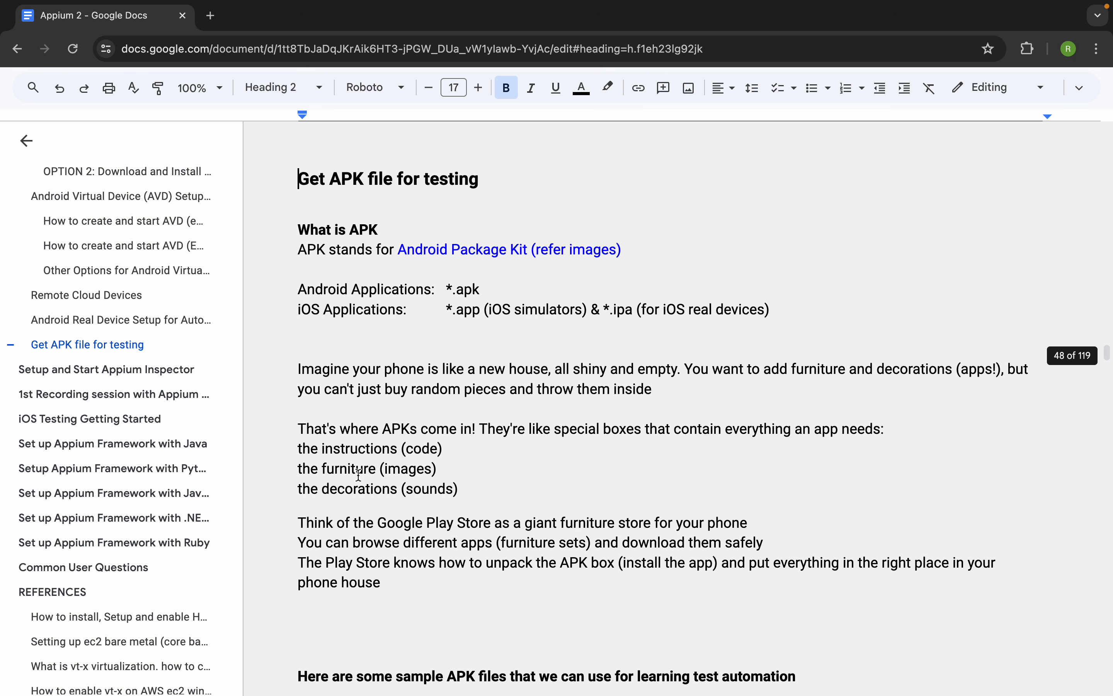
# - Find the sample APK files in the section and open the linked Appium sample-code/apps page on GitHub
pyautogui.scroll(-6, 402, 453)
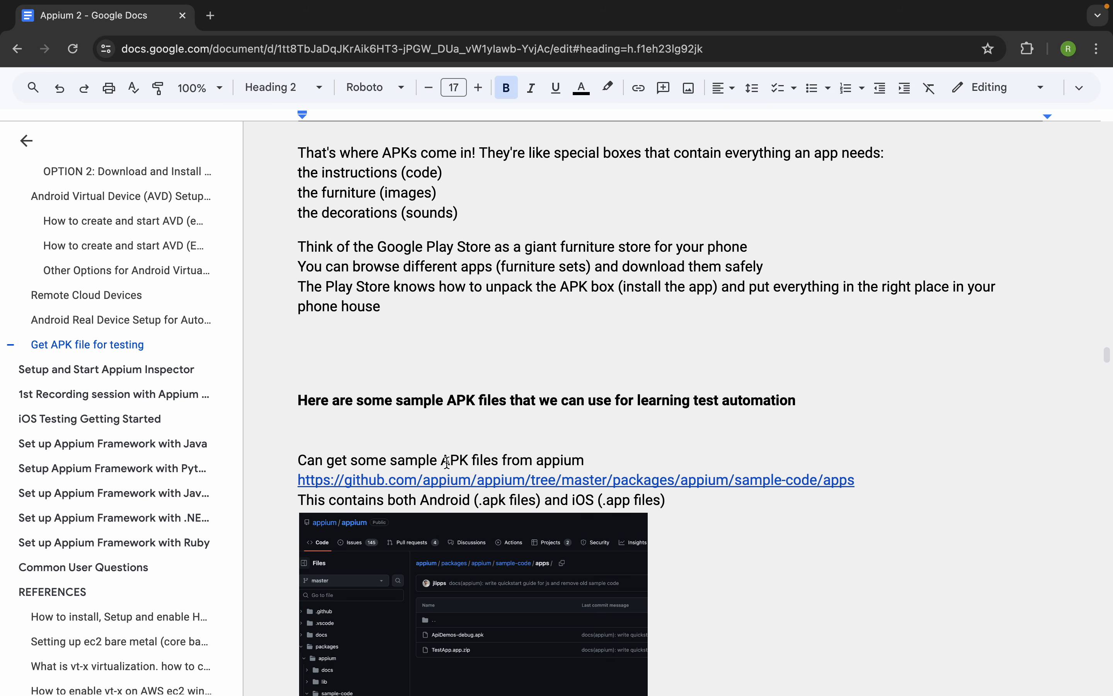
pyautogui.scroll(-3, 446, 462)
pyautogui.moveTo(869, 370); pyautogui.dragTo(360, 379)
pyautogui.click(423, 370)
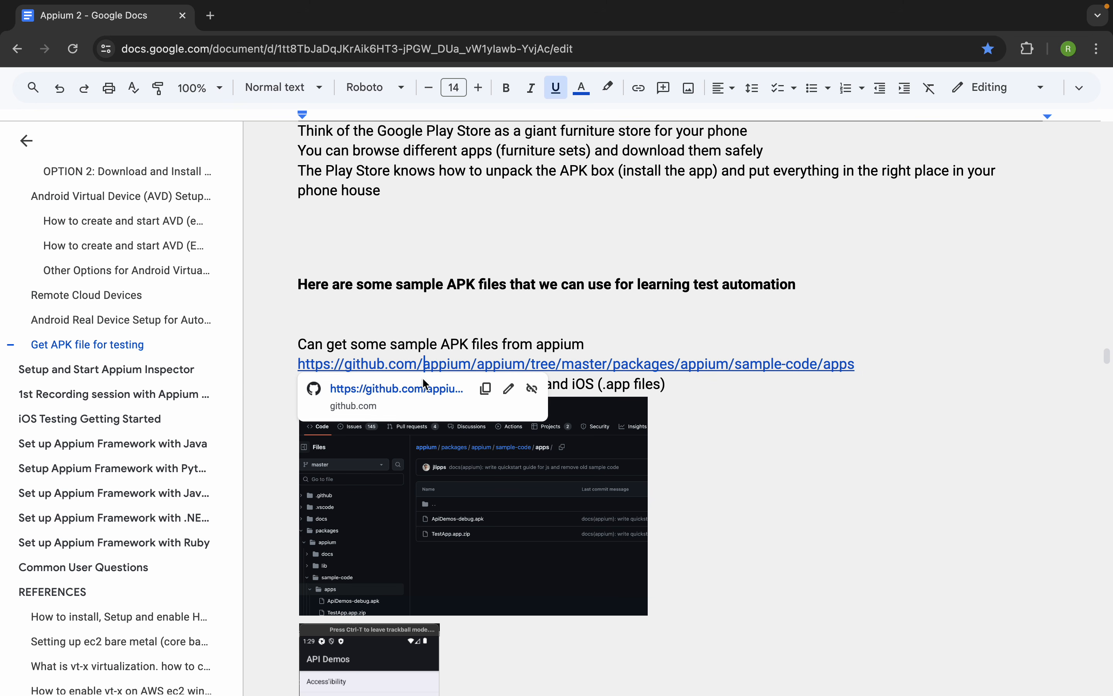
pyautogui.click(432, 388)
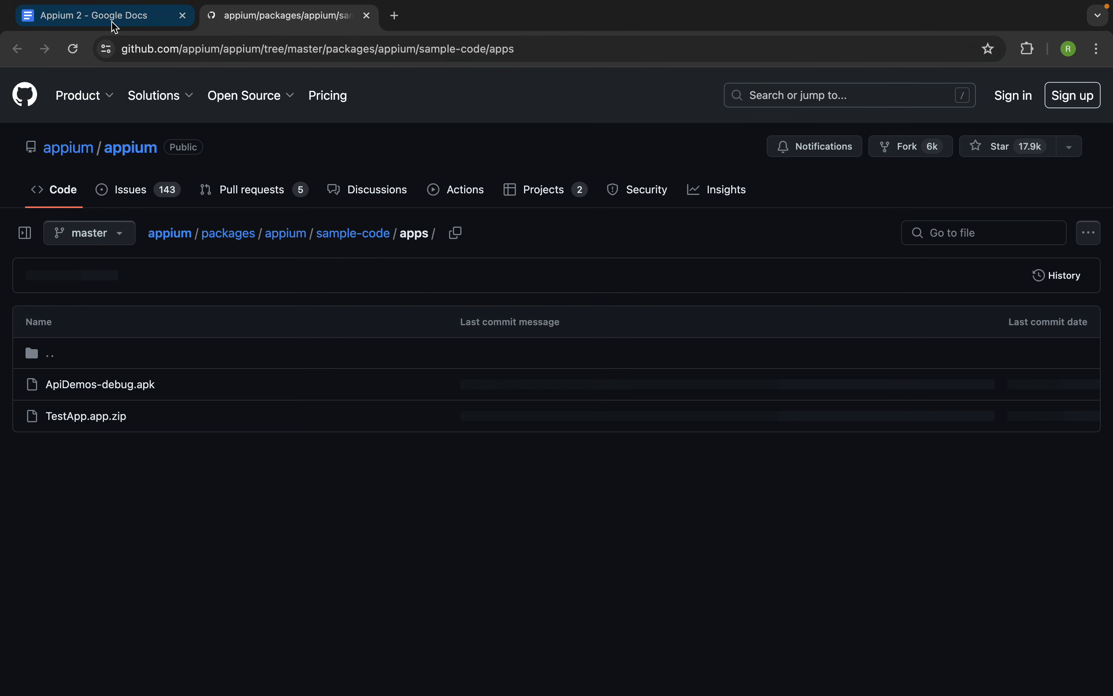
# - View the download options for ApiDemos-debug.apk on GitHub without downloading it, and close the page to return to the notes
pyautogui.click(114, 22)
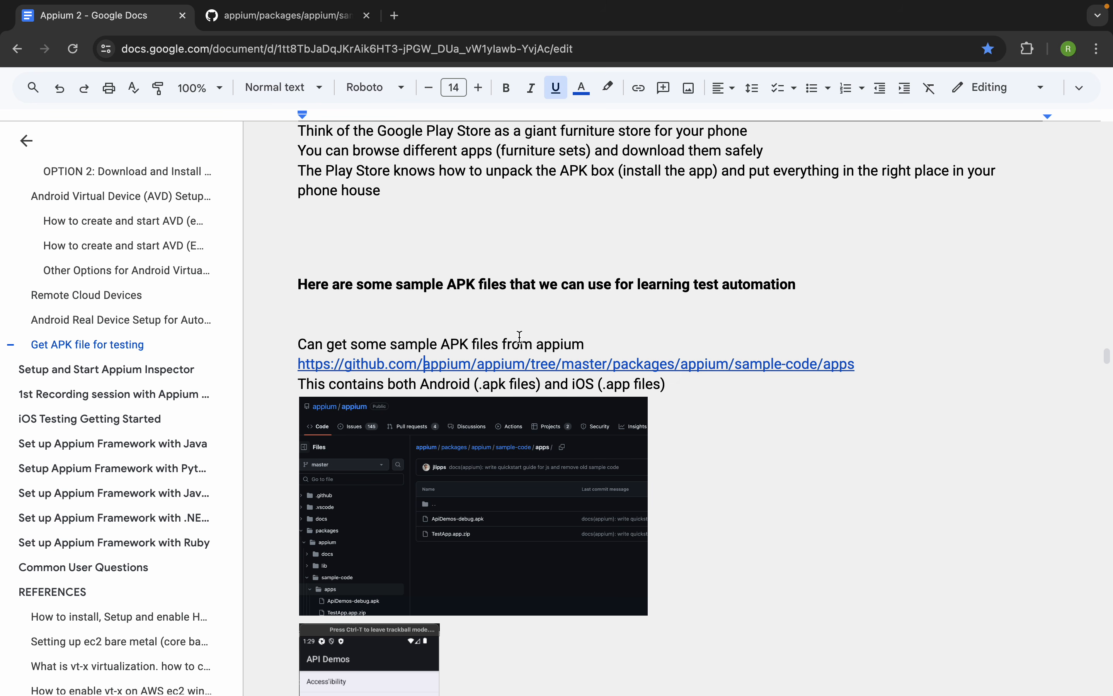
pyautogui.scroll(-1, 405, 470)
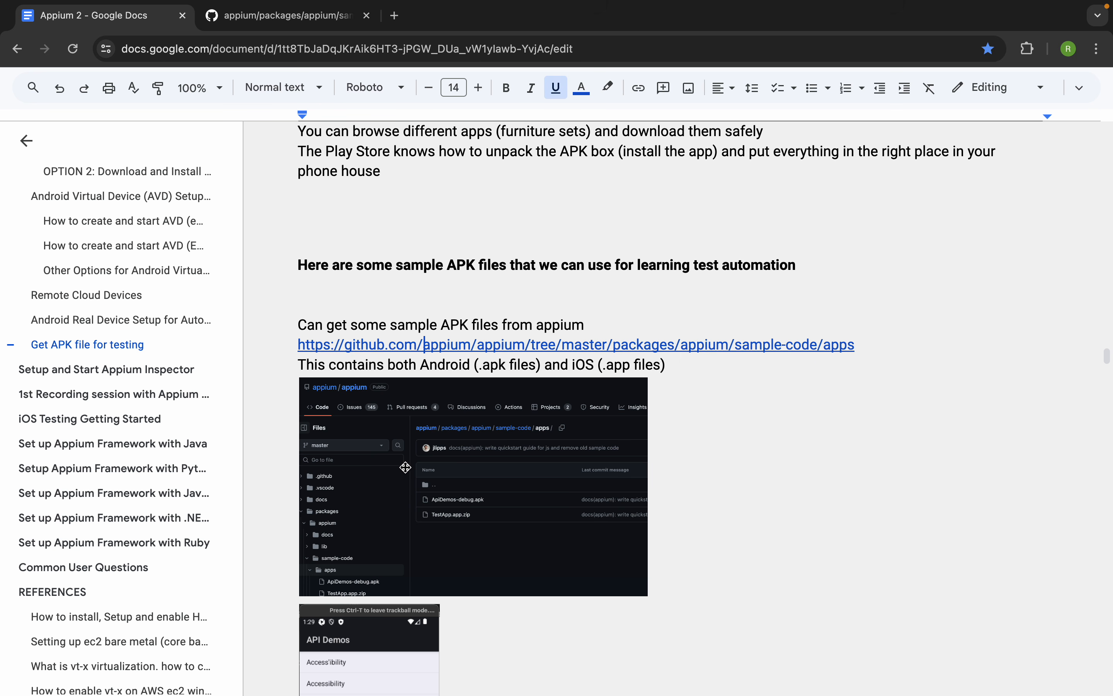
pyautogui.click(252, 19)
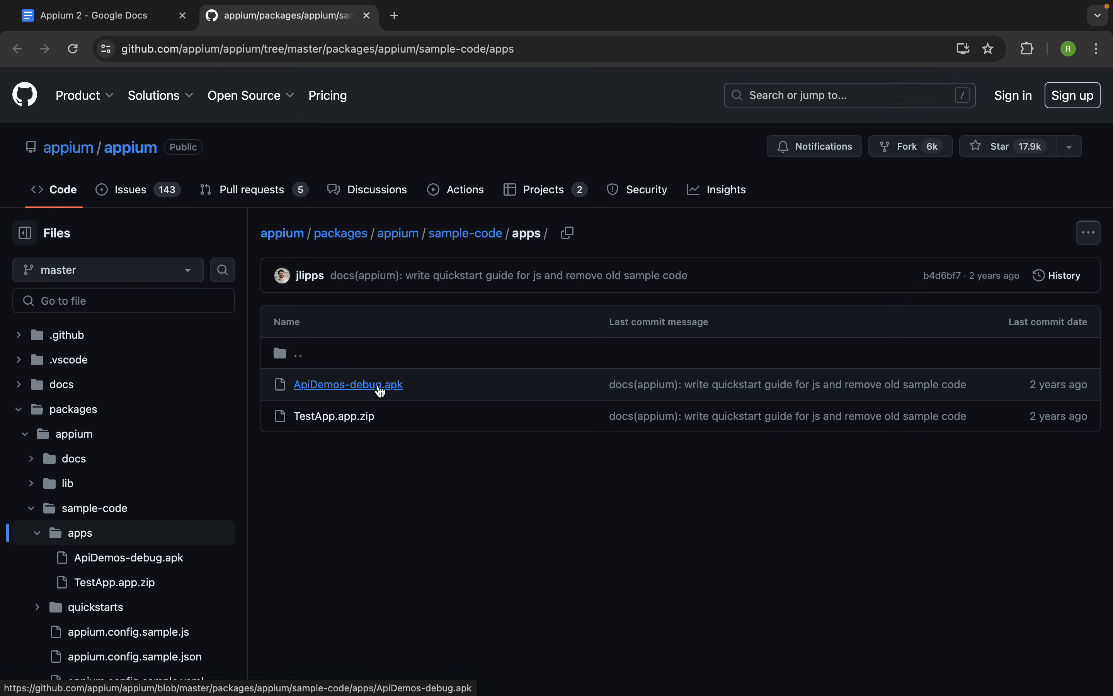
pyautogui.click(378, 390)
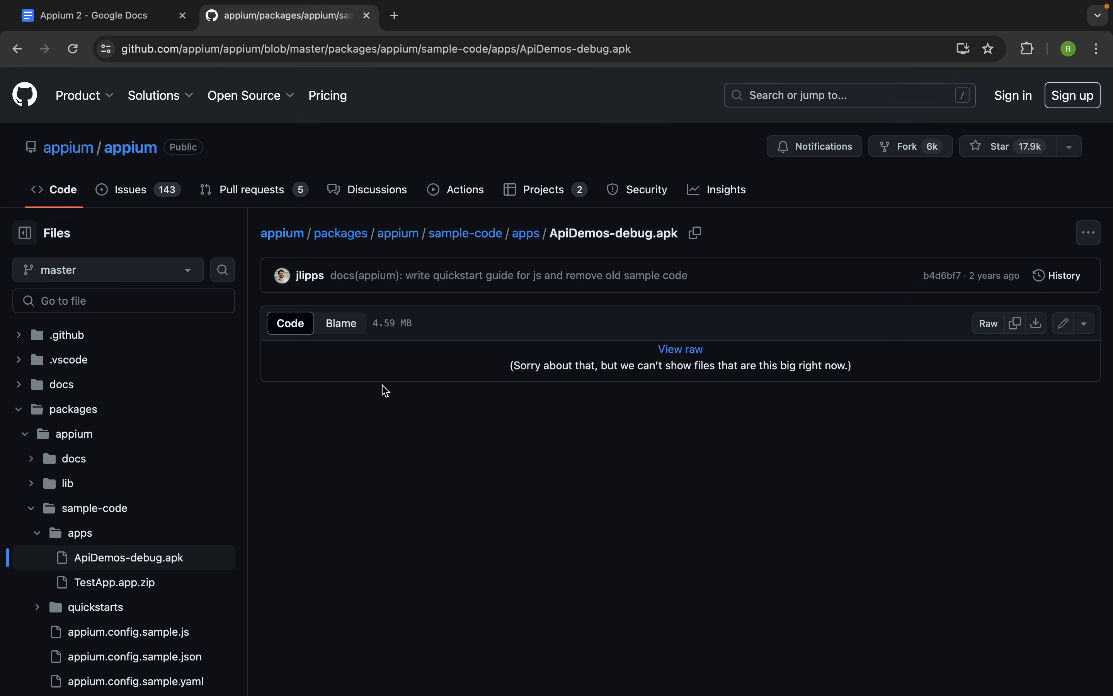
pyautogui.click(1086, 243)
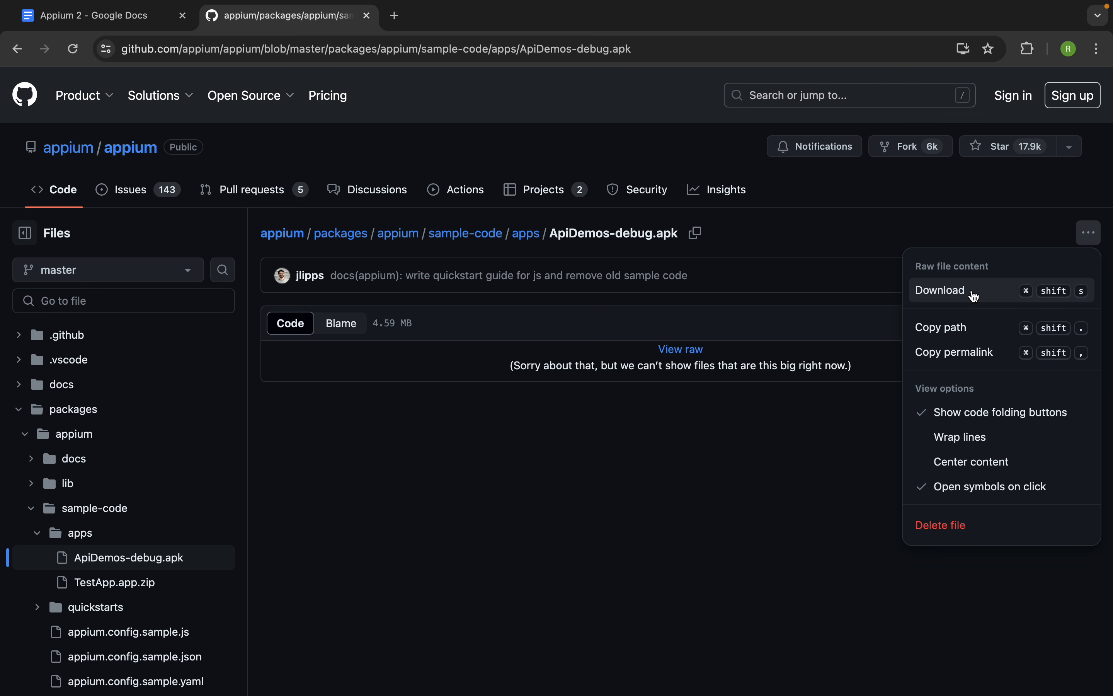
pyautogui.click(656, 480)
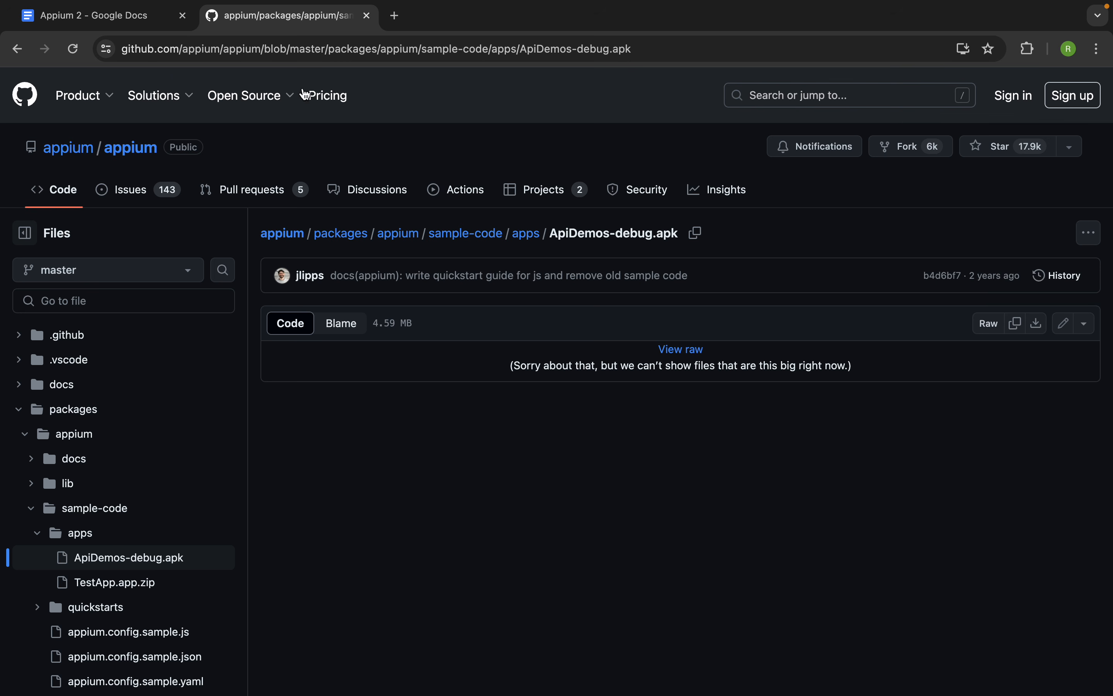
pyautogui.click(368, 18)
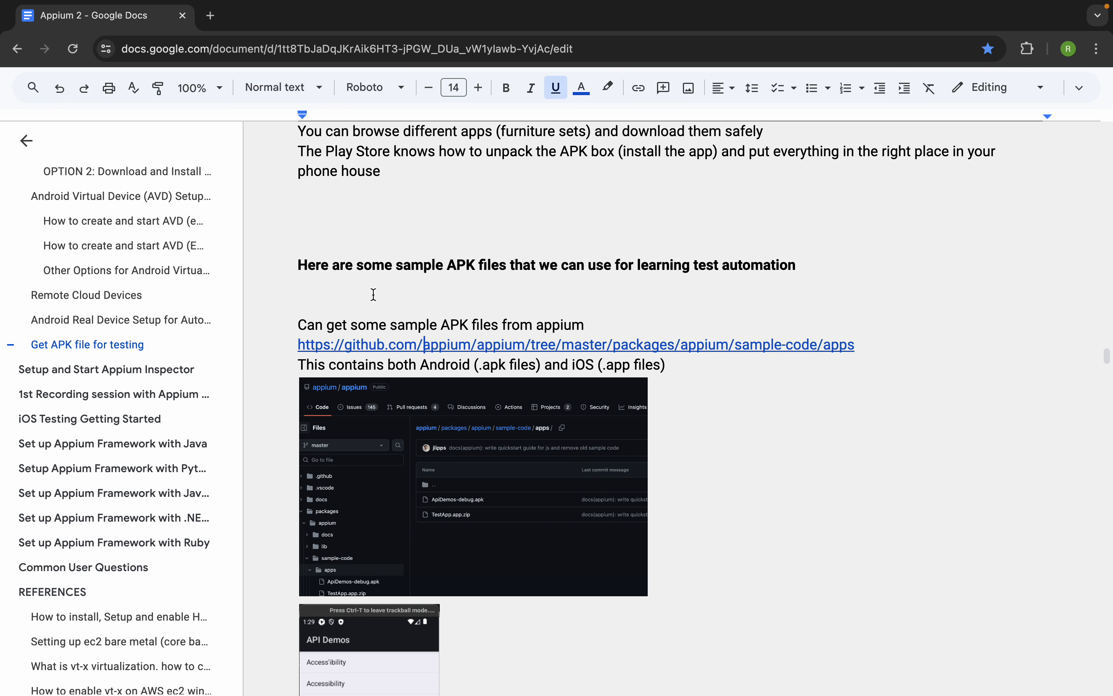
# - Go to the notes on the first recording session with Appium Inspector, hide the outline, and review them through Step 6
pyautogui.click(113, 394)
pyautogui.scroll(-10, 428, 438)
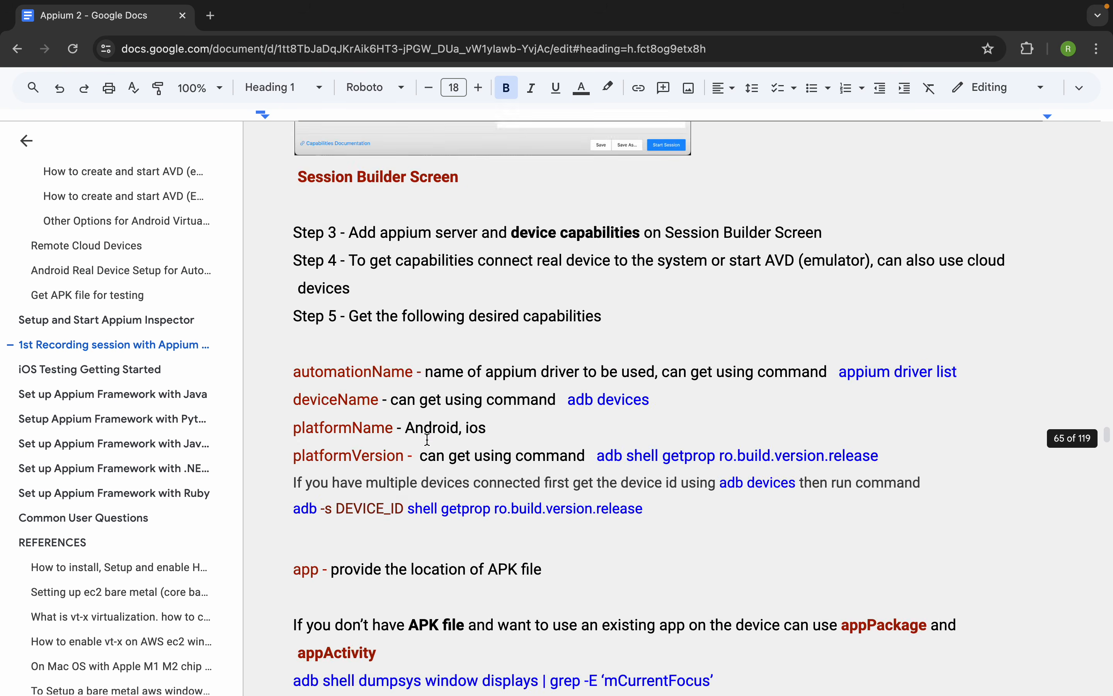
pyautogui.click(27, 141)
pyautogui.scroll(-15, 321, 487)
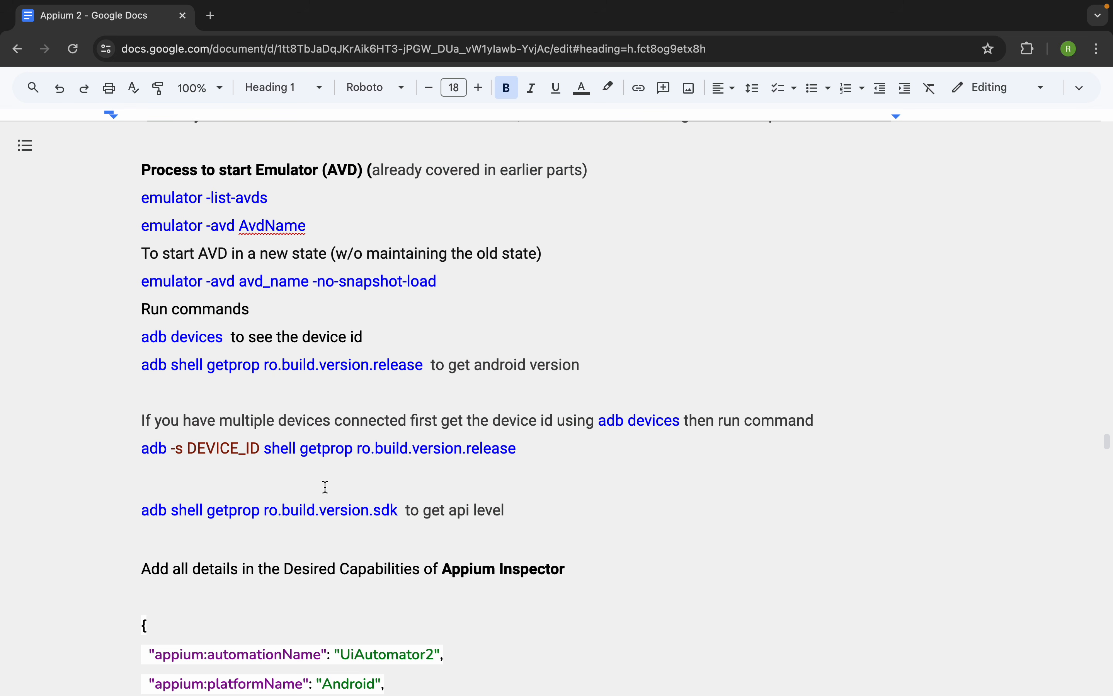
pyautogui.scroll(-20, 331, 507)
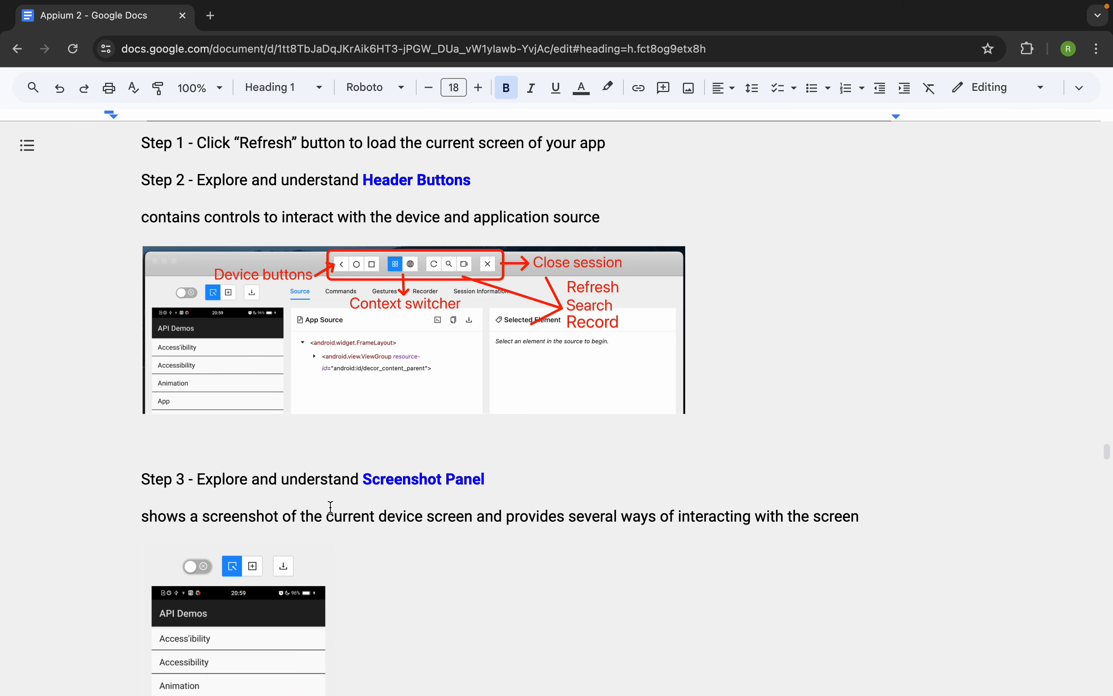
pyautogui.scroll(-20, 331, 507)
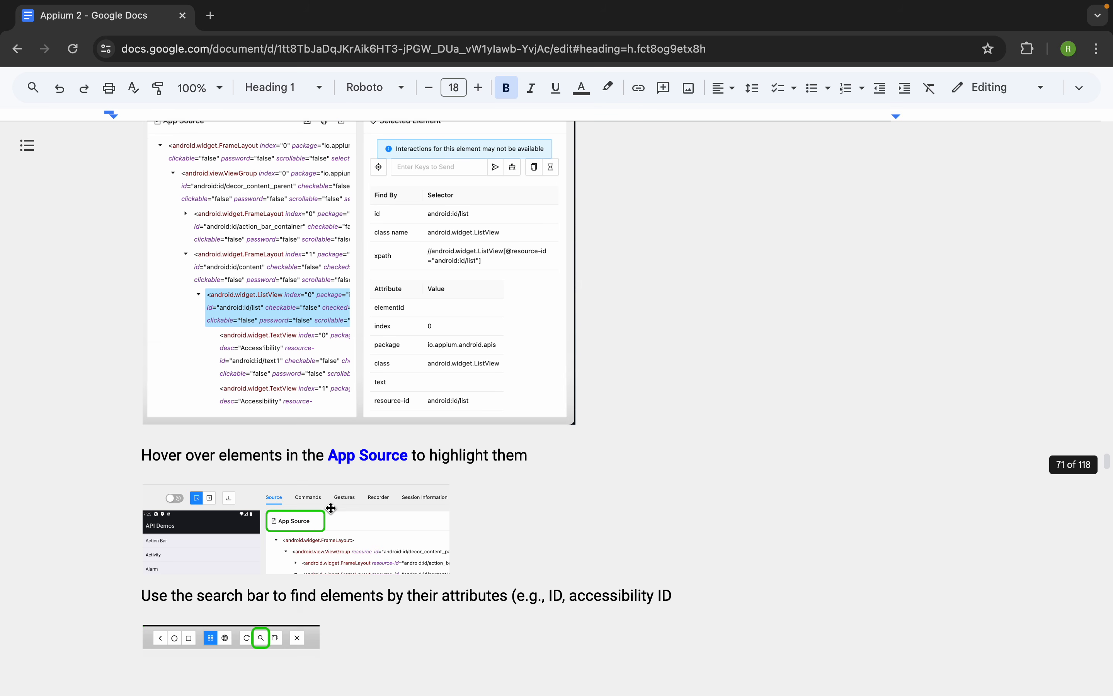
pyautogui.scroll(-20, 331, 506)
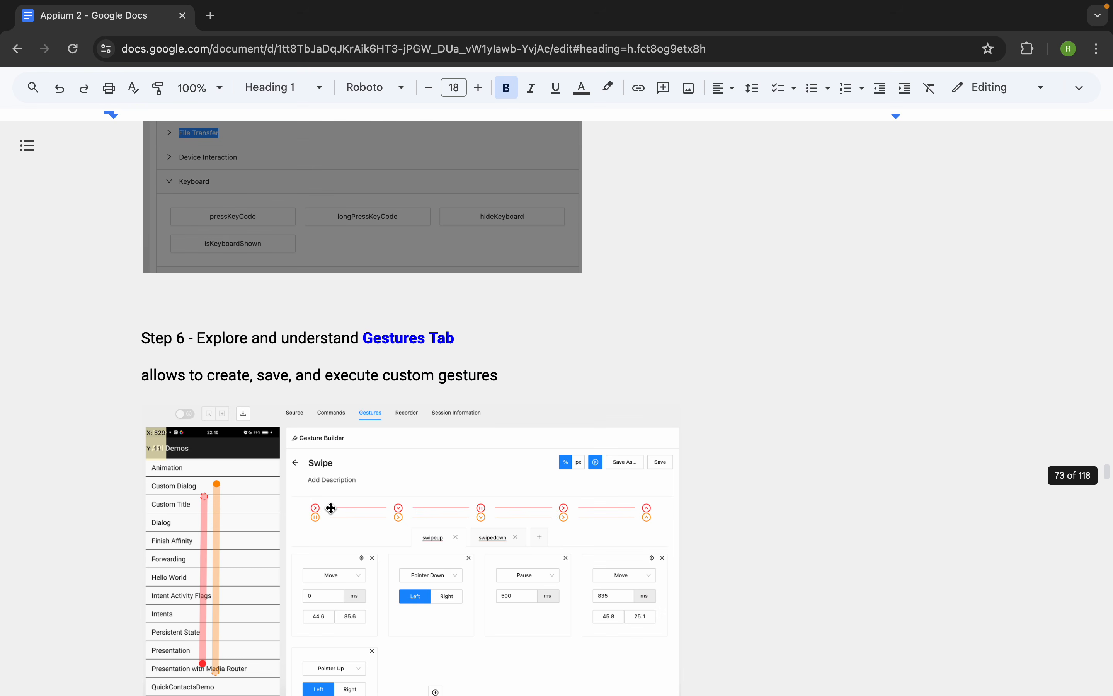
pyautogui.scroll(2, 331, 508)
# - Switch to the Vysor phone mirror and open the App category in API Demos to browse its list
pyautogui.hotkey('ctrl', 'Right')
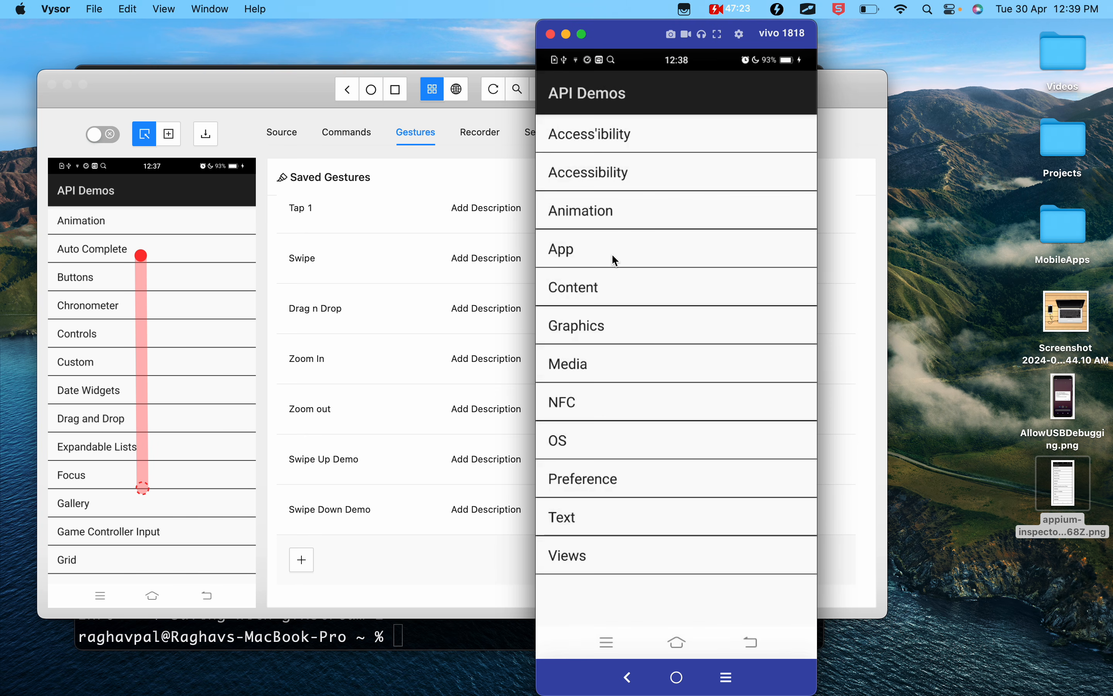
pyautogui.click(578, 249)
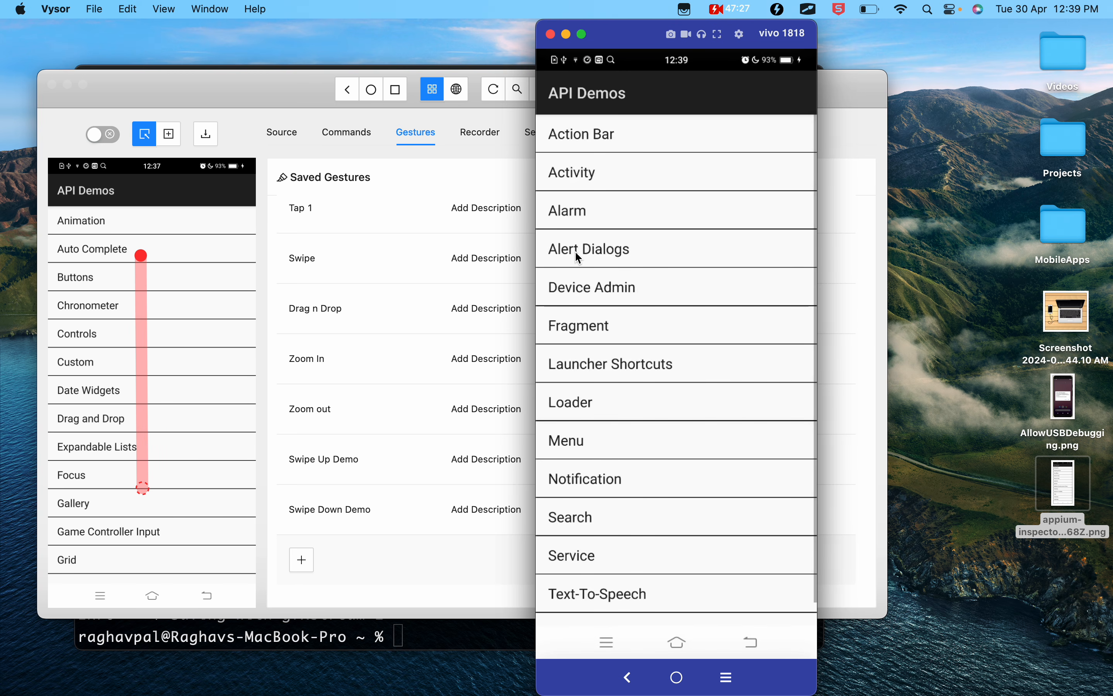
pyautogui.scroll(-1, 578, 405)
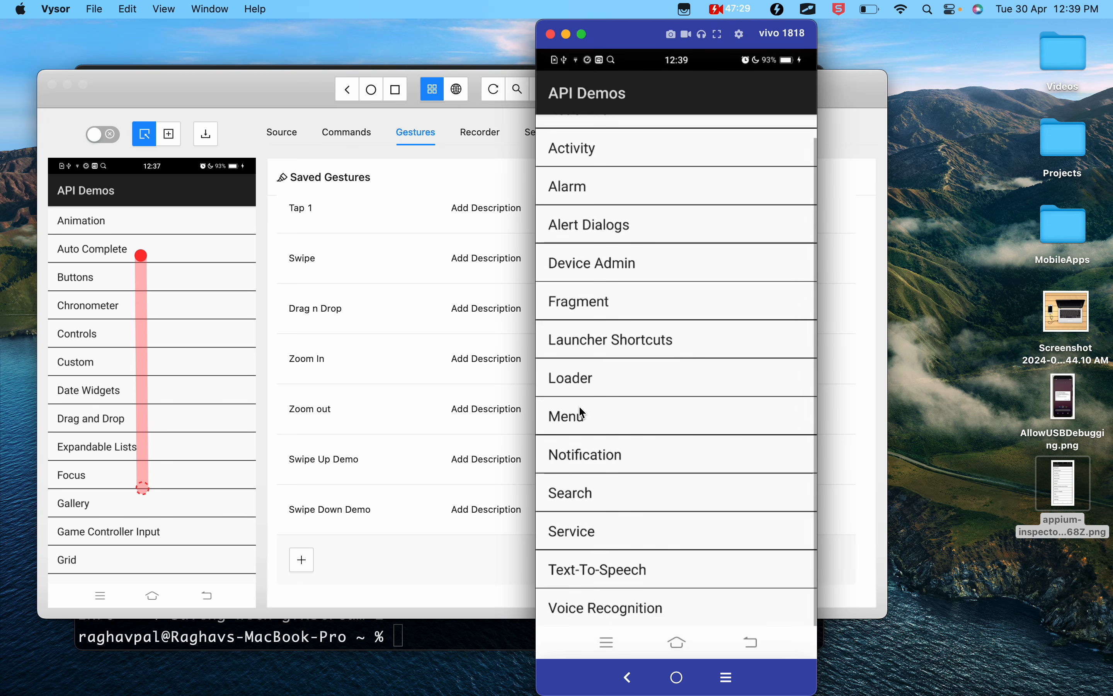
# - Open the Activity category in API Demos, browse its list of demos, and return to the App list
pyautogui.scroll(1, 578, 405)
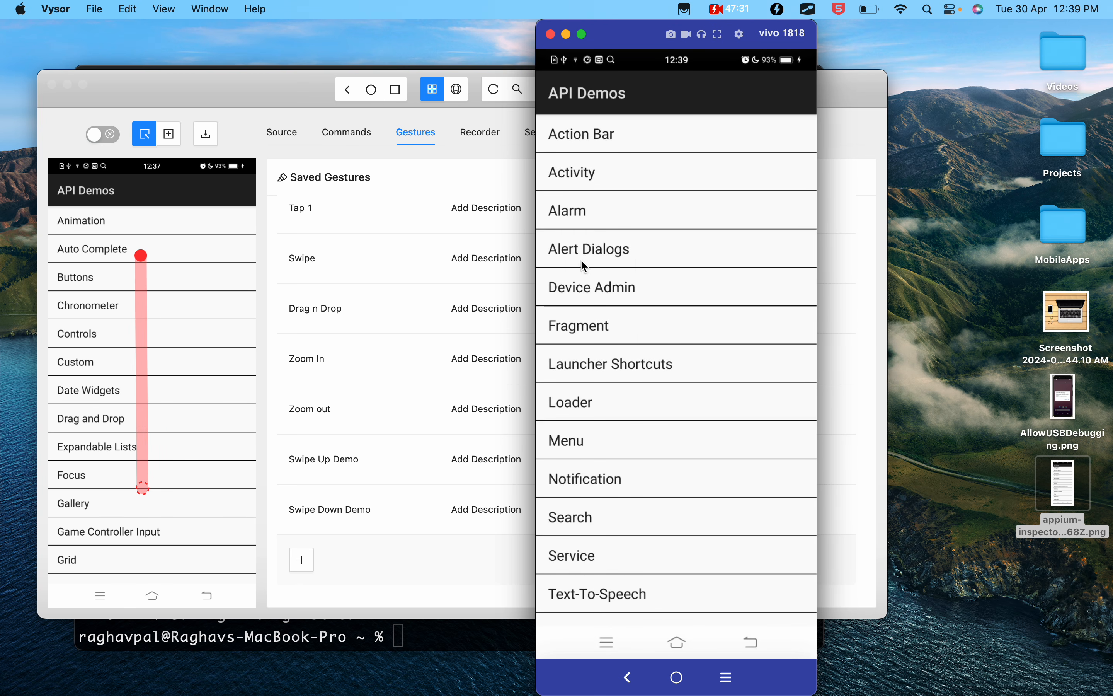
pyautogui.click(579, 170)
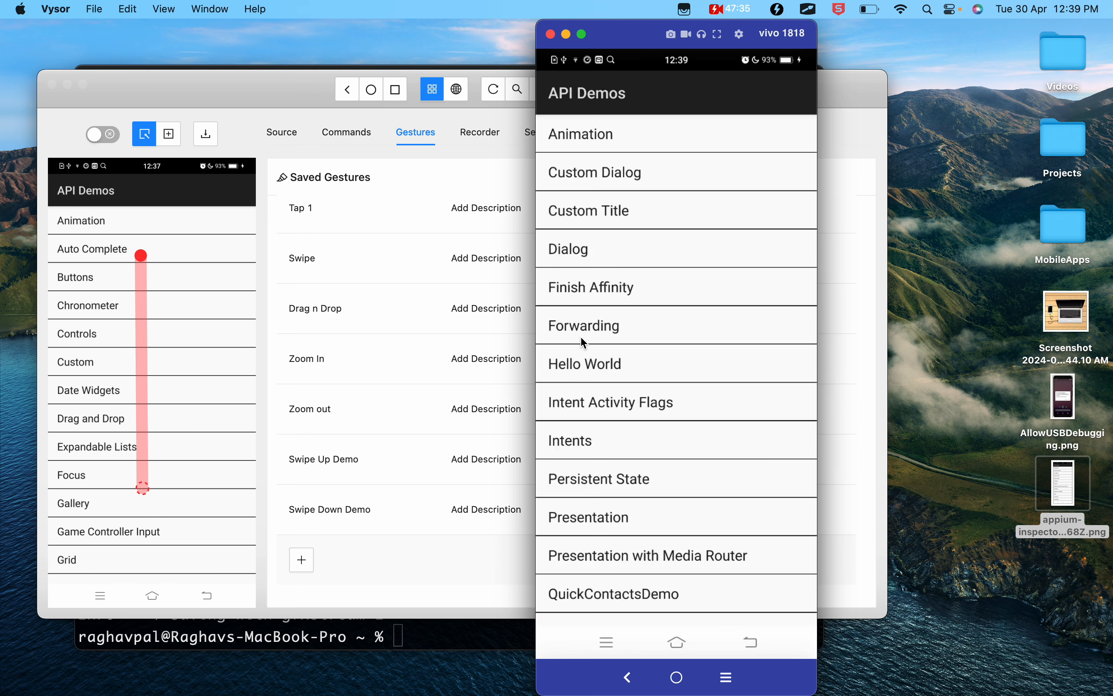
pyautogui.scroll(-5, 580, 343)
pyautogui.scroll(-5, 580, 343)
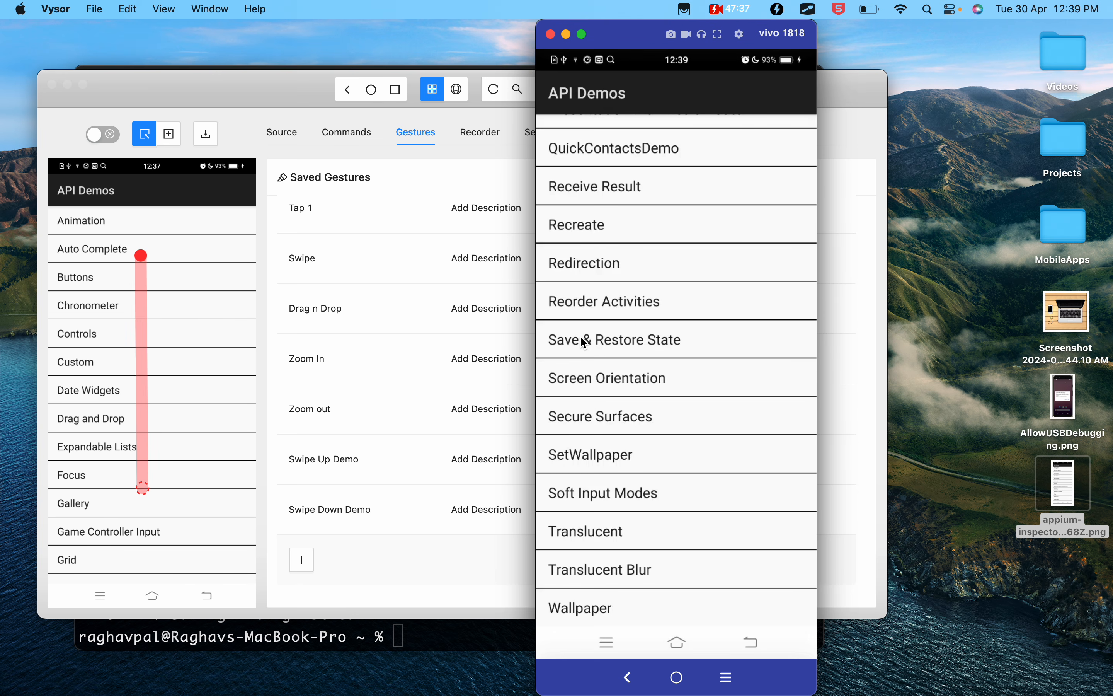
pyautogui.scroll(10, 581, 337)
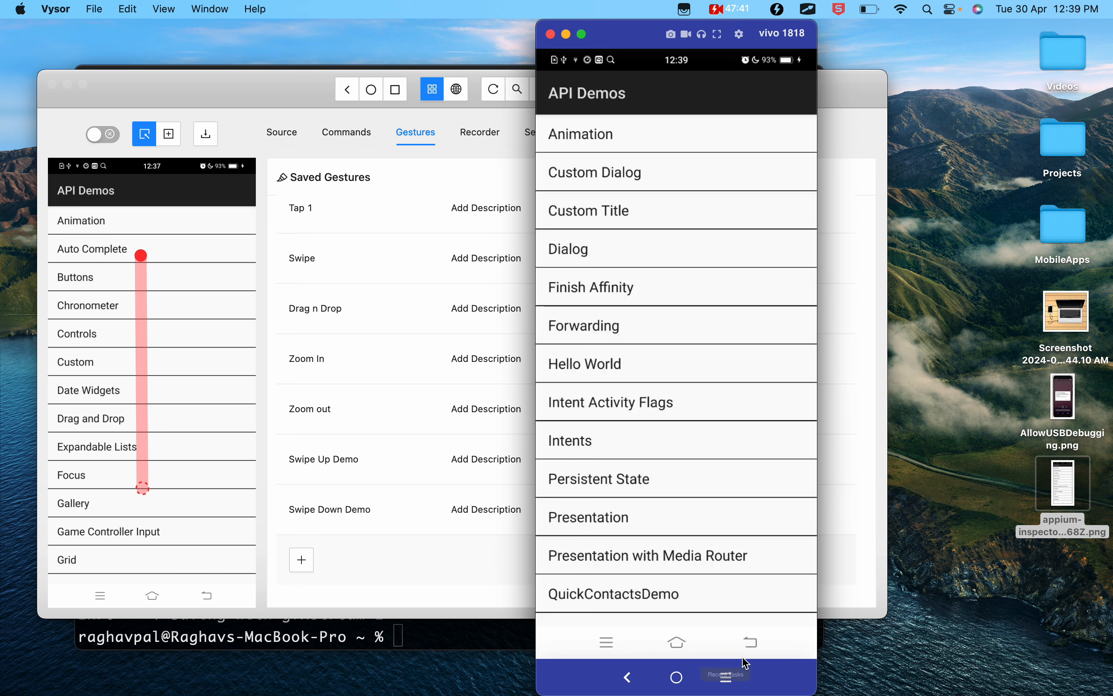
pyautogui.click(750, 643)
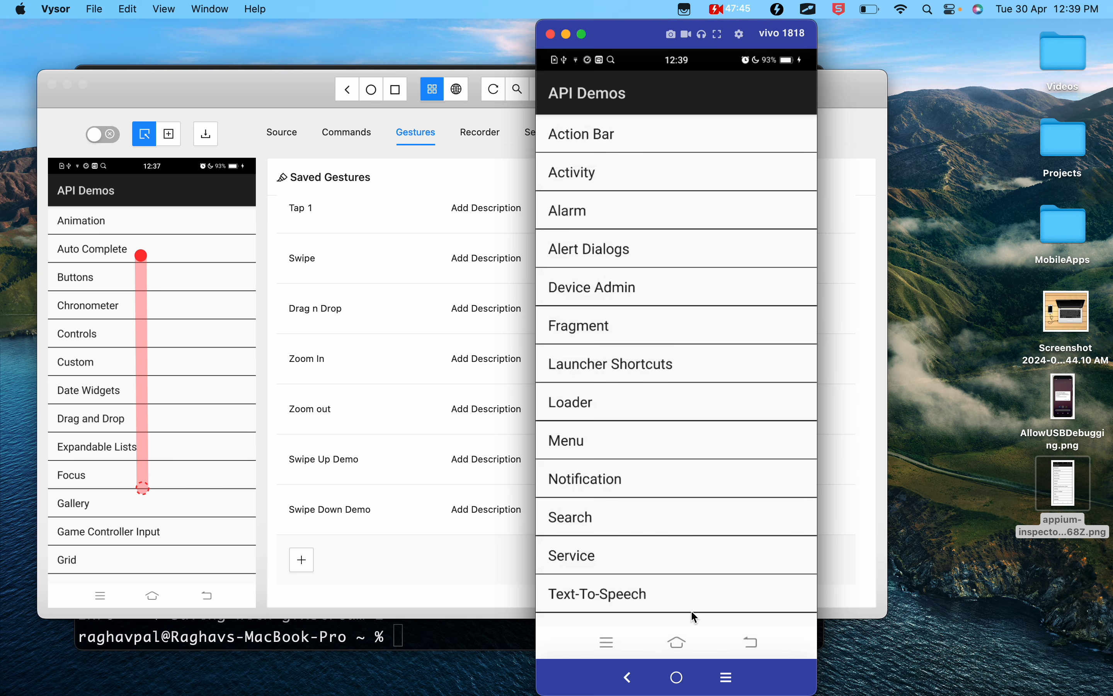
# - Browse the App list once more and go back to the API Demos main list
pyautogui.scroll(-2, 692, 611)
pyautogui.scroll(3, 692, 611)
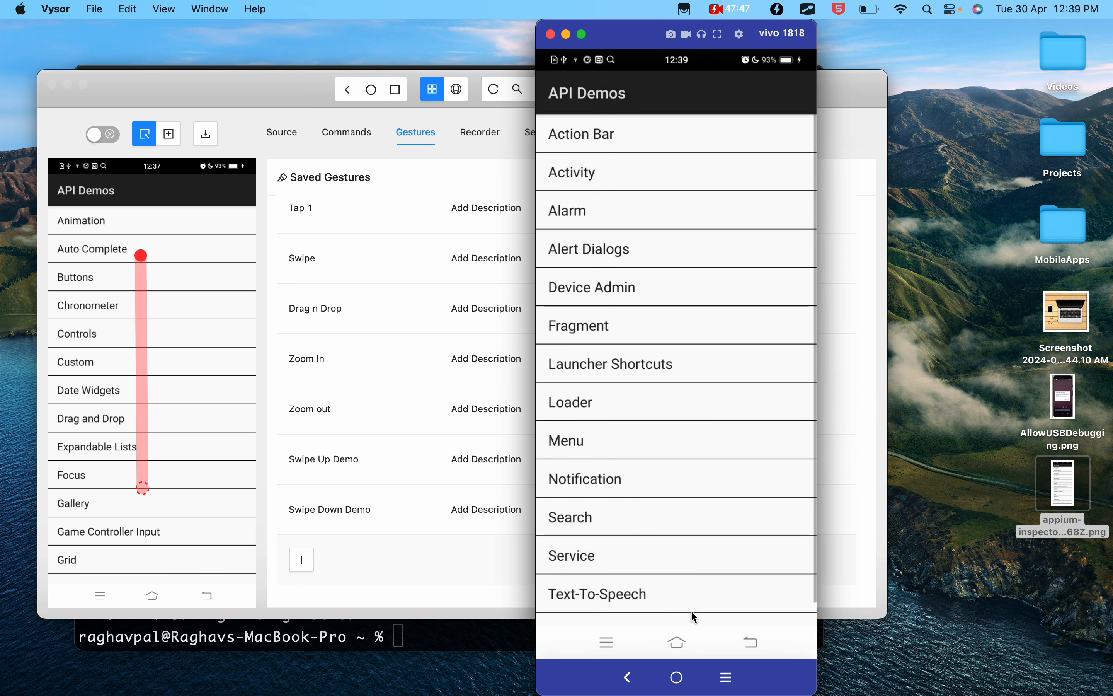
pyautogui.scroll(-2, 690, 610)
pyautogui.scroll(3, 691, 610)
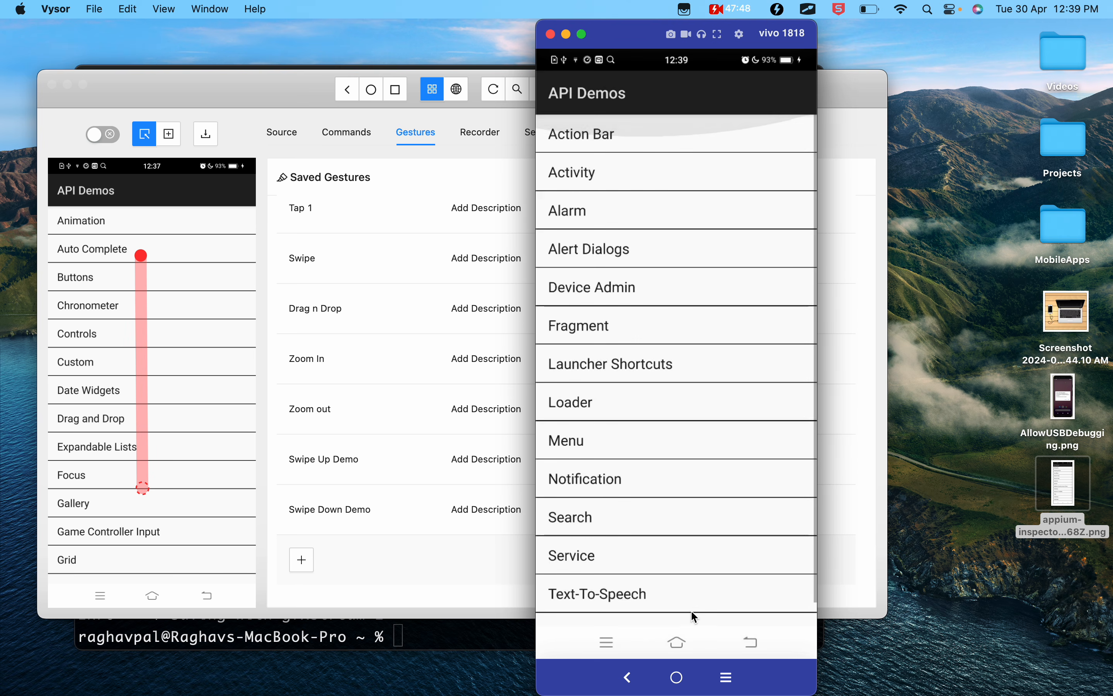
pyautogui.click(753, 636)
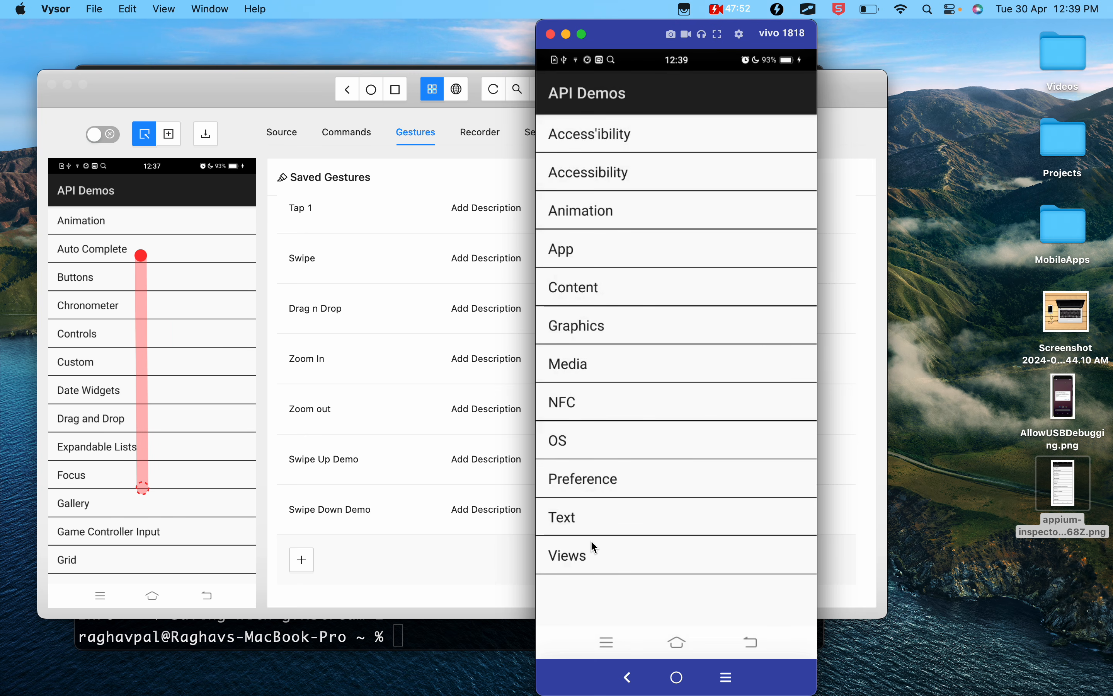
# - Open the Drag and Drop demo under Views and drag the first dot onto the dot below it
pyautogui.hotkey('ctrl', 'a')
pyautogui.moveTo(539, 529); pyautogui.dragTo(630, 587)
pyautogui.press('Escape')
pyautogui.click(558, 541)
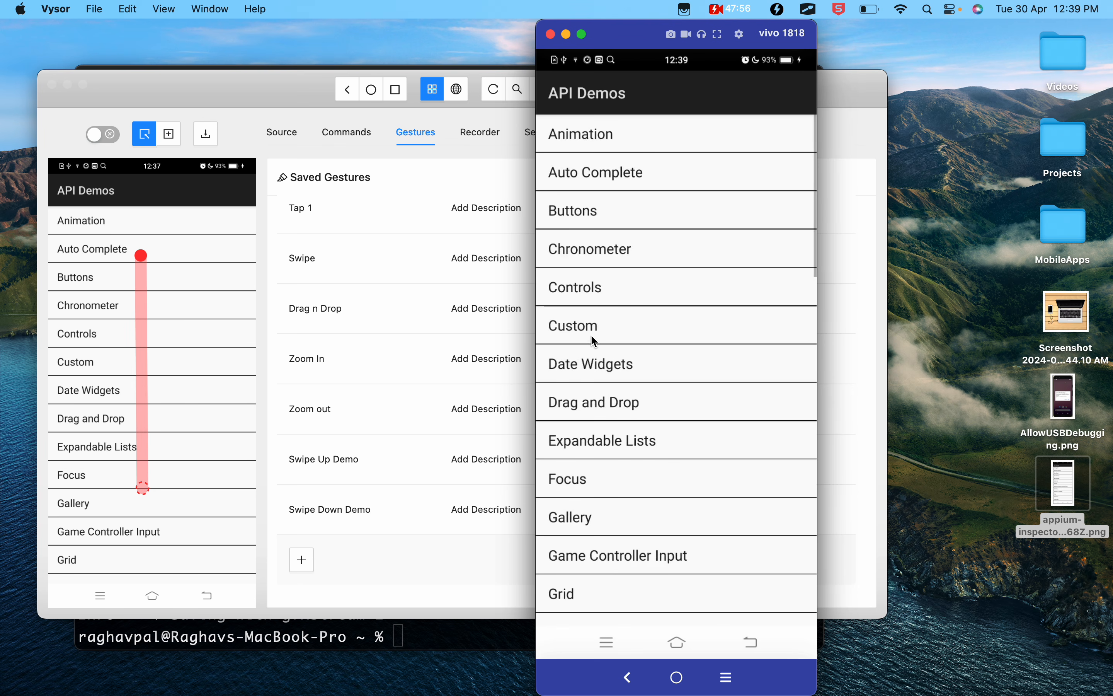
pyautogui.click(592, 390)
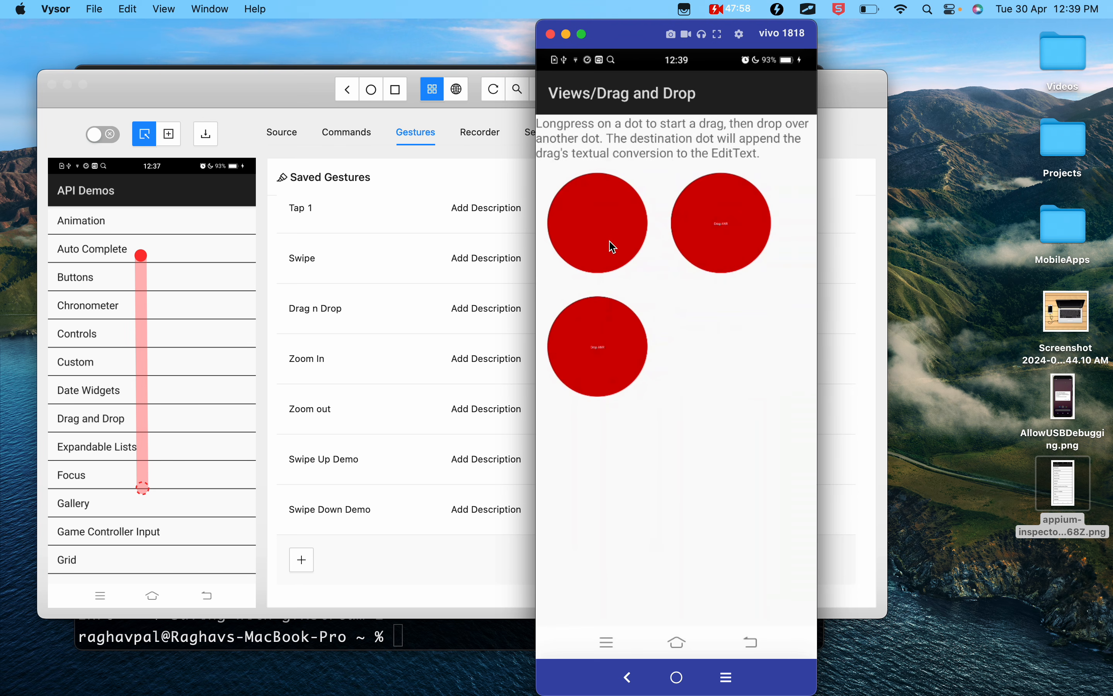
pyautogui.moveTo(590, 223); pyautogui.dragTo(596, 350)
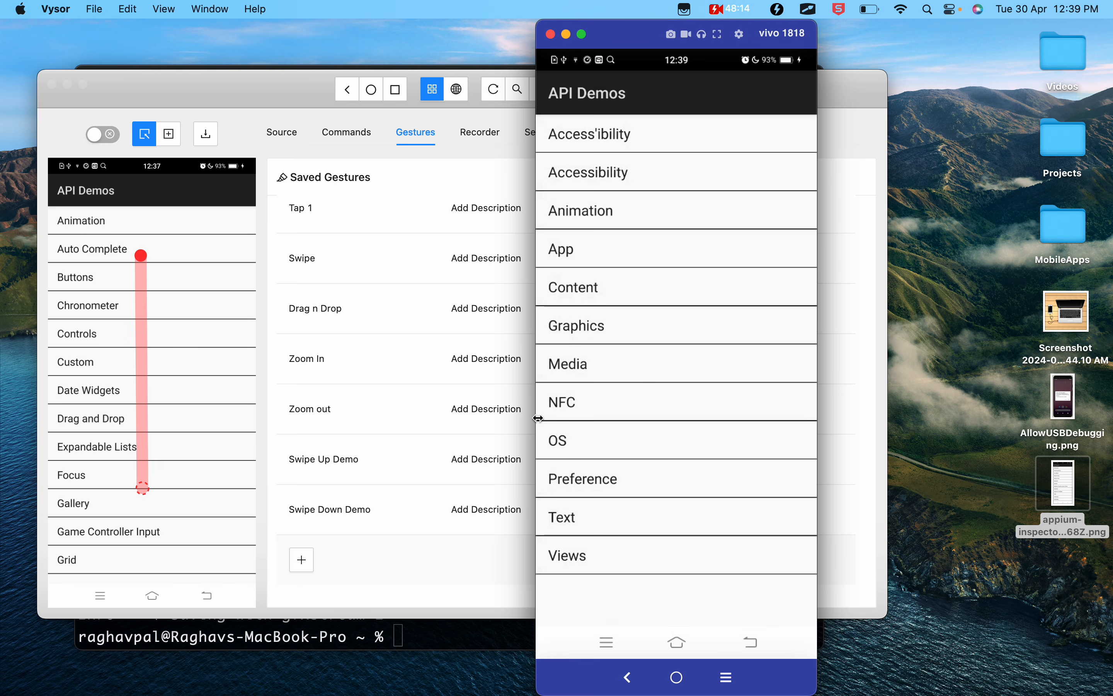
# - Switch to Appium Inspector, open the saved Drag n Drop gesture for editing, and review its actions
pyautogui.click(379, 563)
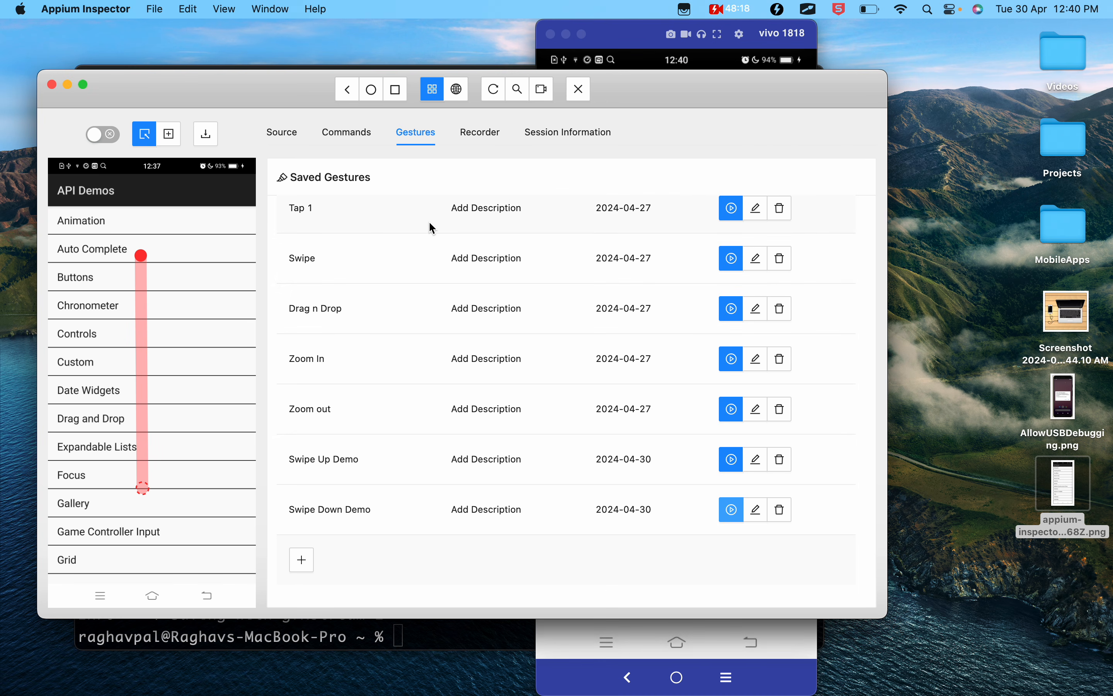
pyautogui.click(322, 311)
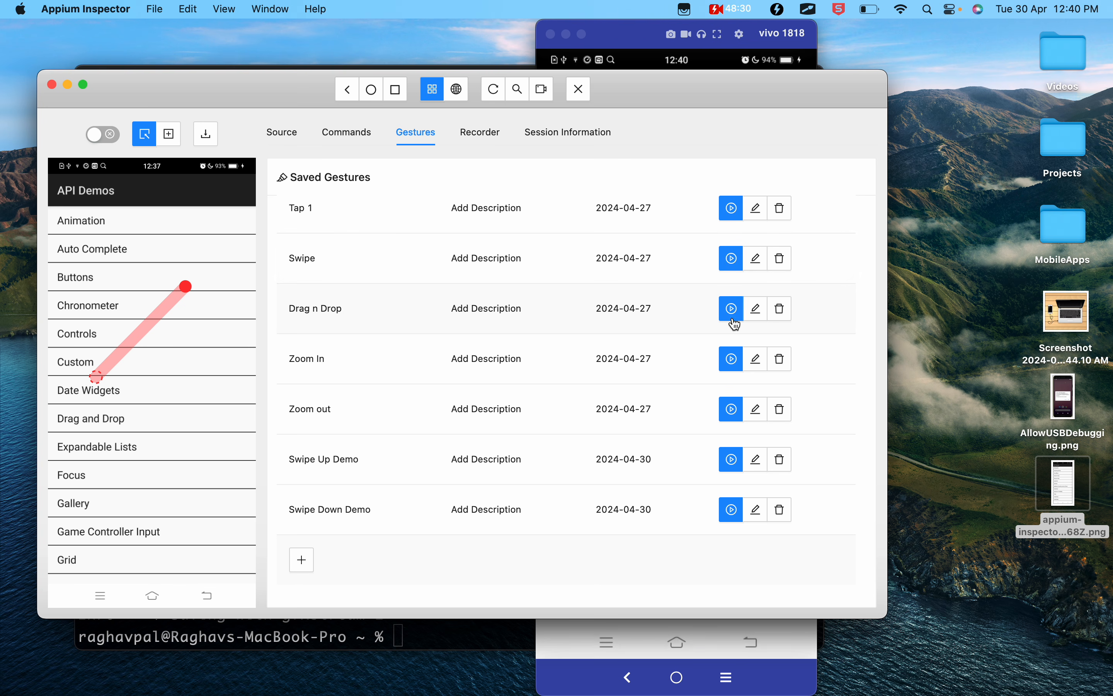
pyautogui.click(758, 316)
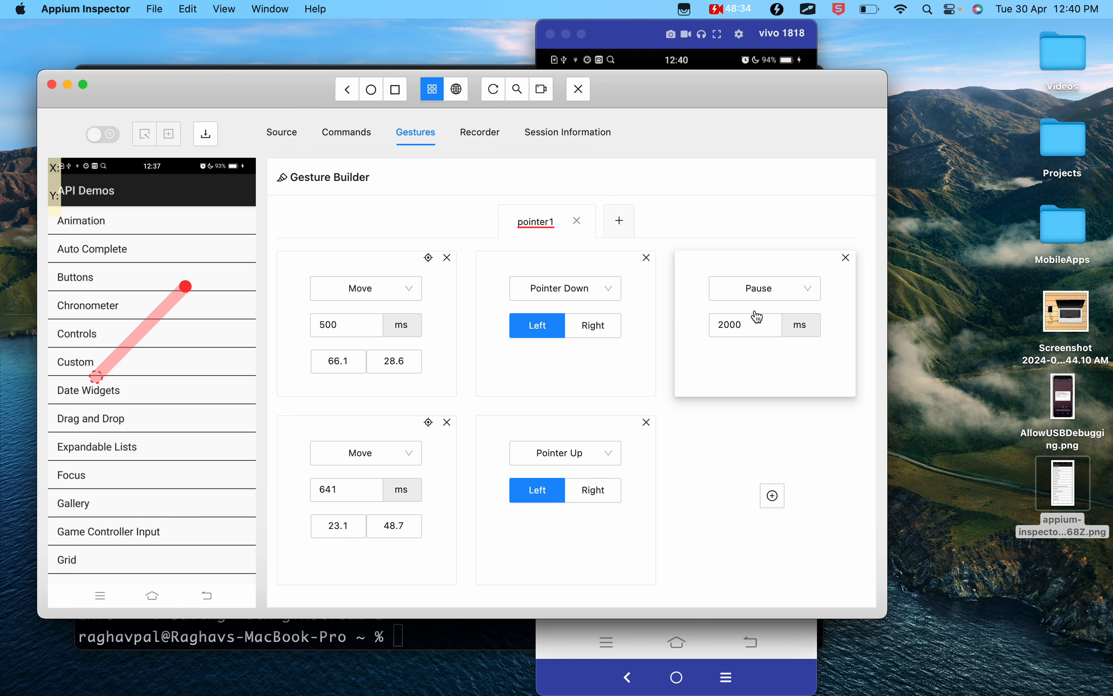
pyautogui.scroll(3, 408, 301)
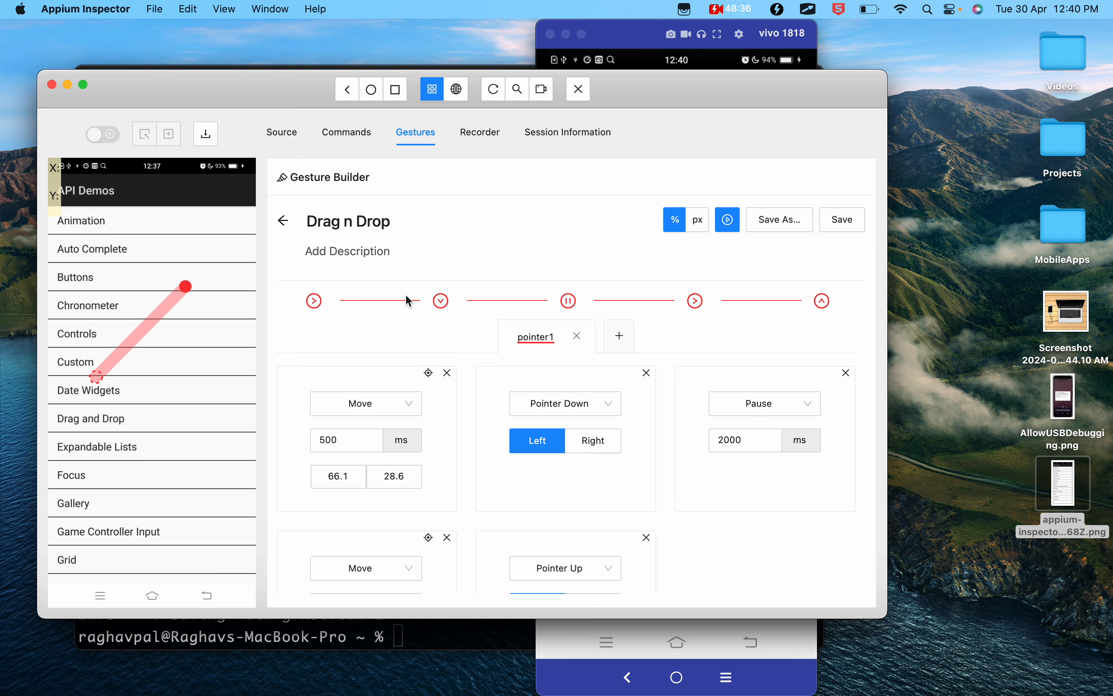
pyautogui.scroll(-3, 405, 300)
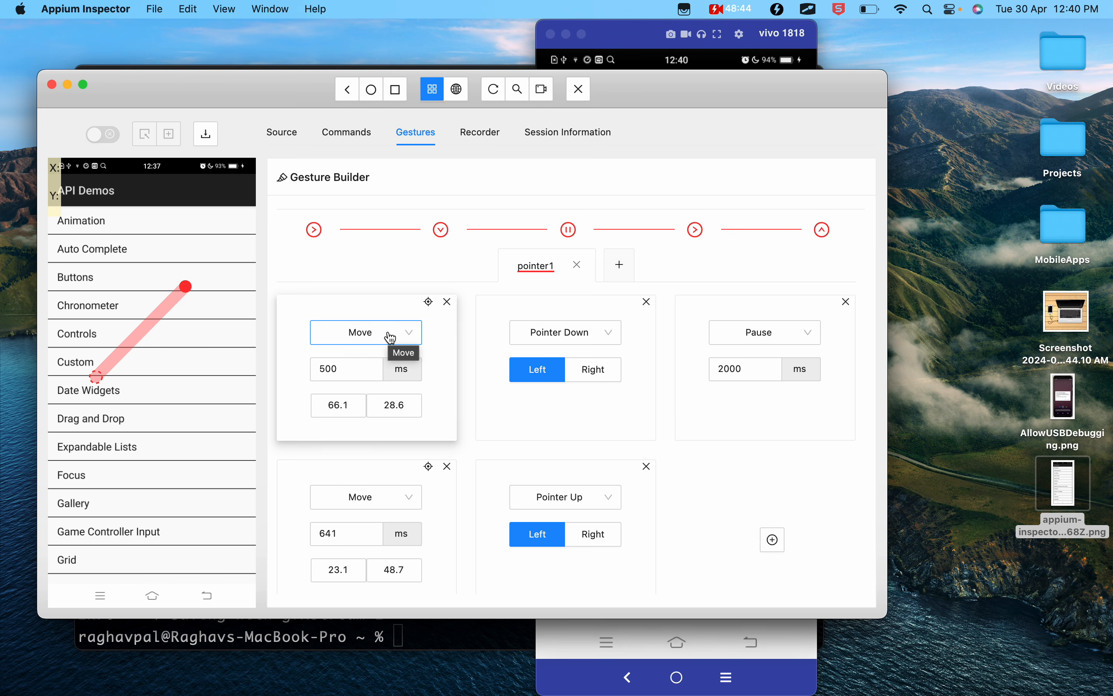
# - Move the phone mirror clear of Appium Inspector and refresh the source and screenshot to load the Views/Drag and Drop screen
pyautogui.moveTo(635, 39); pyautogui.dragTo(917, 39)
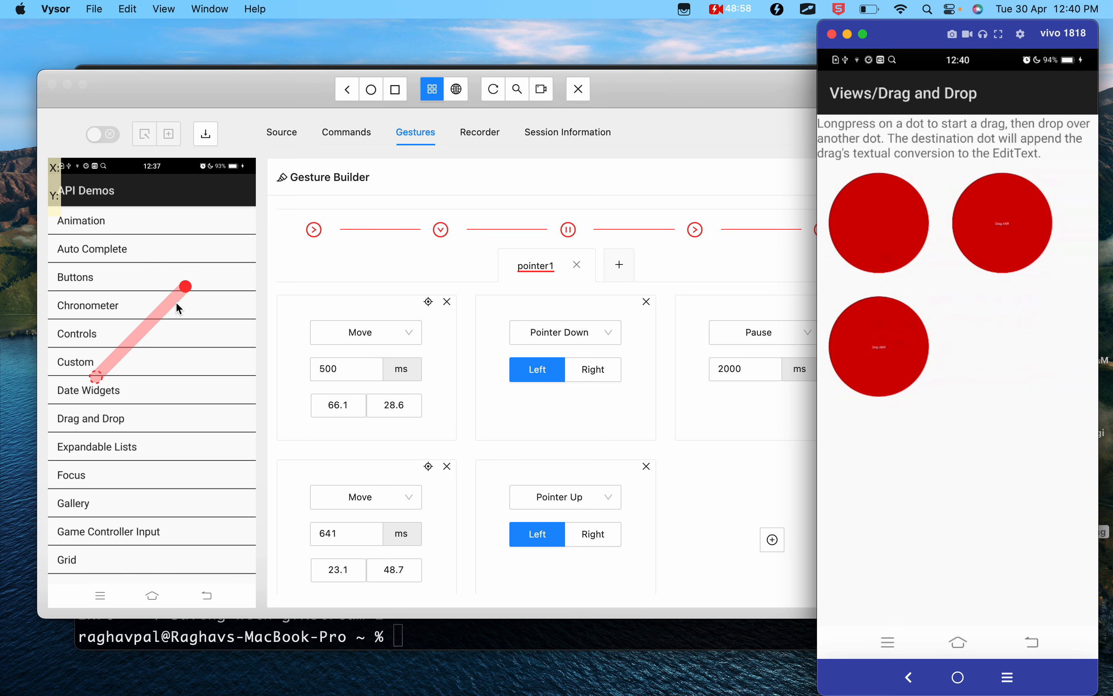
pyautogui.click(492, 94)
pyautogui.click(493, 96)
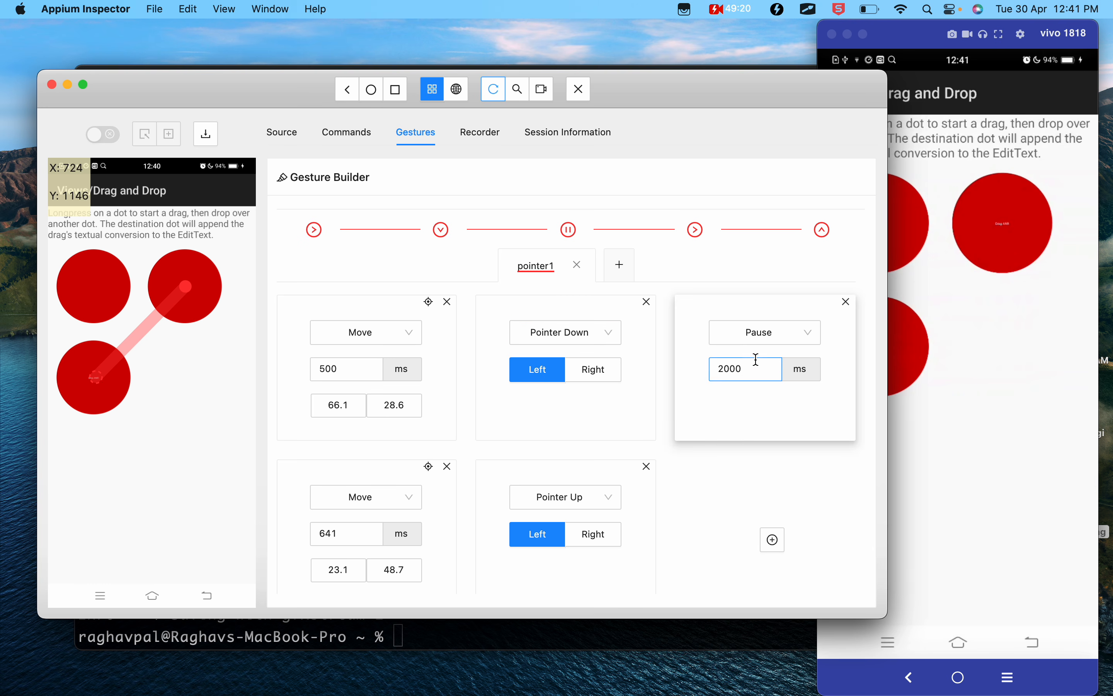
# - Review the gesture's remaining actions, play Drag n Drop on the device, and return to the saved gestures
pyautogui.scroll(-2, 752, 369)
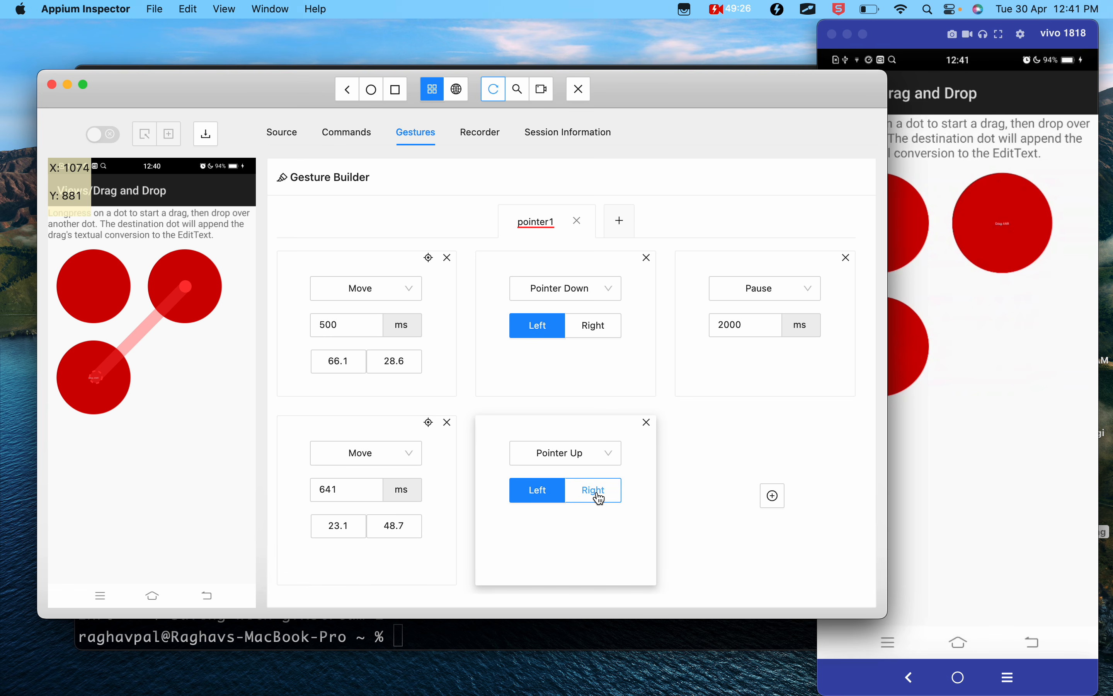
pyautogui.scroll(5, 599, 498)
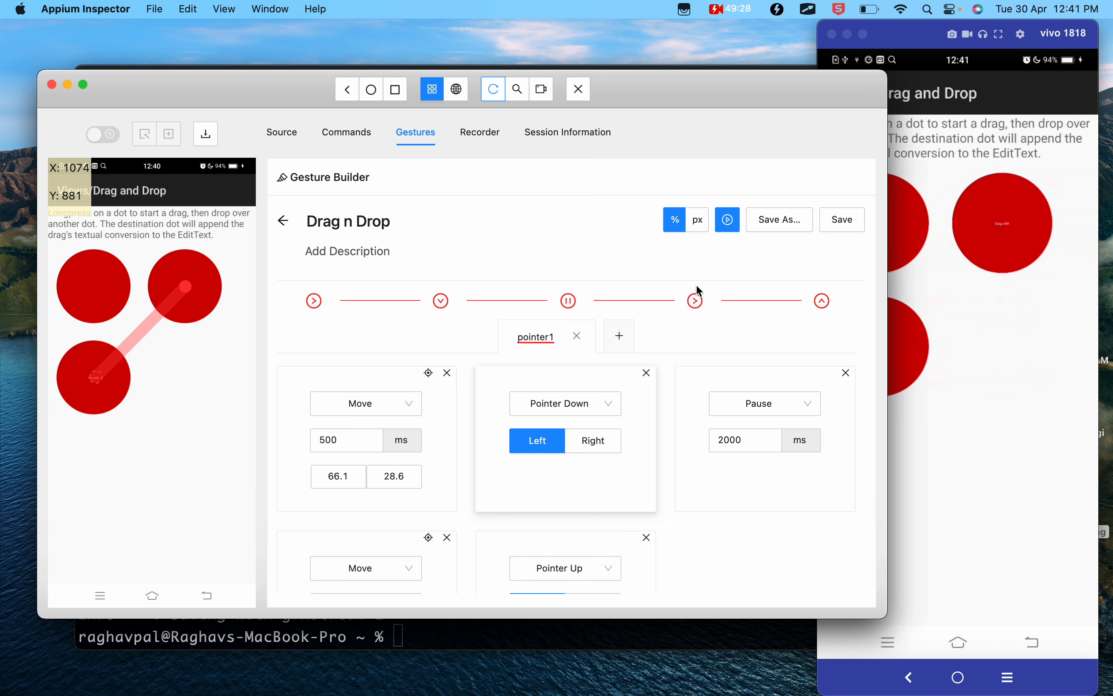
pyautogui.click(729, 220)
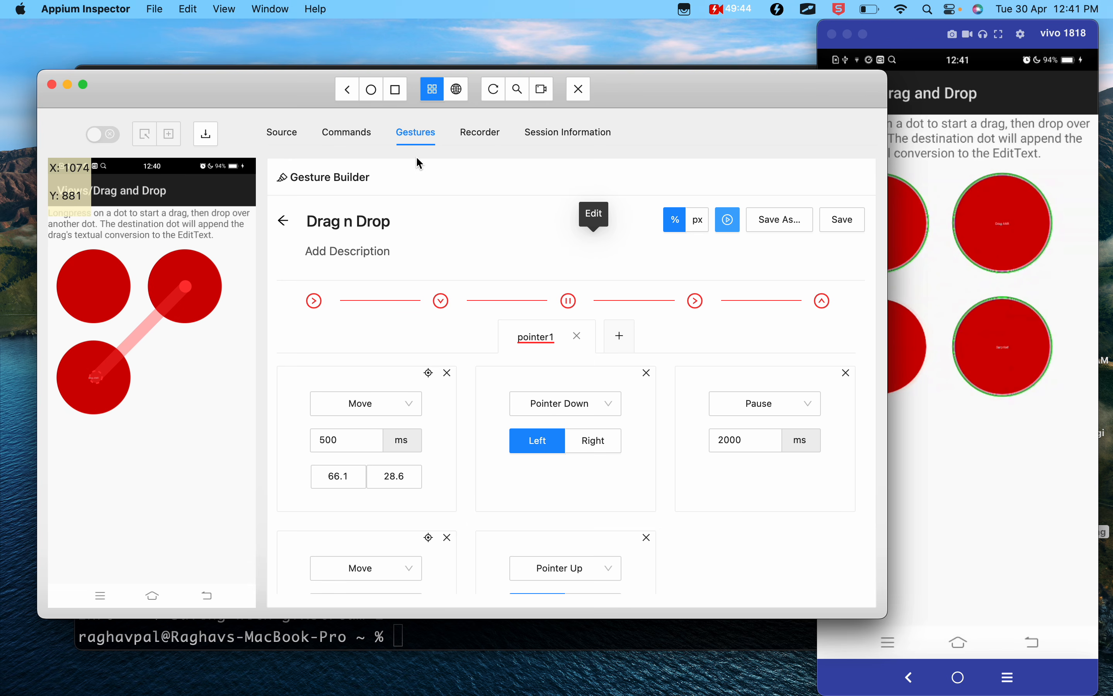
pyautogui.click(283, 220)
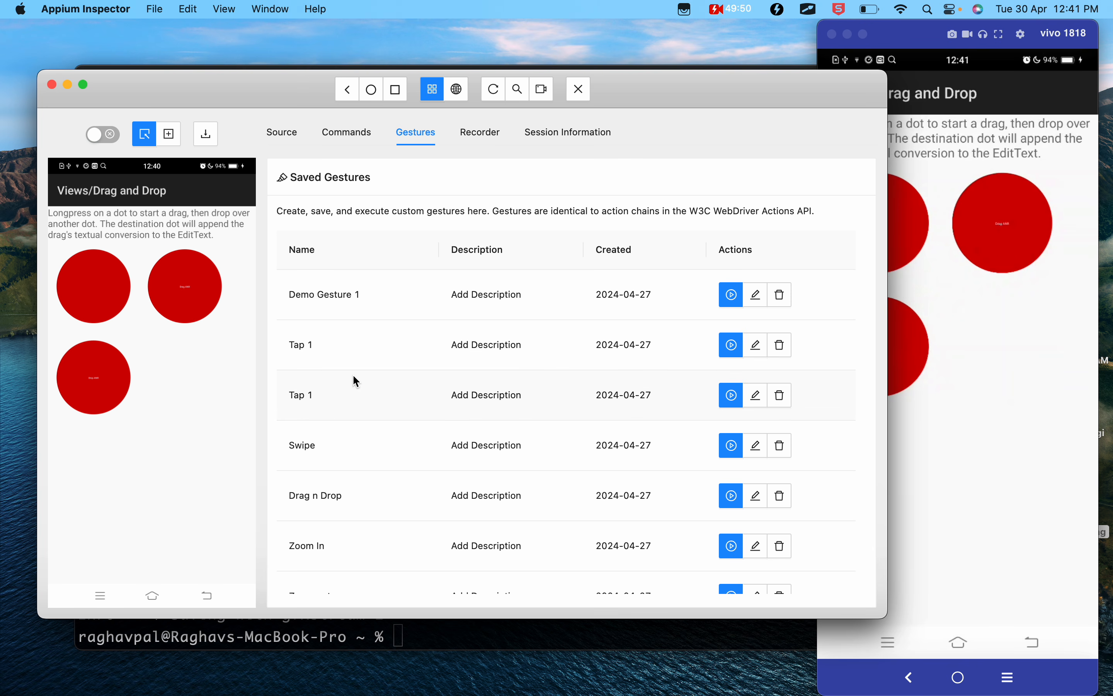
# - Check the Google Docs notes for the Drag n Drop example and the multifinger Zoom gesture, and return to Appium Inspector
pyautogui.hotkey('ctrl', 'Left')
pyautogui.scroll(-3, 353, 375)
pyautogui.scroll(-5, 353, 375)
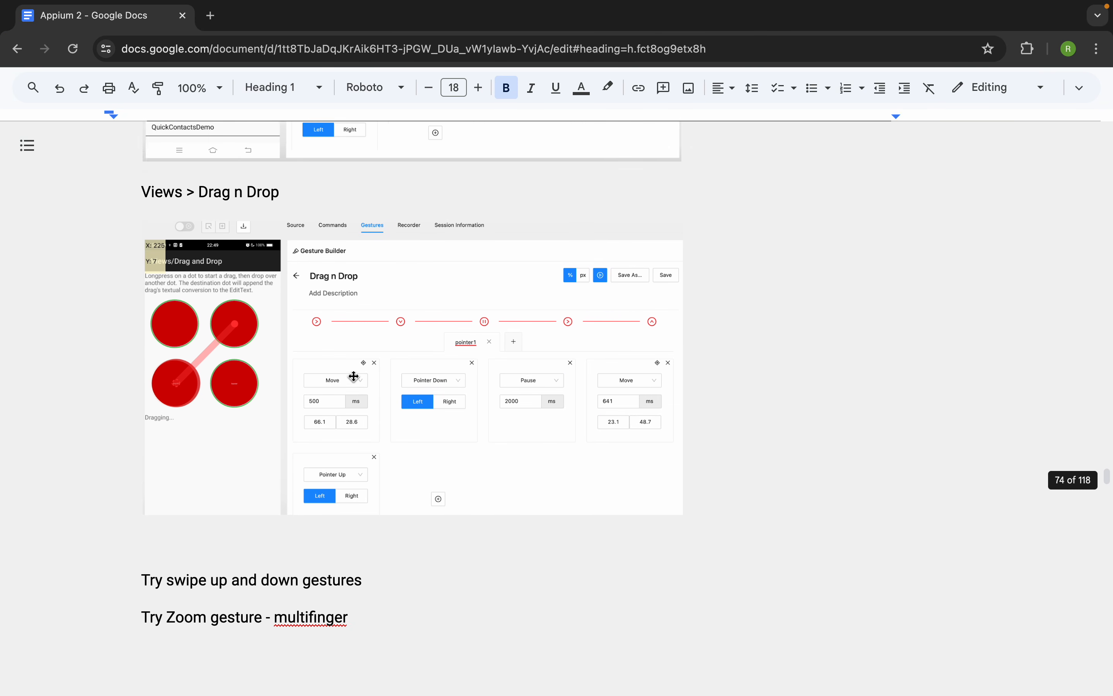
pyautogui.scroll(1, 354, 376)
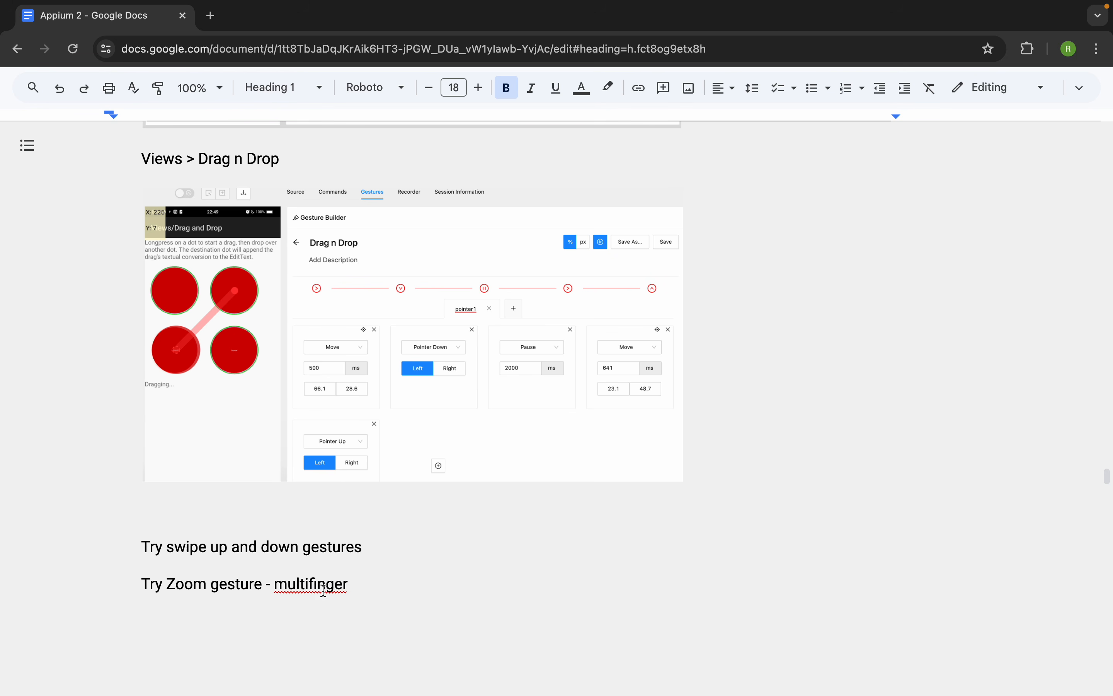
pyautogui.moveTo(361, 588); pyautogui.dragTo(169, 587)
pyautogui.hotkey('ctrl', 'Right')
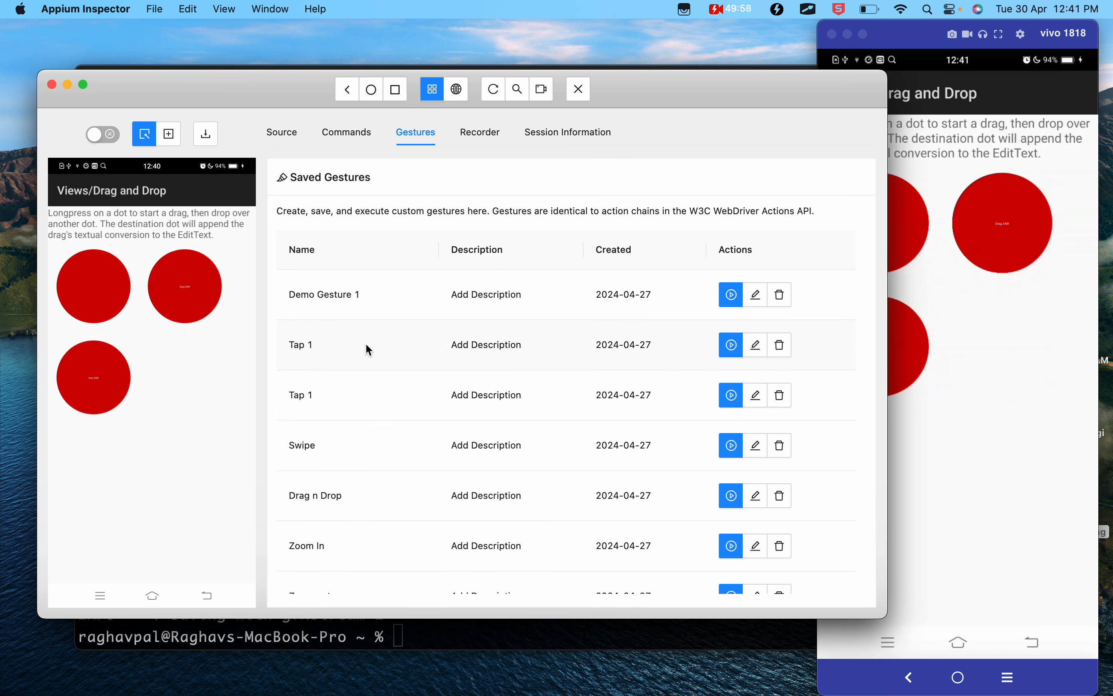
# - Find the Zoom In gesture among the saved gestures and open it for editing
pyautogui.scroll(-2, 366, 344)
pyautogui.scroll(2, 366, 345)
pyautogui.scroll(-5, 404, 400)
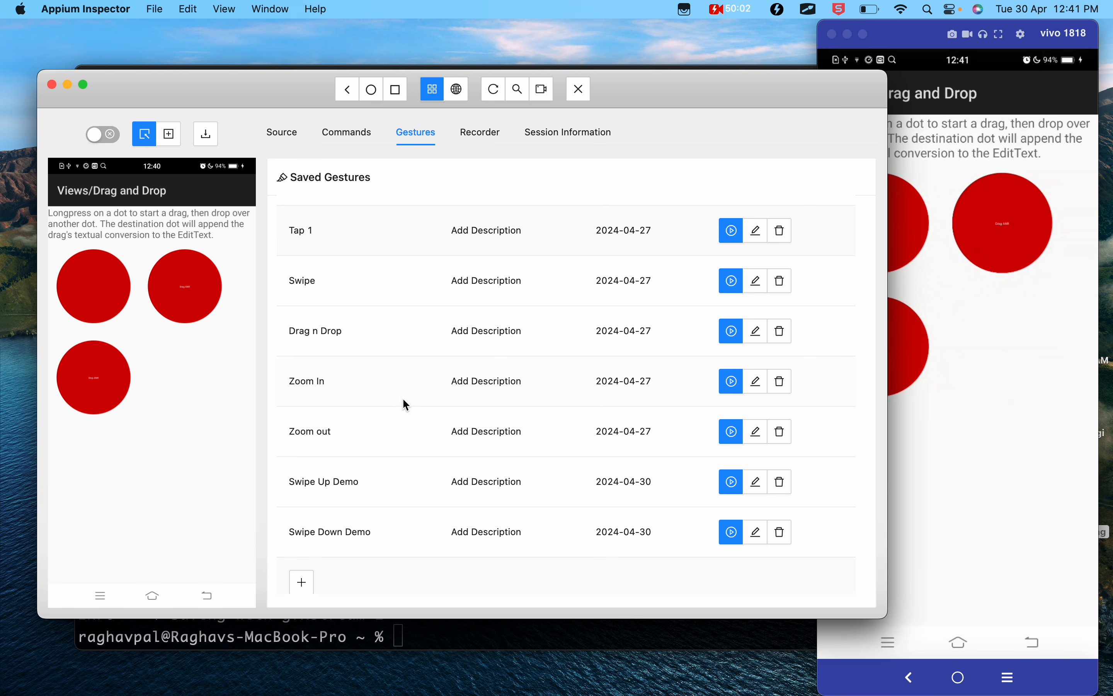
pyautogui.moveTo(351, 388)
pyautogui.click(758, 382)
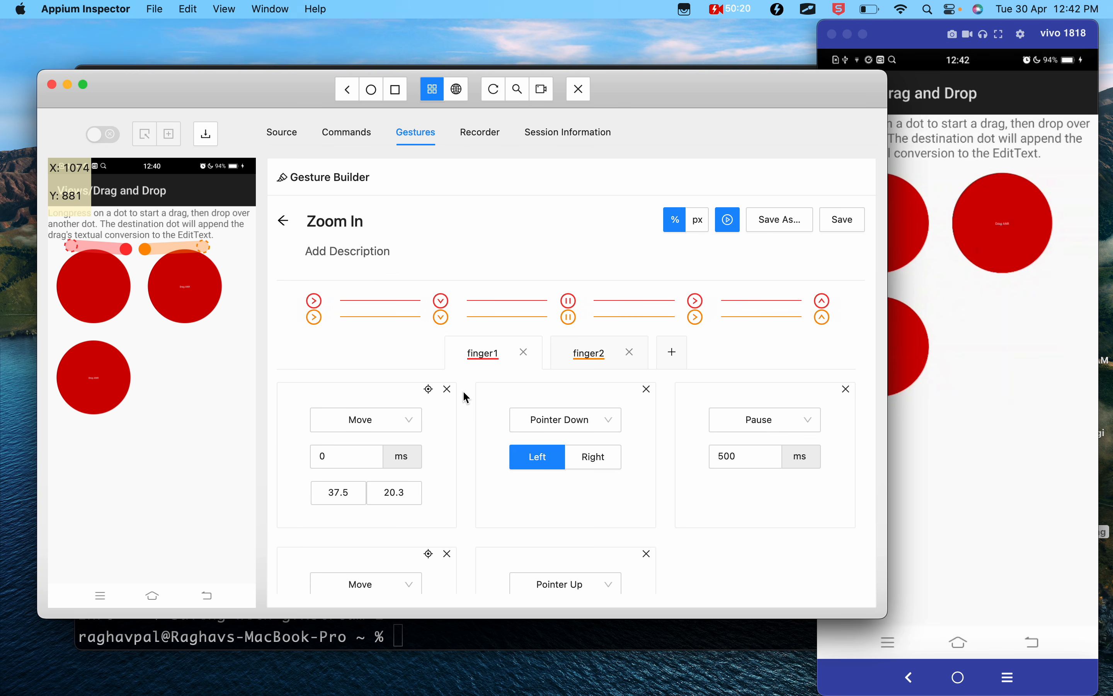
# - Compare the Zoom In gesture's finger1 and finger2 pointers by alternating between their action sequences
pyautogui.click(598, 354)
pyautogui.click(476, 354)
pyautogui.click(591, 353)
pyautogui.click(489, 355)
pyautogui.click(584, 356)
pyautogui.click(476, 355)
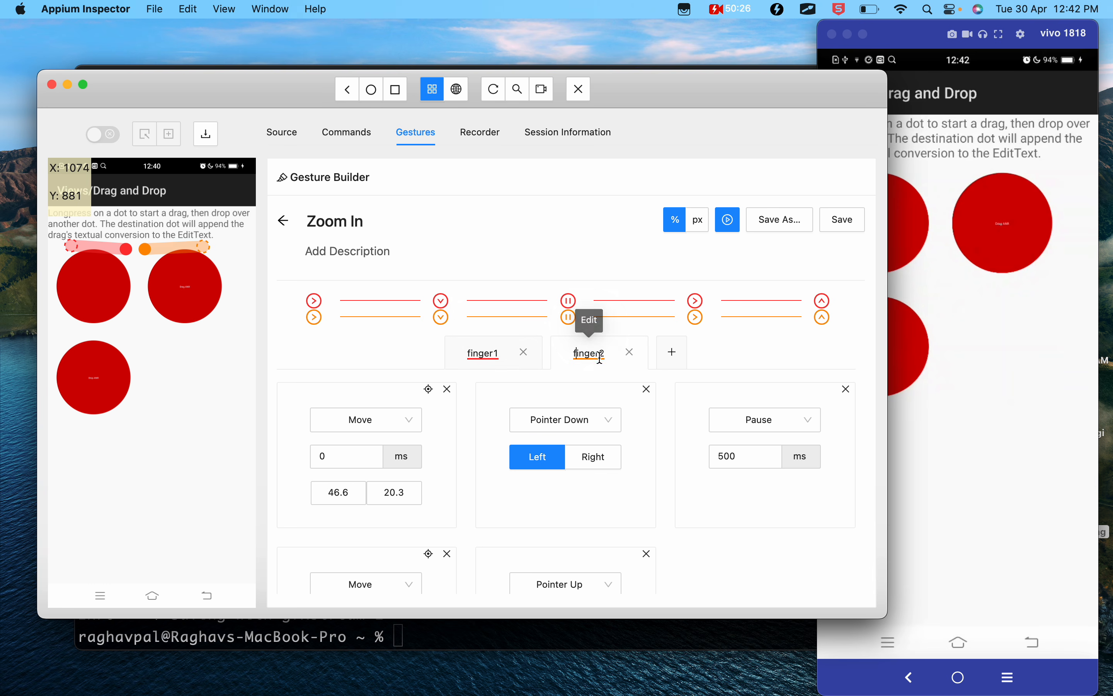
pyautogui.click(481, 354)
pyautogui.click(590, 357)
pyautogui.click(496, 357)
pyautogui.click(587, 357)
pyautogui.click(490, 357)
pyautogui.click(581, 353)
pyautogui.click(481, 353)
pyautogui.click(563, 353)
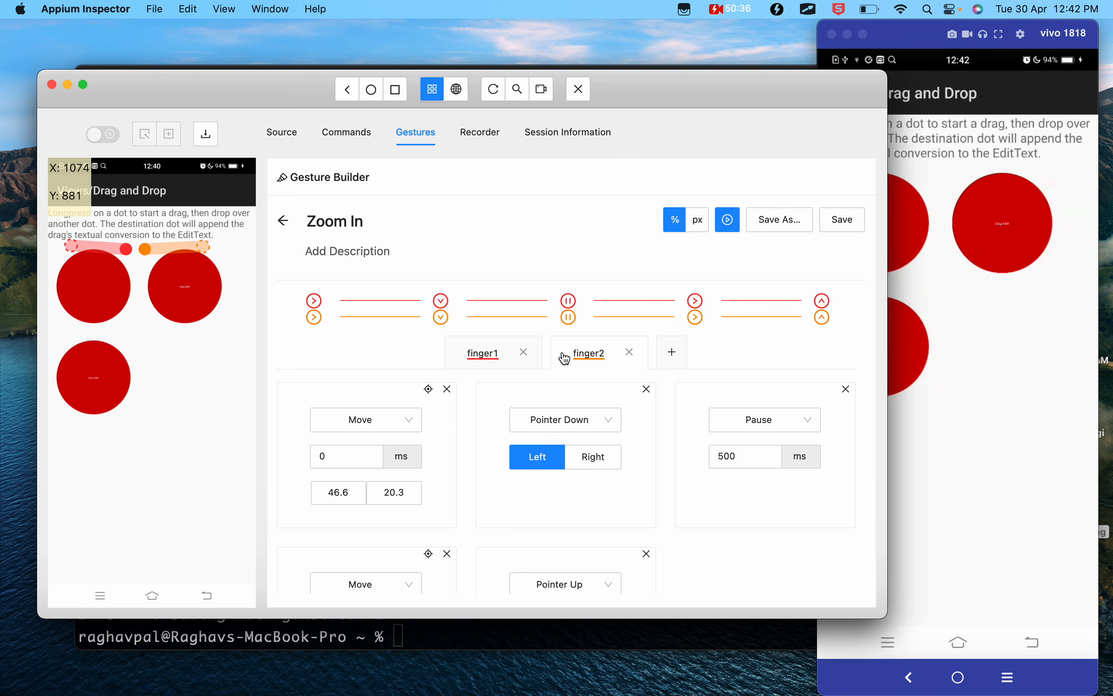
# - Review finger1's actions and its editable pointer name, keeping it as finger1, and show finger2's actions
pyautogui.click(496, 354)
pyautogui.scroll(-2, 498, 345)
pyautogui.click(501, 304)
pyautogui.press('BackSpace')
pyautogui.write('1')
pyautogui.scroll(-3, 403, 378)
pyautogui.scroll(2, 403, 377)
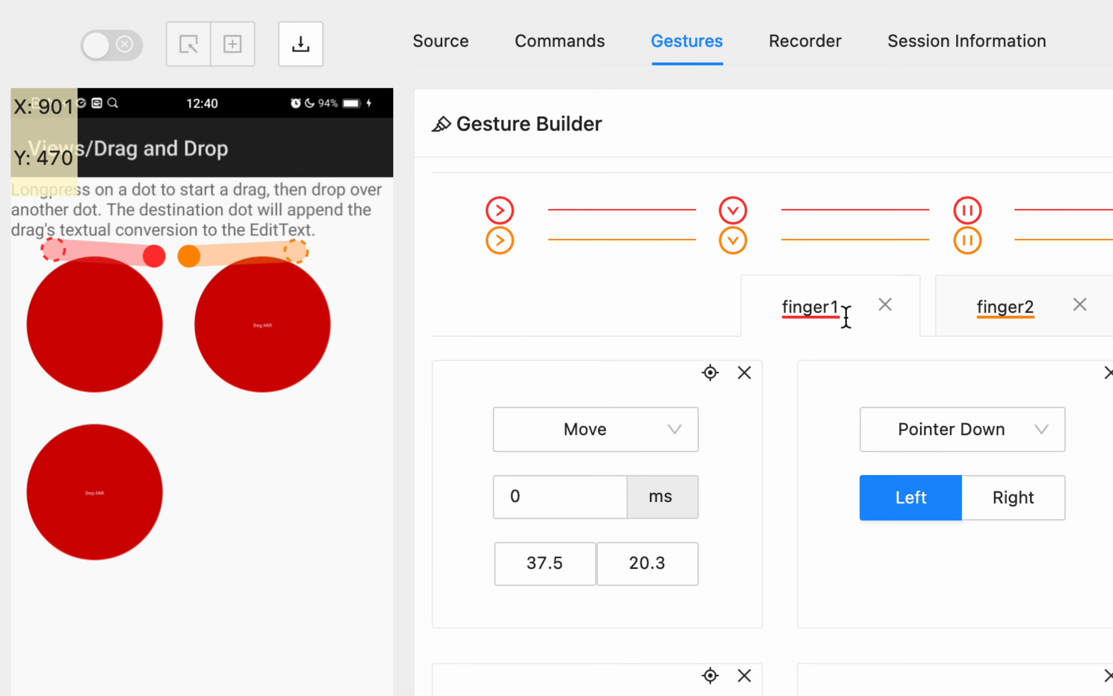
pyautogui.moveTo(837, 307); pyautogui.dragTo(785, 308)
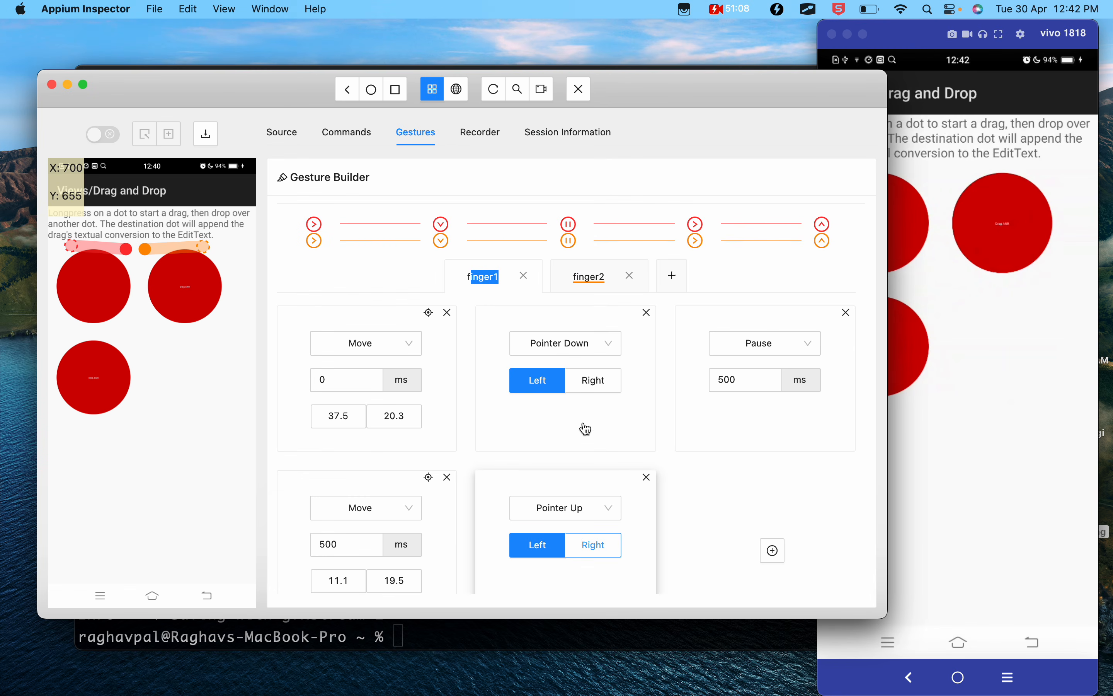
pyautogui.click(589, 276)
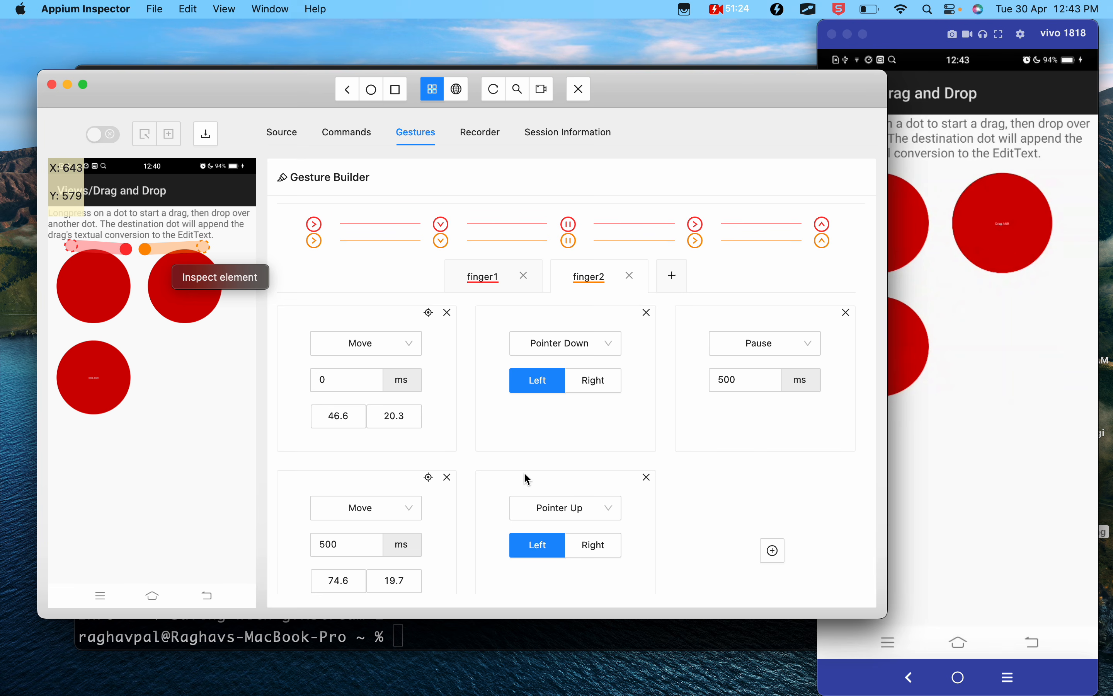
# - Switch to the Vysor phone mirror and leave the Drag and Drop demo for the Views list
pyautogui.click(990, 455)
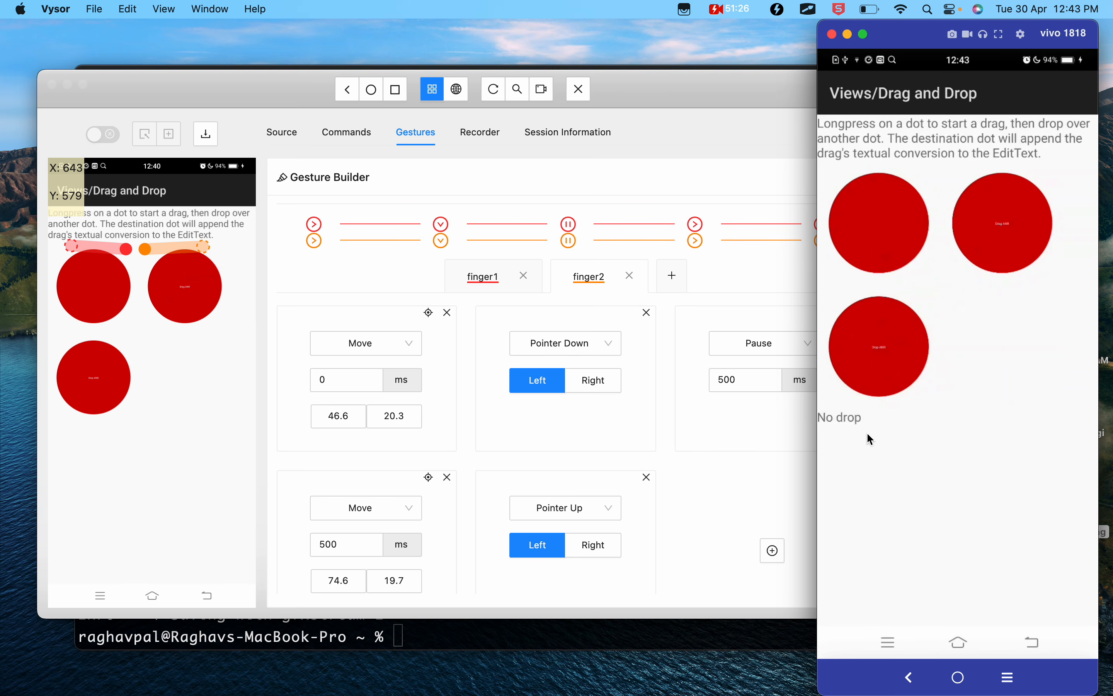
pyautogui.rightClick(937, 454)
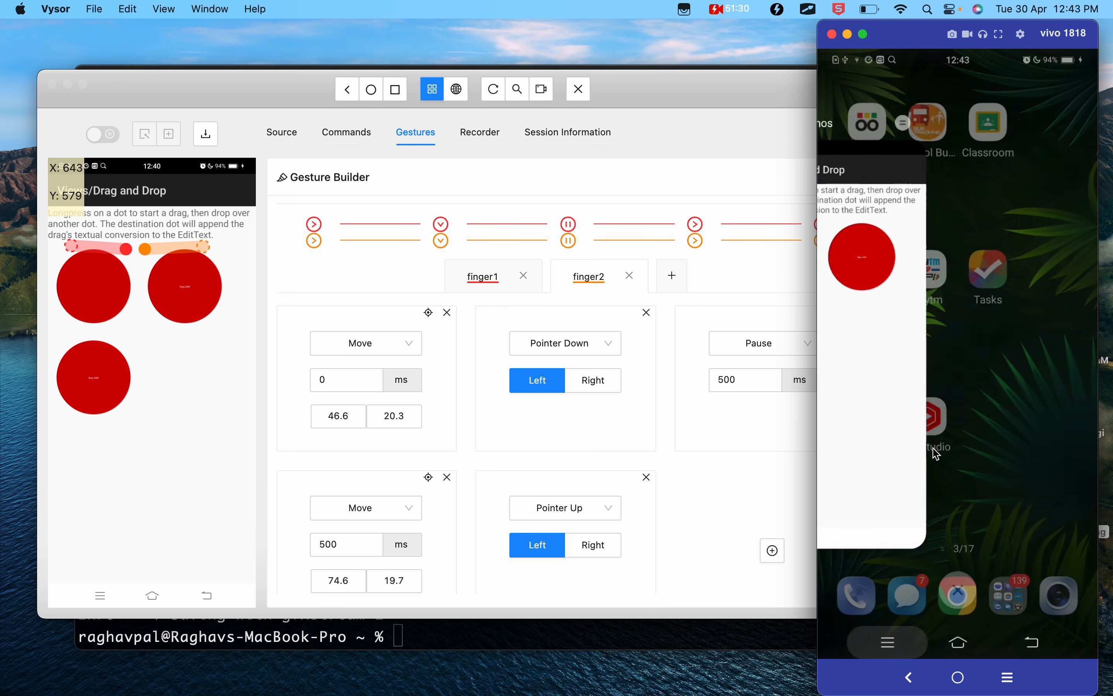
pyautogui.click(934, 448)
pyautogui.rightClick(934, 449)
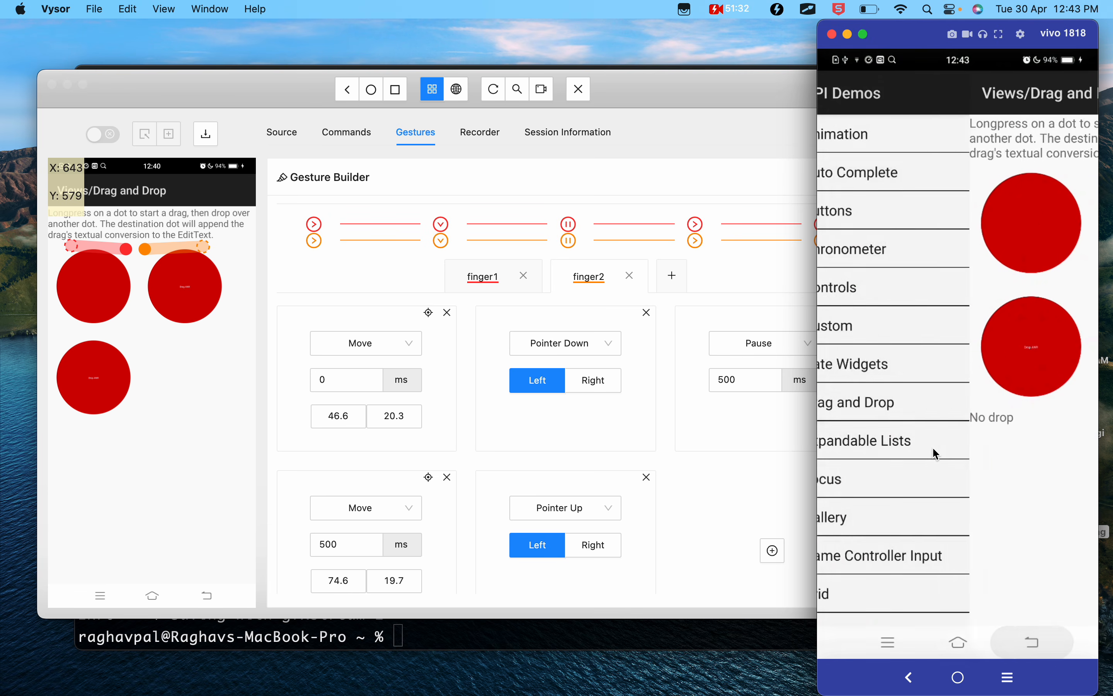
# - Go back to the API Demos home list on the phone mirror and open the WebView demo under Views
pyautogui.rightClick(933, 449)
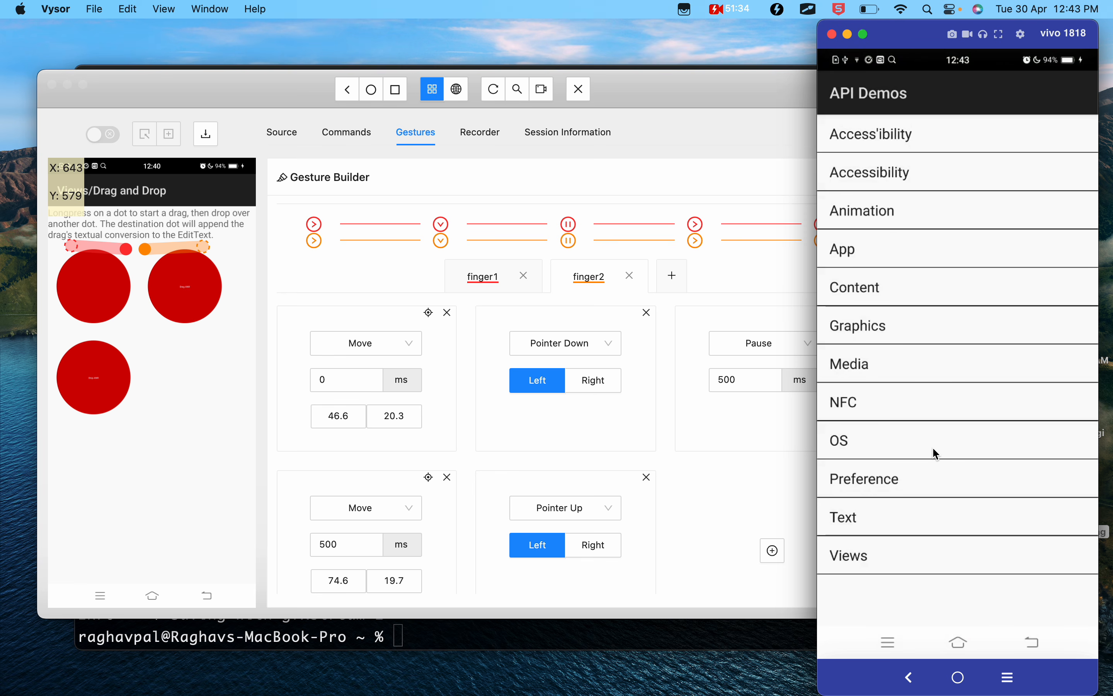
pyautogui.click(847, 559)
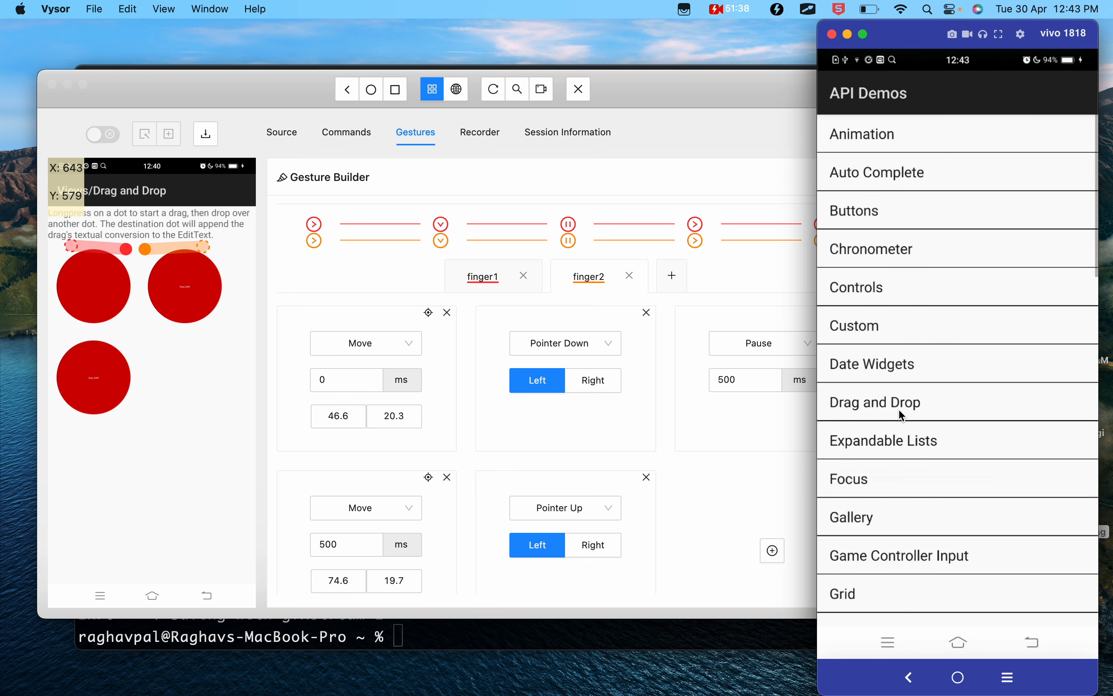
pyautogui.scroll(-15, 902, 414)
pyautogui.click(871, 532)
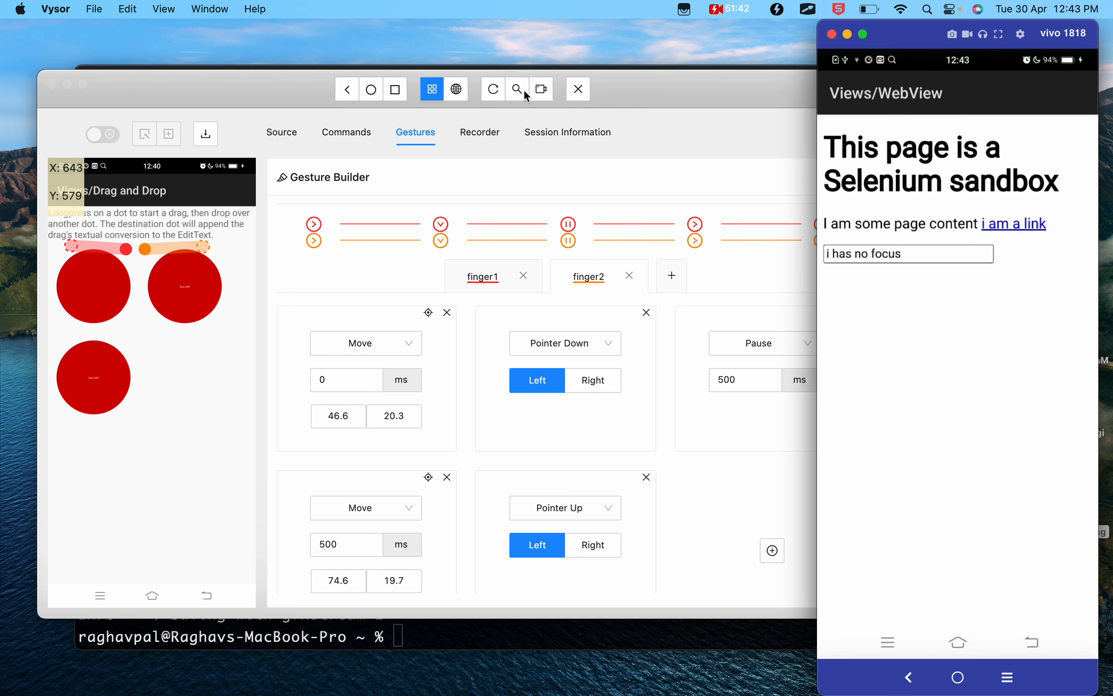
# - Try to refresh the source and screenshot in Appium Inspector, and restart the session with the same capabilities
pyautogui.click(484, 100)
pyautogui.click(493, 92)
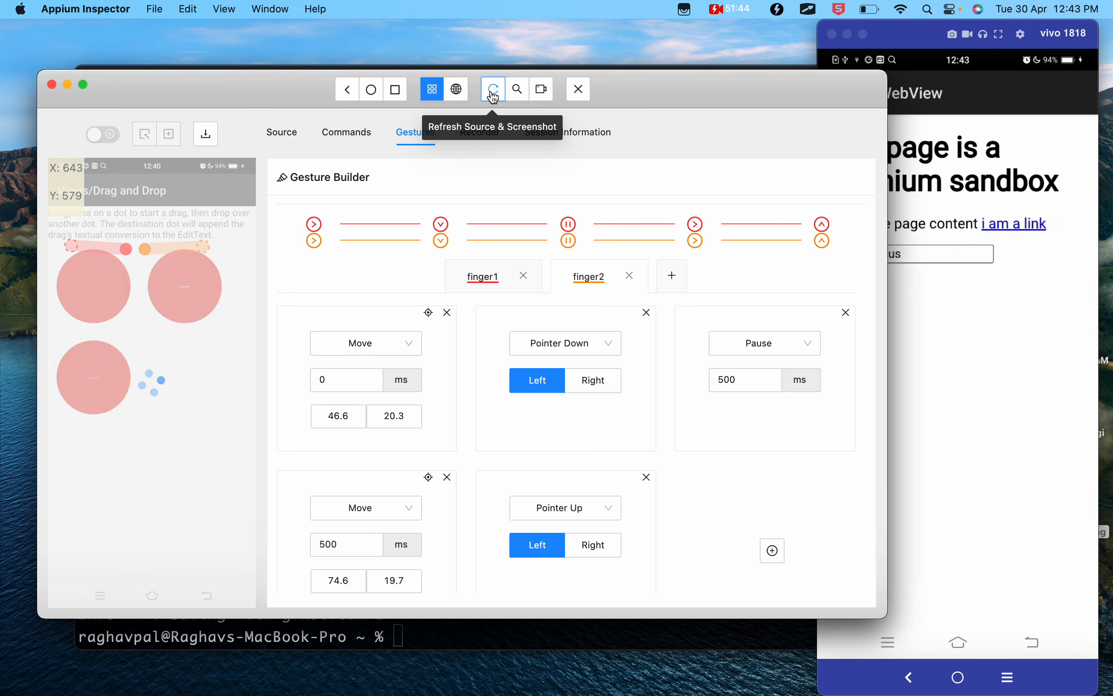
pyautogui.click(493, 94)
pyautogui.click(580, 92)
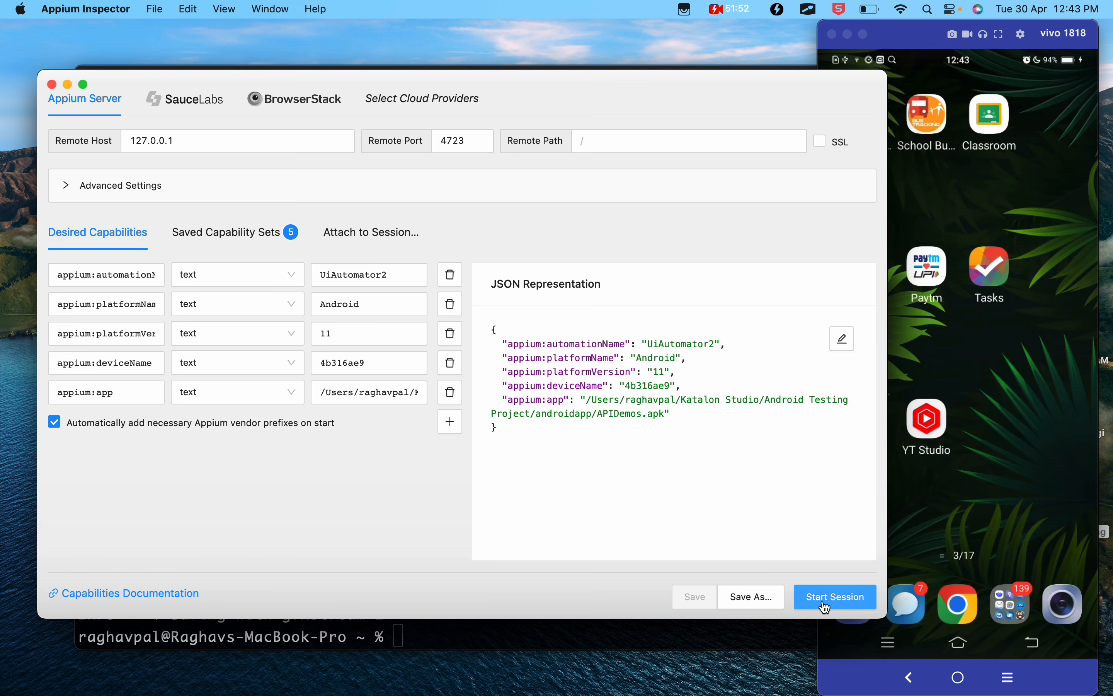
pyautogui.click(825, 606)
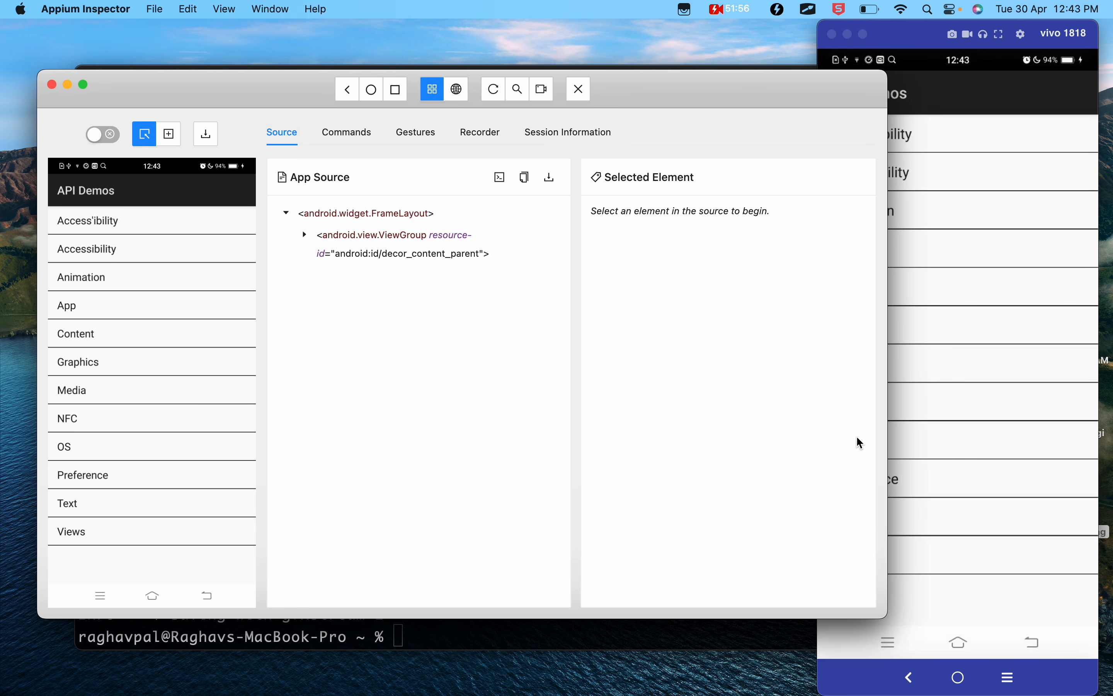
# - Reopen Views > WebView on the phone mirror and refresh Appium Inspector's source and screenshot
pyautogui.click(966, 588)
pyautogui.click(856, 565)
pyautogui.scroll(-10, 849, 567)
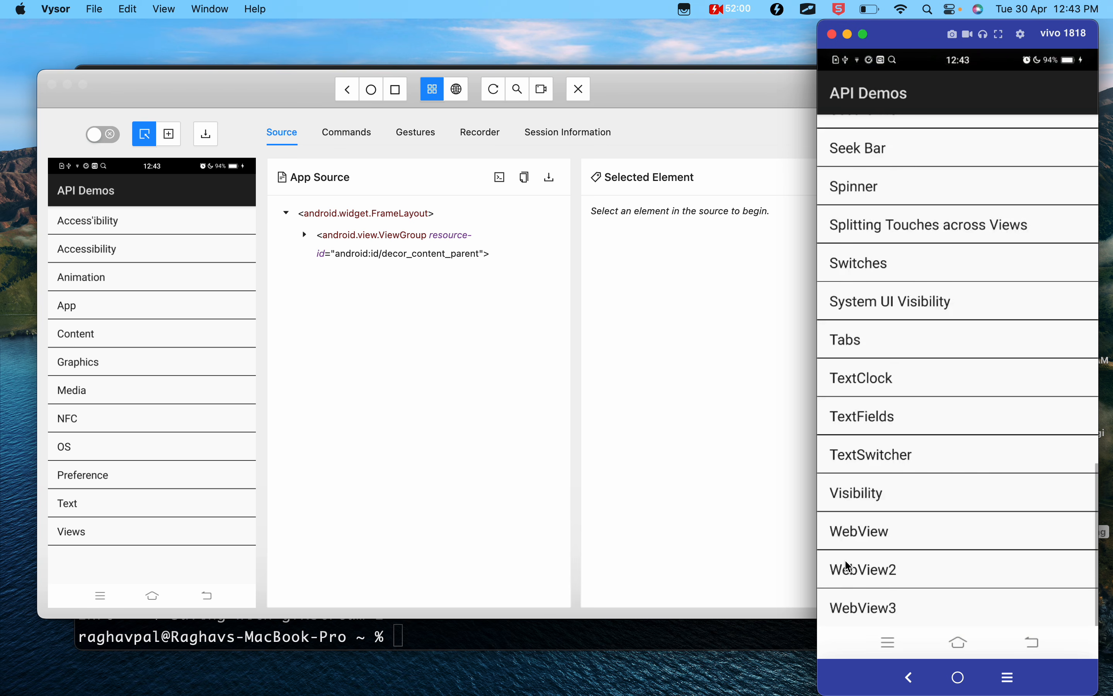
pyautogui.click(853, 542)
pyautogui.click(494, 92)
pyautogui.click(494, 92)
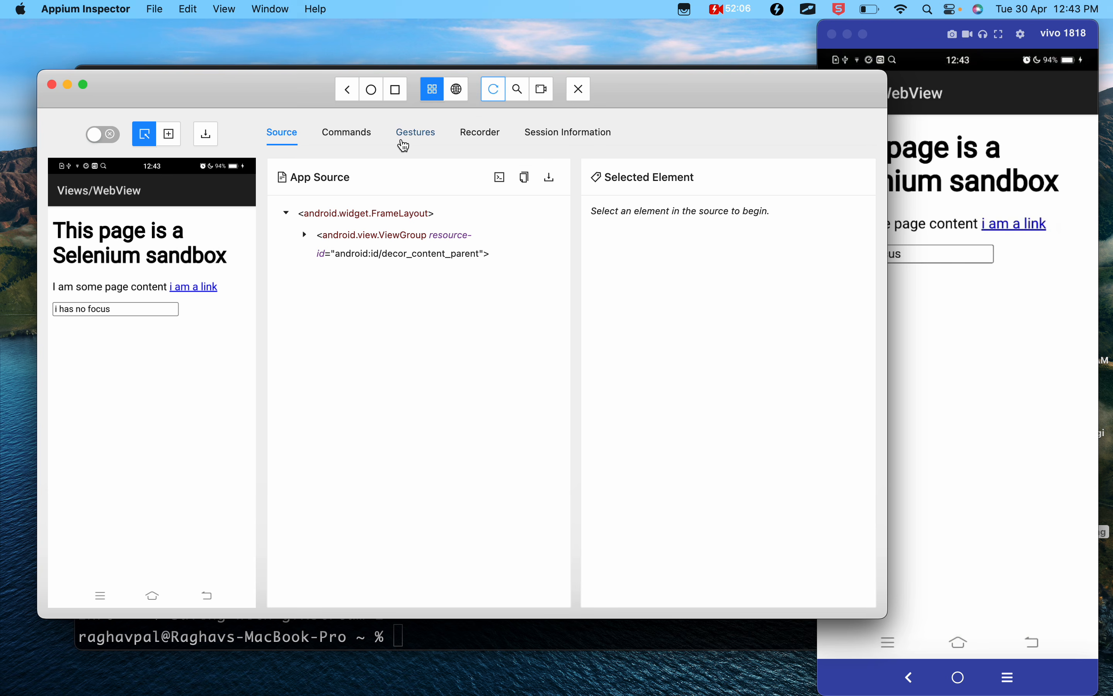
# - Try to play the saved Zoom In gesture on the WebView page, retrying it after a source and screenshot refresh
pyautogui.click(404, 144)
pyautogui.scroll(-5, 368, 421)
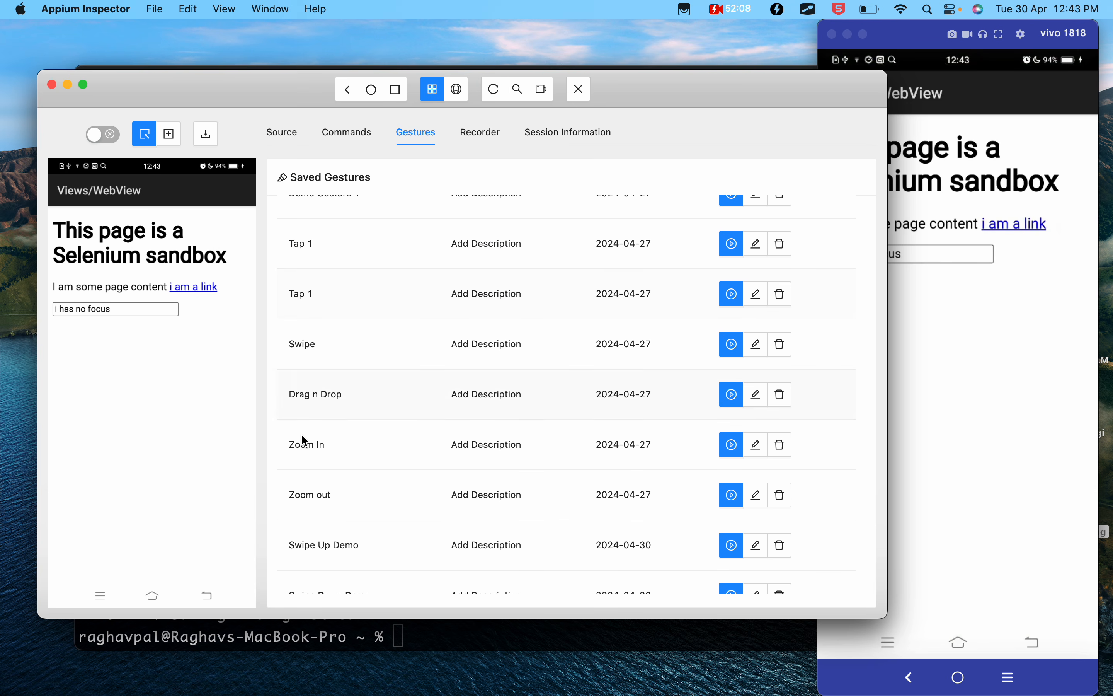
pyautogui.click(734, 452)
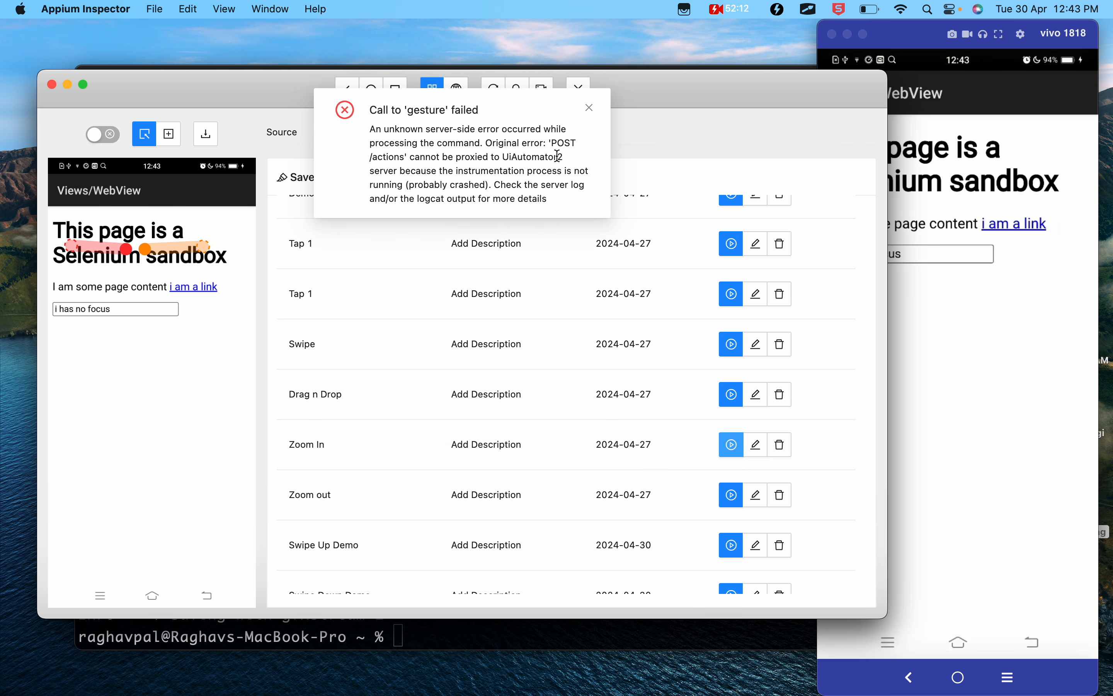
pyautogui.click(590, 109)
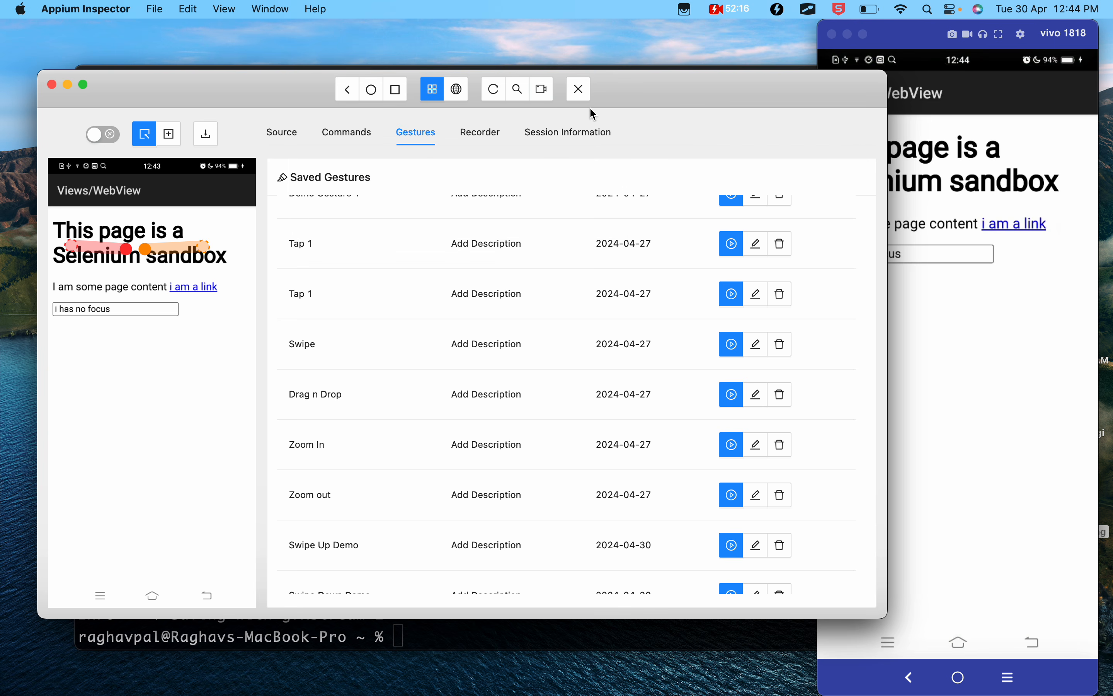
pyautogui.click(496, 95)
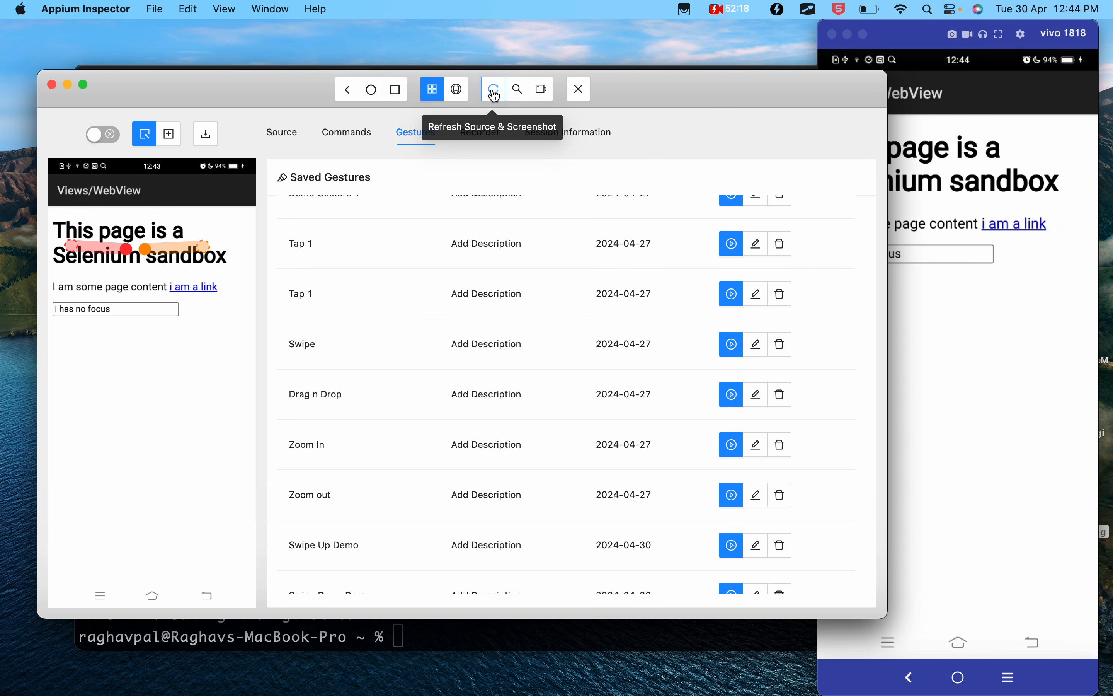
pyautogui.click(723, 453)
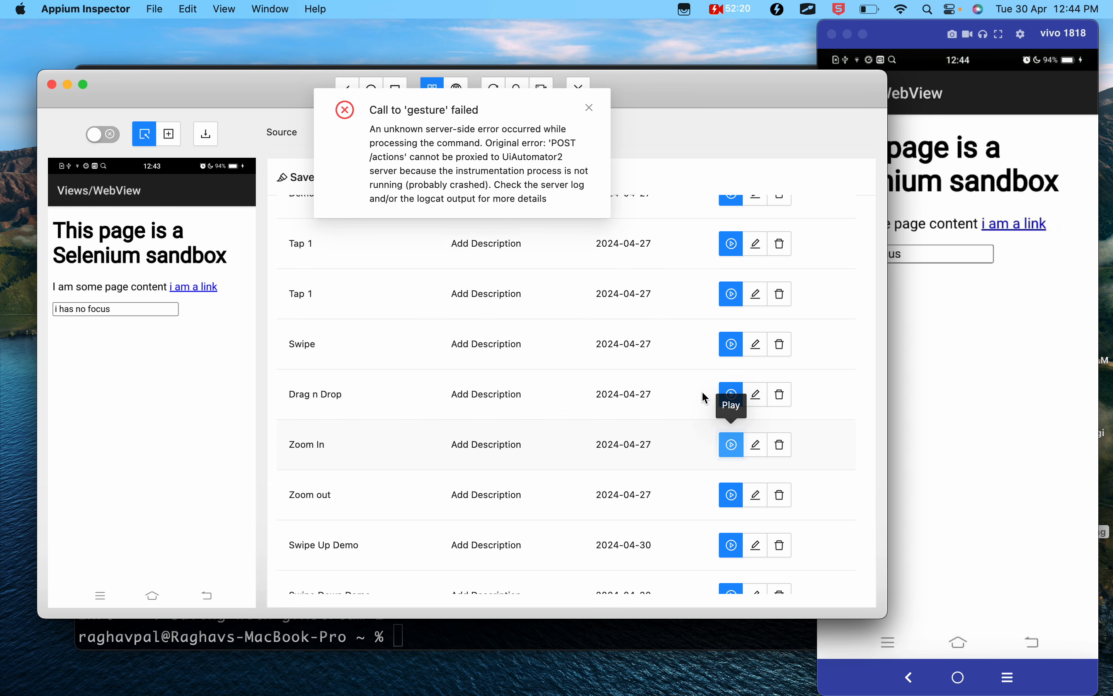
pyautogui.click(589, 109)
# - Restart the Inspector session and load the phone's Views > WebView page into the refreshed source and screenshot
pyautogui.click(581, 92)
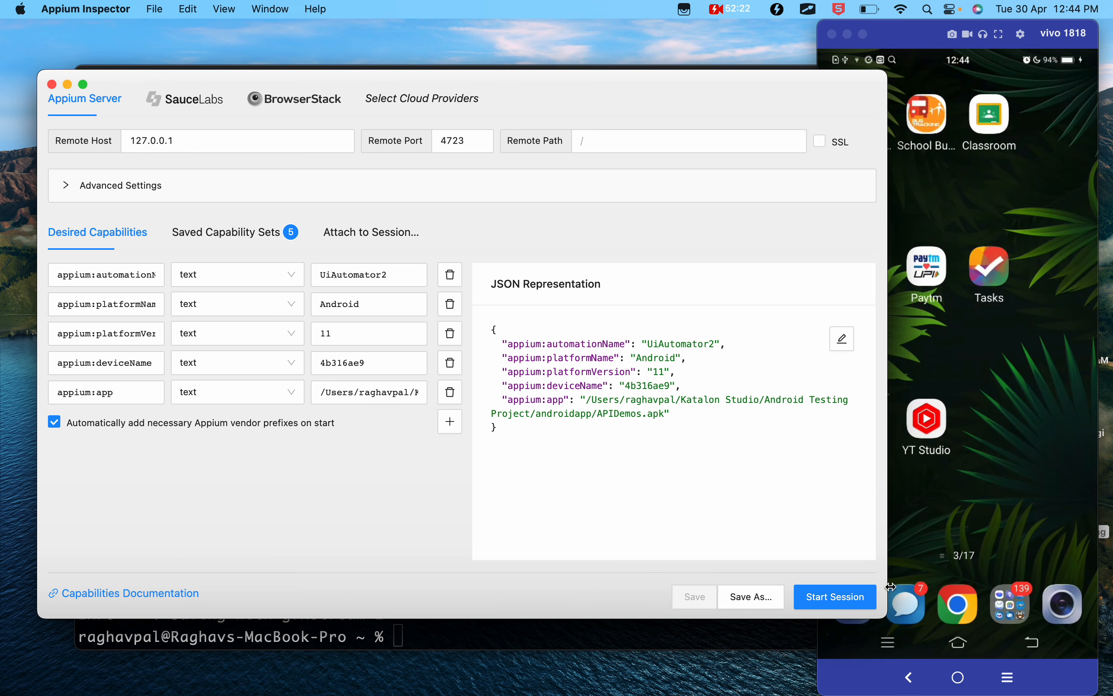
pyautogui.click(844, 596)
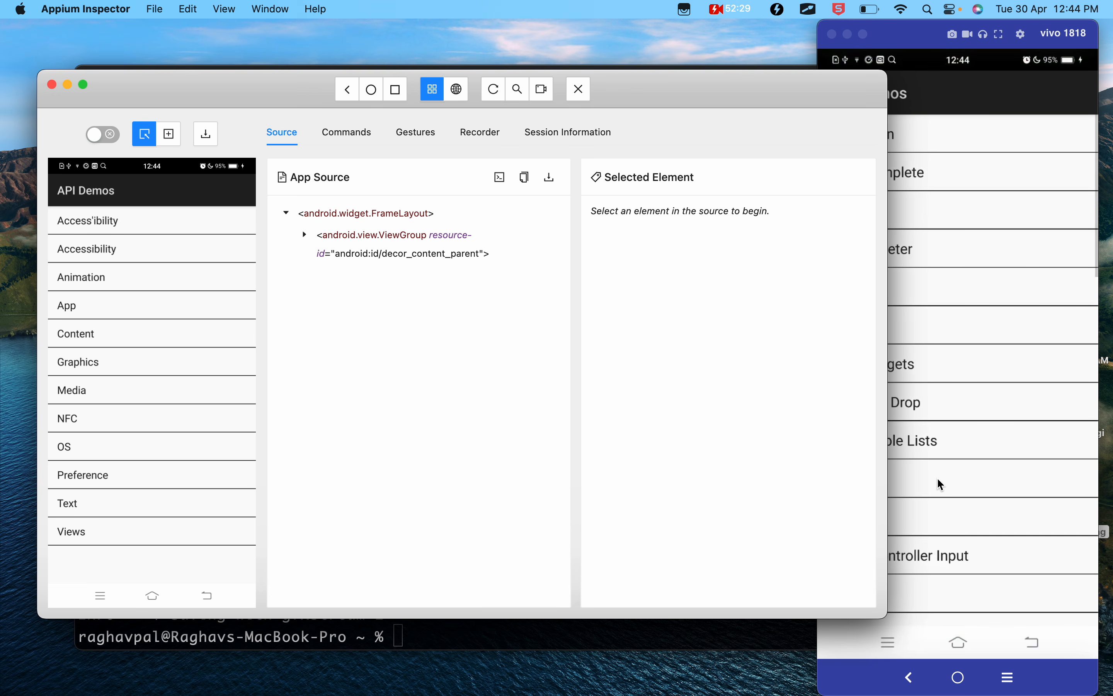
pyautogui.scroll(-5, 939, 481)
pyautogui.scroll(-10, 938, 479)
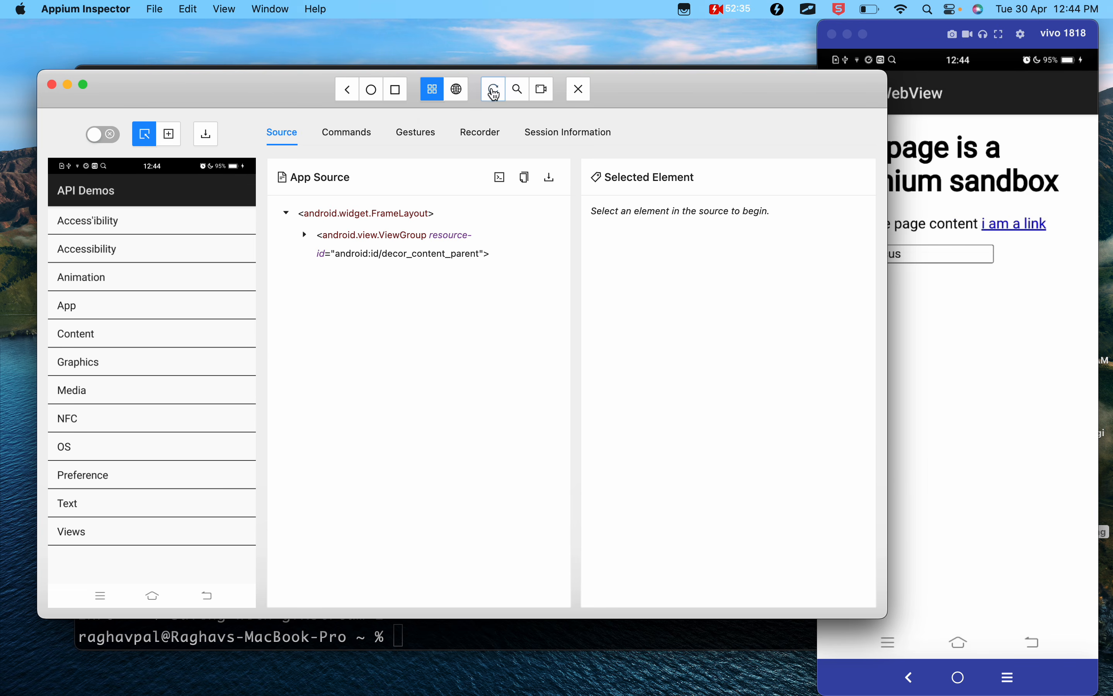
pyautogui.click(495, 95)
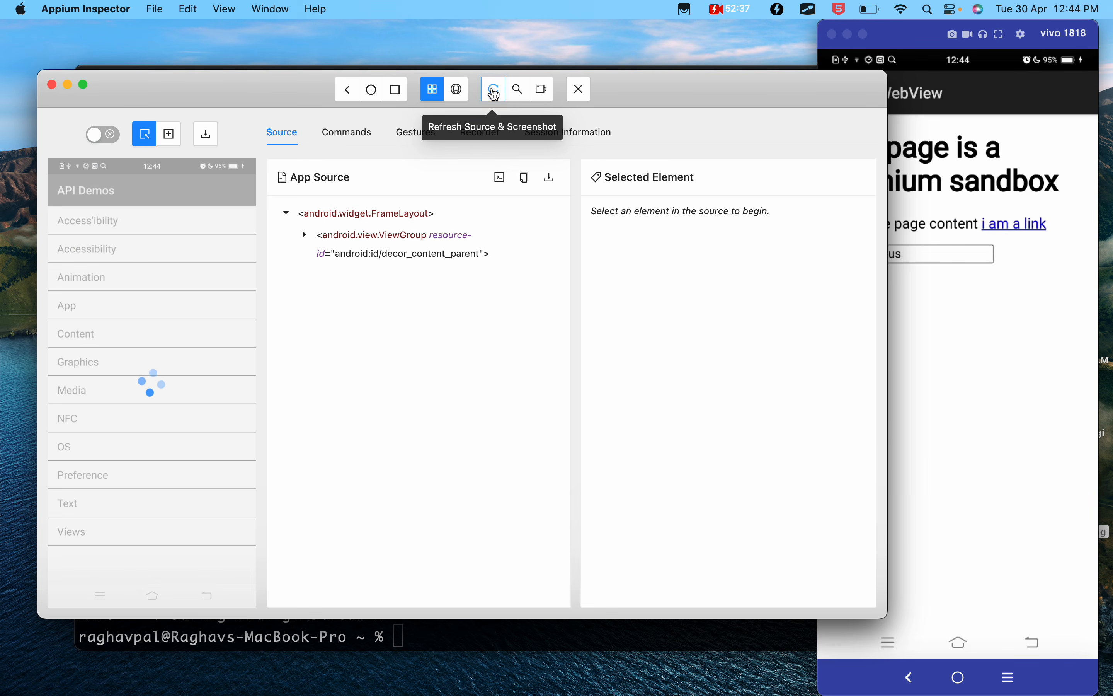
# - Play the saved Zoom In gesture and the Zoom out gesture on the WebView page
pyautogui.click(414, 134)
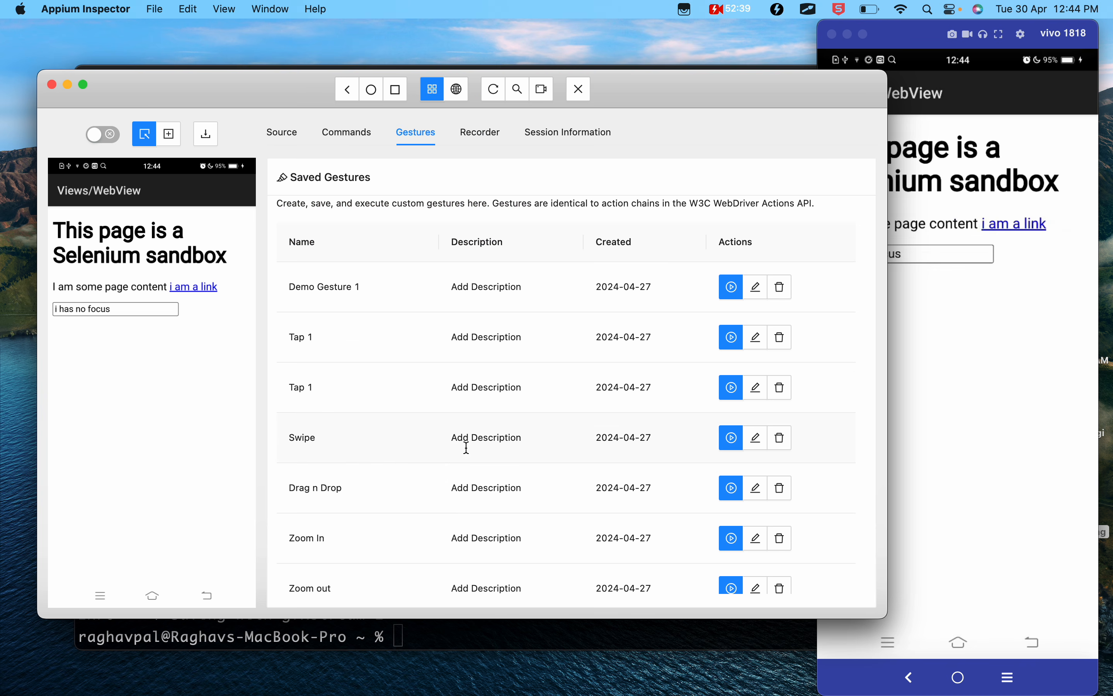
pyautogui.scroll(-3, 464, 449)
pyautogui.click(729, 464)
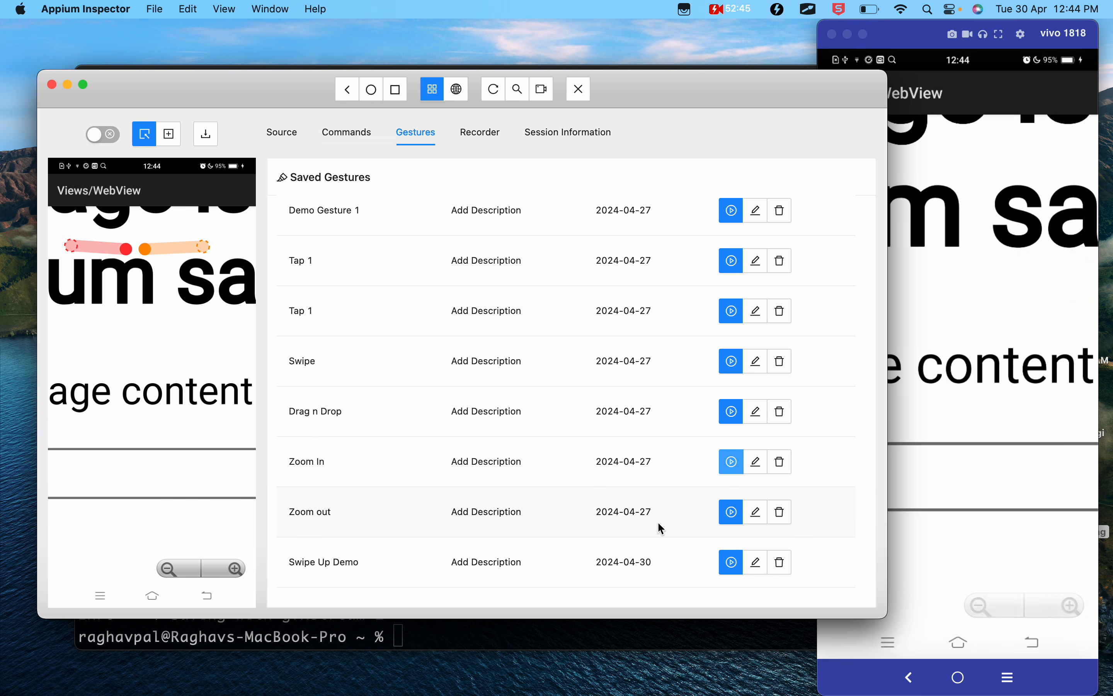
pyautogui.click(733, 522)
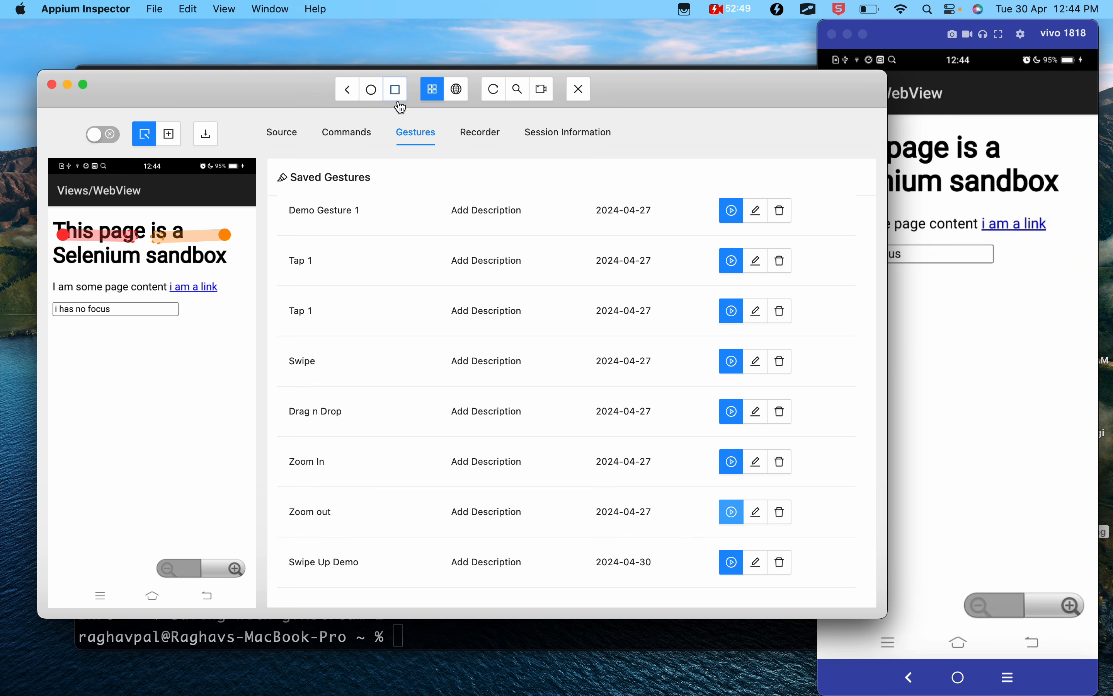
# - Open the Zoom out gesture, compare its finger1 and finger2 action sequences, and return to the saved gestures
pyautogui.click(757, 521)
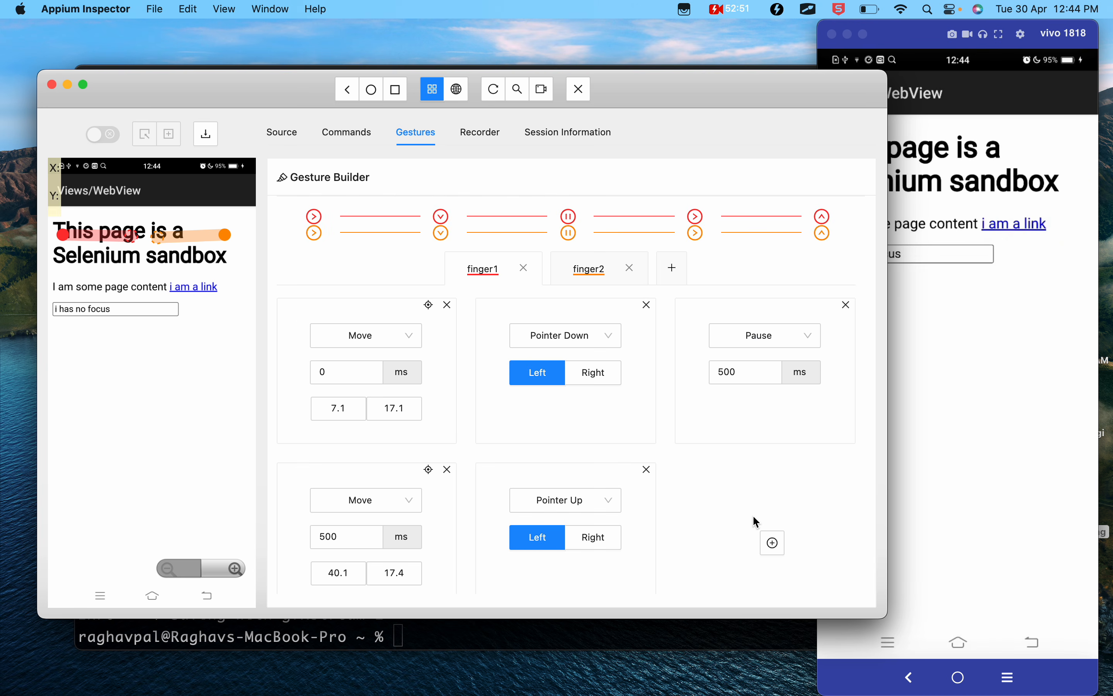
pyautogui.scroll(2, 492, 392)
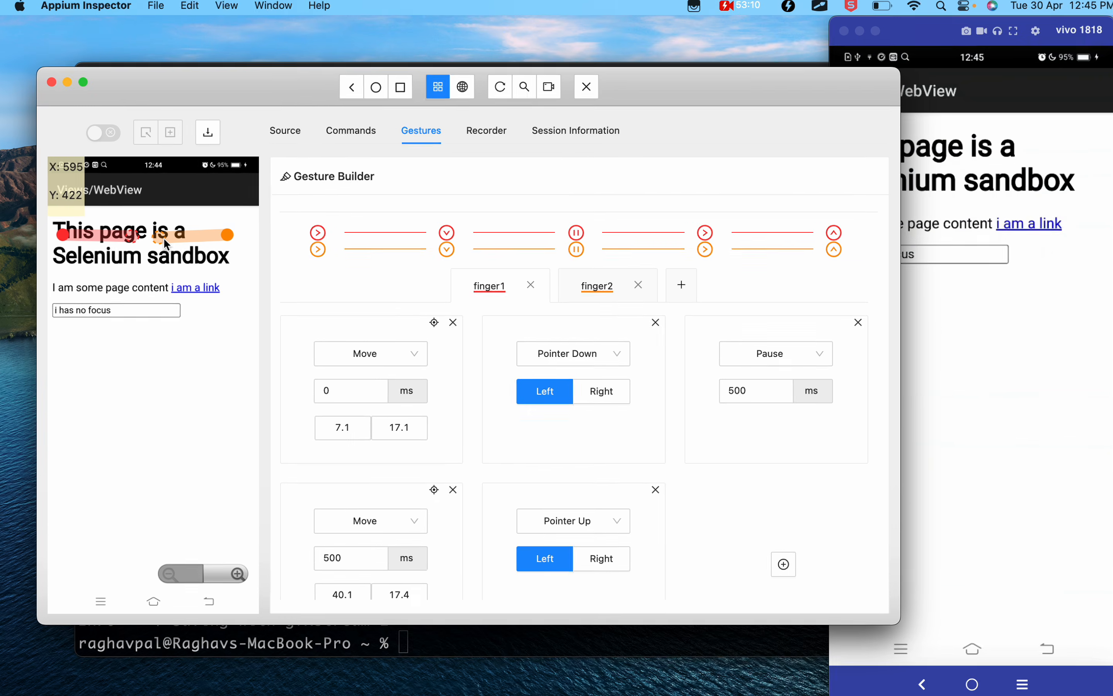
pyautogui.click(596, 288)
pyautogui.click(495, 288)
pyautogui.click(606, 293)
pyautogui.scroll(2, 593, 276)
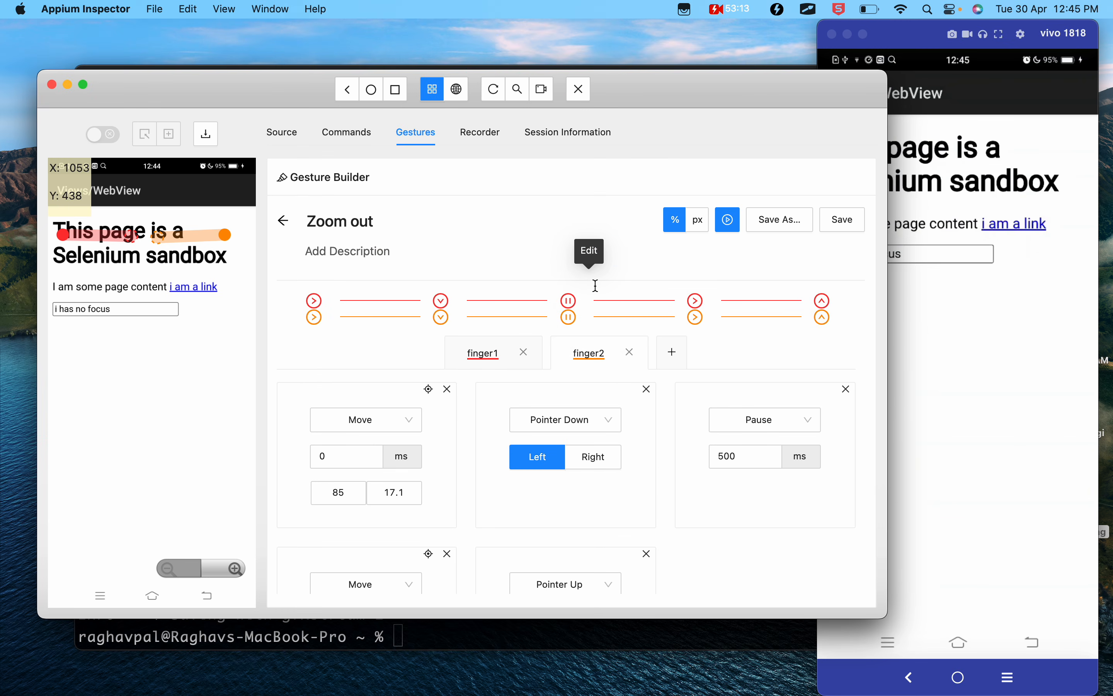
pyautogui.click(286, 222)
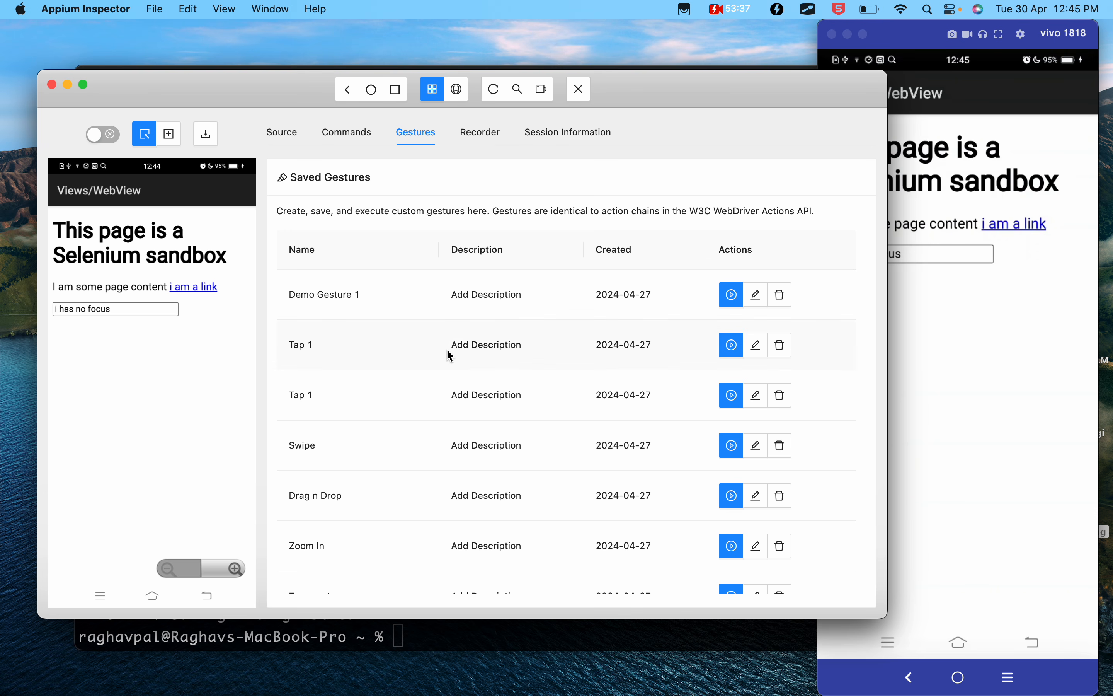
pyautogui.scroll(-5, 446, 392)
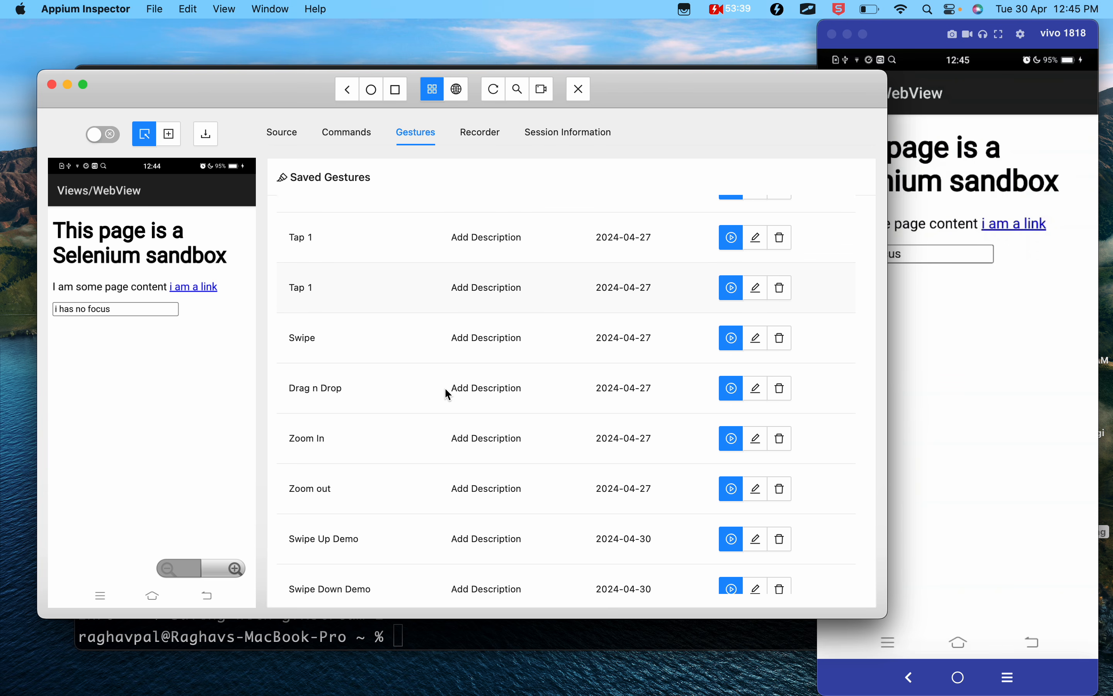
# - Switch to the Google Docs notes and review the swipe and zoom exercises and the Step 7 Recorder Tab section
pyautogui.hotkey('ctrl', 'Left')
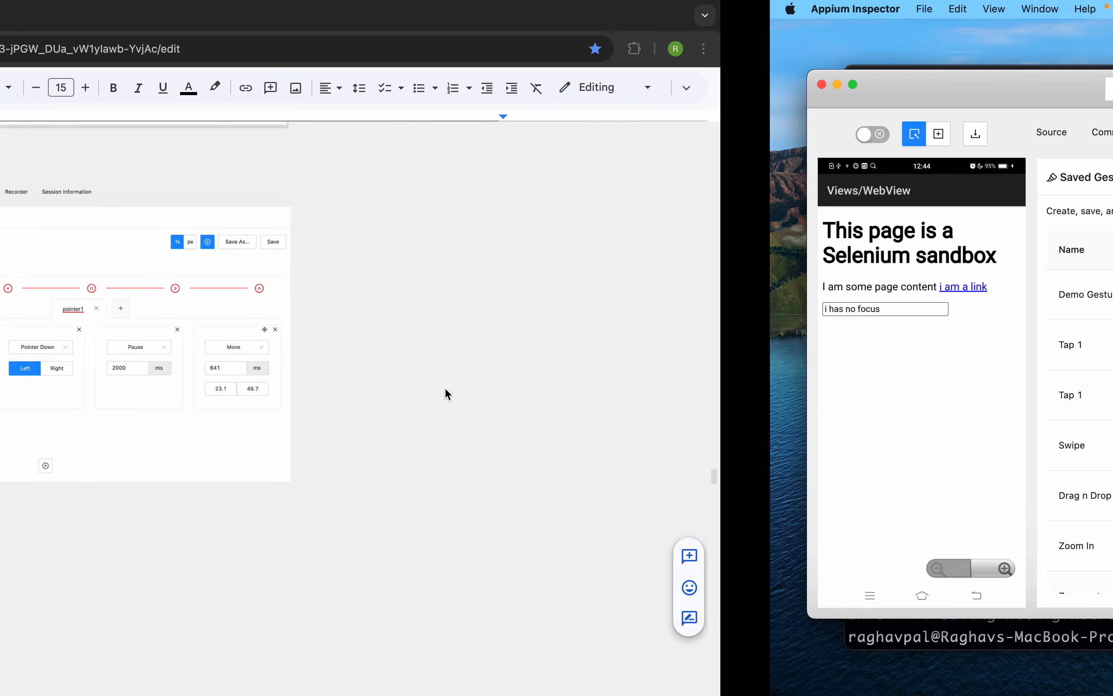
pyautogui.click(439, 578)
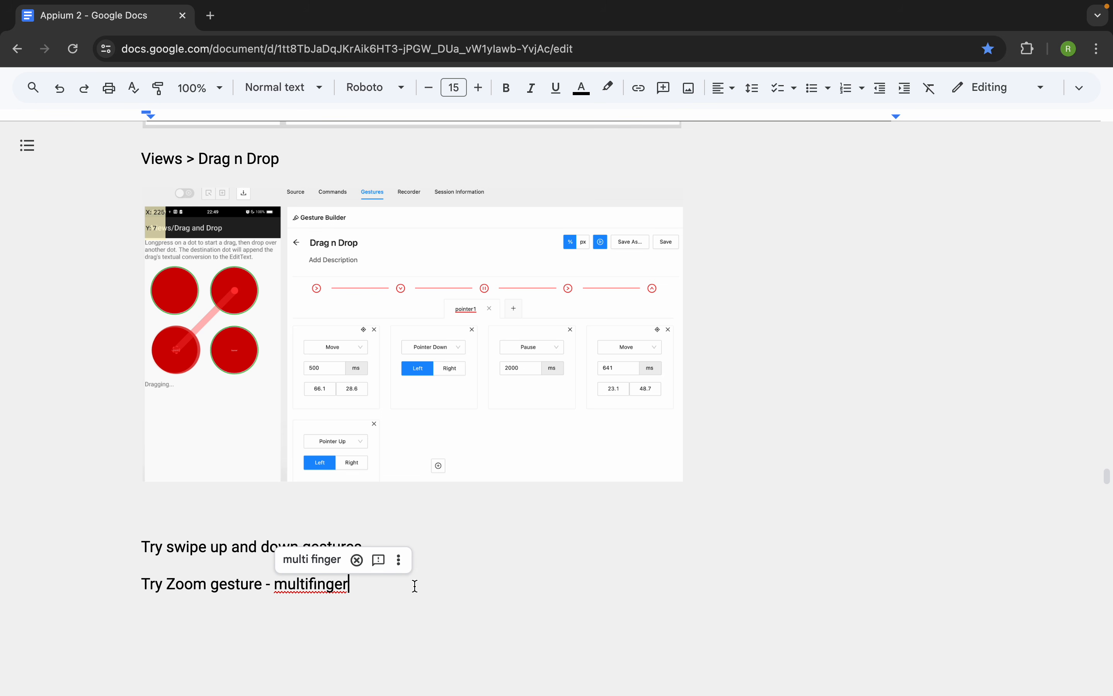
pyautogui.click(555, 555)
pyautogui.scroll(-5, 555, 555)
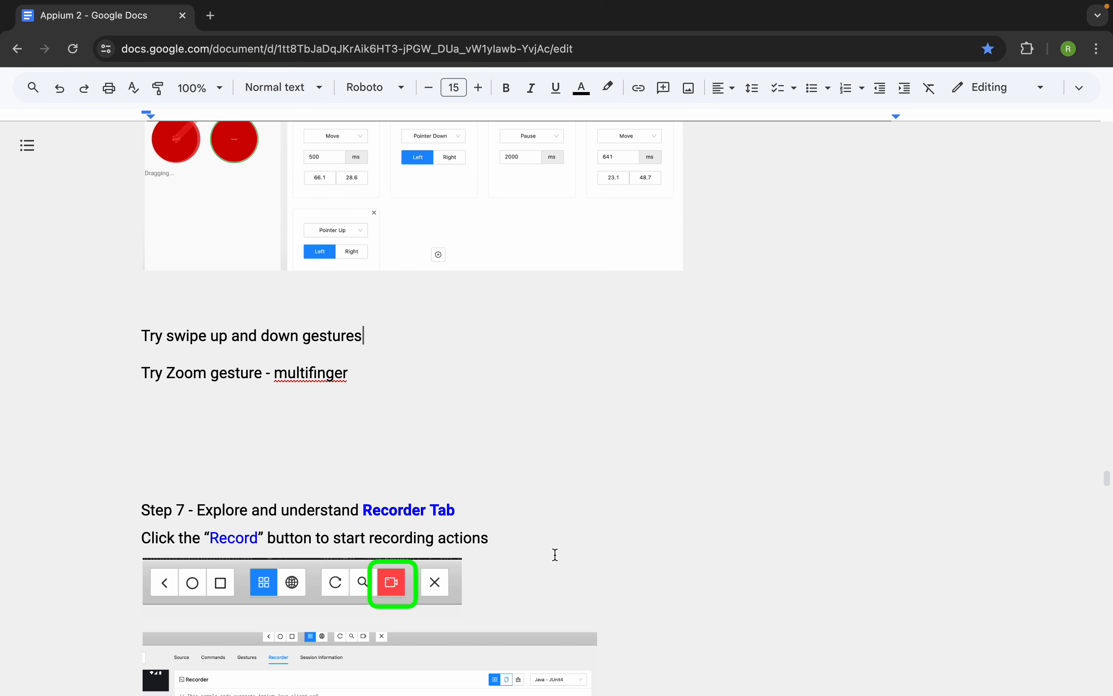
pyautogui.scroll(-6, 555, 555)
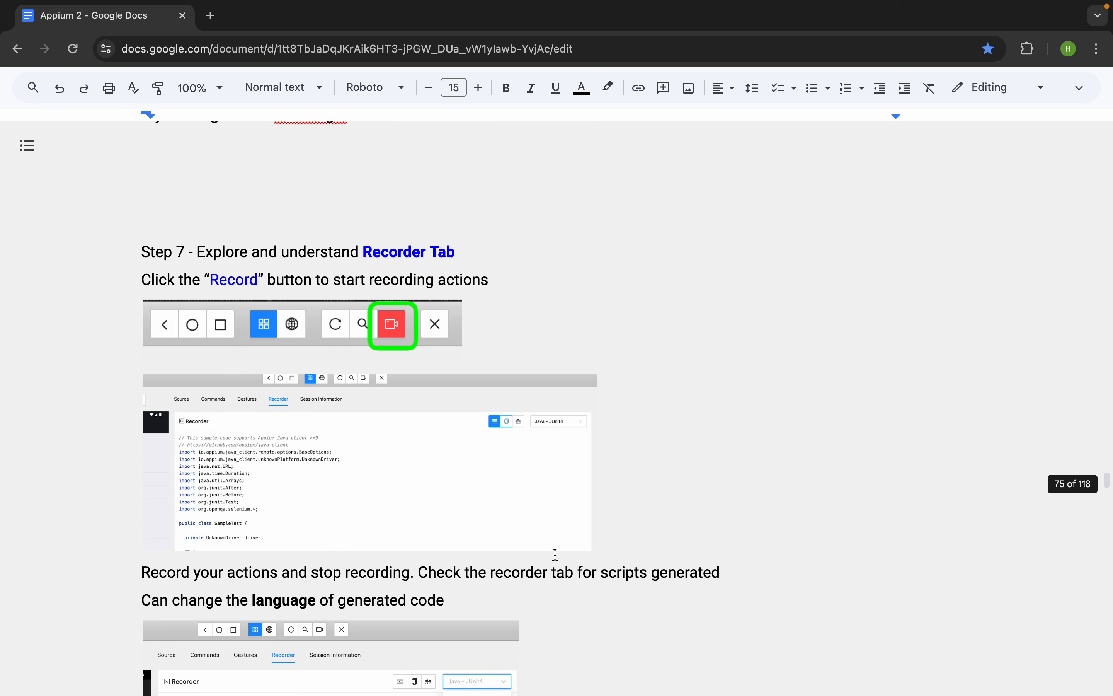
pyautogui.scroll(-2, 554, 555)
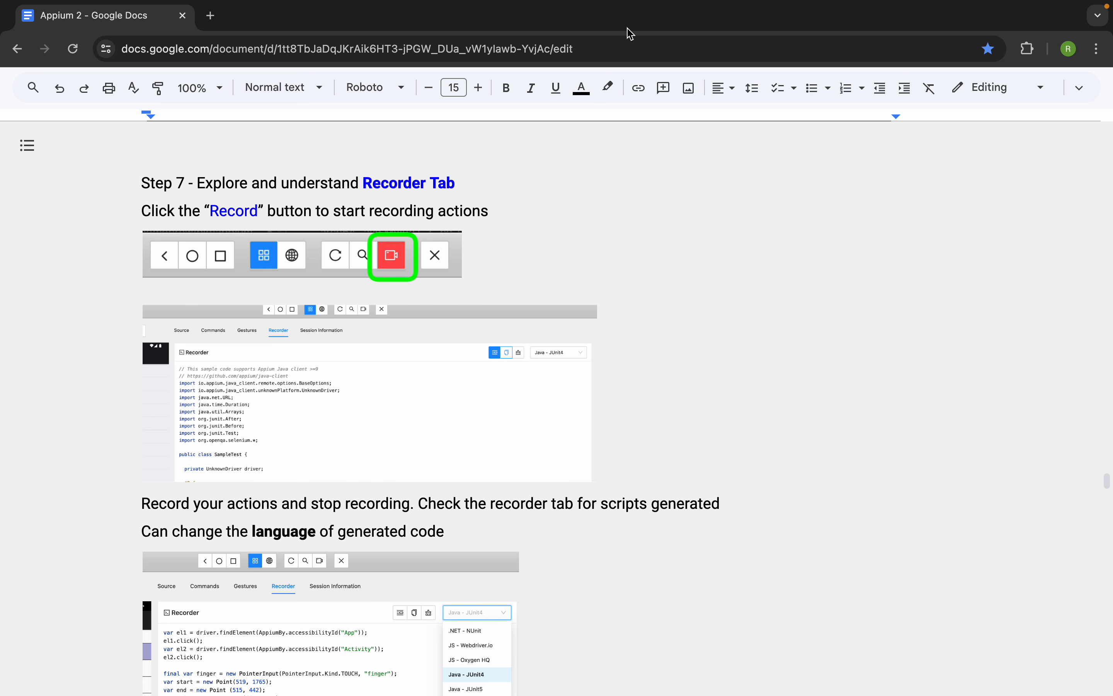
# - Switch back to Appium Inspector, refresh it to the API Demos home screen, and open the Recorder
pyautogui.moveTo(626, 5)
pyautogui.hotkey('ctrl', 'Right')
pyautogui.click(282, 139)
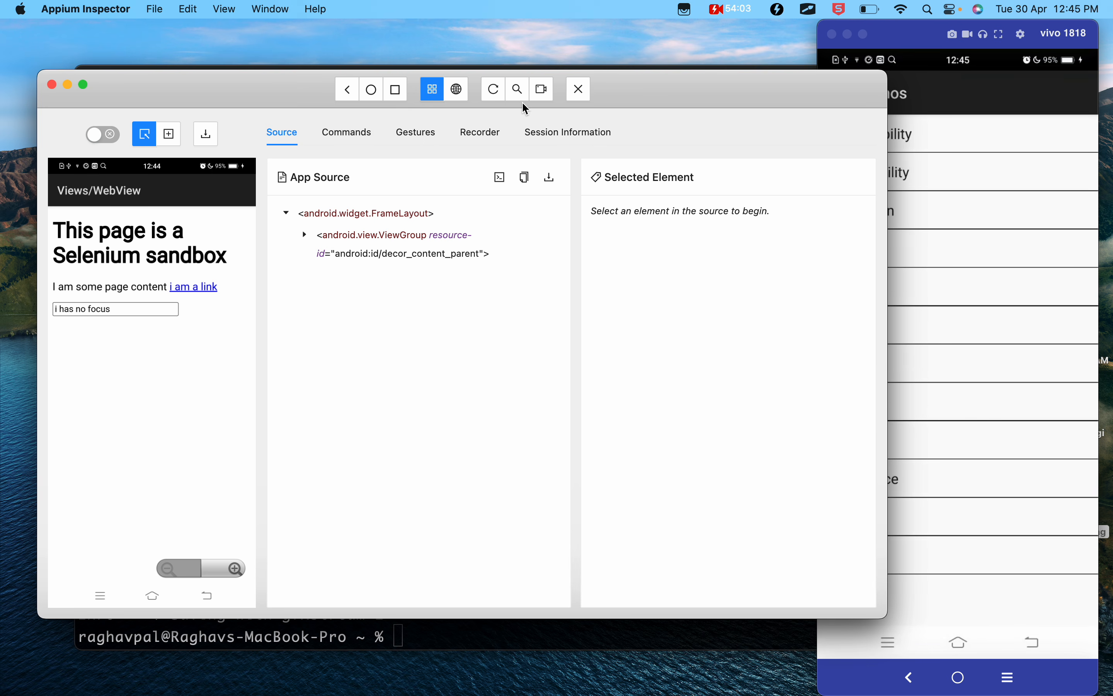
pyautogui.click(494, 90)
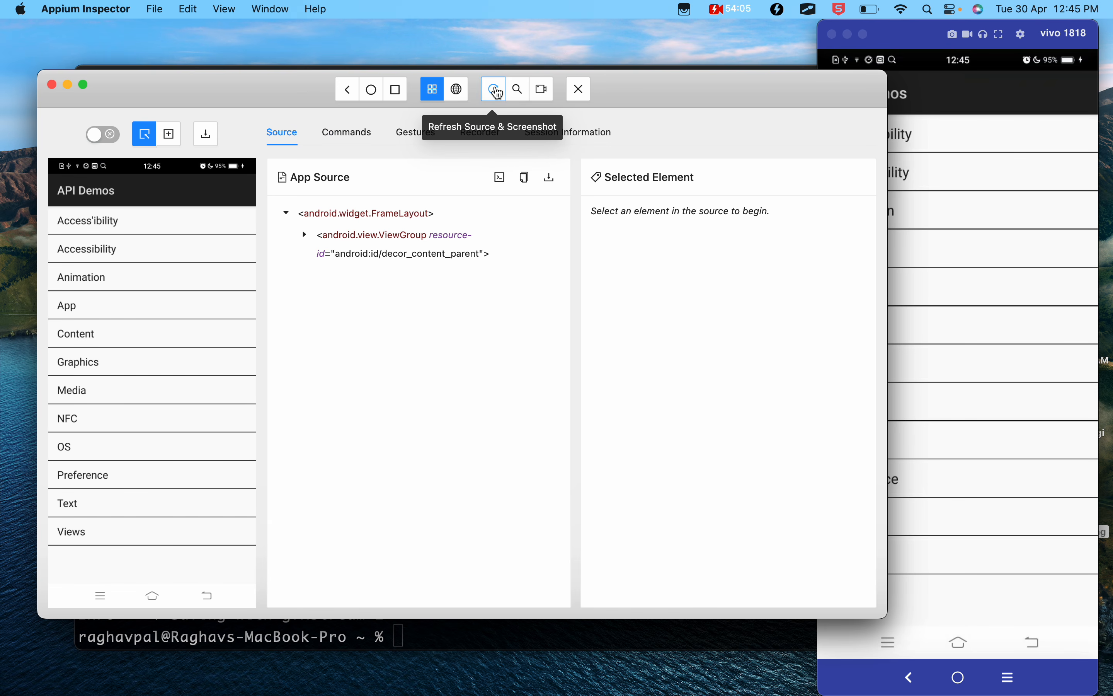
pyautogui.click(482, 135)
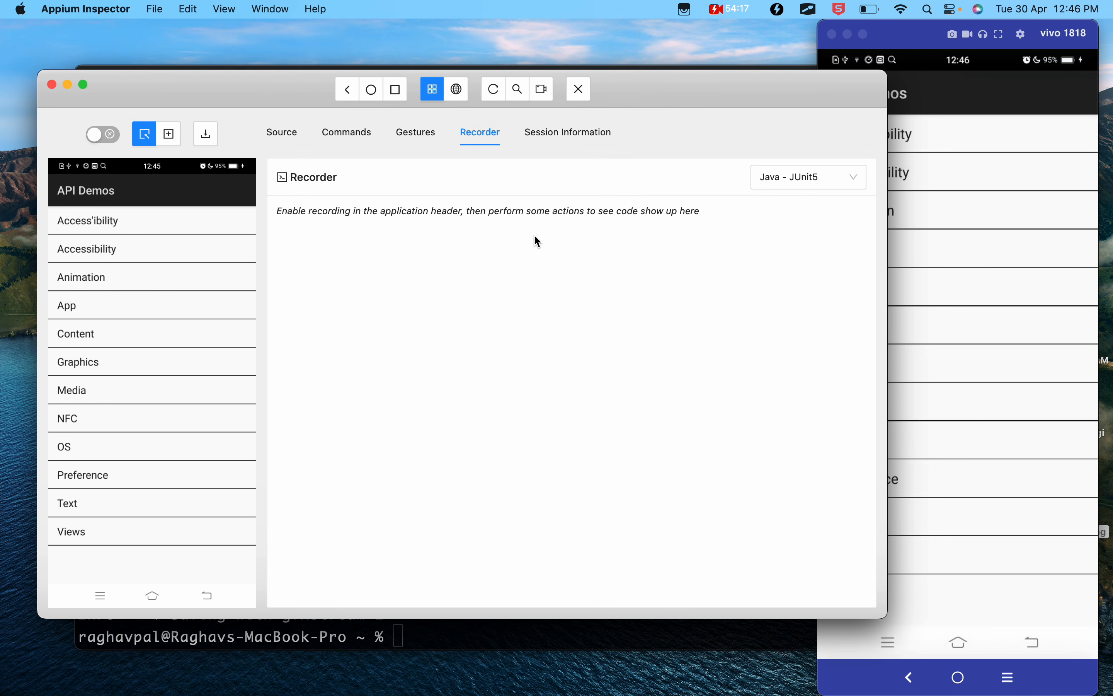
# - Check the remaining Step 7 Recorder instructions in the Google Docs notes and return to Appium Inspector
pyautogui.hotkey('ctrl', 'Left')
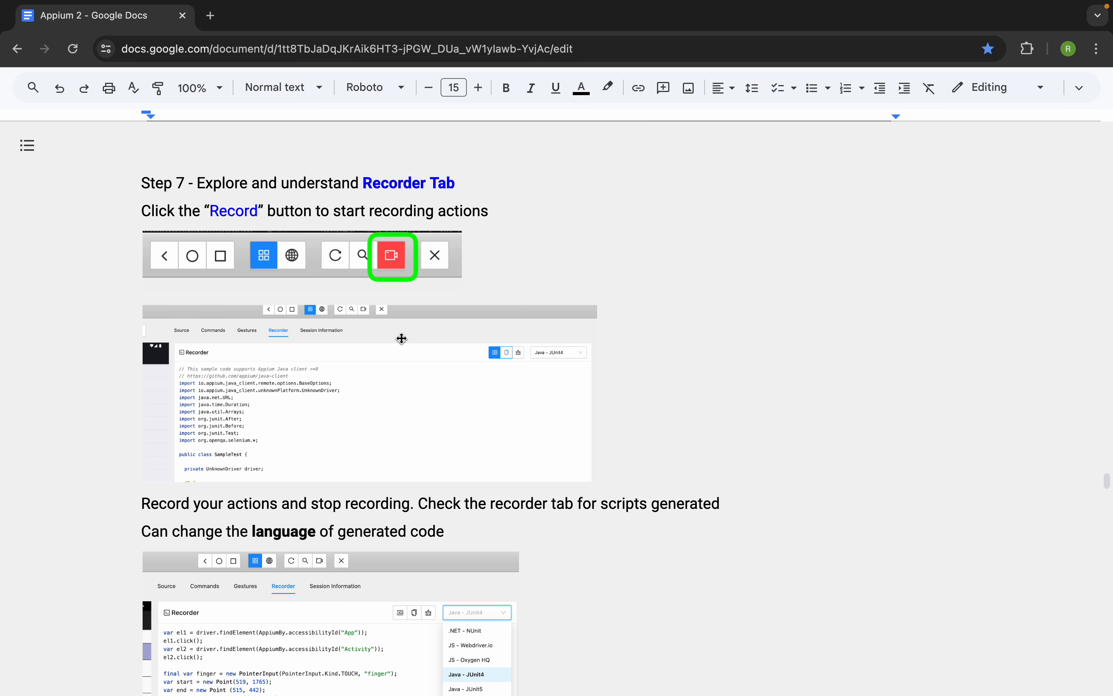
pyautogui.scroll(-2, 401, 338)
pyautogui.scroll(-2, 401, 338)
pyautogui.hotkey('ctrl', 'Right')
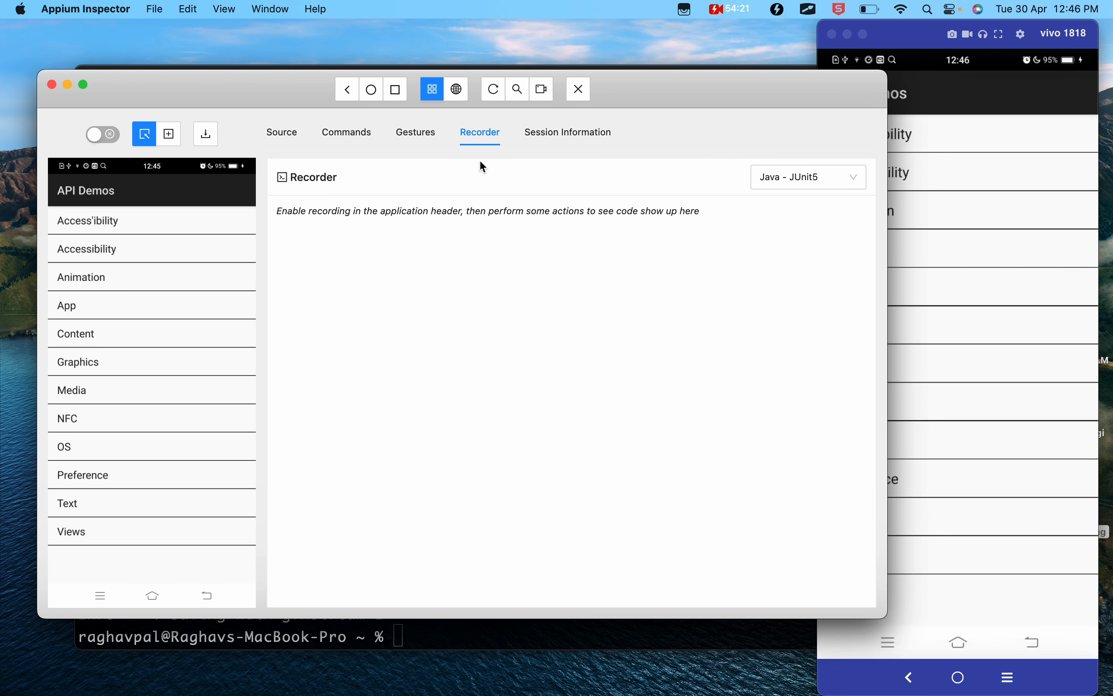
# - Try to record a tap on the App entry, dismiss the error, stop recording, and refresh the source and screenshot
pyautogui.click(542, 94)
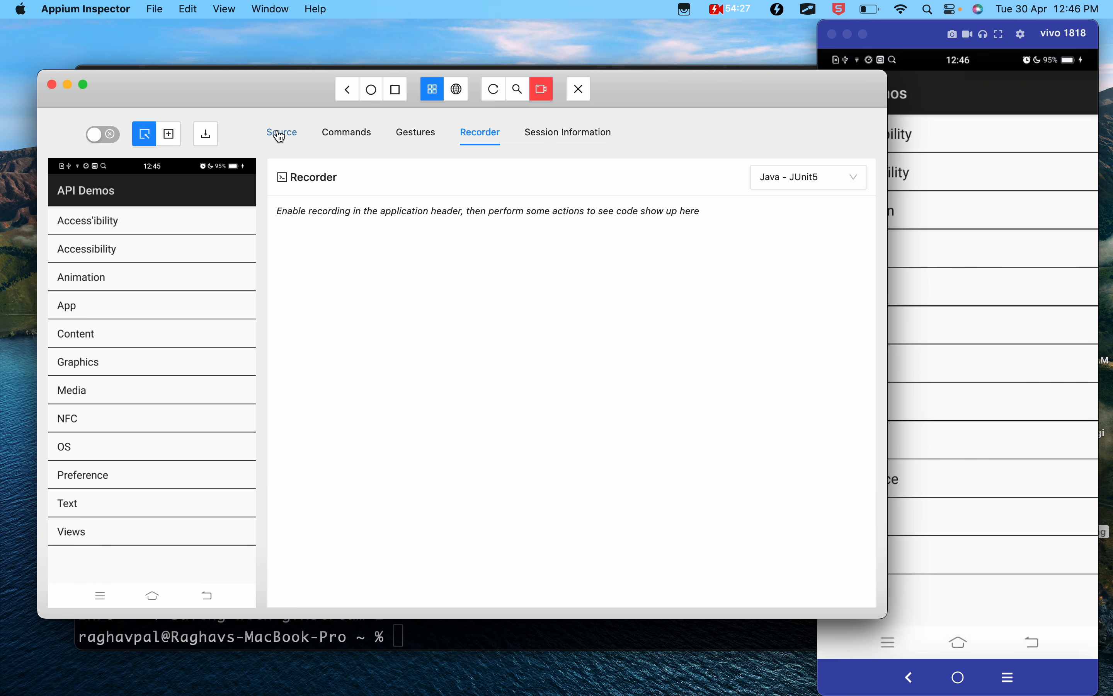
pyautogui.click(66, 170)
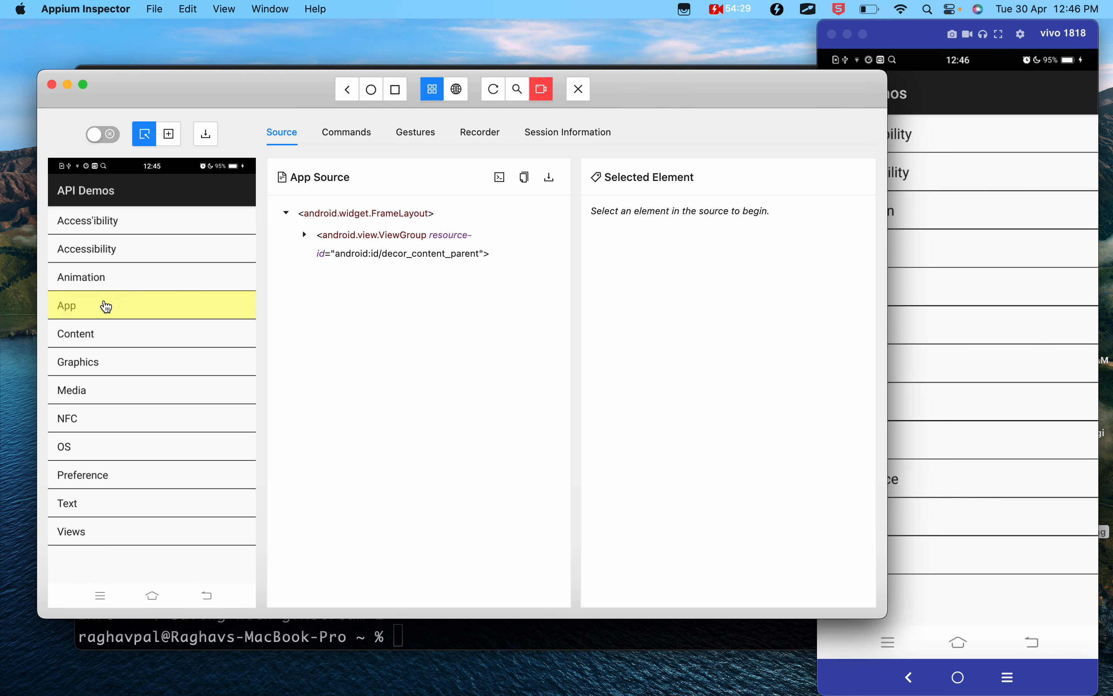
pyautogui.click(102, 302)
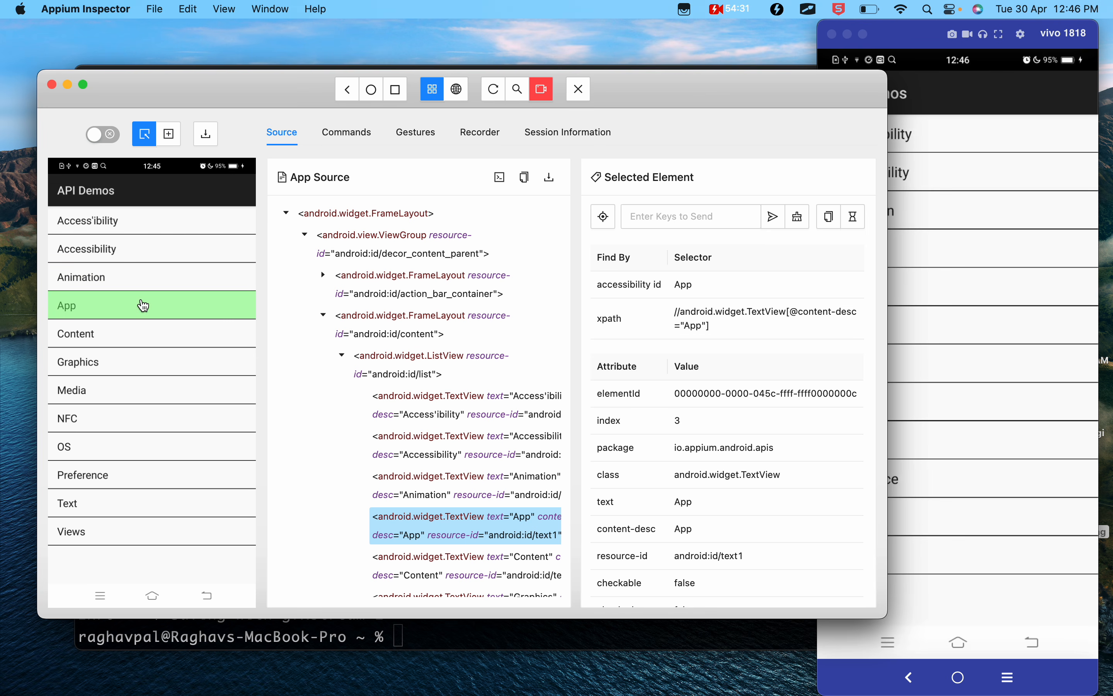
pyautogui.click(605, 222)
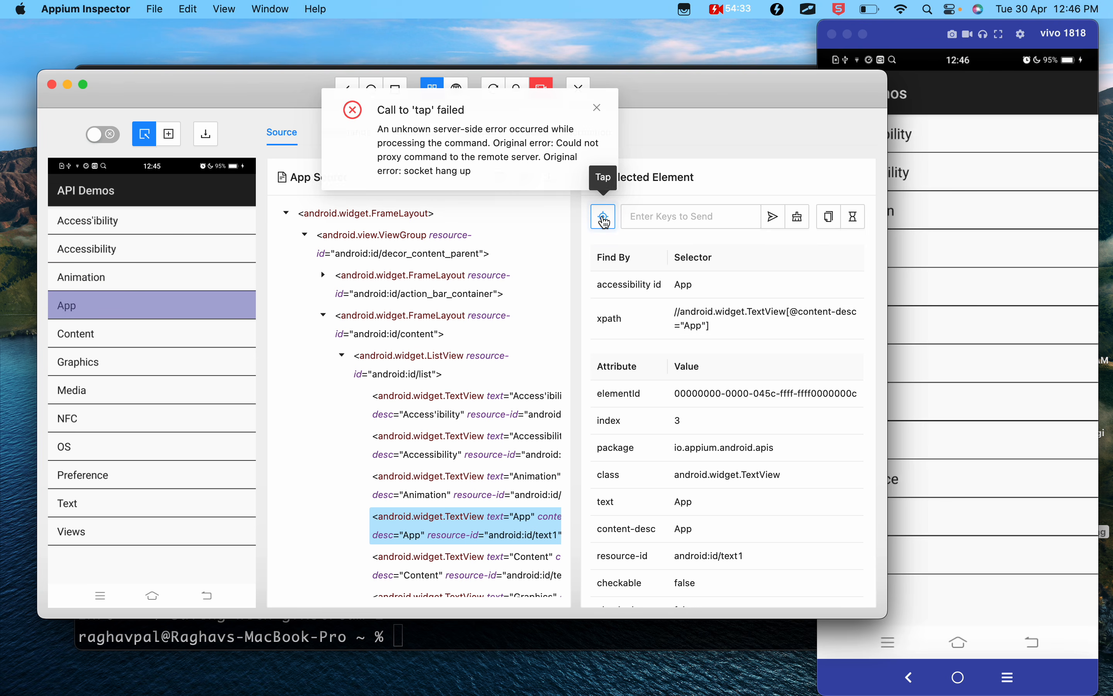
pyautogui.click(593, 107)
pyautogui.click(541, 89)
pyautogui.click(499, 98)
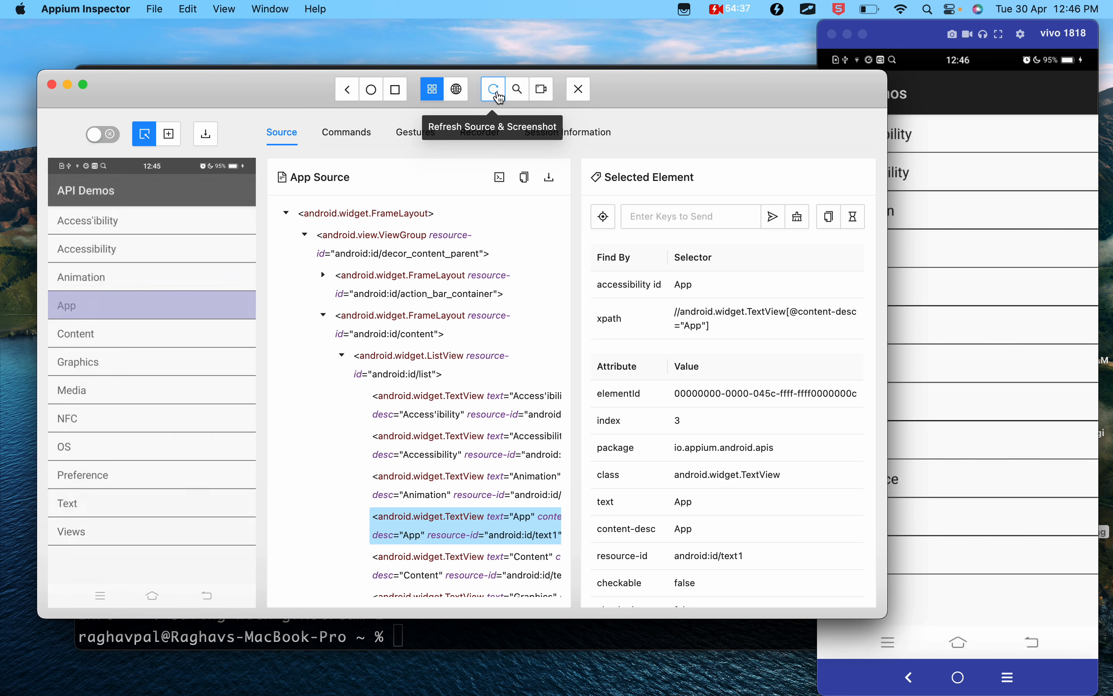
# - Restart recording, try the tap on the App entry again, close the error, and stop recording
pyautogui.click(539, 92)
pyautogui.click(159, 276)
pyautogui.click(159, 305)
pyautogui.click(600, 219)
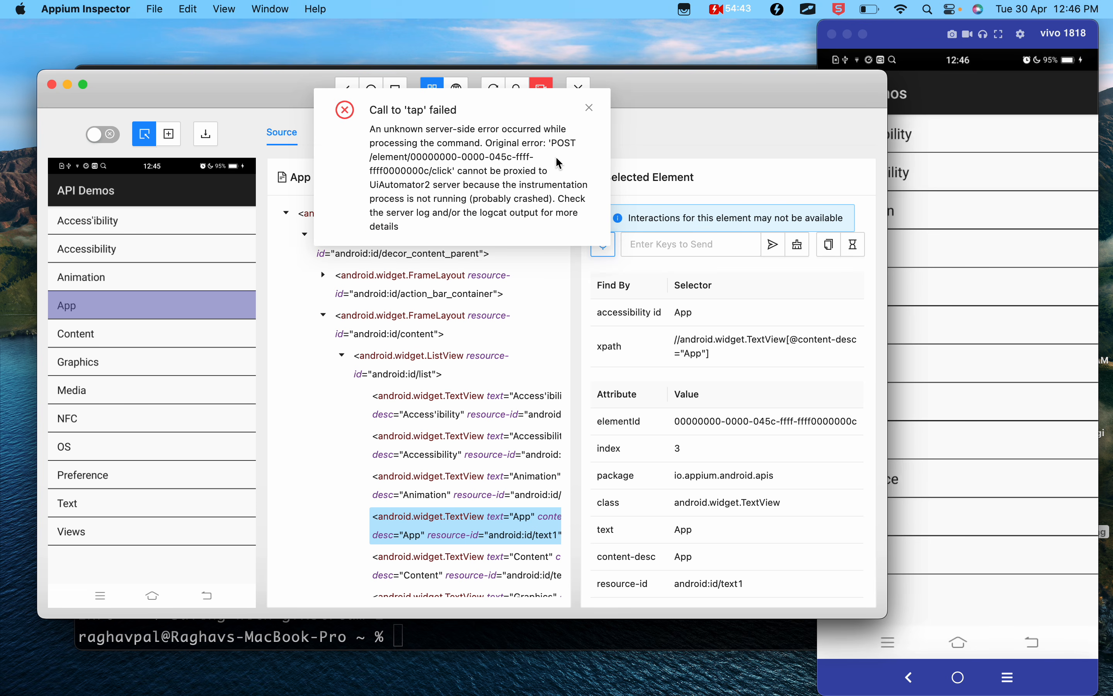
pyautogui.click(588, 108)
pyautogui.click(546, 94)
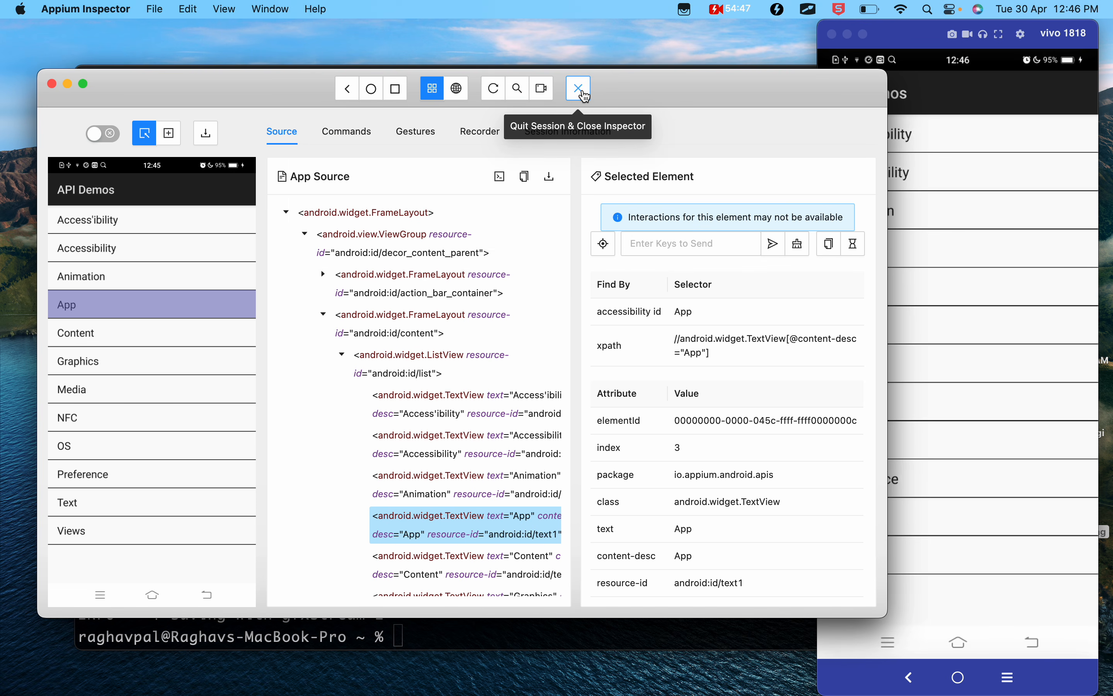
# - Restart the Appium session with the same desired capabilities, and test element selection on the home list with full source attributes shown
pyautogui.click(584, 94)
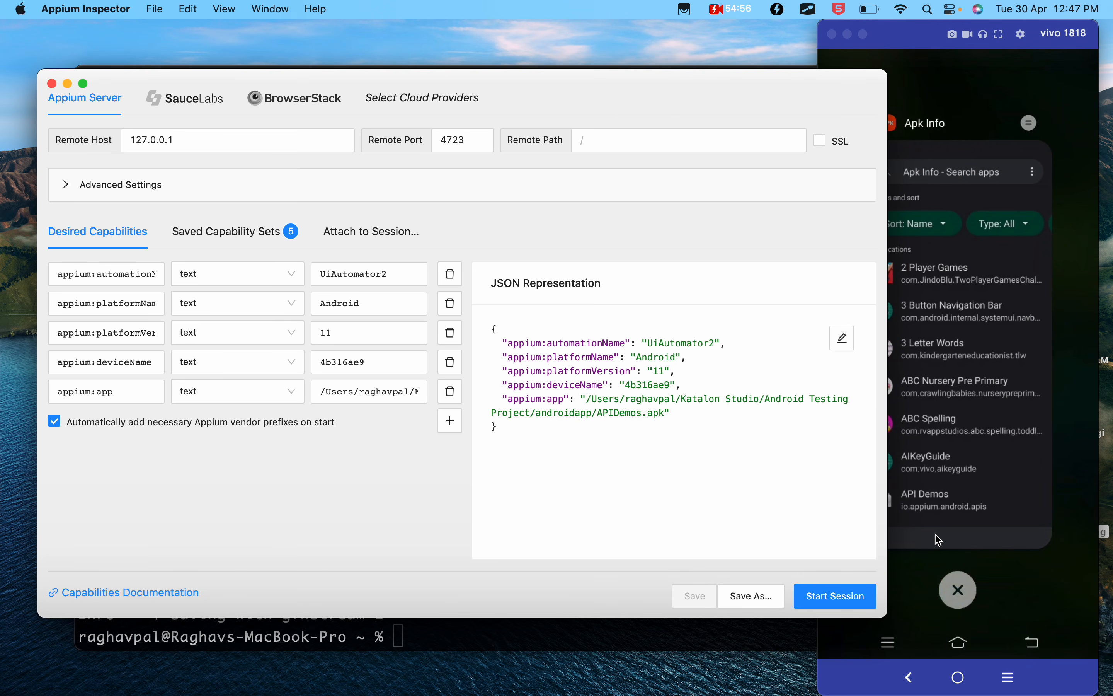
pyautogui.click(834, 604)
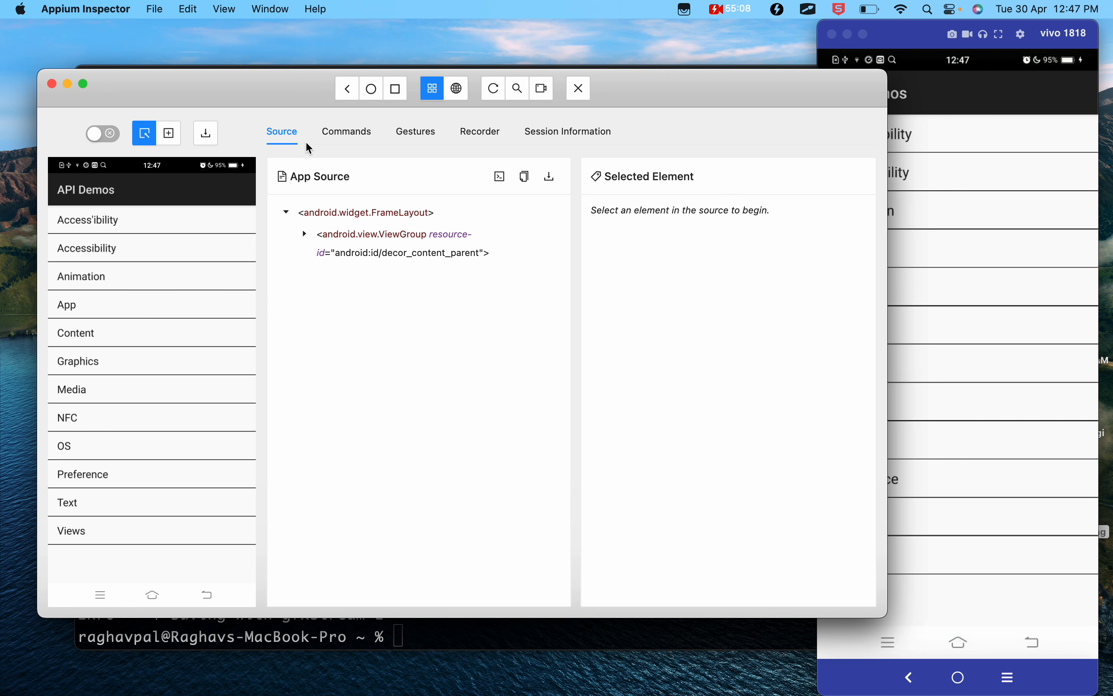
pyautogui.click(501, 182)
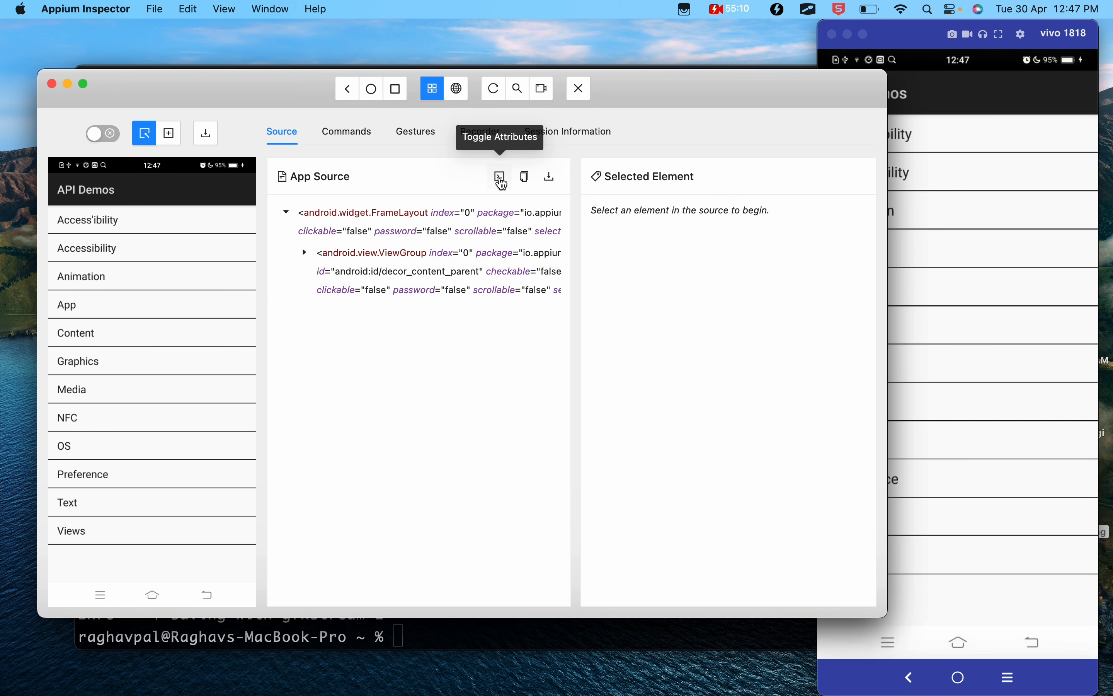
pyautogui.click(180, 310)
pyautogui.click(182, 397)
pyautogui.click(181, 281)
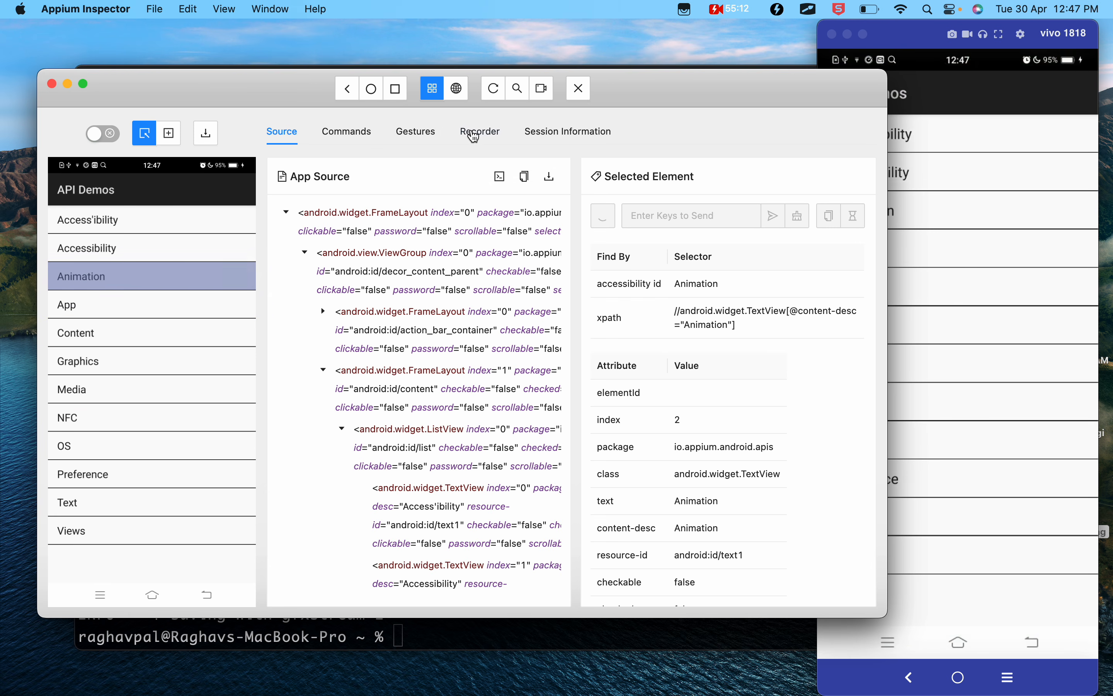
# - Start recording and tap the App entry on the home list, followed by its Menu entry
pyautogui.click(543, 90)
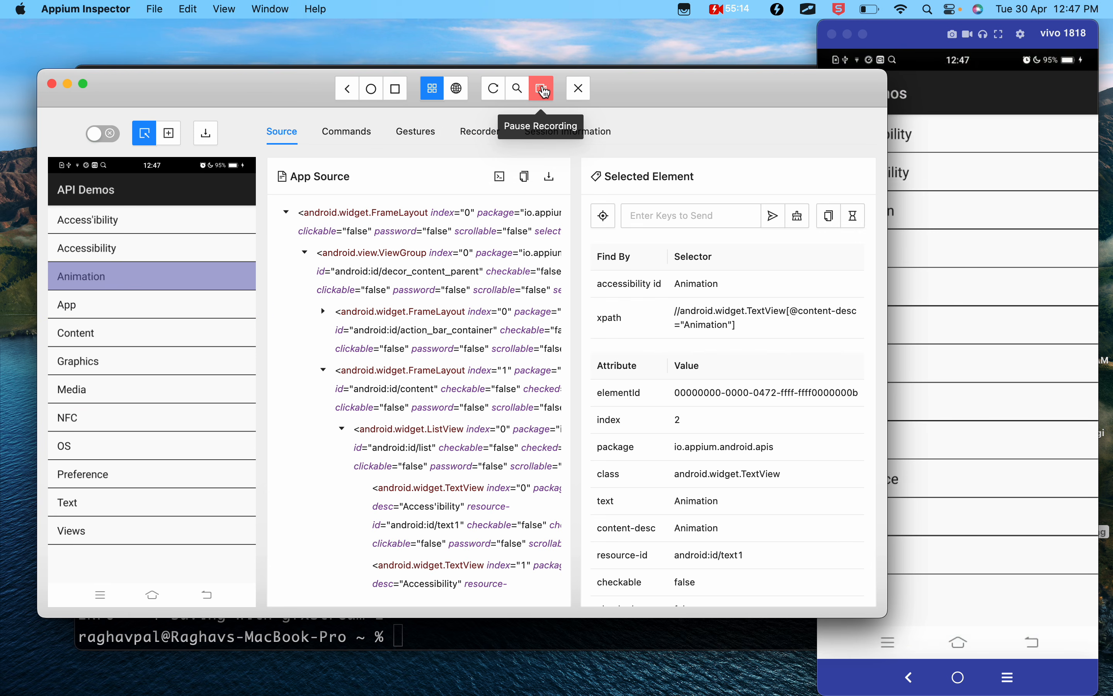
pyautogui.click(136, 315)
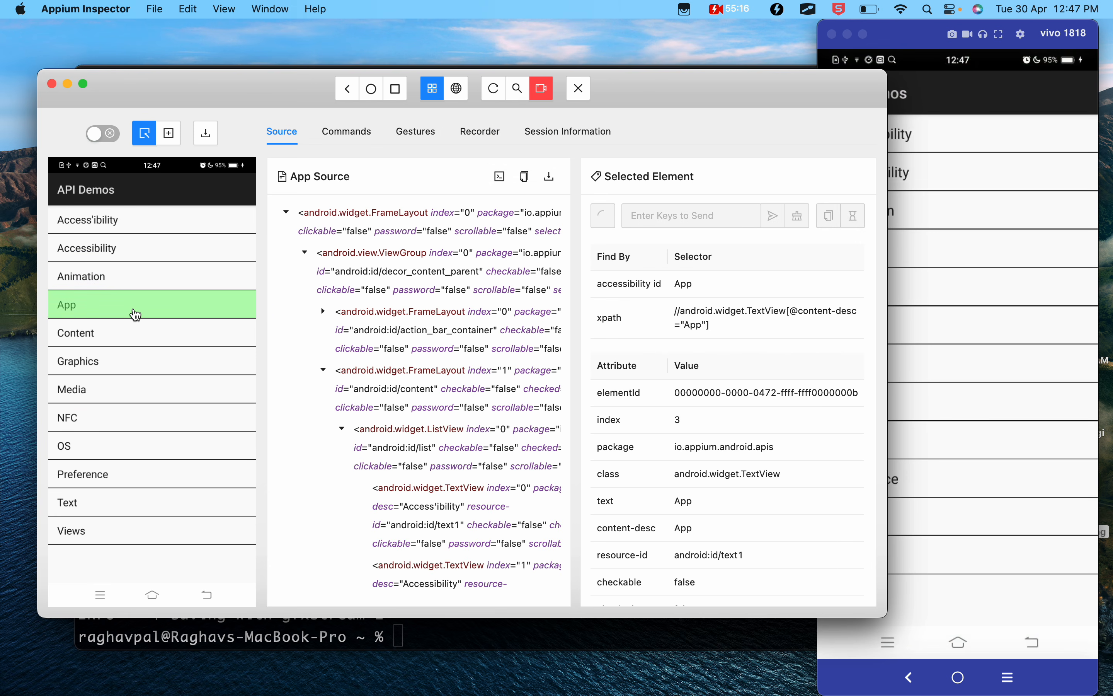
pyautogui.click(604, 221)
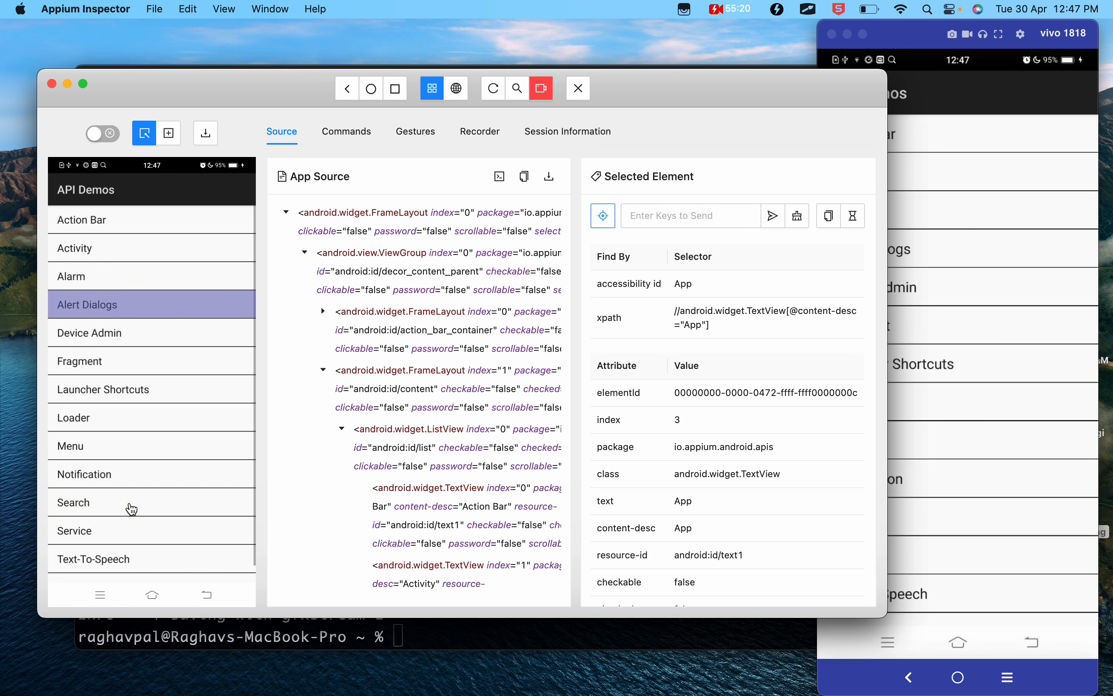
pyautogui.click(117, 451)
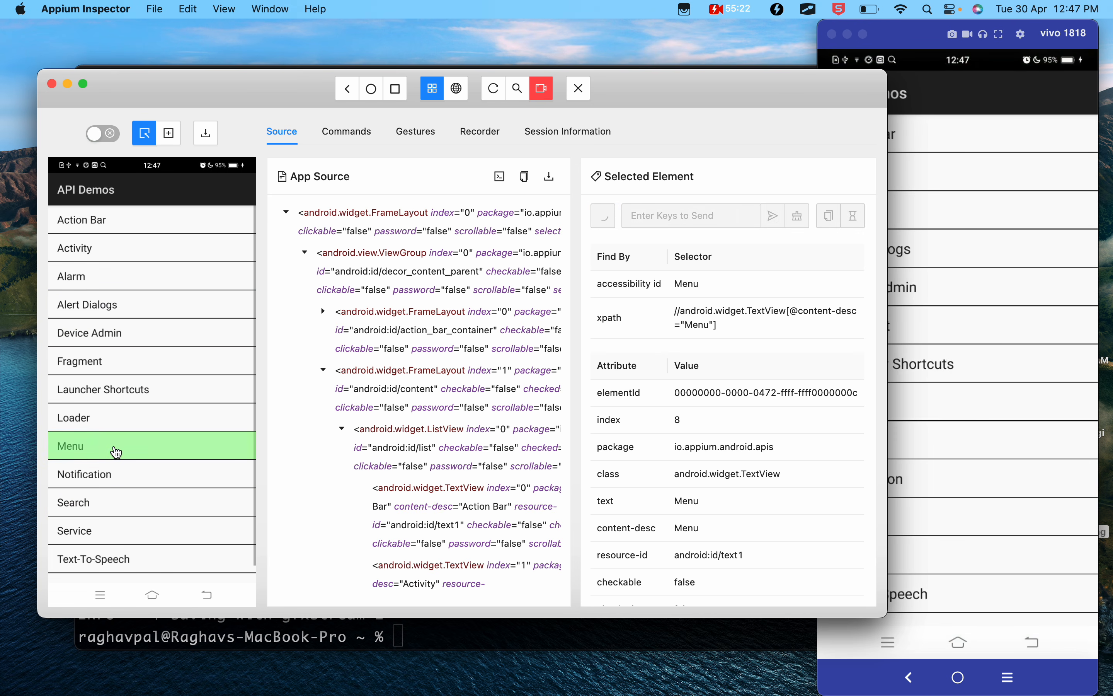
pyautogui.click(606, 218)
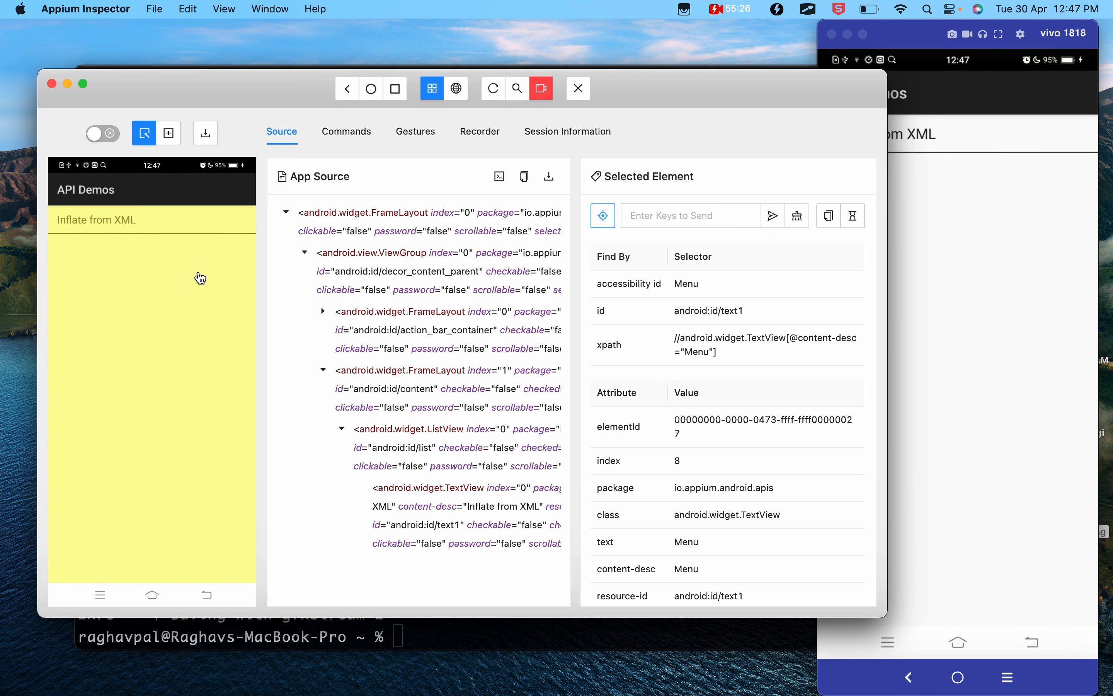
# - Go back two screens to the API Demos home list and tap the Views entry
pyautogui.click(352, 90)
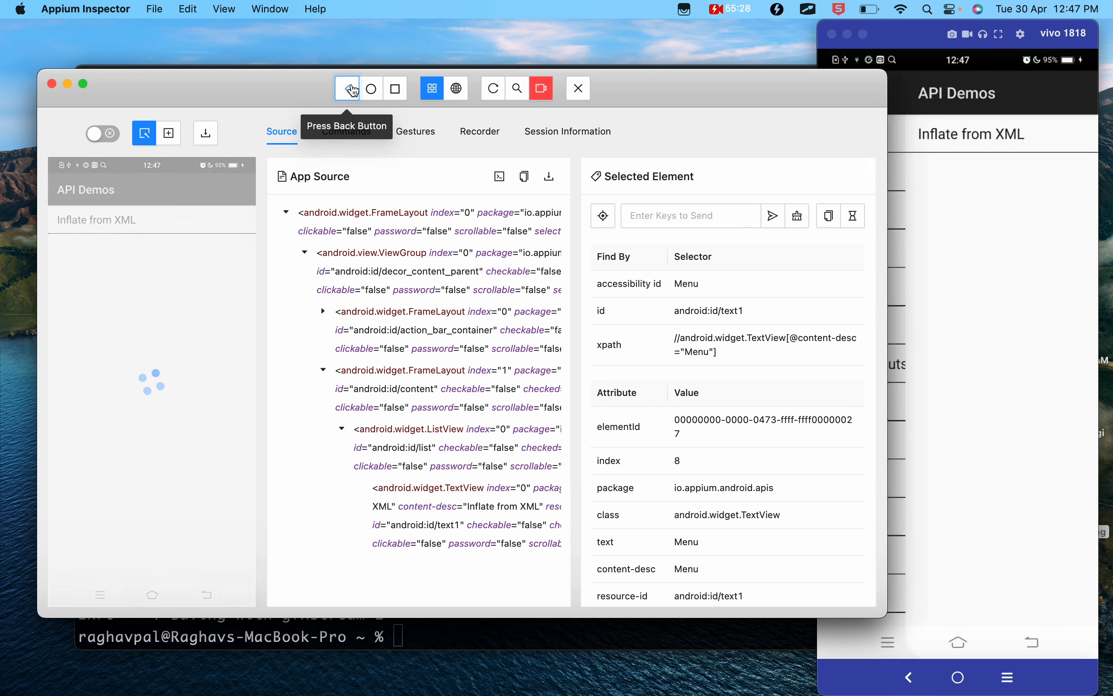
pyautogui.click(351, 95)
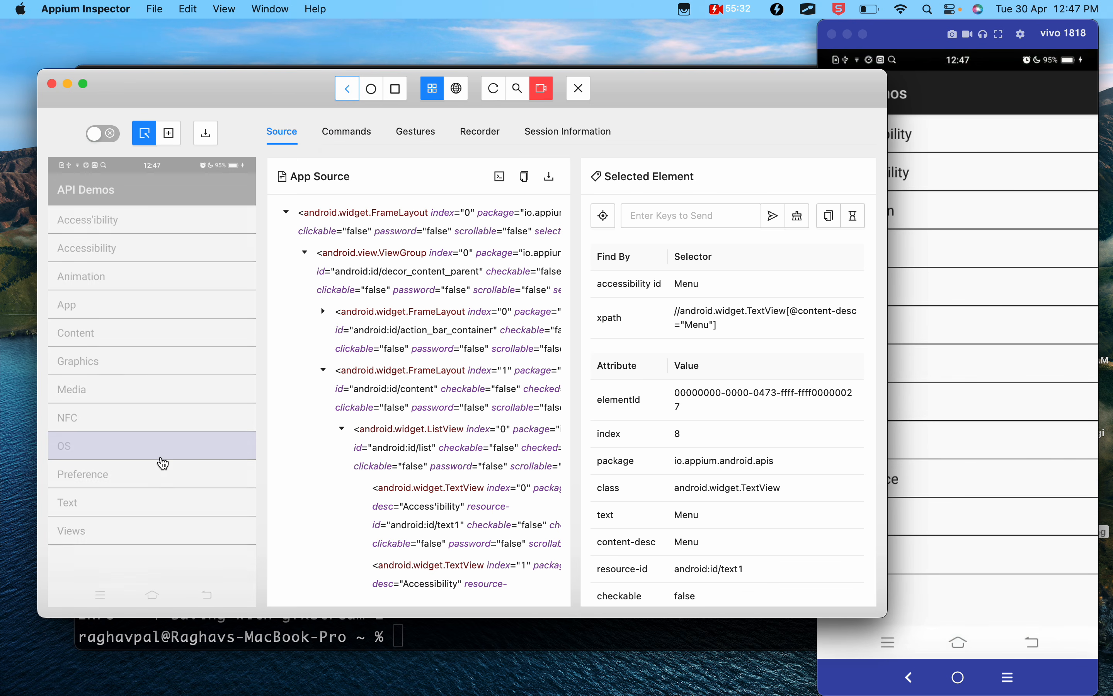
pyautogui.click(123, 536)
pyautogui.click(600, 219)
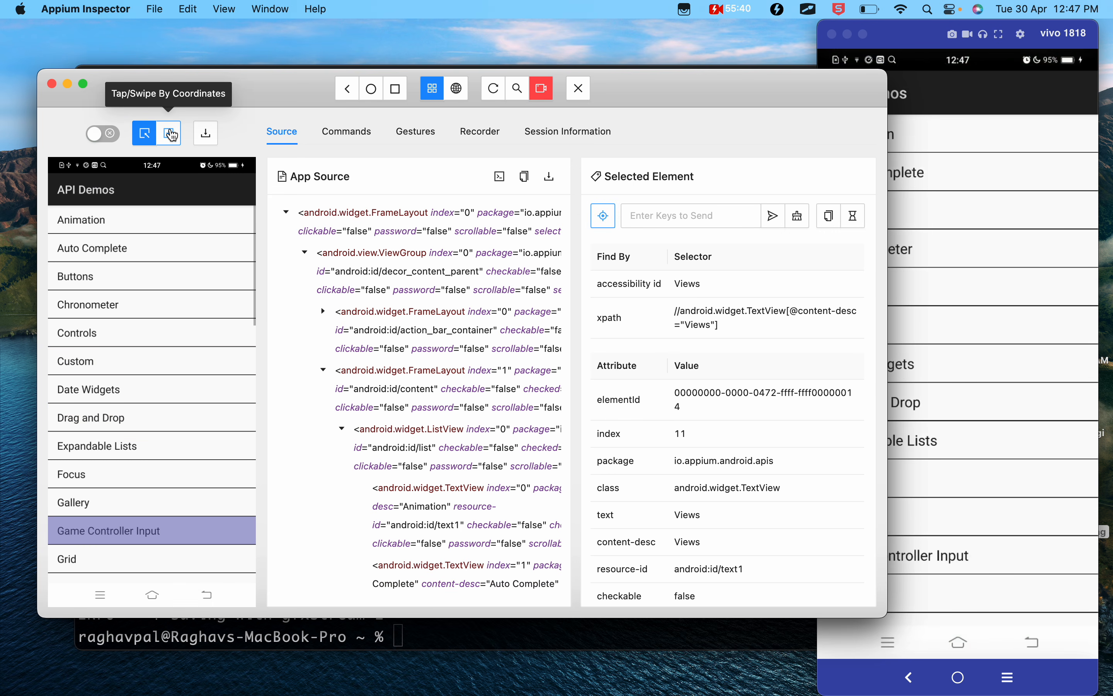
# - Swipe the Views list by coordinates, up from (547, 1620) to (543, 579) and down from (599, 671) to (603, 1464)
pyautogui.click(169, 134)
pyautogui.moveTo(153, 469); pyautogui.dragTo(152, 267)
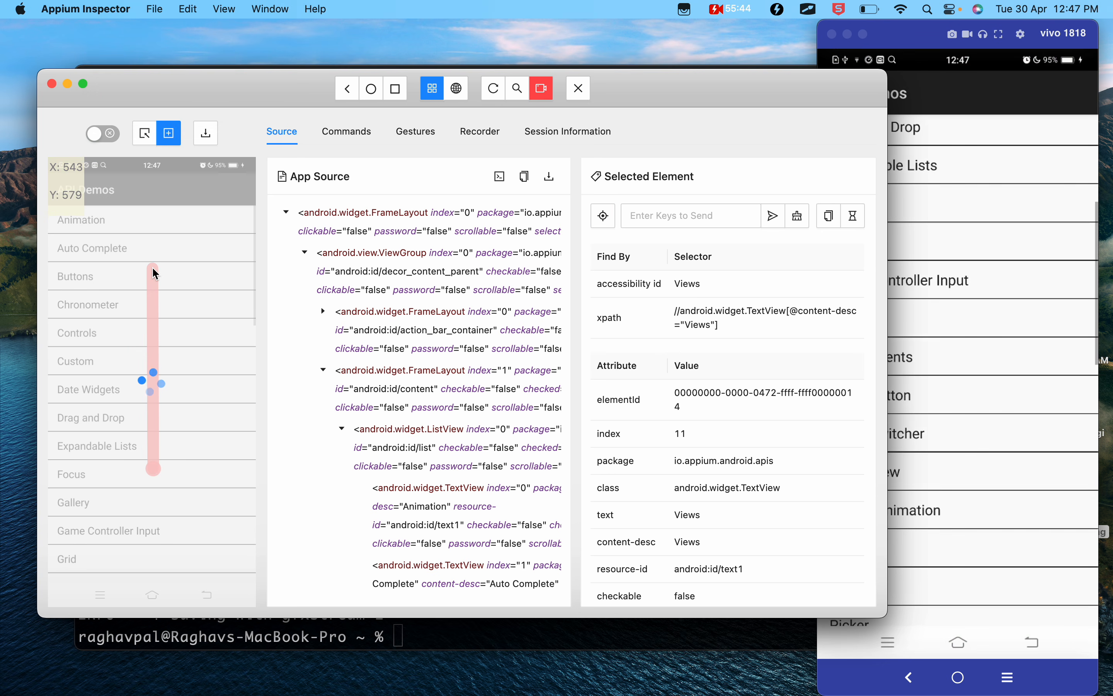
pyautogui.moveTo(163, 285); pyautogui.dragTo(165, 442)
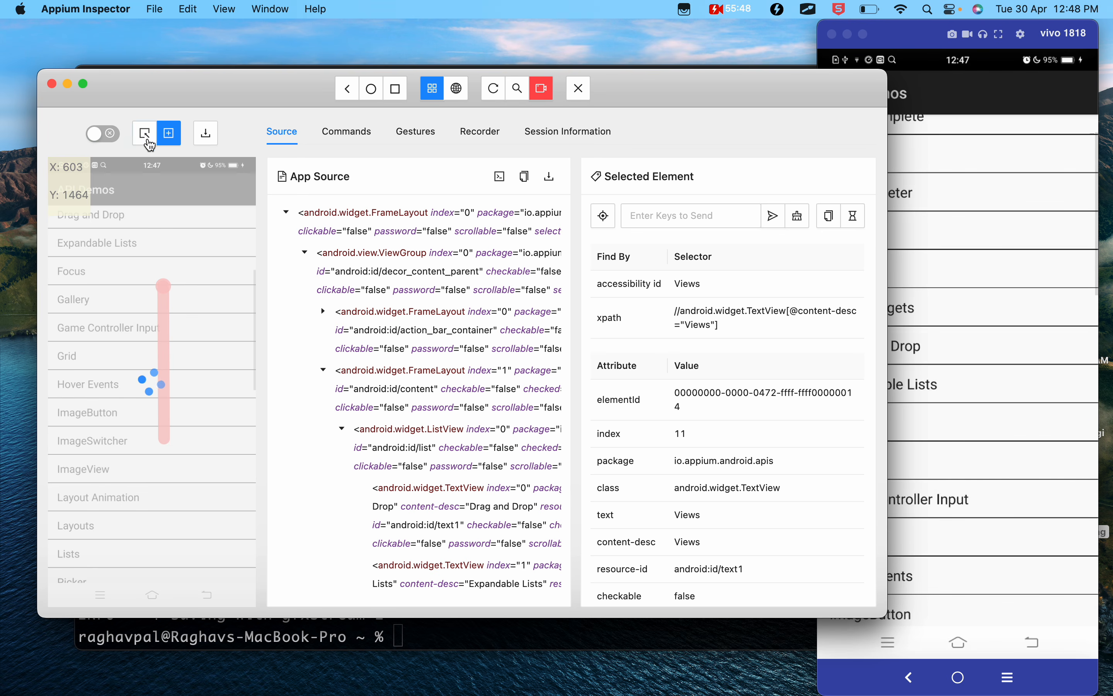
# - Restore element selection mode, go back to the API Demos home list, and pause the recording
pyautogui.click(147, 140)
pyautogui.click(350, 92)
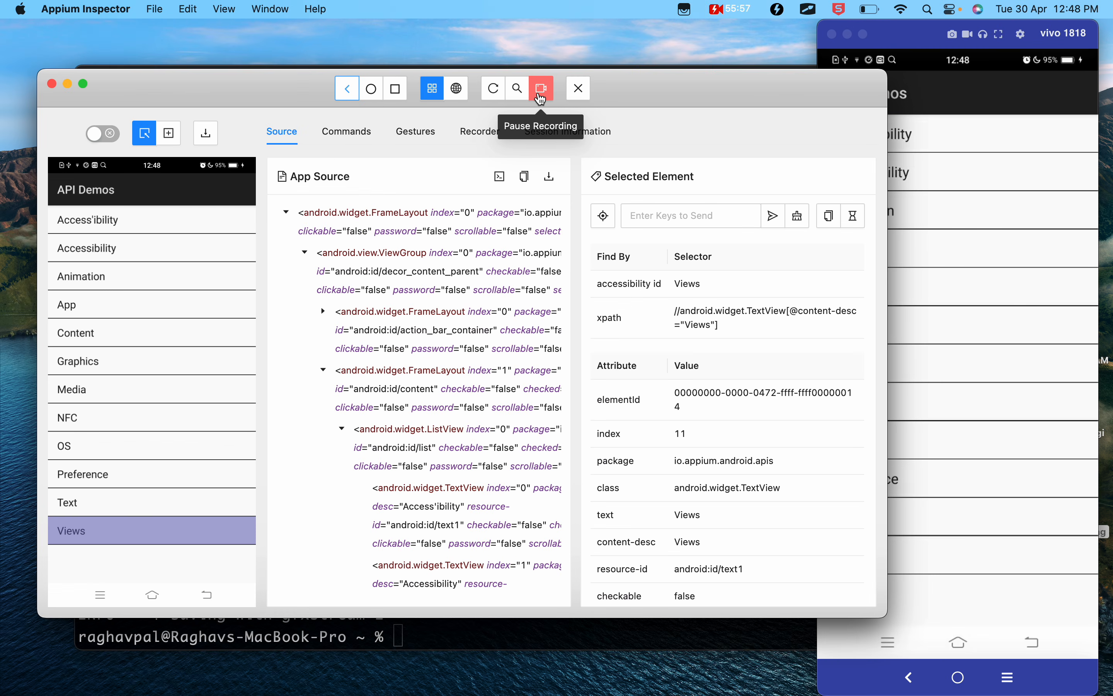
pyautogui.click(539, 97)
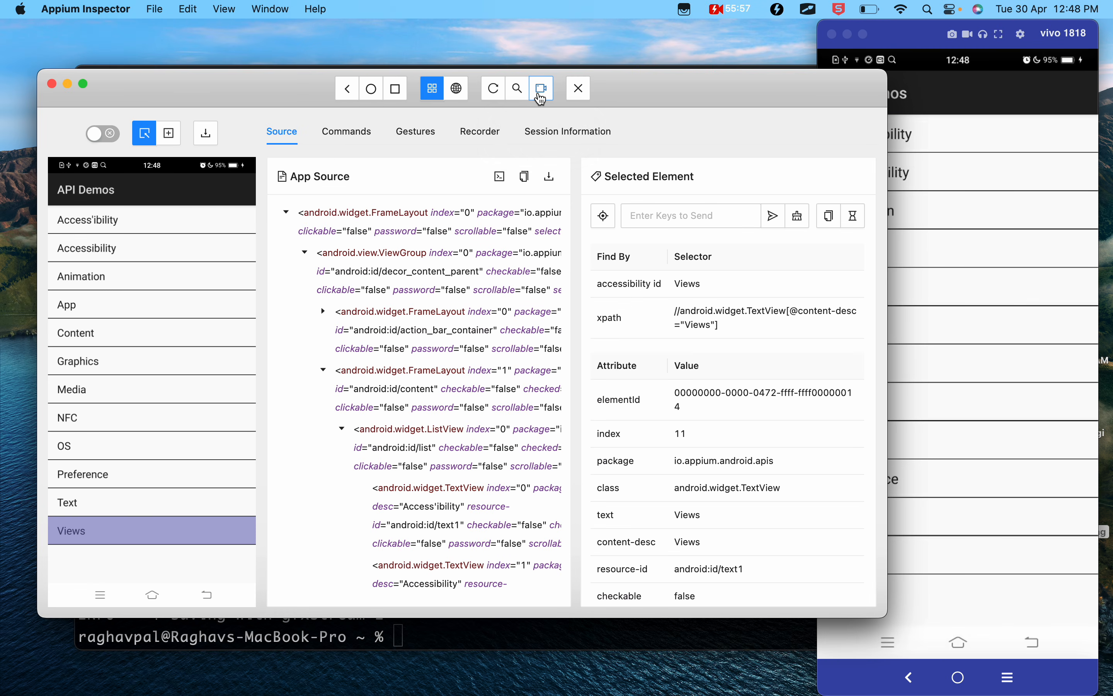
# - Open the Recorder and review the Java - JUnit5 code generated for the recorded taps, back presses and swipes
pyautogui.click(480, 135)
pyautogui.scroll(-5, 380, 294)
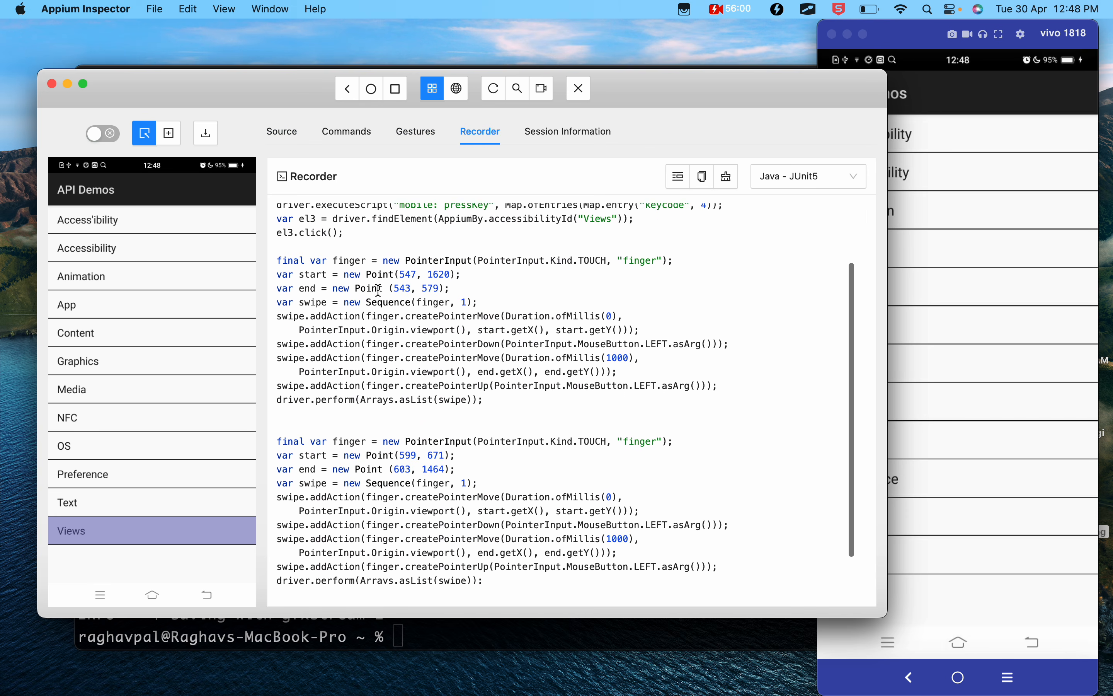
pyautogui.scroll(4, 377, 289)
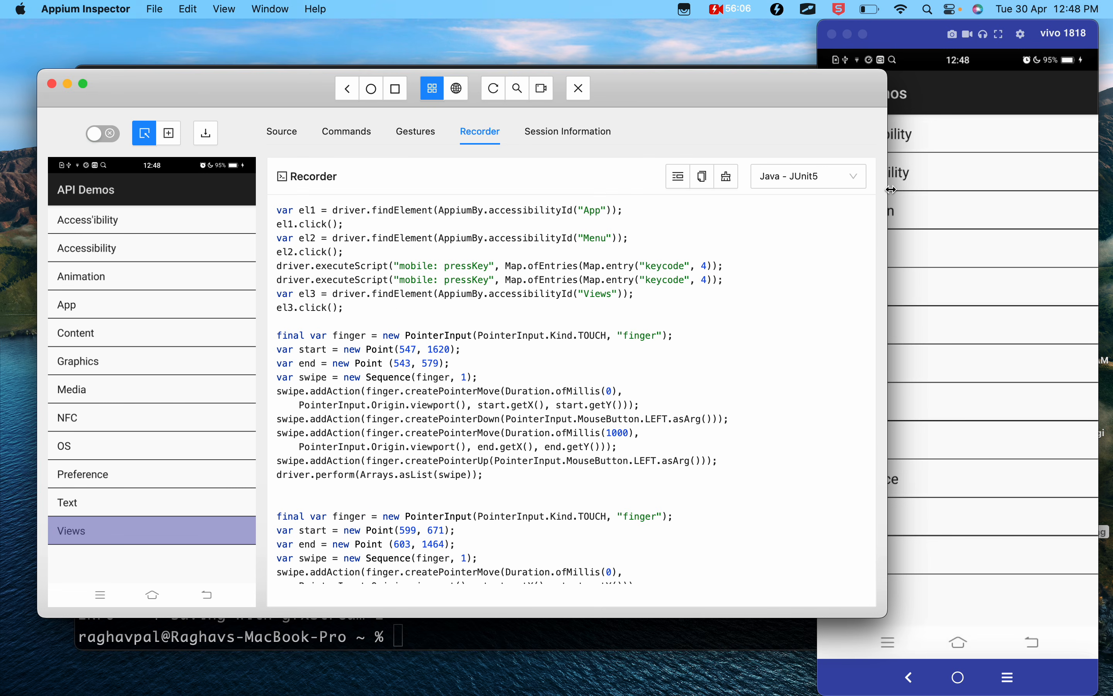
# - Switch the recorded code's language to JS - Webdriver.io, and after viewing it to Java - JUnit4
pyautogui.click(856, 182)
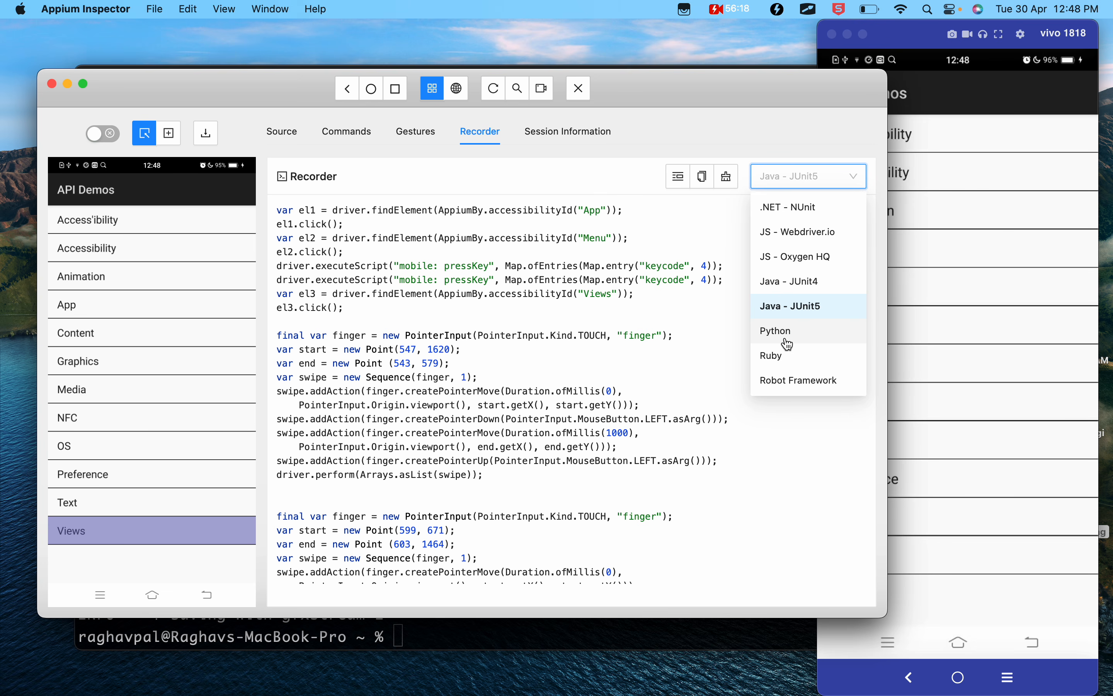
pyautogui.click(803, 235)
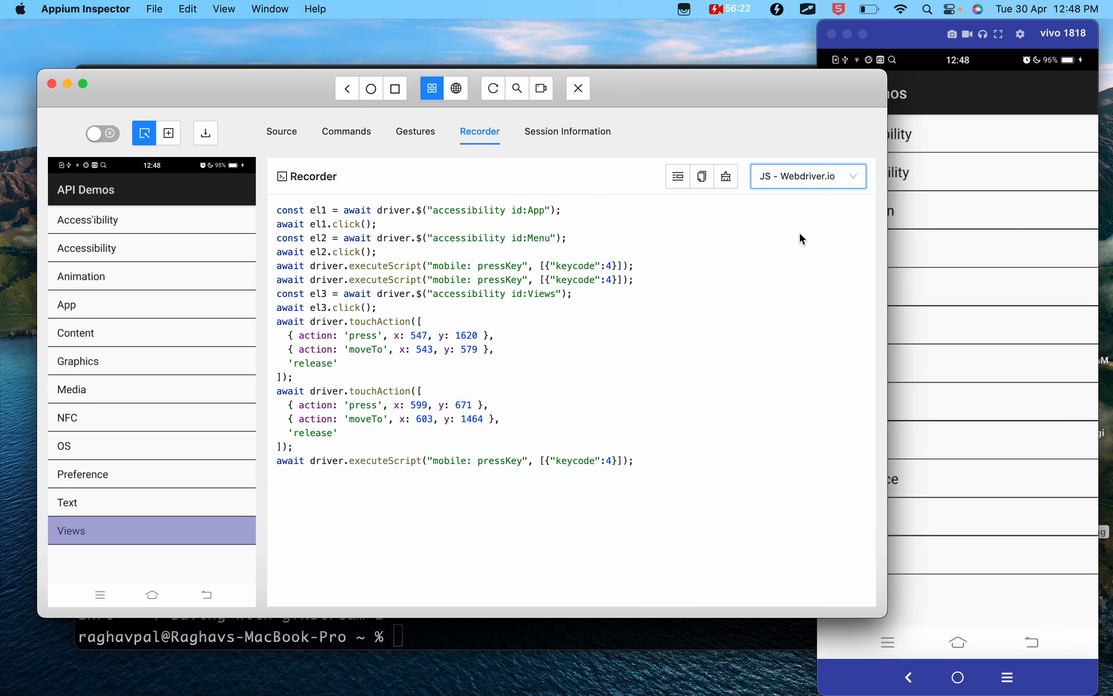
pyautogui.click(799, 190)
pyautogui.click(799, 289)
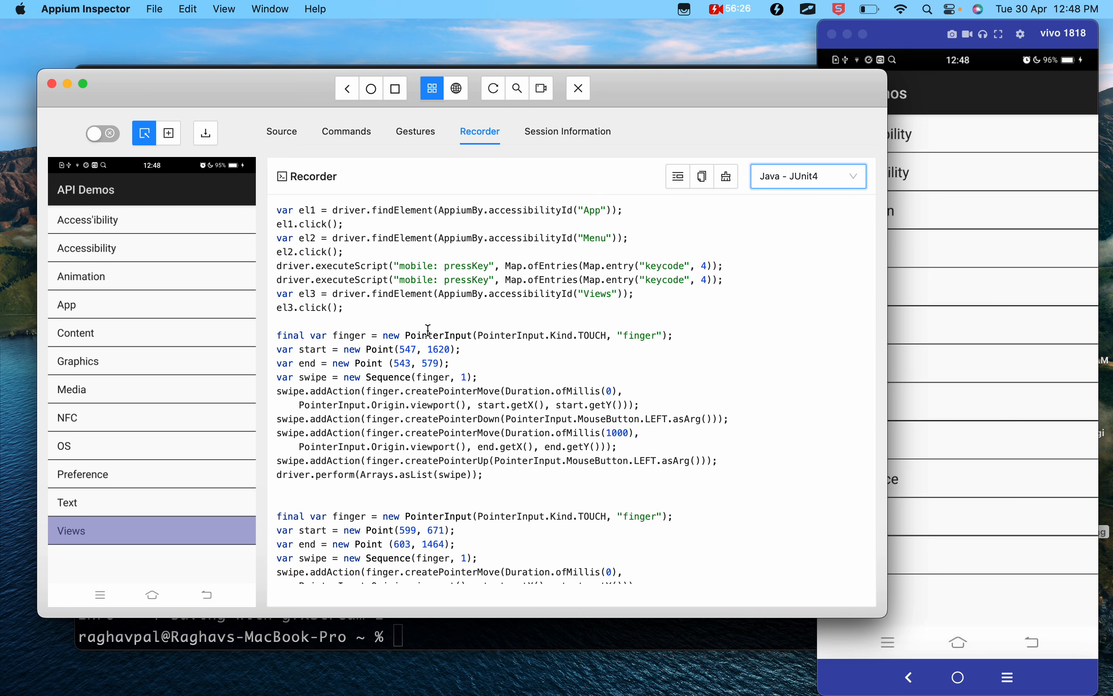
# - Highlight the recorded JUnit4 commands from the App element lookup through the second swipe sequence, and clear the selection
pyautogui.moveTo(279, 207); pyautogui.dragTo(619, 456)
pyautogui.scroll(3, 619, 456)
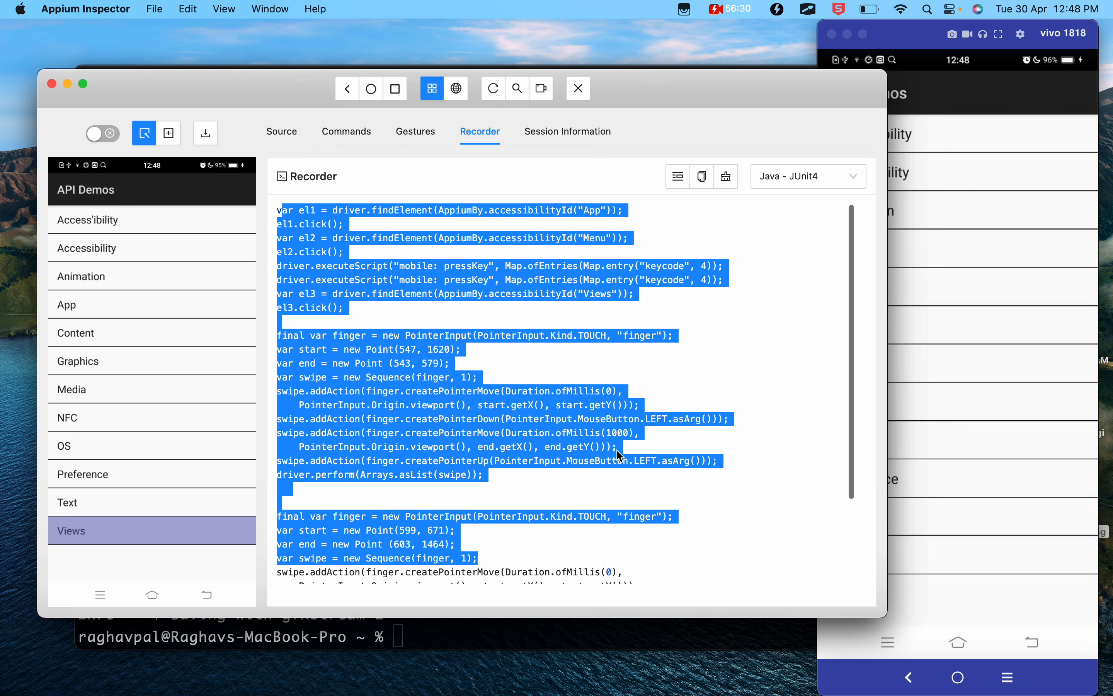
pyautogui.click(285, 208)
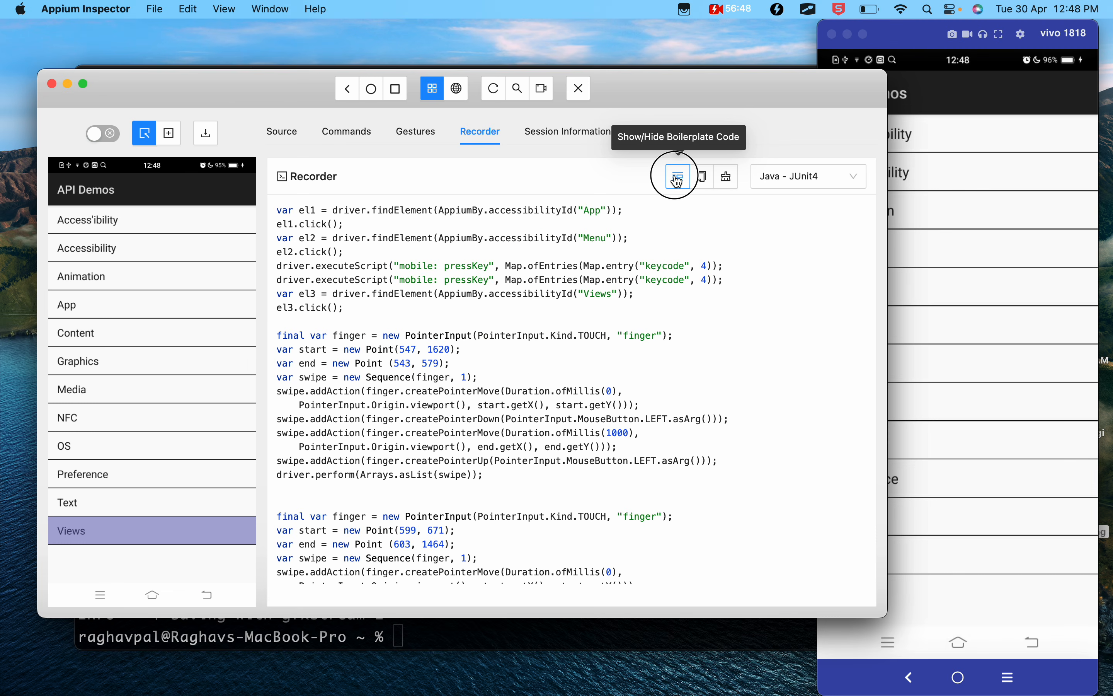
# - Show the boilerplate code around the recorded actions and review its imports, SampleTest class declaration and setUp method
pyautogui.click(675, 177)
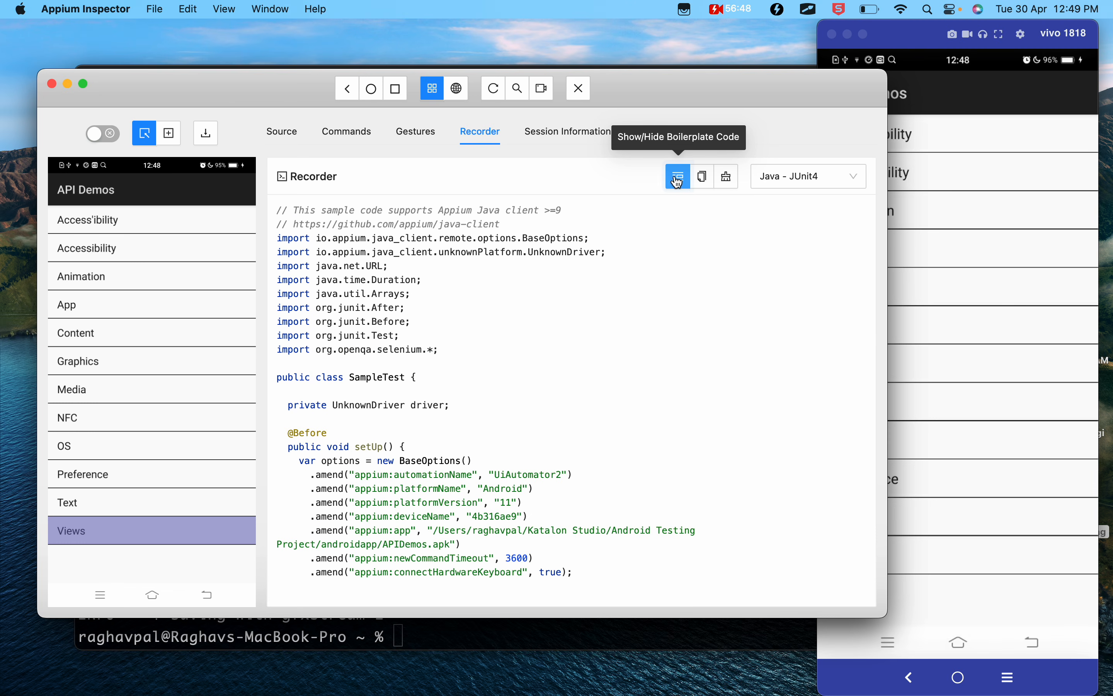
pyautogui.moveTo(450, 347); pyautogui.dragTo(284, 227)
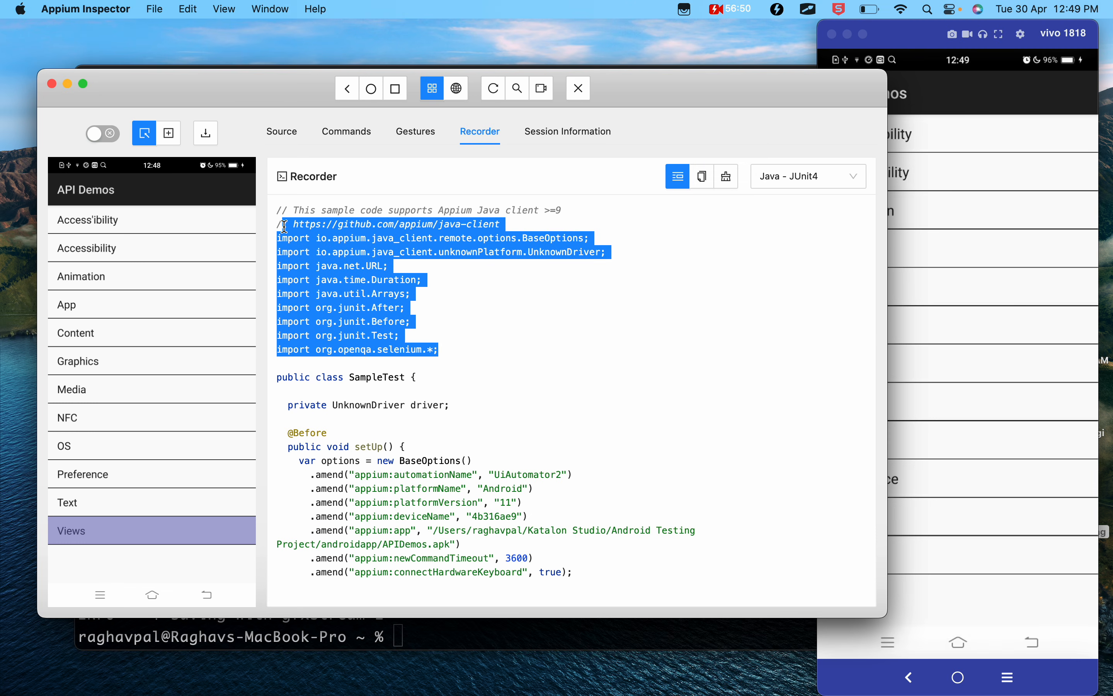
pyautogui.scroll(-3, 371, 353)
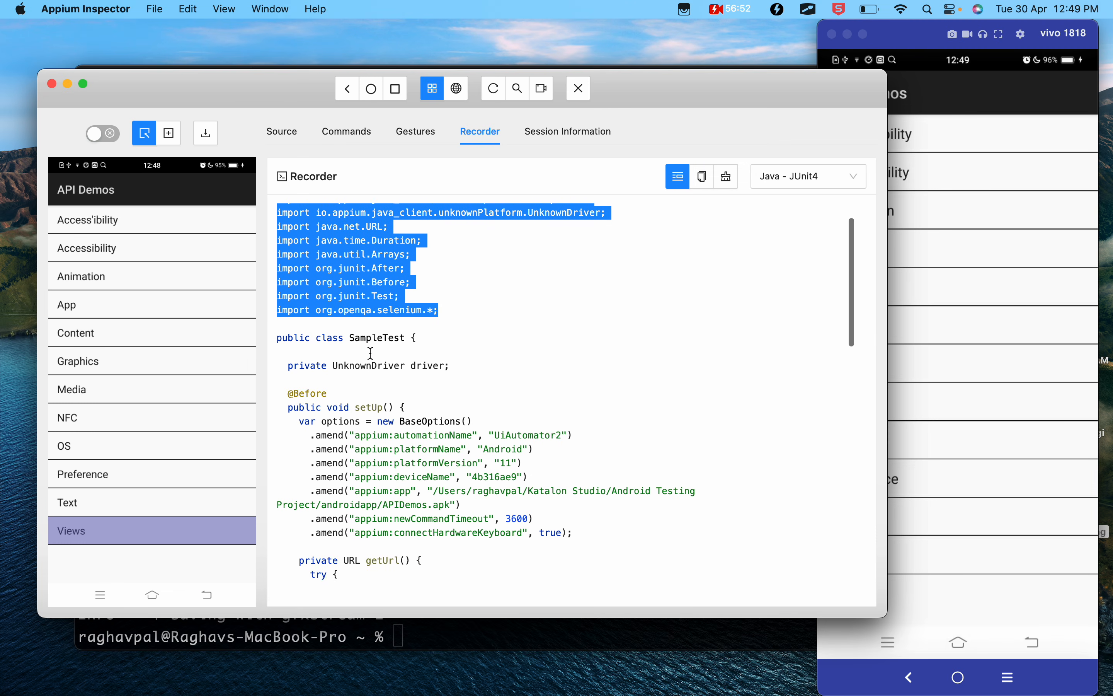
pyautogui.scroll(-1, 343, 303)
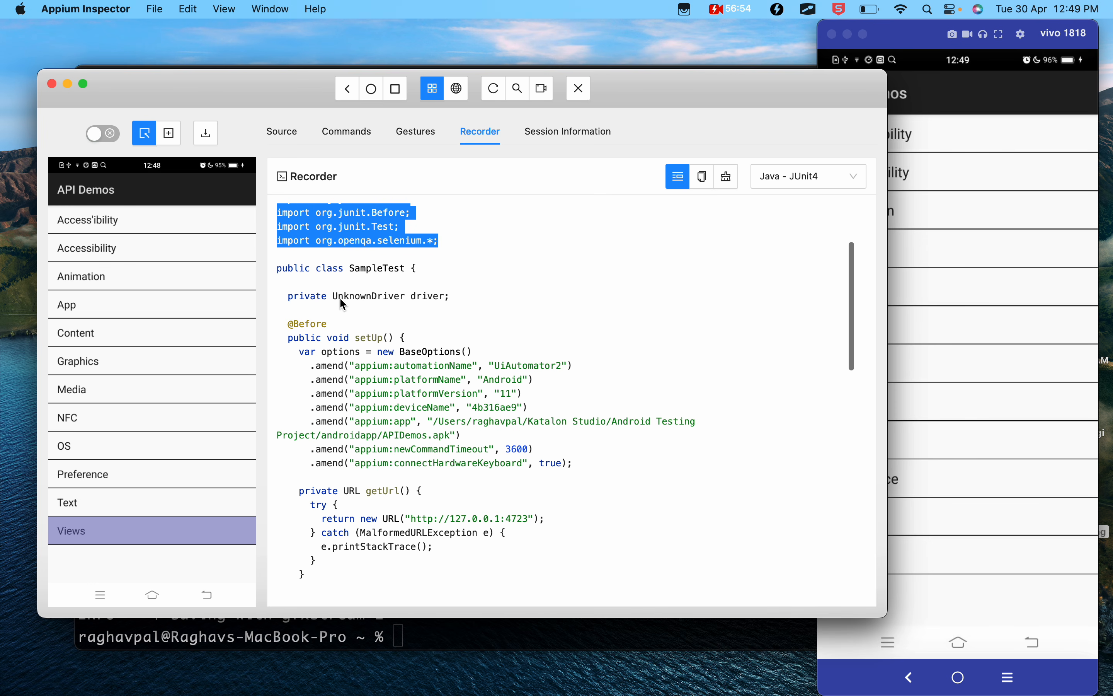
pyautogui.moveTo(317, 268); pyautogui.dragTo(417, 262)
pyautogui.click(372, 312)
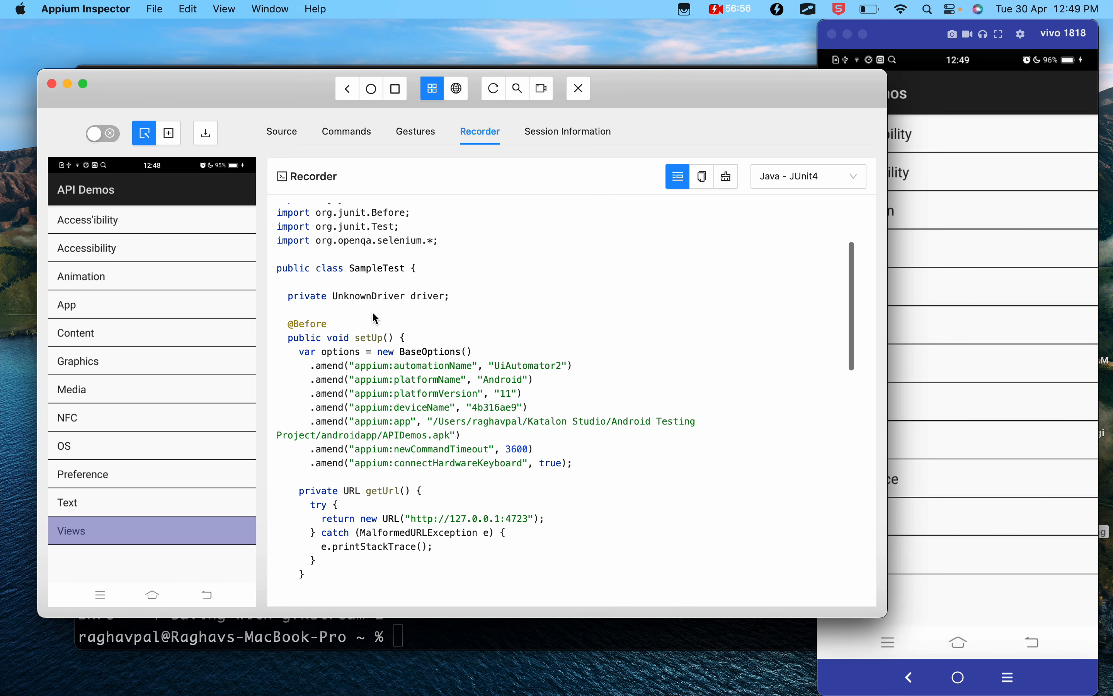
# - Review the setUp method's capability options in the JUnit4 code and highlight the line returning the server URL
pyautogui.scroll(-1, 345, 368)
pyautogui.moveTo(298, 336); pyautogui.dragTo(591, 442)
pyautogui.scroll(-2, 594, 445)
pyautogui.click(368, 428)
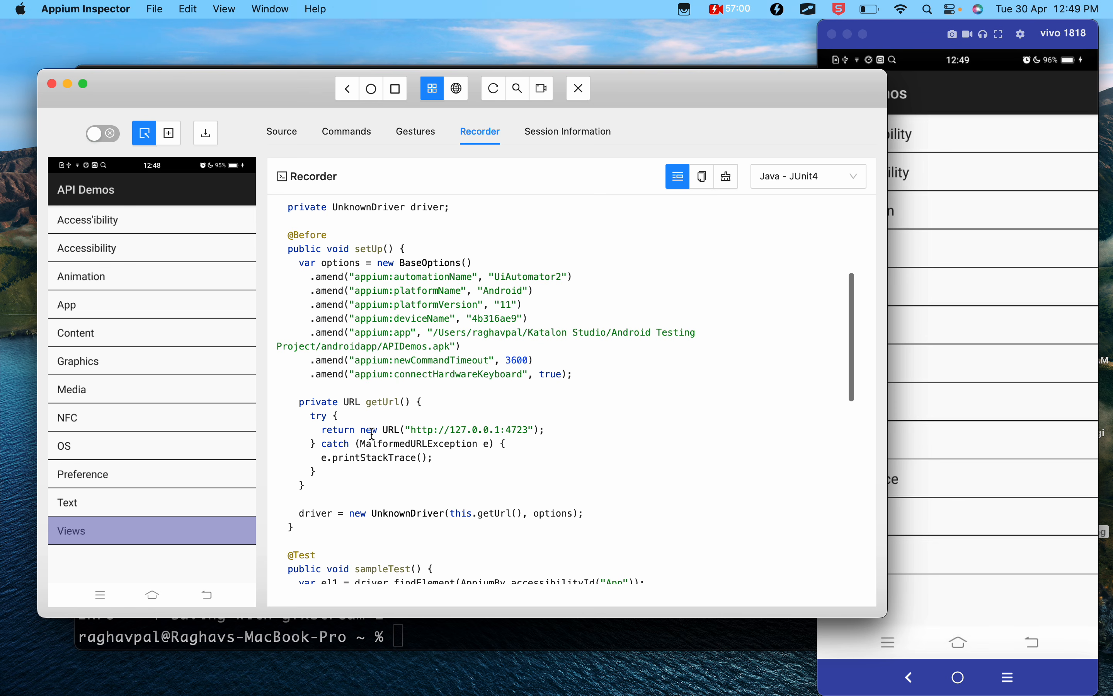
pyautogui.moveTo(332, 430); pyautogui.dragTo(565, 433)
pyautogui.scroll(-5, 564, 432)
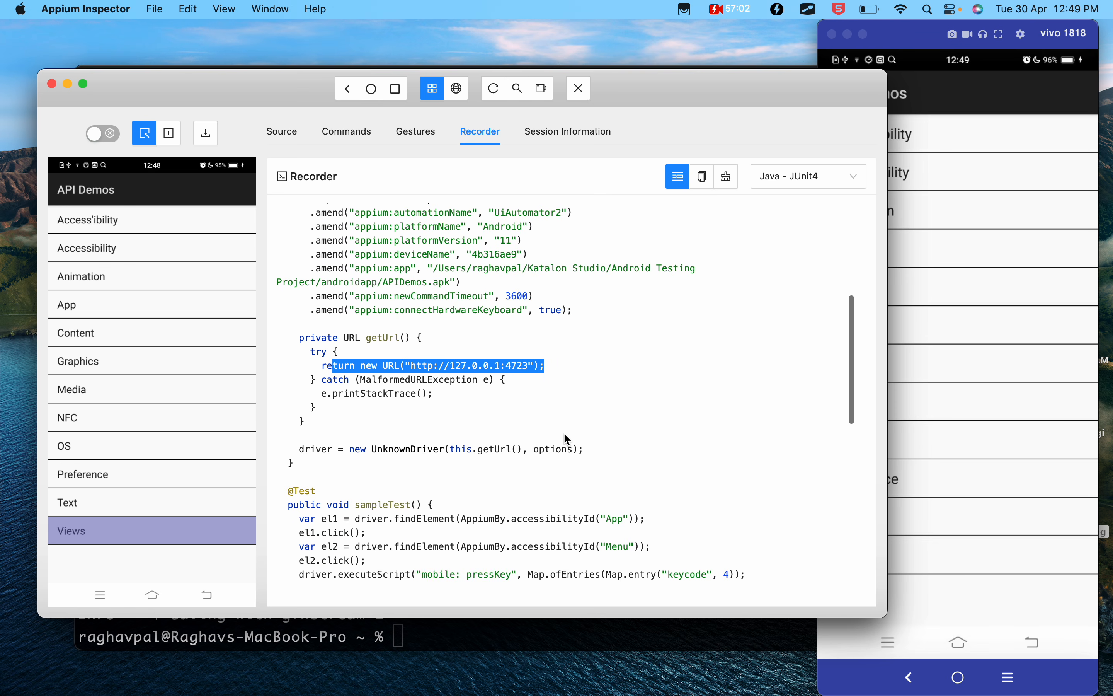
# - Review the sampleTest actions through to the end of the class and highlight the tearDown method's driver.quit code
pyautogui.scroll(-6, 416, 425)
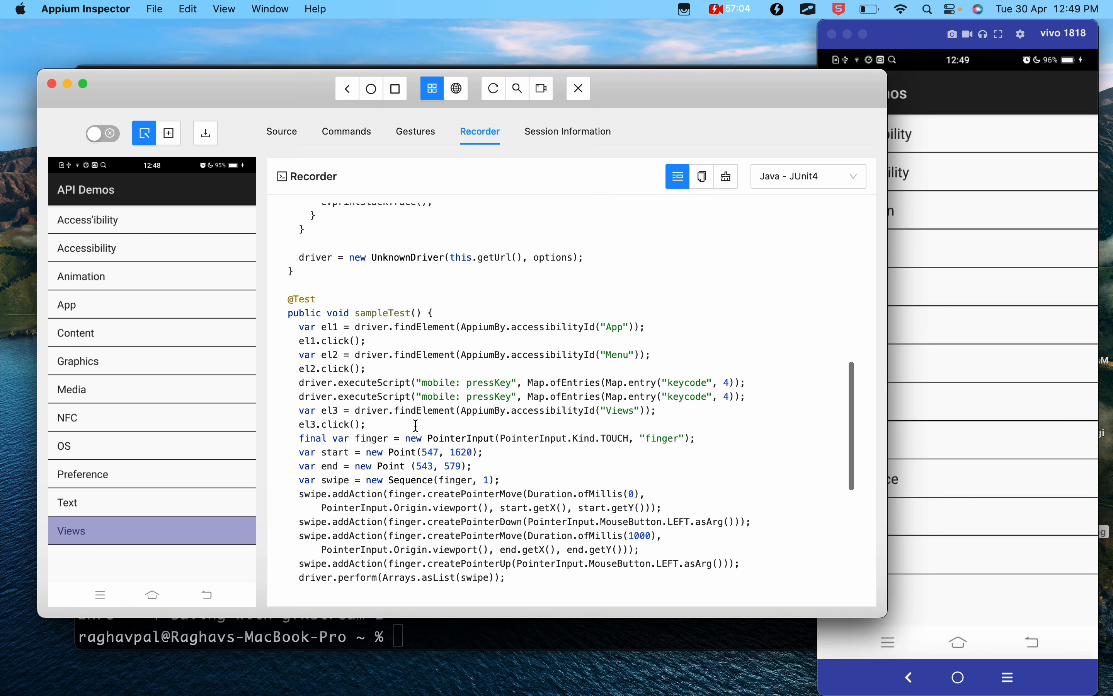
pyautogui.scroll(-1, 416, 425)
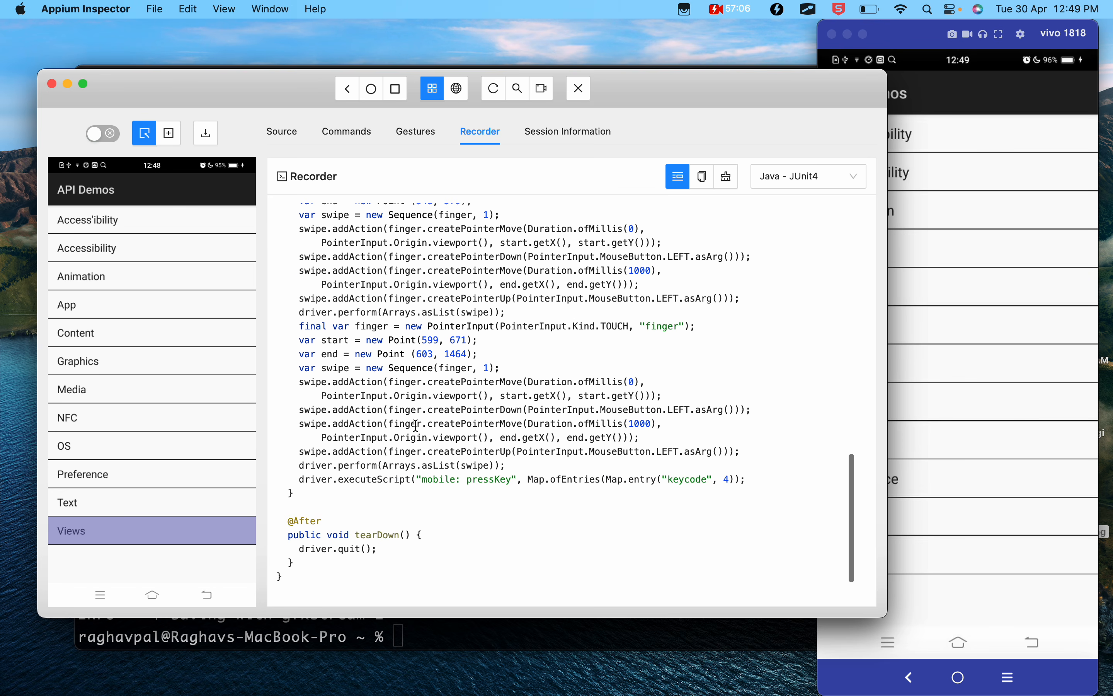
pyautogui.scroll(3, 416, 426)
pyautogui.scroll(-3, 416, 426)
pyautogui.click(389, 550)
pyautogui.moveTo(389, 550); pyautogui.dragTo(291, 531)
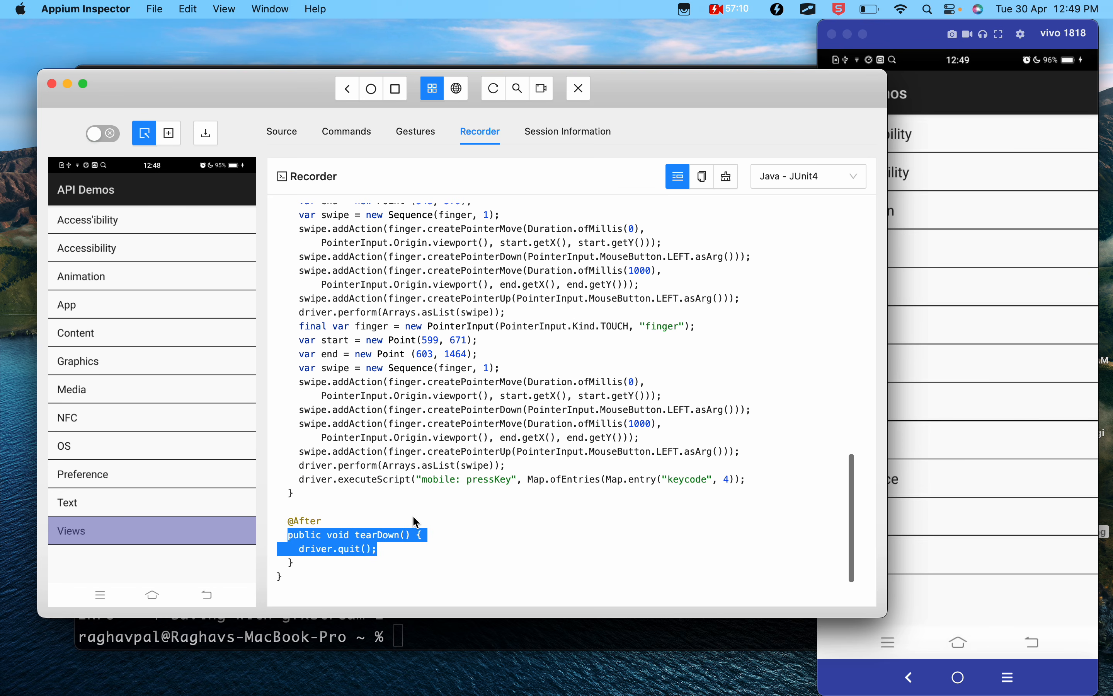
pyautogui.scroll(15, 413, 515)
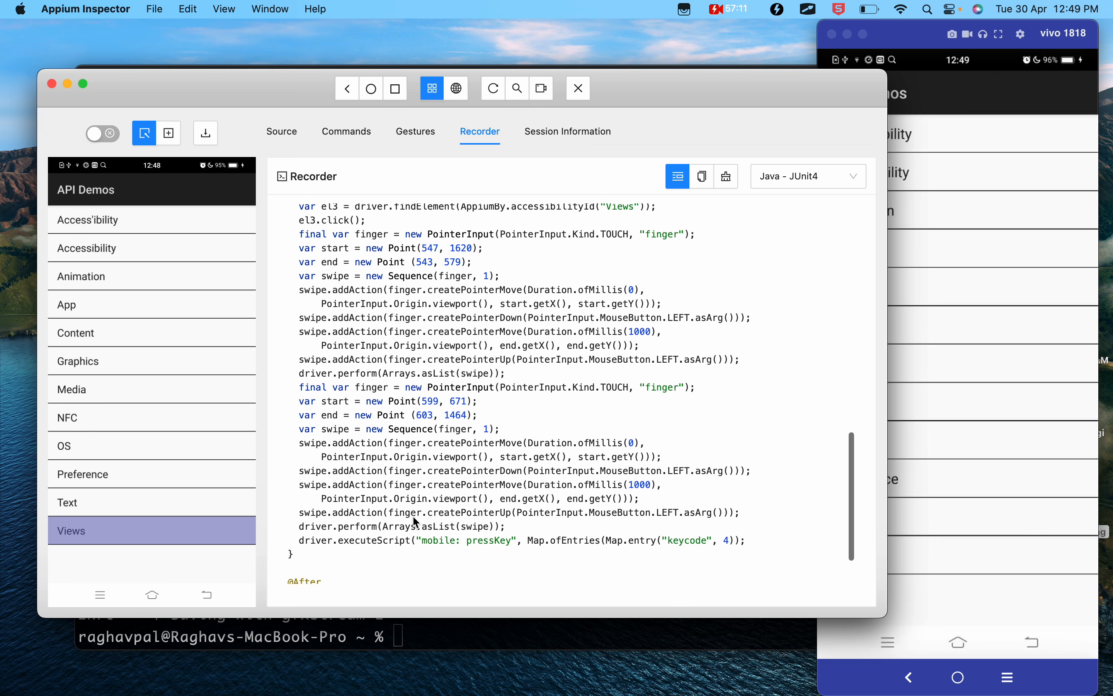
# - View the recorded code in JS - Webdriver.io and Python, and set its language back to Java - JUnit4
pyautogui.click(803, 177)
pyautogui.click(789, 237)
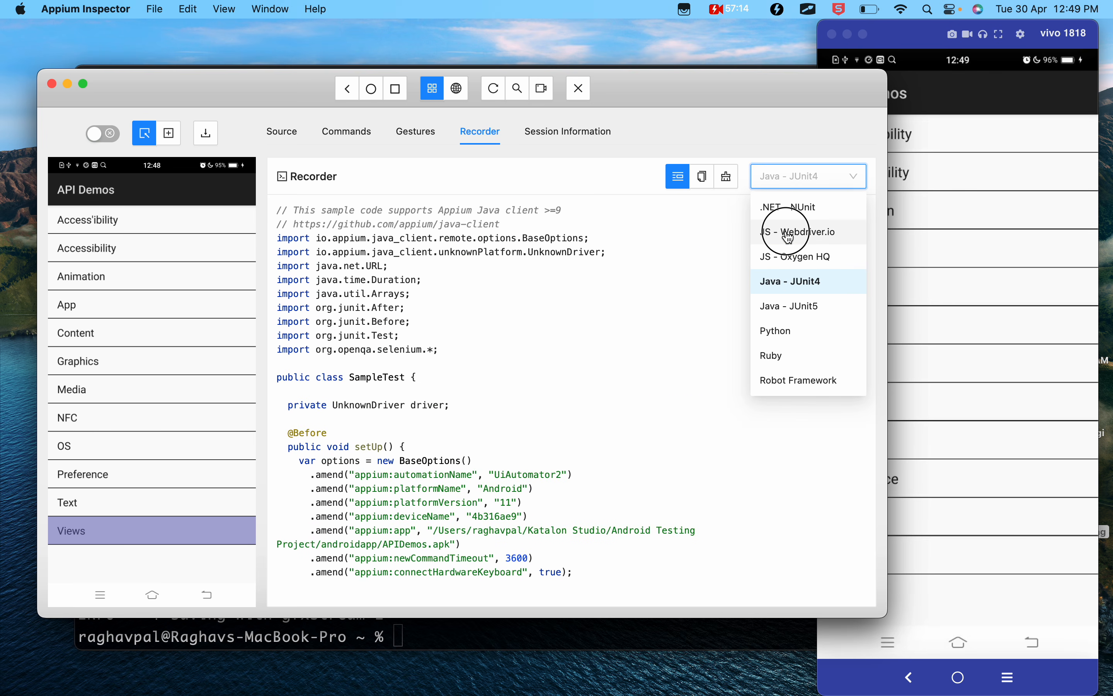
pyautogui.click(766, 176)
pyautogui.click(789, 330)
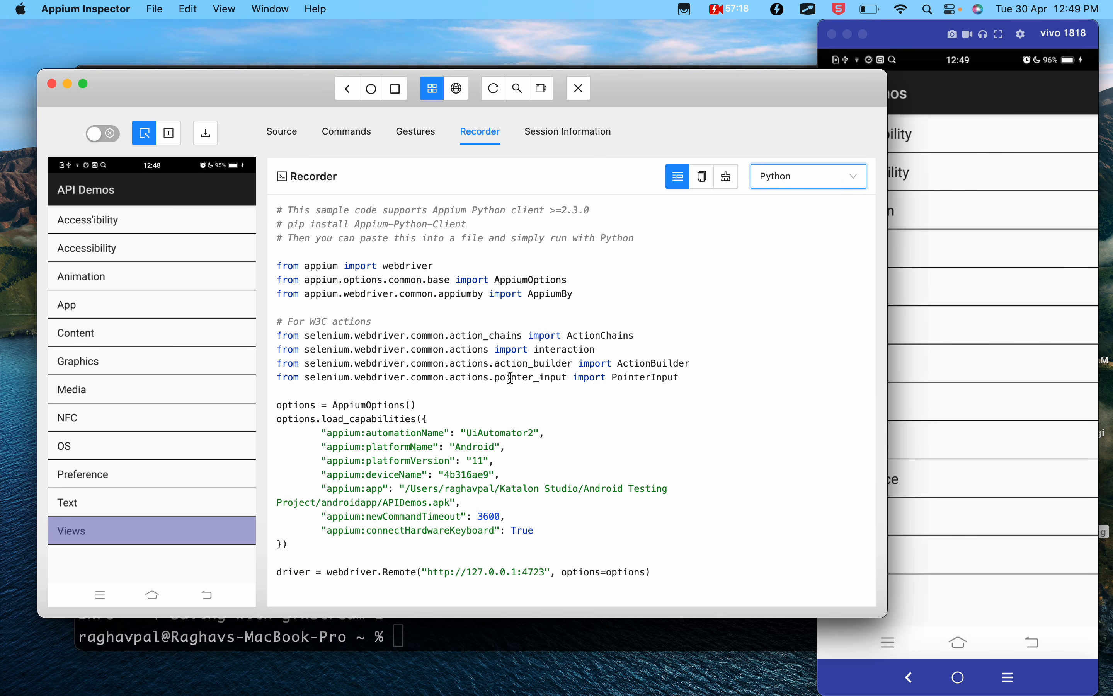
pyautogui.scroll(3, 511, 378)
pyautogui.scroll(5, 511, 378)
pyautogui.click(821, 179)
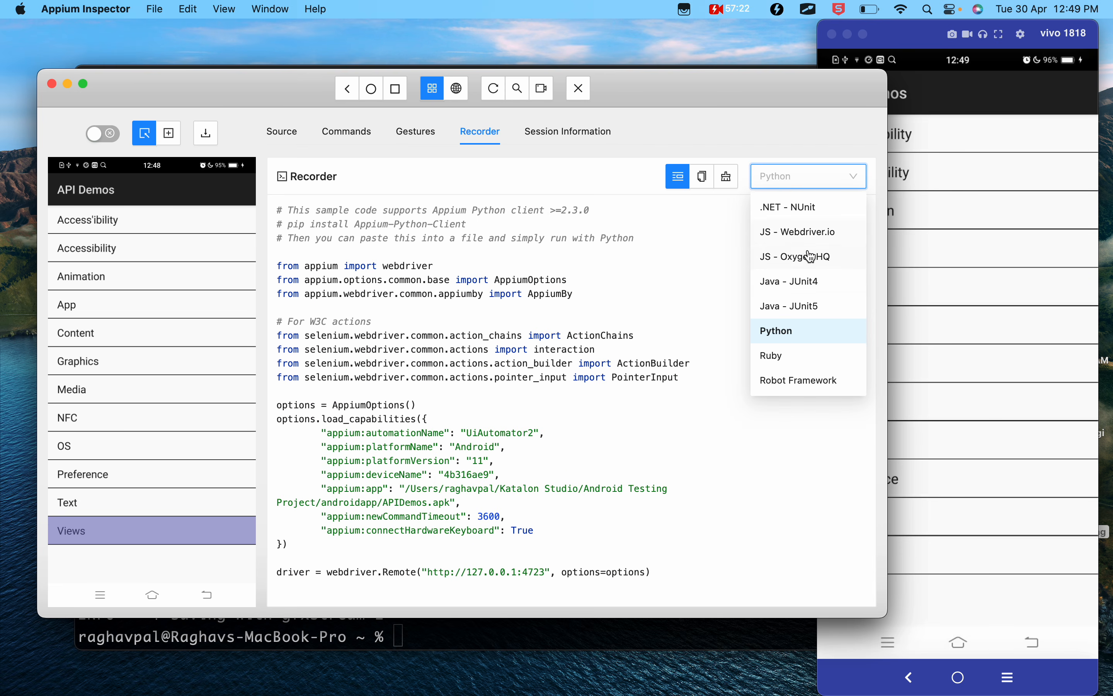
pyautogui.click(806, 285)
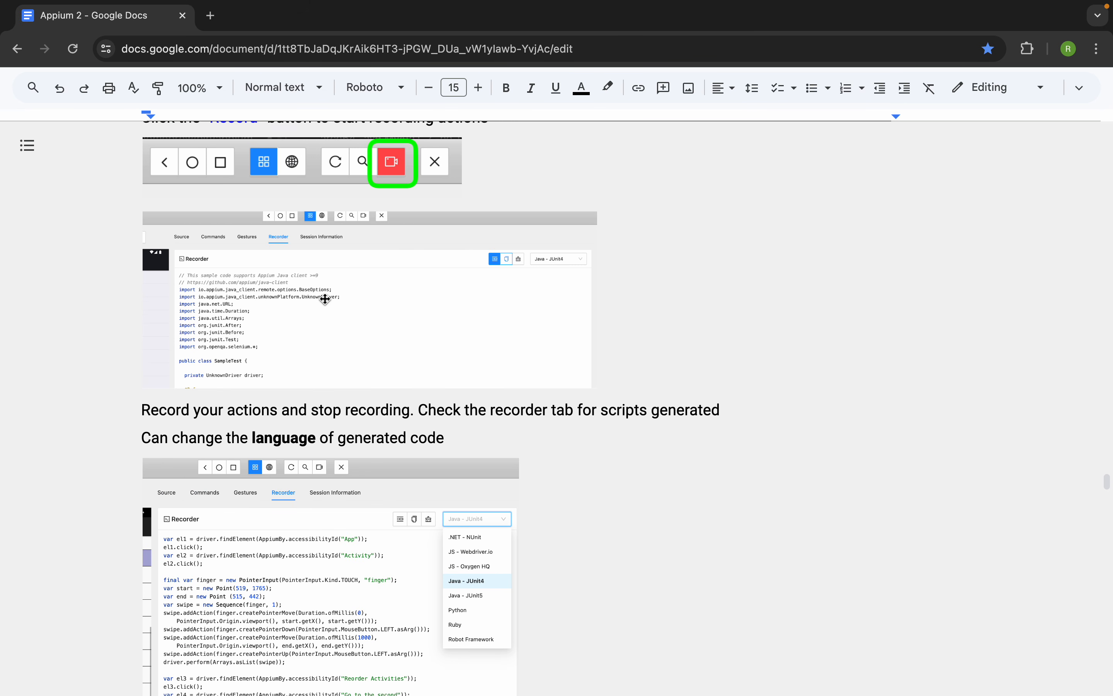
pyautogui.scroll(1, 325, 299)
# - Switch to the Appium 2 notes in Google Docs, read the recorder and boilerplate sections, and highlight "Session Information"
pyautogui.scroll(-1, 315, 392)
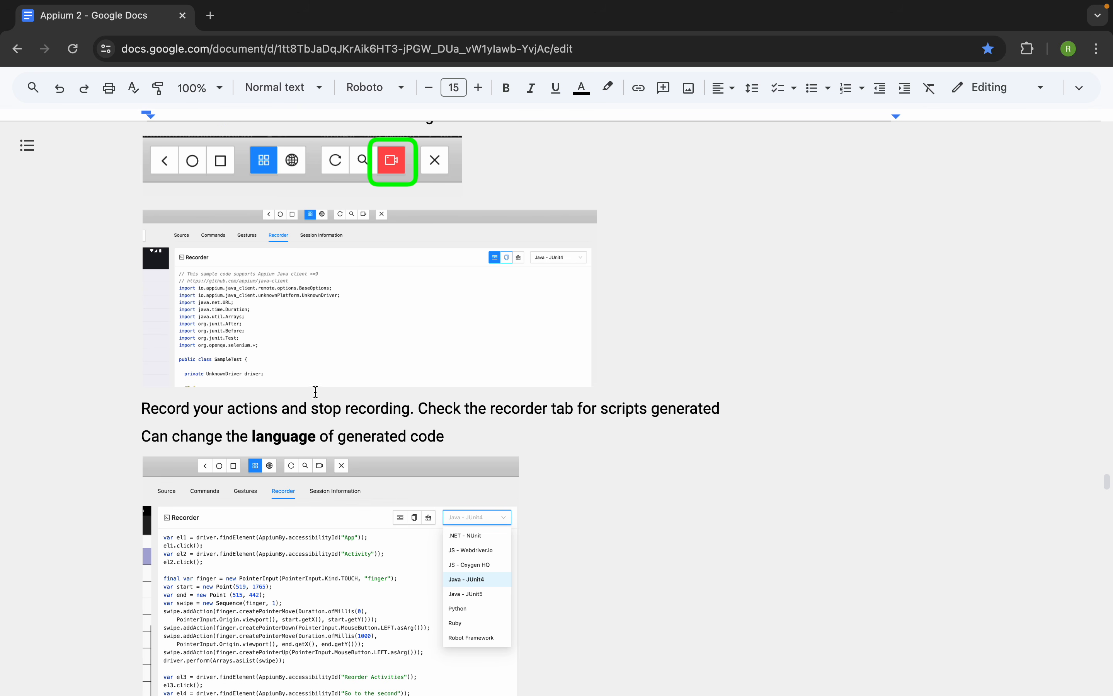
pyautogui.scroll(-1, 316, 393)
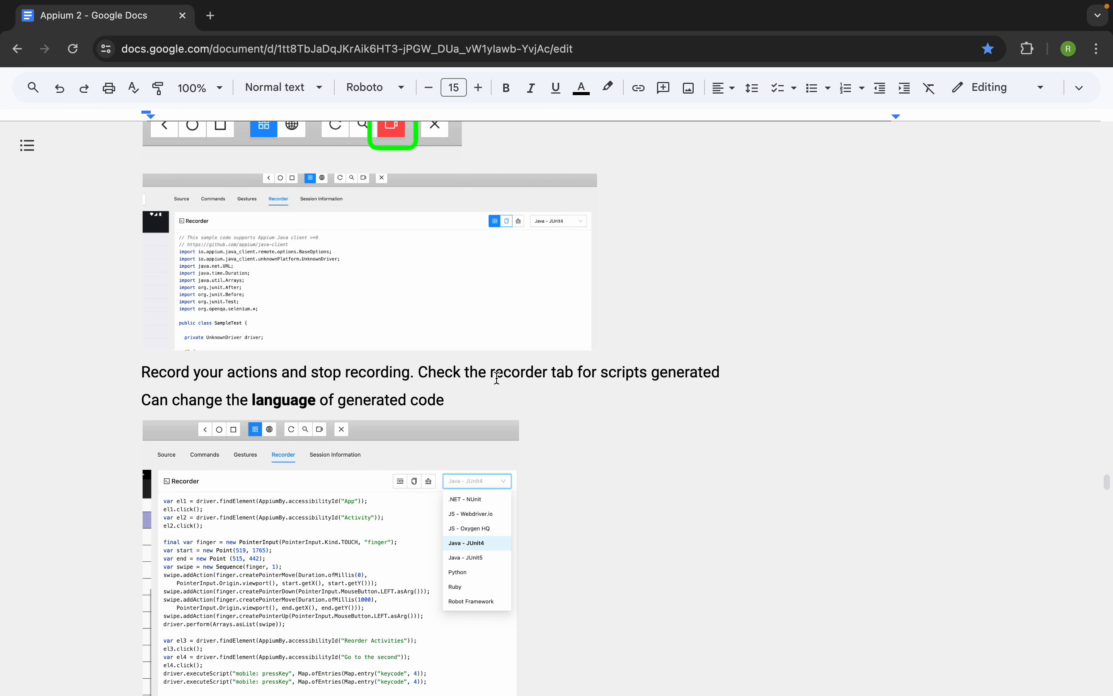
pyautogui.scroll(-2, 317, 382)
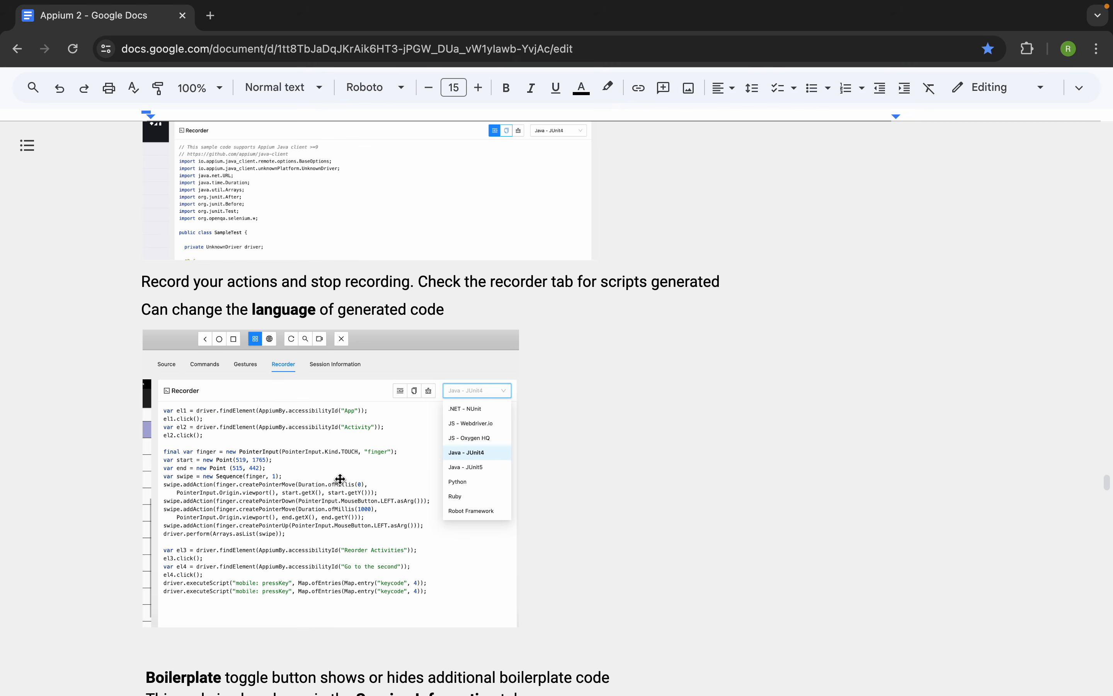
pyautogui.scroll(-2, 252, 531)
pyautogui.scroll(-5, 340, 479)
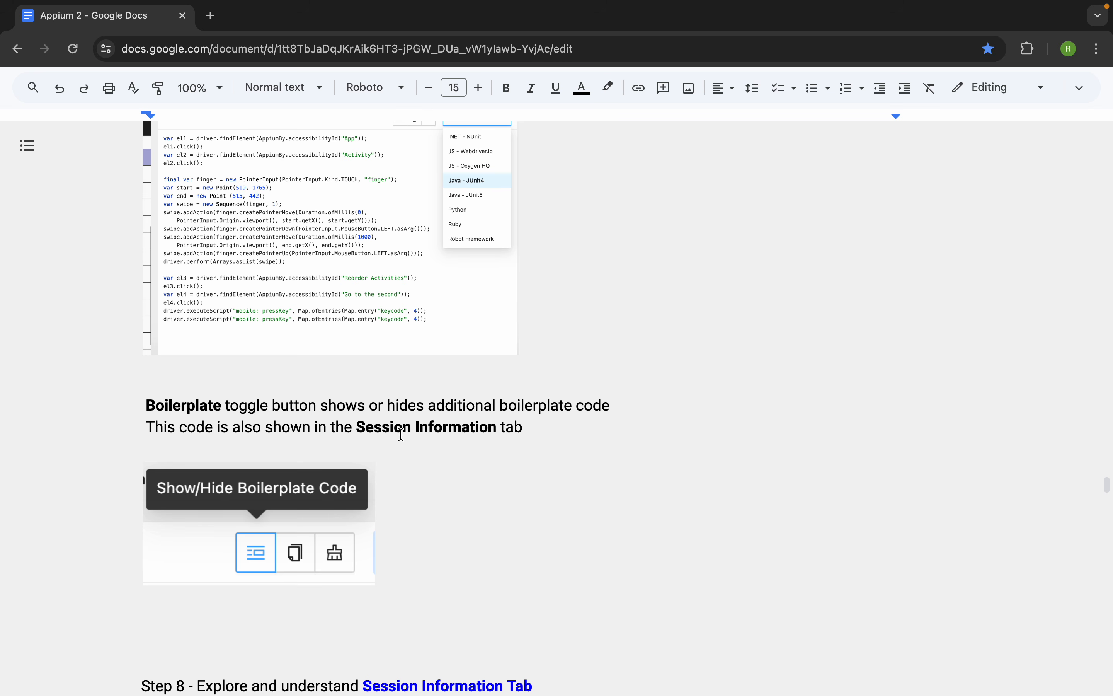
pyautogui.moveTo(492, 427); pyautogui.dragTo(358, 427)
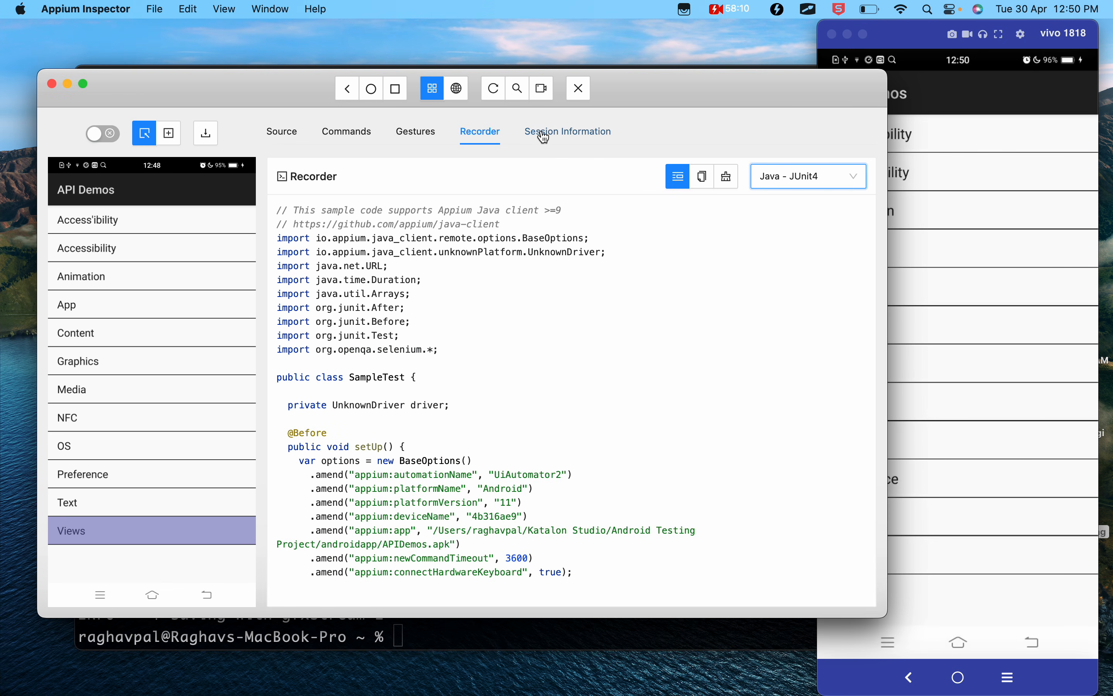
# - Switch to Appium Inspector, open the Session Information view and dismiss the getSession error notification
pyautogui.click(549, 135)
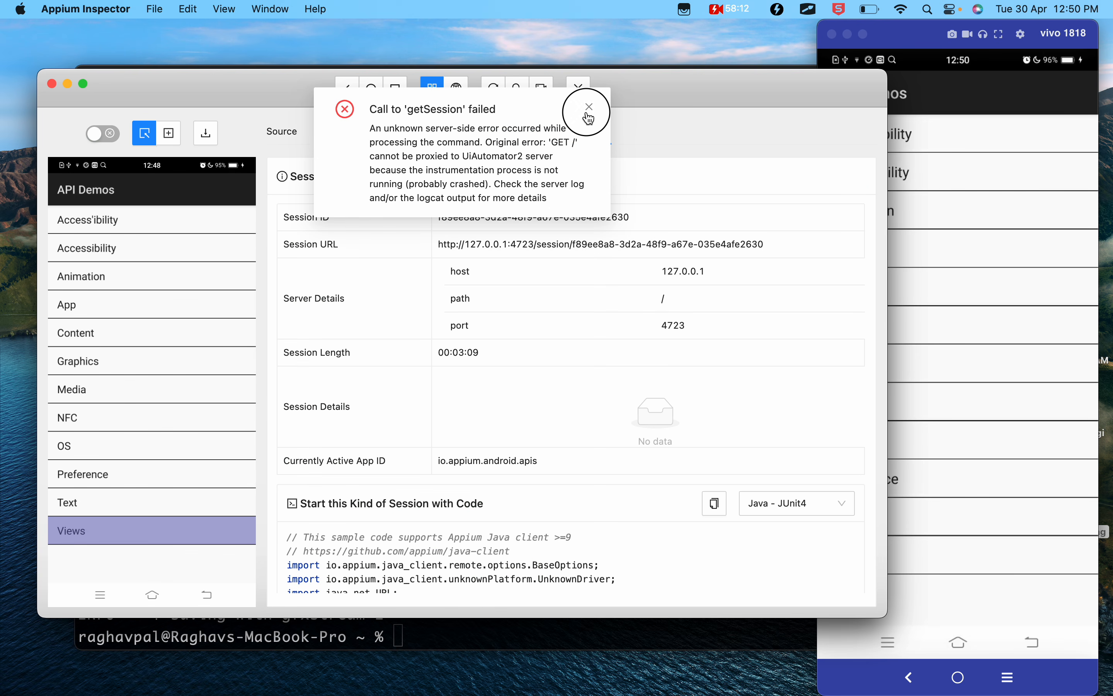
pyautogui.click(589, 107)
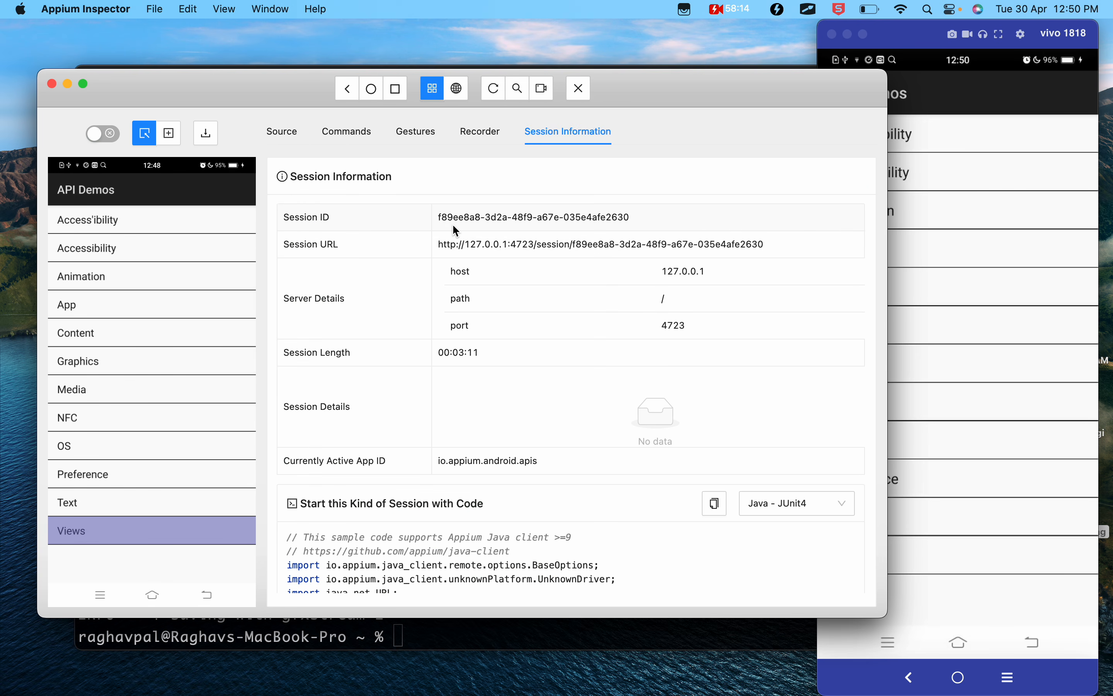
# - Switch to the Google Docs notes and read Step 8 about the Session Information Tab
pyautogui.hotkey('ctrl', 'Left')
pyautogui.scroll(-8, 470, 477)
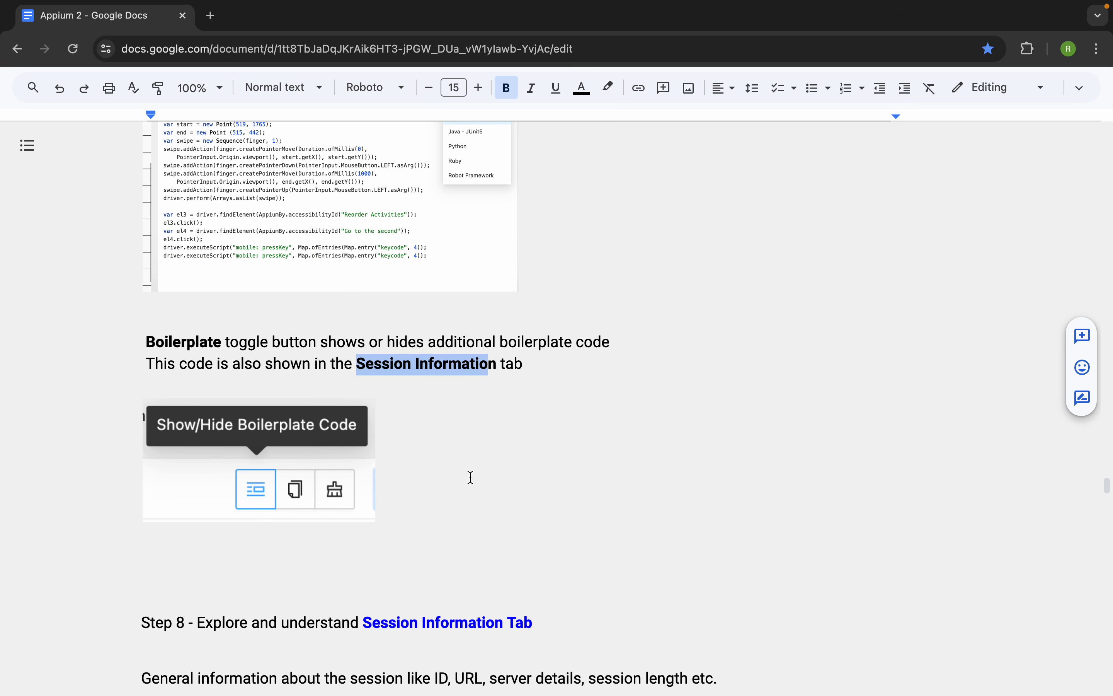
pyautogui.scroll(-3, 471, 479)
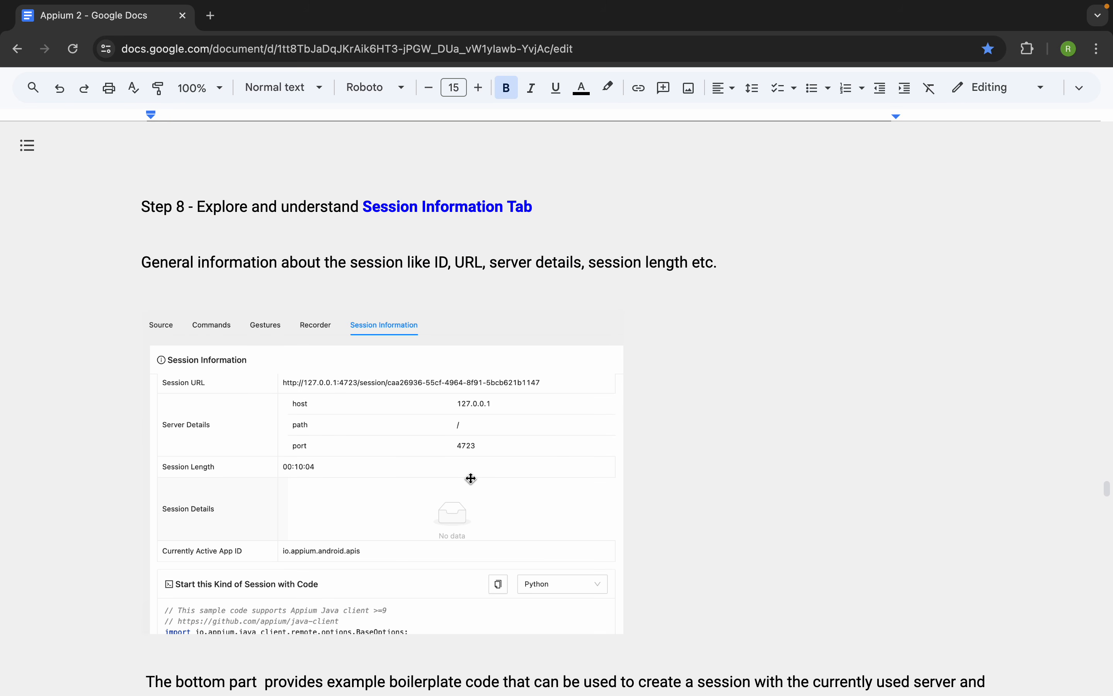
# - Return to Appium Inspector and highlight the session's ID and URL, clearing the selection at the end
pyautogui.hotkey('ctrl', 'Right')
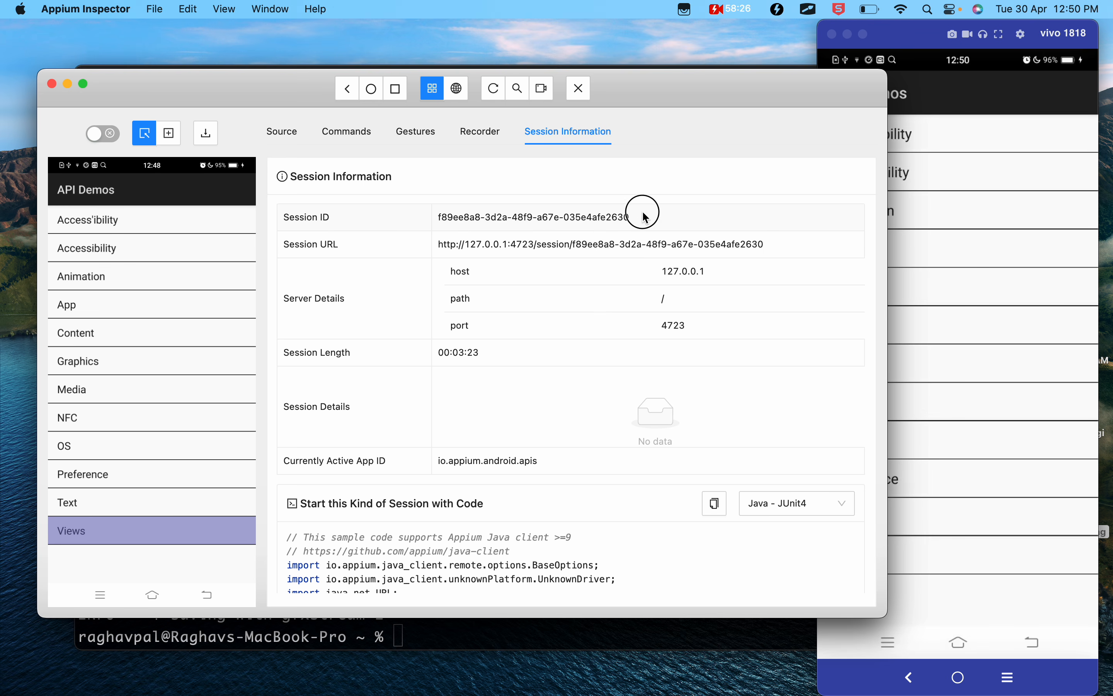
pyautogui.moveTo(644, 214); pyautogui.dragTo(431, 211)
pyautogui.moveTo(773, 254); pyautogui.dragTo(457, 245)
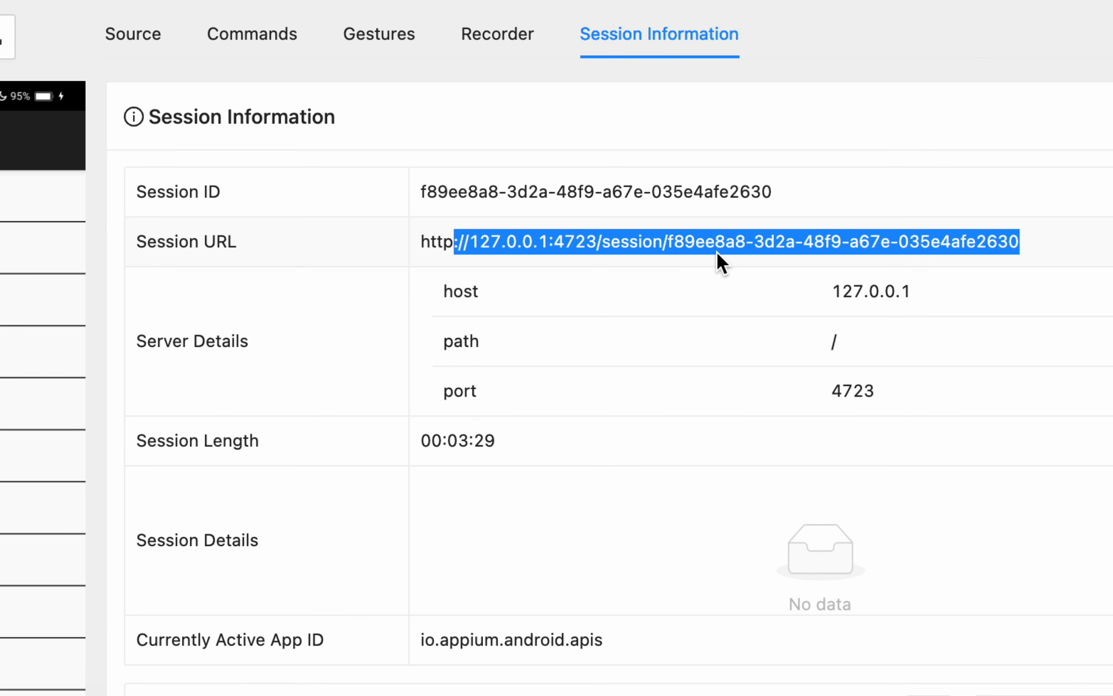
pyautogui.click(488, 253)
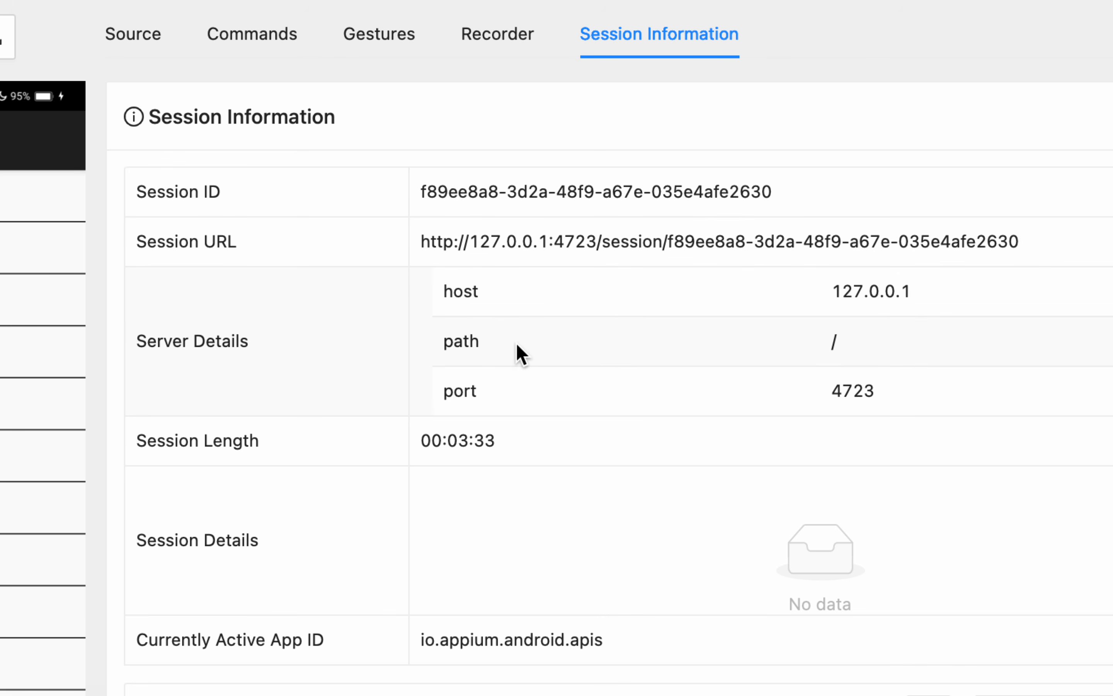
# - Review the Server Details entries from host and port to the build date, highlighting the version value
pyautogui.scroll(-1, 516, 345)
pyautogui.scroll(-4, 517, 346)
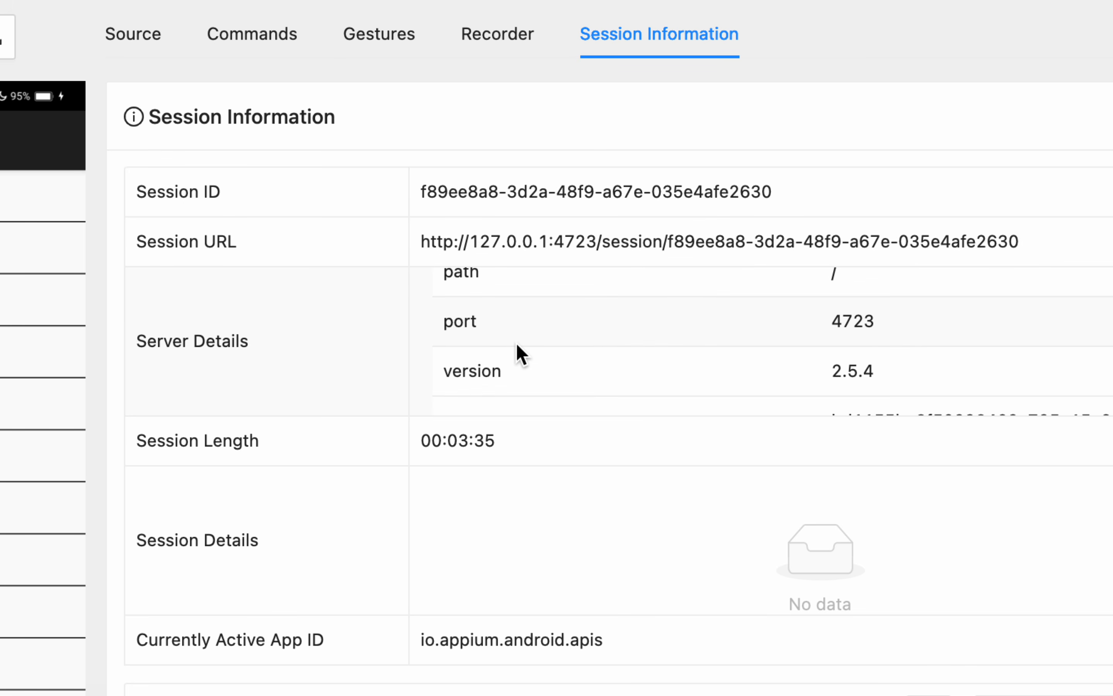
pyautogui.scroll(-2, 517, 345)
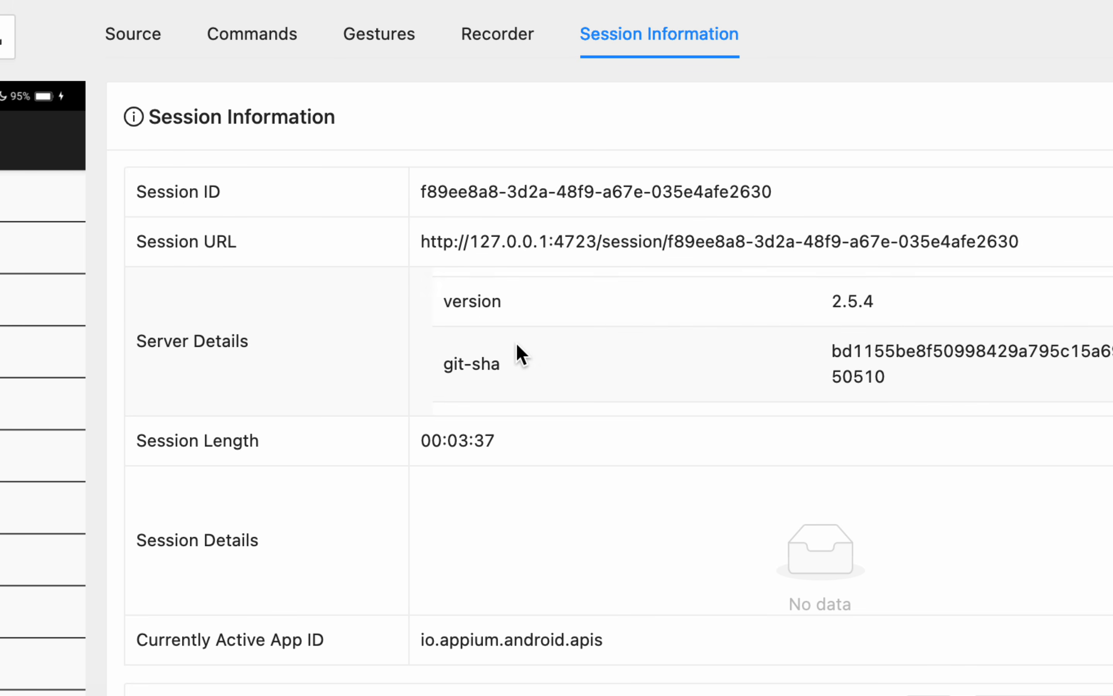
pyautogui.scroll(4, 821, 303)
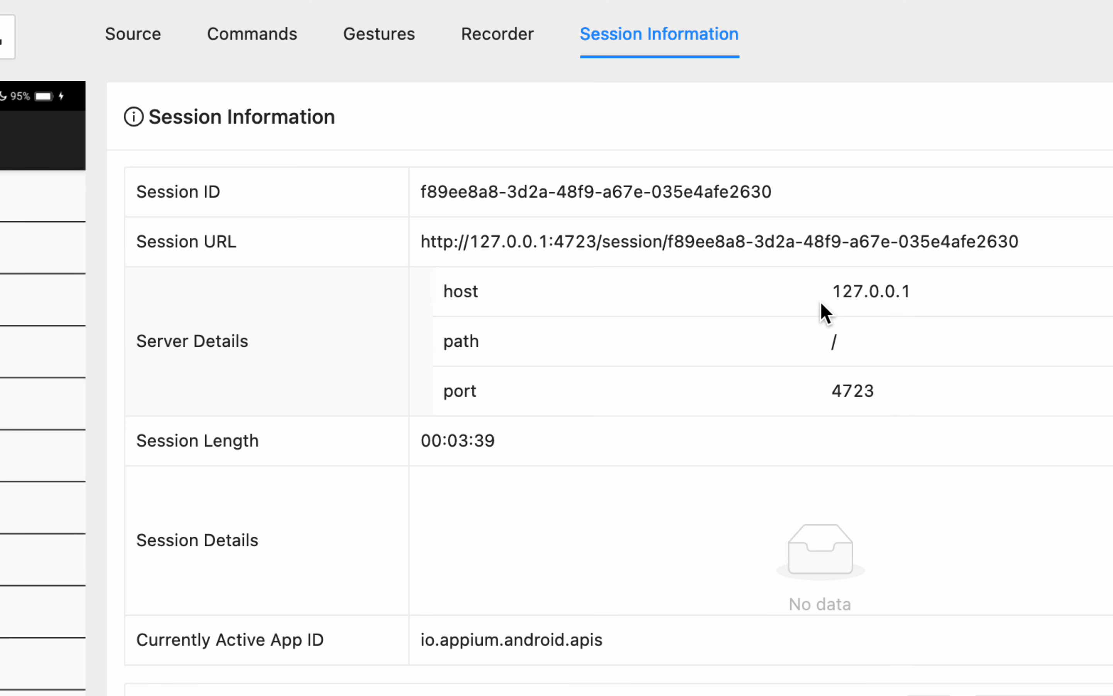
pyautogui.scroll(-4, 821, 304)
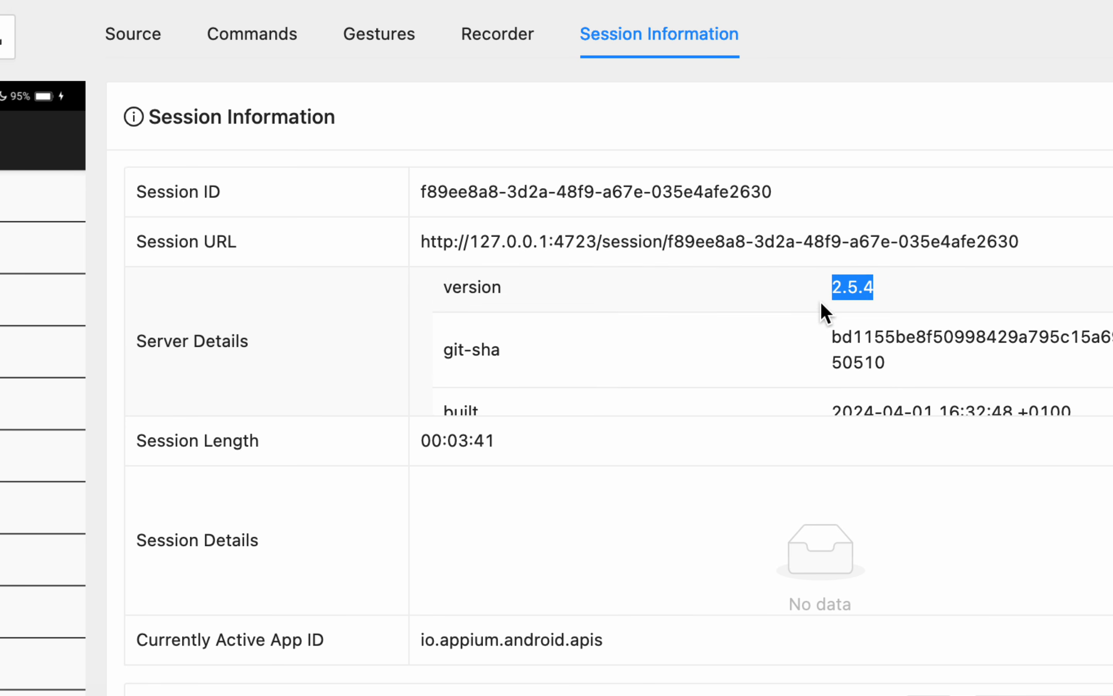
pyautogui.scroll(-3, 821, 304)
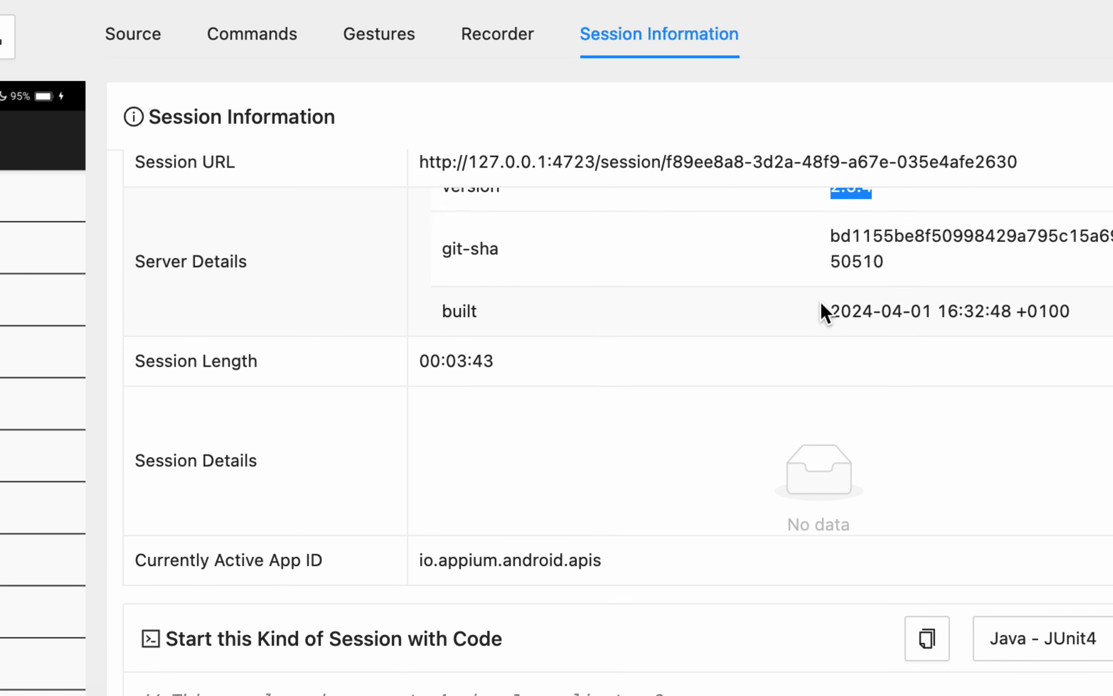
# - Highlight the Session Length and Currently Active App ID labels together with their values
pyautogui.moveTo(212, 362); pyautogui.dragTo(326, 372)
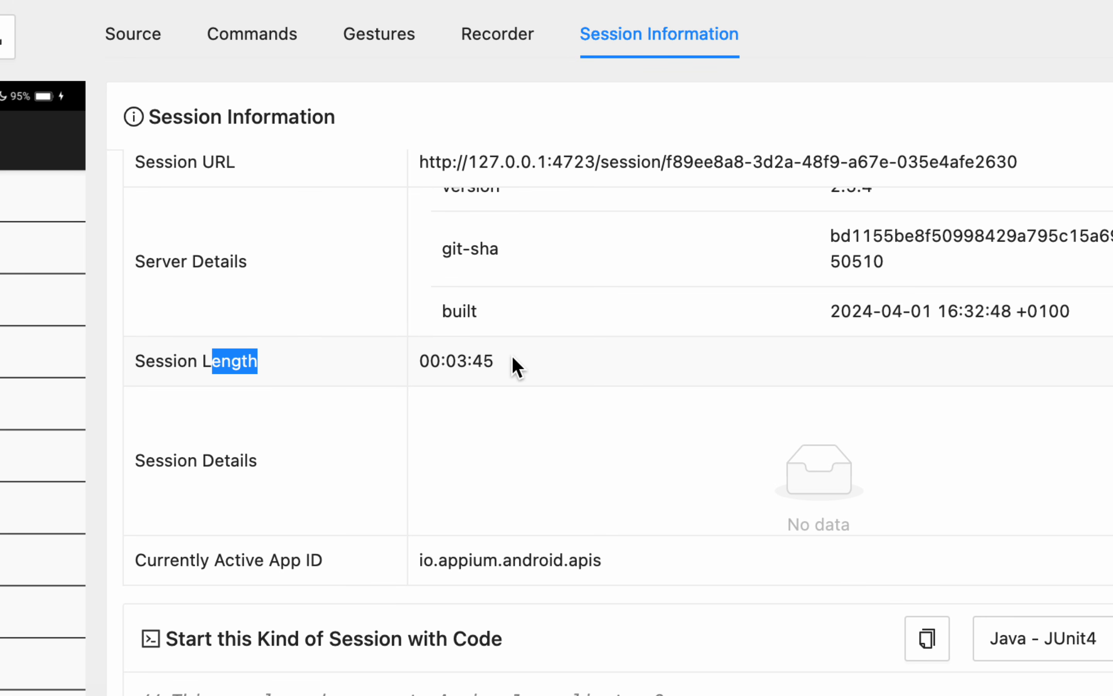
pyautogui.moveTo(511, 361); pyautogui.dragTo(422, 360)
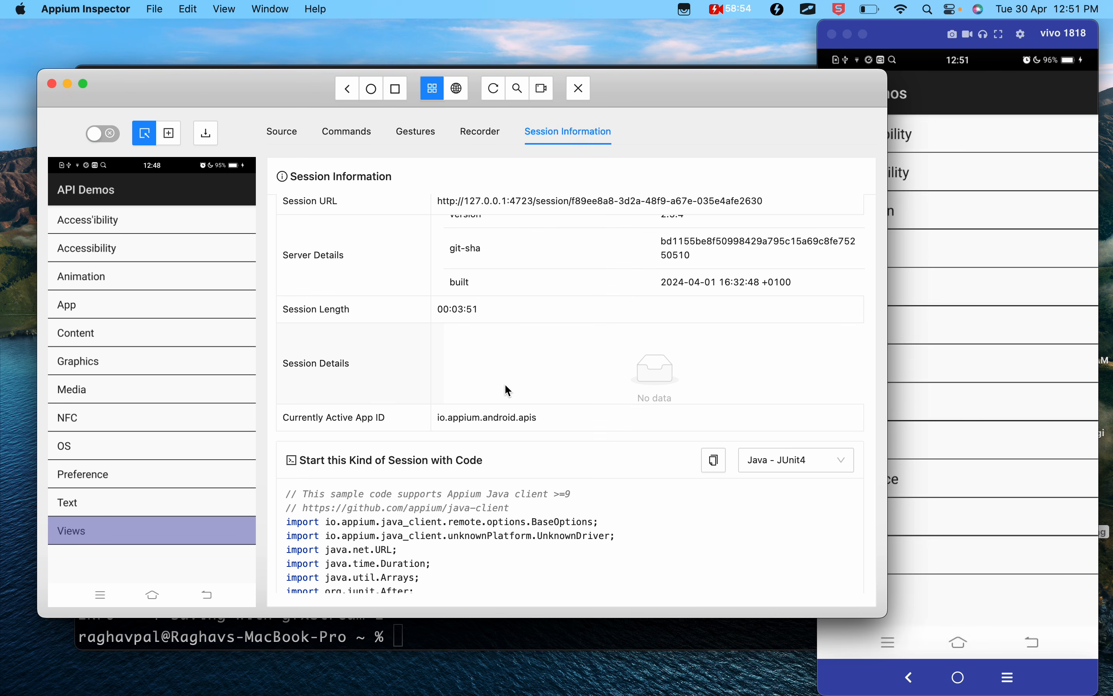
pyautogui.moveTo(391, 417); pyautogui.dragTo(292, 420)
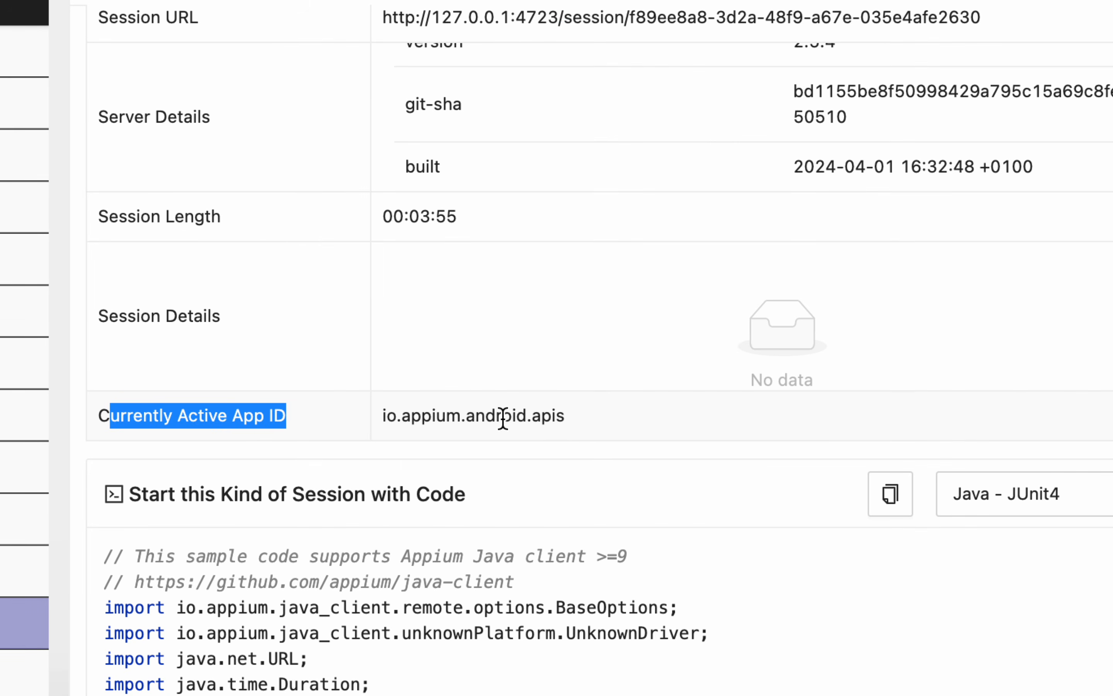
pyautogui.moveTo(572, 422); pyautogui.dragTo(388, 421)
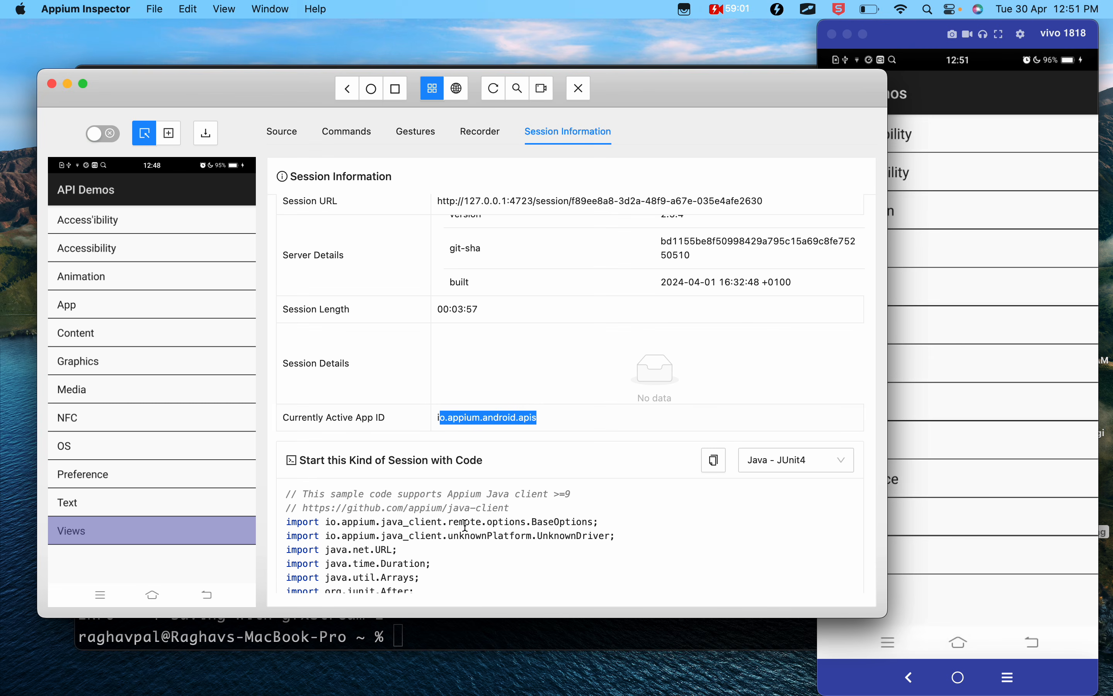
# - Review the sample code for starting this kind of session and switch its language to Python
pyautogui.scroll(-5, 465, 525)
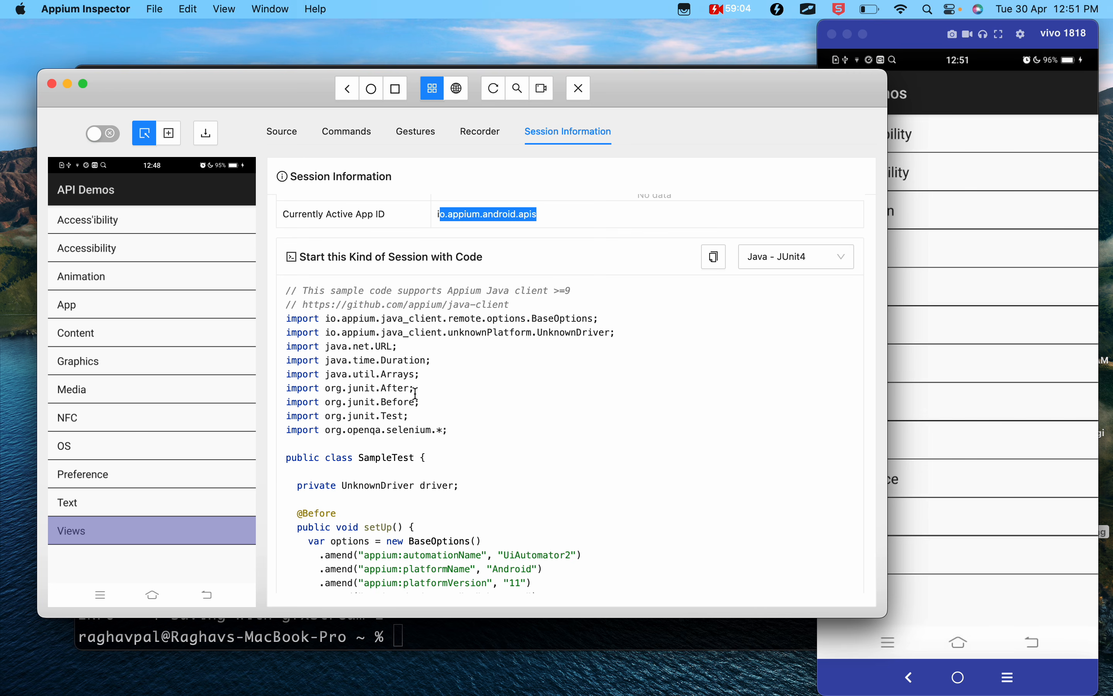
pyautogui.scroll(-6, 416, 393)
pyautogui.scroll(8, 672, 360)
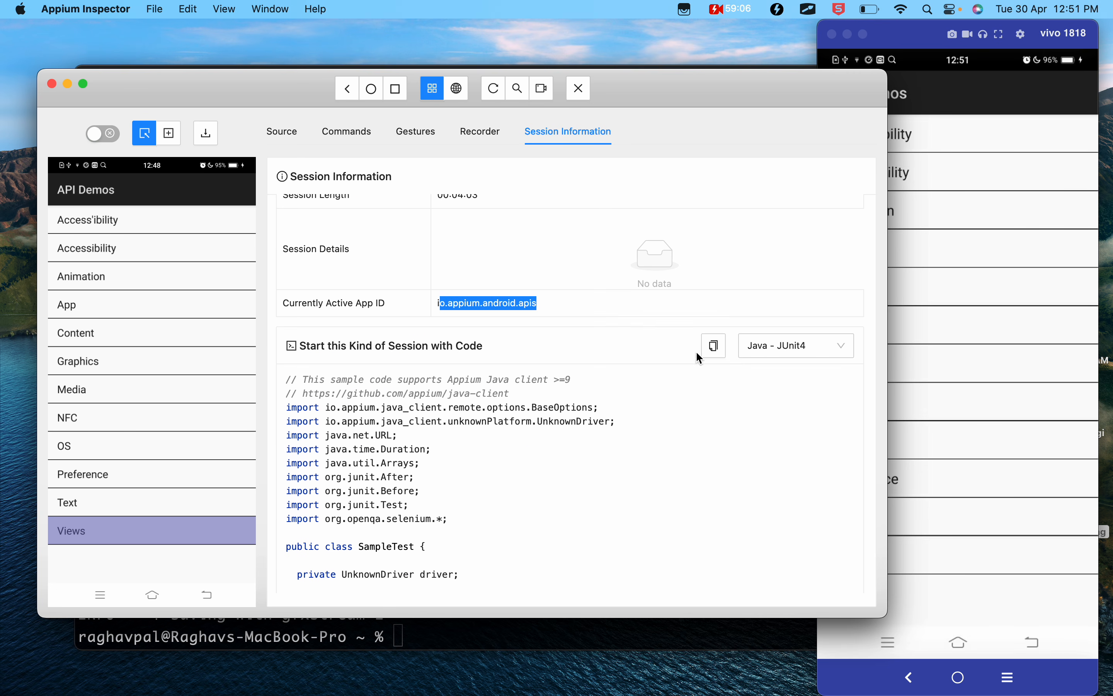
pyautogui.click(753, 355)
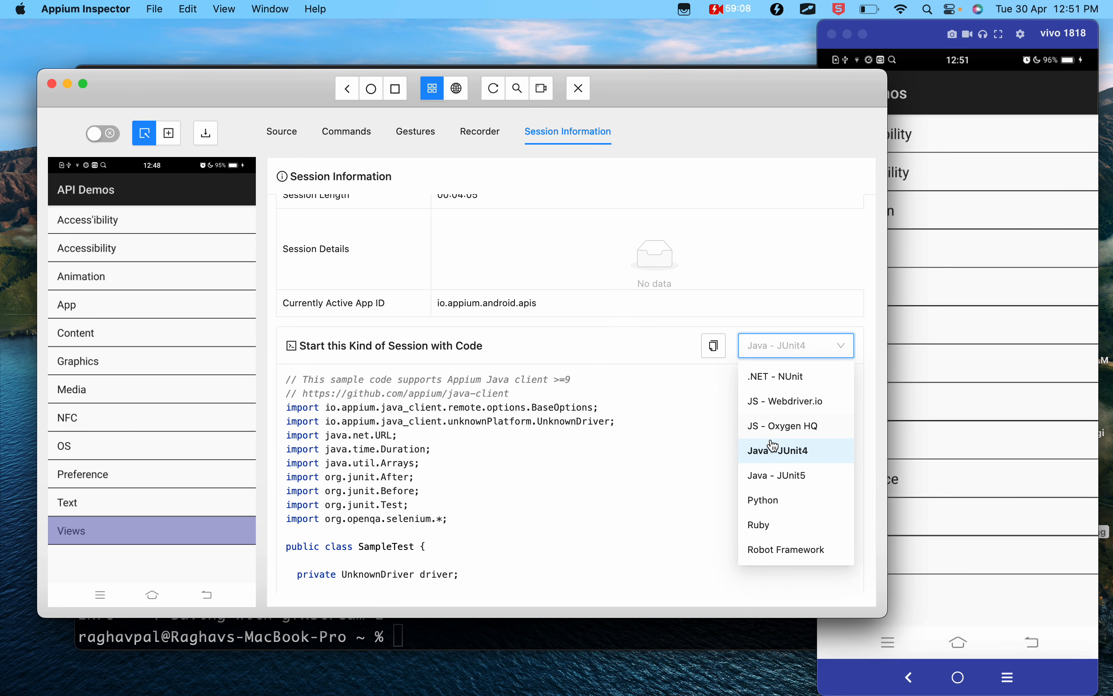
pyautogui.click(766, 509)
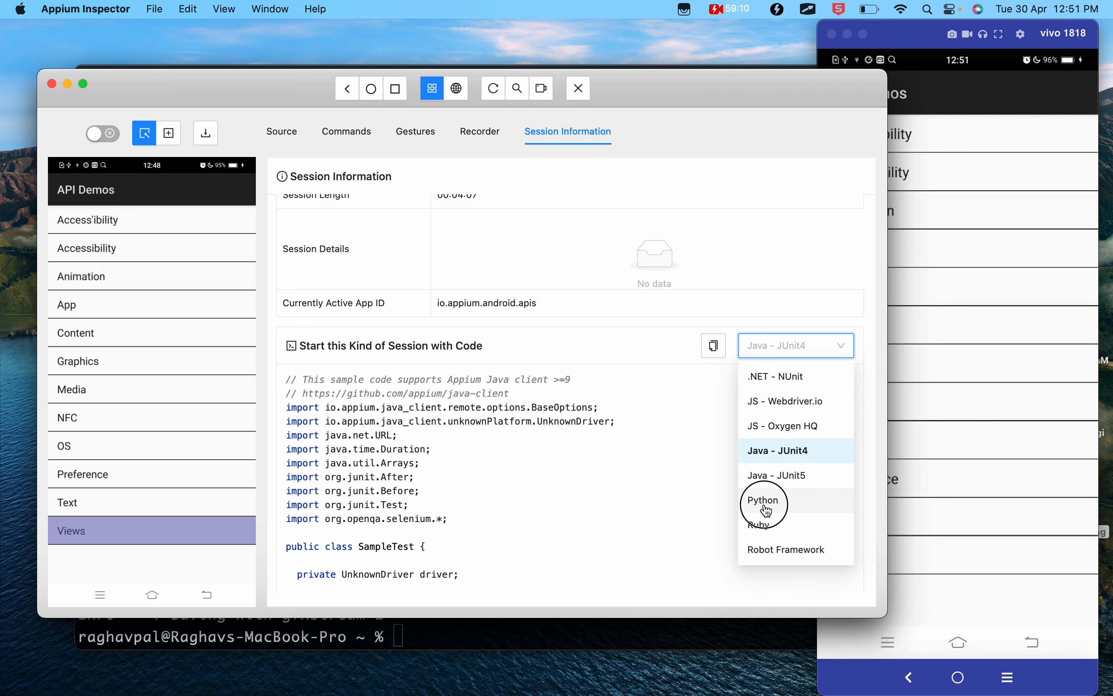
# - Set the session sample code's language to Java - JUnit4 and review its setup options and driver URL code
pyautogui.click(787, 353)
pyautogui.click(784, 452)
pyautogui.scroll(-6, 381, 468)
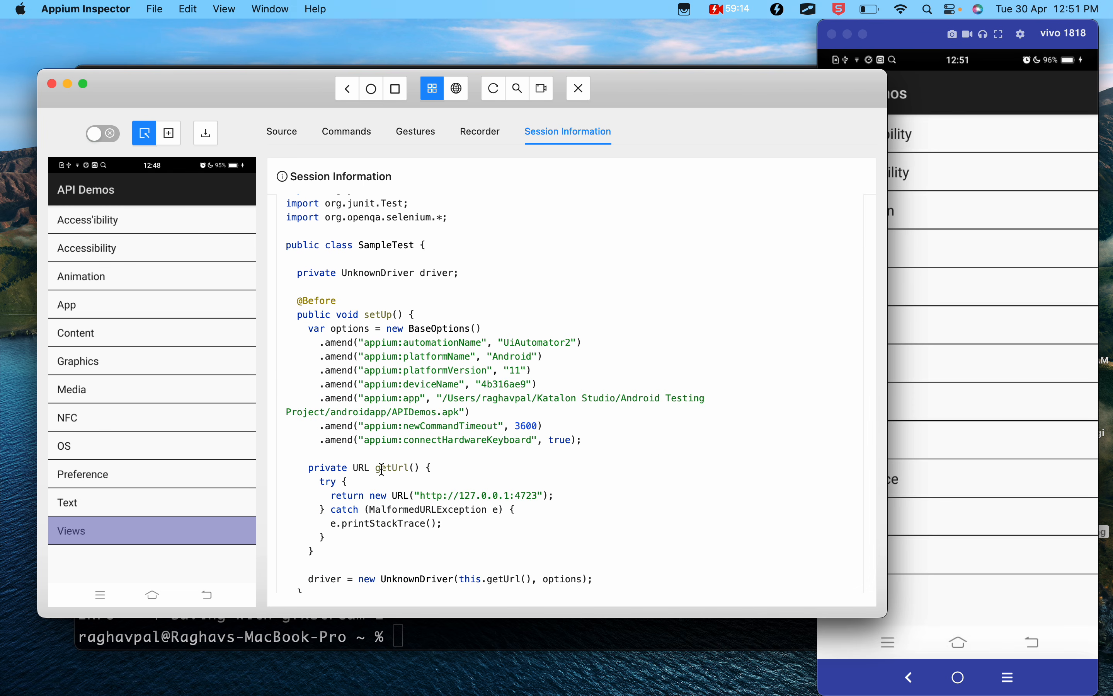
pyautogui.scroll(-4, 382, 468)
pyautogui.scroll(5, 381, 469)
pyautogui.scroll(5, 382, 469)
pyautogui.scroll(3, 438, 493)
# - Switch to the Appium 2 notes in Google Docs and highlight the Step 8 phrases on general session information and the example boilerplate code
pyautogui.hotkey('ctrl', 'Left')
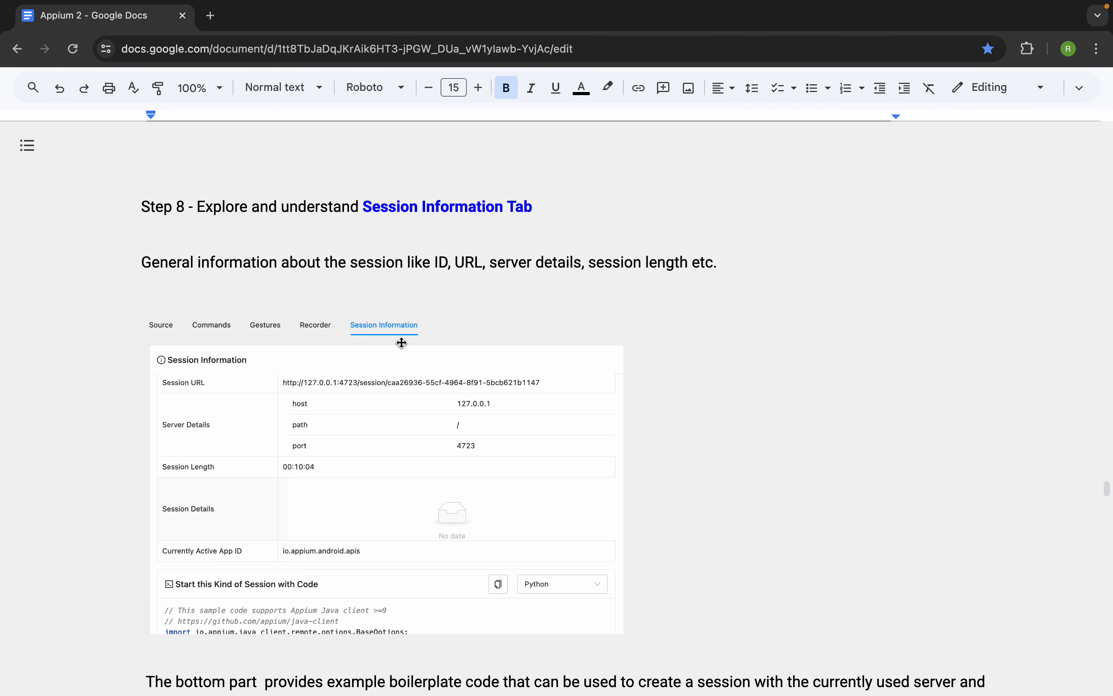
pyautogui.moveTo(374, 264); pyautogui.dragTo(624, 265)
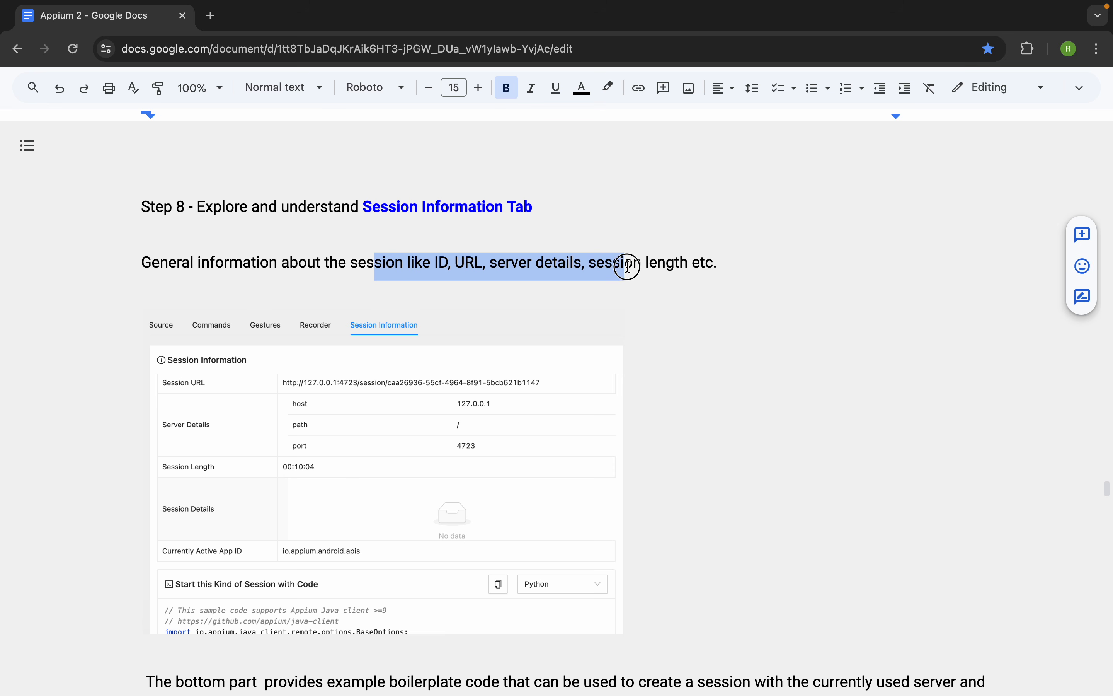
pyautogui.scroll(-2, 627, 267)
pyautogui.scroll(-2, 627, 267)
pyautogui.moveTo(278, 496); pyautogui.dragTo(710, 499)
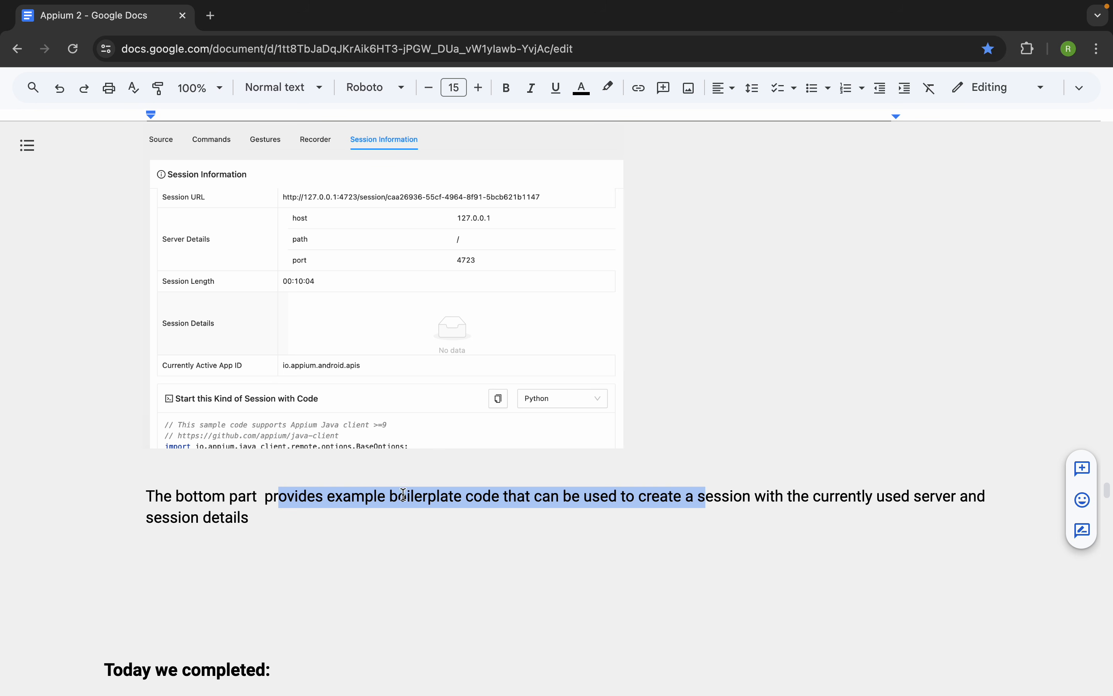
pyautogui.scroll(2, 349, 507)
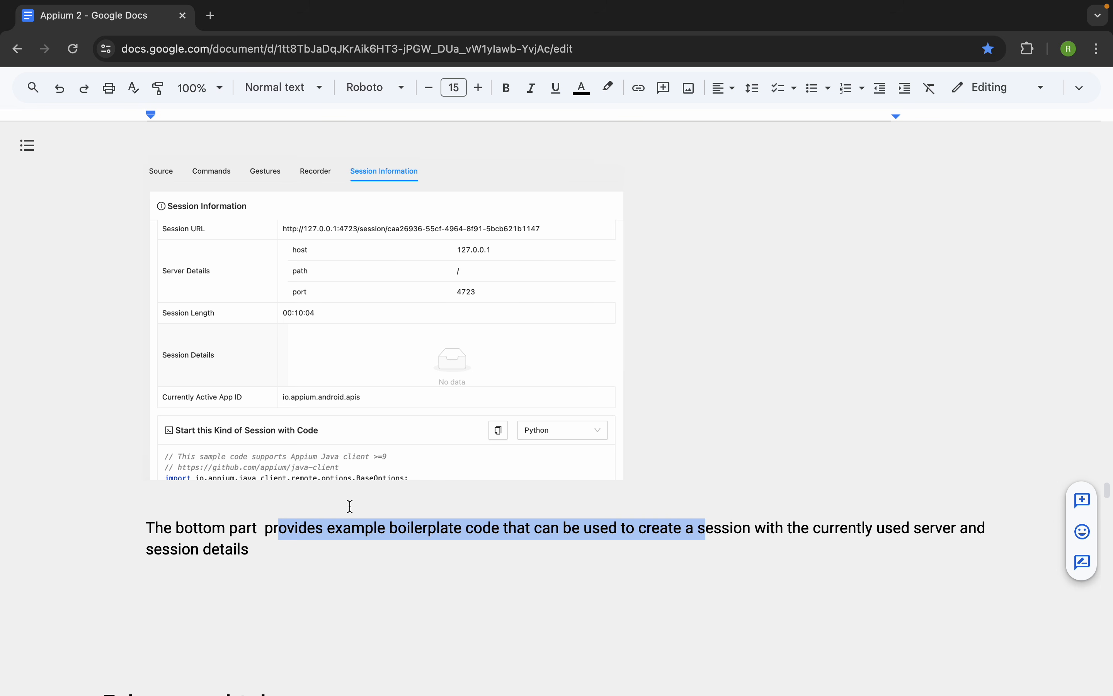
# - Return to Appium Inspector and revisit the Source, Commands, Gestures, Recorder and Session Information views, ending on Source
pyautogui.hotkey('ctrl', 'Right')
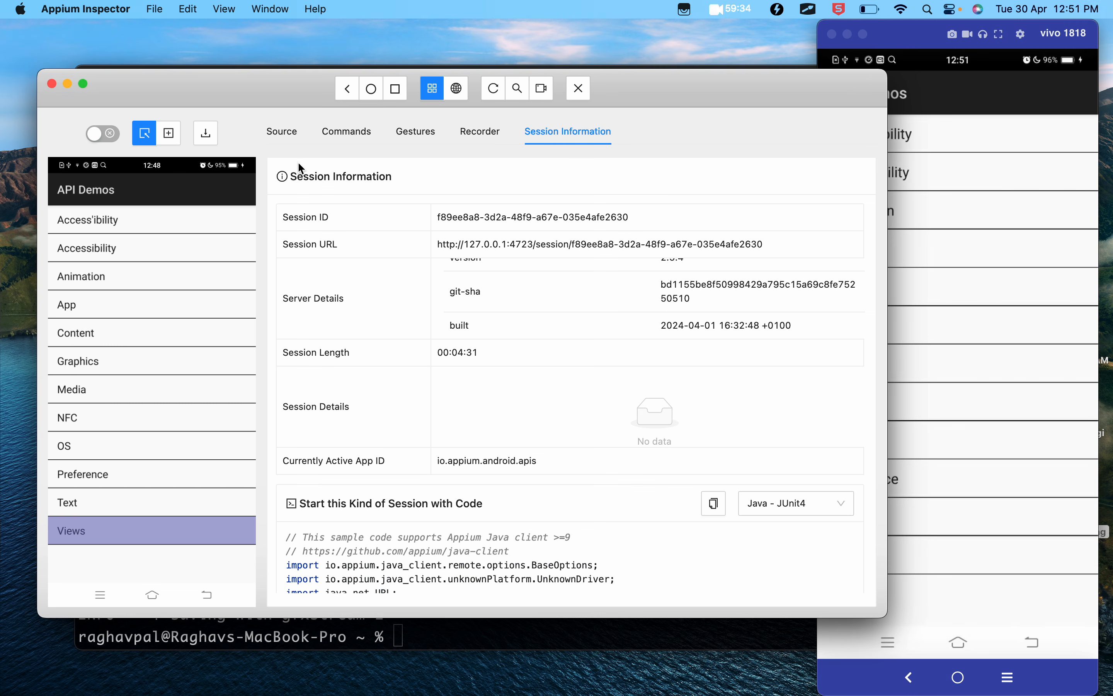
pyautogui.click(283, 132)
pyautogui.click(351, 138)
pyautogui.click(415, 138)
pyautogui.click(465, 138)
pyautogui.click(559, 138)
pyautogui.click(282, 136)
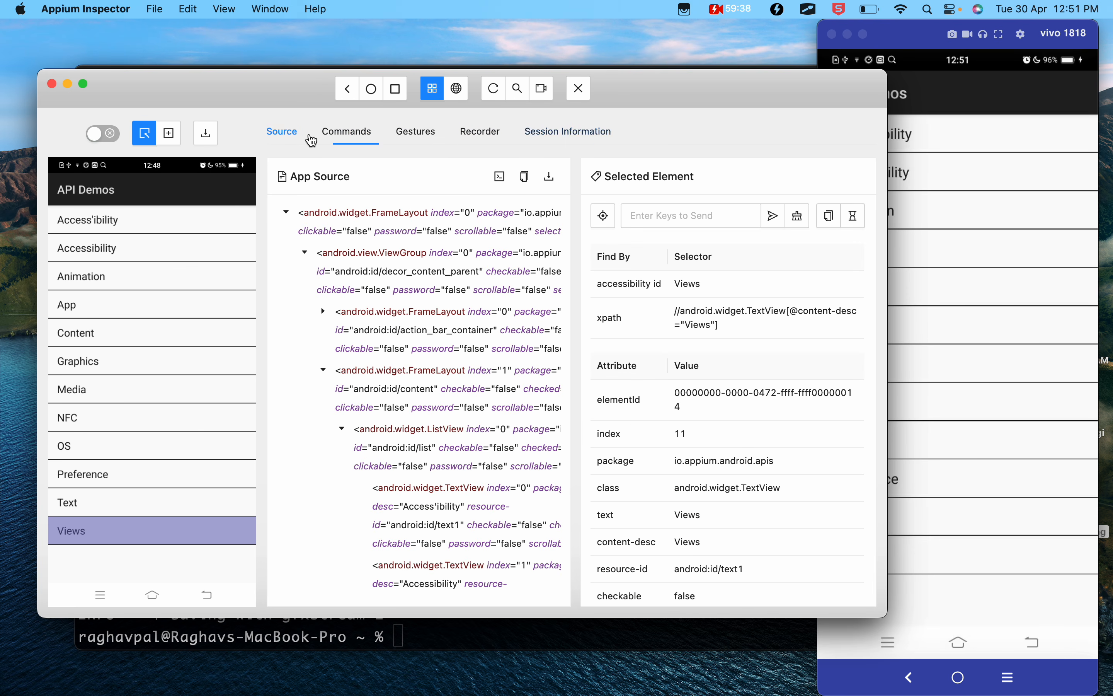
pyautogui.click(348, 136)
pyautogui.click(422, 138)
pyautogui.click(276, 133)
# - Switch back to the Google Docs notes and review the "Today we completed" checklist through to the end
pyautogui.hotkey('ctrl', 'Left')
pyautogui.scroll(-10, 472, 428)
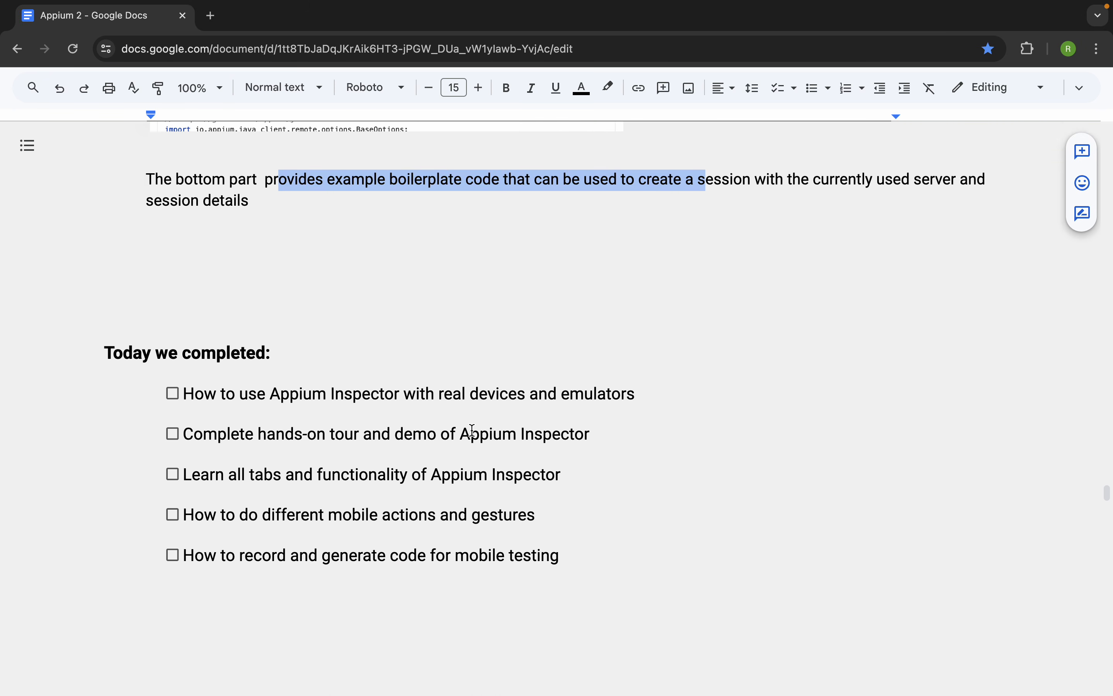
pyautogui.scroll(-1, 473, 430)
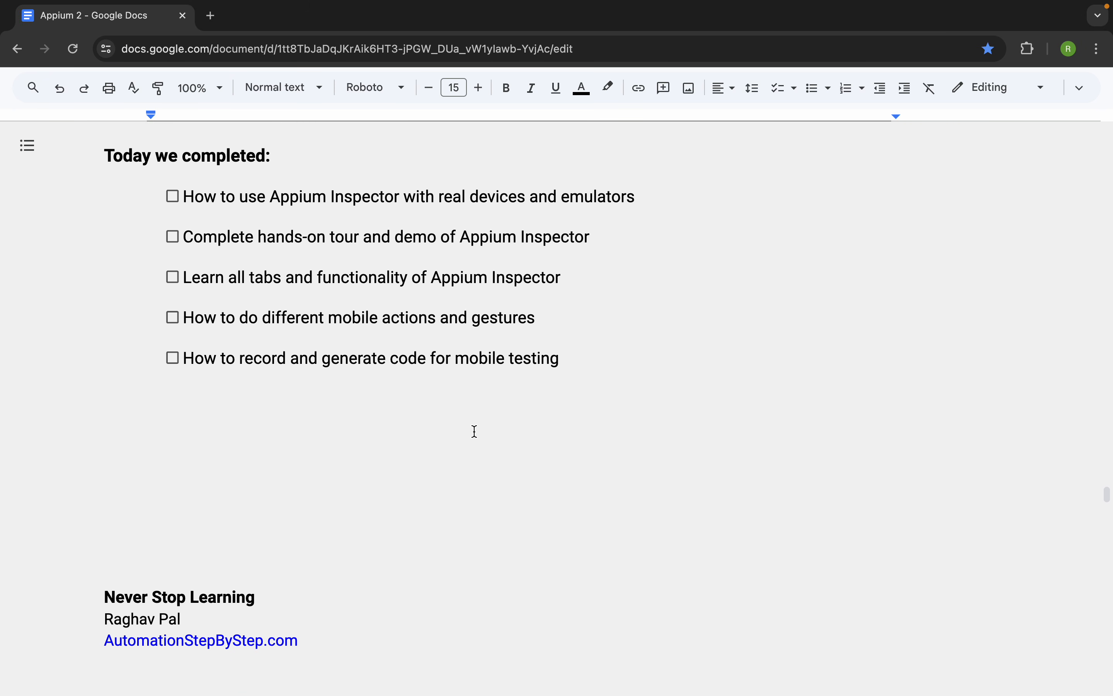